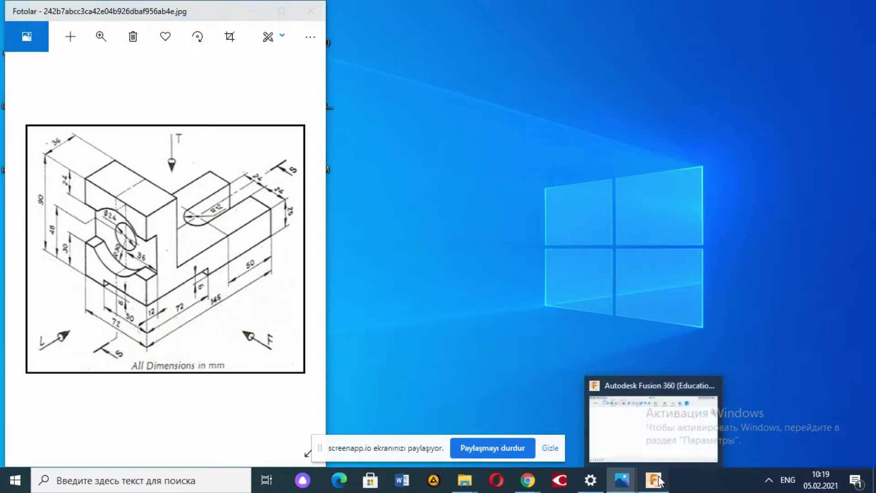
Preview the Fusion 360 design, then bring the isometric bracket drawing in Photos to the front
click(658, 481)
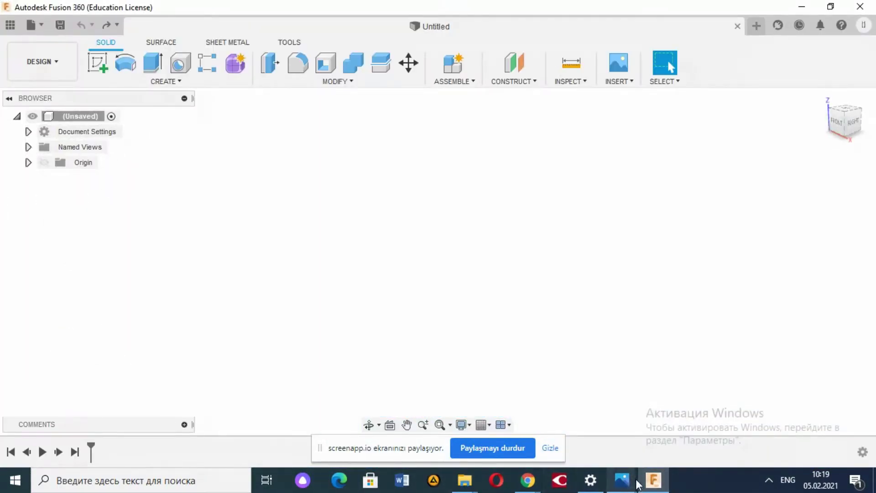
mouse_move(622, 480)
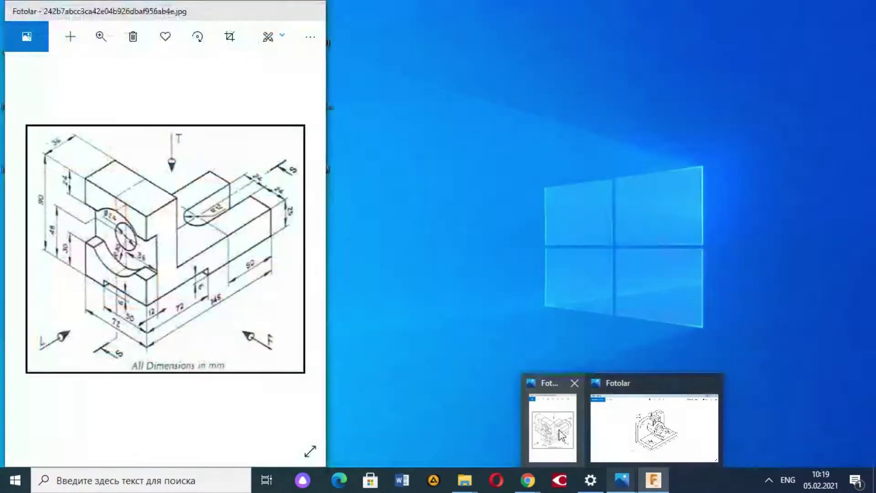
click(553, 431)
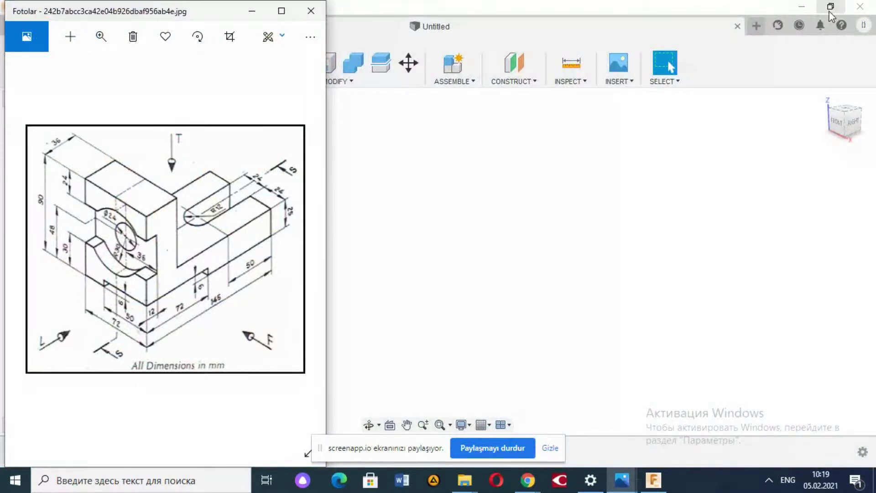
Bring the Fusion 360 design forward and start a 2-Point Rectangle in the open sketch
click(705, 6)
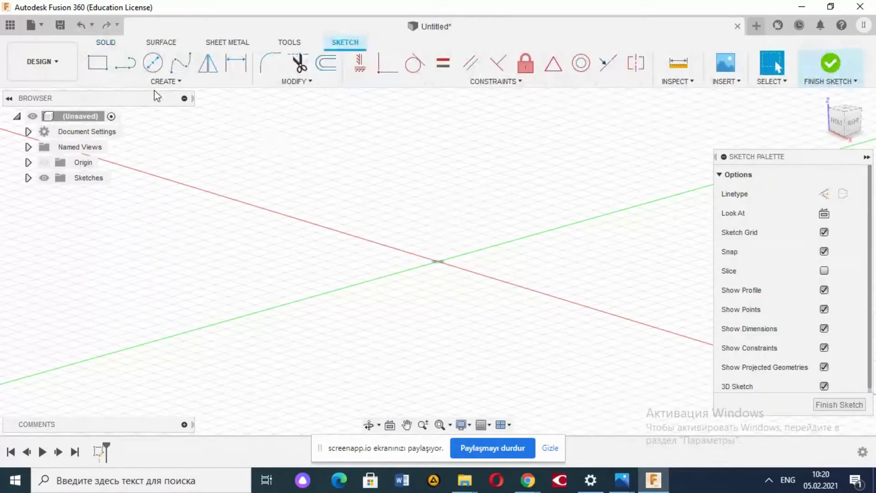
click(98, 62)
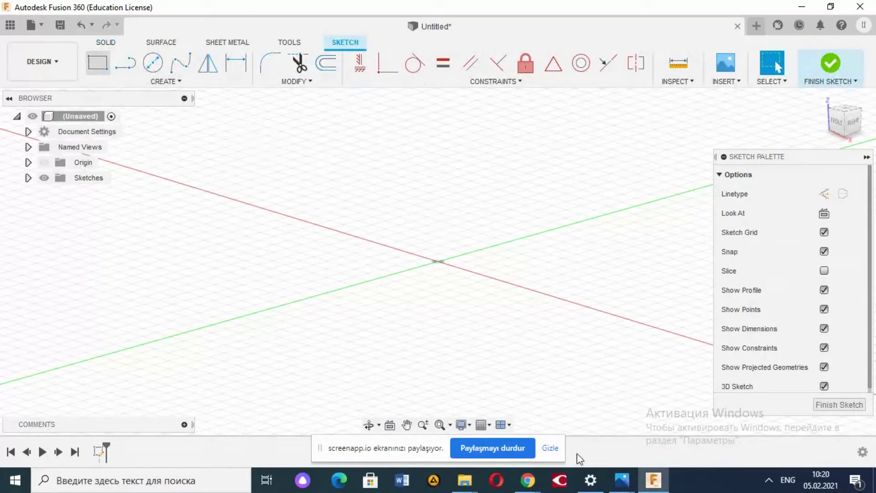
Restore down Fusion 360 and arrange it beside the reference drawing
click(831, 7)
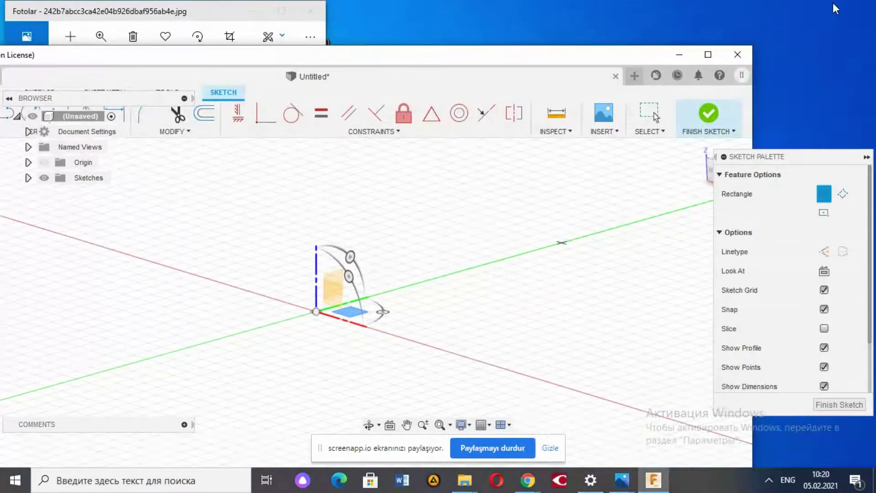
drag(576, 55, 860, 0)
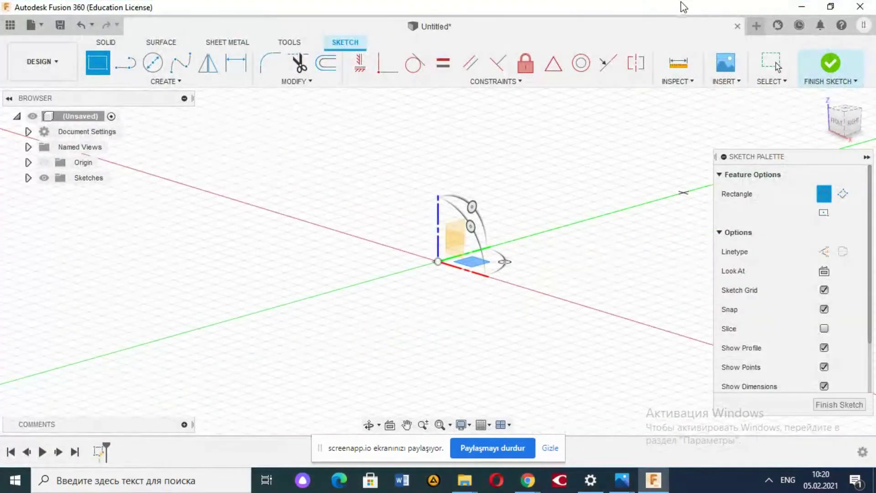
mouse_move(684, 7)
mouse_down()
mouse_move(706, 66)
mouse_move(700, 4)
mouse_up()
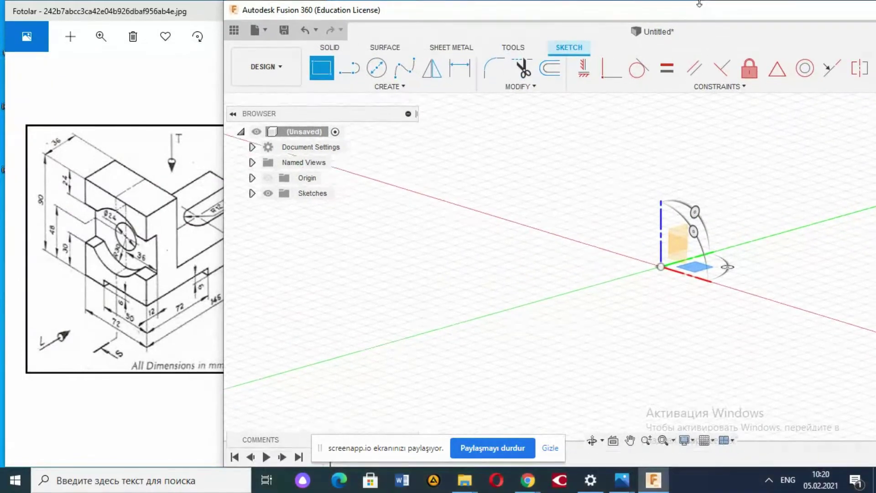
click(152, 6)
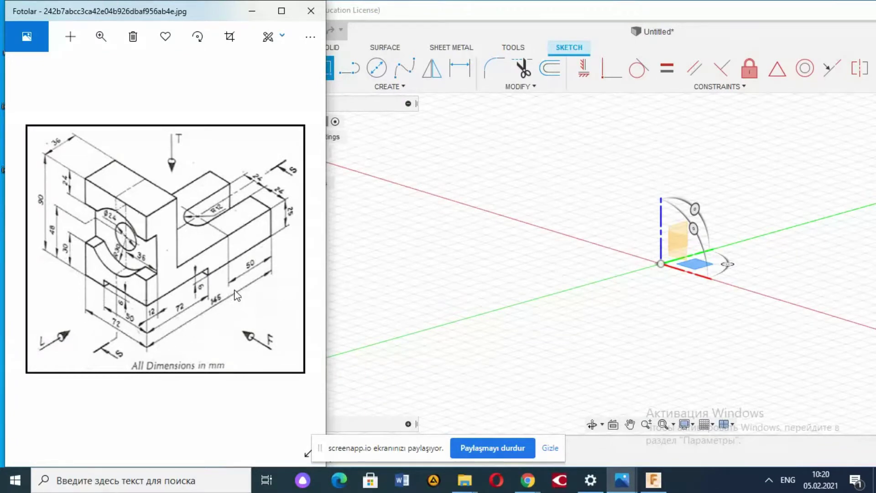
click(571, 4)
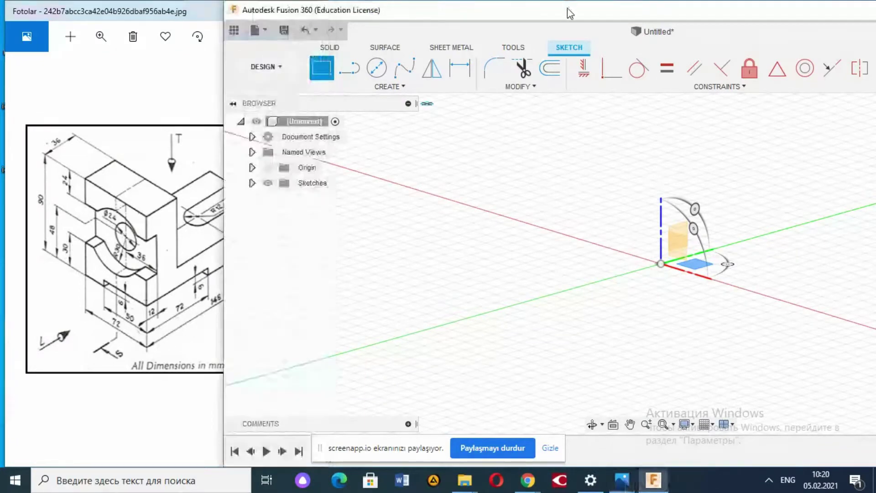
Draw a 145 × 72 mm rectangle with its first corner at the origin
click(444, 271)
text(145)
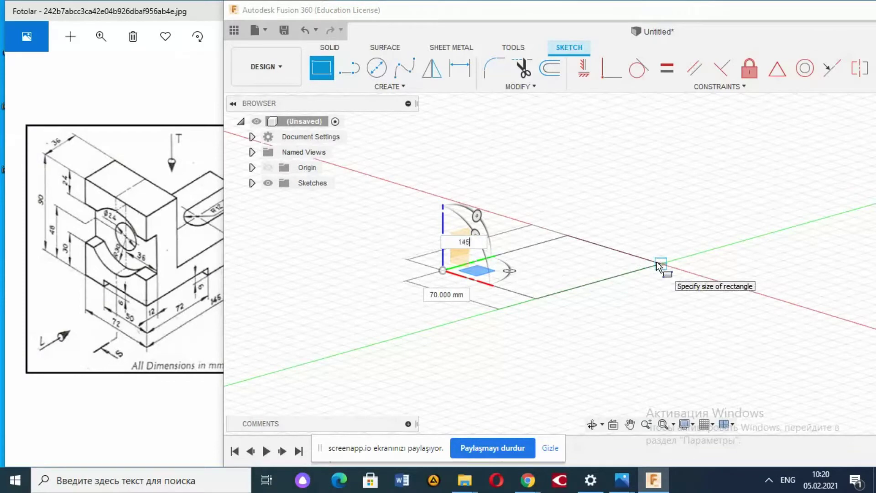
key(Tab)
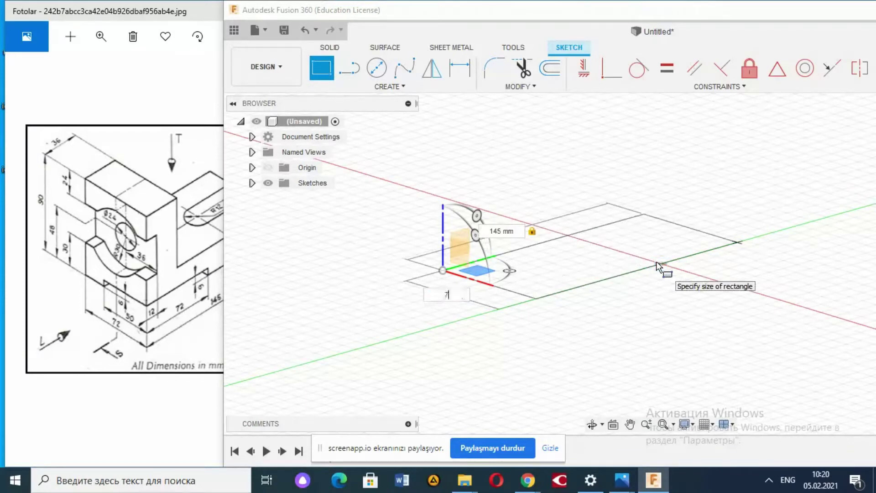
text(2)
key(Tab)
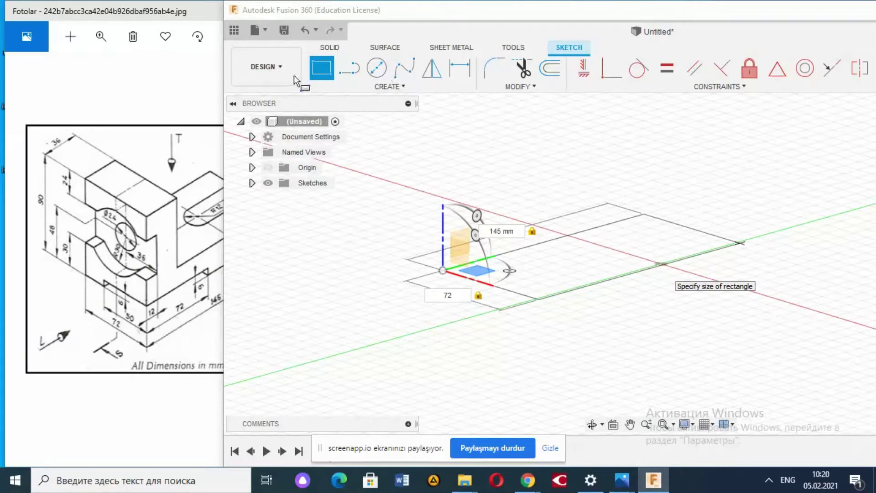
key(Return)
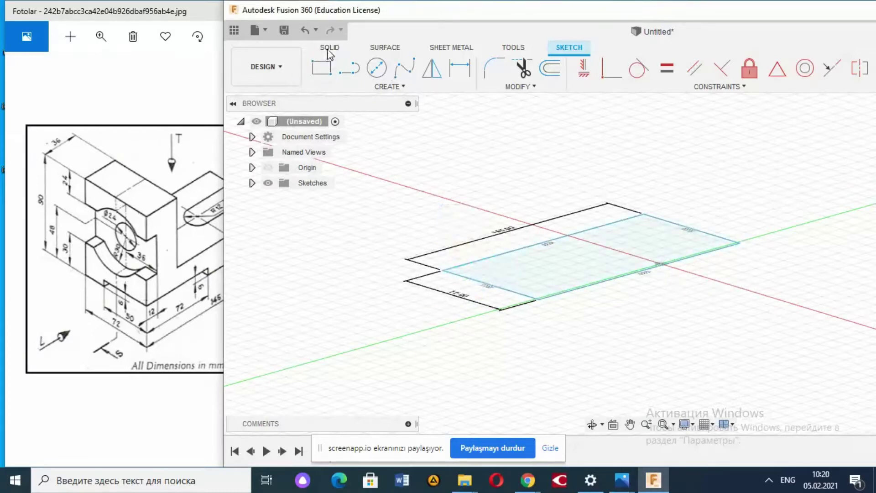
Extrude the 145 × 72 mm rectangle 25 mm into a solid base plate
click(328, 50)
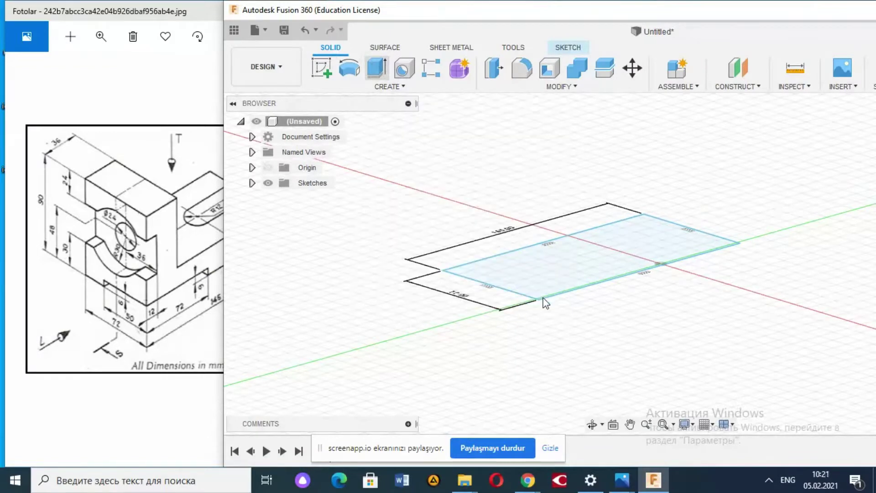
click(129, 296)
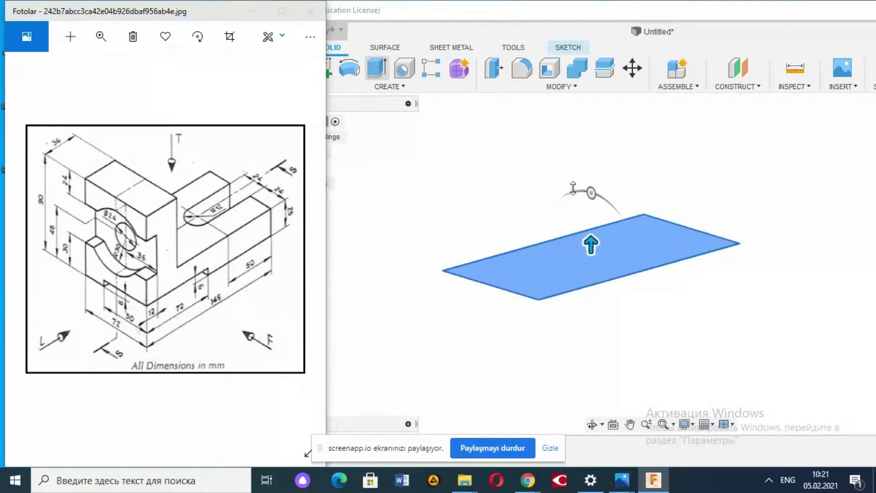
click(591, 244)
text(25)
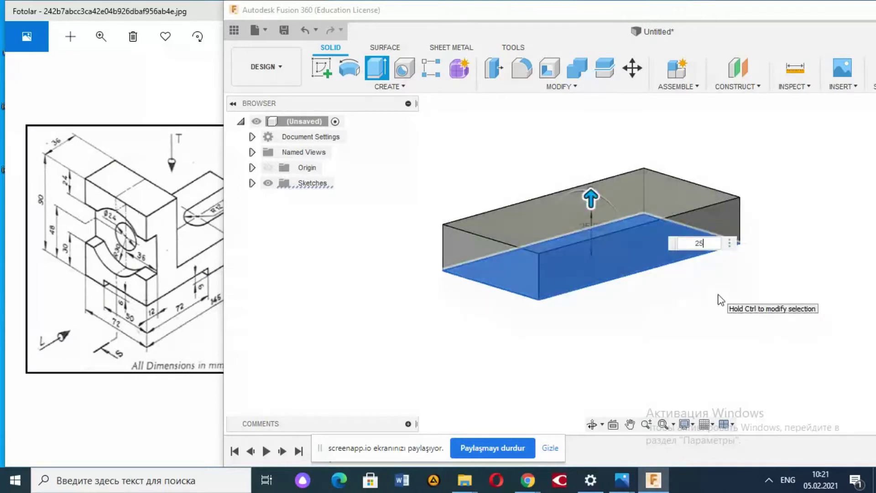
key(Return)
Orbit the plate and move the Fusion window to the right beside the drawing
drag(743, 3, 552, 24)
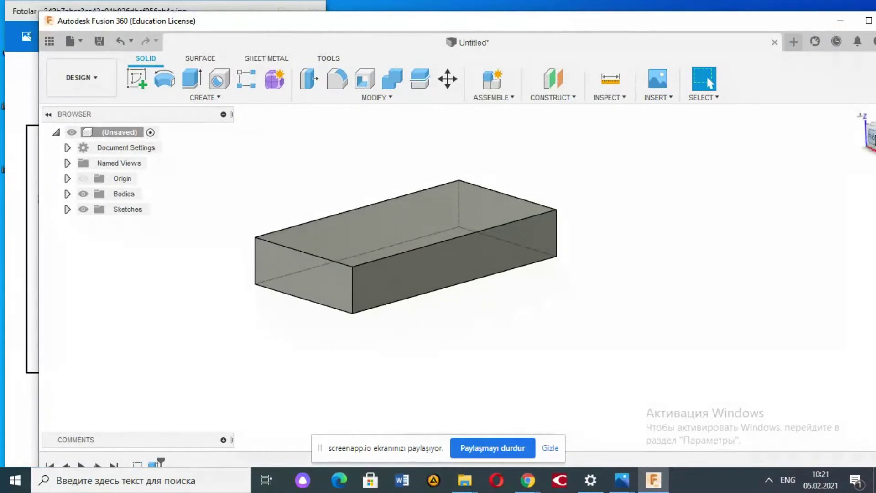
shift+middle_drag(3, 147, 4, 171)
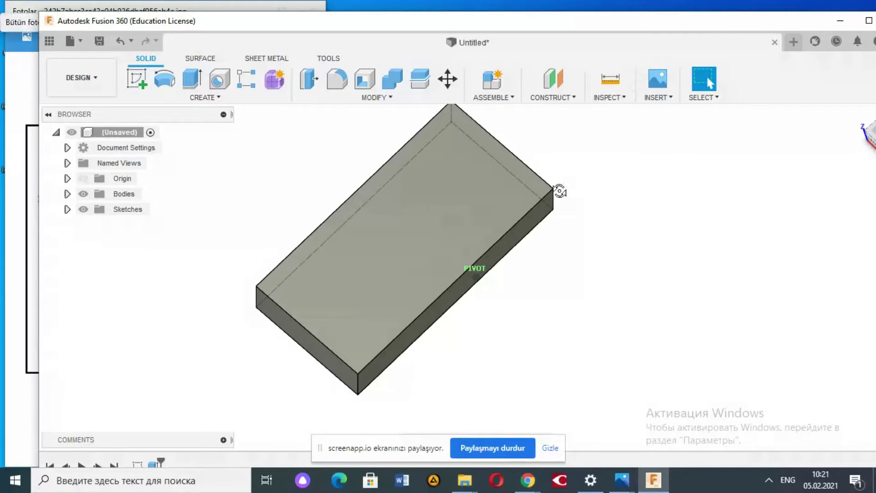
shift+middle_drag(560, 192, 576, 151)
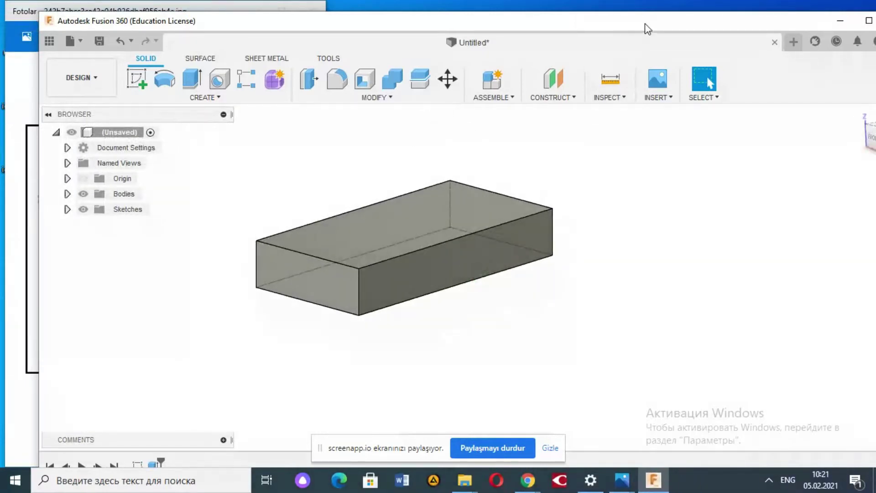
drag(648, 29, 852, 21)
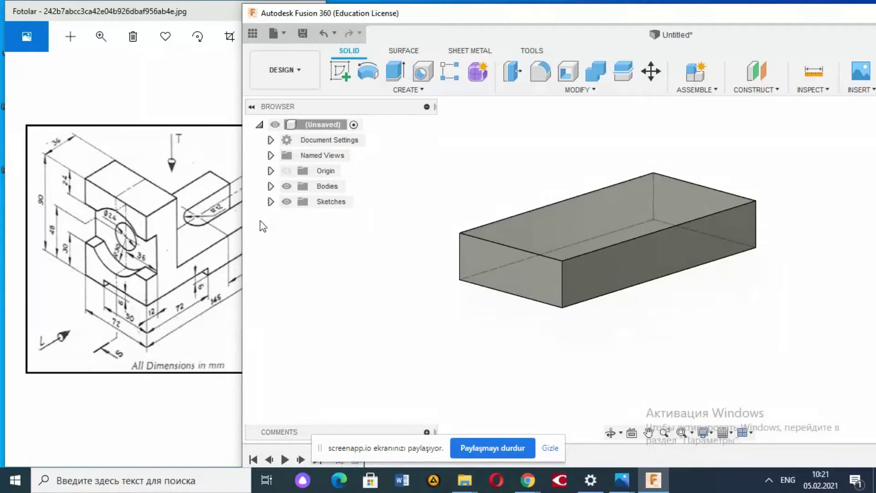
Sketch a 6 × 72 mm rectangle on the plate's front face
click(339, 82)
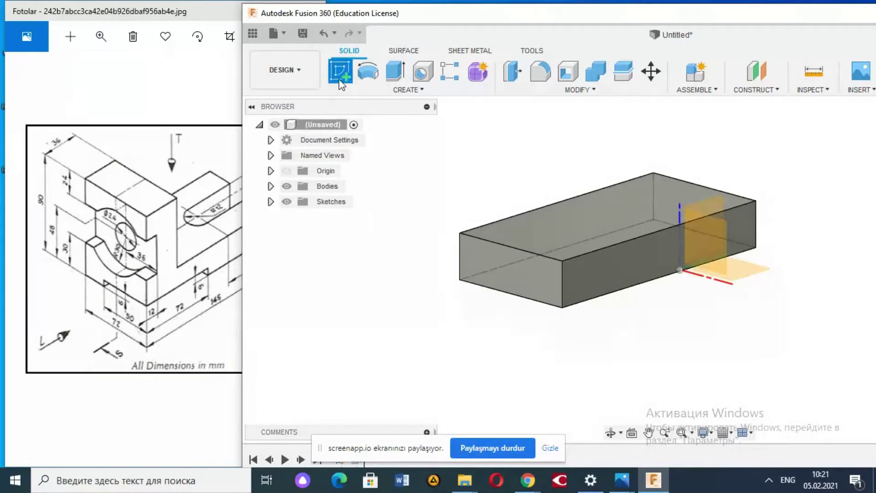
click(587, 288)
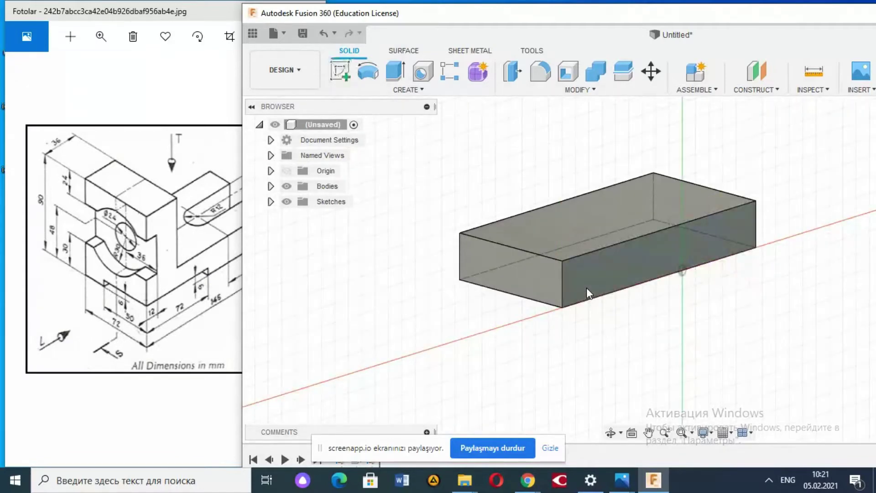
key(r)
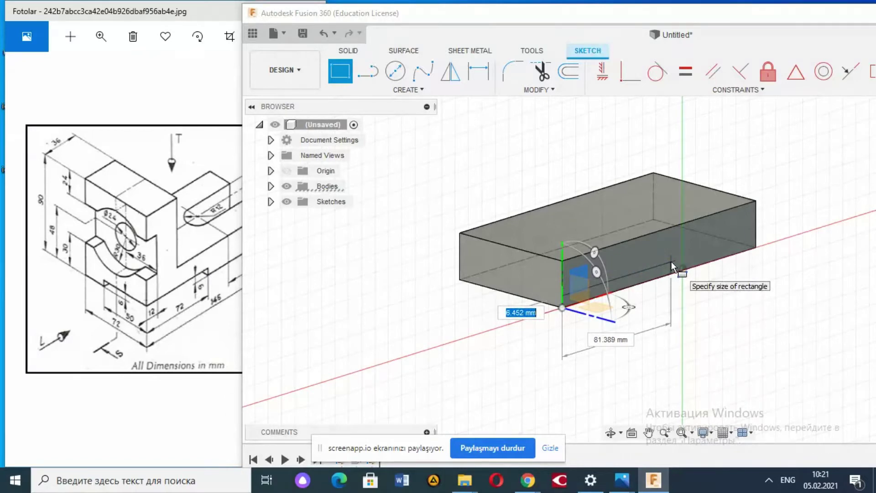
text(6)
key(Tab)
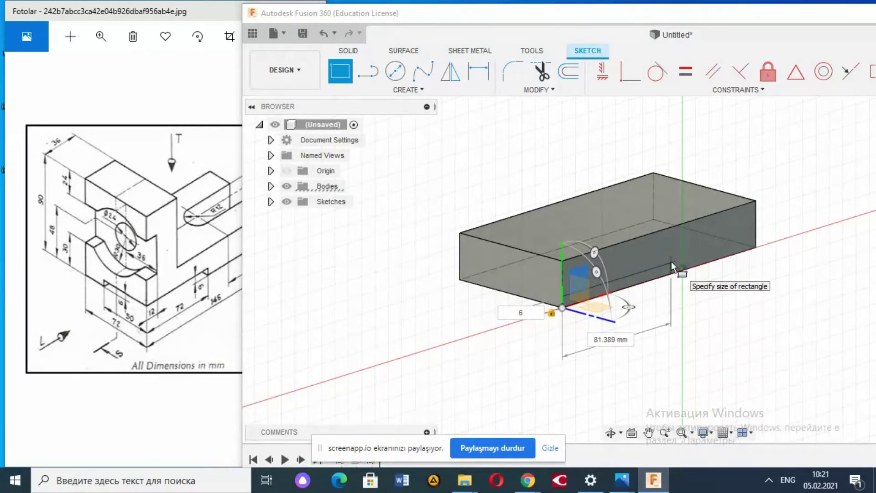
key(Tab)
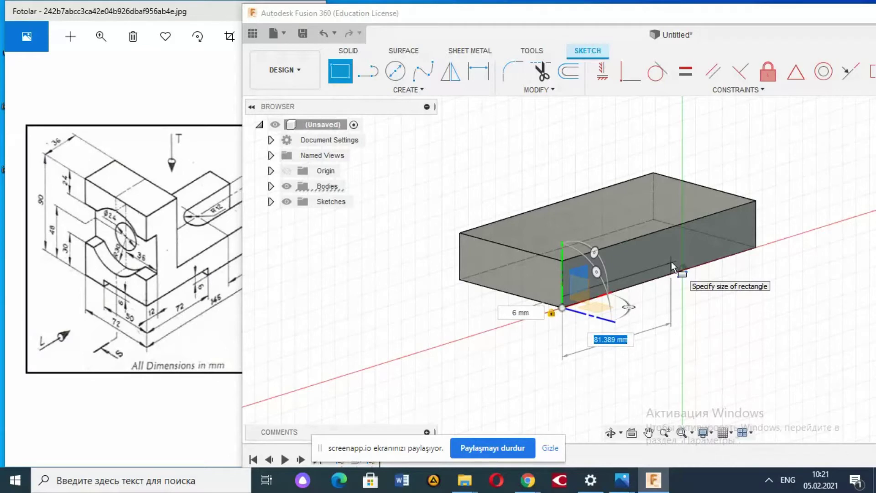
text(72)
key(Return)
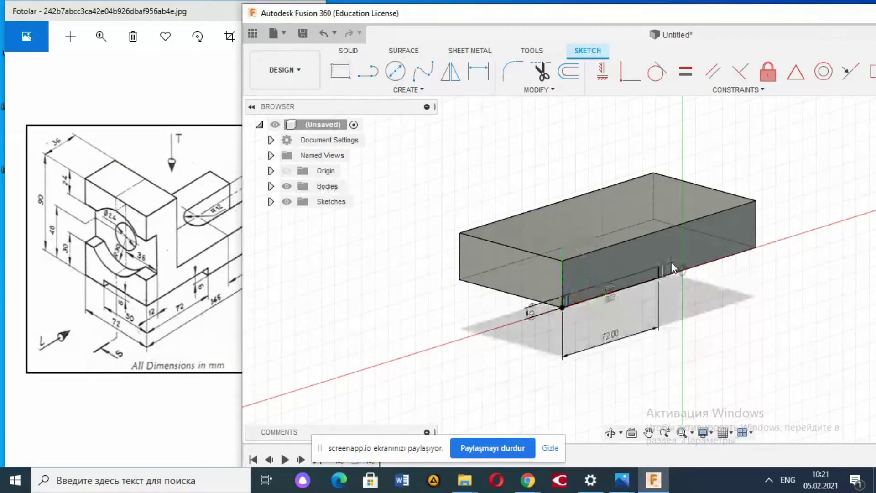
Extrude the thin rectangle -50 mm to cut the notch into the block
click(349, 50)
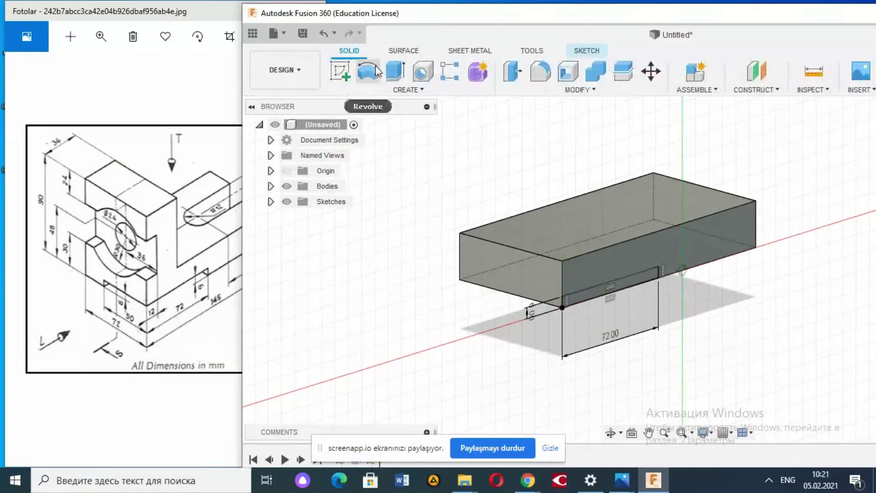
click(392, 74)
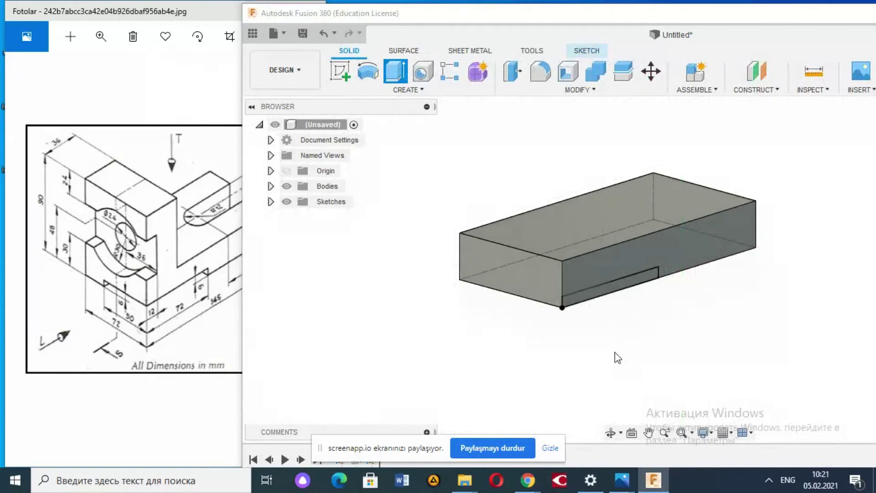
click(620, 288)
key(BackSpace)
text(-50)
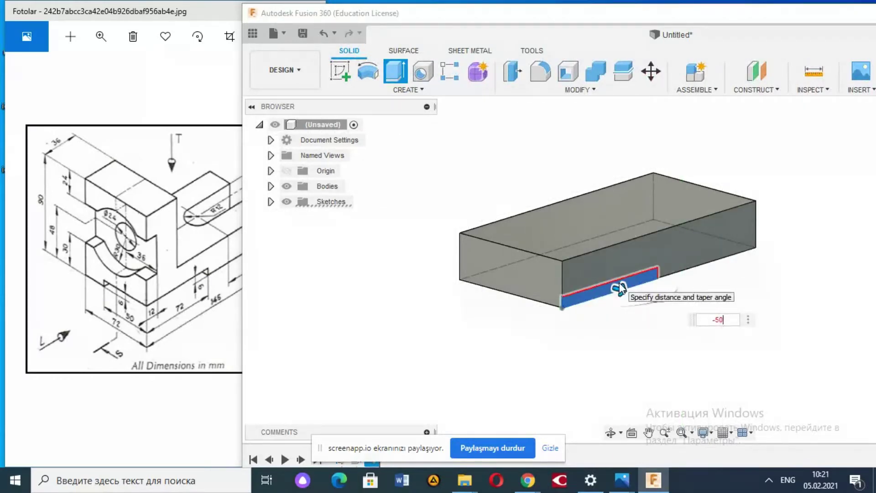
key(Return)
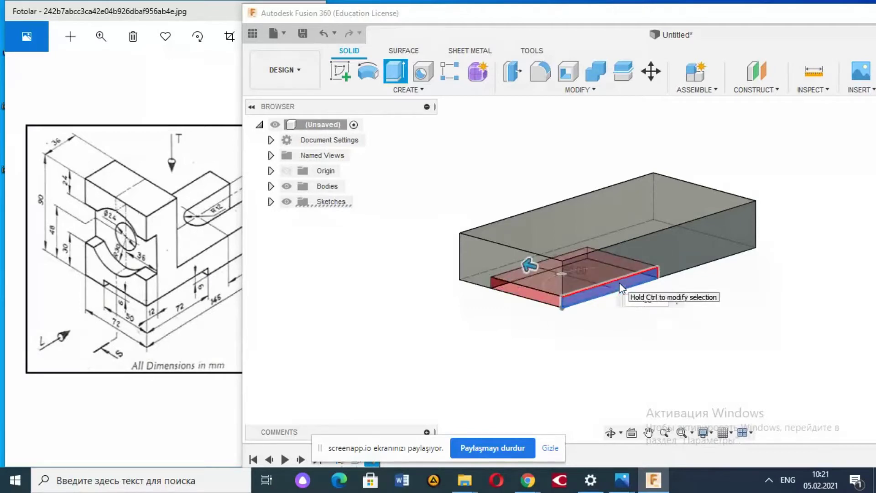
key(Return)
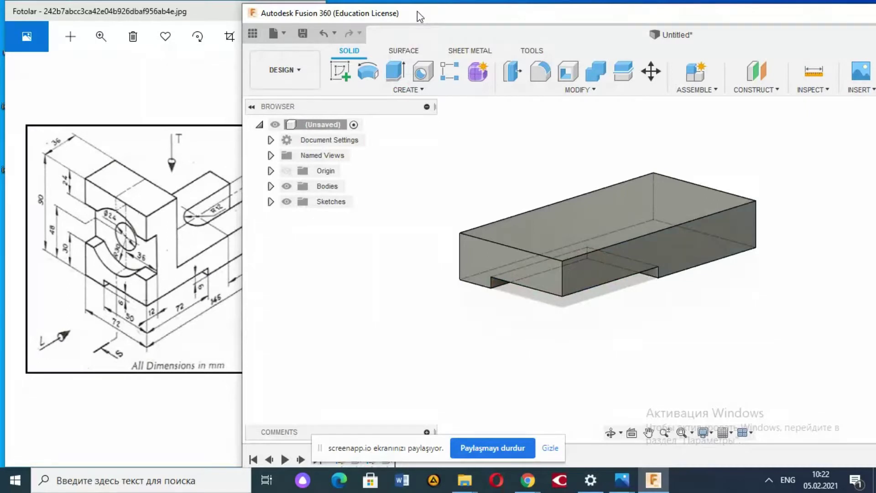
click(199, 254)
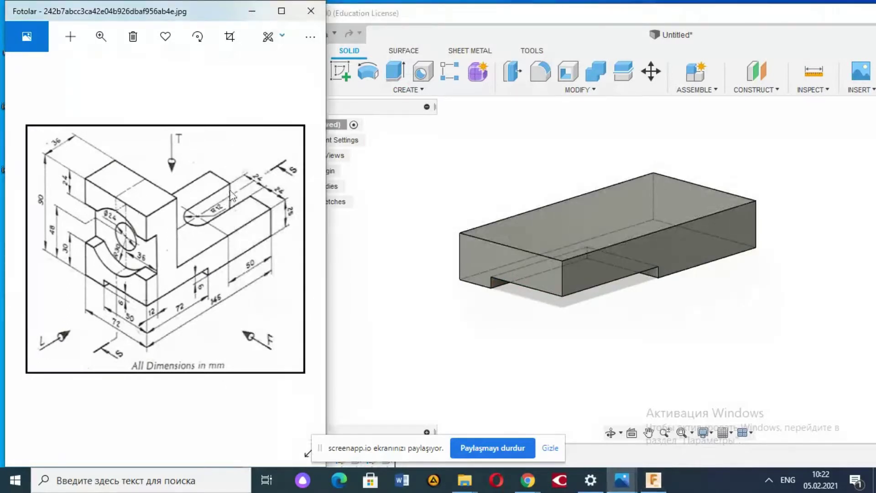
Start a new sketch on the block's top face, viewing it more from above
click(534, 23)
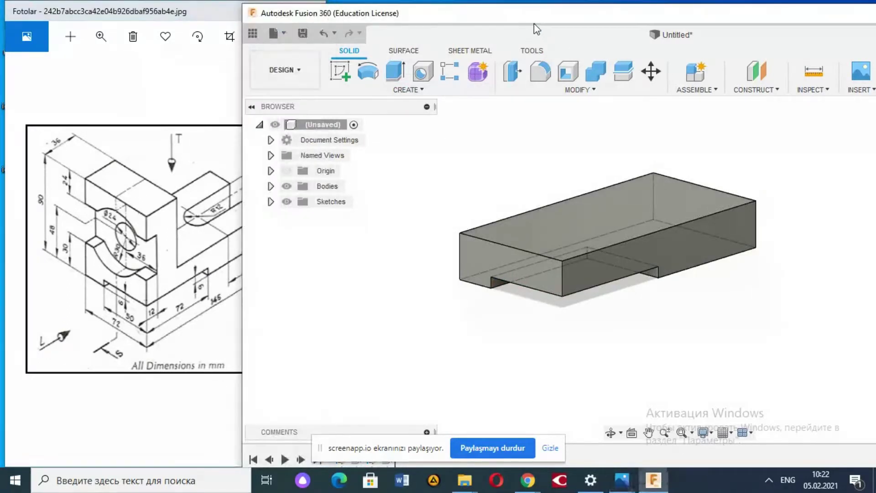
click(352, 73)
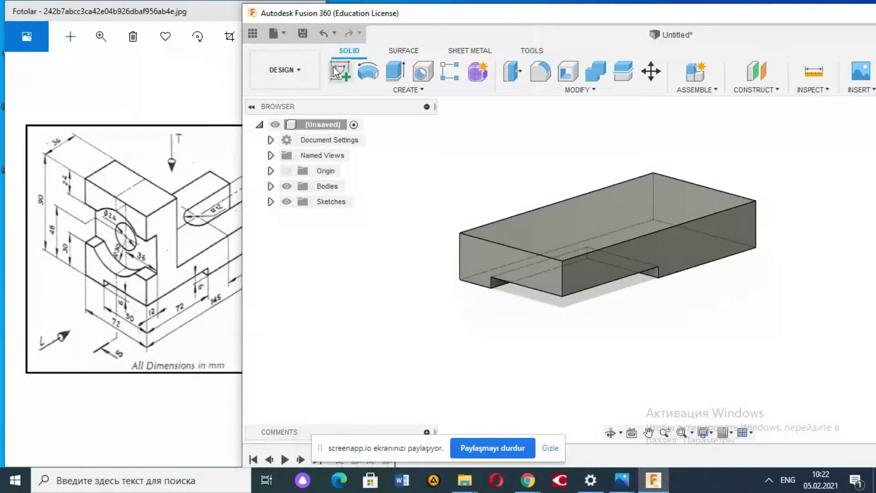
click(639, 221)
drag(712, 14, 580, 24)
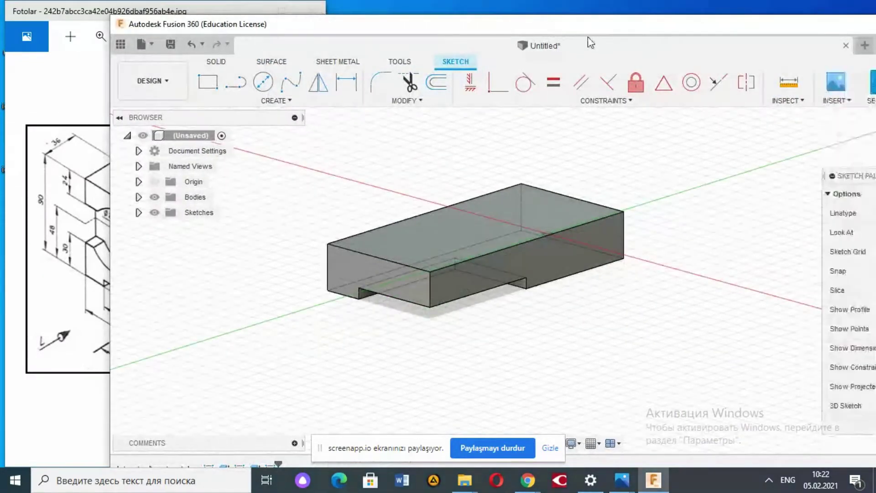
drag(452, 21, 375, 40)
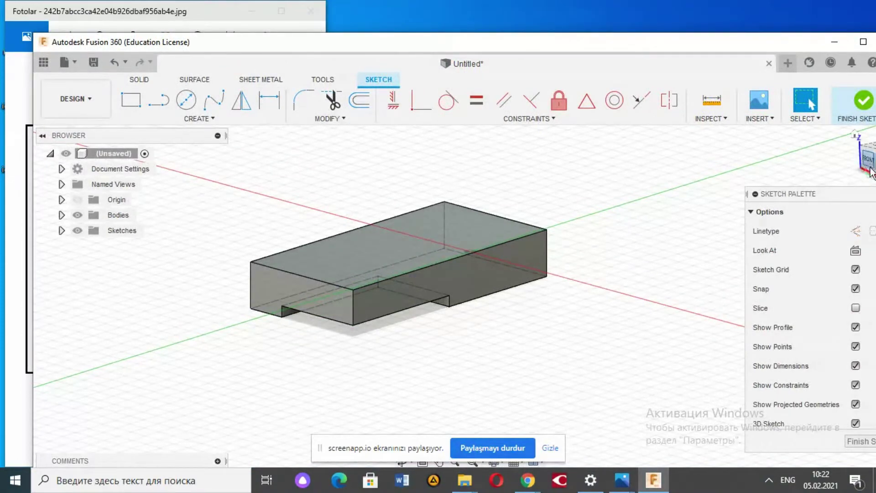
drag(871, 173, 863, 181)
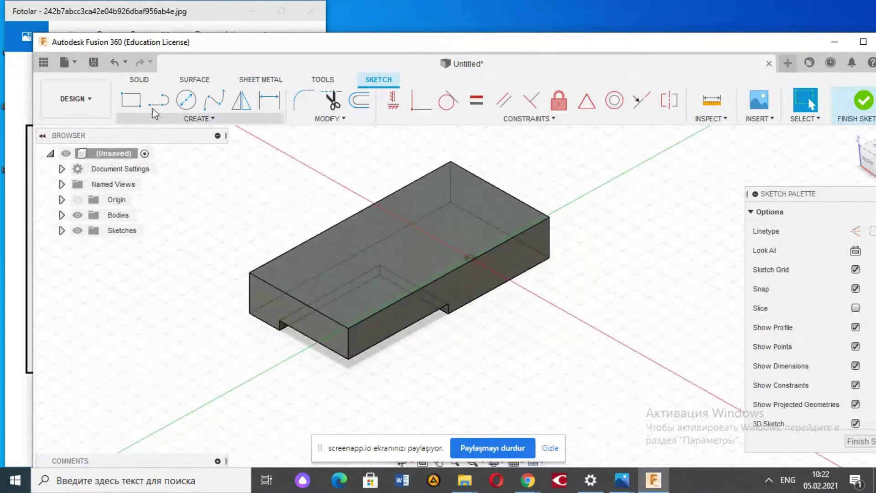
Draw a 50 × 12 mm rectangle starting at the top-face corner
click(131, 99)
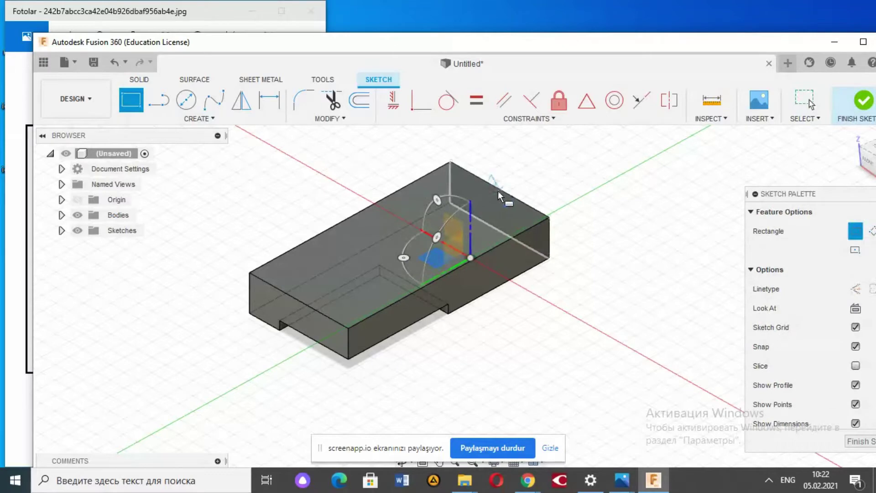
click(500, 191)
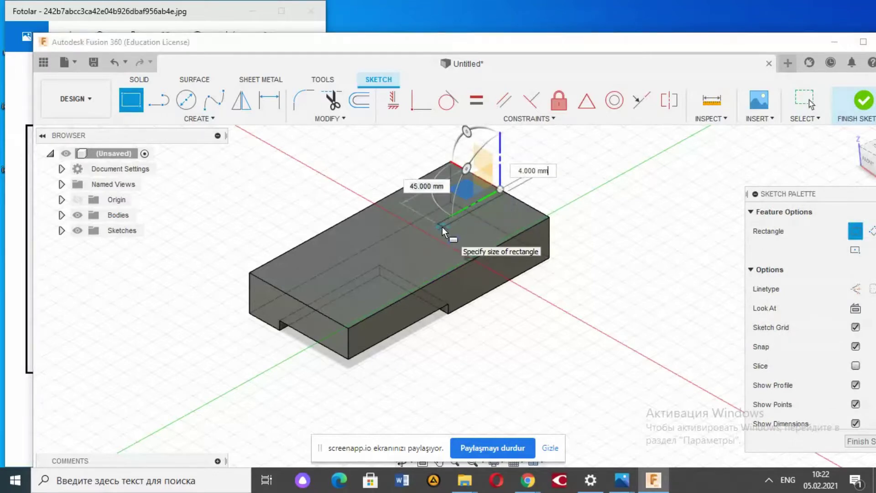
key(Tab)
text(50)
key(Tab)
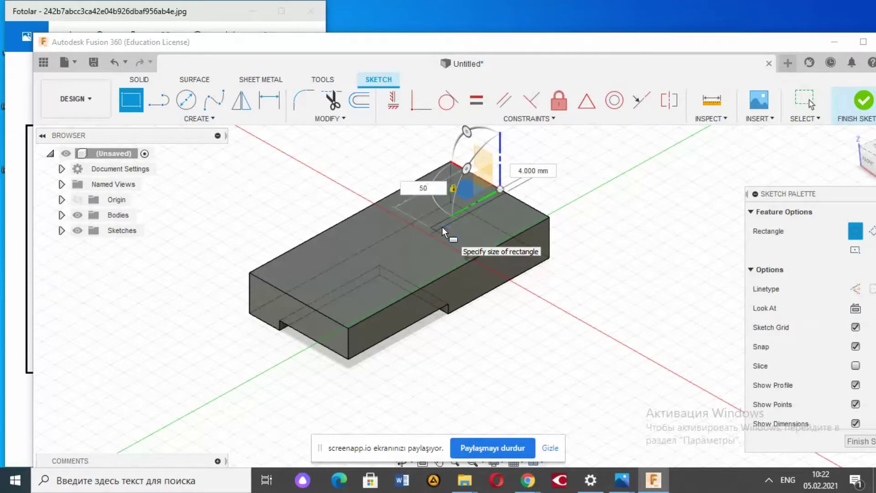
text(12)
key(Tab)
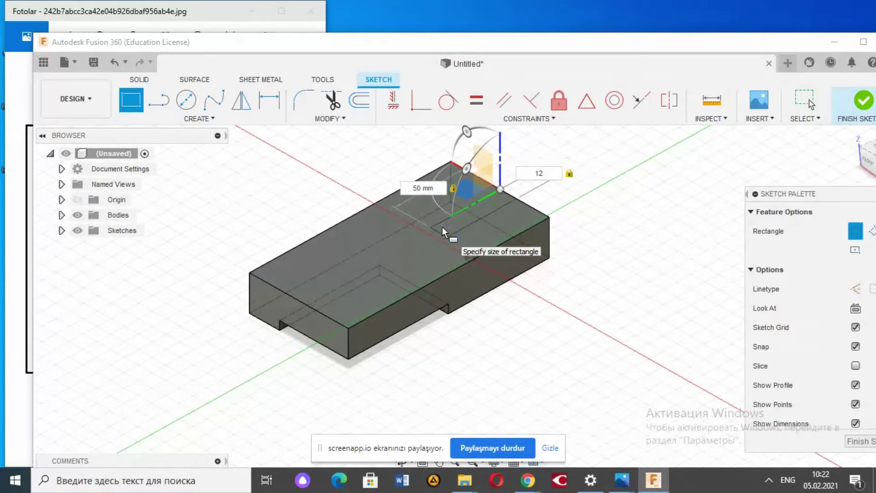
key(Return)
key(Escape)
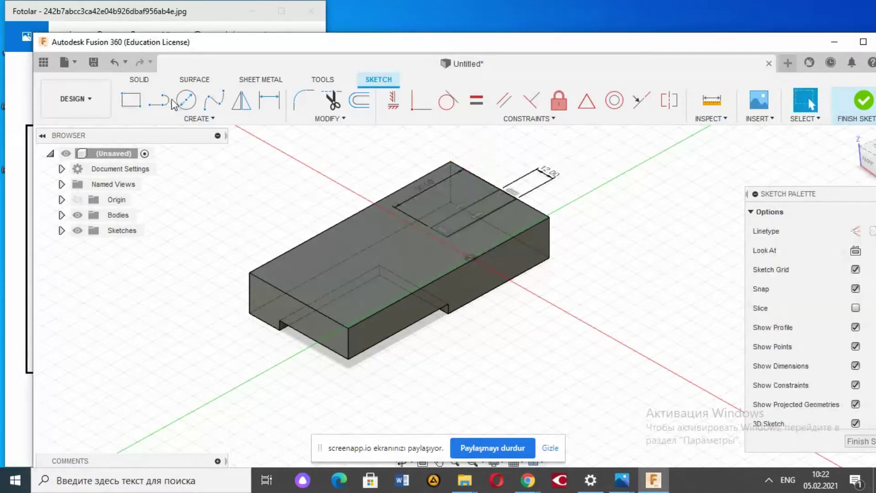
Add a 24 mm circle and a second rectangle to outline the round-ended slot
click(186, 100)
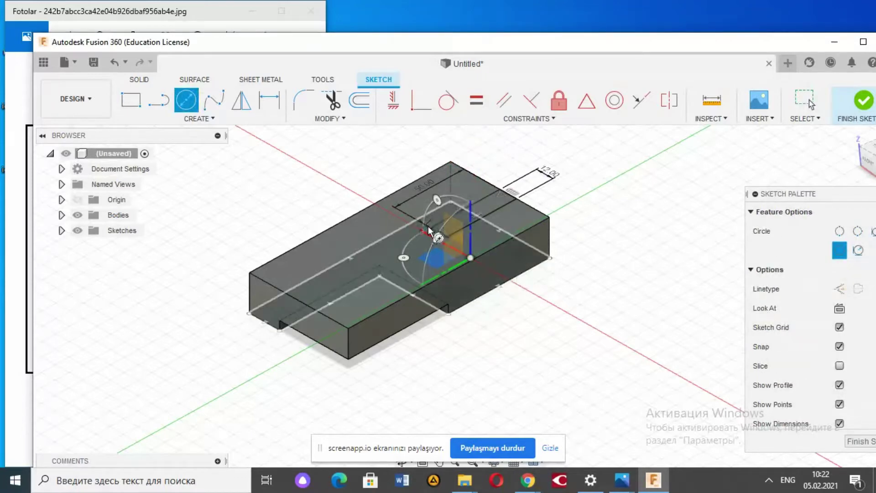
click(430, 228)
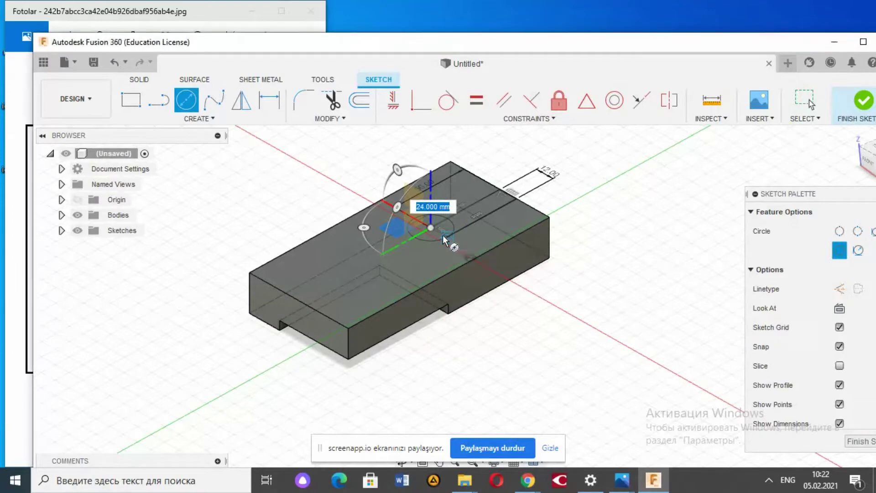
click(443, 234)
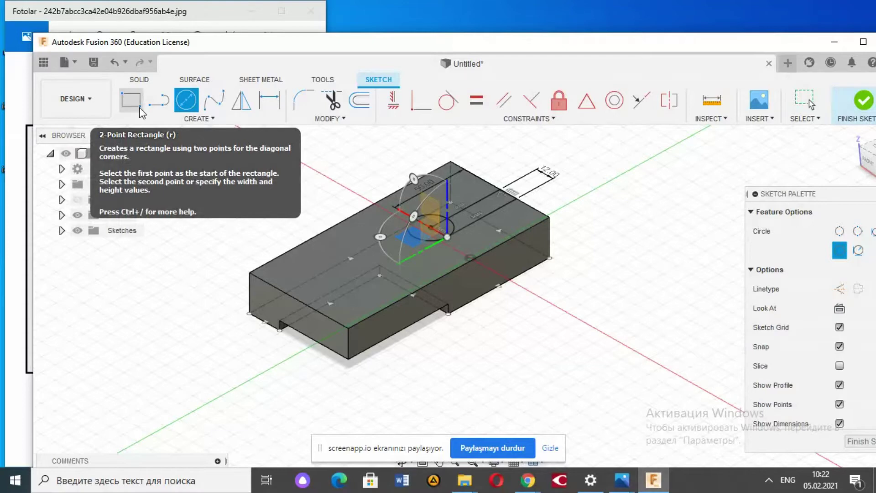
click(137, 106)
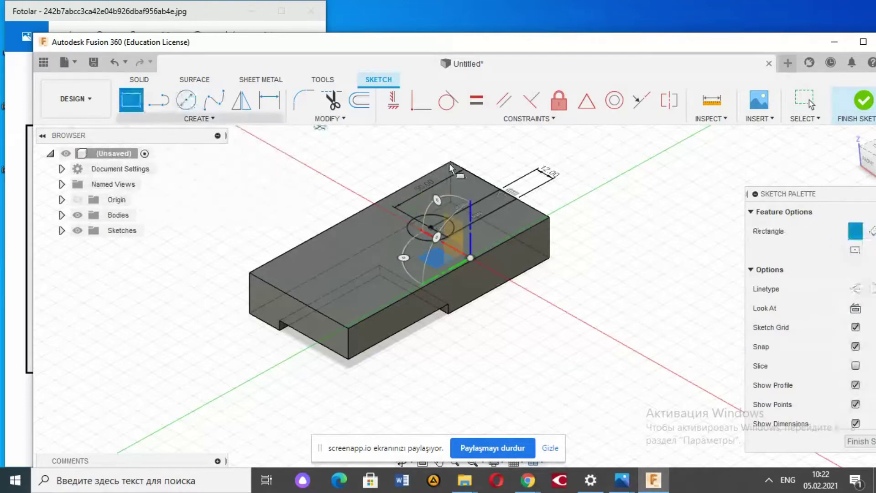
click(499, 189)
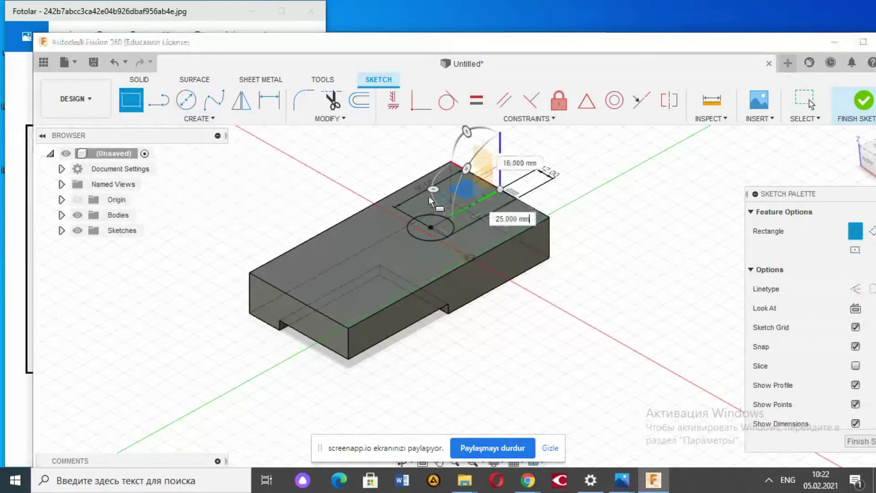
click(417, 218)
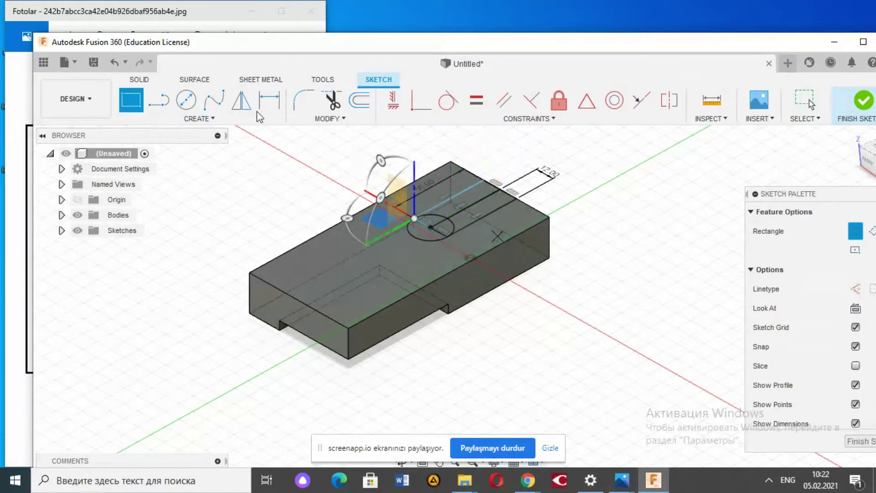
click(140, 80)
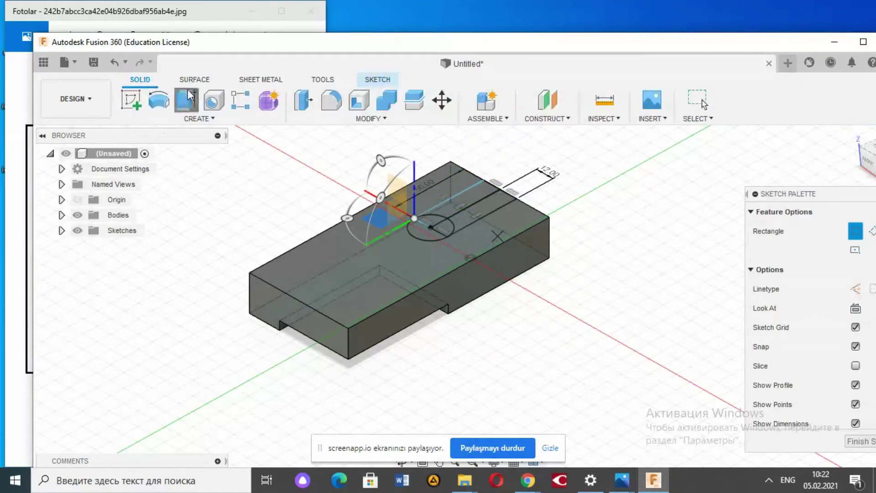
Extrude the four slot profiles -40 mm as a cut into the block
click(186, 99)
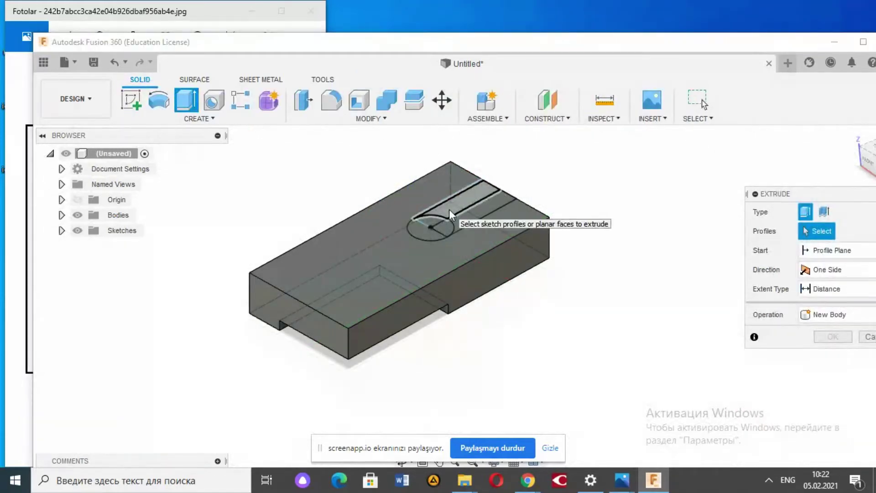
click(449, 210)
click(432, 217)
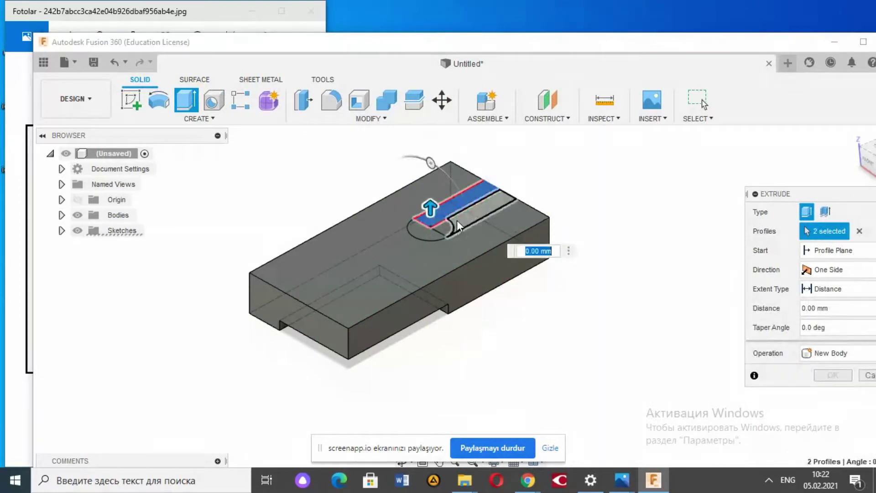
click(456, 220)
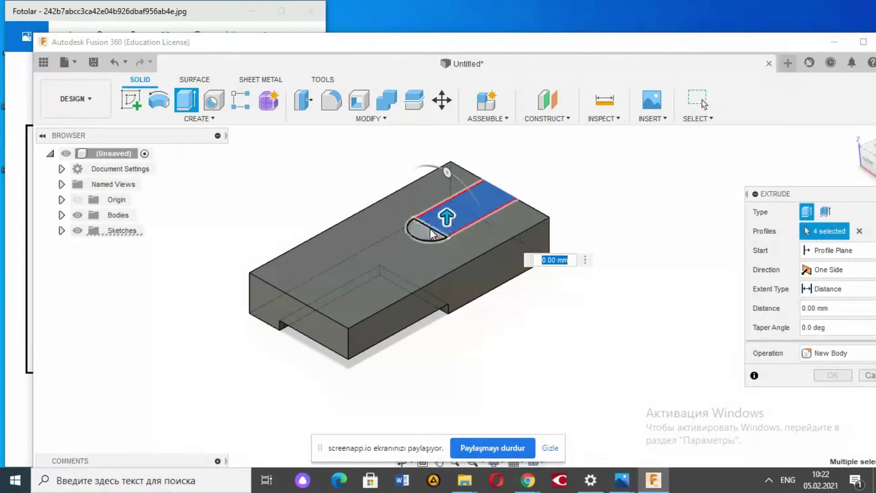
click(431, 233)
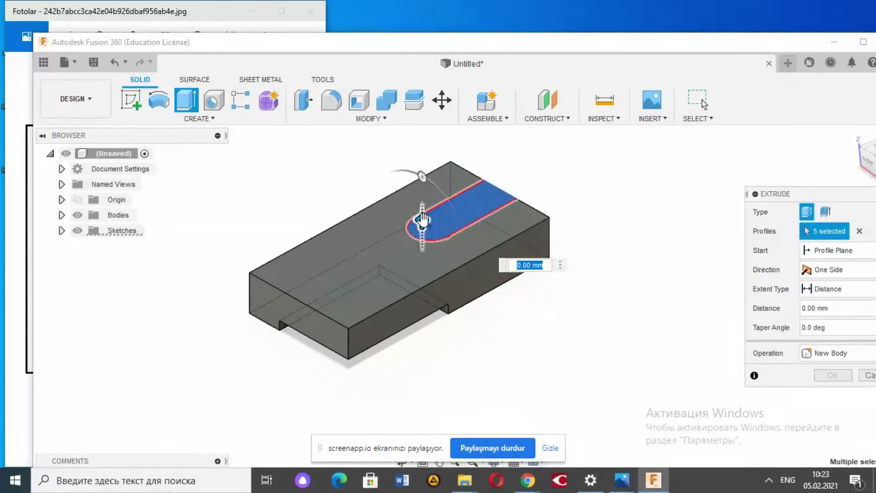
drag(423, 220, 423, 307)
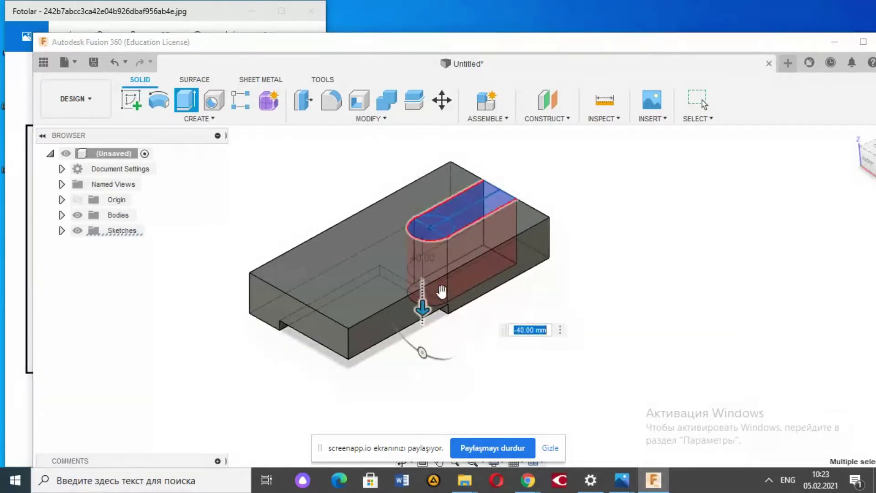
key(Return)
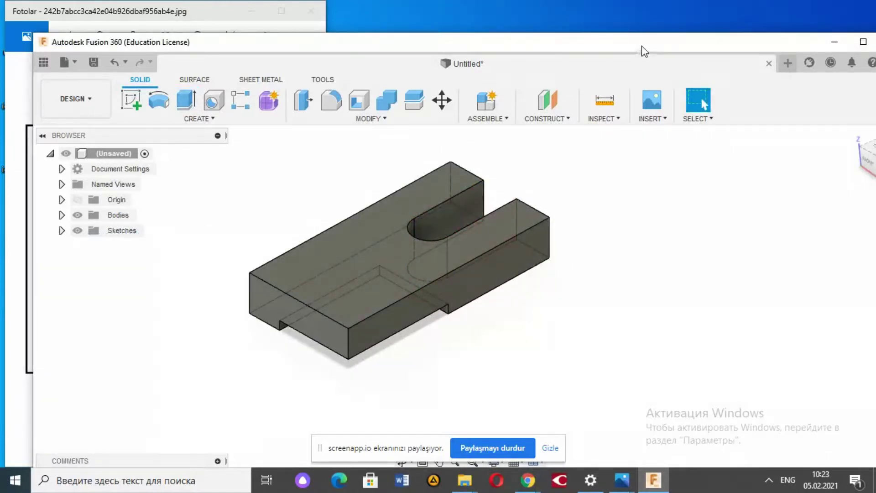
mouse_move(642, 45)
mouse_down()
mouse_move(692, 16)
mouse_move(730, 17)
mouse_up()
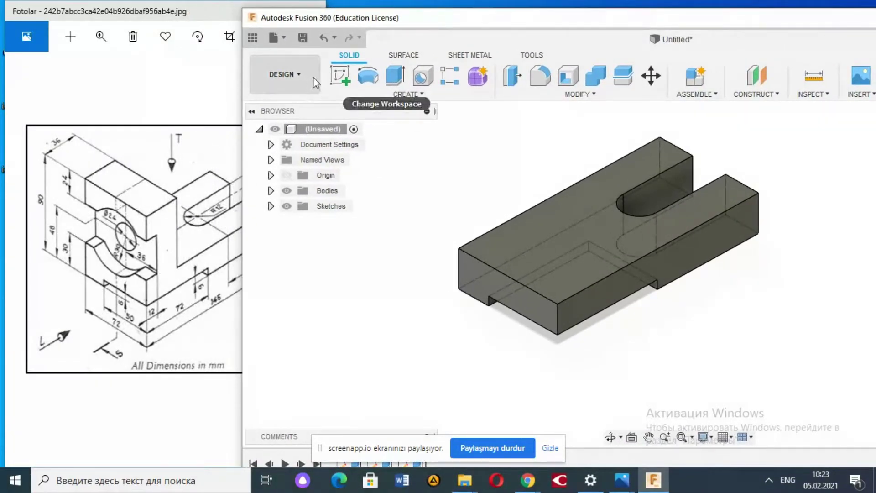
Sketch a 72 × 36 mm rectangle from the front-left corner of the top face
click(340, 75)
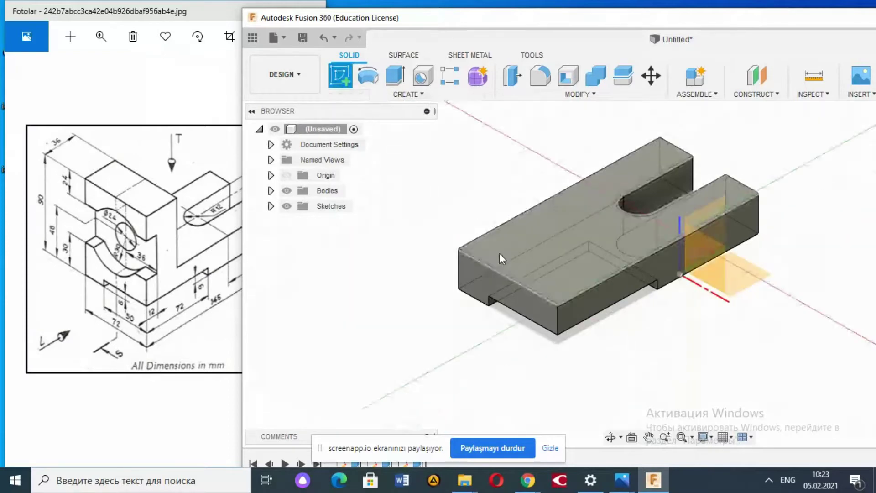
click(499, 253)
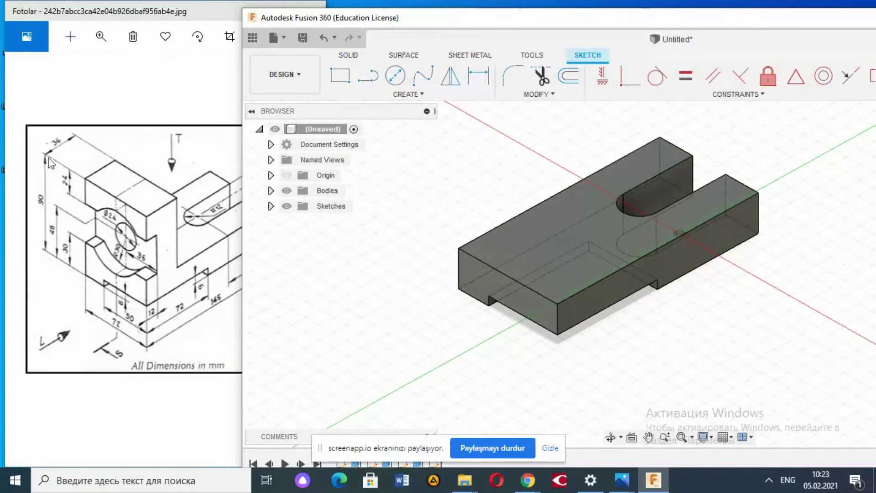
click(340, 75)
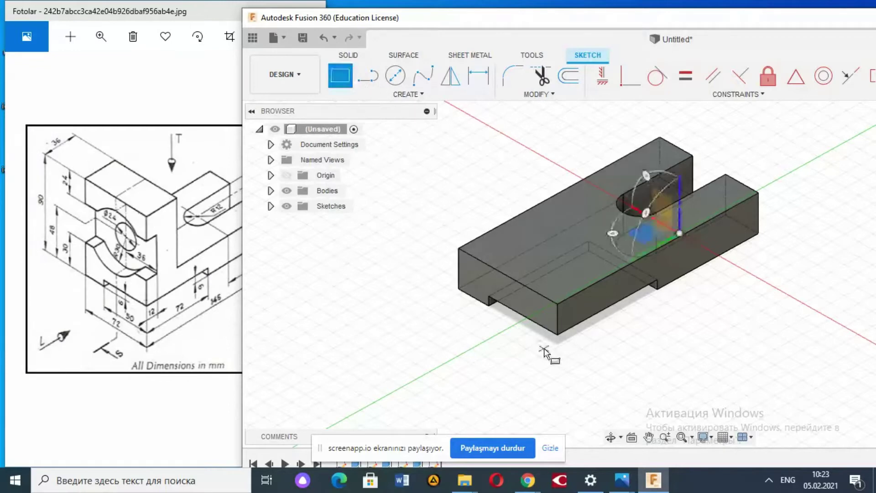
click(558, 301)
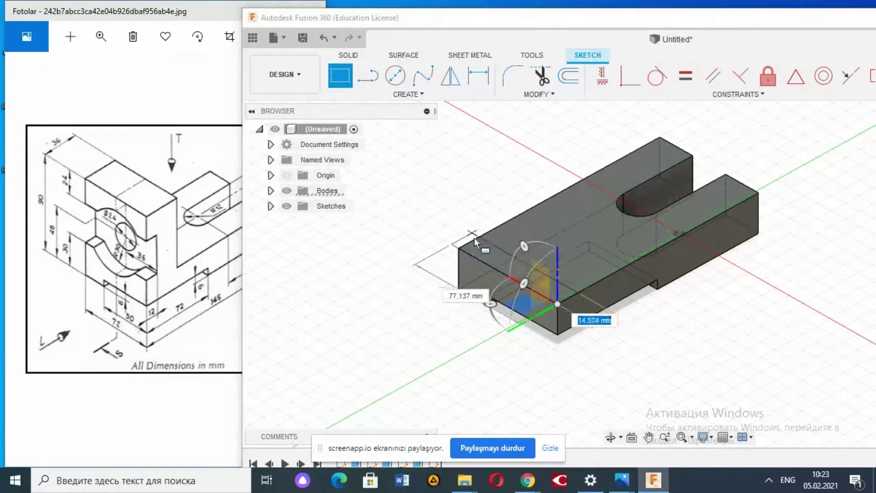
text(20)
key(Tab)
text(72)
key(Tab)
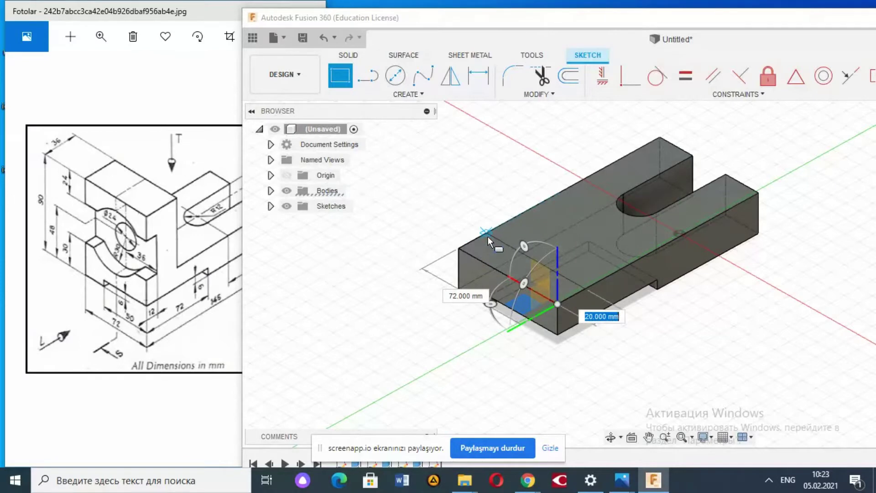
text(36)
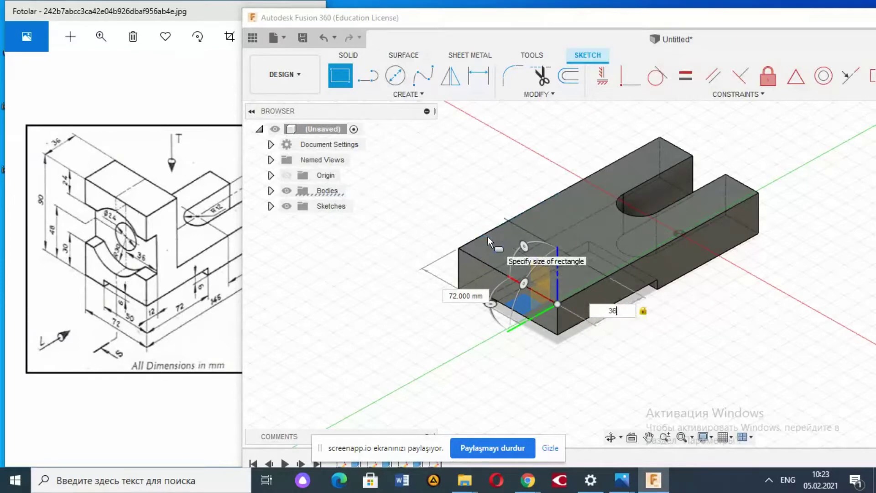
key(Return)
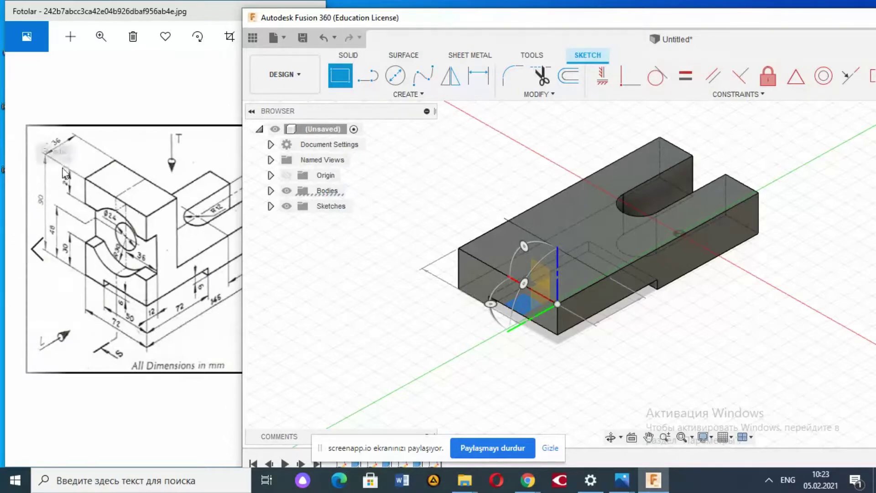
Check the reference drawing, then return to the 3D model
click(110, 222)
click(119, 253)
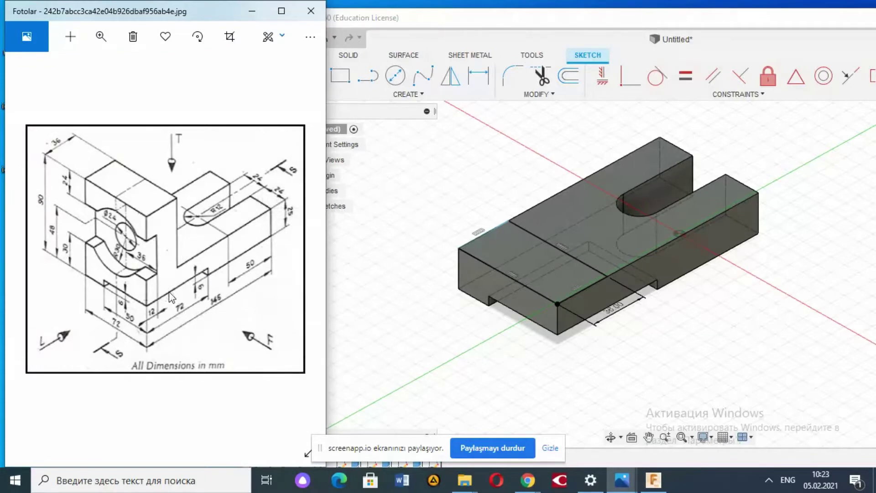
click(502, 18)
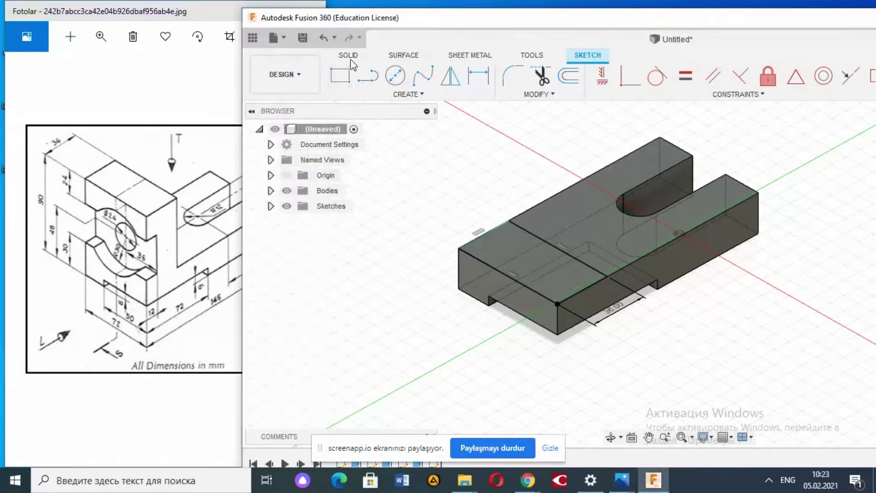
Extrude the 72 × 36 mm rectangle 60 mm upward into the upright block
click(351, 58)
click(395, 74)
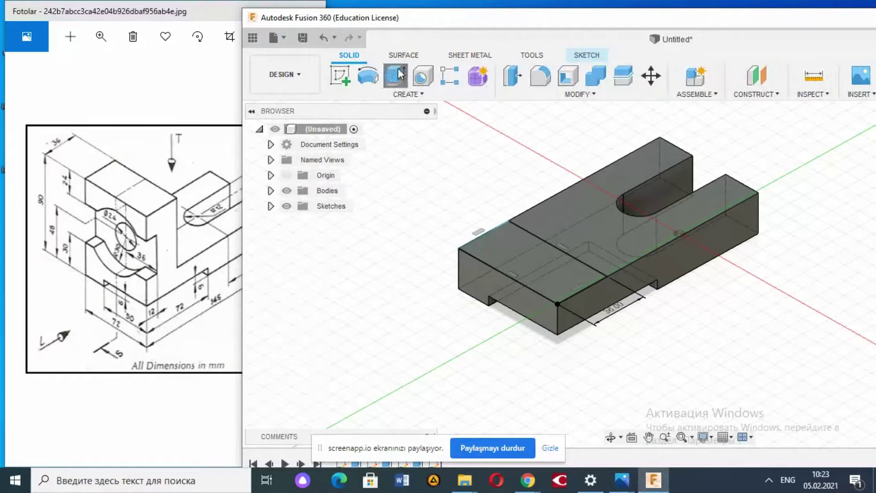
click(550, 294)
text(60)
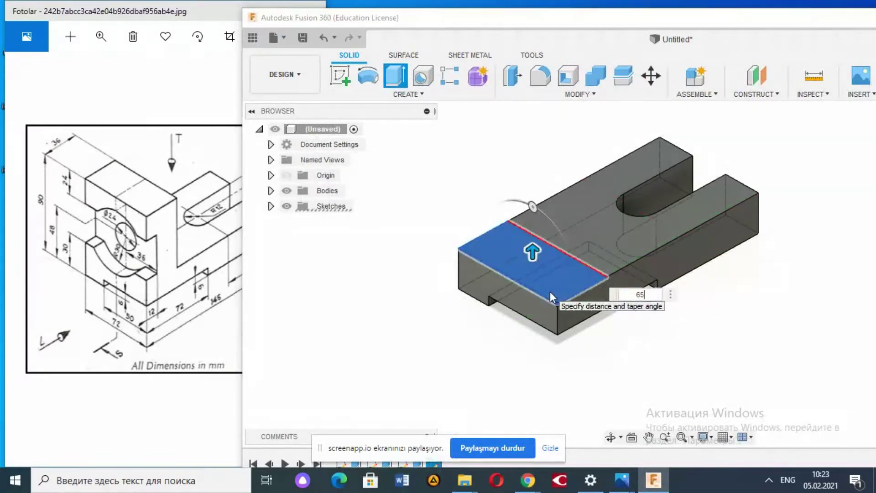
key(Return)
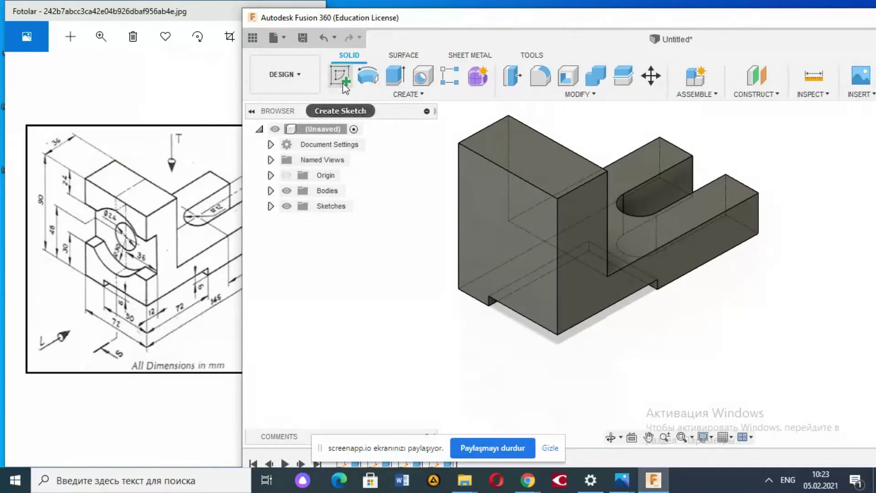
mouse_move(340, 75)
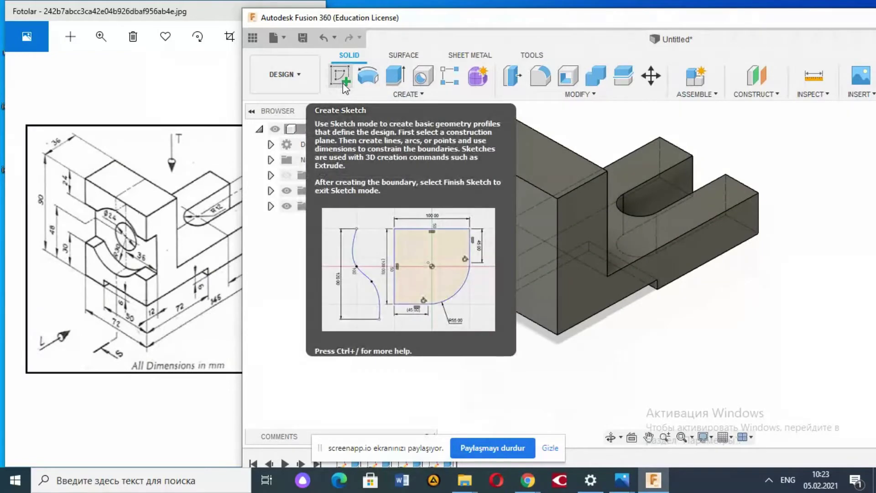
Start a sketch on the upright block's front face with a 42 mm line down from its top edge
click(344, 84)
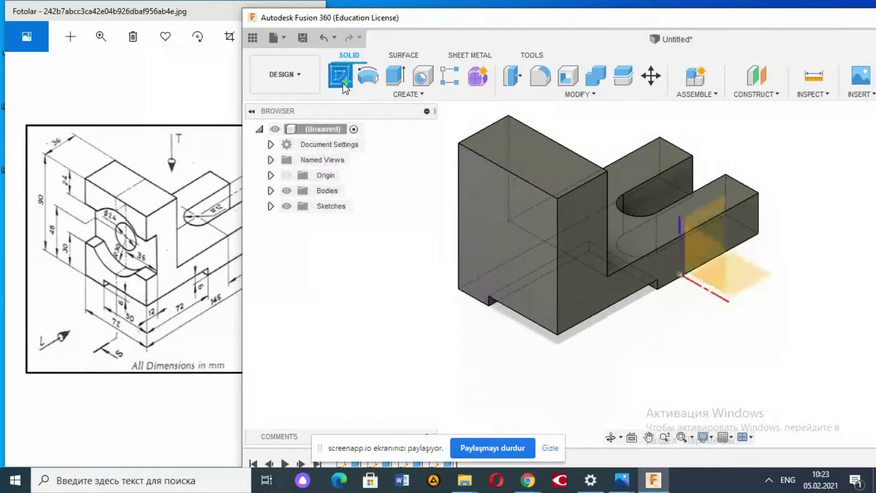
click(502, 209)
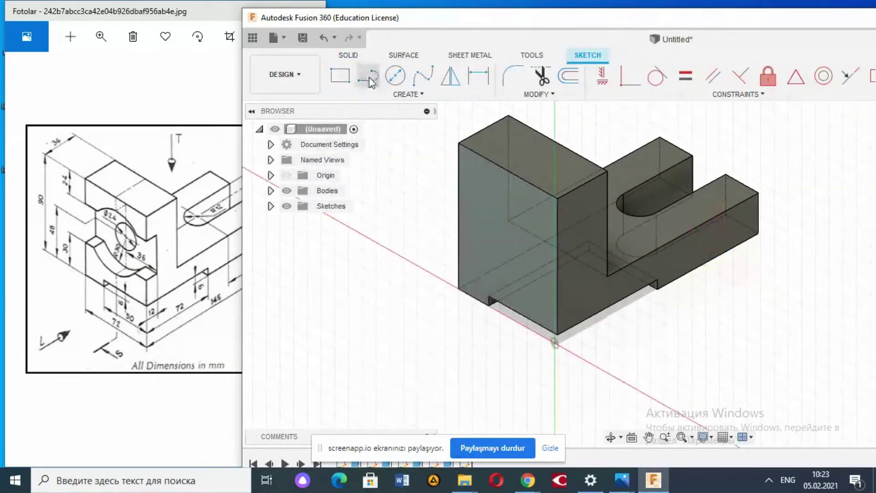
click(370, 81)
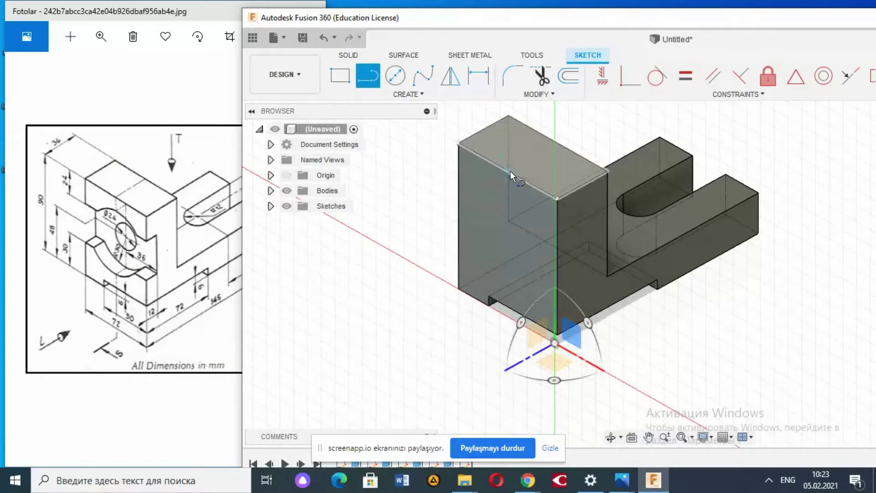
click(508, 171)
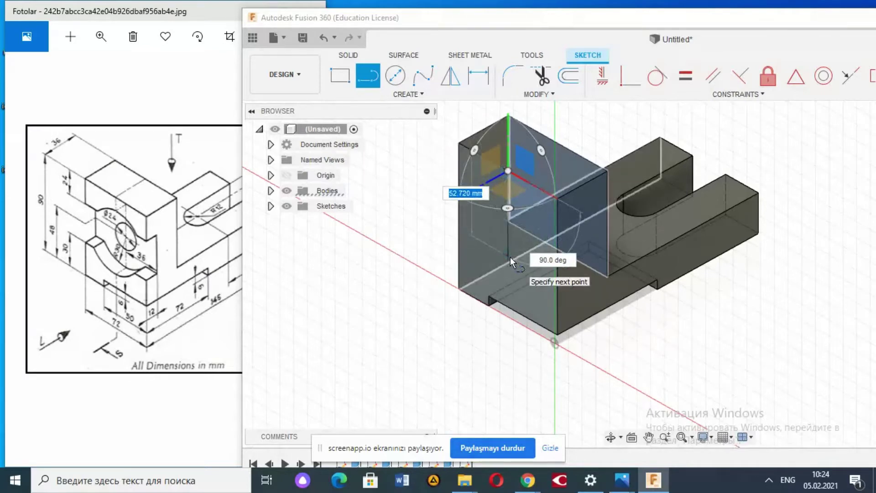
text(42)
key(Tab)
key(Return)
key(Escape)
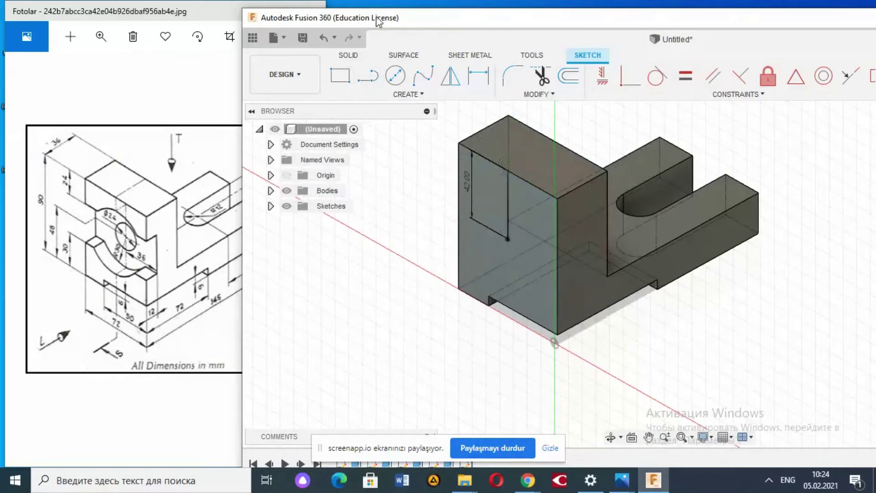
Draw a 60 mm diameter circle centred at the line's lower end
click(406, 75)
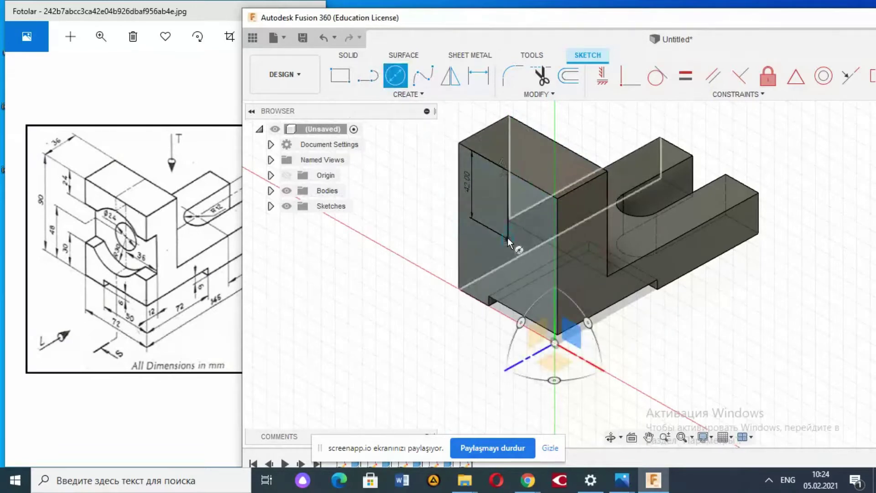
click(508, 238)
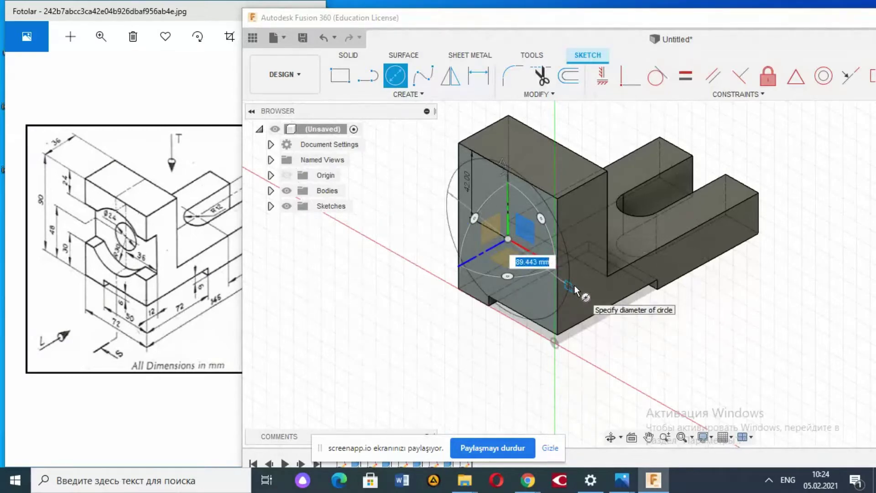
text(60)
key(Return)
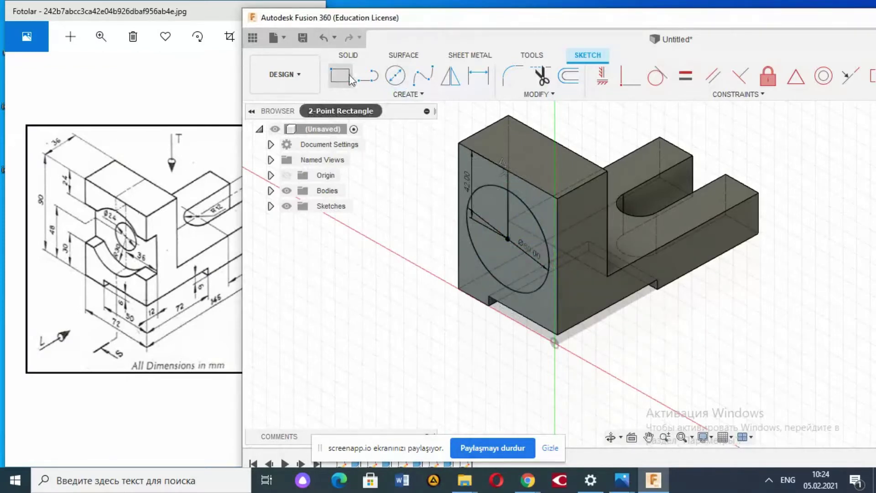
click(395, 75)
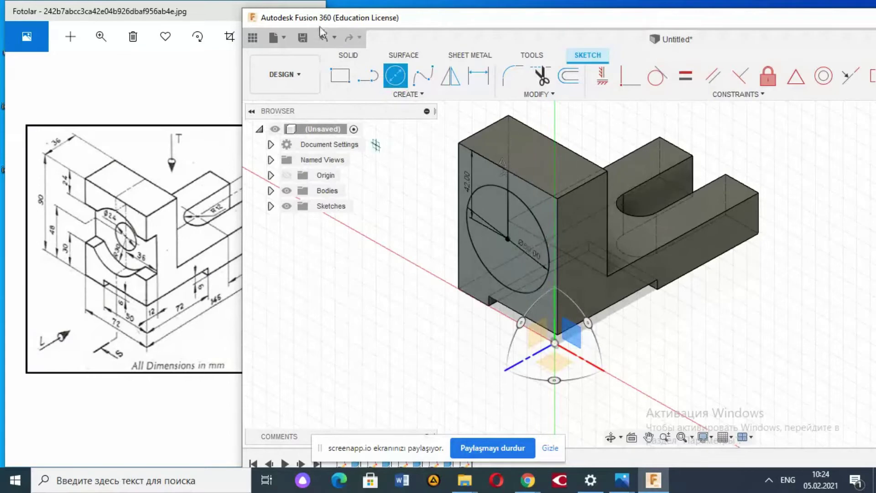
click(349, 55)
Extrude the circle profile as a 12 mm deep cut into the block's front face
click(395, 75)
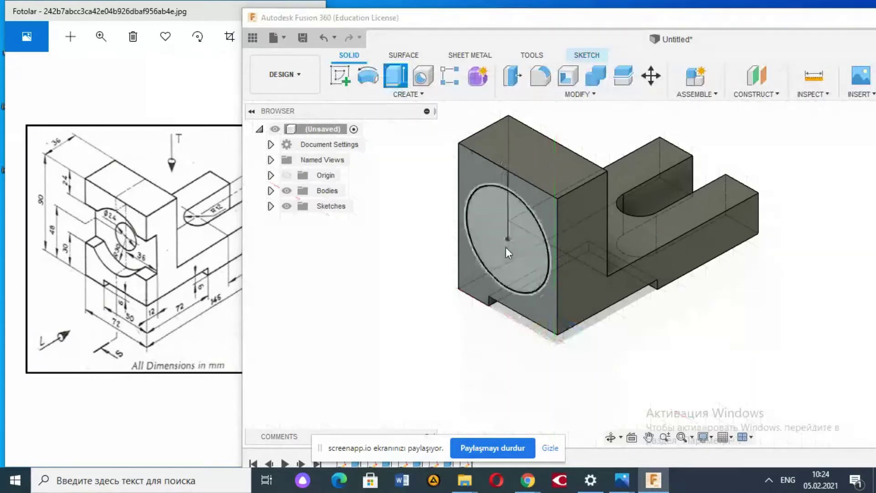
click(507, 248)
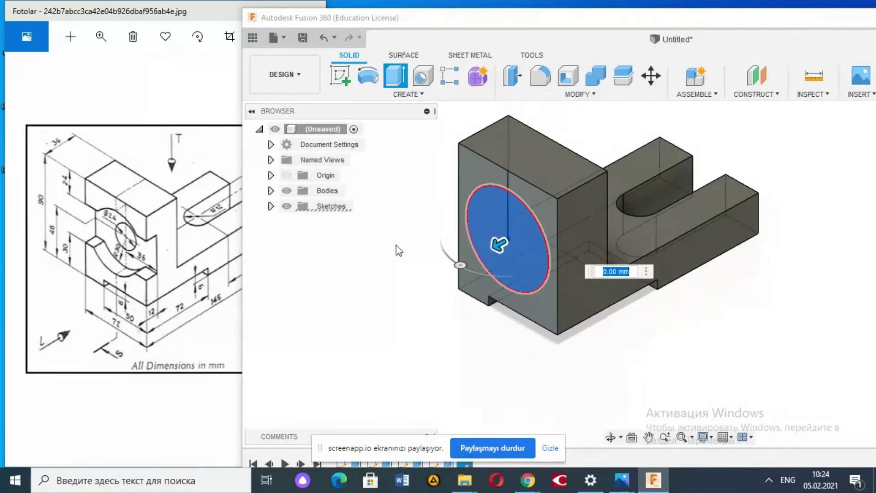
key(BackSpace)
key(Return)
key(Return)
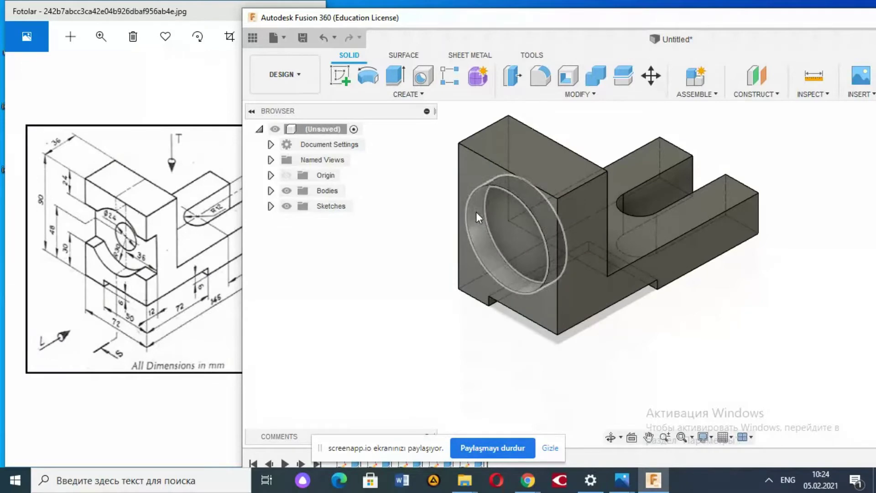
click(340, 76)
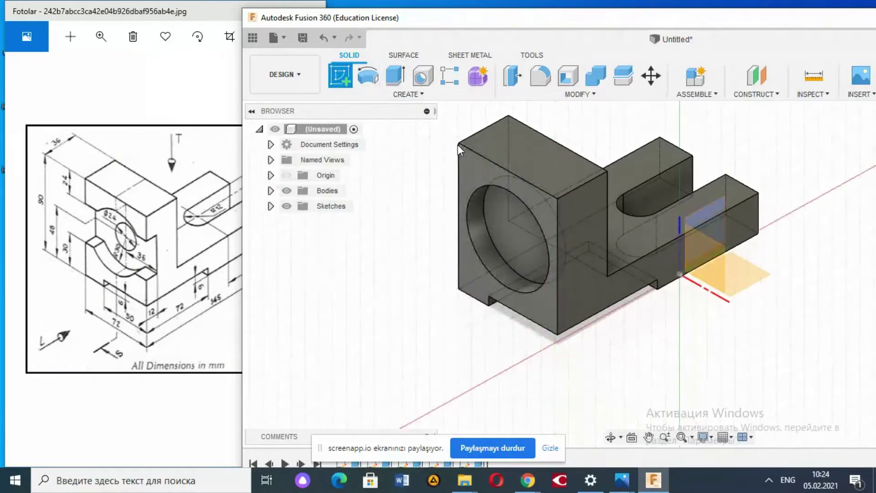
Sketch a 72 × 24 mm rectangle from the front face's top-left corner
click(520, 188)
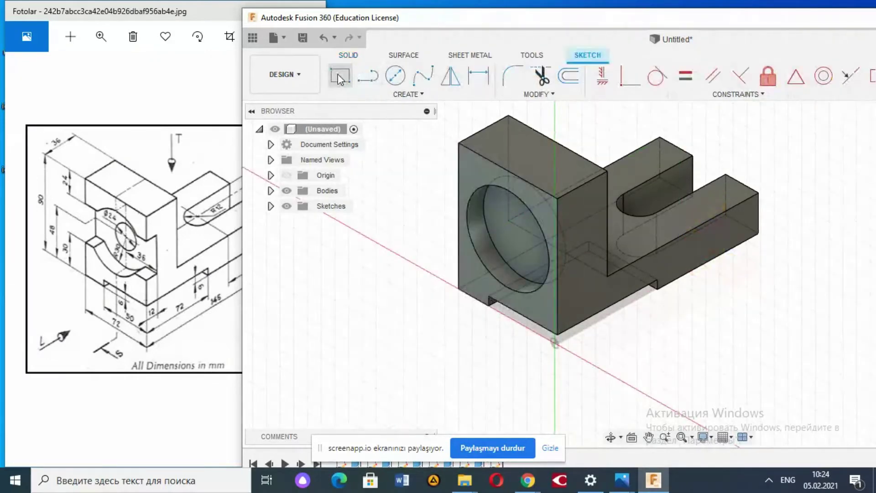
click(458, 142)
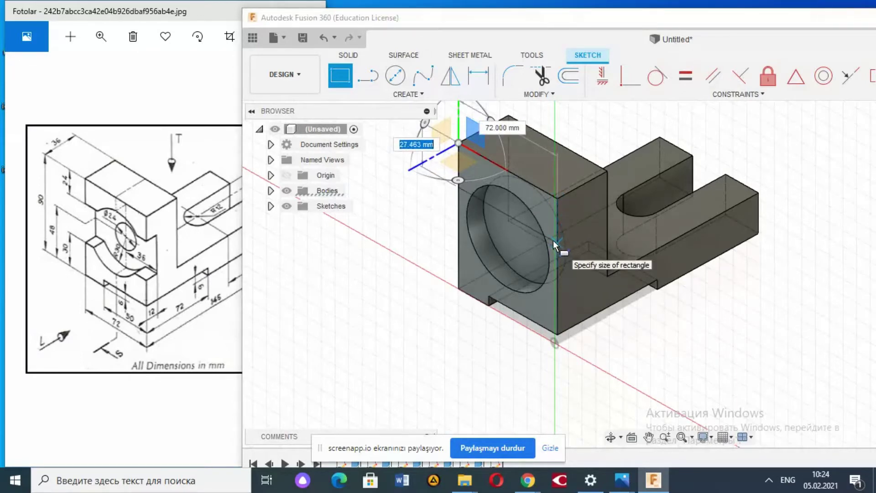
text(24)
key(Tab)
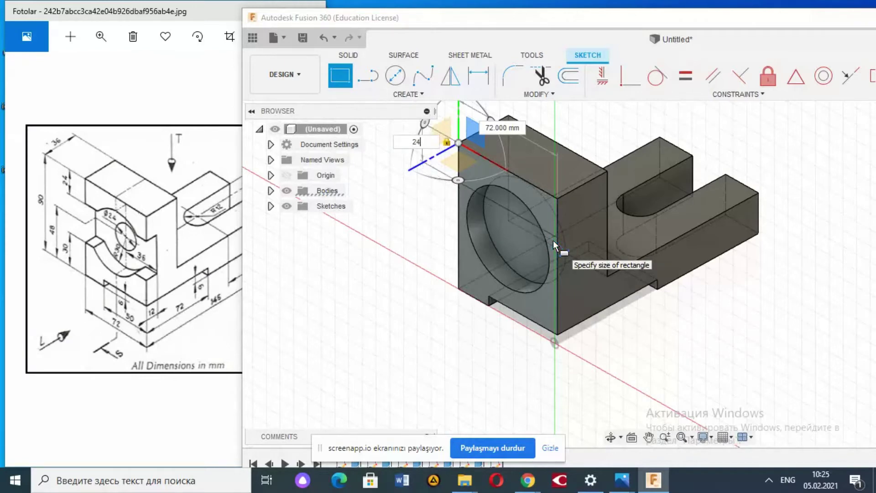
key(Return)
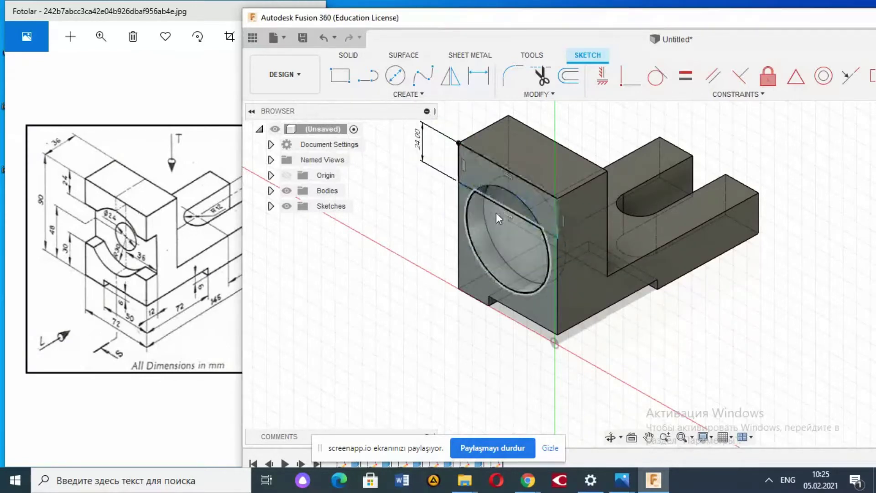
click(470, 203)
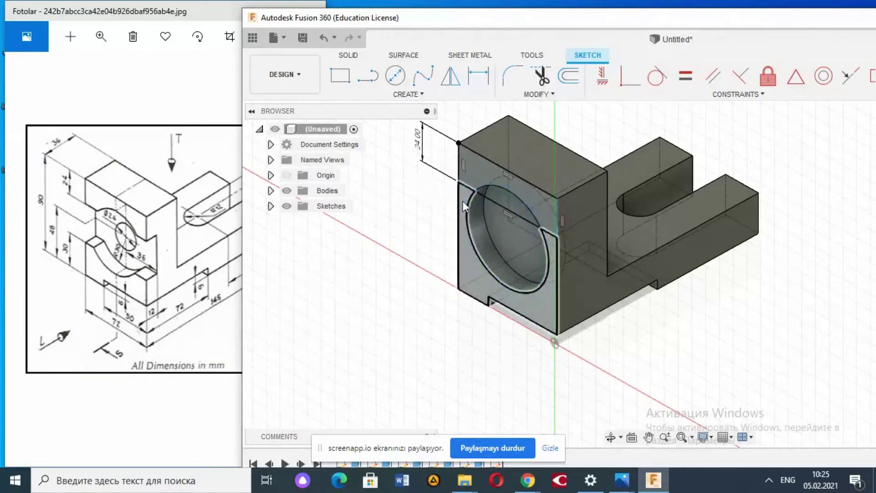
Add a 30 mm tall rectangle along the bottom of the front face and finish the sketch
click(340, 75)
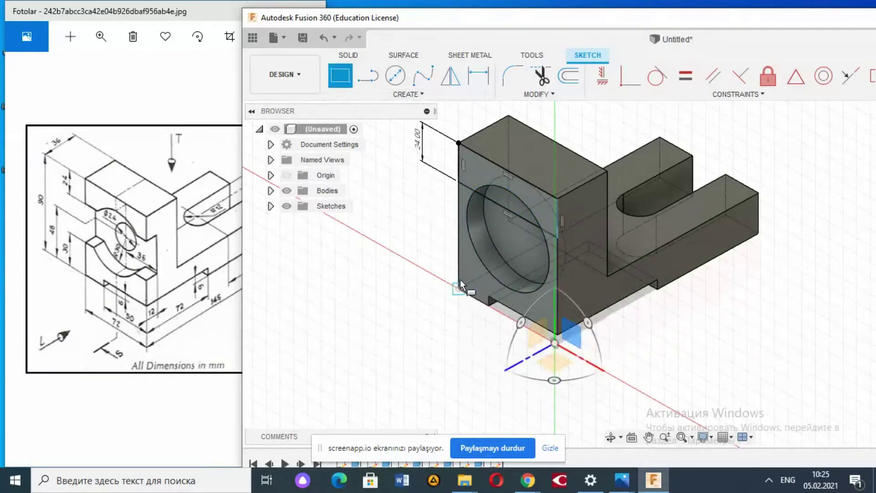
click(516, 310)
click(459, 289)
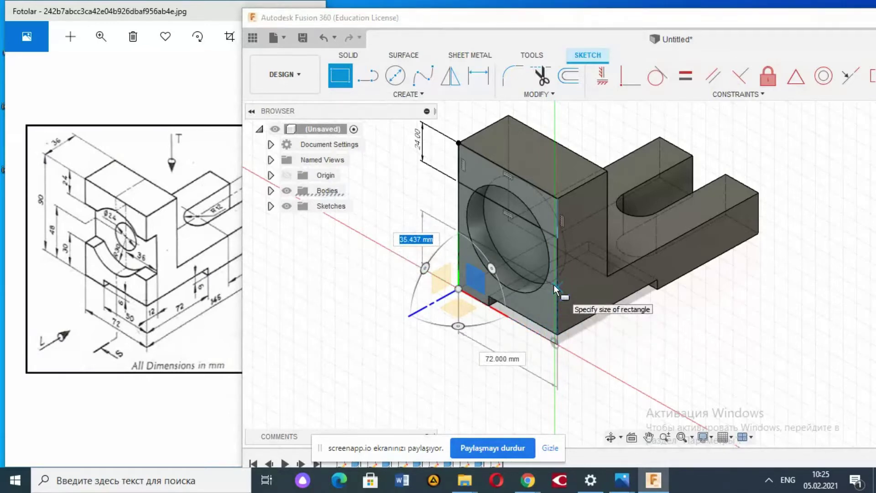
text(30)
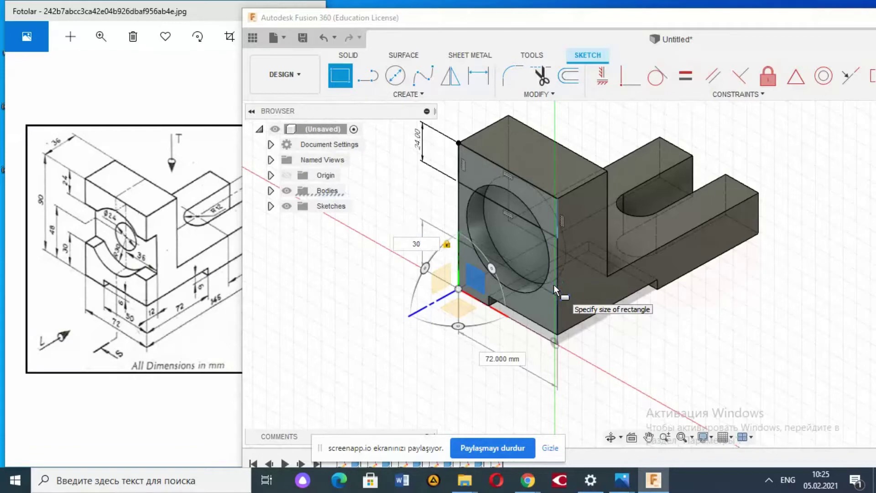
key(Return)
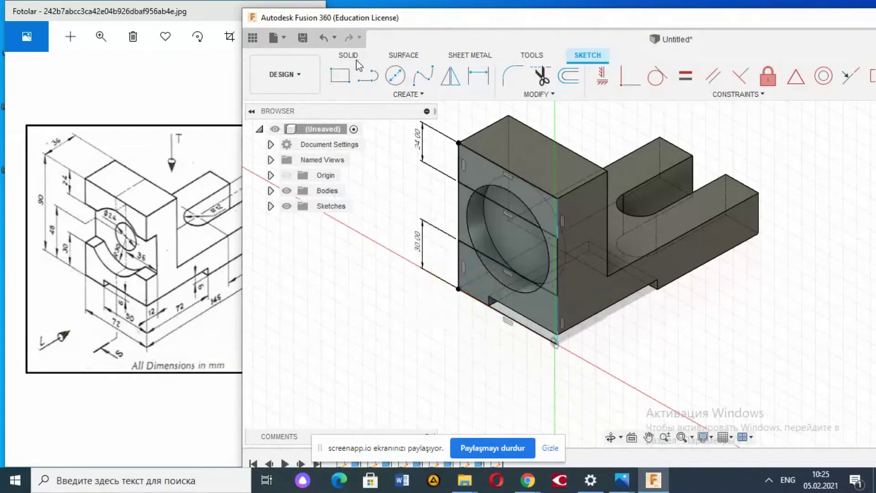
click(348, 55)
click(395, 75)
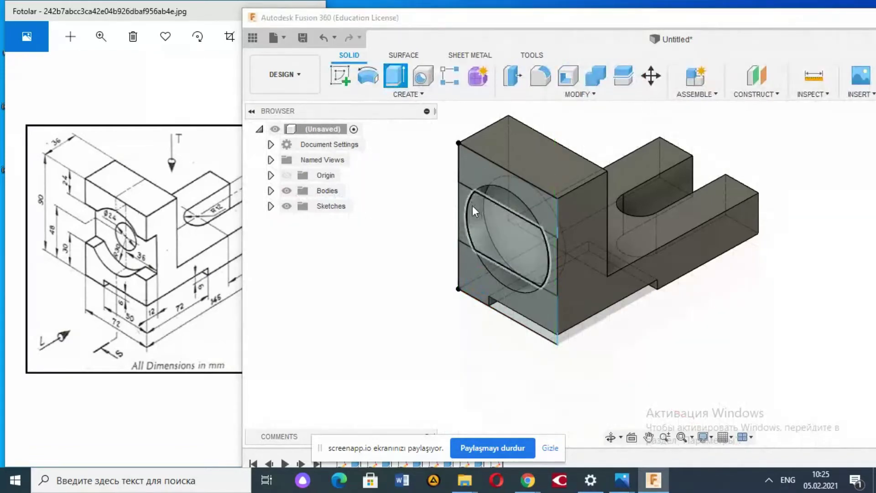
click(464, 206)
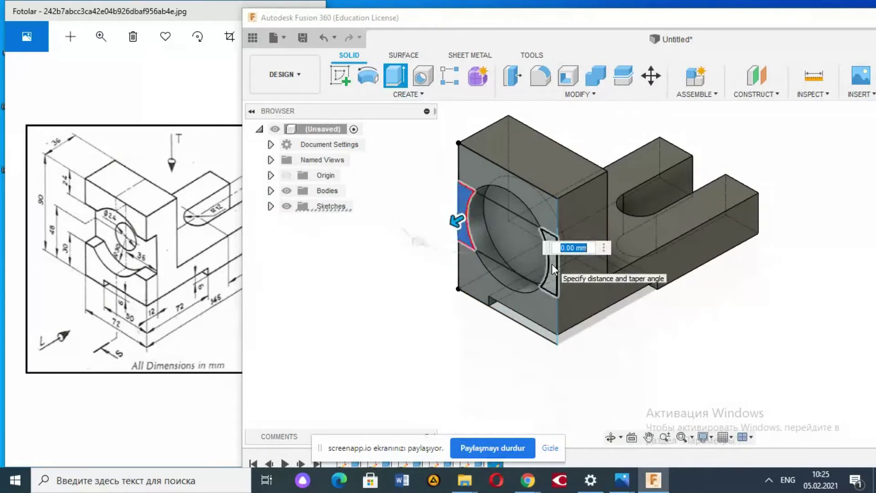
Cut both crescent-shaped profiles 10 mm back into the front wall
click(552, 264)
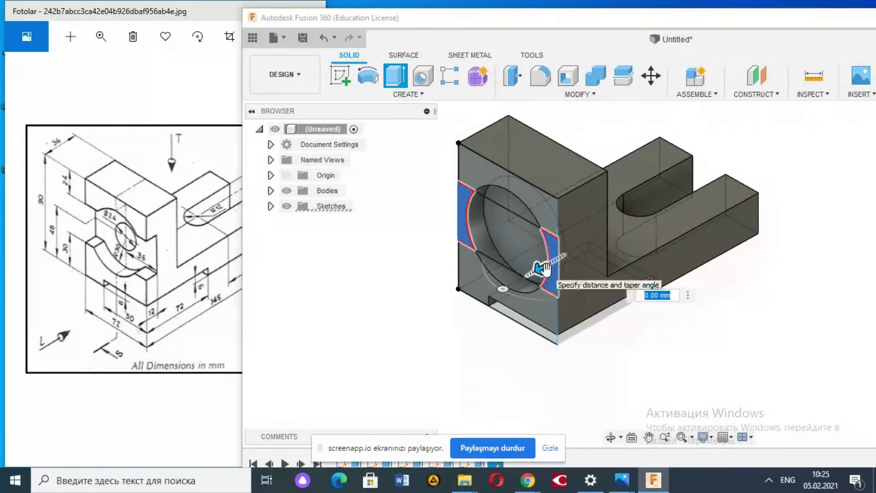
click(494, 210)
click(491, 207)
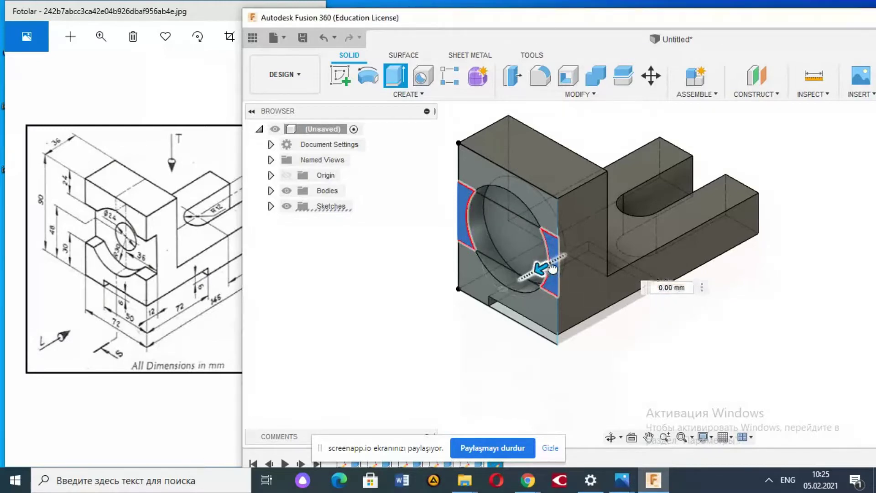
drag(545, 271, 554, 265)
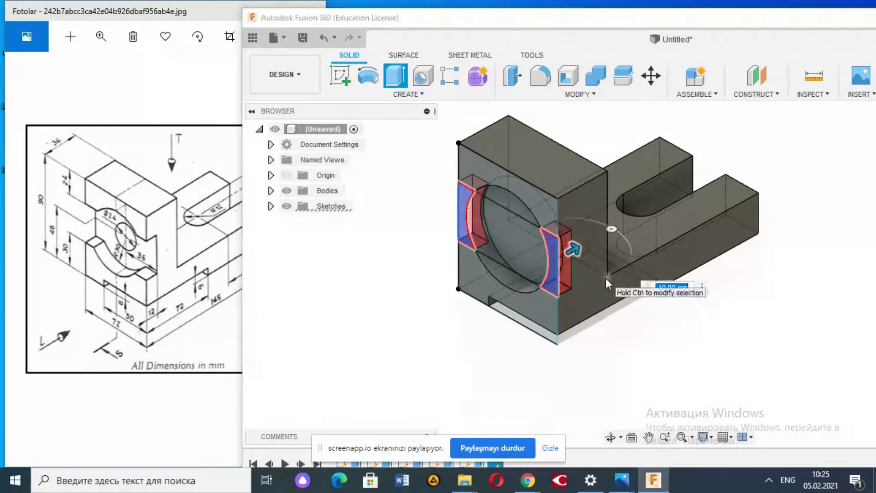
click(664, 287)
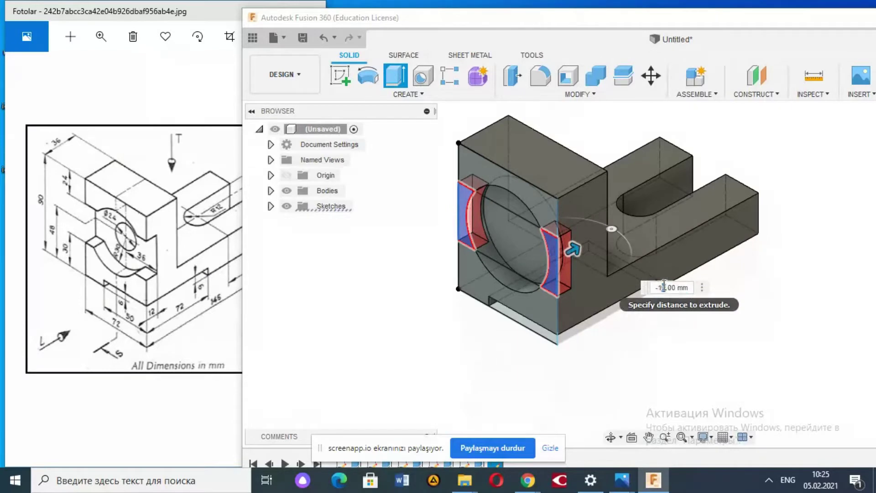
key(Return)
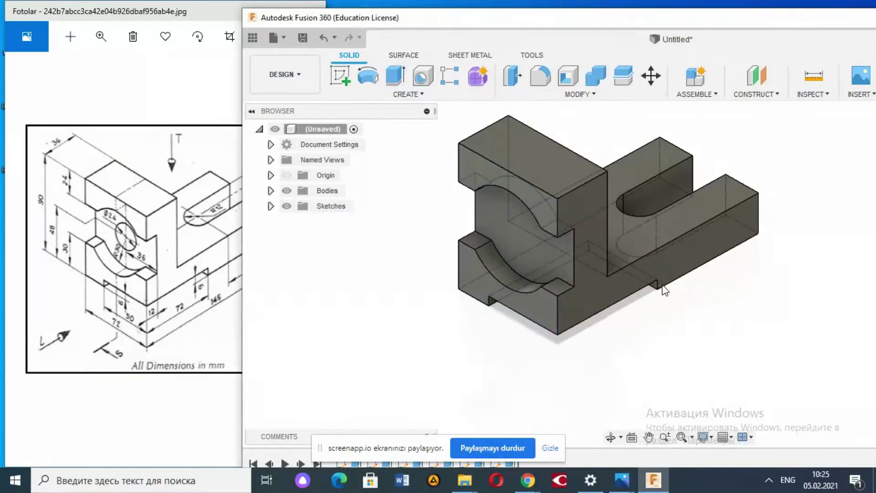
Sketch a 24 mm diameter circle on the recessed face
click(340, 75)
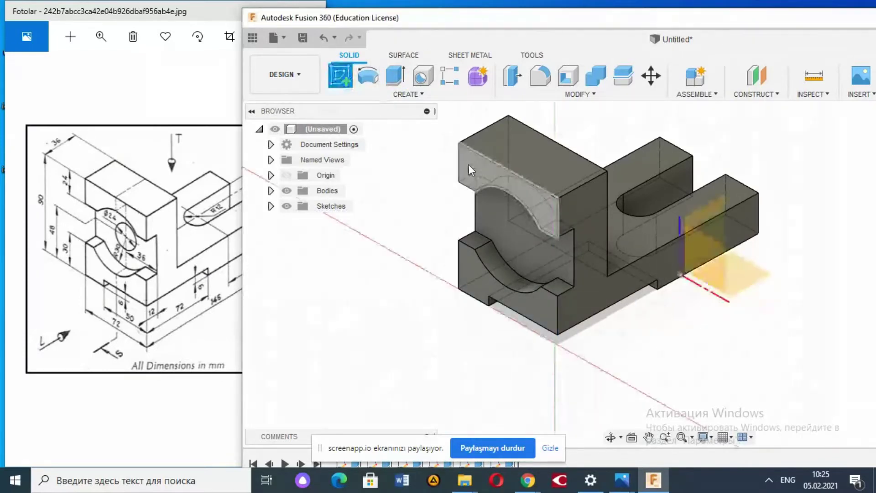
click(497, 225)
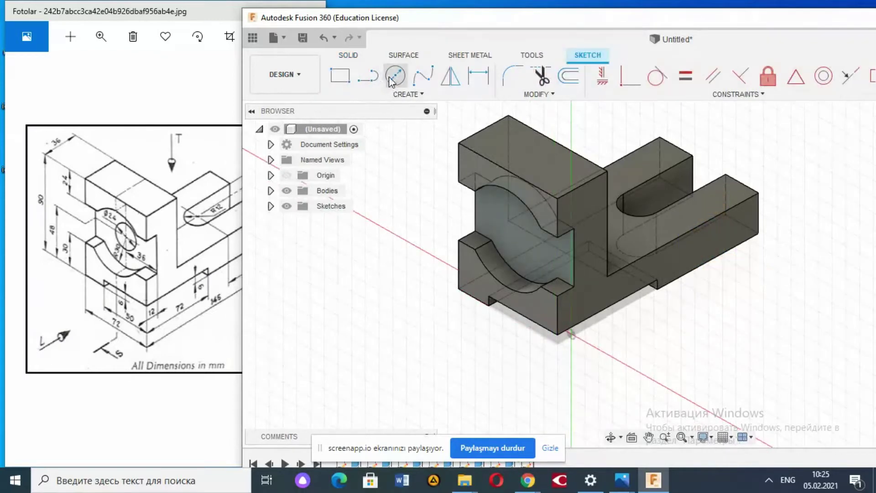
key(c)
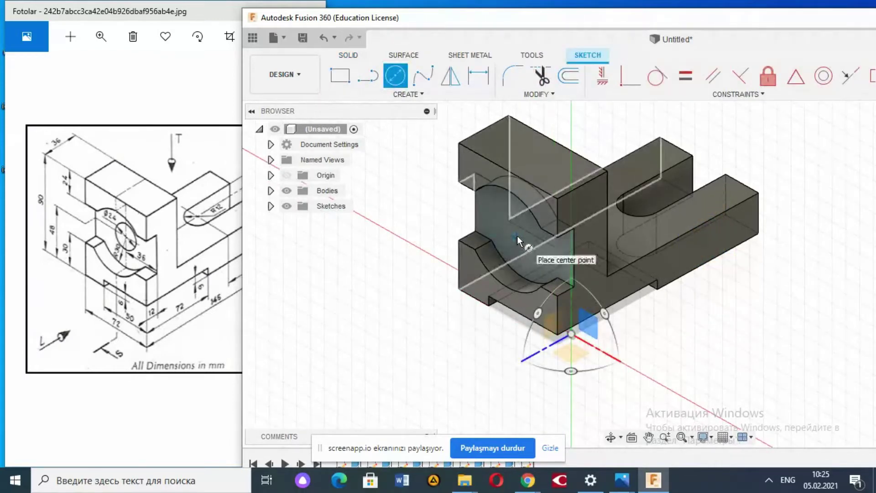
click(517, 237)
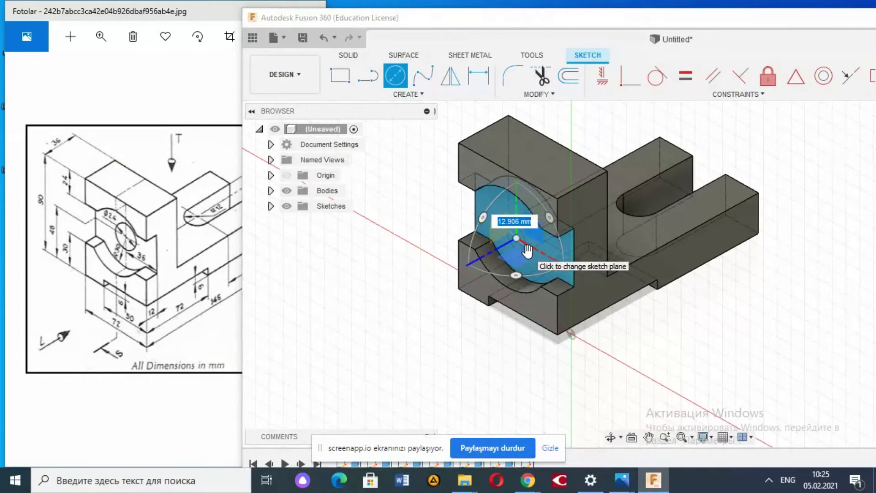
text(24)
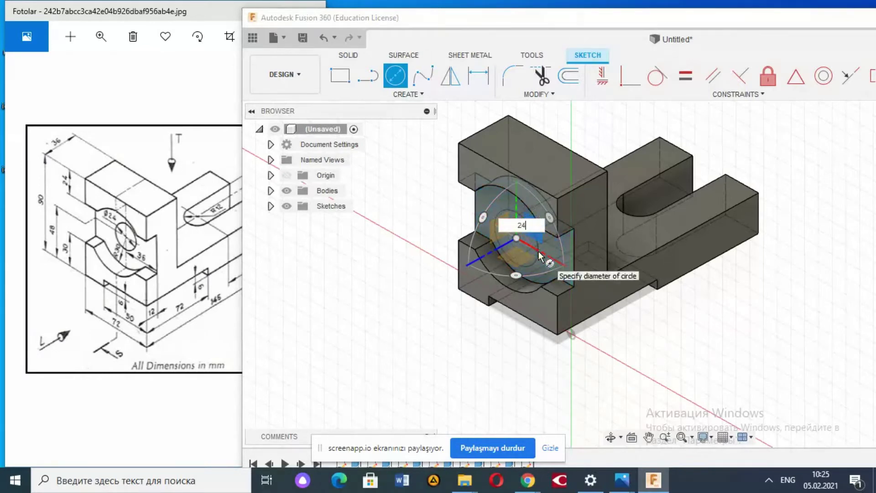
key(Return)
key(Escape)
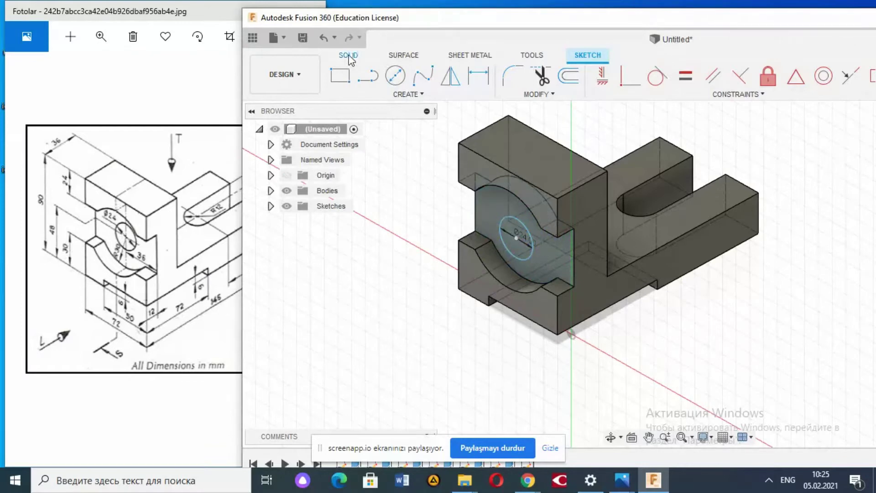
click(349, 59)
Extrude the 24 mm circle as a 100 mm cut through the part
click(388, 79)
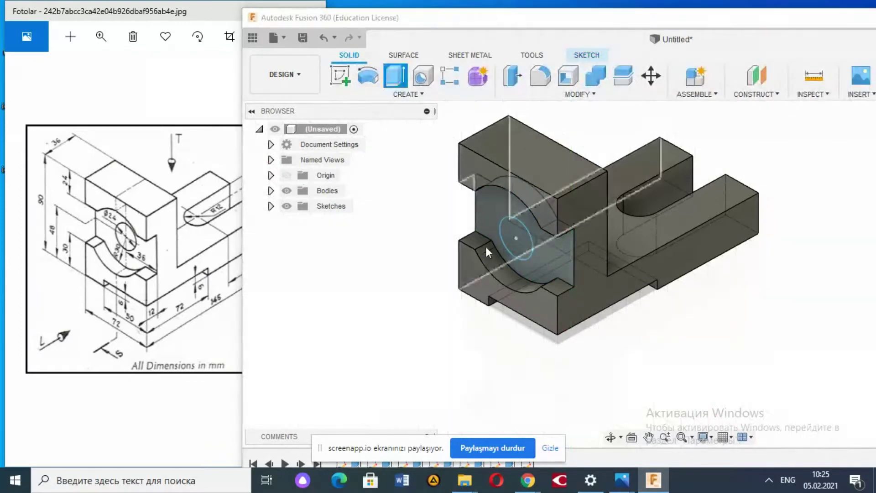
click(510, 238)
drag(514, 242, 649, 190)
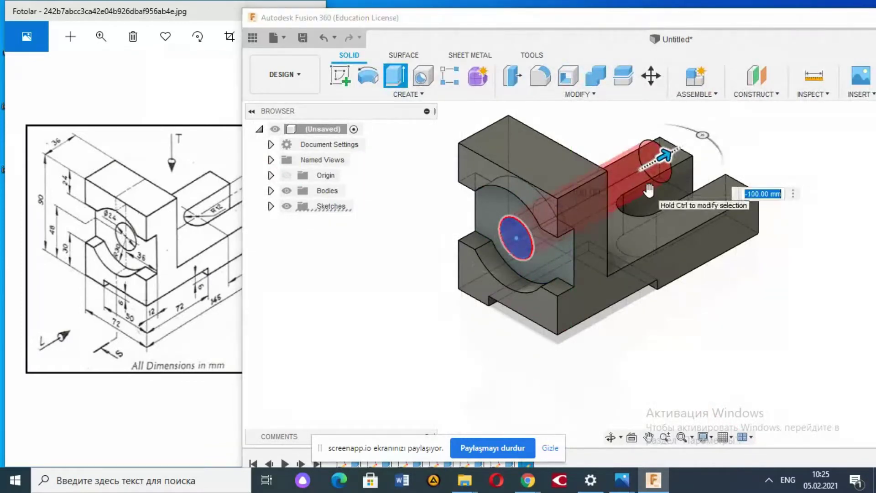
key(Return)
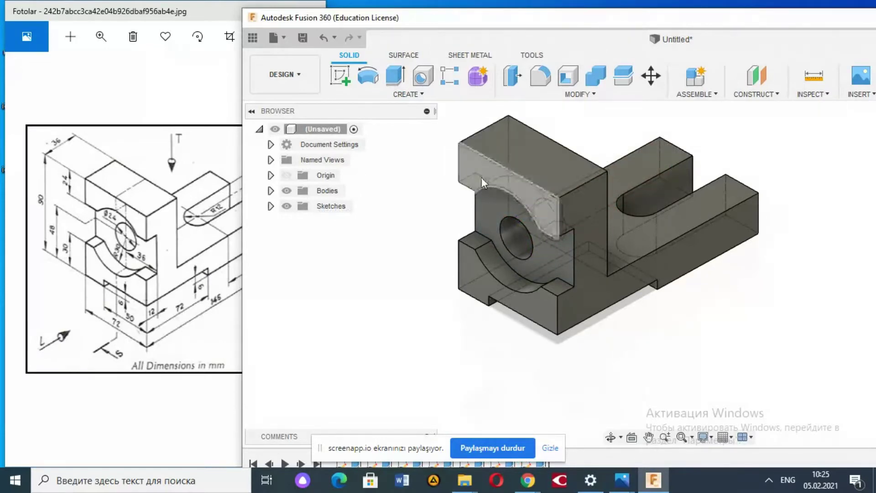
Switch to the Render workspace, maximize Fusion 360, and orbit around the bracket
click(299, 147)
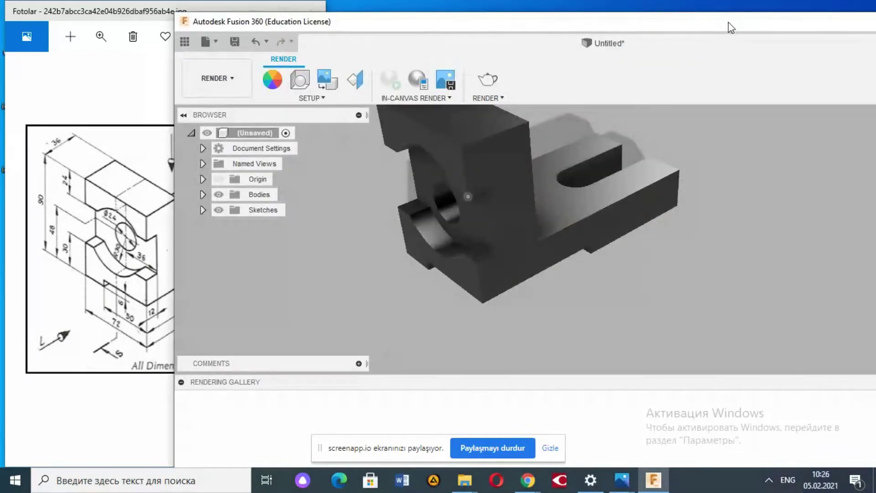
double_click(729, 23)
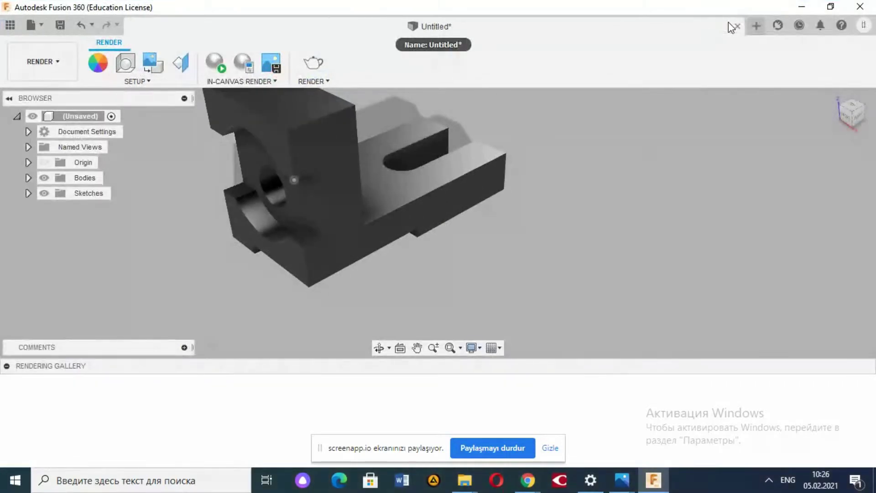
mouse_move(851, 111)
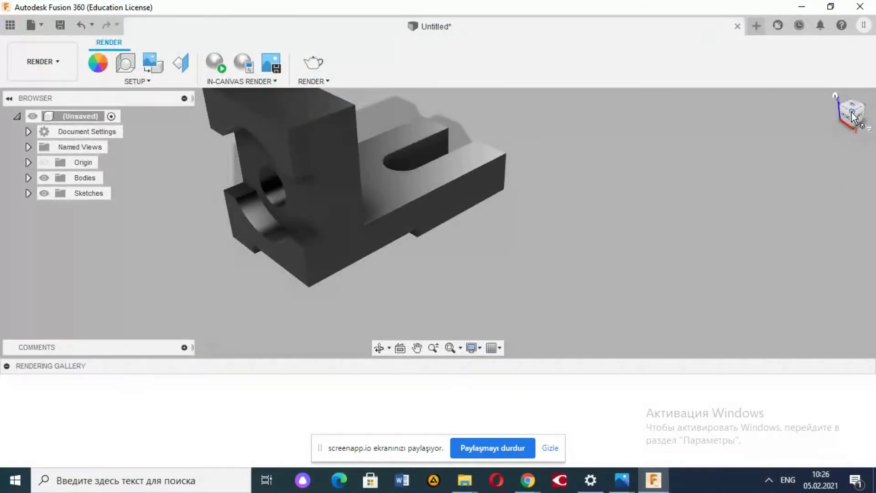
drag(854, 119, 818, 121)
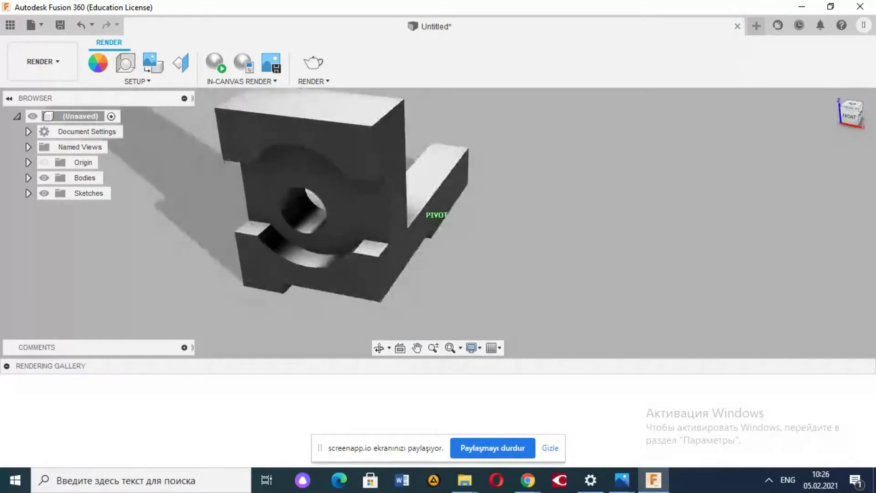
shift+middle_drag(437, 214, 844, 224)
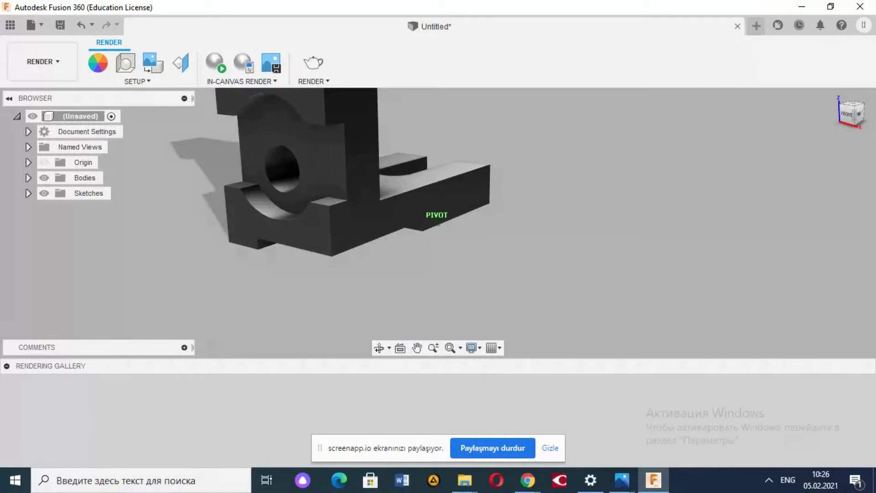
shift+middle_drag(437, 215, 94, 71)
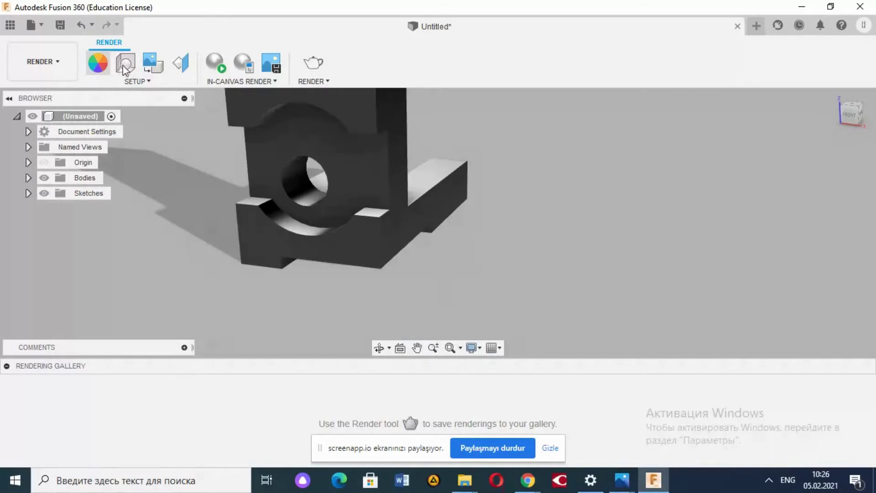
From the appearance library, try a Mirror material on the bracket
click(97, 63)
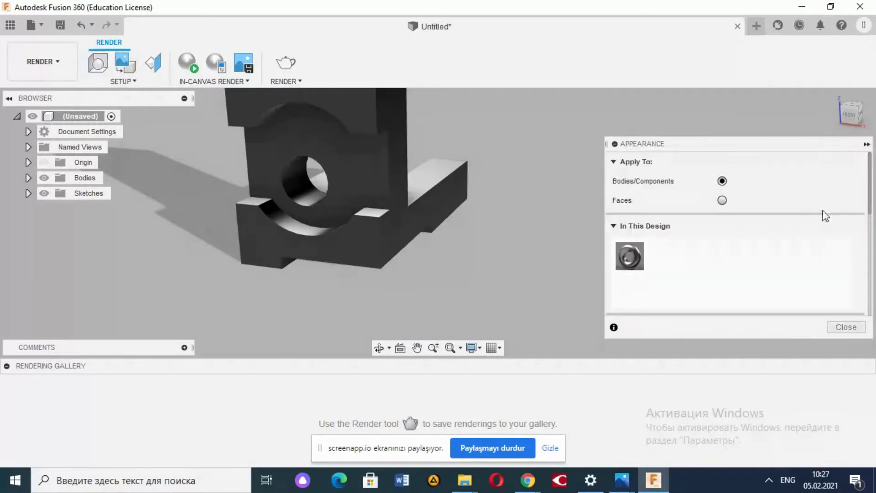
drag(875, 194, 875, 289)
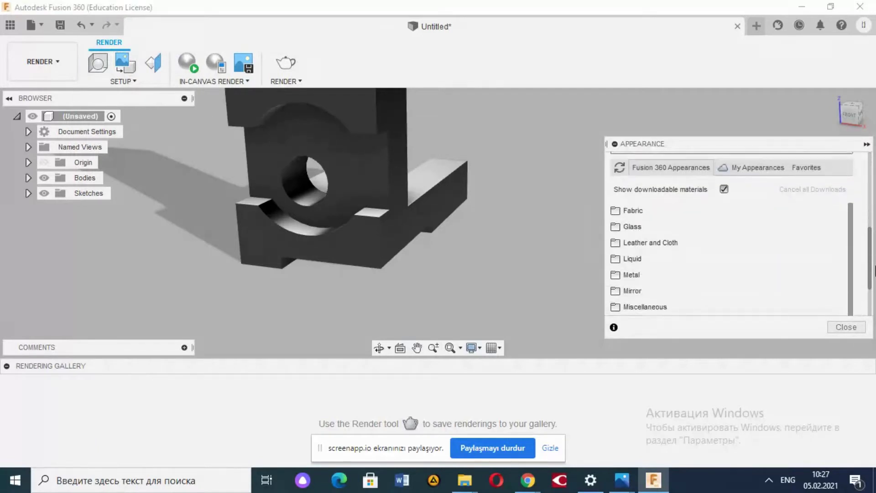
click(614, 243)
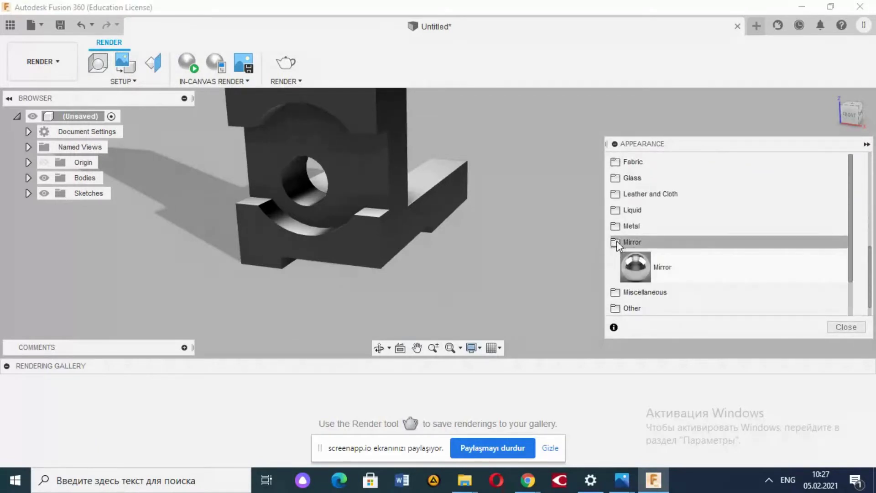
drag(635, 267, 385, 169)
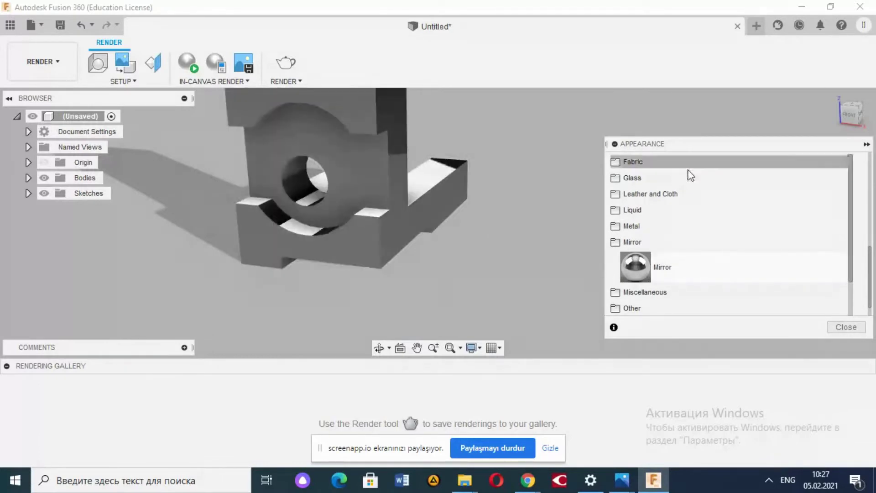
drag(849, 185, 852, 208)
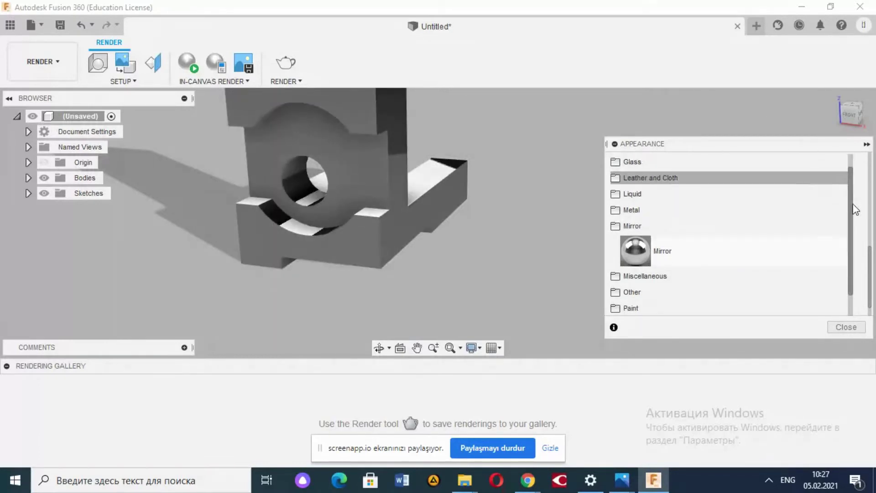
Try Metal > Aluminum finishes, ending with Aluminum - Anodized Glossy (Blue) on the bracket
click(621, 211)
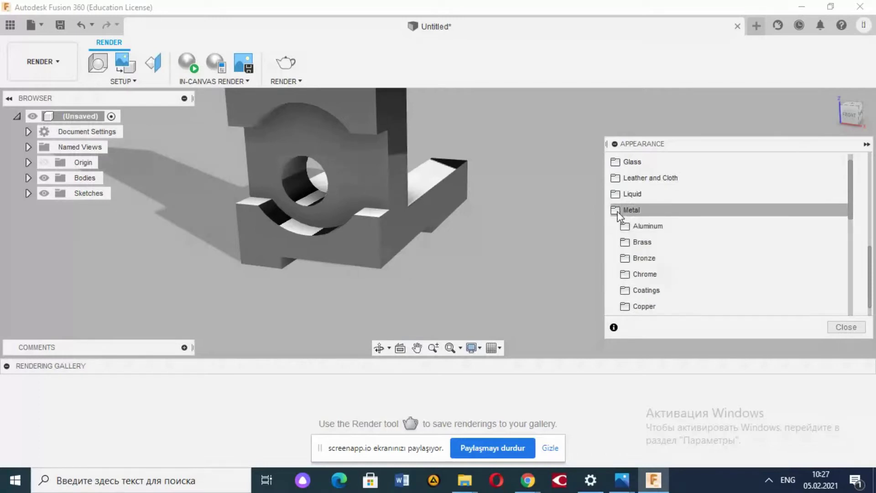
click(633, 225)
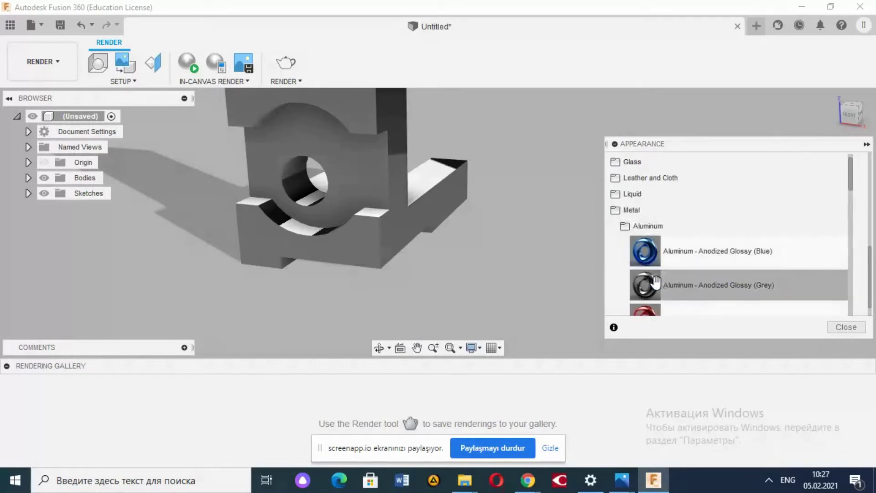
drag(645, 285, 389, 191)
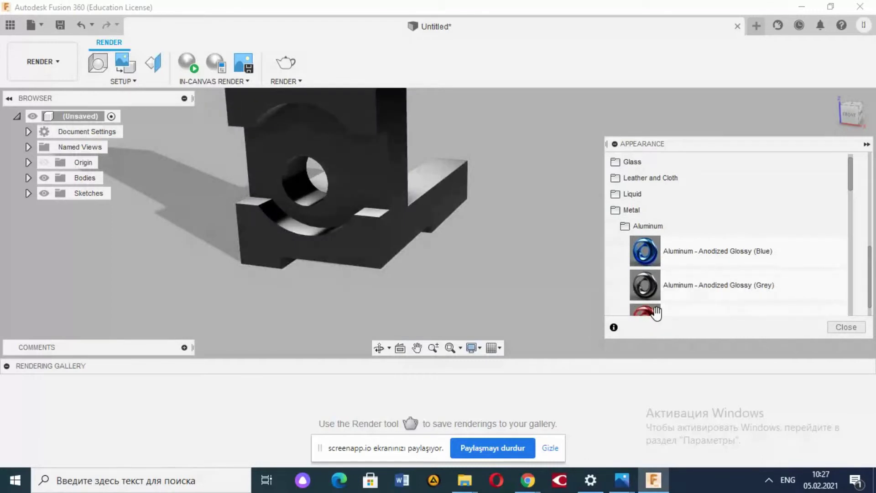
drag(656, 314, 392, 170)
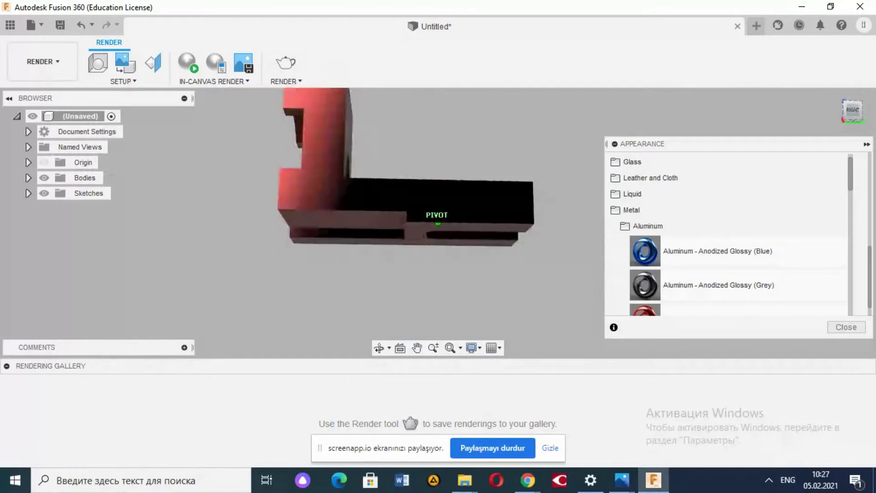
drag(856, 117, 673, 276)
drag(645, 250, 322, 201)
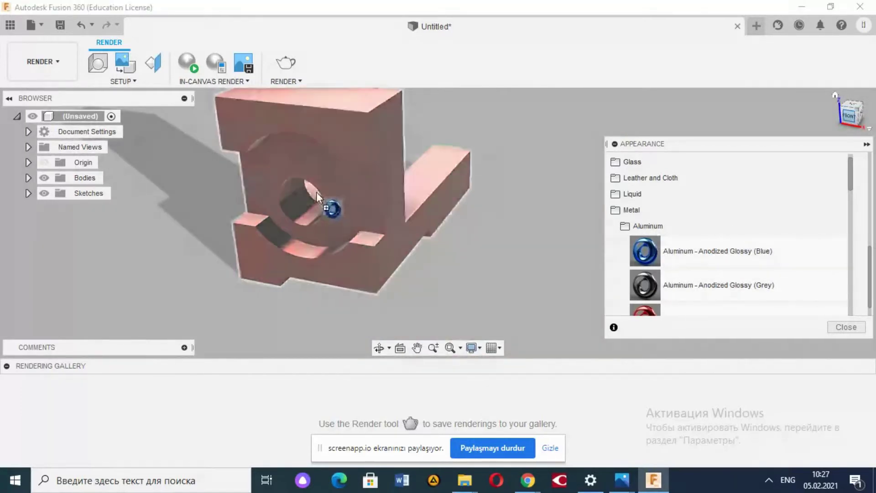
click(867, 145)
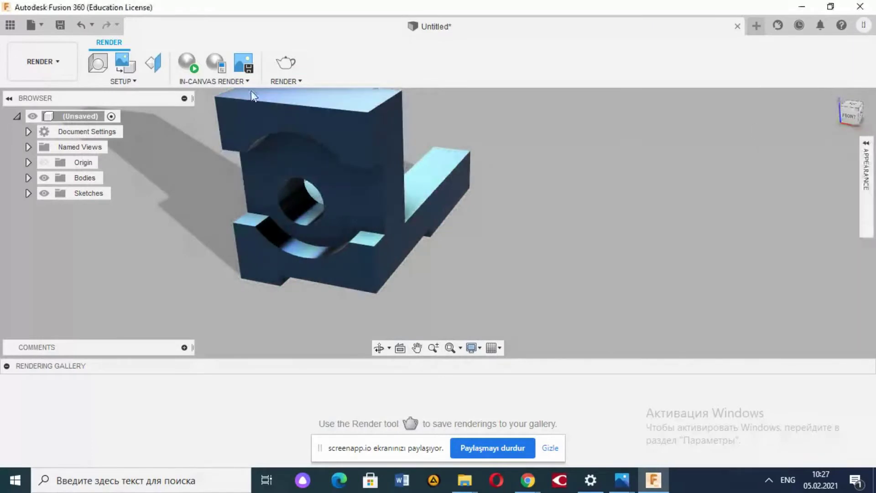
Apply the Plaza environment from the Scene Settings library and orbit the lit bracket
click(106, 68)
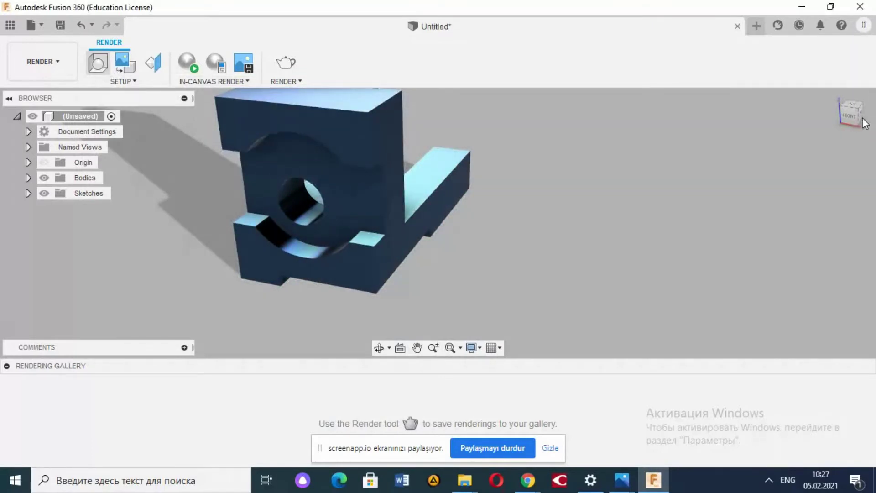
click(779, 162)
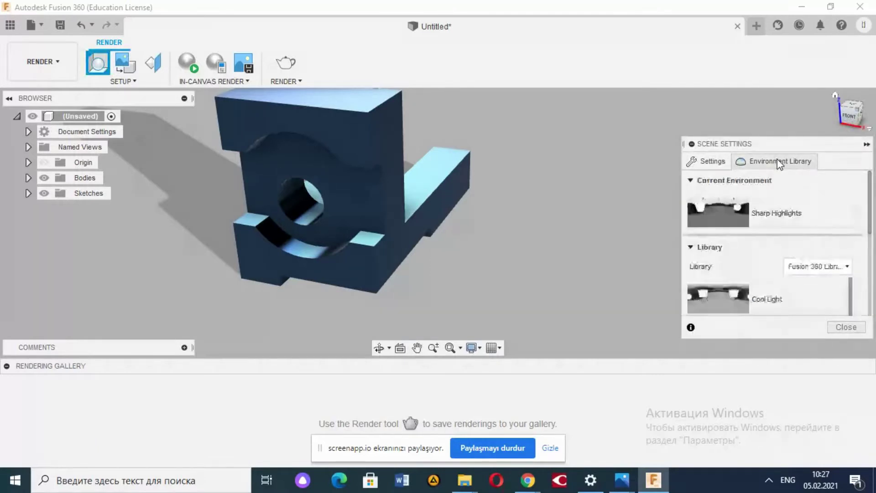
scroll(731, 251, down, 3)
scroll(711, 266, down, 1)
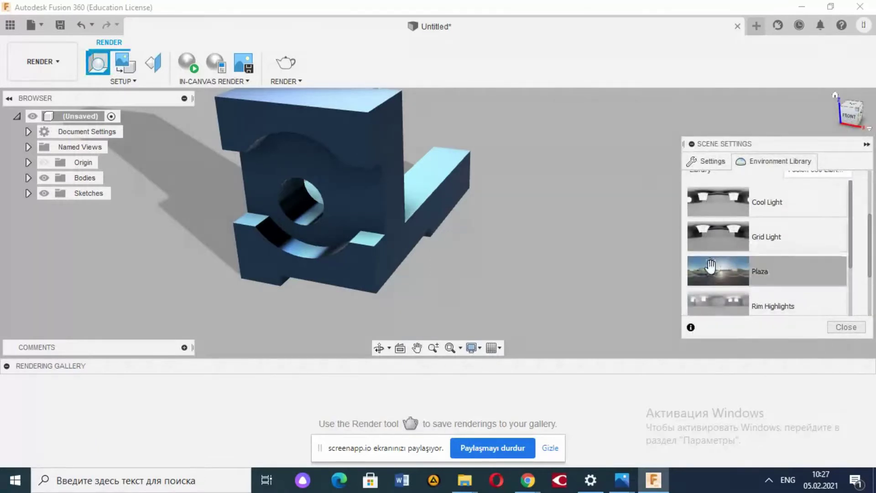
drag(711, 265, 499, 213)
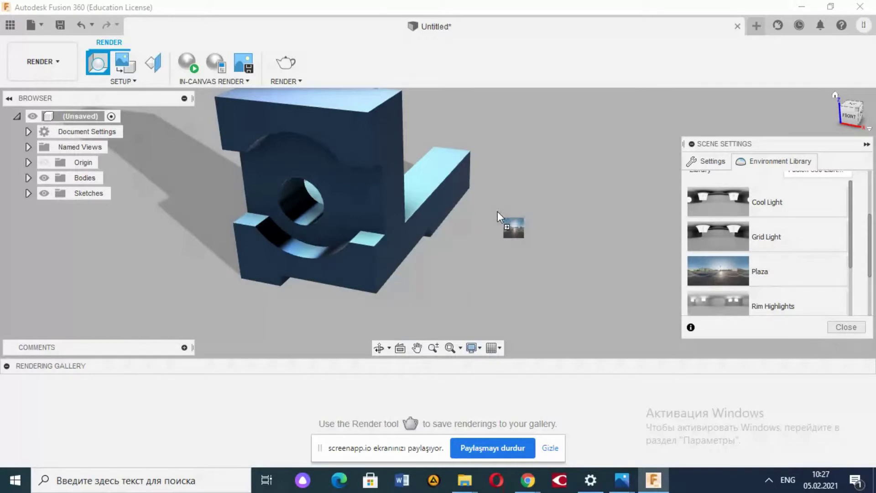
drag(431, 187, 431, 187)
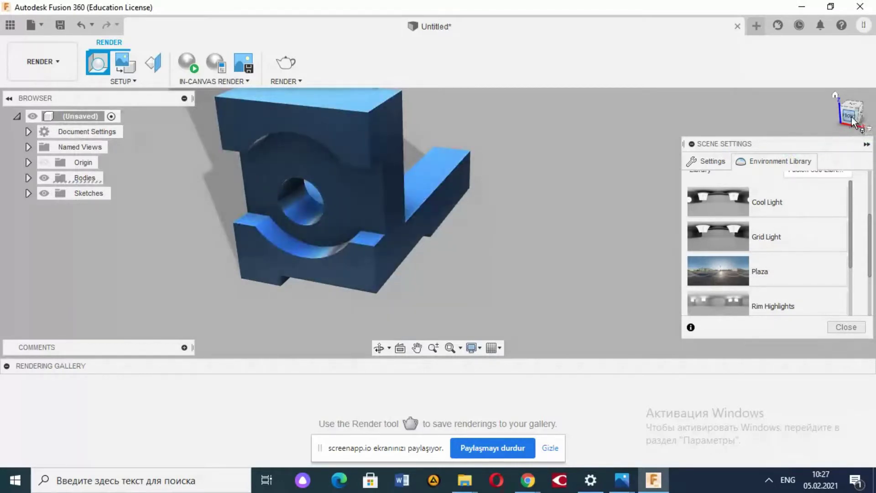
mouse_move(850, 114)
mouse_down()
mouse_move(839, 109)
mouse_move(849, 113)
mouse_up()
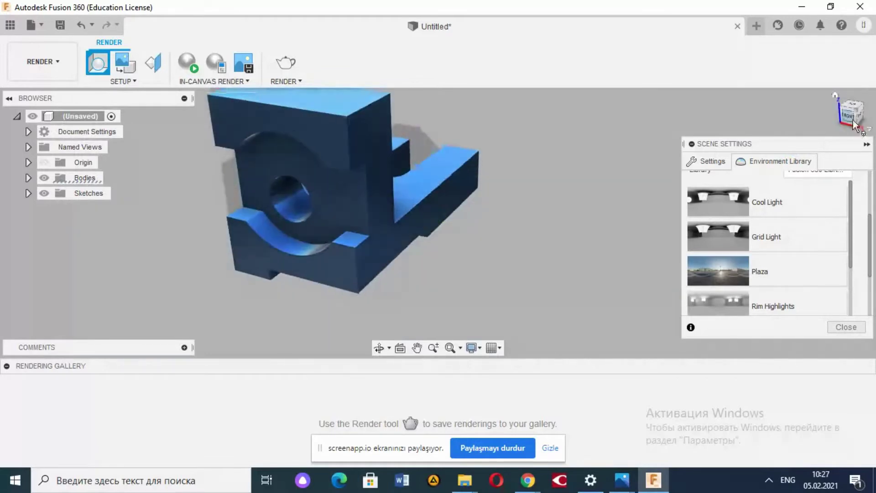
click(418, 348)
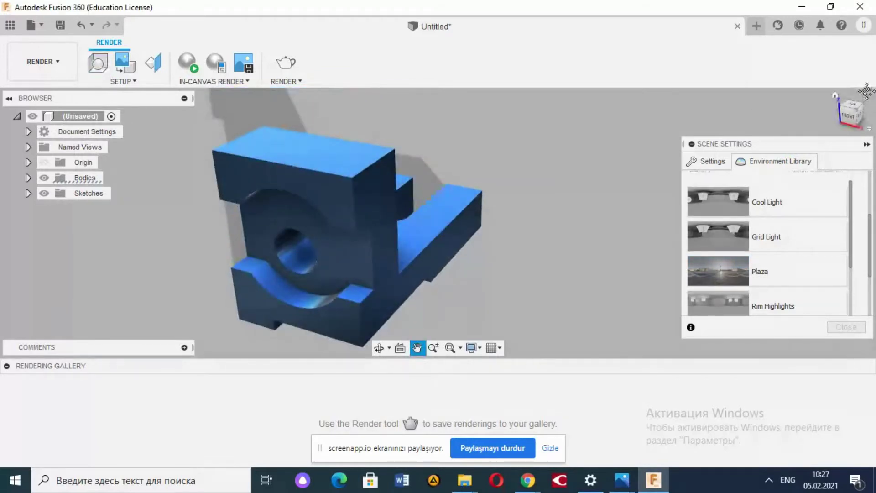
mouse_move(864, 112)
mouse_down()
mouse_move(850, 102)
mouse_move(862, 103)
mouse_up()
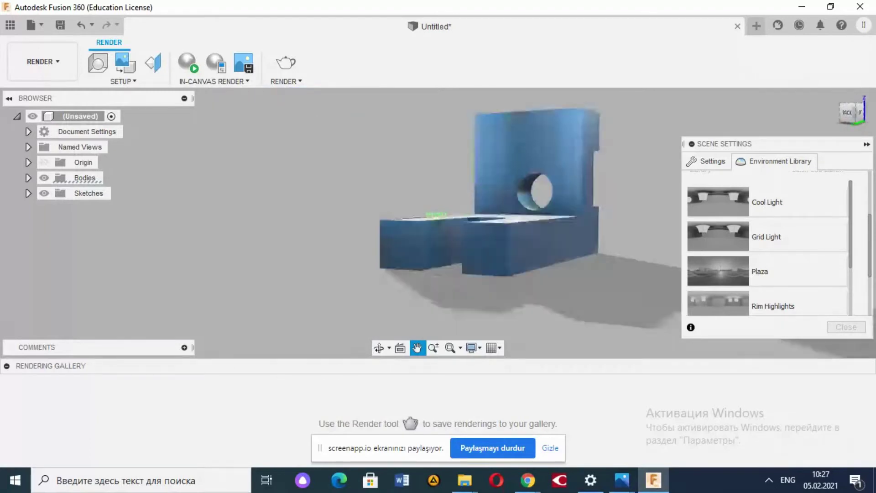
shift+middle_drag(437, 221, 431, 220)
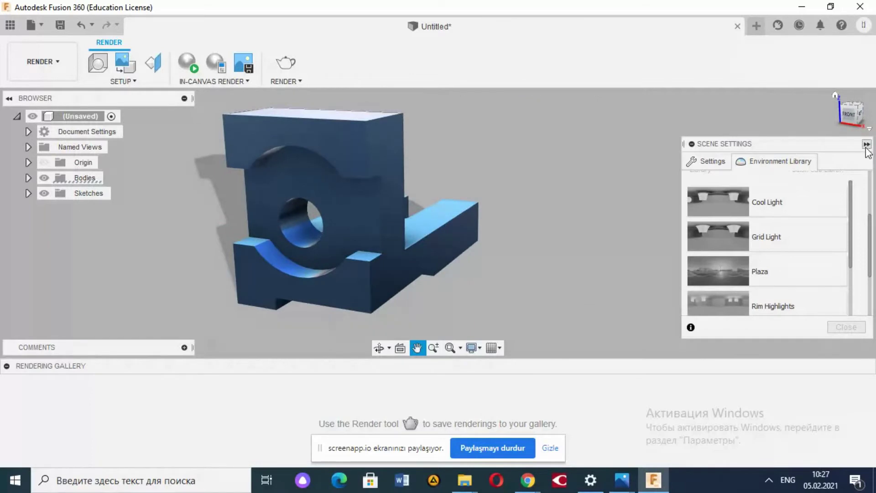
click(73, 77)
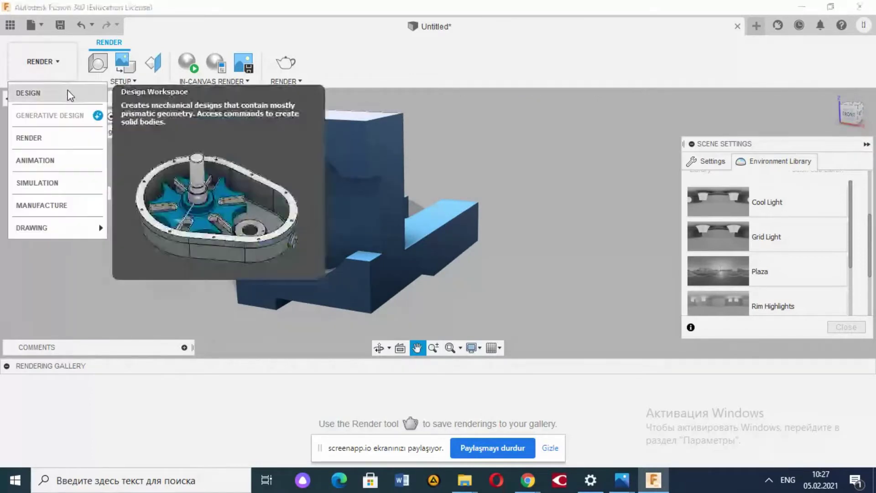
In Design, delete every timeline feature from Sketch1 to Extrude7, then bring up the reference image in Photos
click(69, 91)
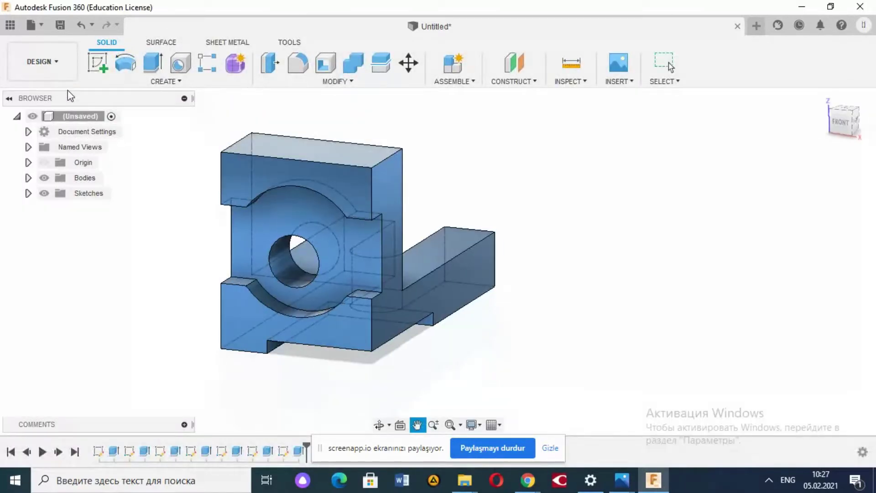
click(304, 457)
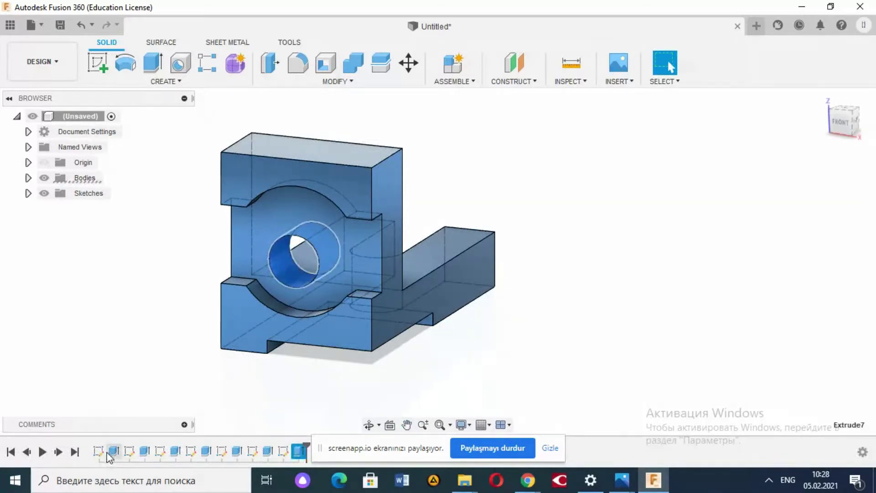
shift+click(104, 454)
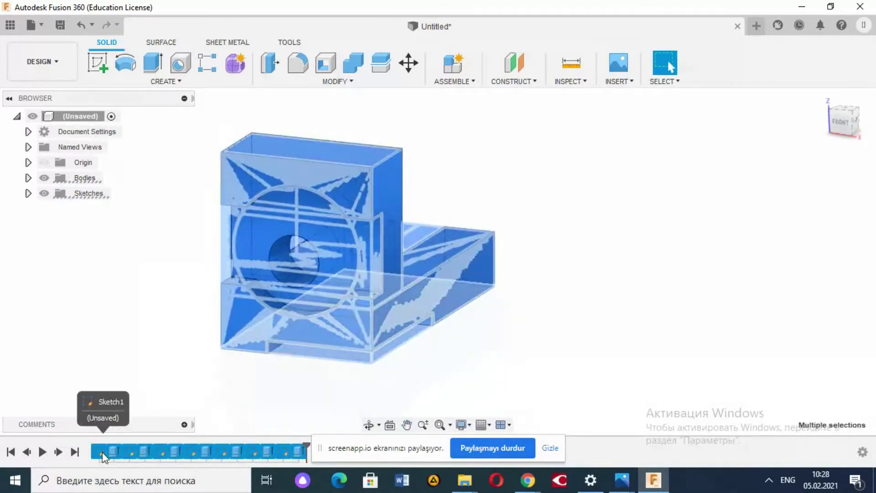
key(Delete)
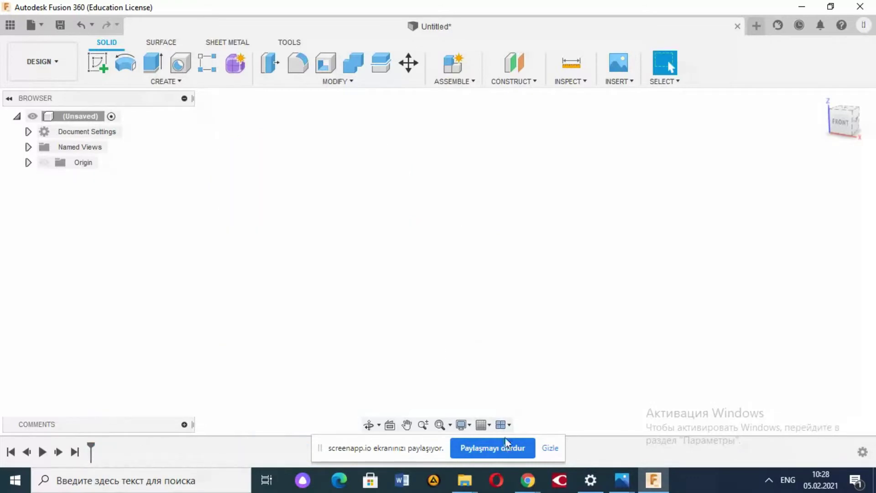
click(622, 480)
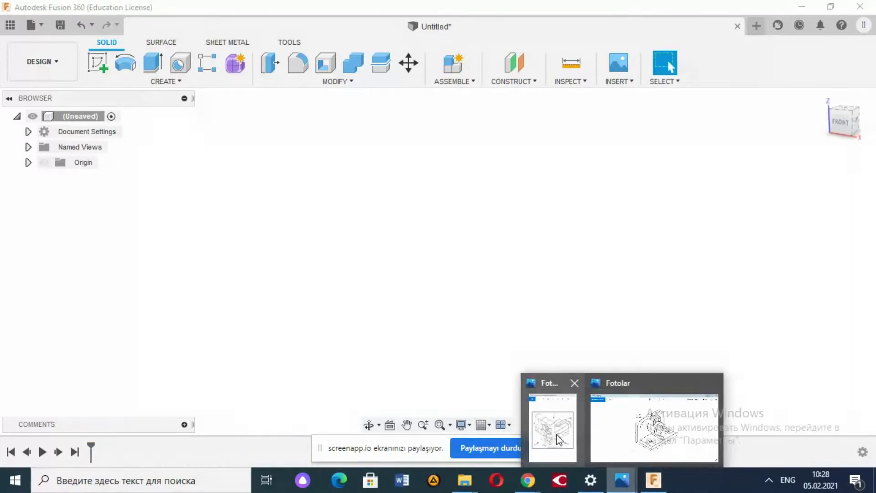
click(560, 440)
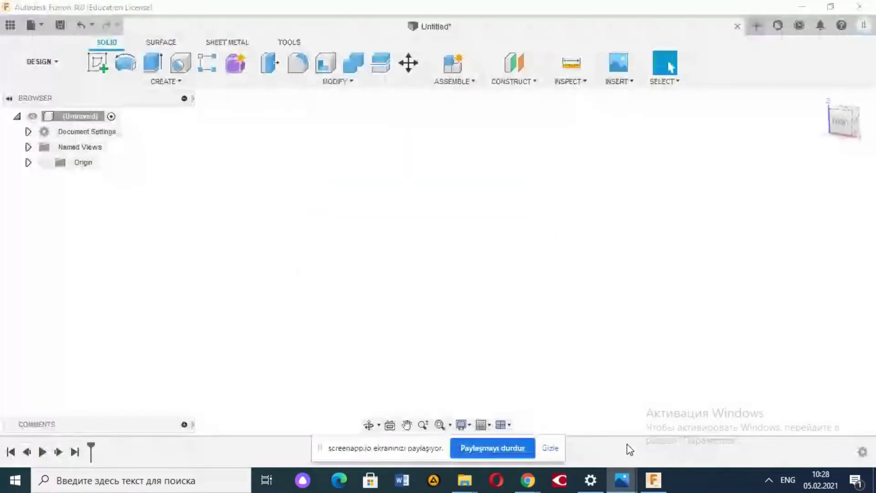
Place drawing 16 in a small Photos window with a restored Fusion 360 window beside it
click(622, 480)
click(831, 6)
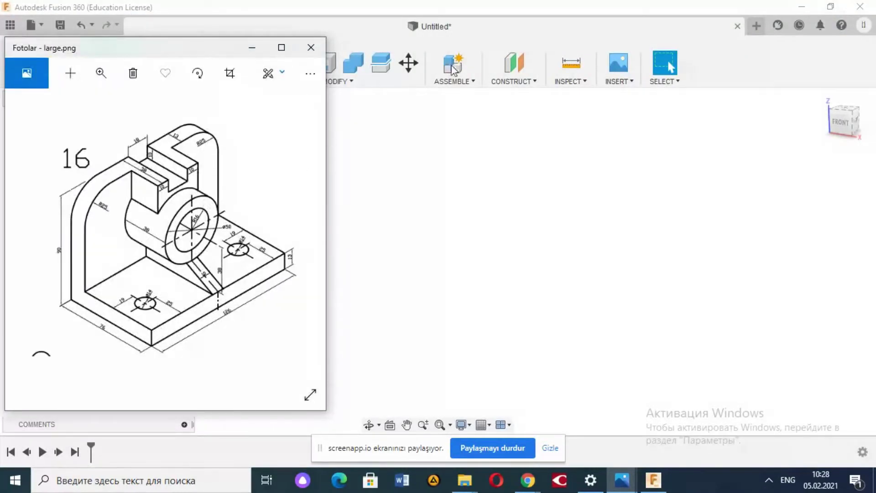
click(530, 18)
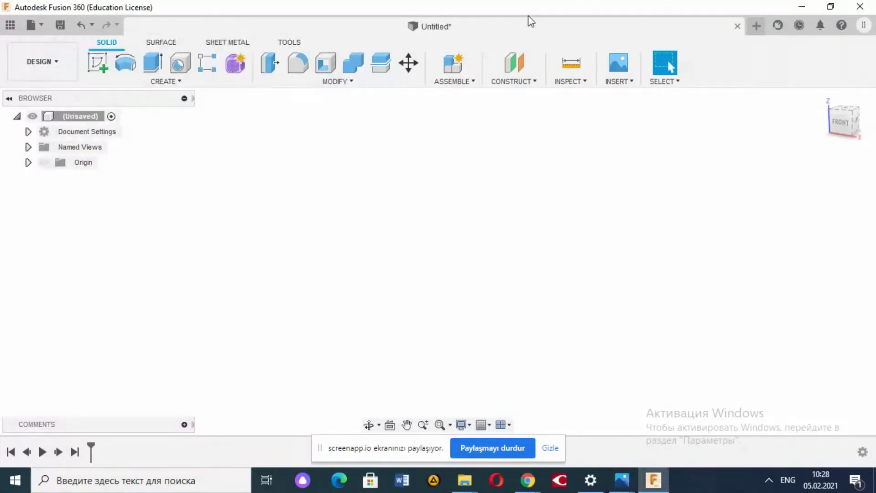
double_click(540, 10)
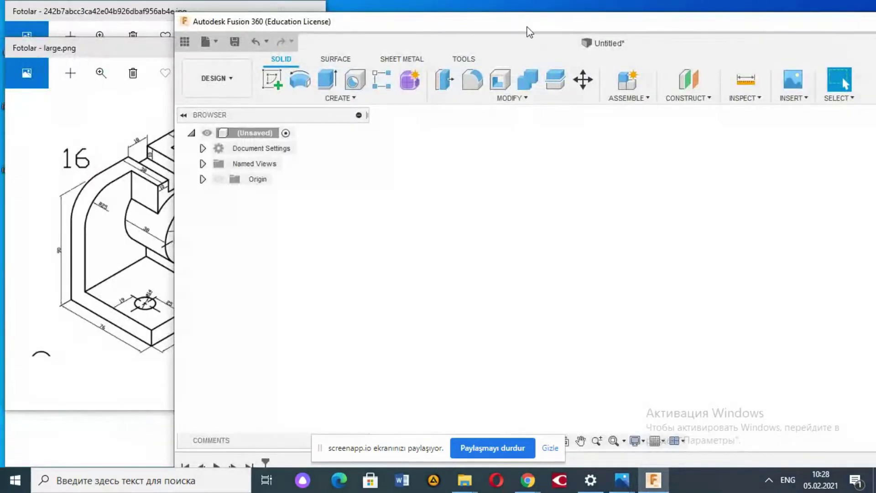
drag(529, 20, 622, 19)
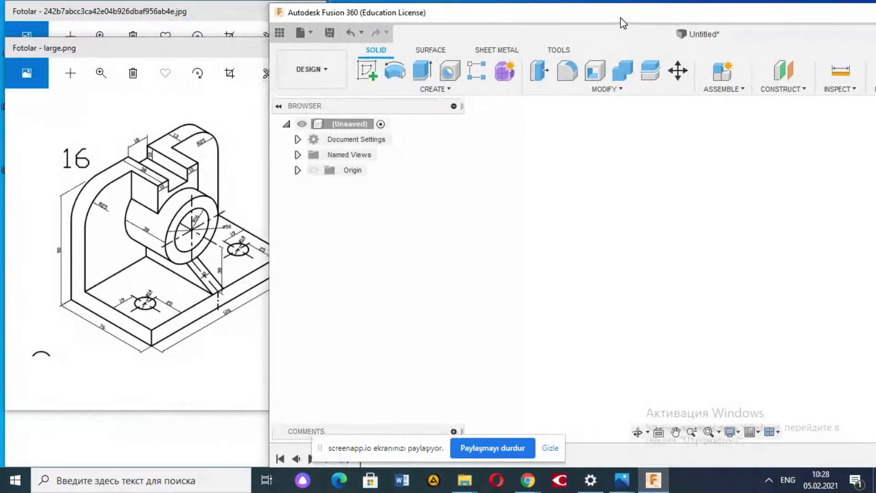
On the ground plane, sketch a 126 × 76 mm rectangle starting at the origin
click(367, 71)
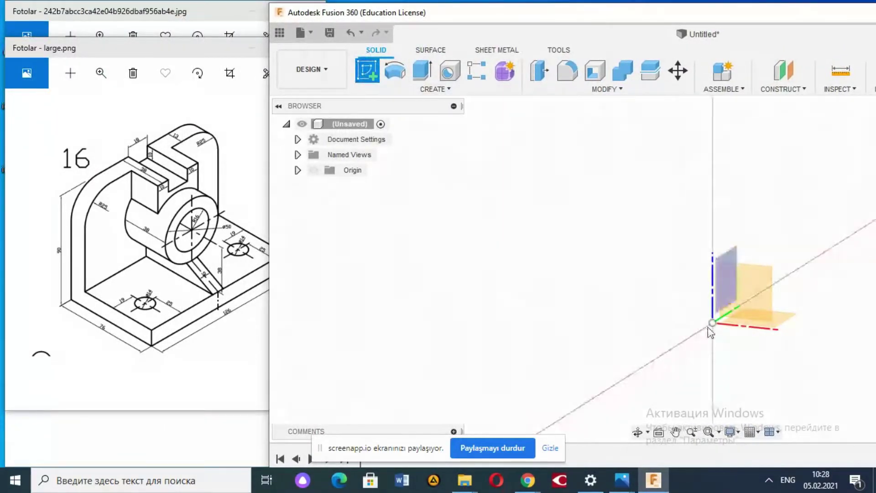
click(787, 325)
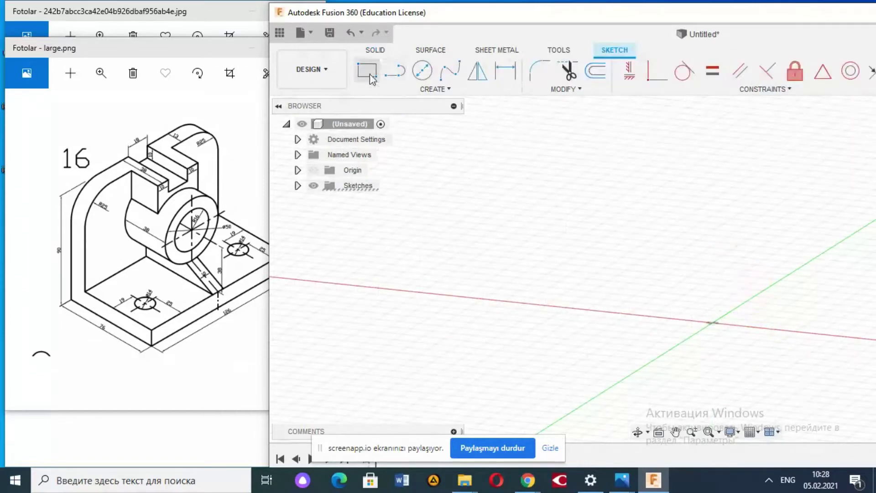
click(524, 335)
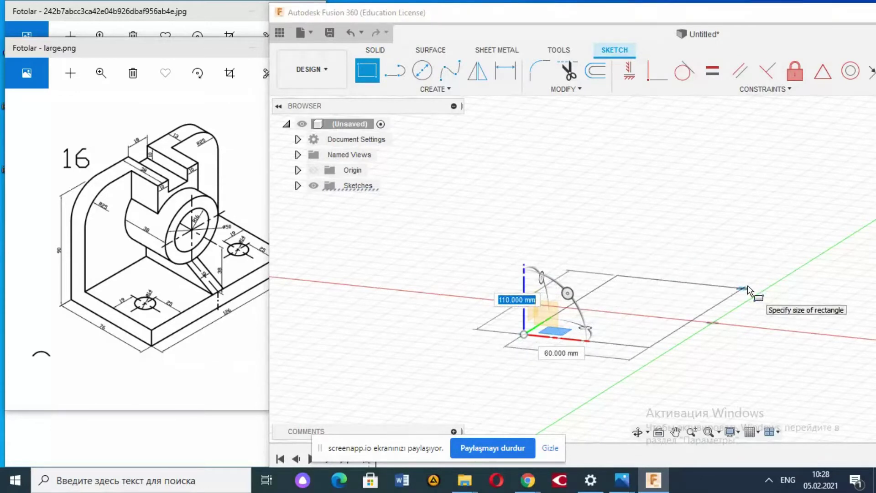
text(12)
text(6)
key(Tab)
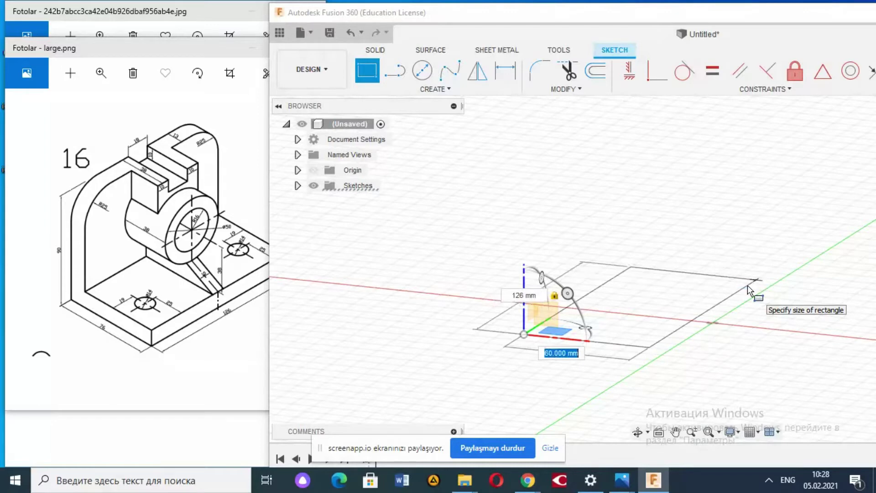
text(76)
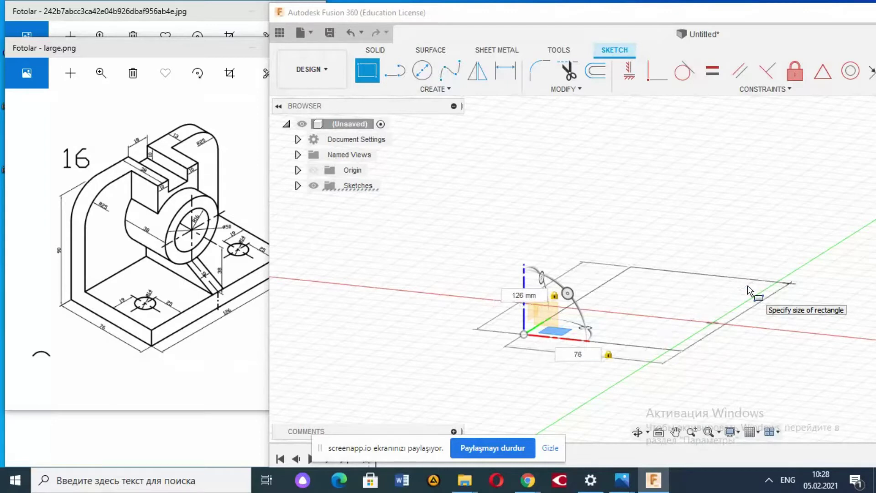
key(Return)
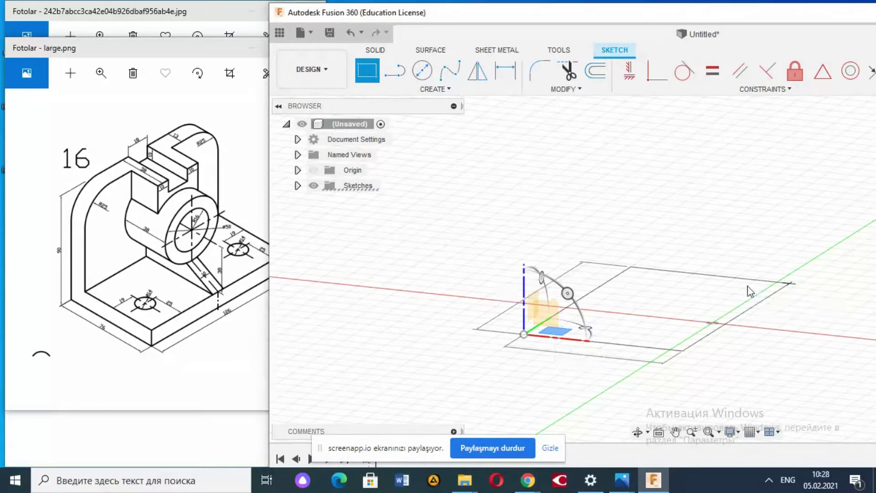
key(Escape)
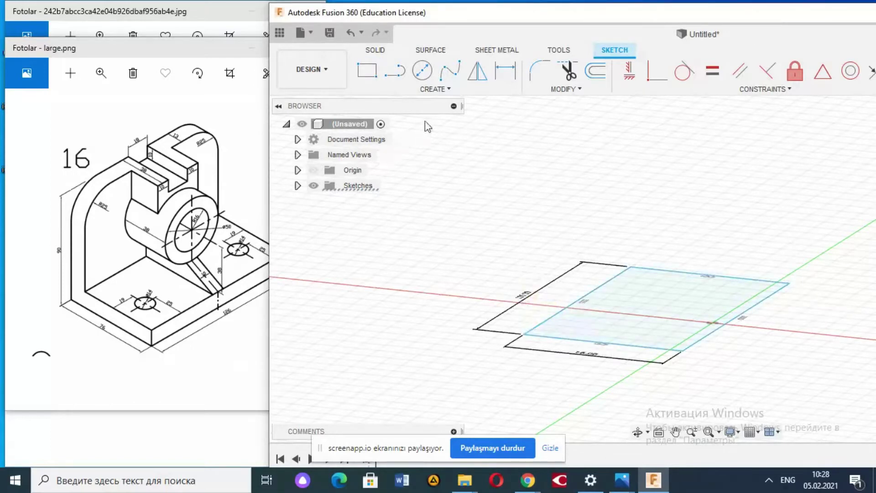
Extrude the rectangle 13 mm into a solid base plate
click(377, 50)
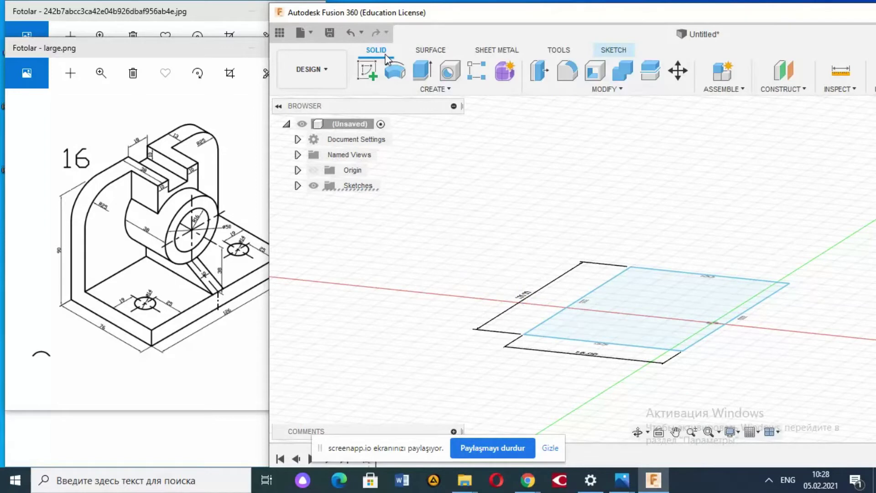
click(422, 70)
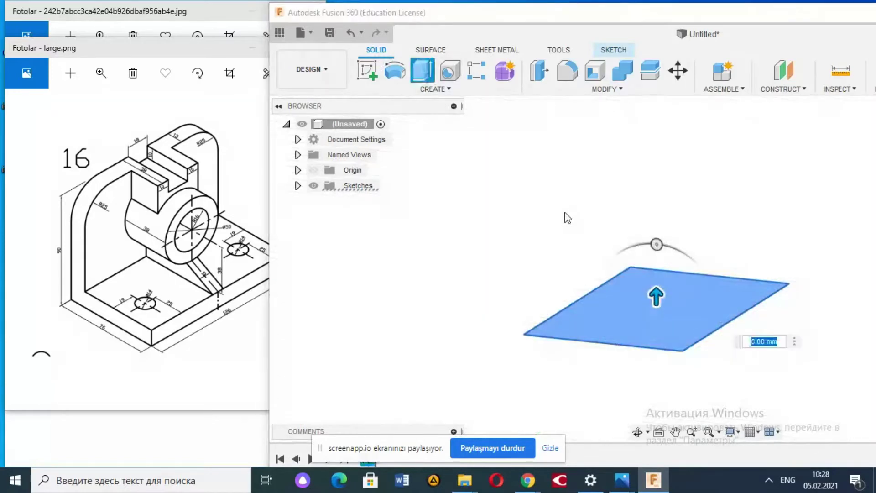
text(13)
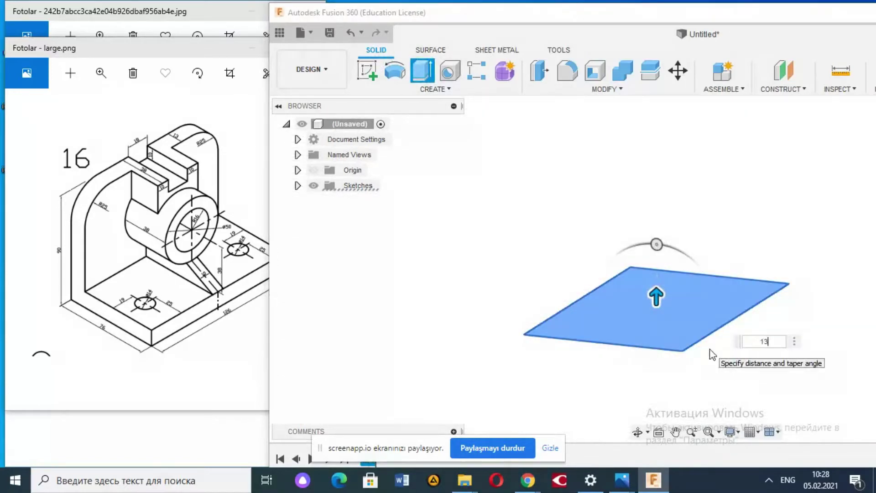
key(Return)
Glance at the reference drawing, then reposition the Fusion 360 window
click(238, 342)
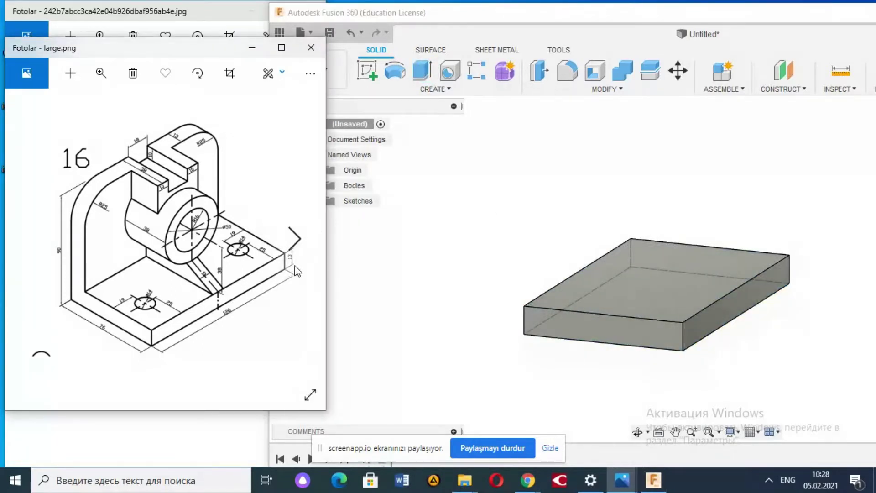
click(601, 17)
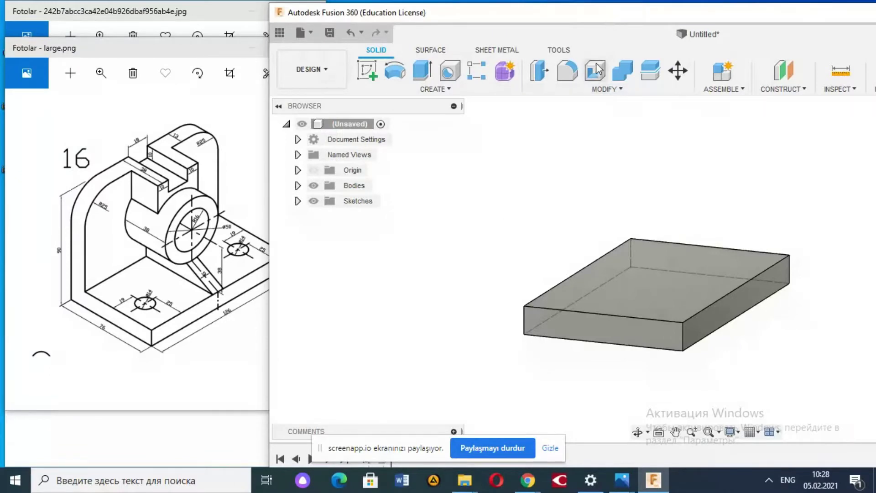
mouse_move(617, 20)
mouse_down()
mouse_move(463, 53)
mouse_move(375, 30)
mouse_up()
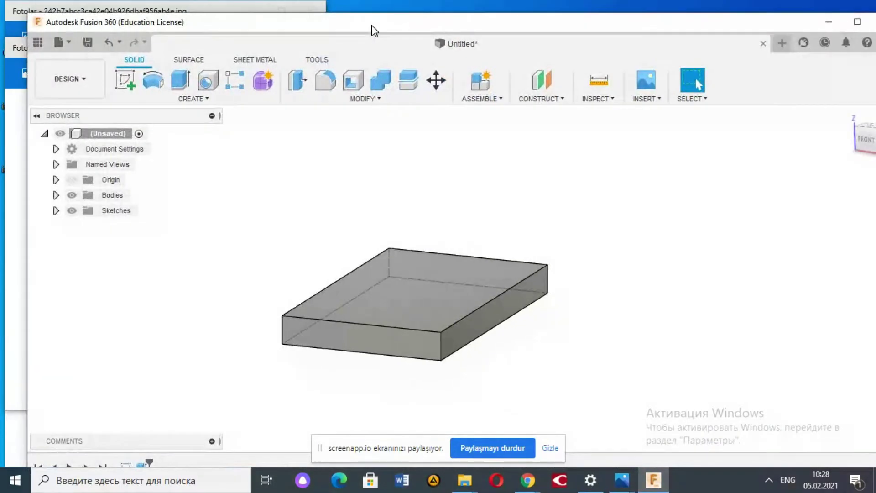
Start a new sketch on the plate's top face and check the reference drawing
mouse_move(464, 279)
shift+middle_down()
mouse_move(457, 310)
mouse_move(461, 296)
shift+middle_up()
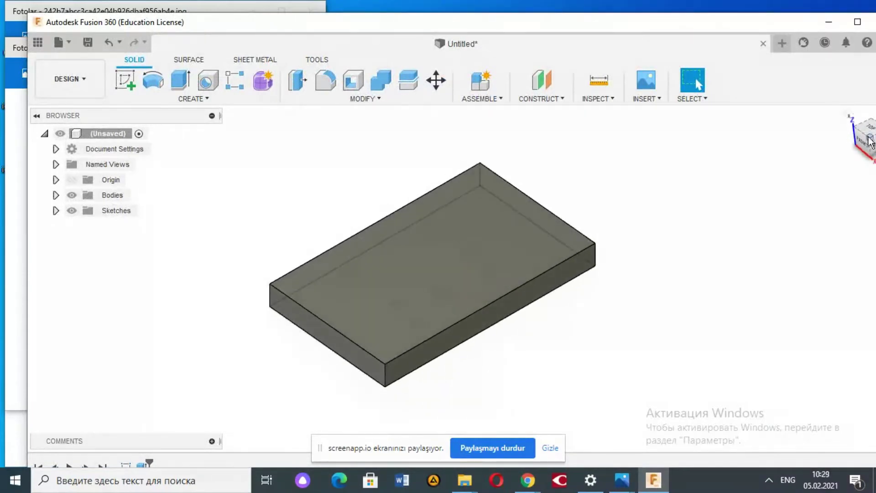
click(124, 82)
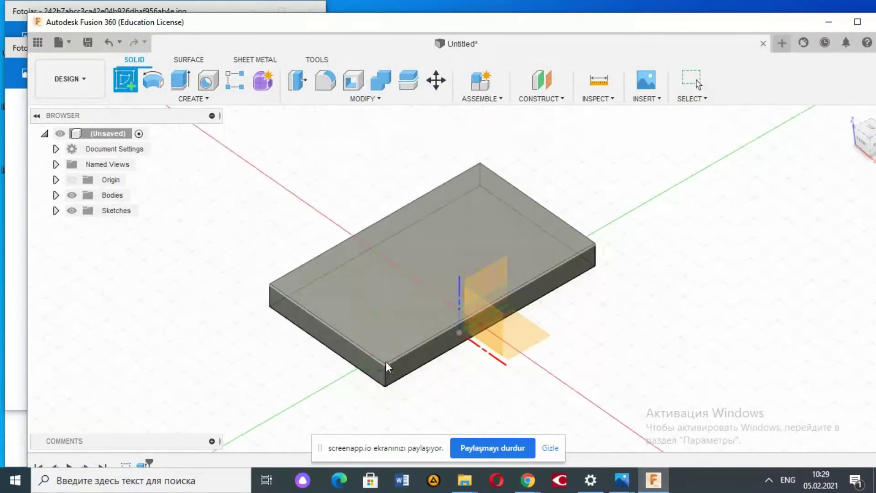
click(386, 363)
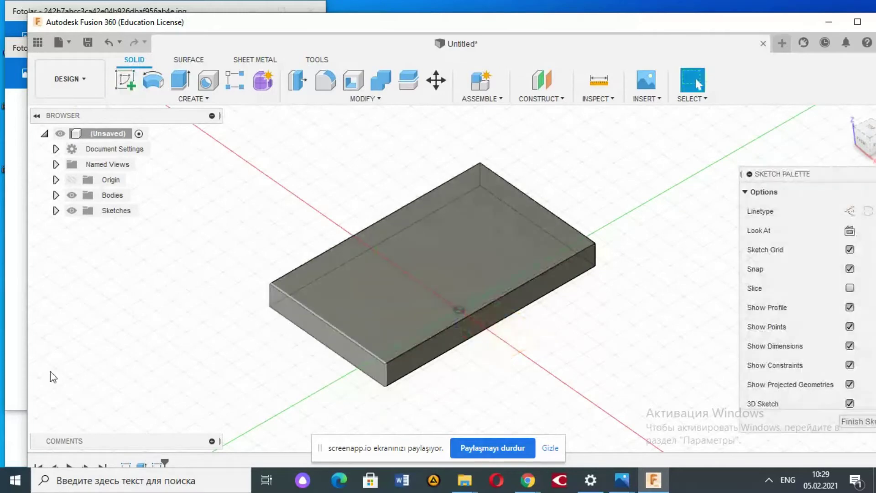
click(22, 364)
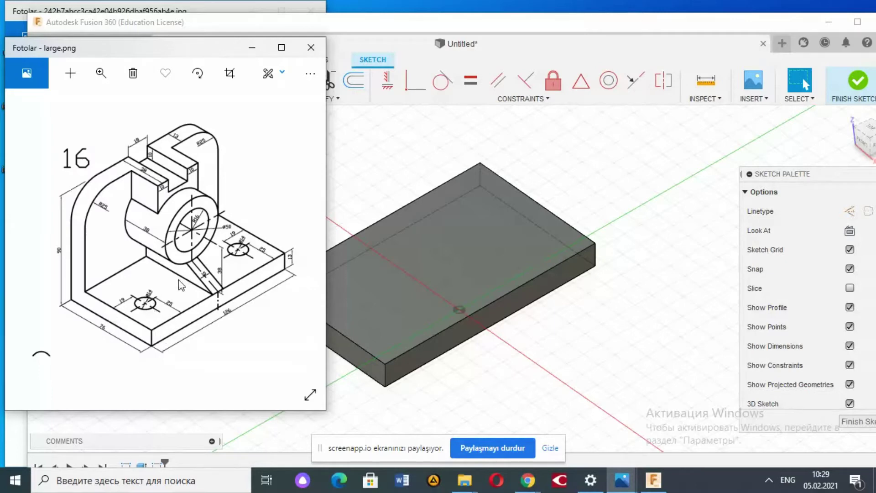
click(539, 25)
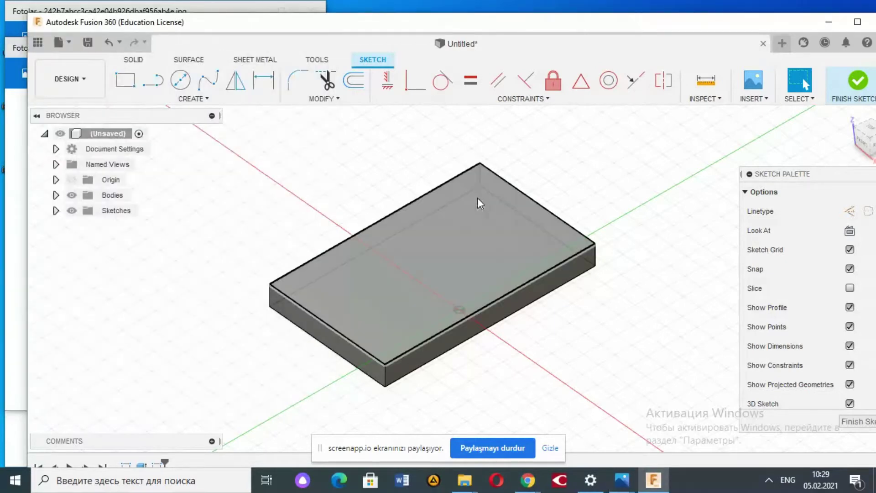
Draw a 25 × 19 mm rectangle at the plate's front corner
key(r)
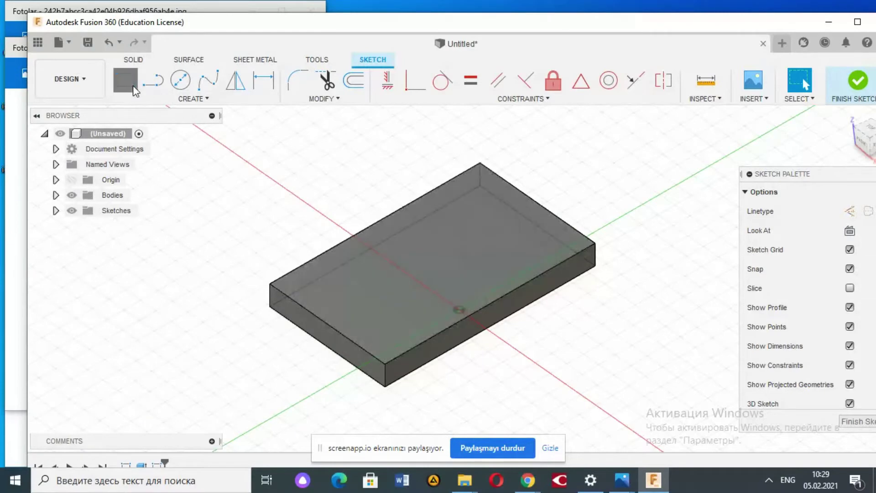
click(385, 363)
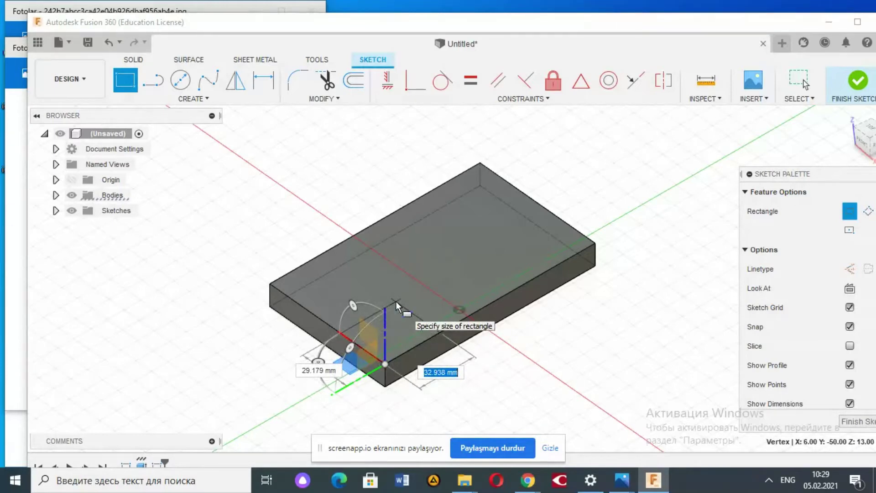
text(19)
key(Tab)
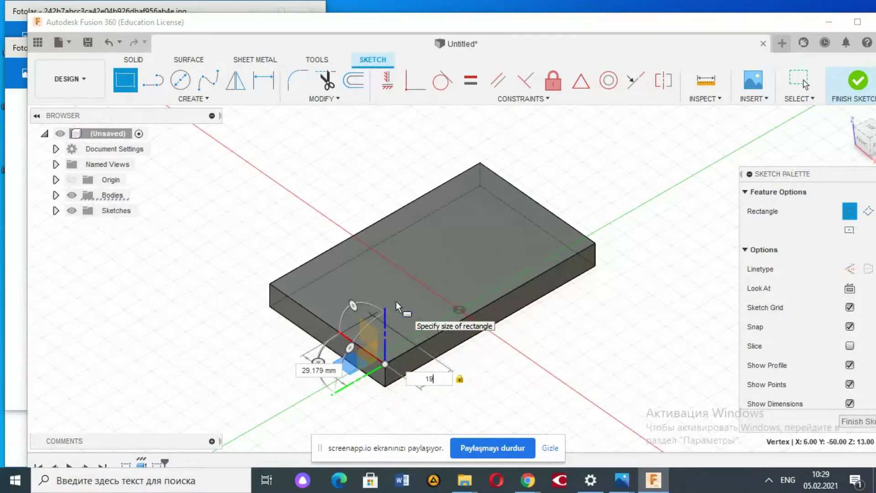
text(25)
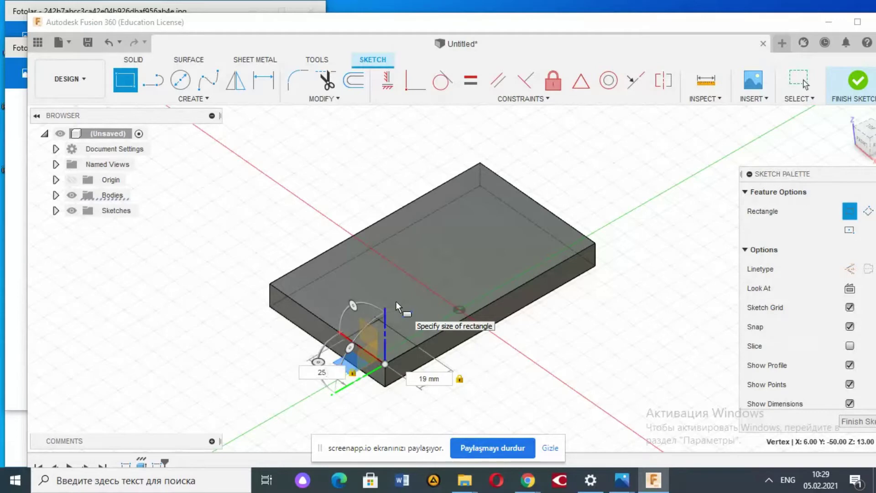
key(Return)
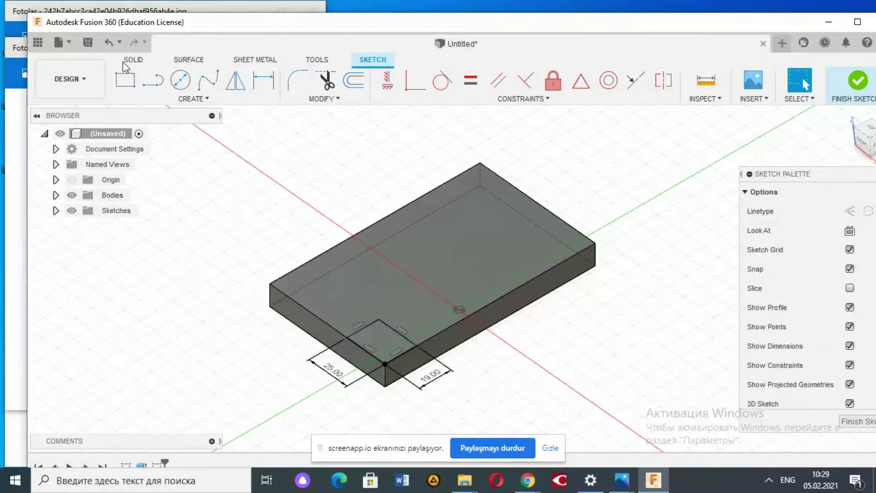
Draw a second rectangle, 19 mm wide, at the plate's right corner
click(126, 76)
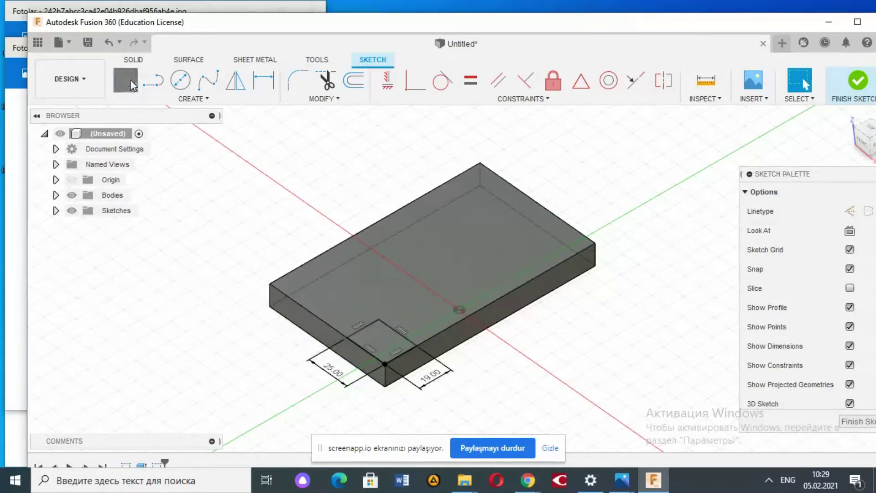
click(593, 244)
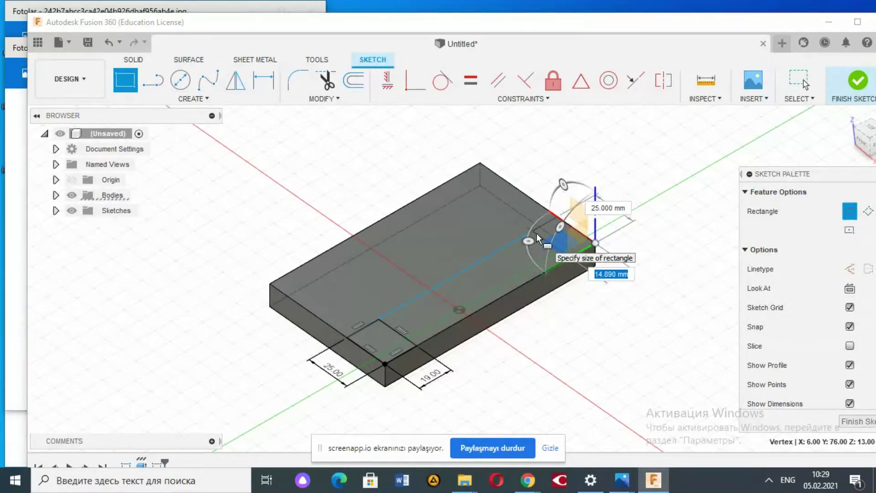
text(19)
key(Return)
key(Escape)
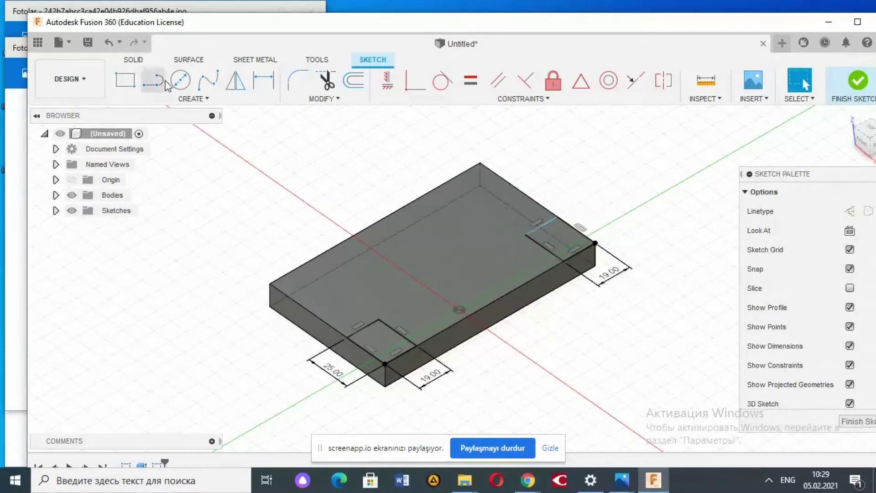
Check the hole size on the drawing and sketch a 14 mm circle on the plate
click(180, 81)
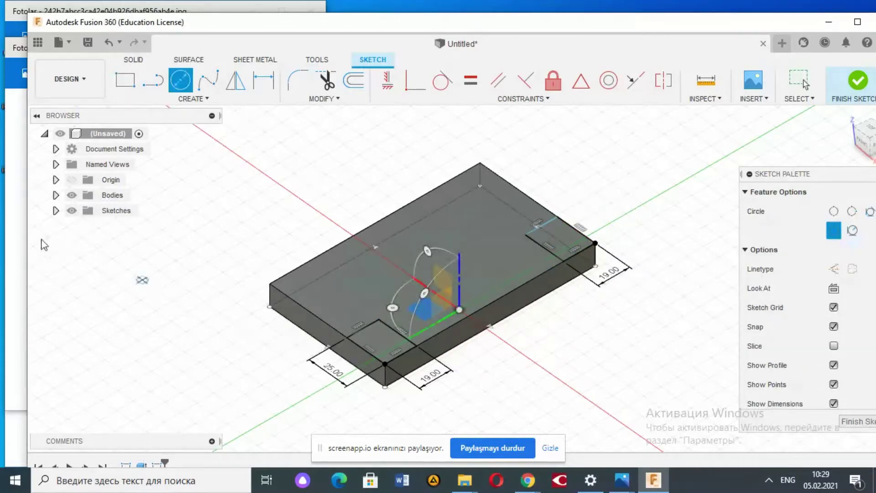
click(20, 247)
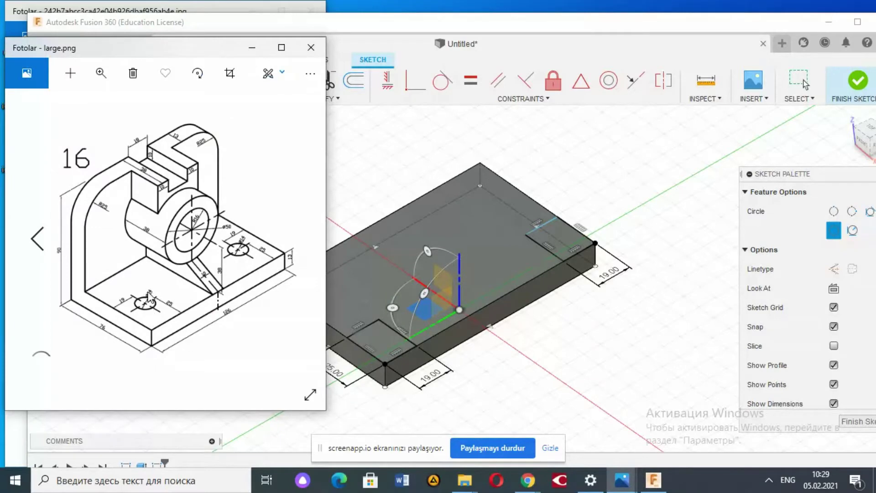
click(481, 28)
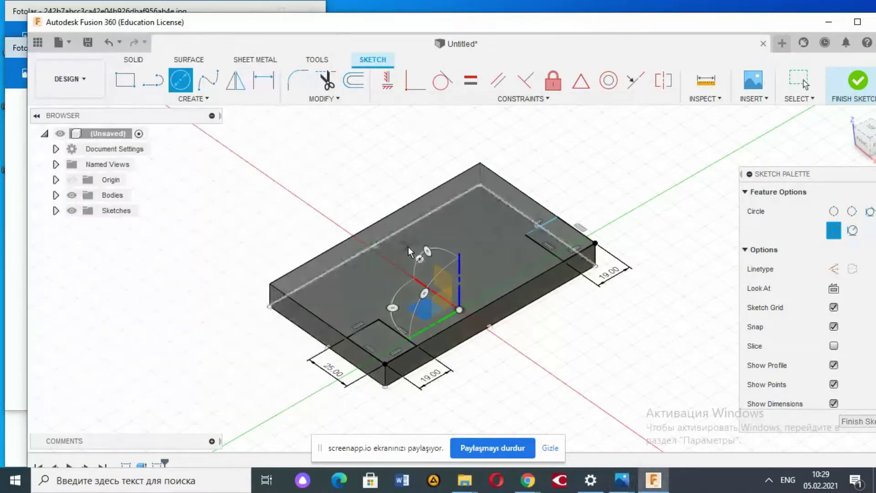
click(378, 319)
text(1)
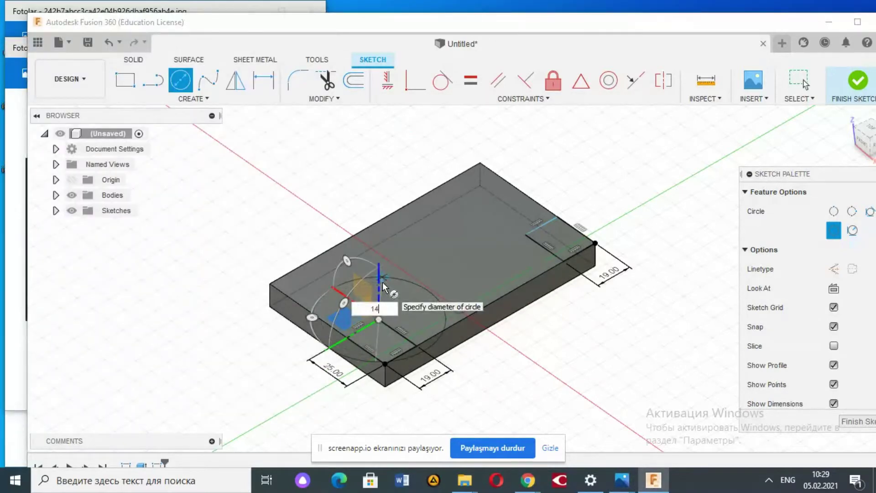
text(4)
key(Return)
key(Escape)
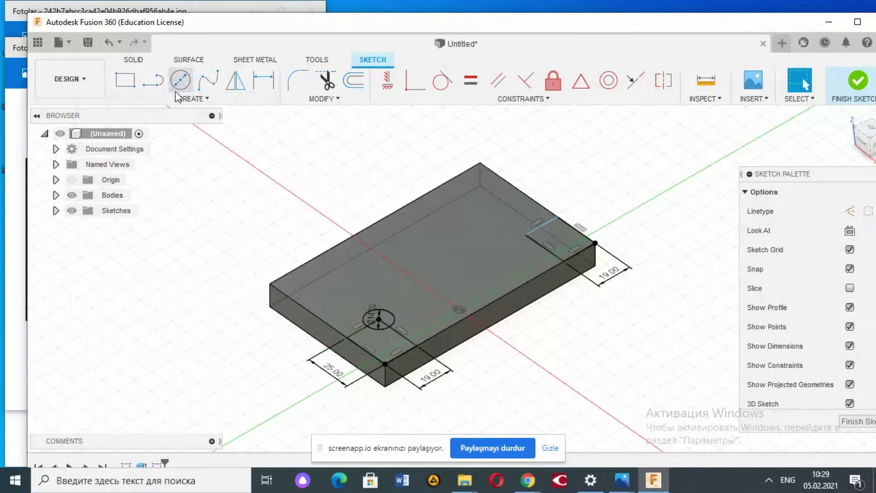
Sketch a matching 14 mm circle near the plate's far corner
click(180, 80)
click(526, 236)
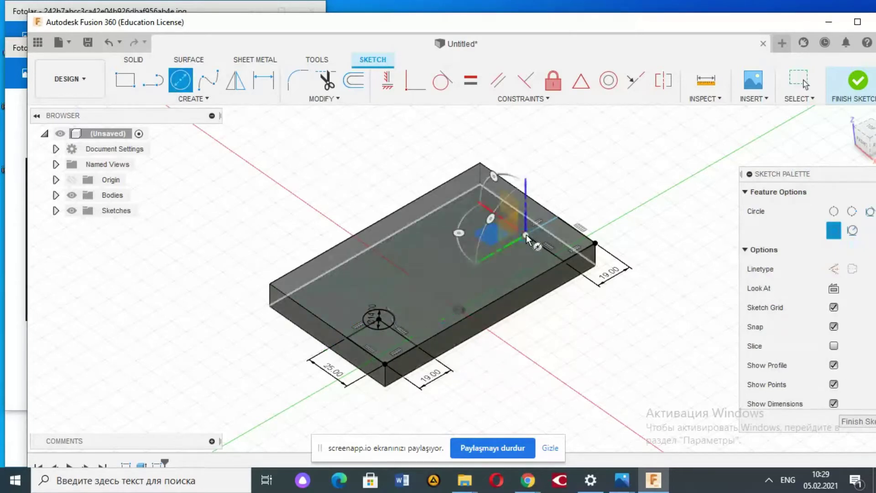
text(14)
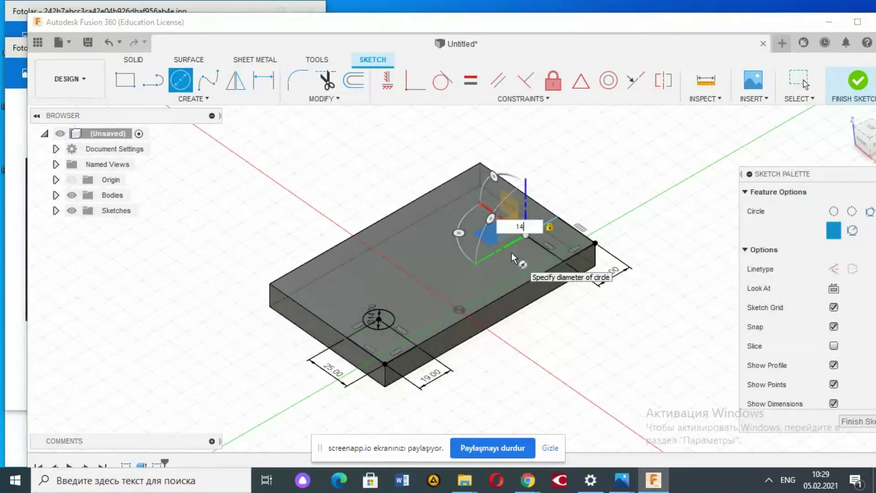
key(Return)
key(Escape)
Extrude both 14 mm circle profiles 50 mm downward as a cut, making two holes
click(133, 60)
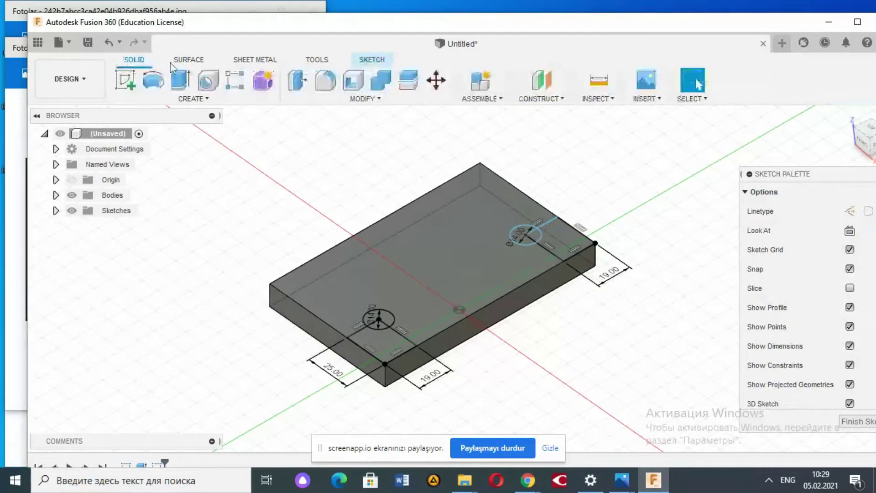
click(181, 80)
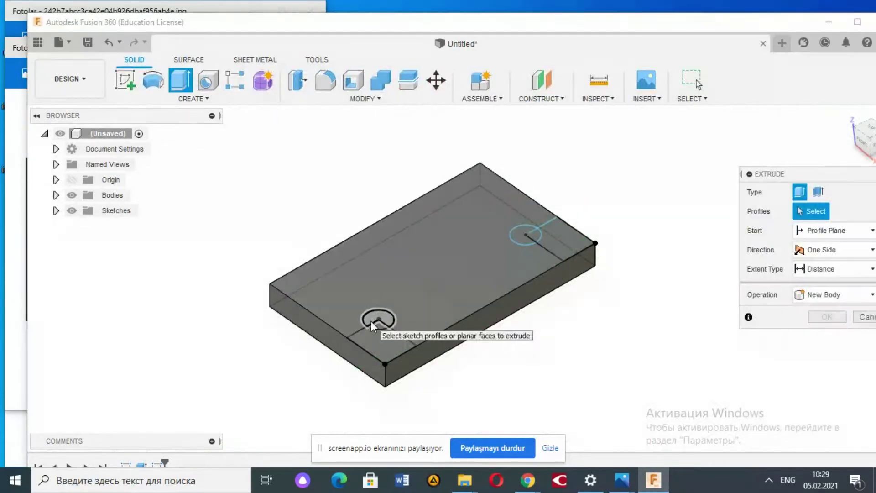
click(371, 321)
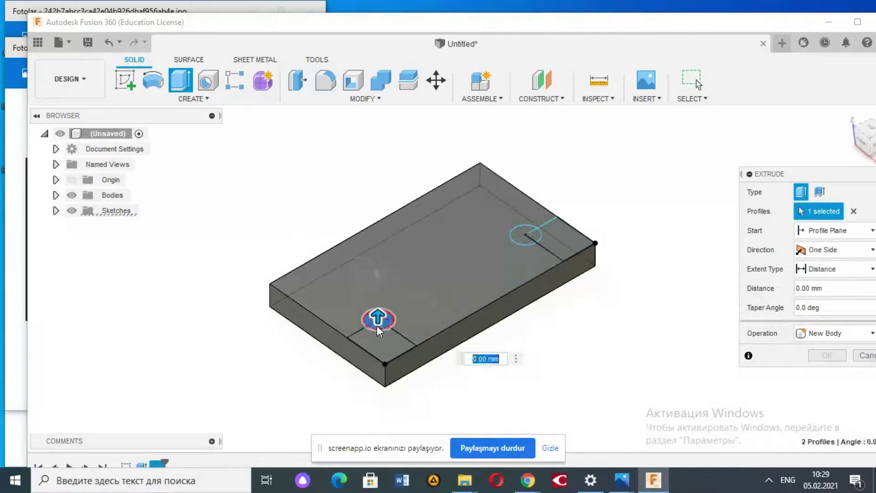
click(532, 239)
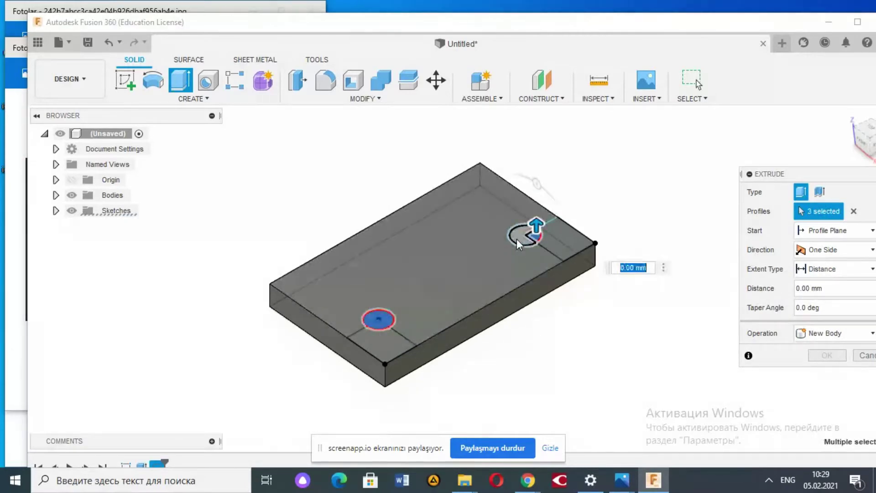
click(517, 239)
drag(525, 227, 523, 319)
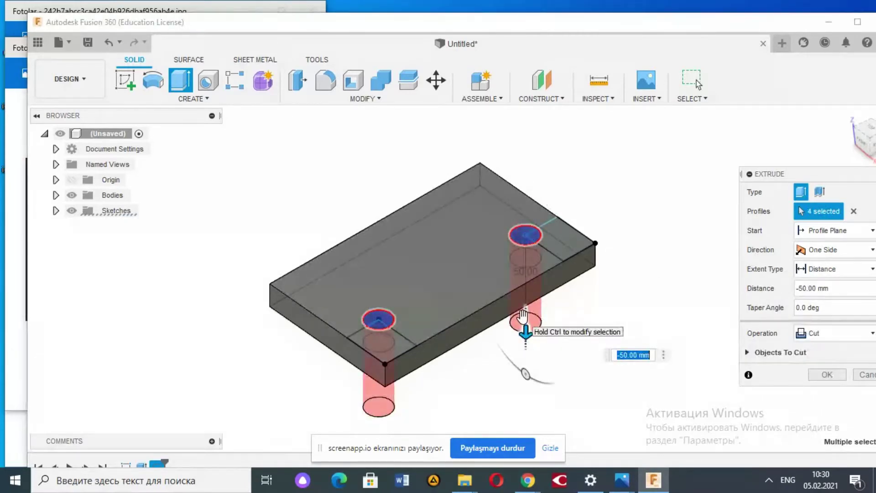
key(Return)
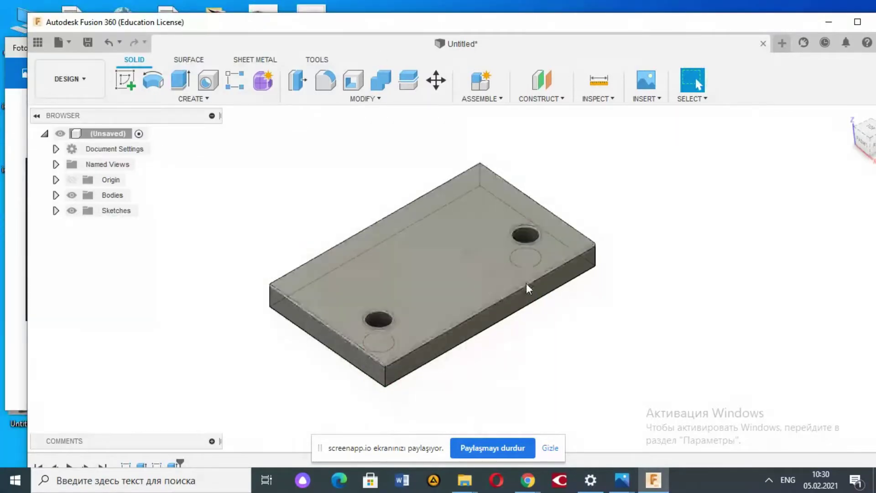
click(631, 483)
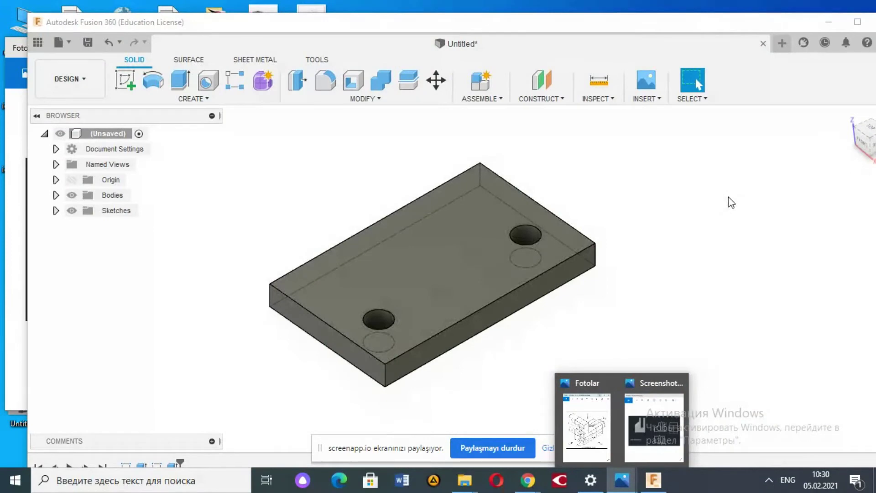
Open the large.png drawing from the desktop in the photo viewer
click(829, 21)
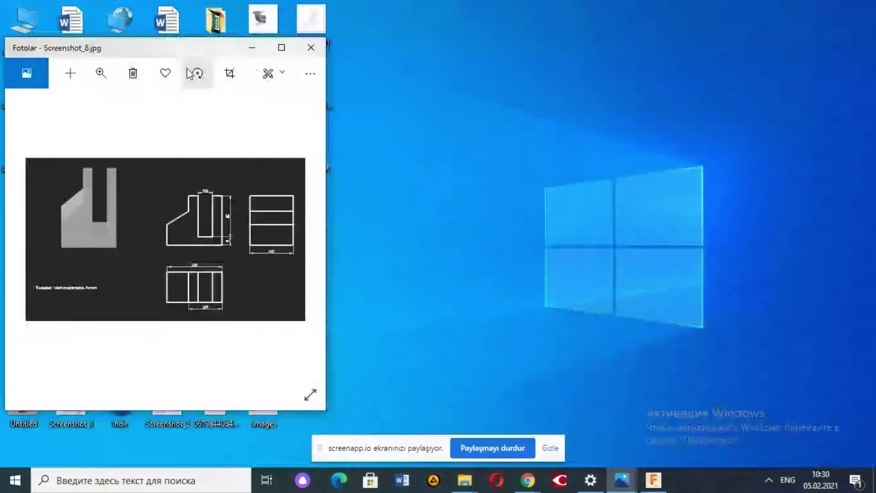
click(258, 54)
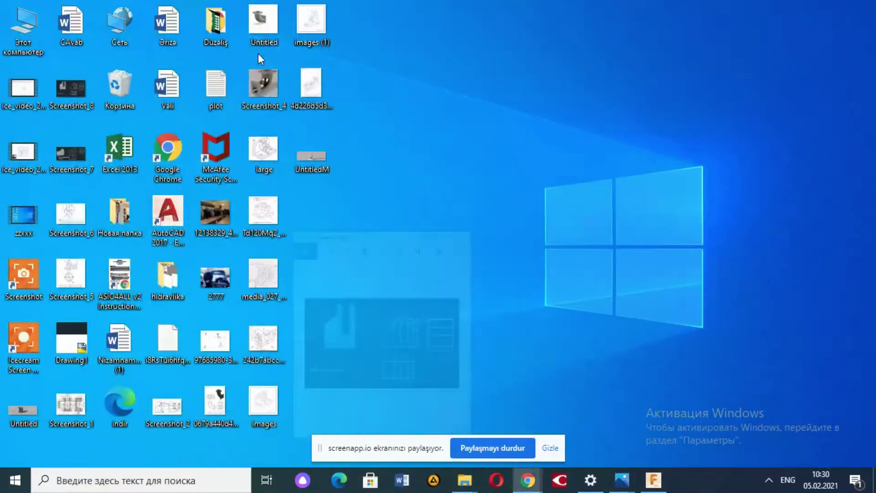
click(271, 169)
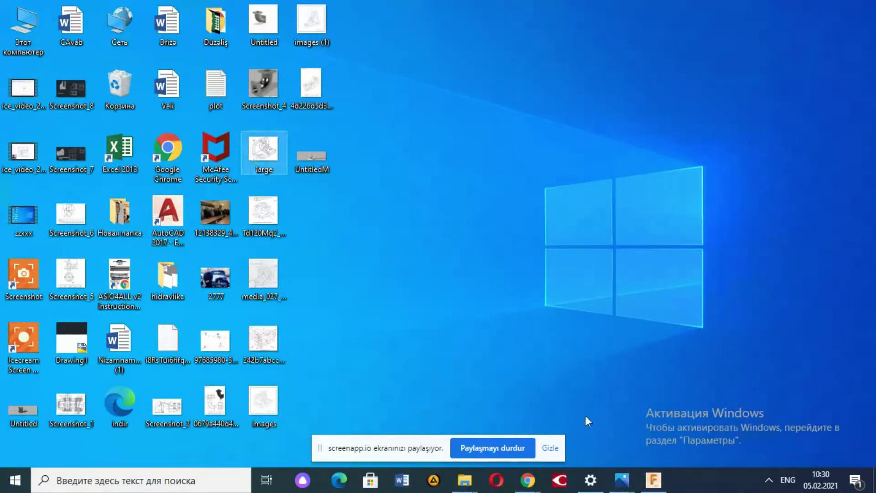
click(651, 485)
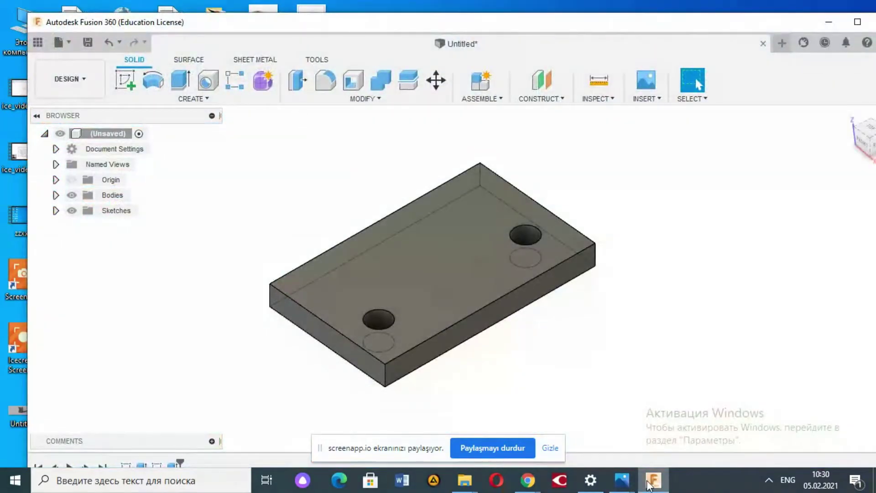
mouse_move(622, 481)
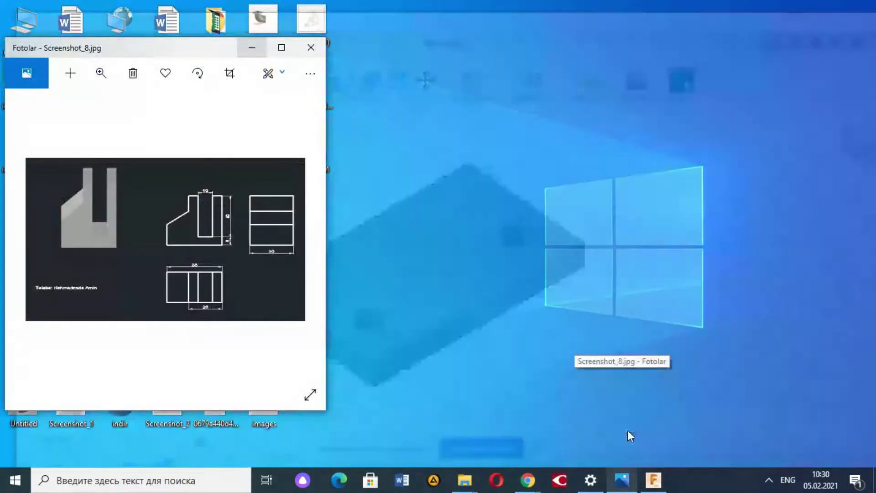
Enlarge the viewer, bring large.png forward, and close the Screenshot_8.jpg window
click(628, 431)
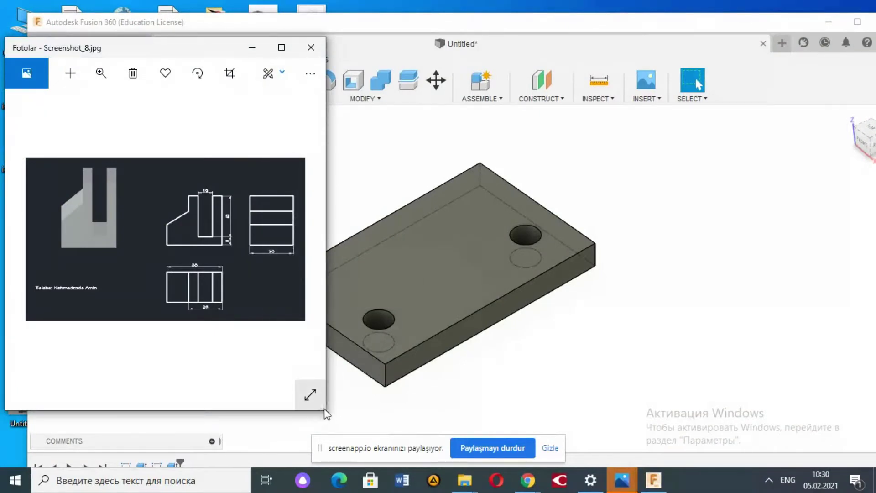
drag(326, 370, 495, 368)
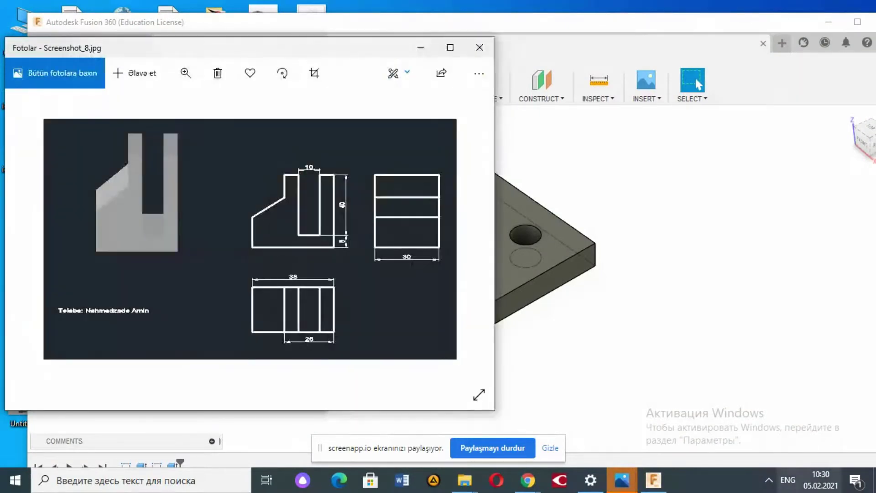
mouse_move(622, 480)
click(637, 413)
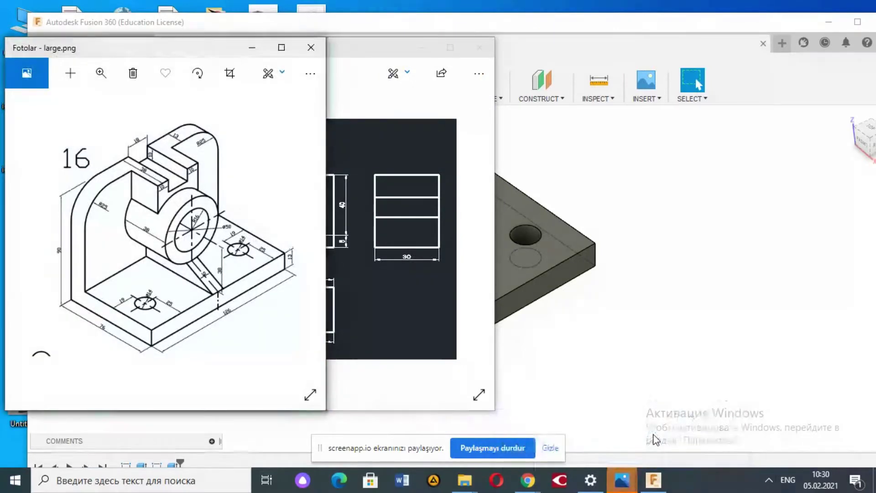
click(479, 48)
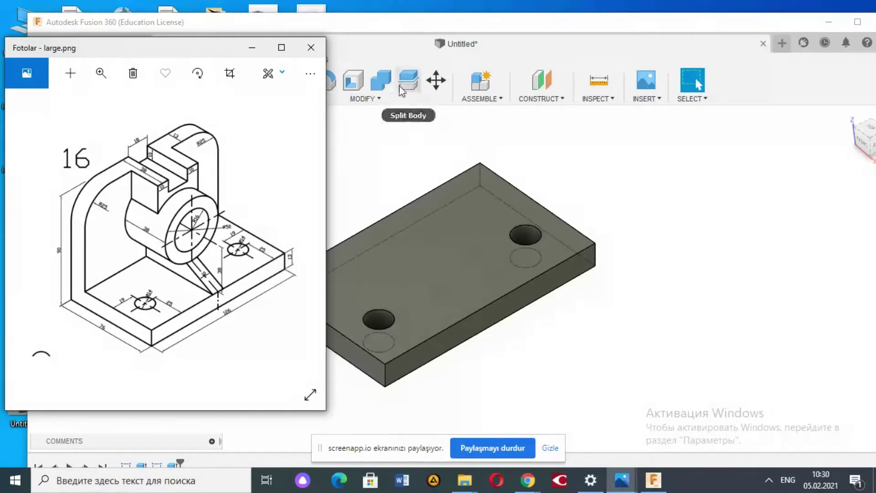
Sketch a 126 × 13 mm rectangle along the plate's long edge on its top face
click(452, 29)
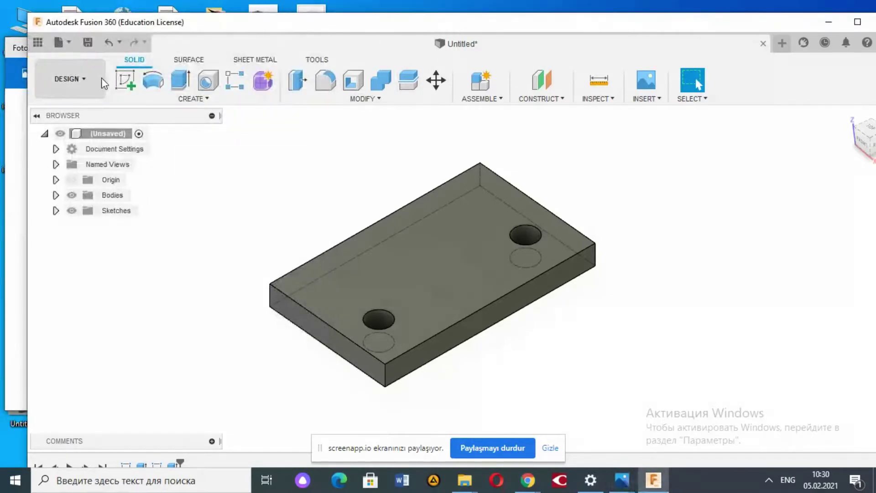
click(137, 85)
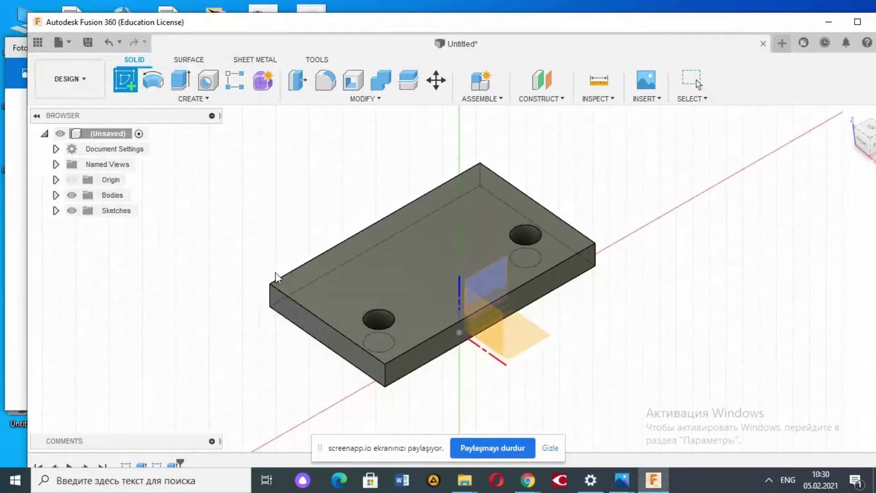
click(312, 272)
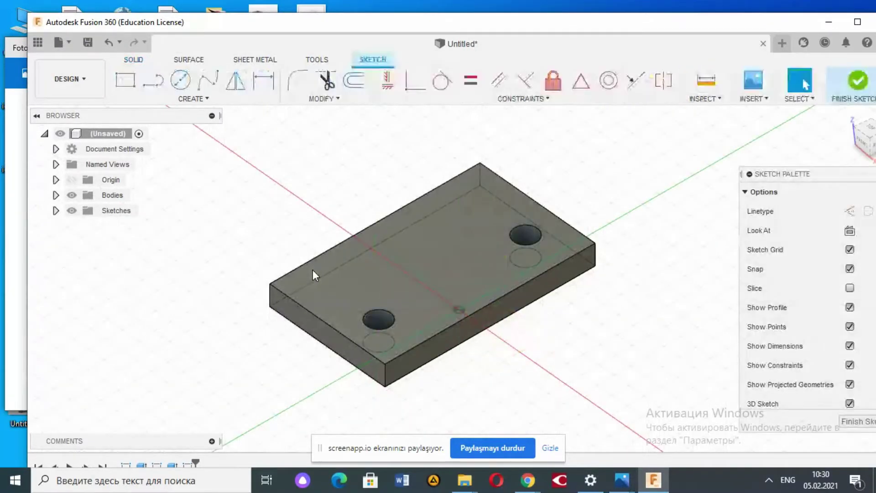
click(125, 81)
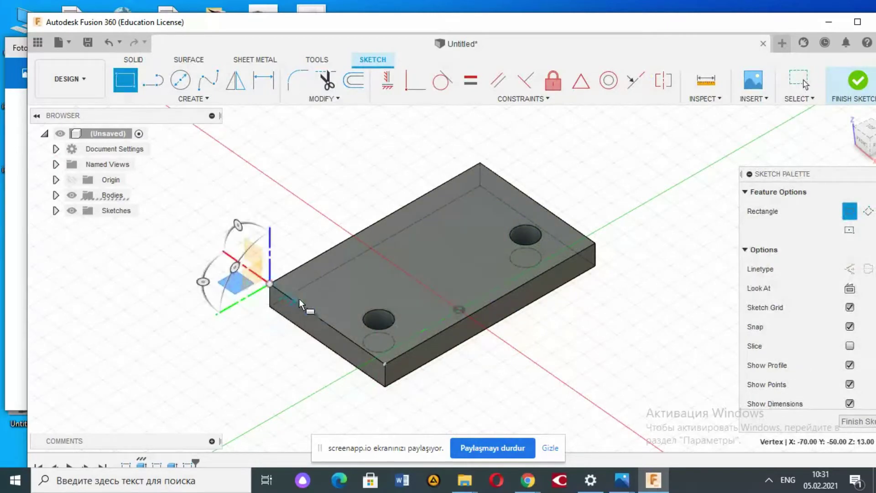
click(270, 284)
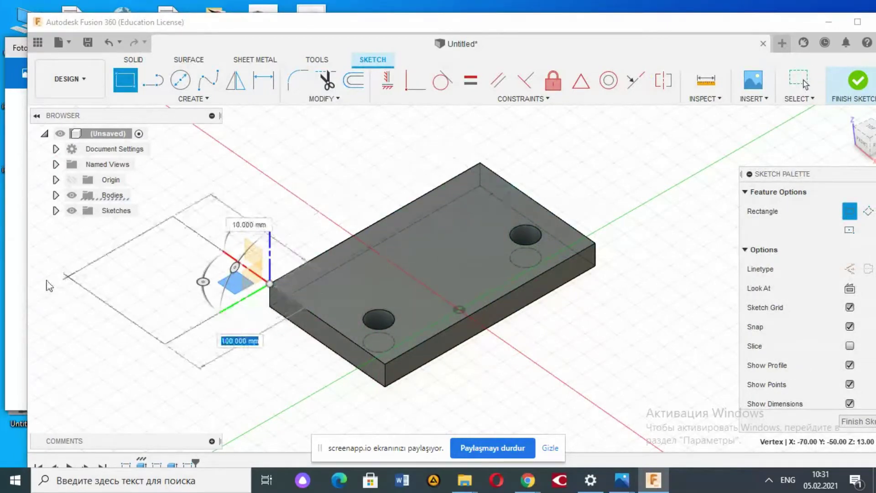
click(16, 284)
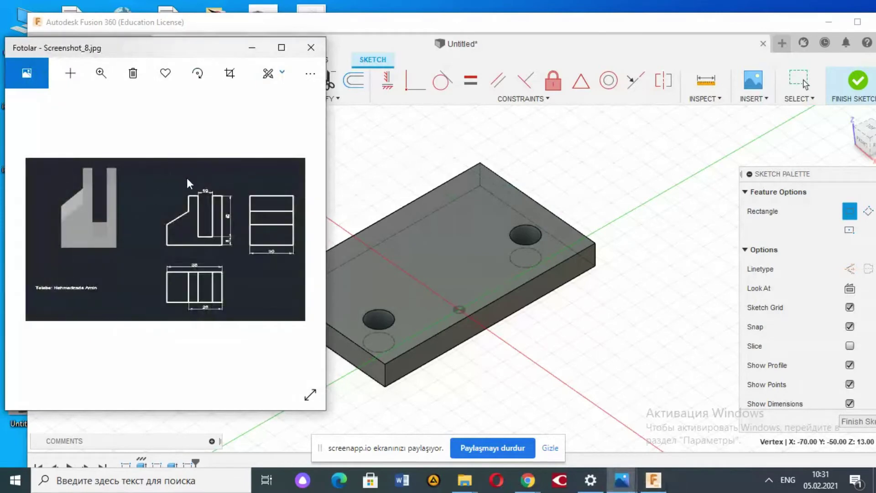
click(282, 239)
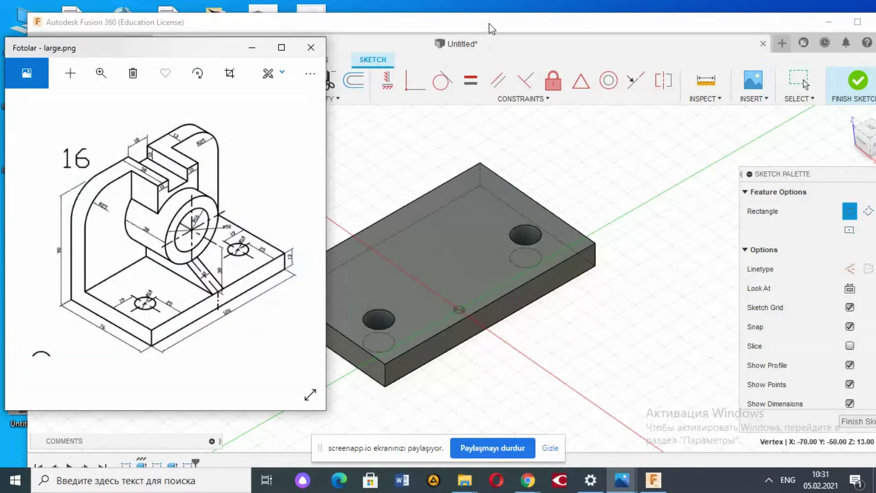
click(494, 25)
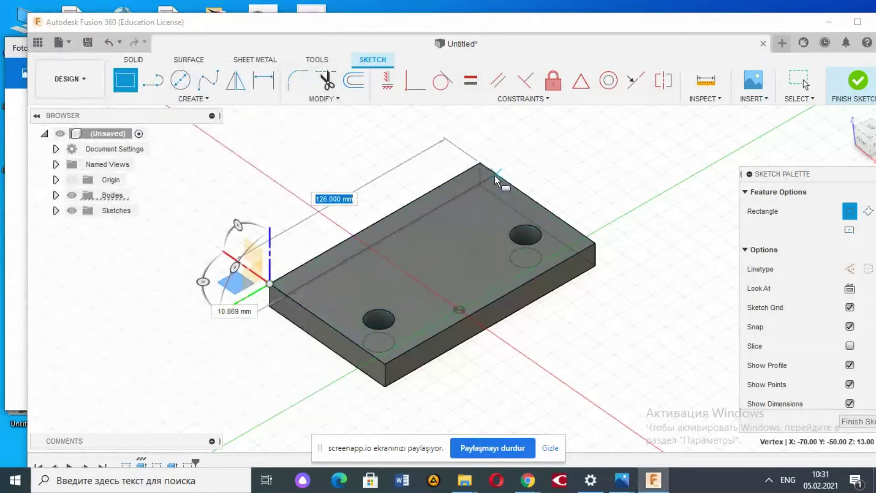
key(Tab)
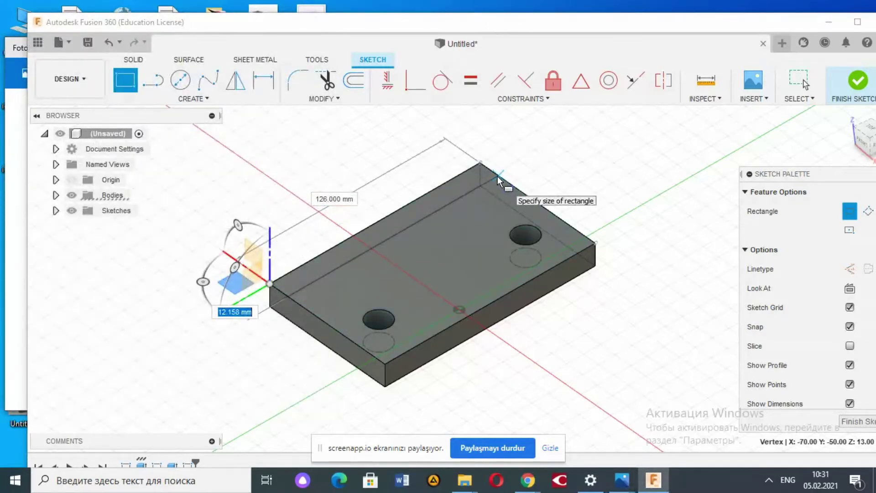
text(13)
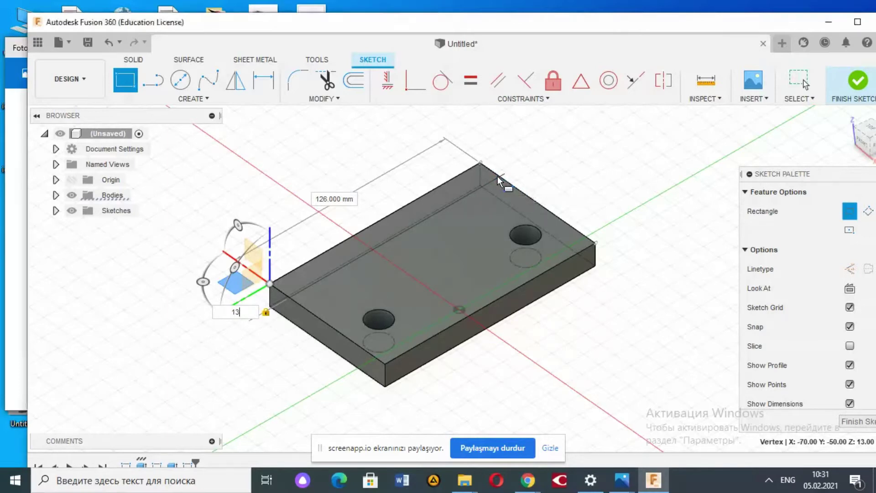
key(Return)
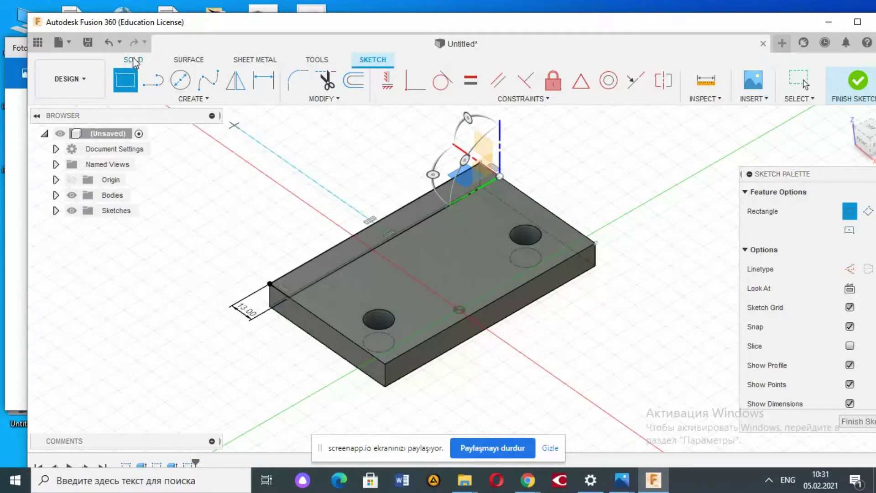
Extrude the narrow strip 77 mm upward, joined to the plate
click(134, 59)
click(183, 82)
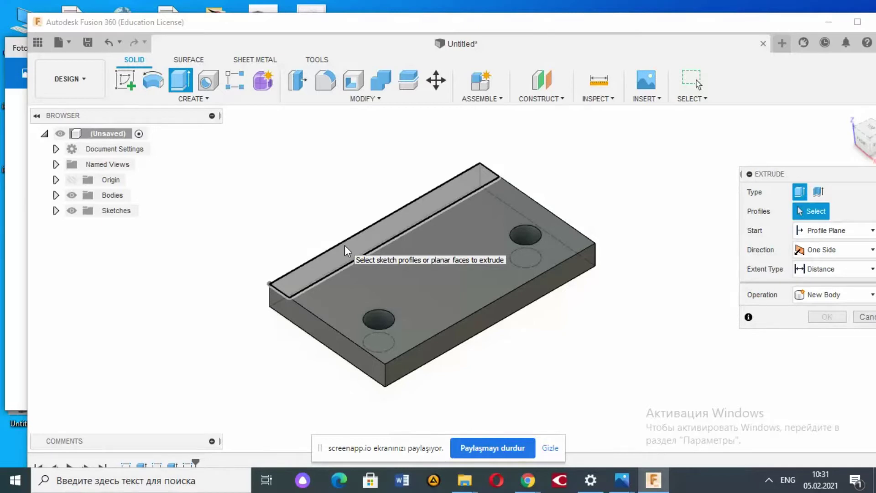
click(385, 231)
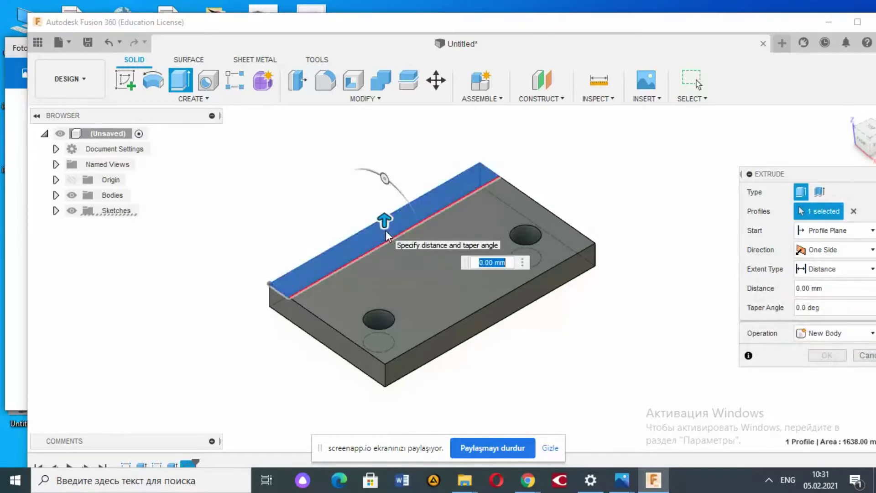
text(77)
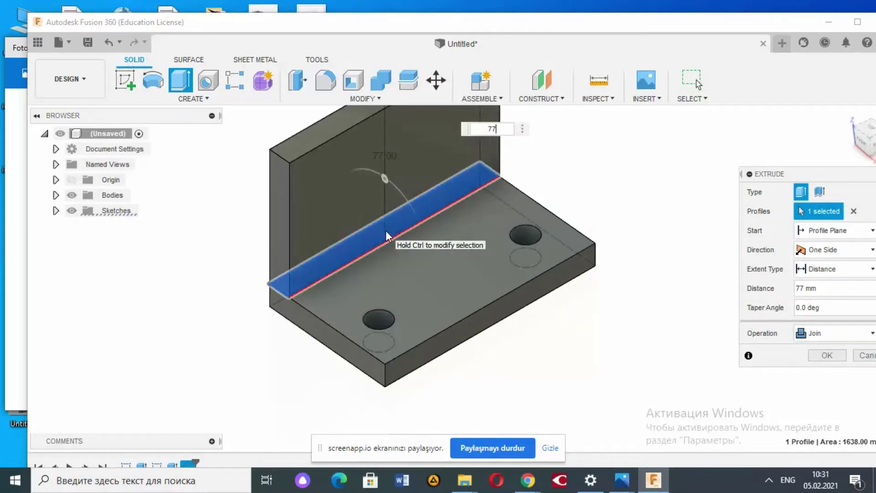
key(Return)
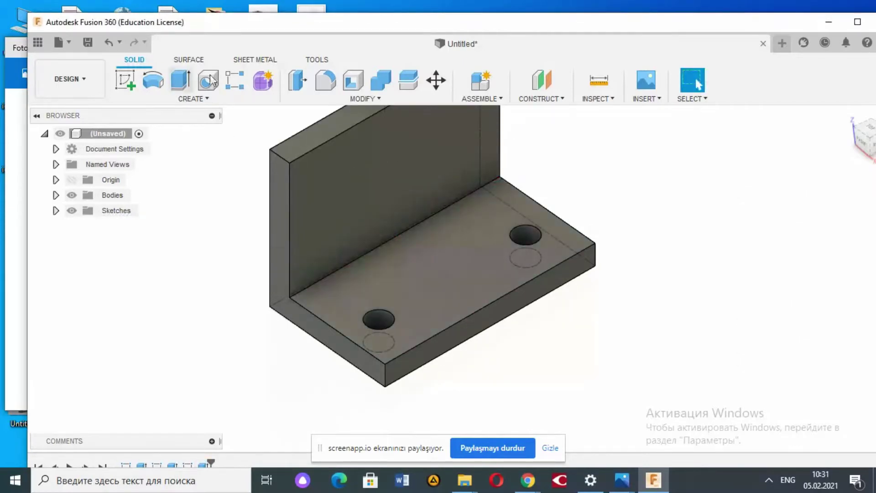
Fillet the wall's two top corner edges with a 25 mm radius
click(272, 155)
mouse_move(271, 156)
shift+middle_down()
mouse_move(237, 159)
mouse_move(744, 149)
shift+middle_up()
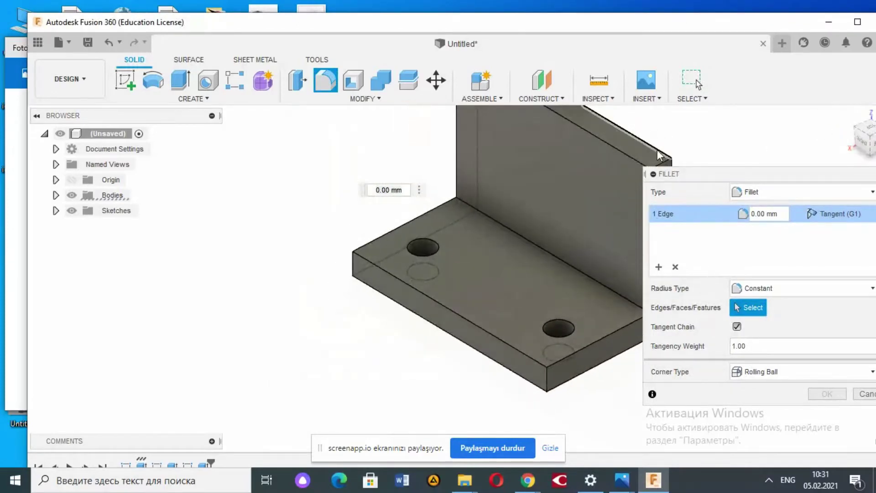
click(661, 158)
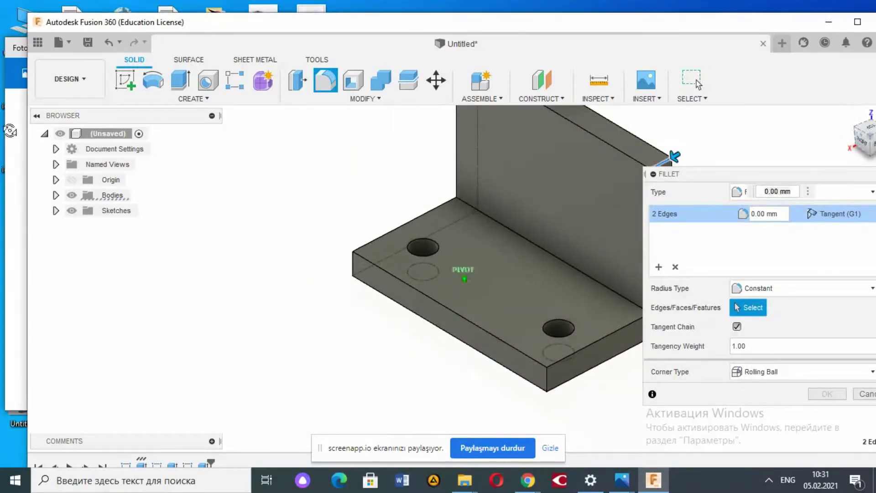
shift+middle_drag(675, 156, 683, 230)
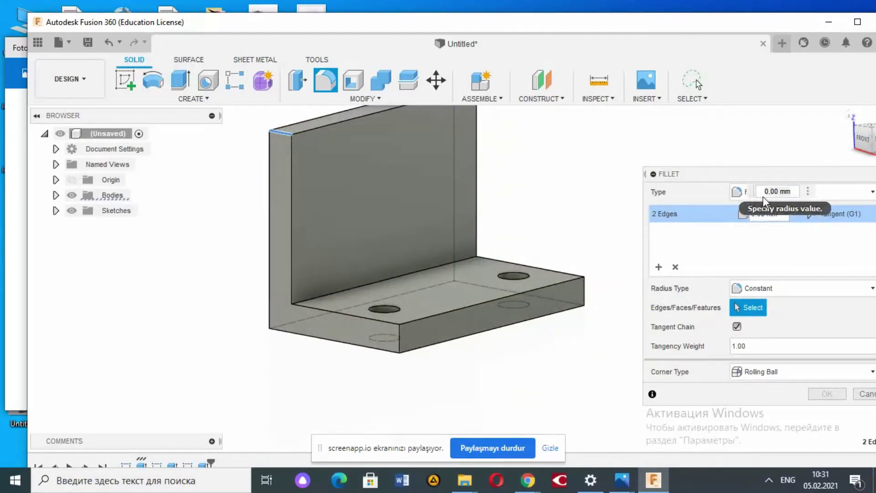
shift+middle_drag(464, 278, 639, 251)
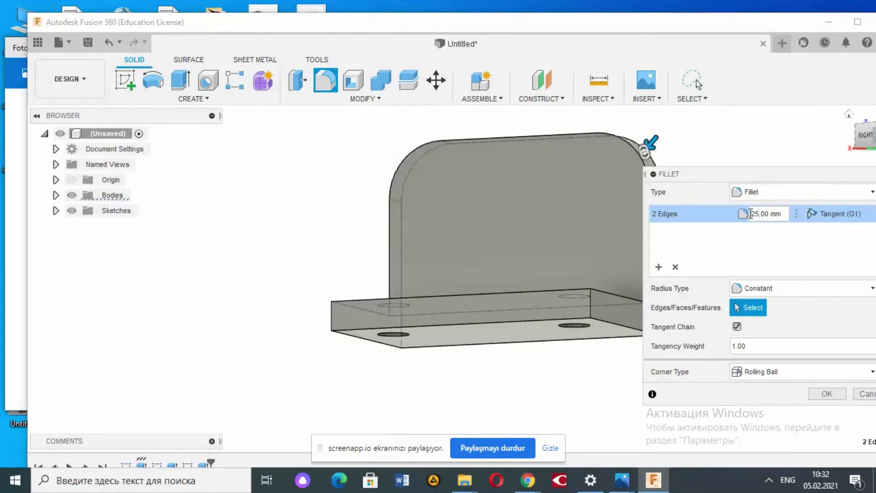
key(Return)
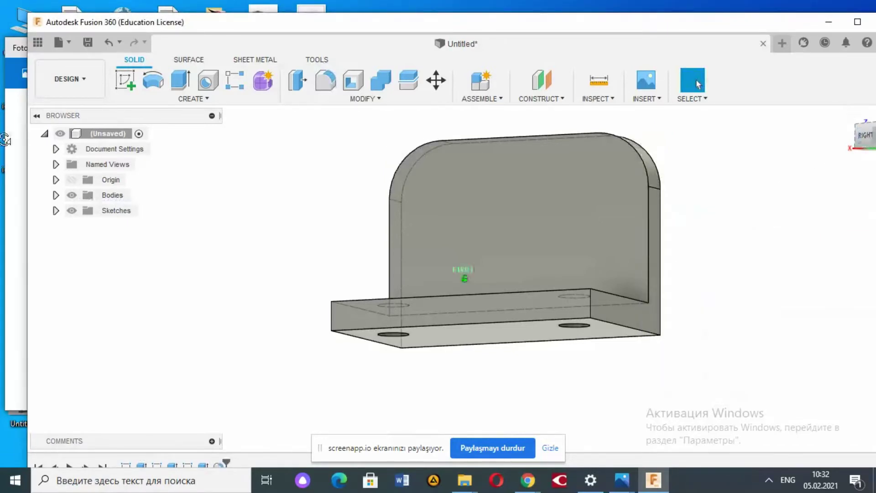
drag(864, 137, 868, 142)
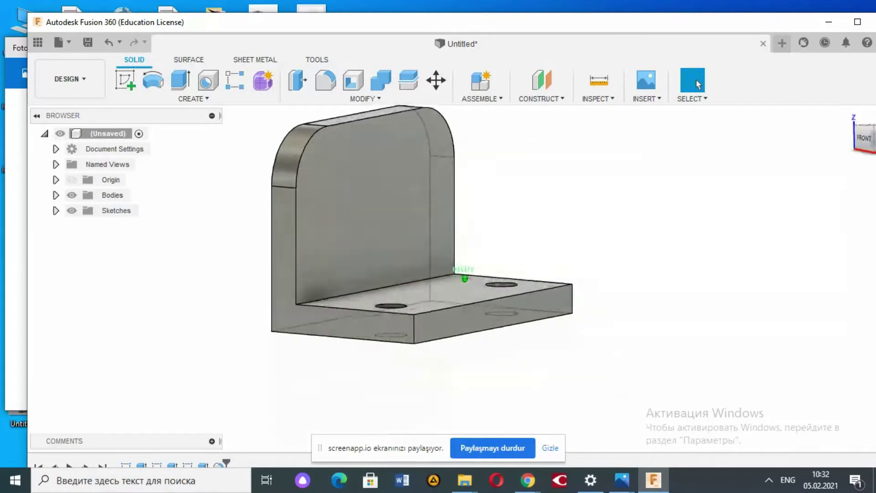
click(10, 146)
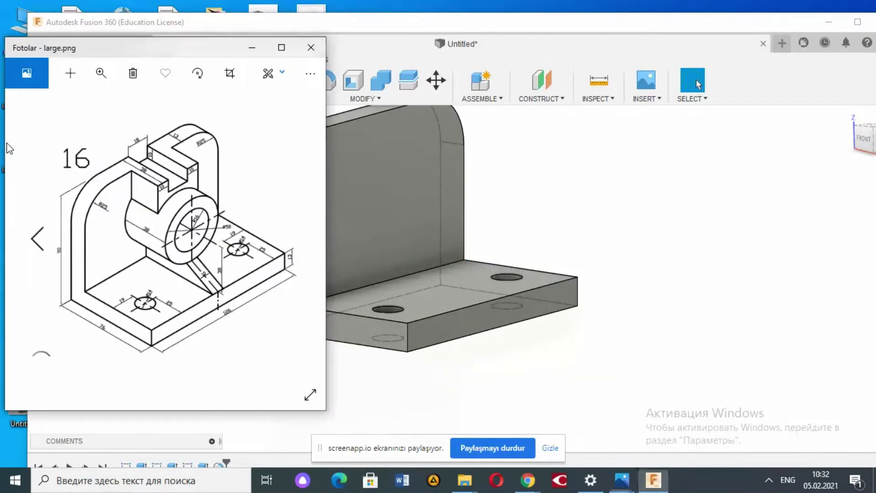
click(290, 238)
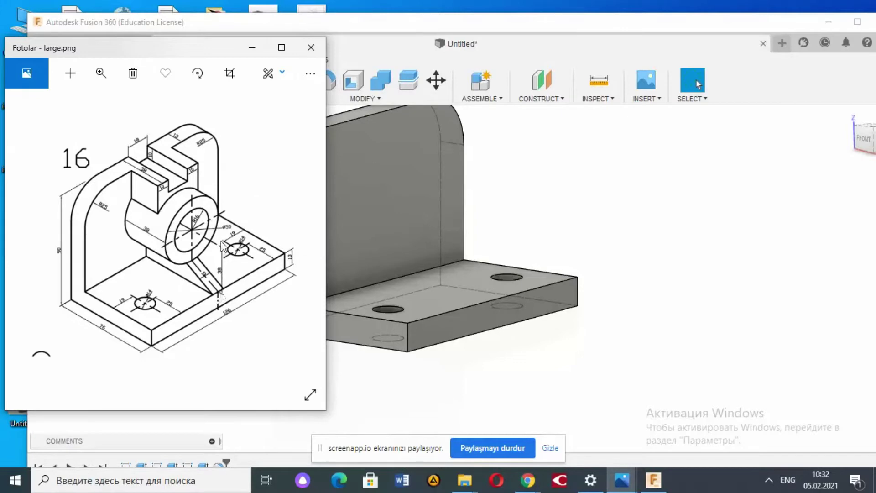
click(492, 18)
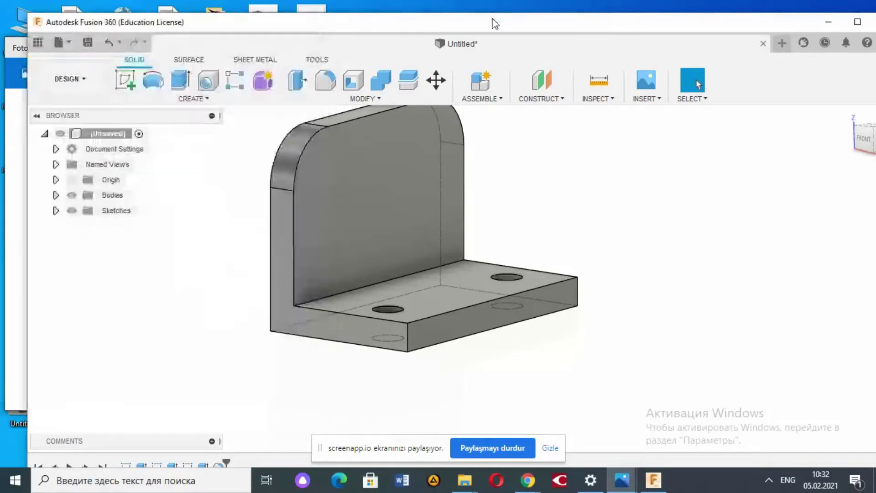
Sketch on the upright side plane a 38 mm vertical line from the base's front corner
click(125, 79)
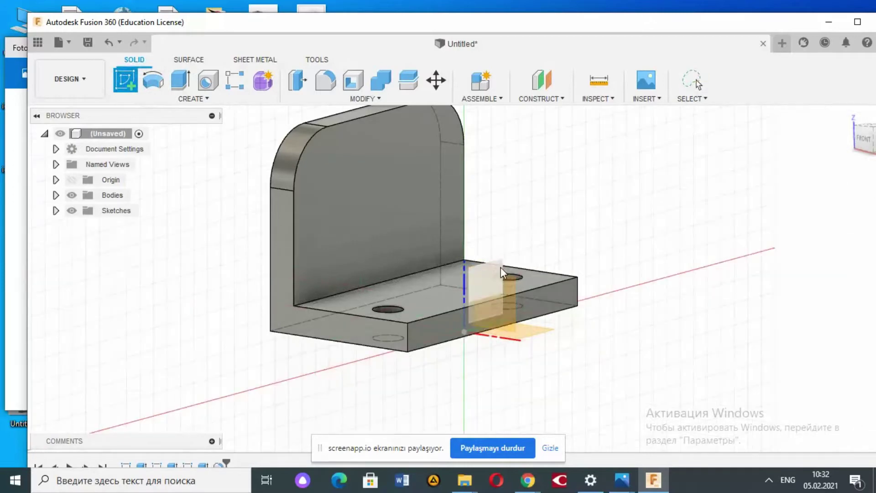
click(499, 267)
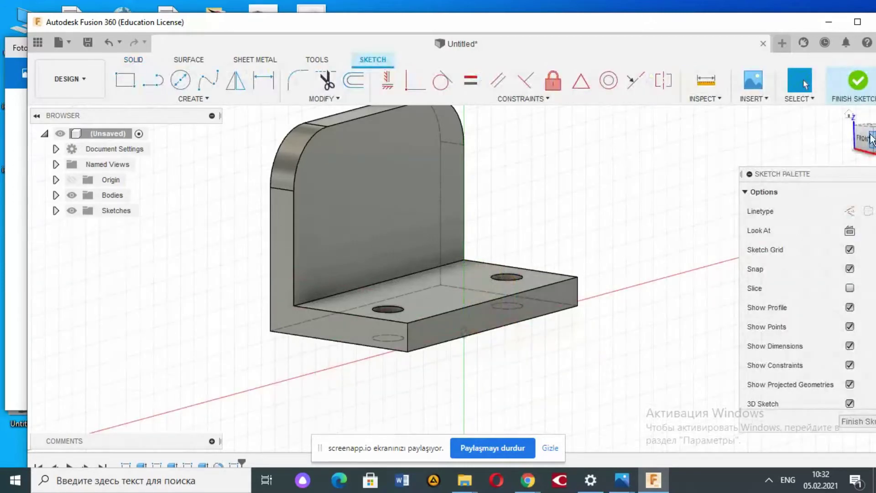
click(153, 82)
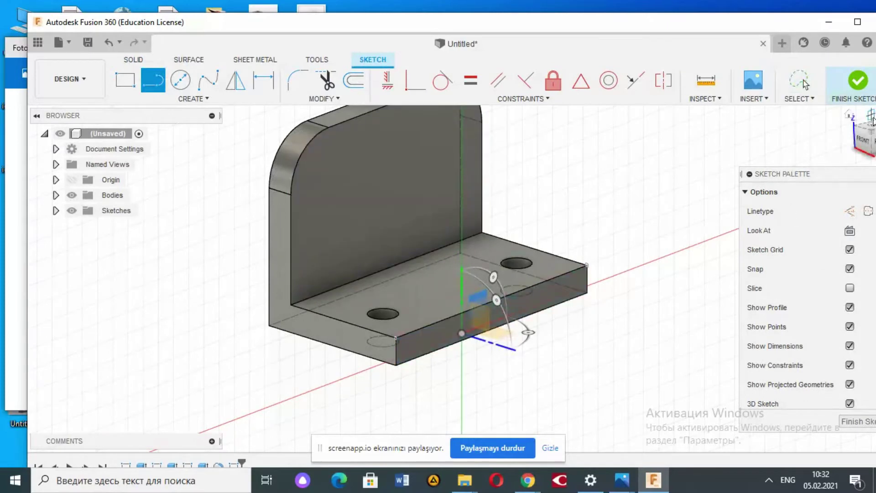
click(872, 139)
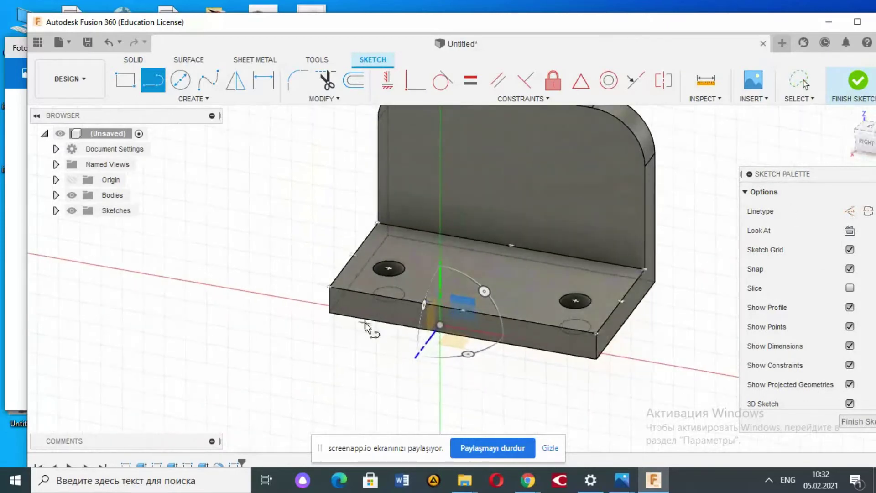
click(465, 312)
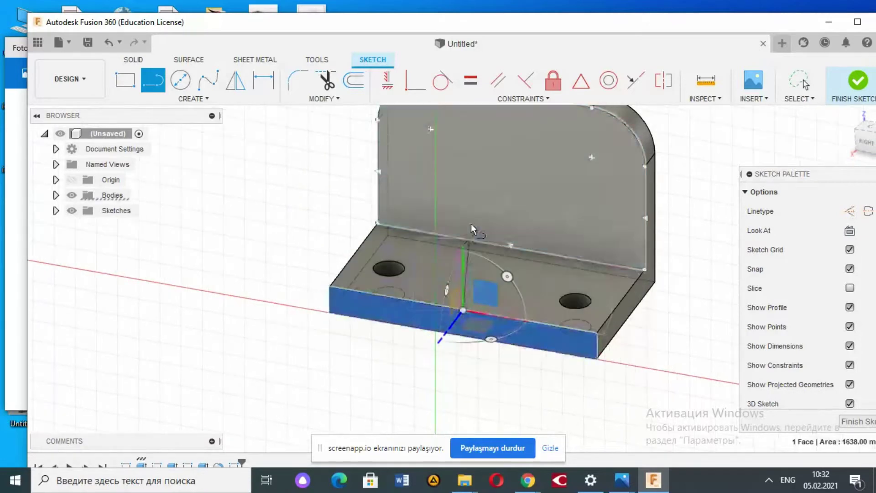
click(865, 142)
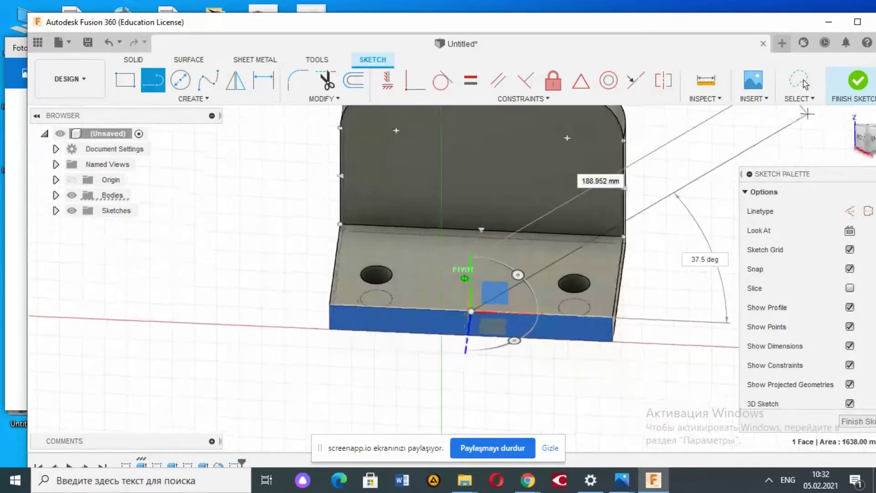
click(866, 142)
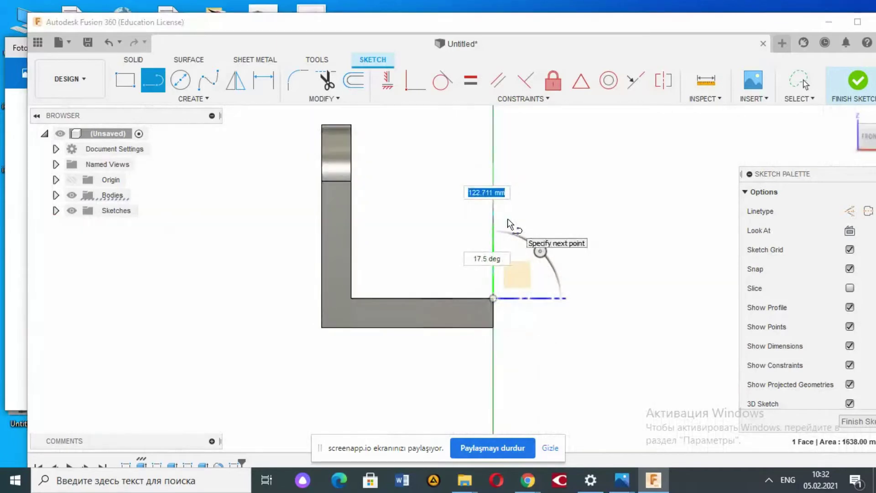
text(38)
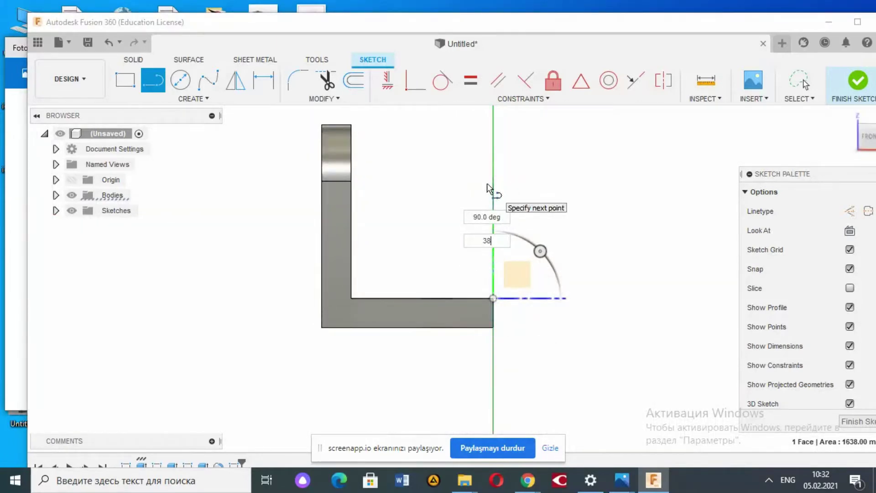
key(Tab)
key(Return)
key(Escape)
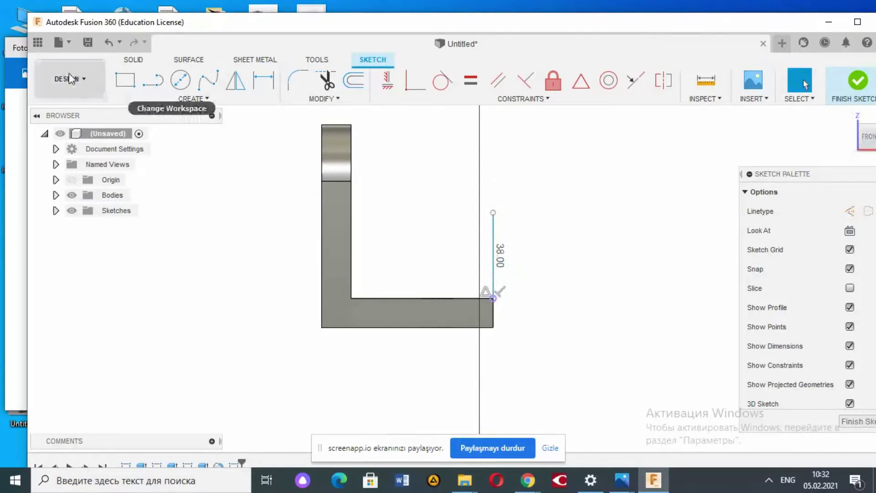
Begin a spline at the line's top, then bring up the large.png reference drawing
click(216, 84)
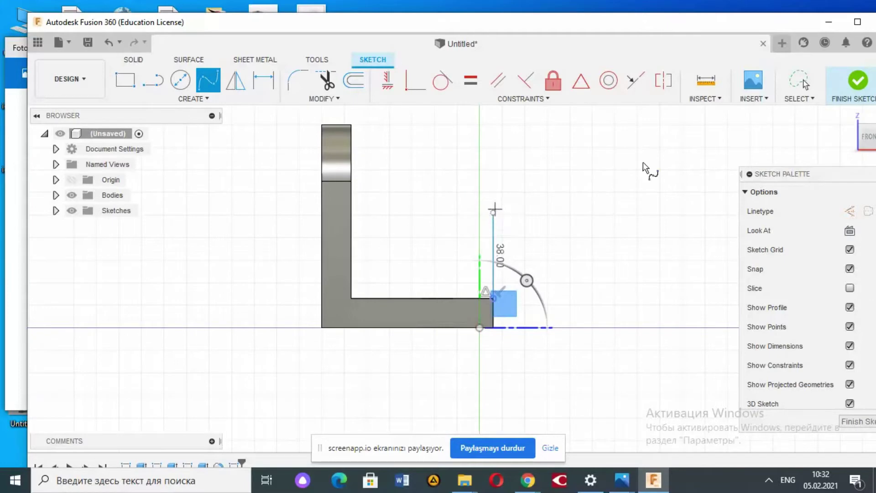
drag(865, 137, 854, 153)
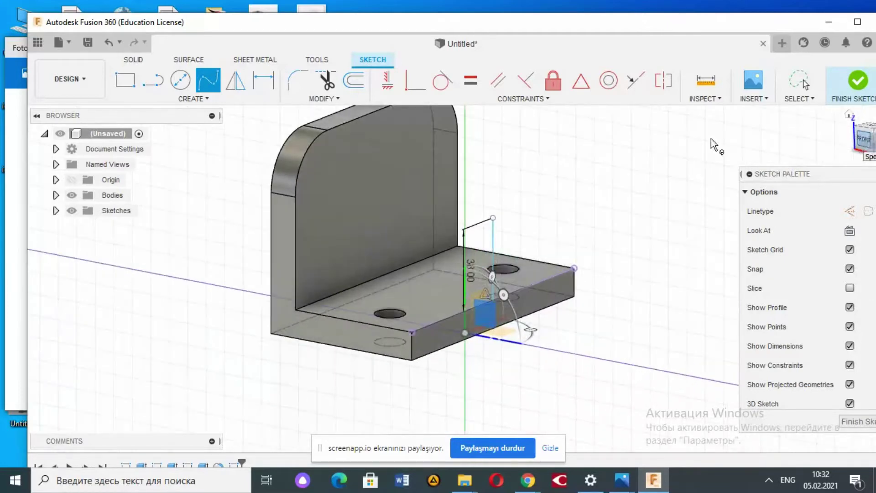
click(493, 219)
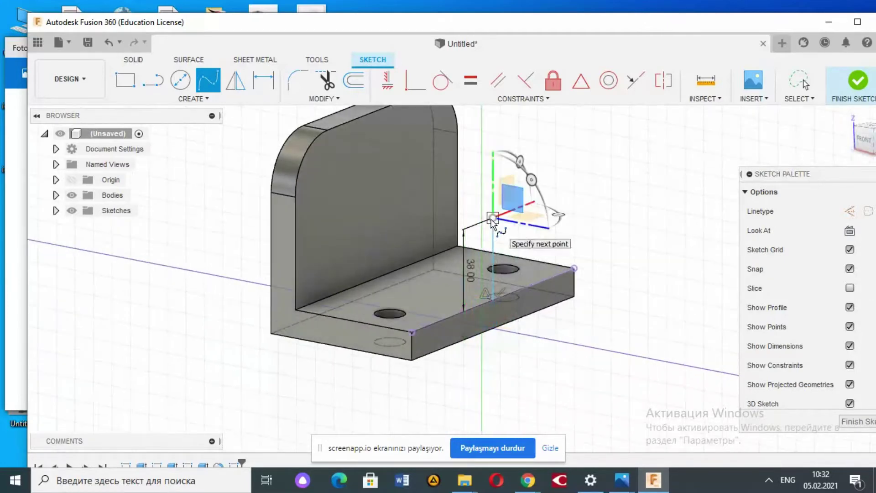
click(865, 139)
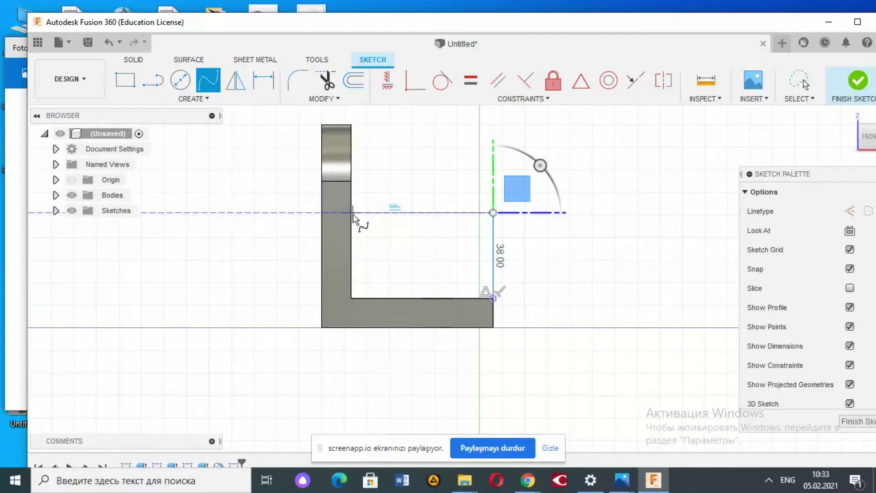
click(14, 315)
click(299, 256)
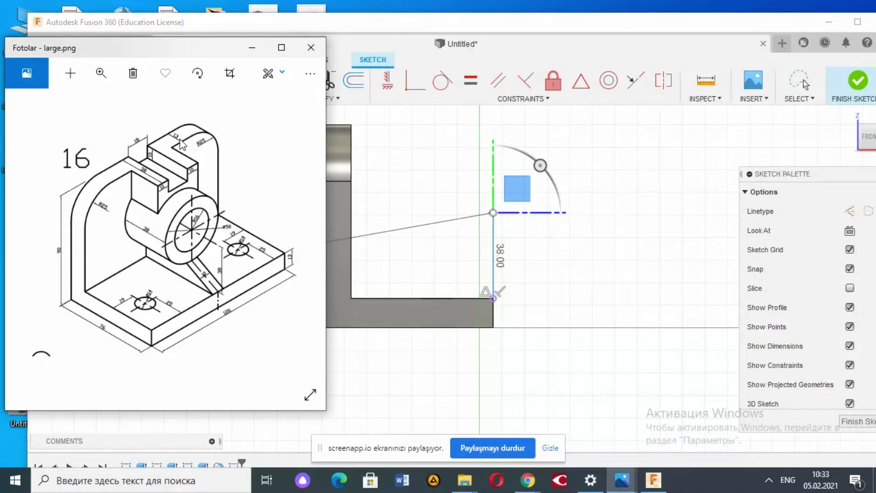
Cancel the stray spline and draw a 63 mm line from the 38 mm line's top
click(449, 14)
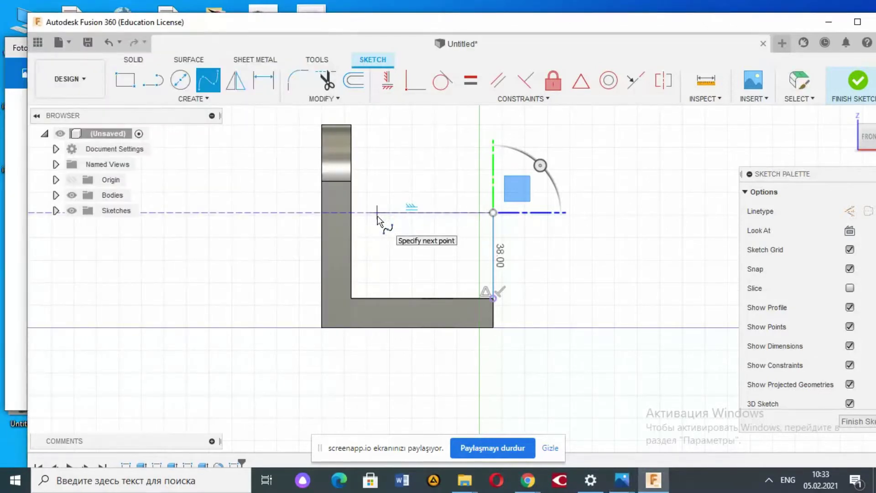
key(Escape)
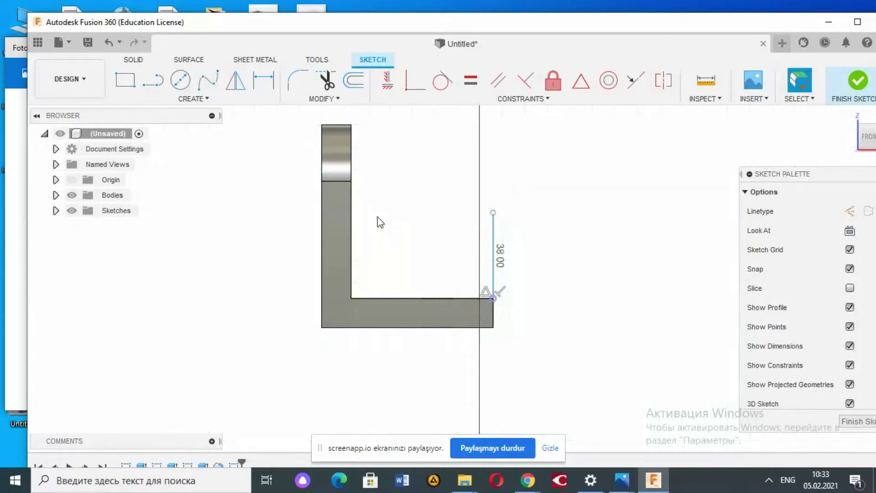
click(153, 79)
click(479, 328)
click(552, 328)
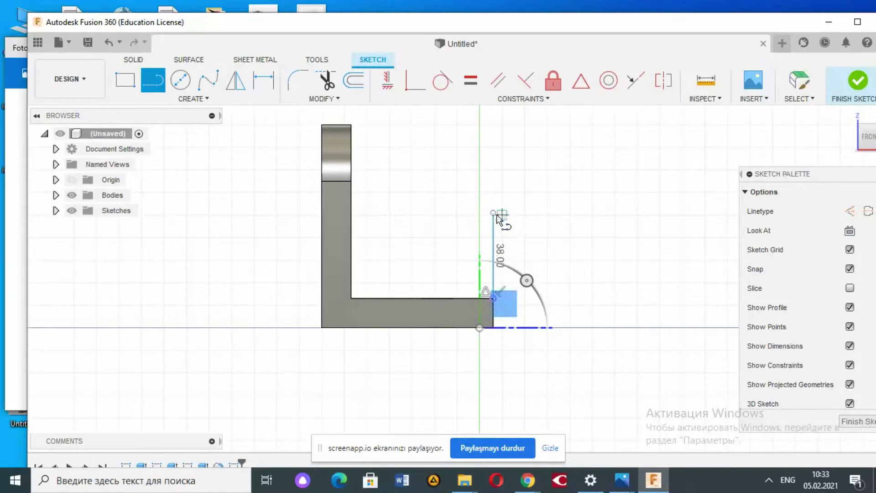
drag(865, 137, 850, 141)
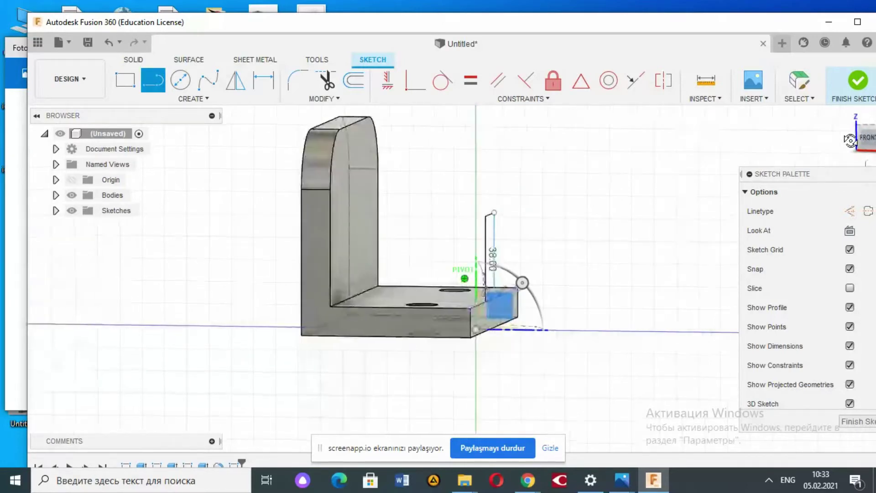
click(494, 212)
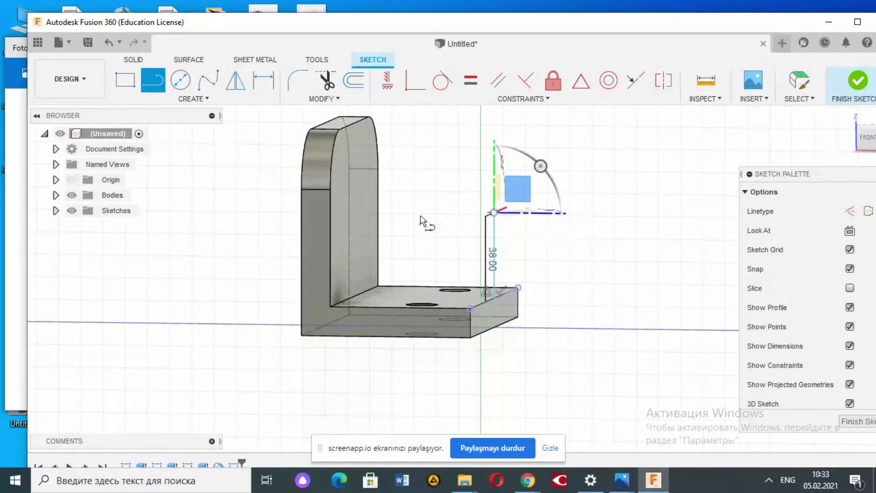
text(6)
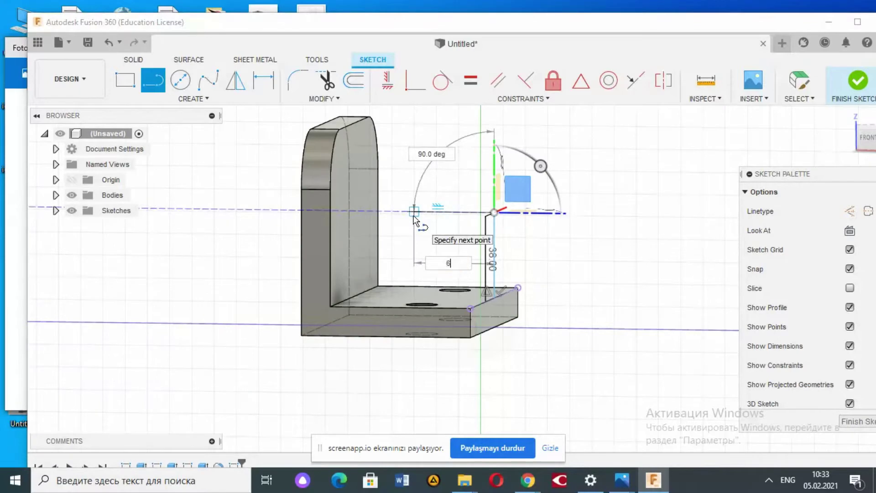
text(3)
key(Return)
key(Escape)
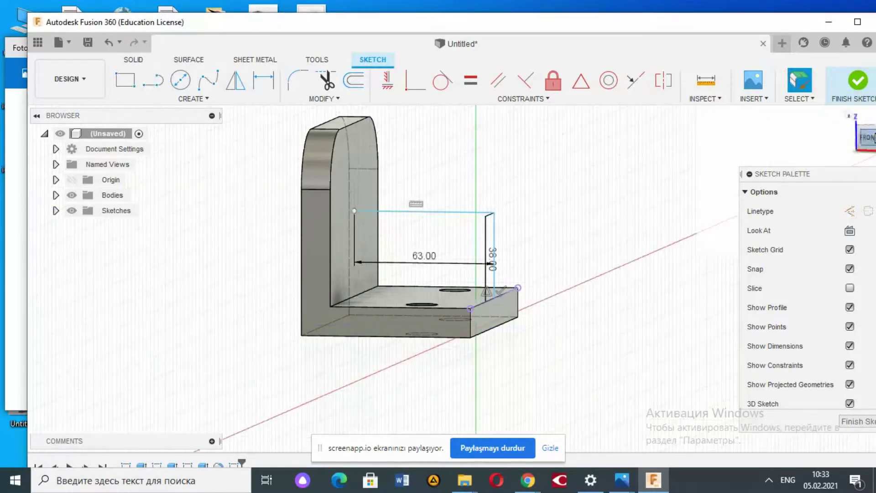
shift+middle_drag(462, 274, 489, 269)
Sketch a 50 mm diameter circle centred on the end of the 63 mm line
click(180, 80)
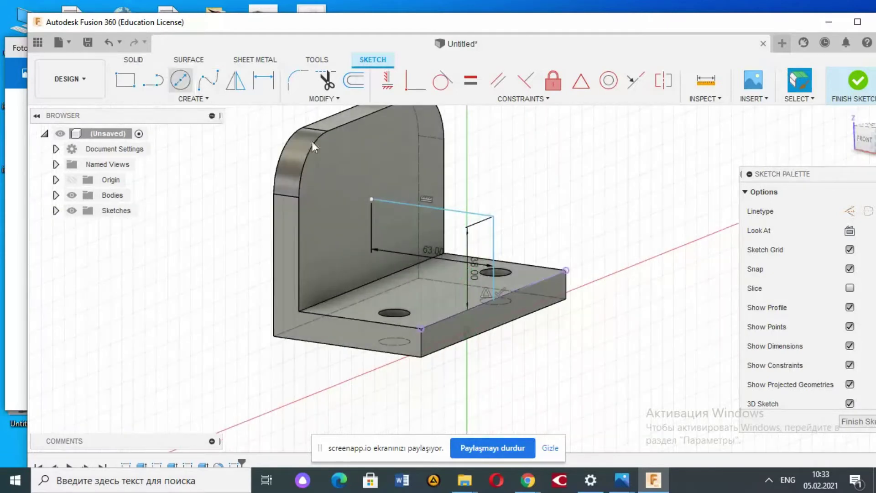
click(371, 201)
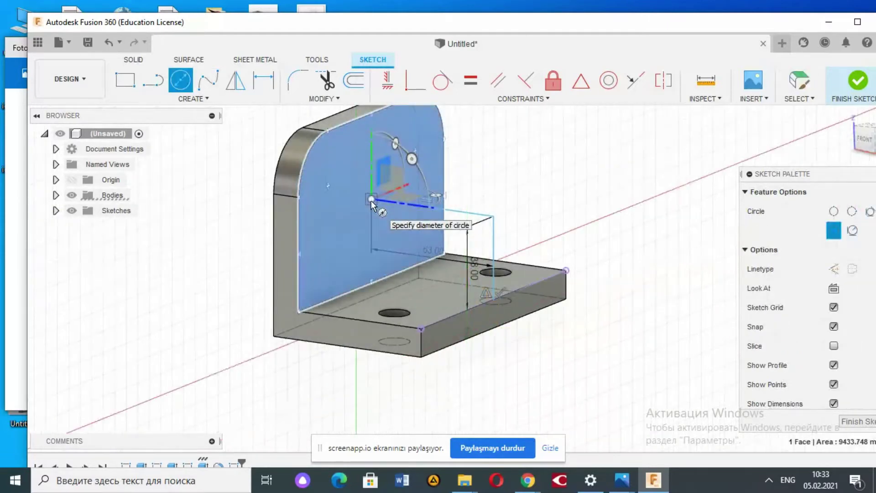
click(7, 317)
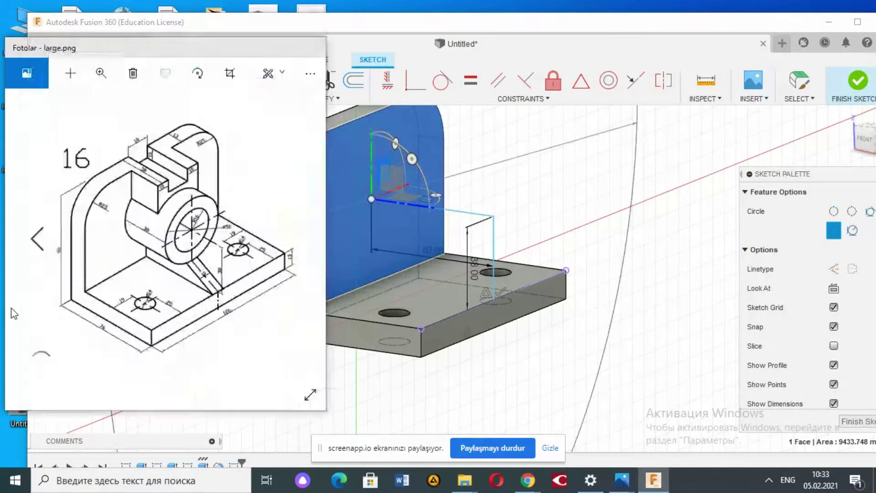
click(37, 249)
click(277, 273)
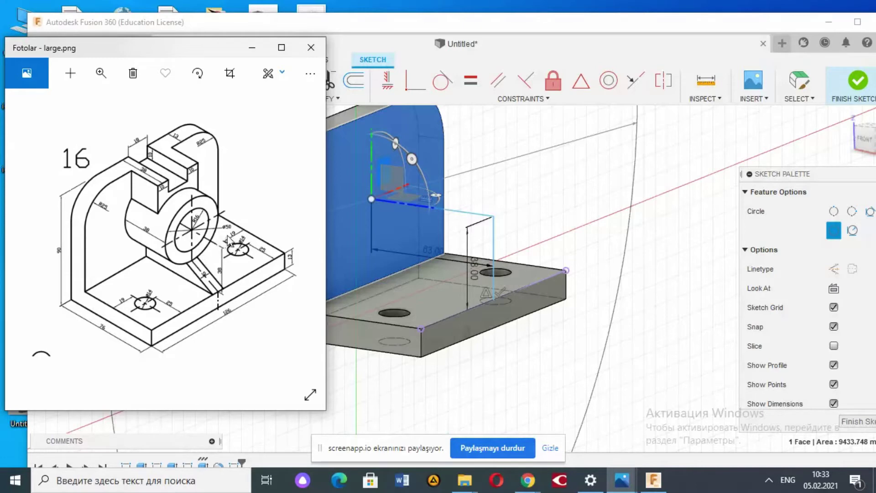
click(436, 28)
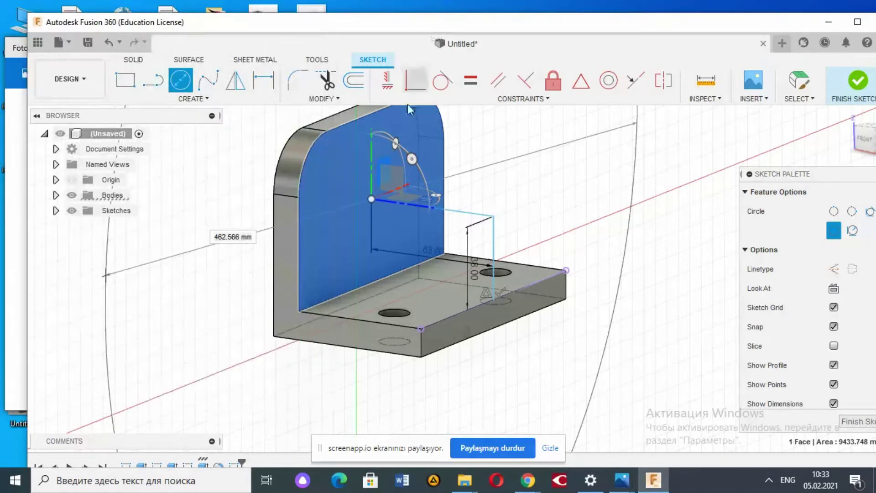
text(50)
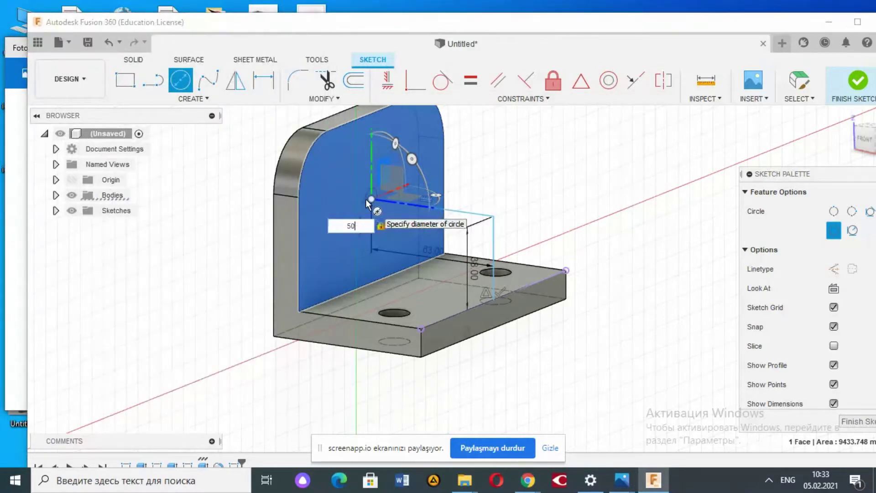
key(Return)
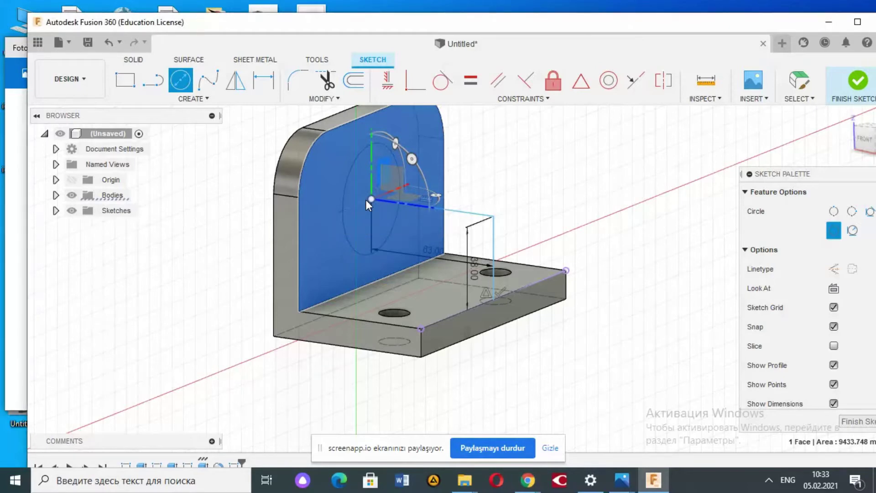
key(Escape)
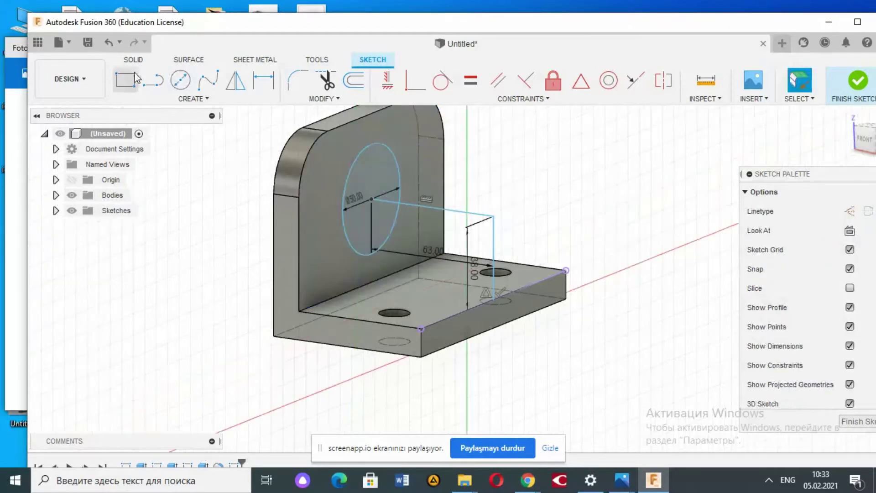
Add a concentric 32 mm diameter circle at the same centre point
click(193, 85)
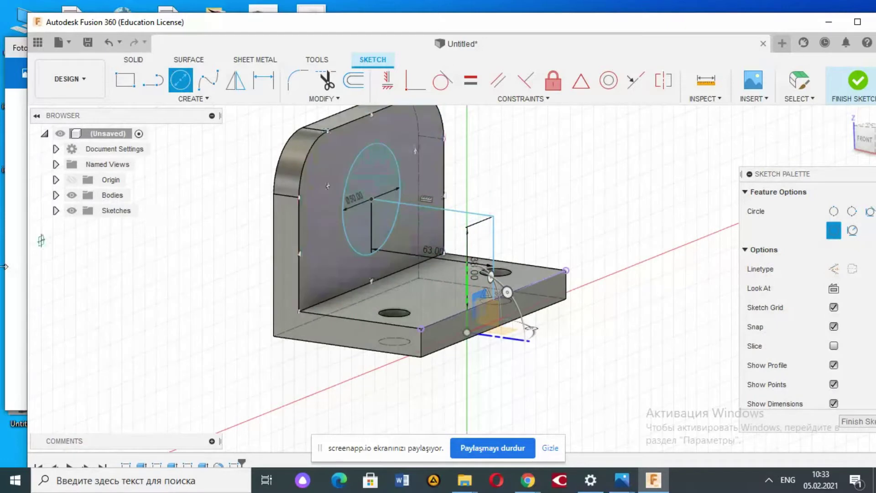
click(12, 267)
click(299, 242)
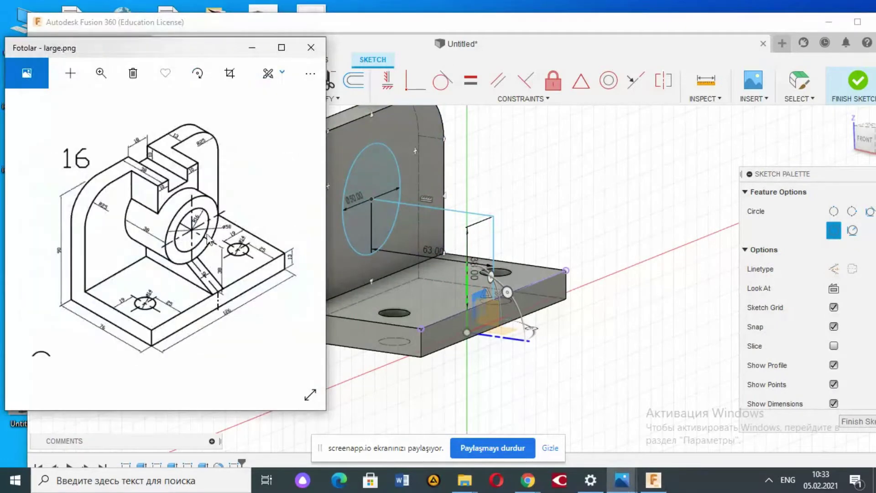
click(494, 13)
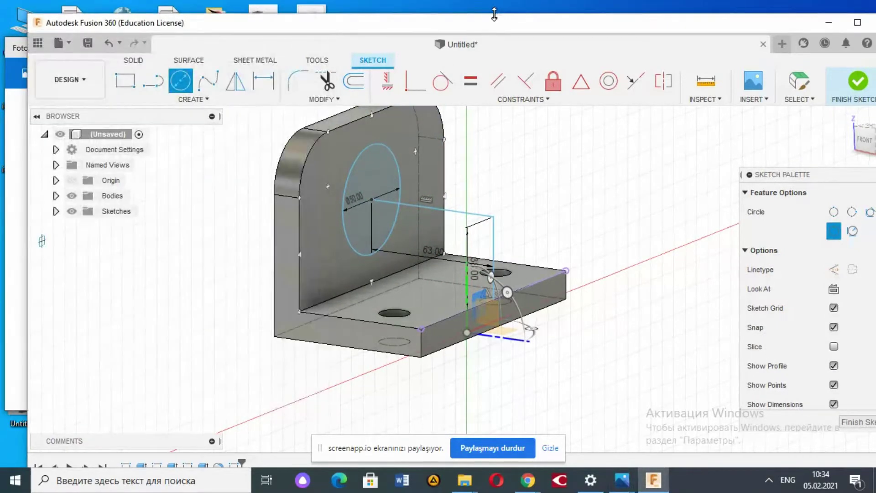
click(374, 200)
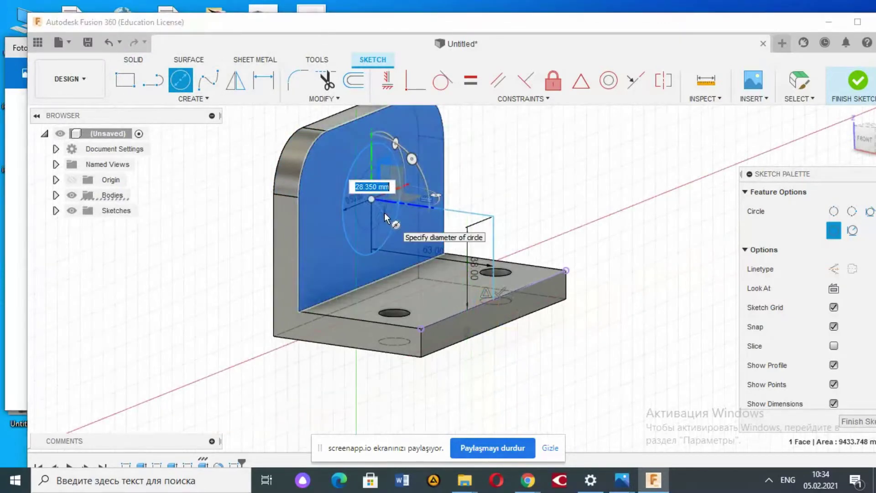
text(32)
key(Return)
key(Escape)
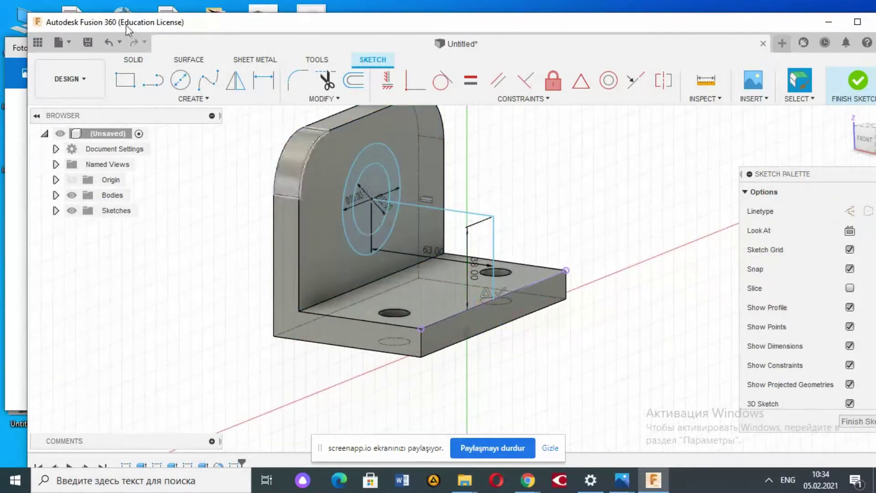
click(143, 59)
Extrude the ring profile between the 50 and 32 mm circles 38 mm as a join
click(181, 80)
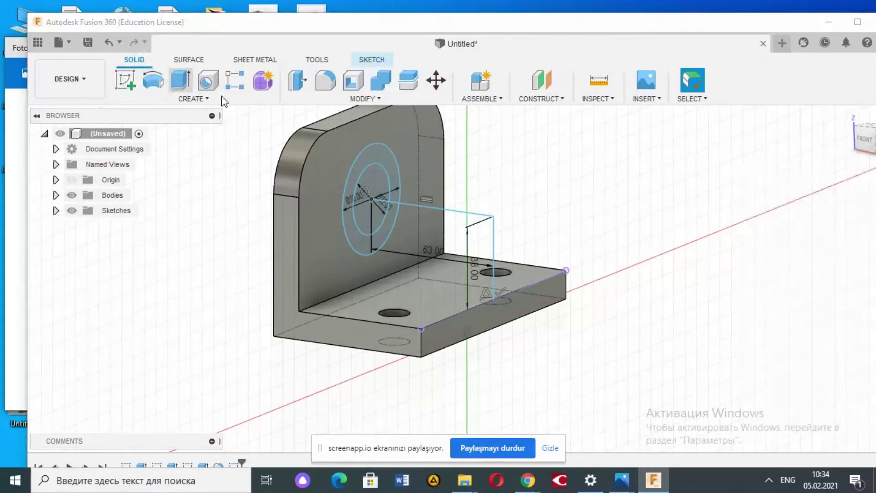
click(380, 161)
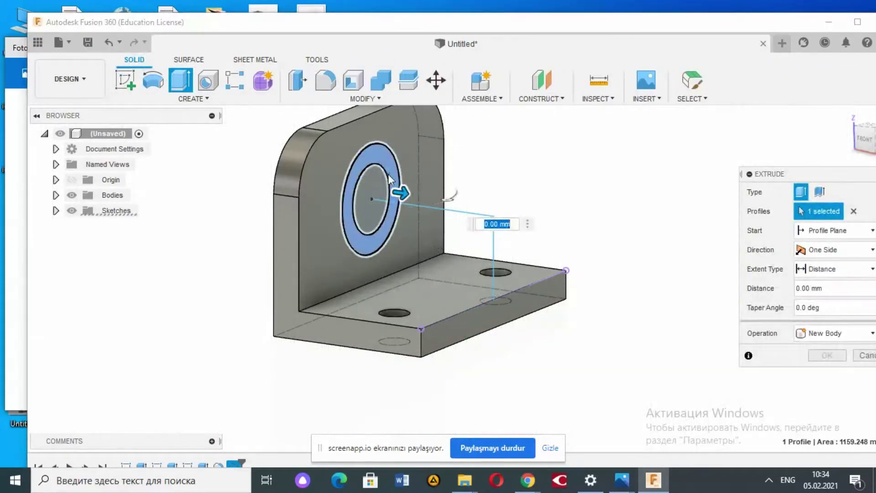
text(38)
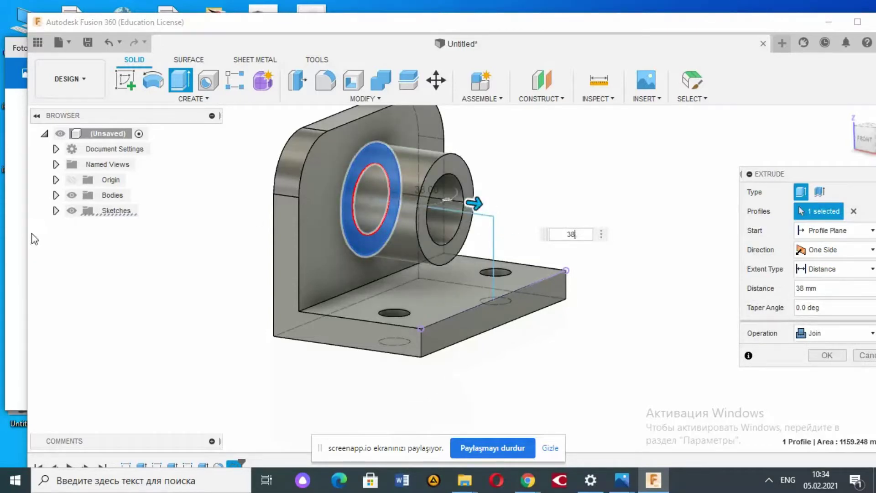
click(5, 134)
click(36, 233)
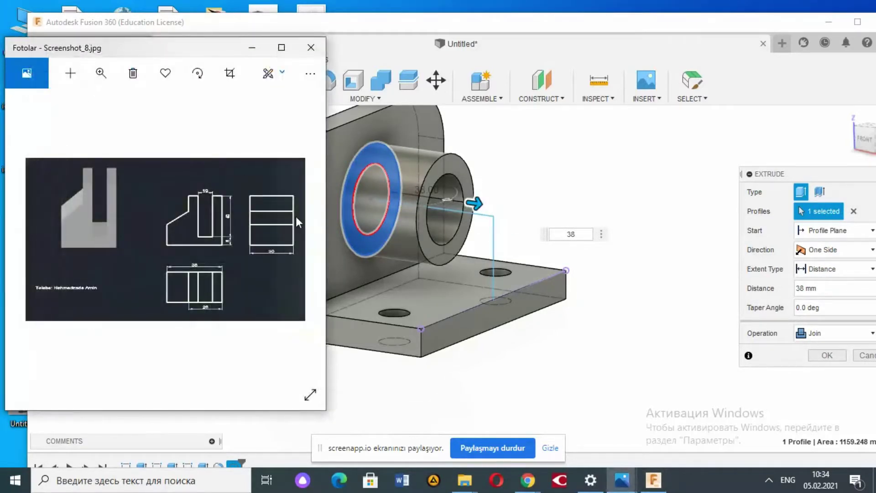
click(302, 237)
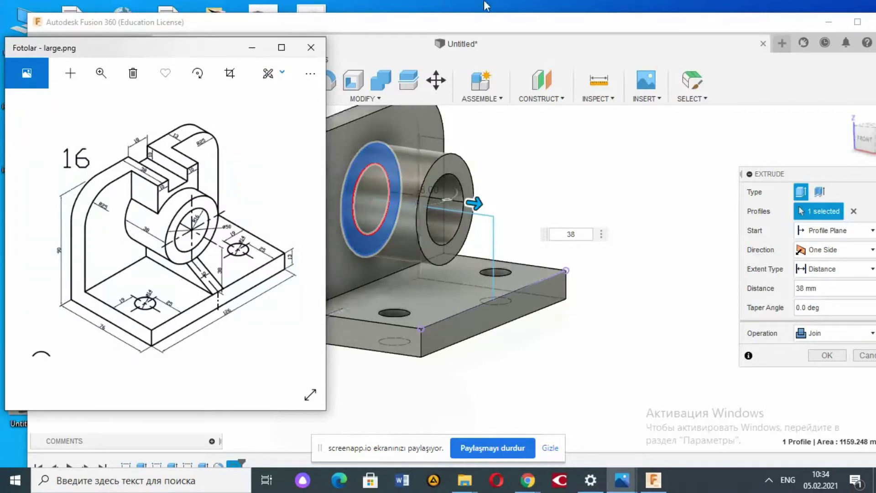
click(475, 33)
key(Return)
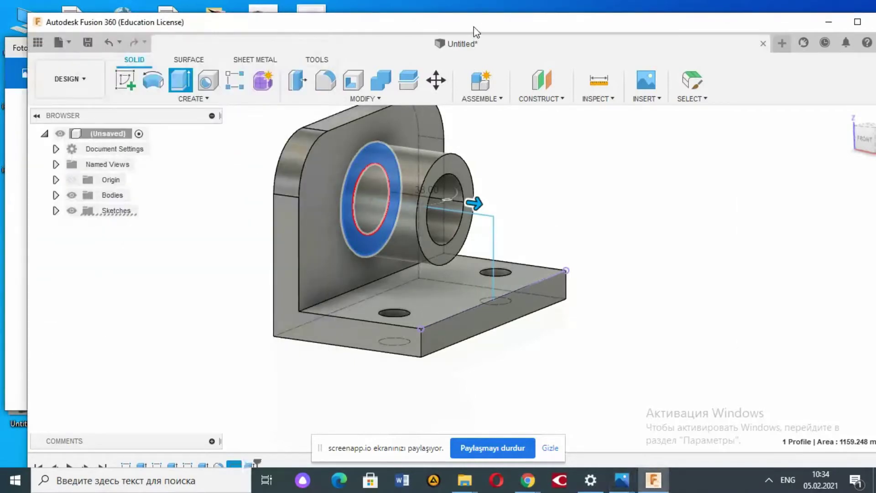
mouse_move(465, 278)
shift+middle_down()
mouse_move(411, 283)
mouse_move(338, 118)
shift+middle_up()
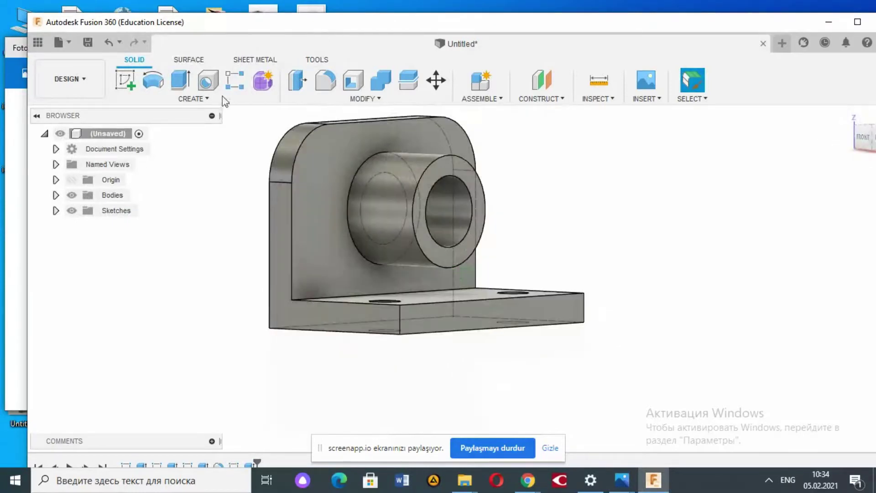
On the base plate's top face, sketch a rectangle 5 mm wide
click(125, 80)
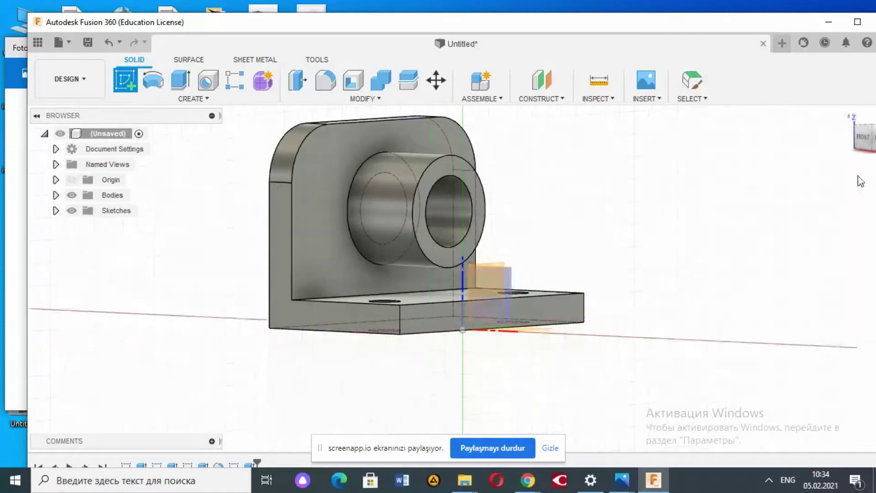
mouse_move(465, 279)
shift+middle_down()
mouse_move(424, 311)
mouse_move(411, 292)
shift+middle_up()
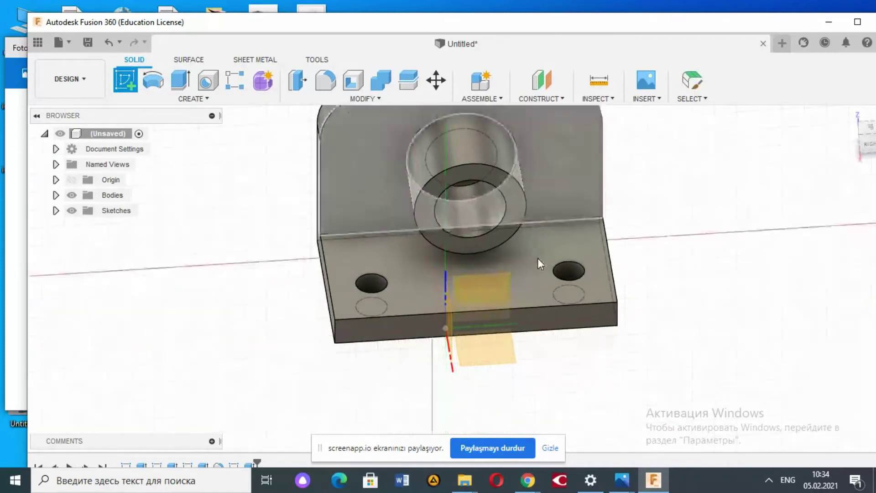
click(544, 273)
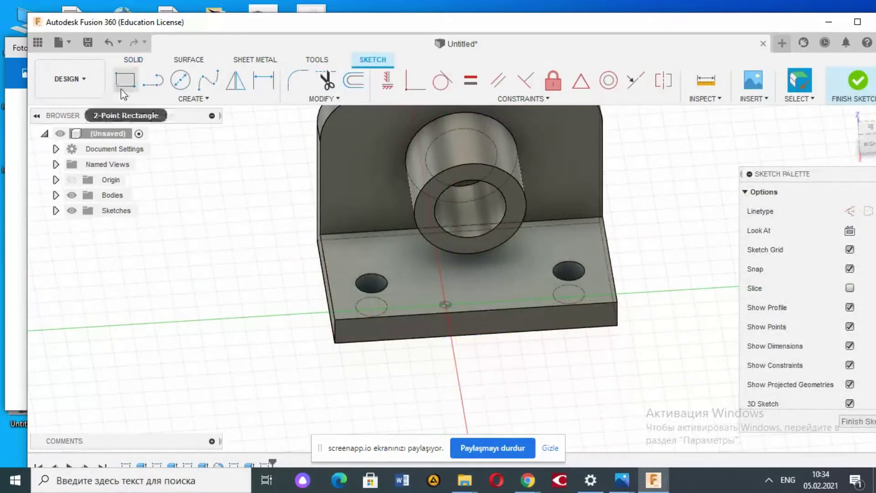
click(126, 80)
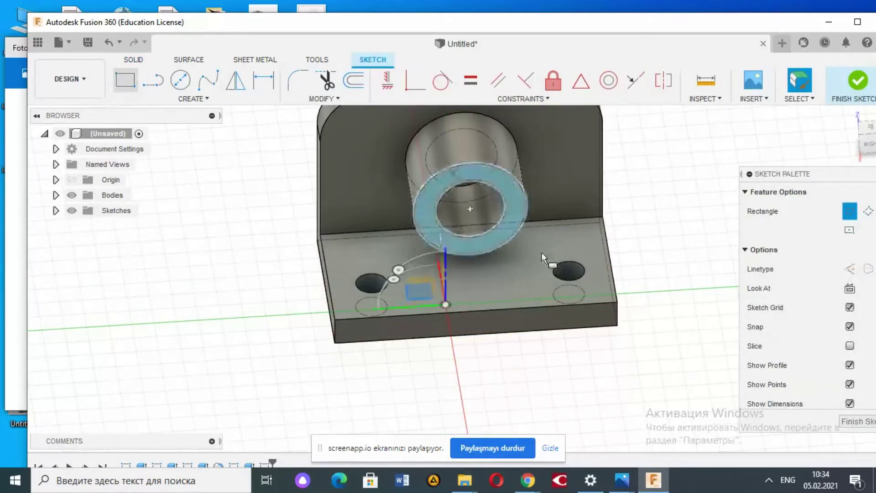
click(477, 312)
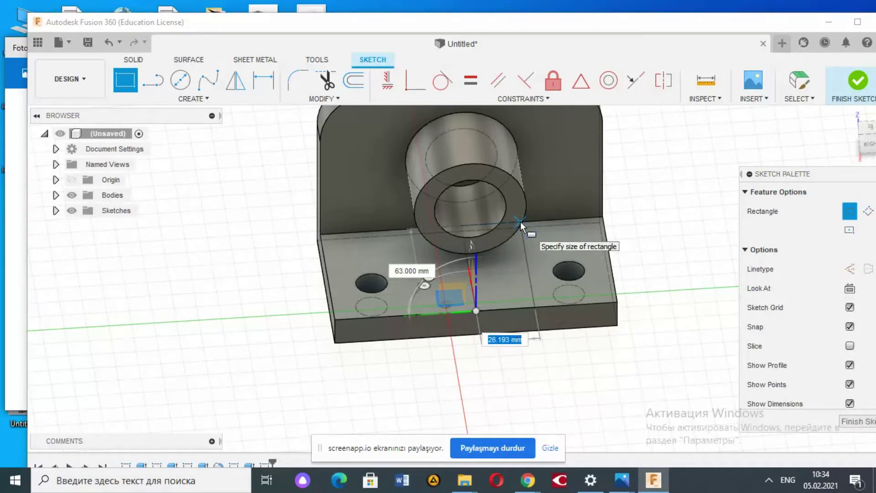
text(5)
key(Return)
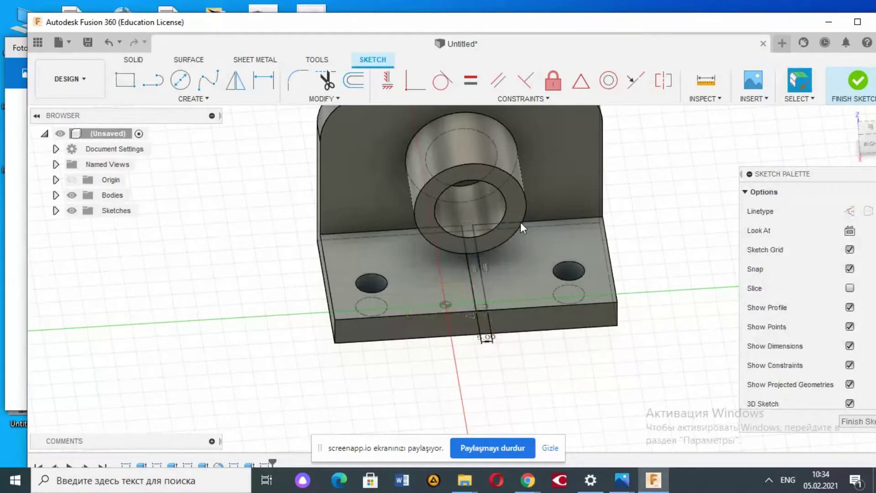
Check the reference drawing, reset the view to home, and finish the strip sketch
click(20, 48)
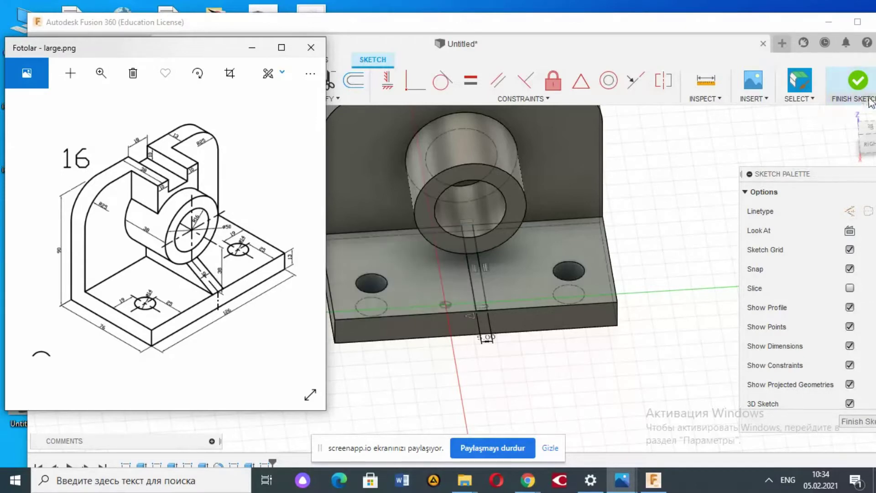
mouse_move(865, 125)
mouse_down()
mouse_move(858, 112)
mouse_move(864, 132)
mouse_up()
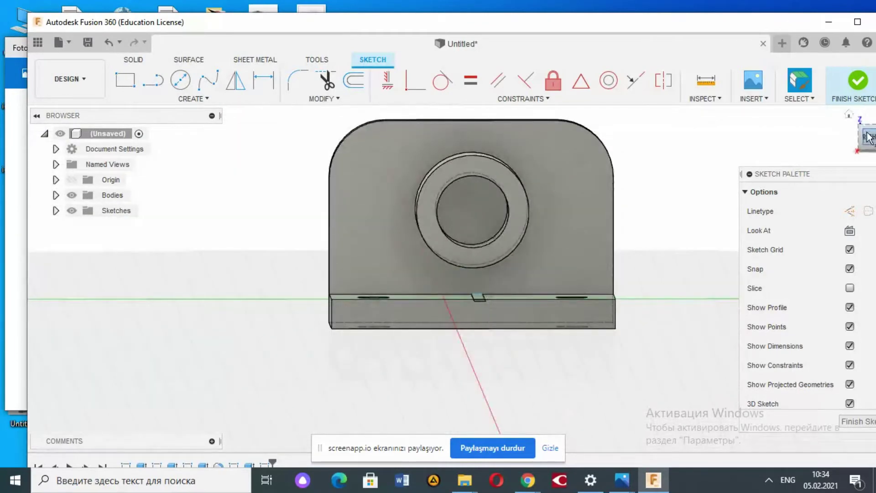
click(868, 137)
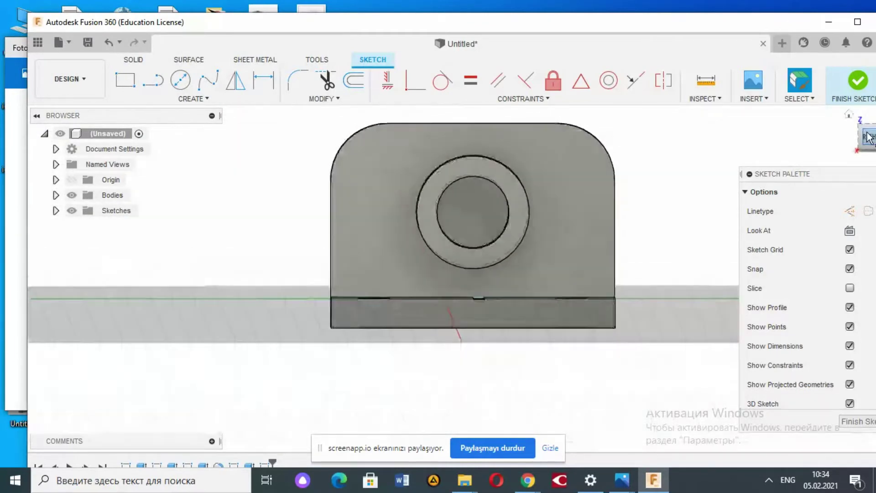
click(849, 114)
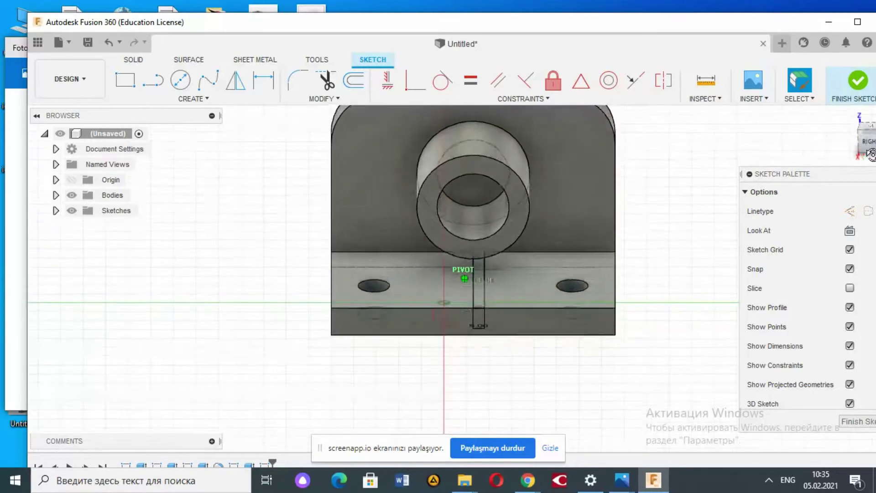
click(125, 80)
click(133, 59)
Extrude the thin strip profile 13.25 mm upward as a cut
click(181, 80)
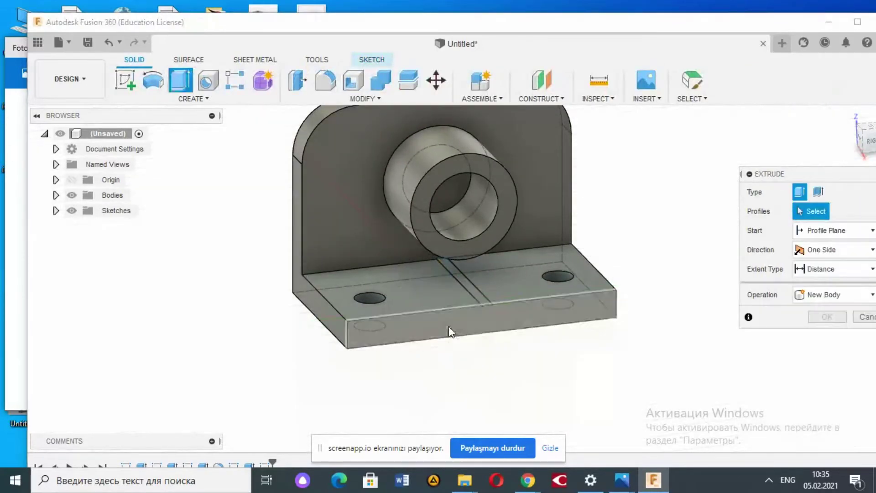
click(467, 281)
drag(467, 261, 497, 239)
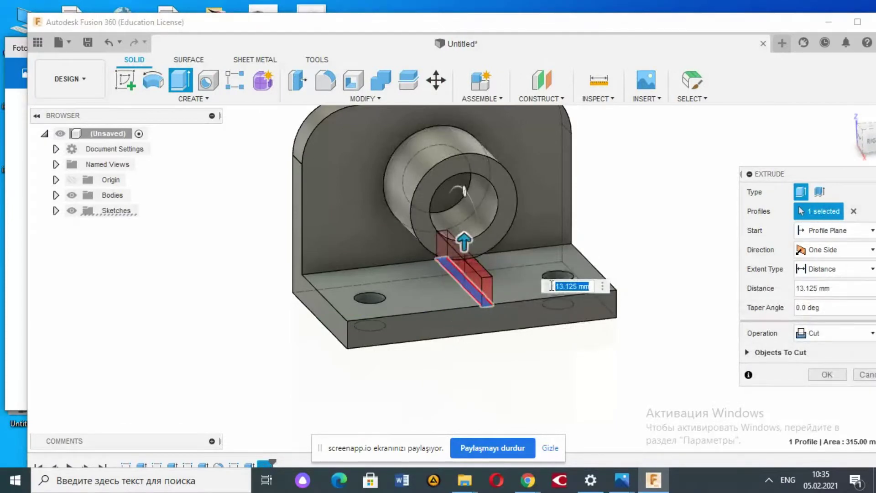
drag(577, 287, 574, 287)
text(13.25)
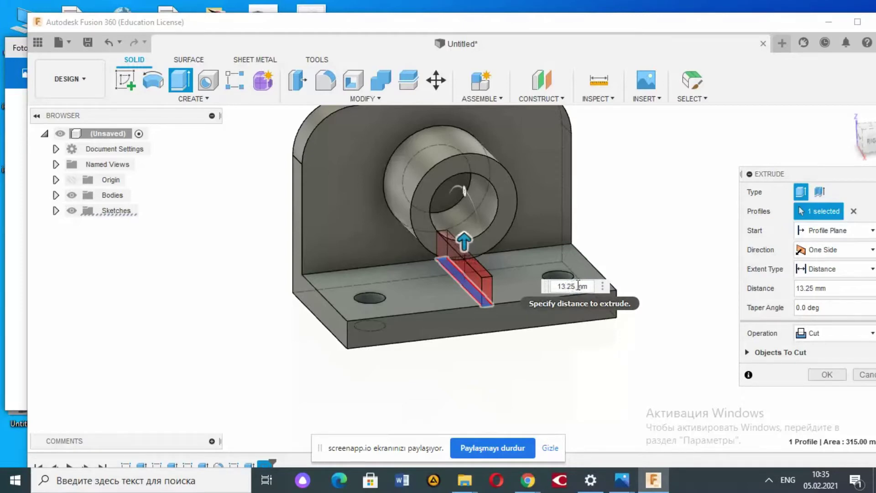
key(Return)
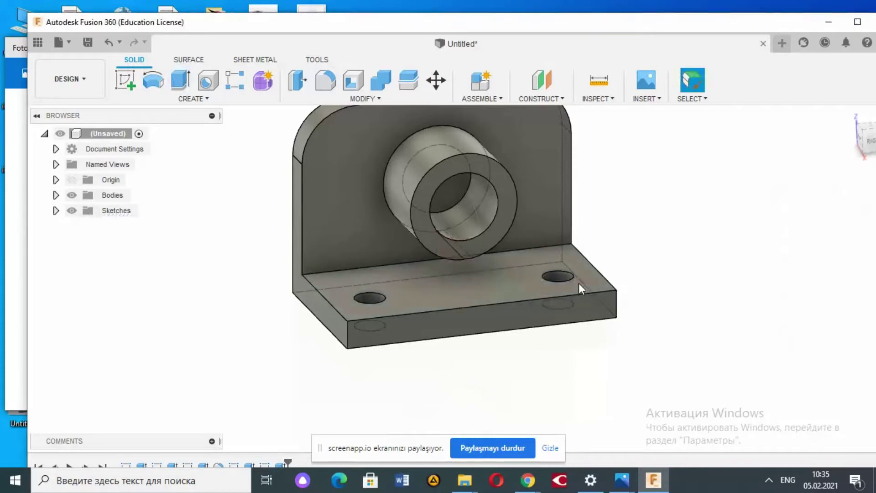
click(579, 283)
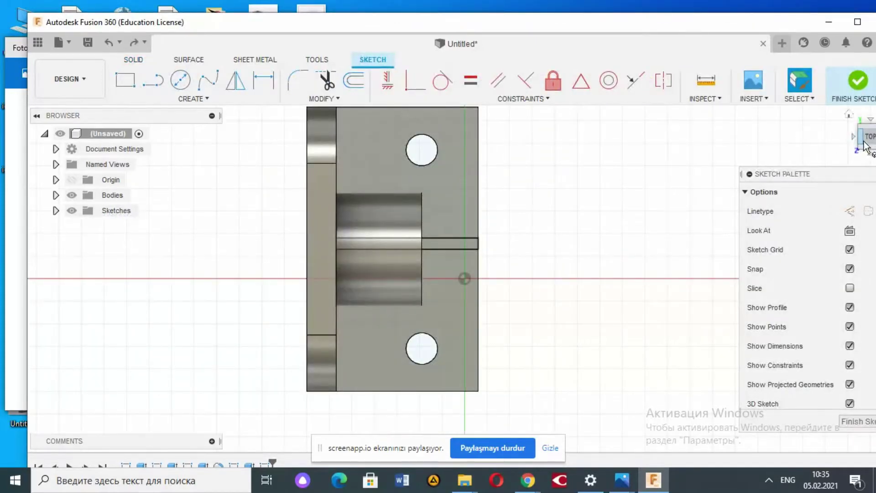
Extrude the strip profile 13 mm upward as a new body, forming a rib under the boss
drag(856, 142, 863, 148)
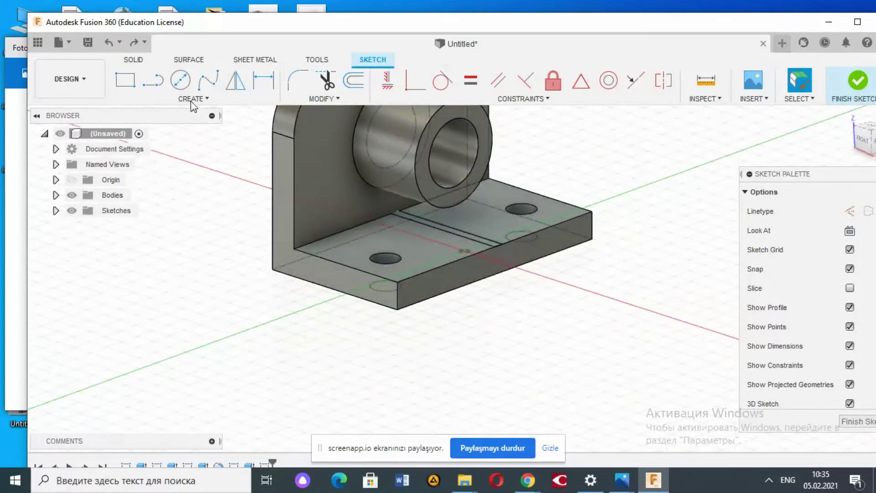
click(132, 63)
click(184, 77)
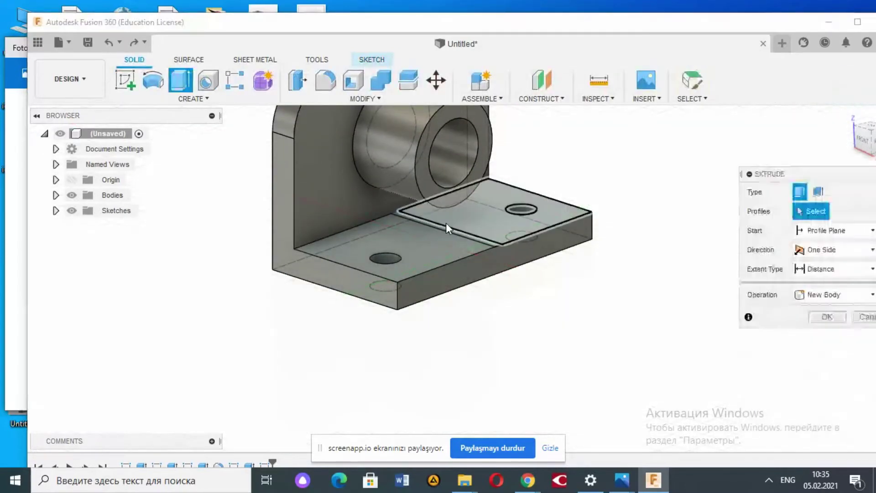
click(450, 228)
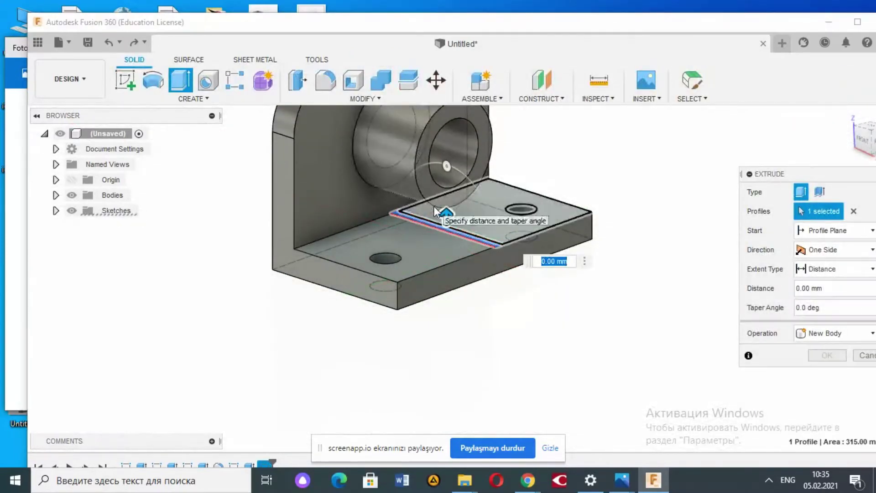
drag(447, 217, 448, 188)
text(13)
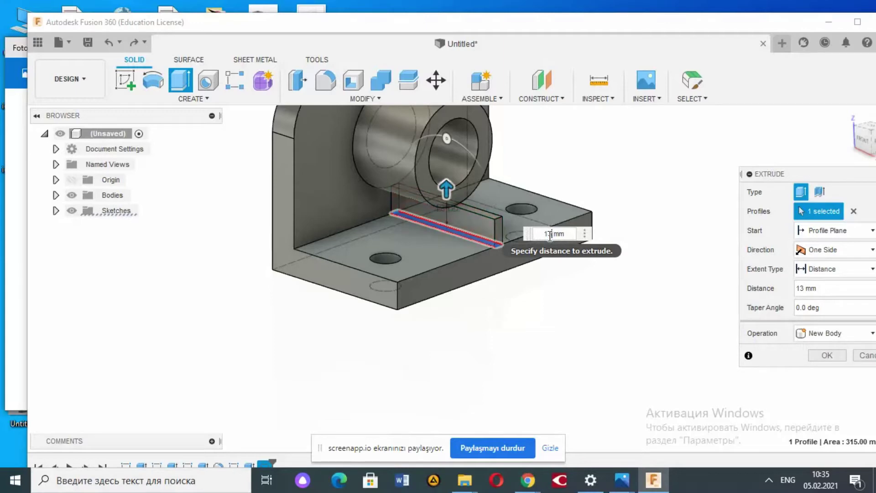
key(Return)
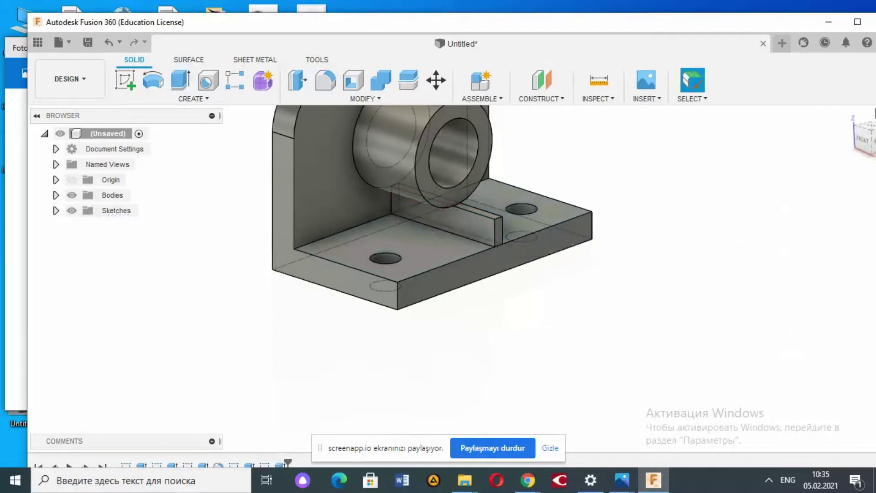
click(861, 145)
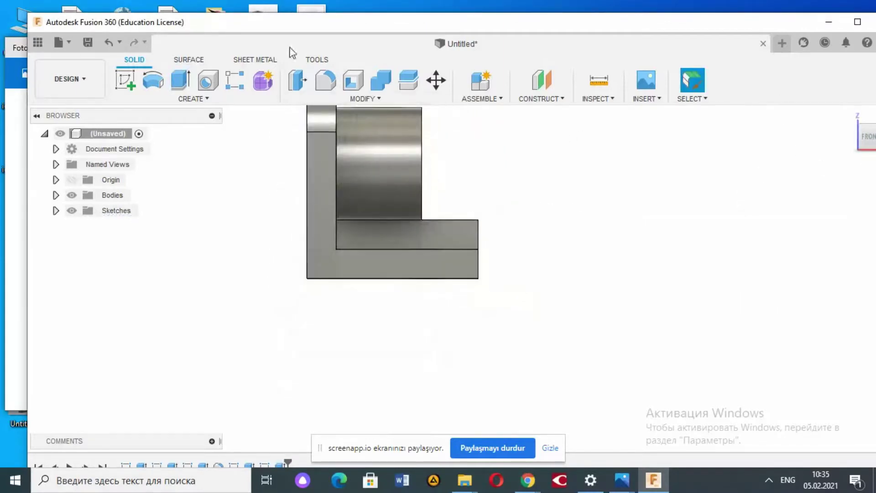
Sketch a diagonal line on the rib's side face from the boss to its front corner
click(119, 86)
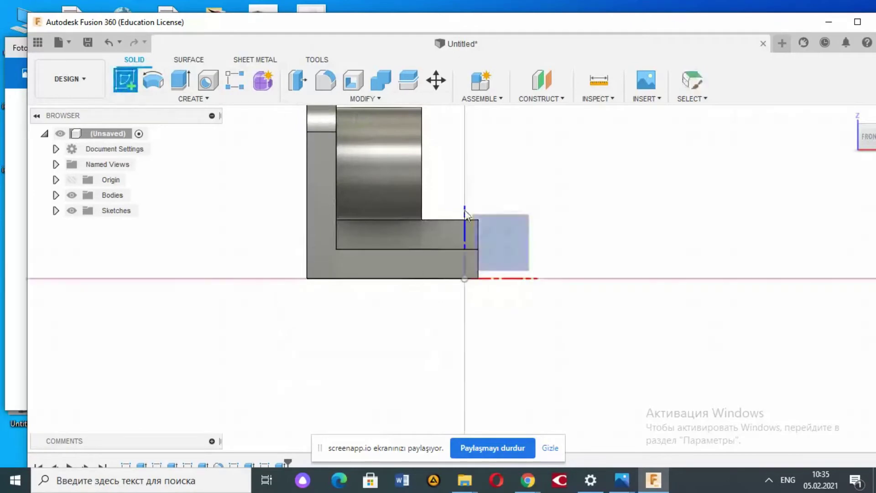
click(445, 245)
click(870, 143)
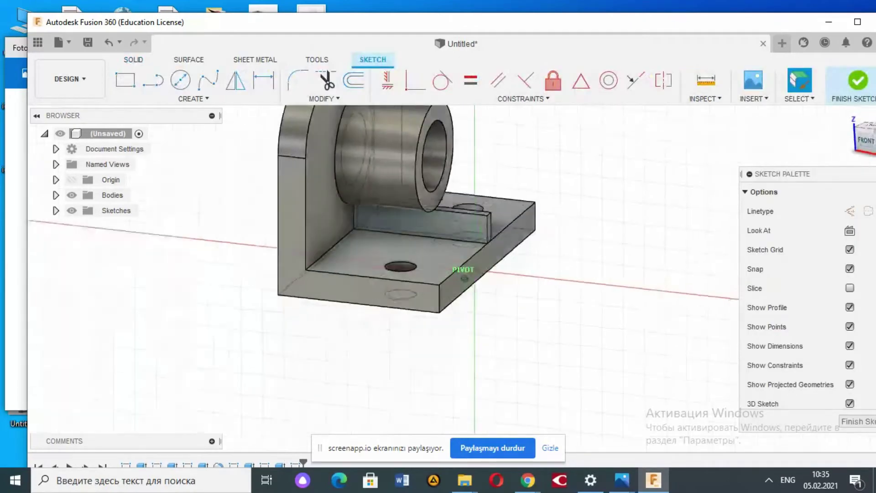
click(153, 80)
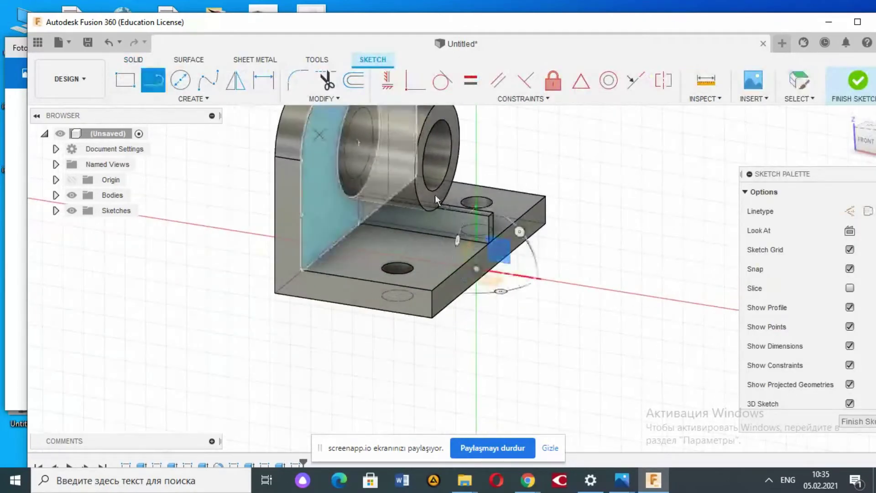
click(437, 209)
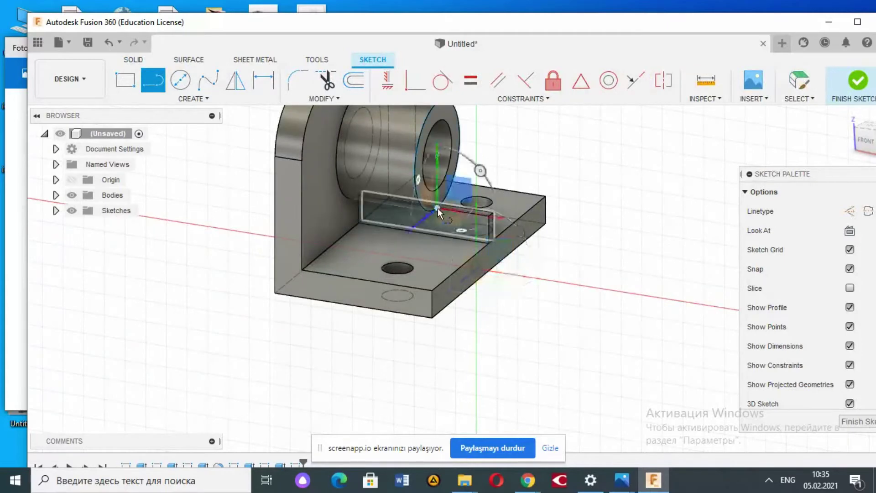
click(489, 244)
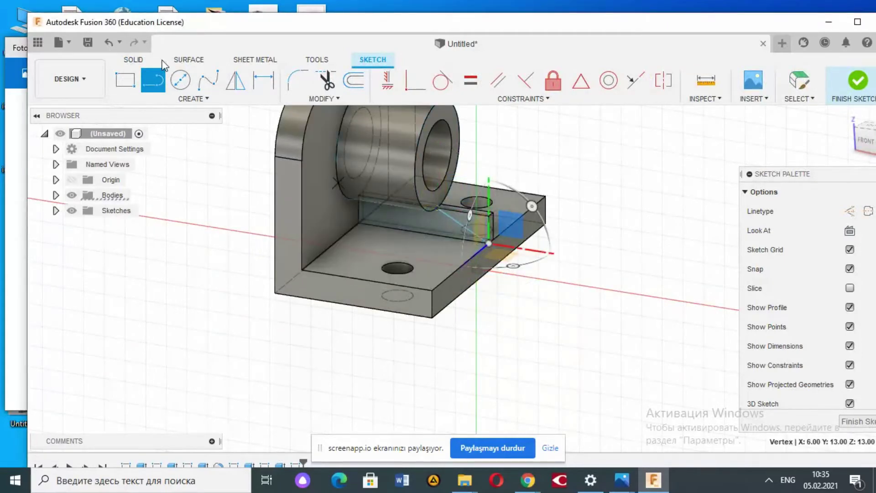
click(136, 61)
Cut away the rib's triangular corner and extrude the remaining sloped profile 5 mm
click(181, 80)
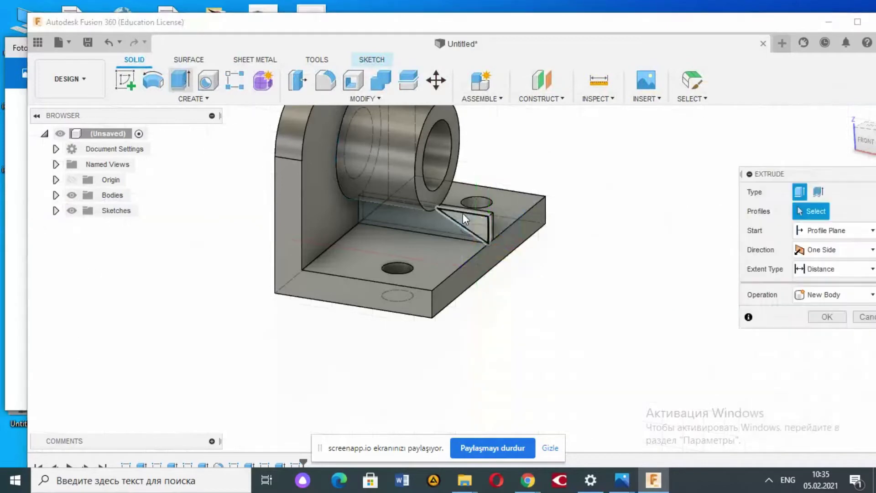
click(465, 219)
mouse_move(464, 228)
mouse_down()
mouse_move(518, 176)
mouse_move(515, 182)
mouse_up()
key(Return)
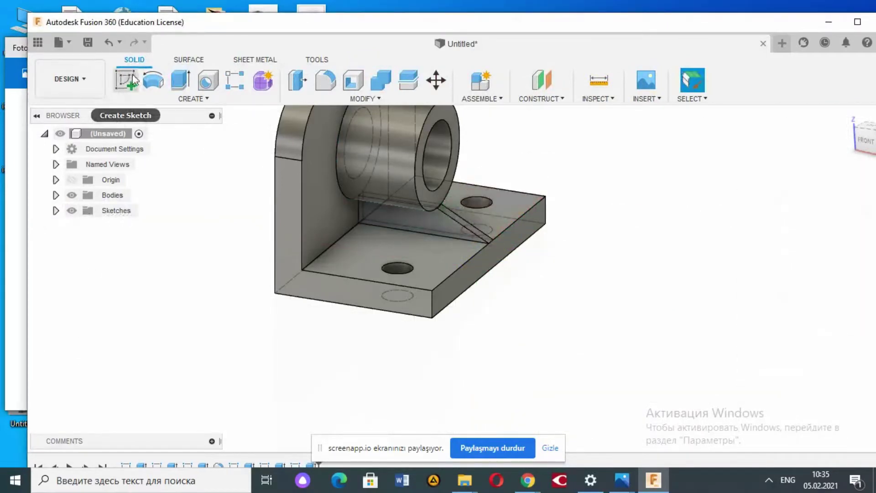
click(190, 78)
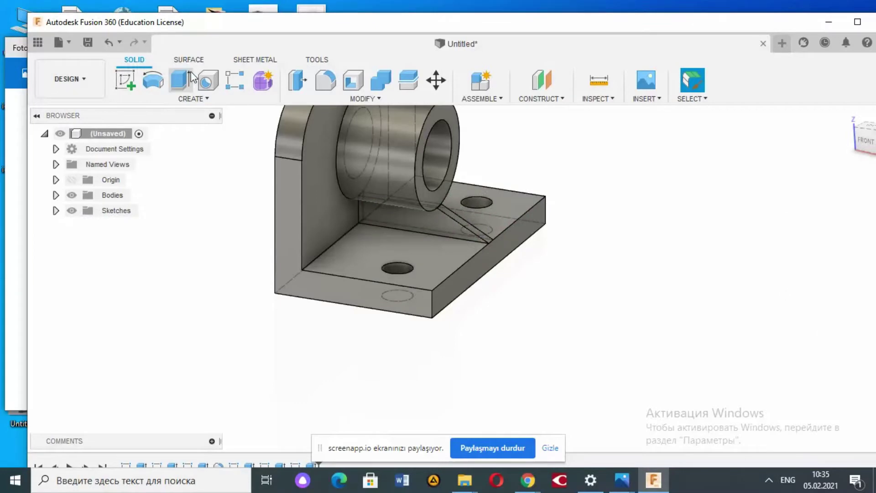
click(415, 215)
text(5)
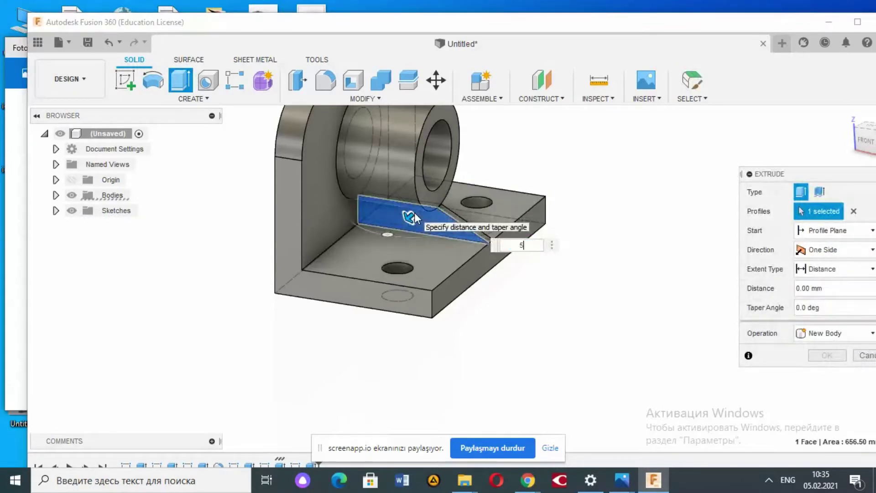
key(Return)
mouse_move(864, 137)
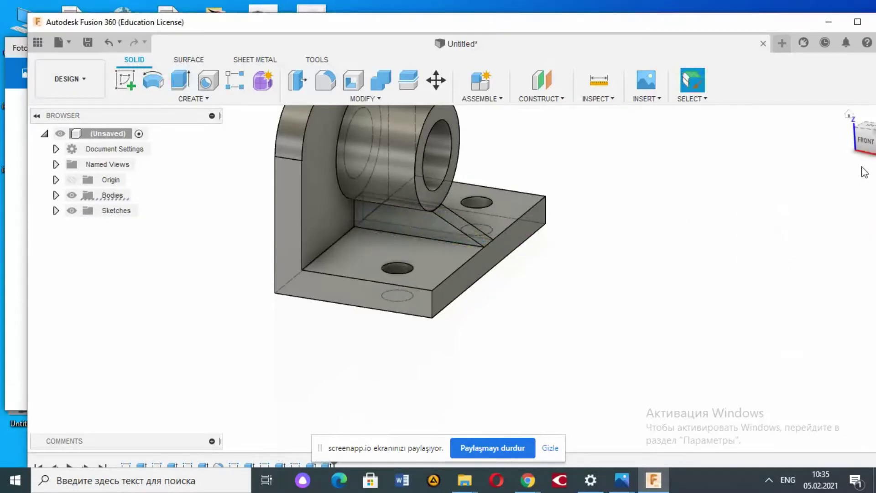
Orbit and pan to re-centre the sloped rib in the view
drag(872, 154, 875, 151)
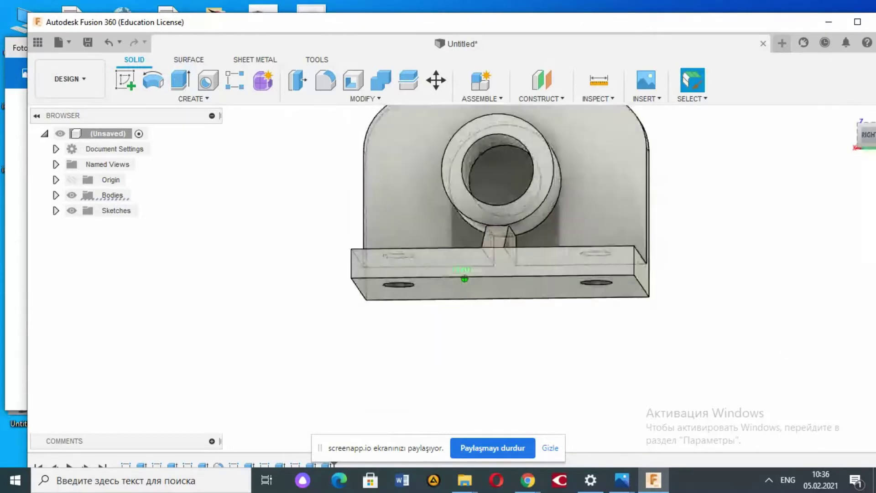
shift+middle_drag(425, 410, 466, 419)
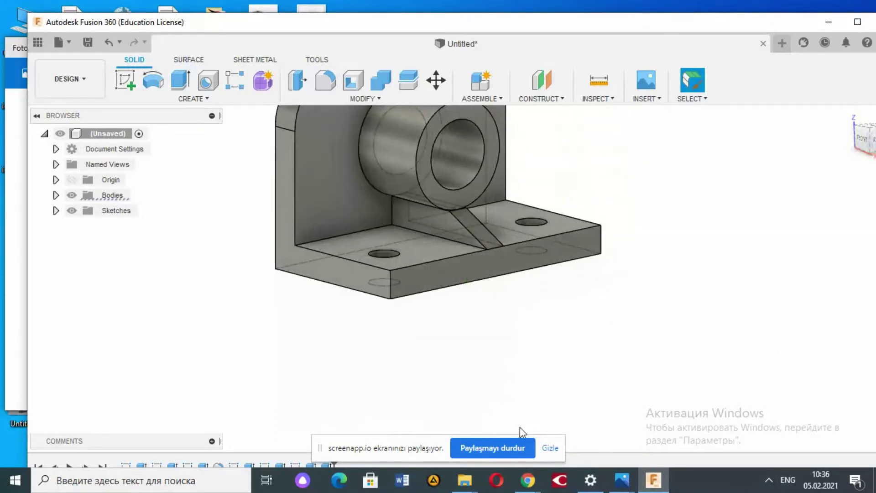
drag(413, 455, 673, 448)
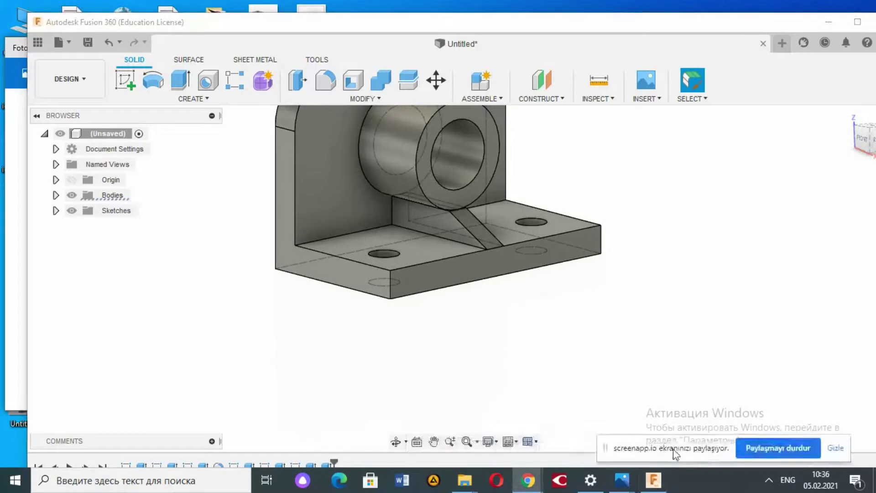
click(434, 441)
drag(505, 286, 514, 375)
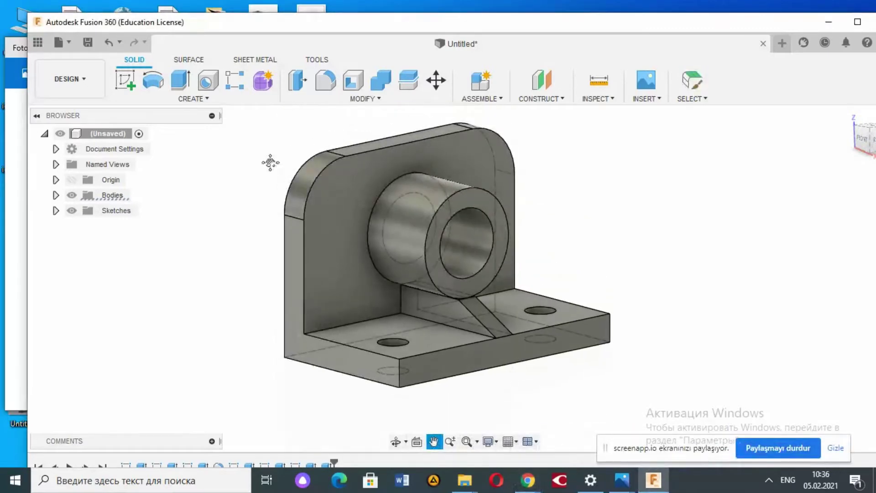
click(17, 201)
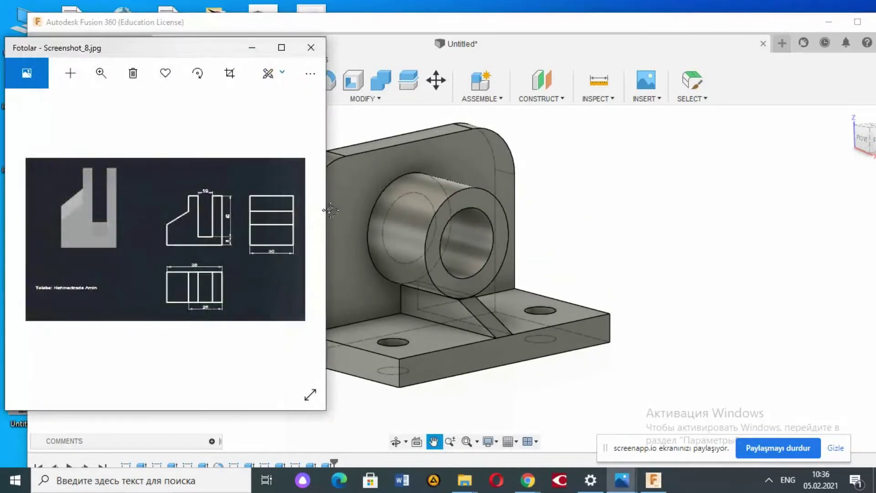
Page through the Photos reference images to large.png, then bring Fusion 360 back in front
key(alt+Tab)
click(15, 136)
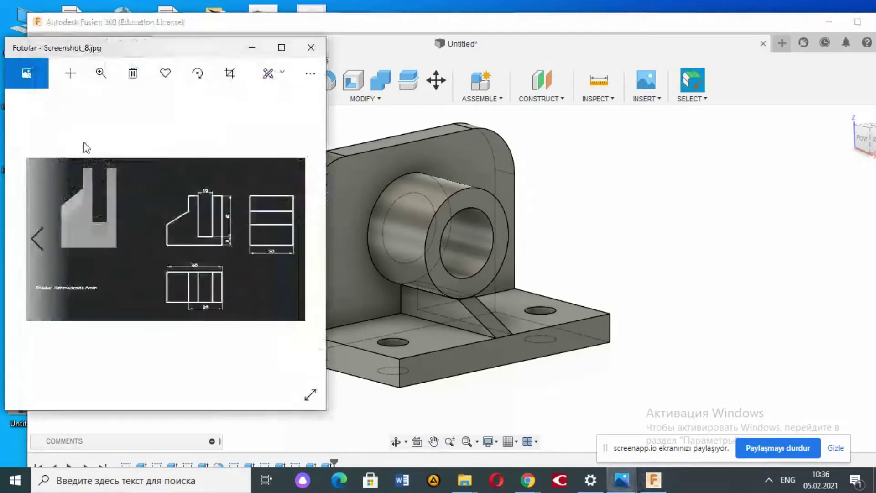
click(305, 241)
click(306, 241)
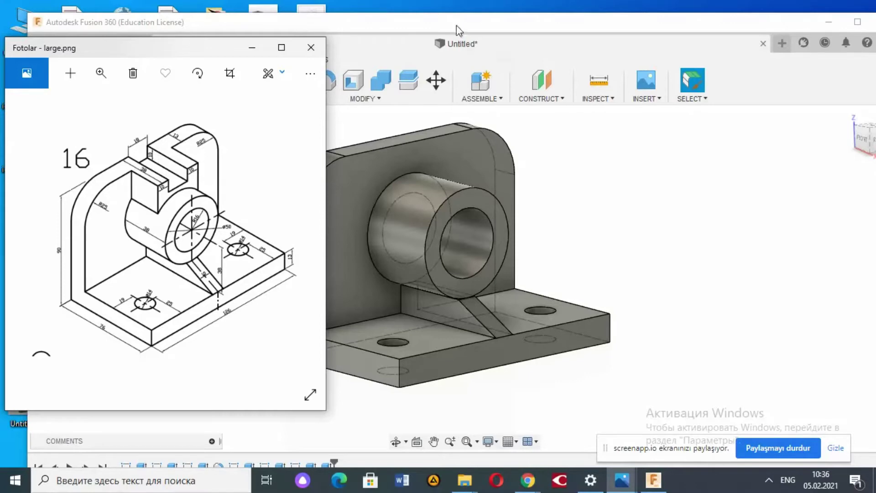
drag(457, 26, 650, 36)
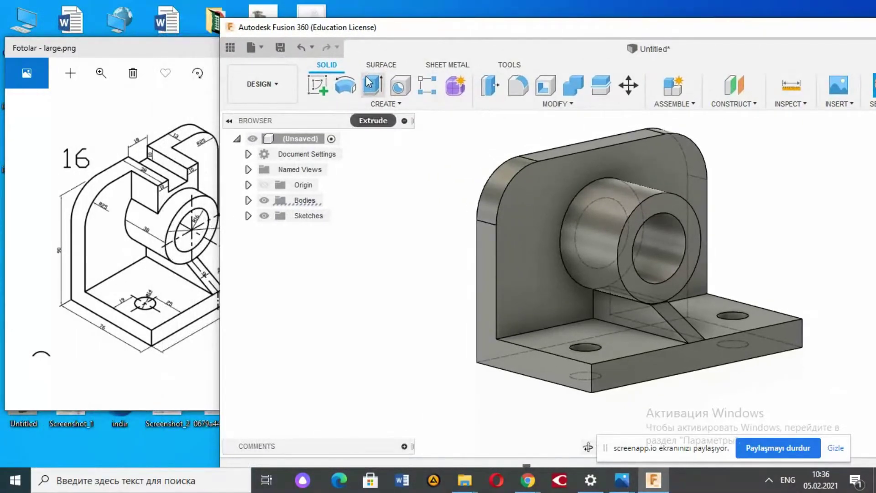
Sketch a 10 × 8 mm rectangle on the back plate's face at its top edge
click(318, 84)
click(559, 166)
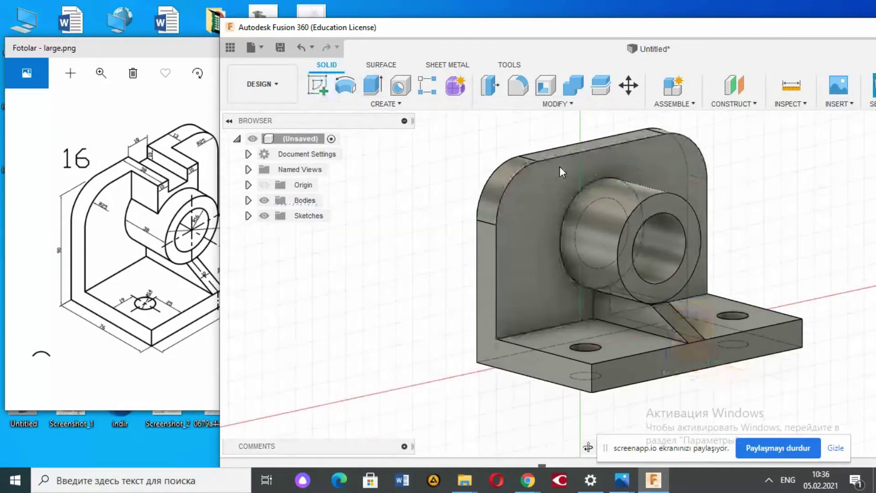
click(322, 78)
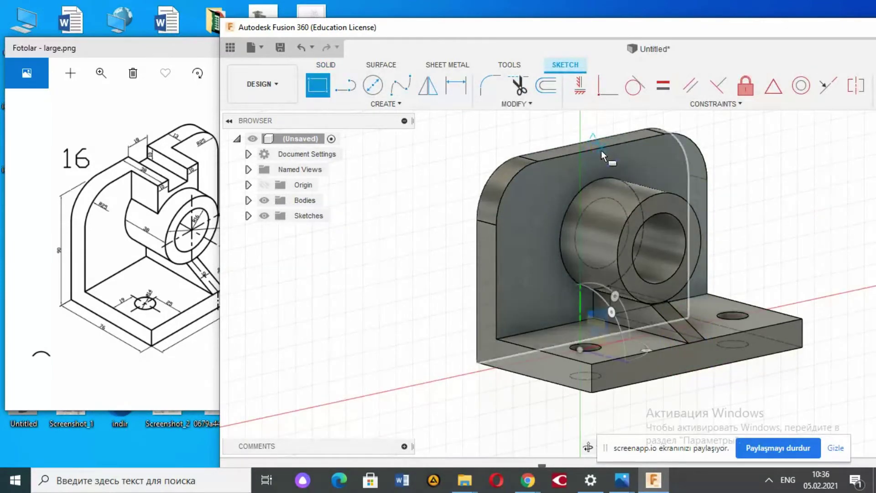
click(603, 148)
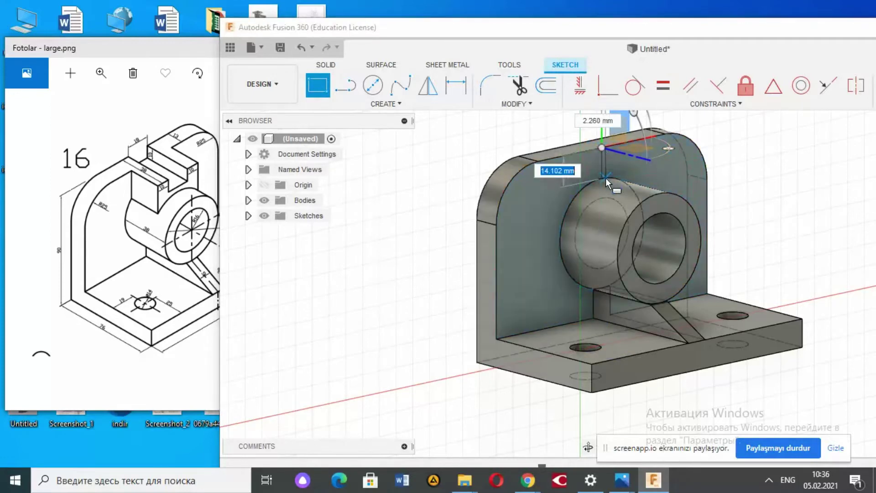
text(10)
key(Tab)
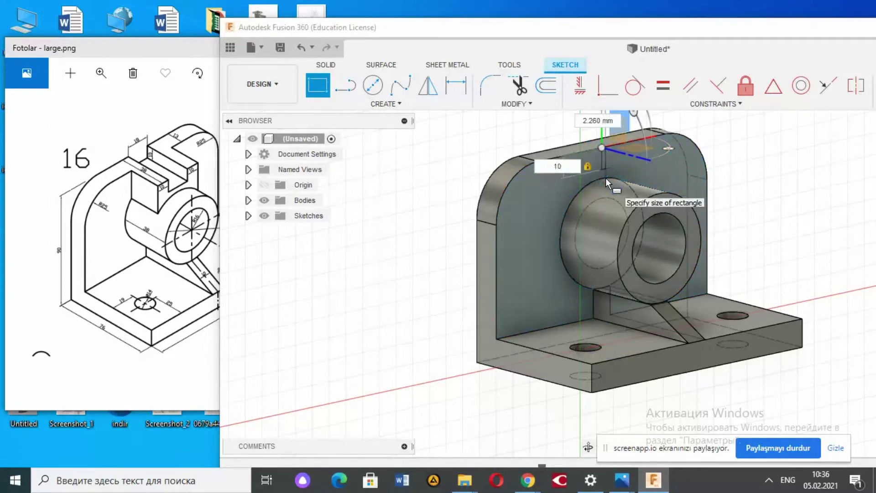
key(Tab)
text(8)
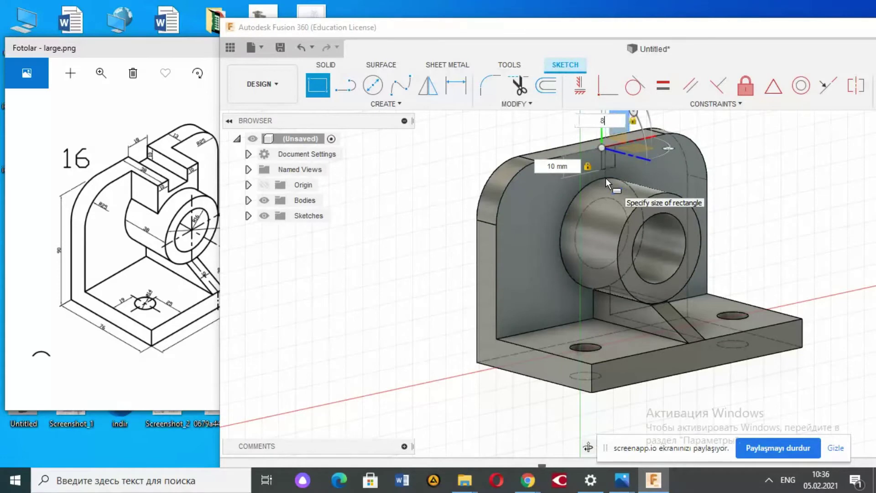
key(Return)
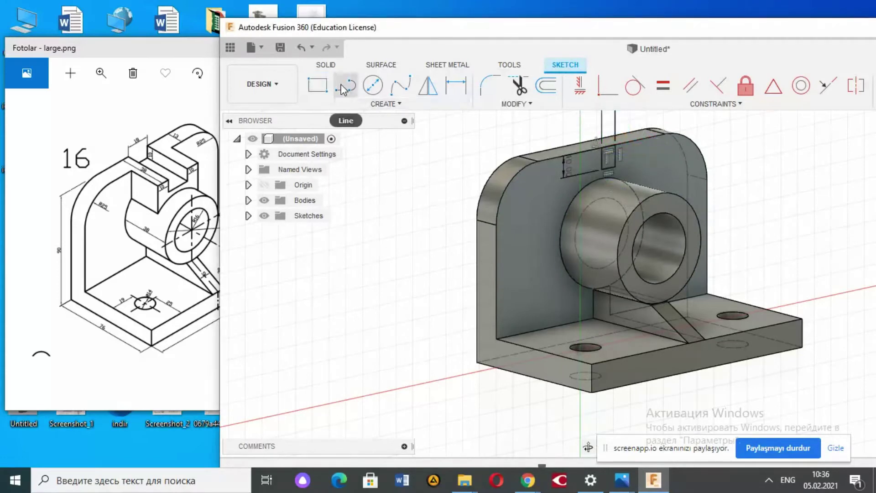
Extrude the small rectangle 40 mm into the back plate as a cut
click(324, 65)
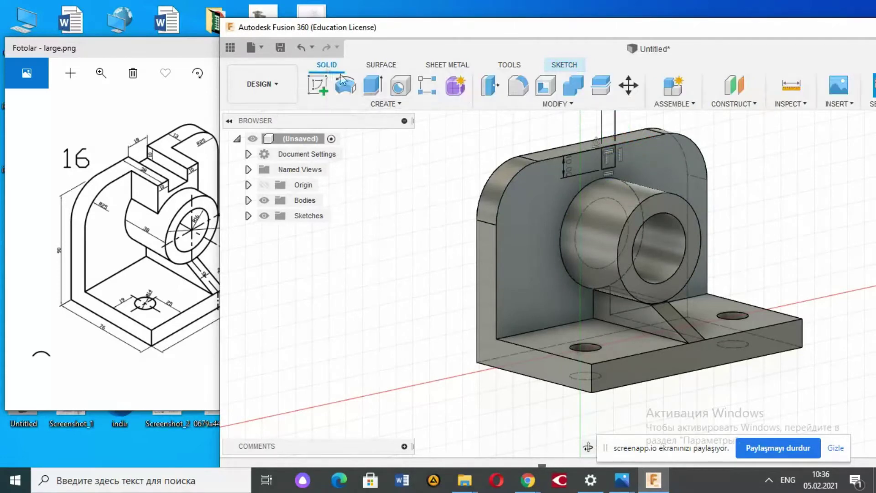
click(374, 89)
click(604, 160)
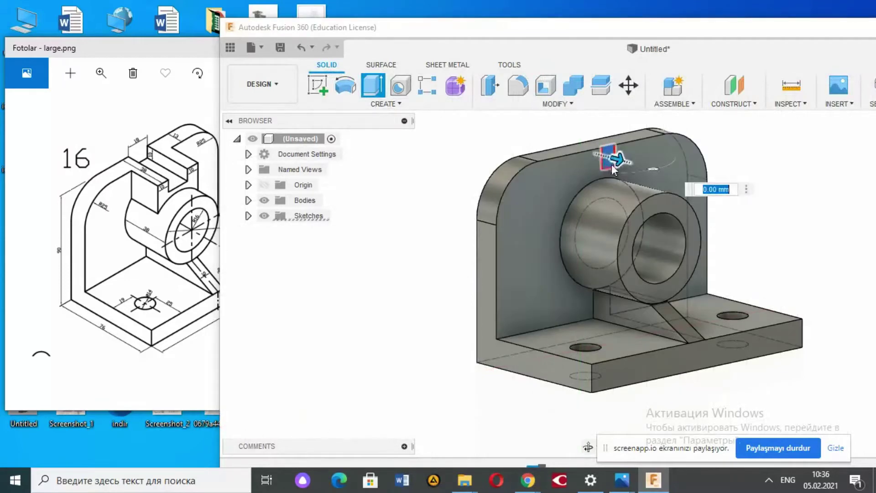
drag(614, 161, 545, 142)
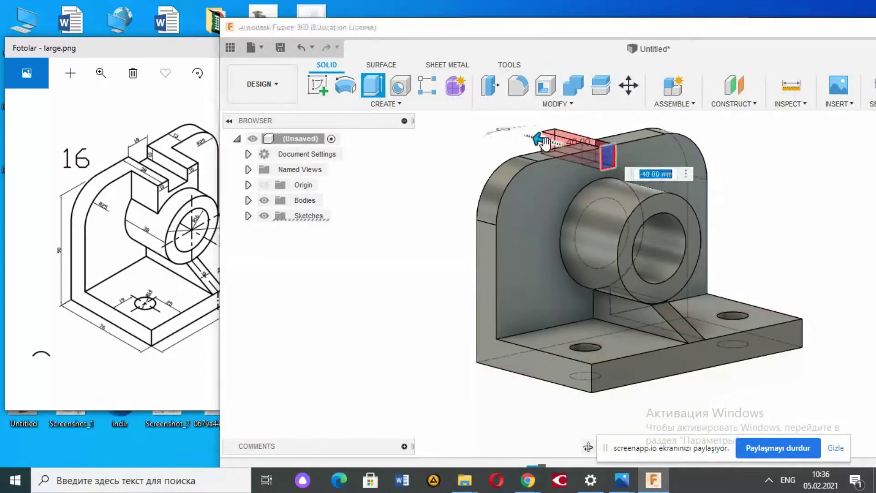
key(Return)
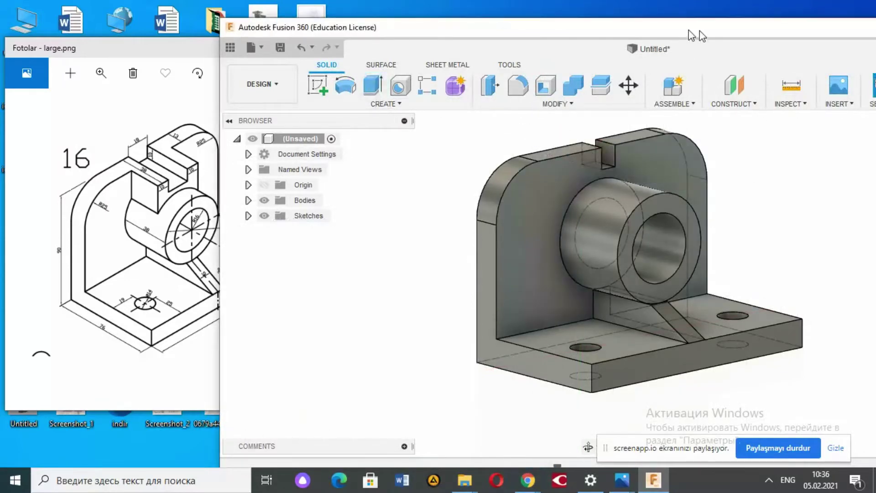
drag(691, 35, 480, 61)
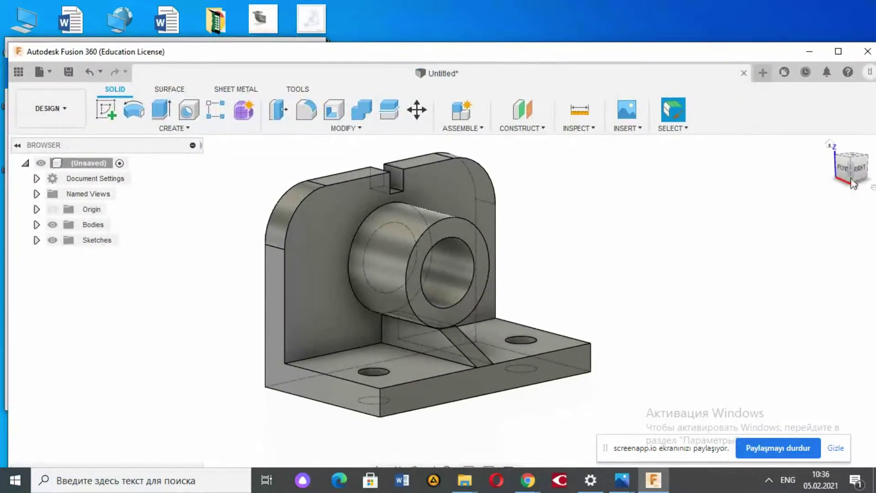
Start a new sketch on the back plate face and reposition the view for drawing
shift+middle_drag(447, 299, 320, 299)
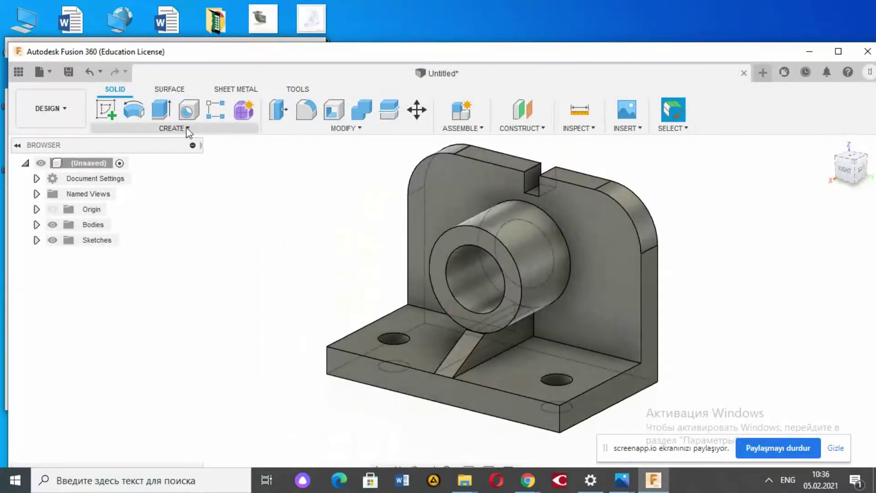
click(161, 110)
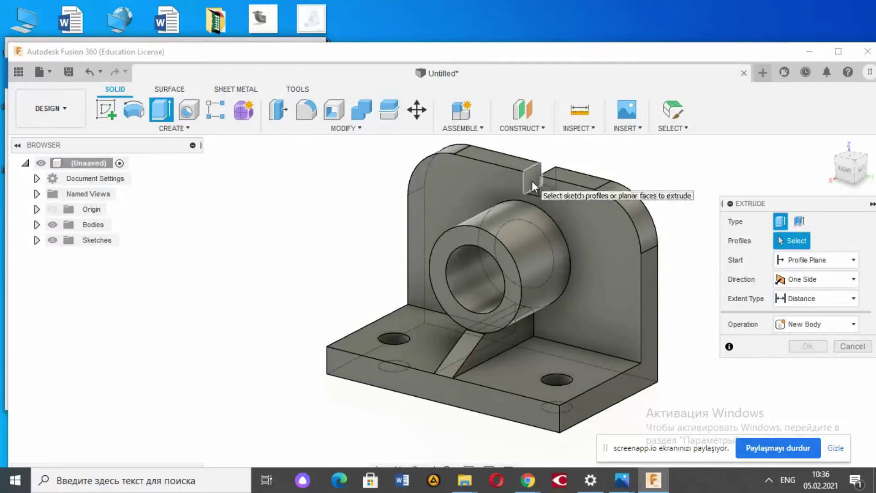
key(Escape)
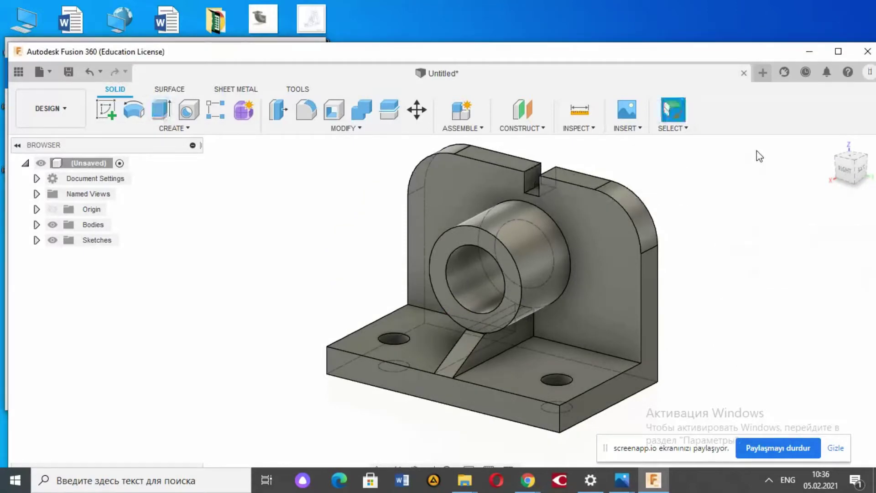
click(598, 188)
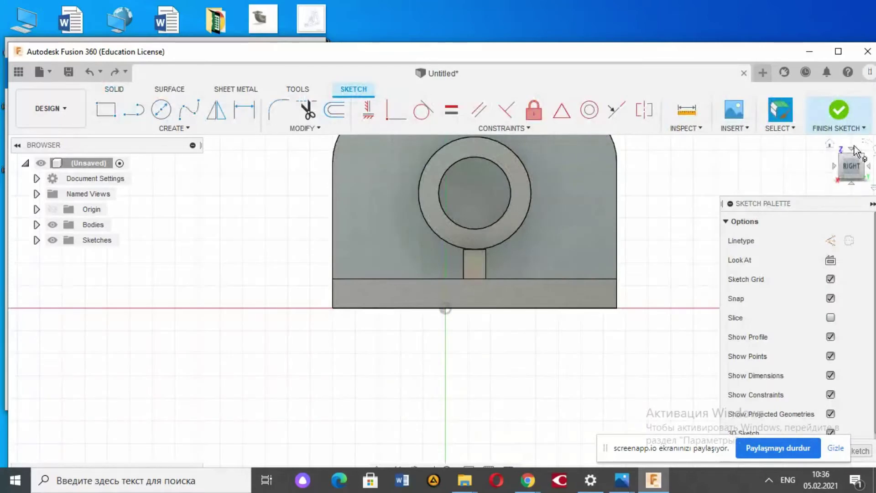
click(851, 165)
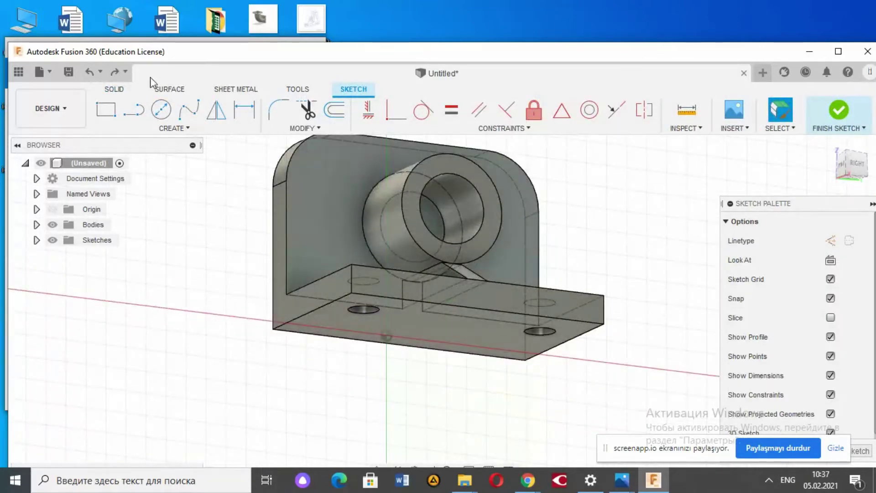
click(106, 109)
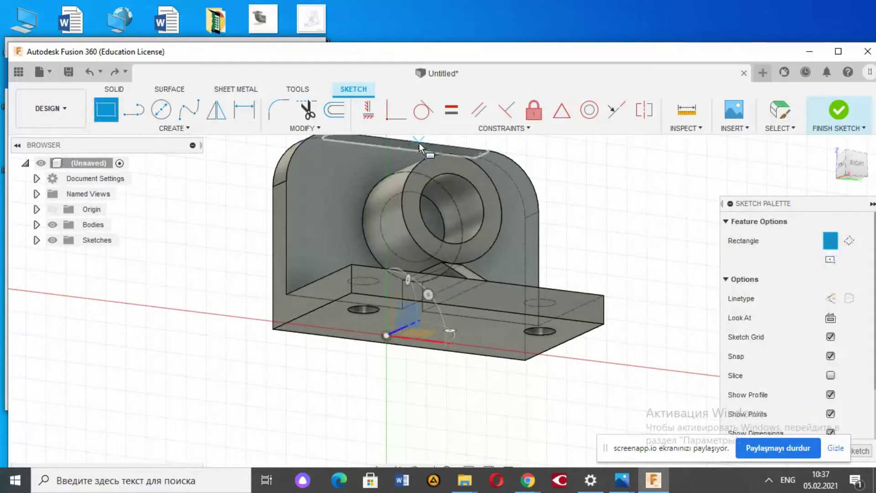
click(412, 142)
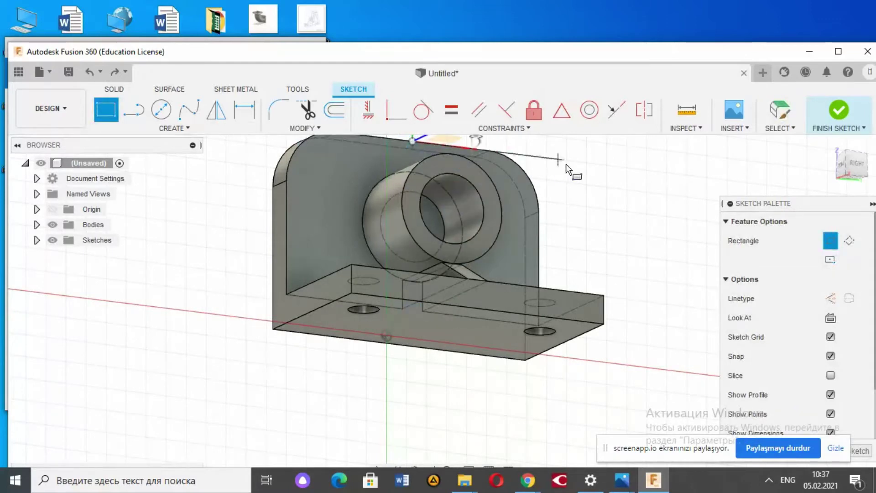
click(850, 172)
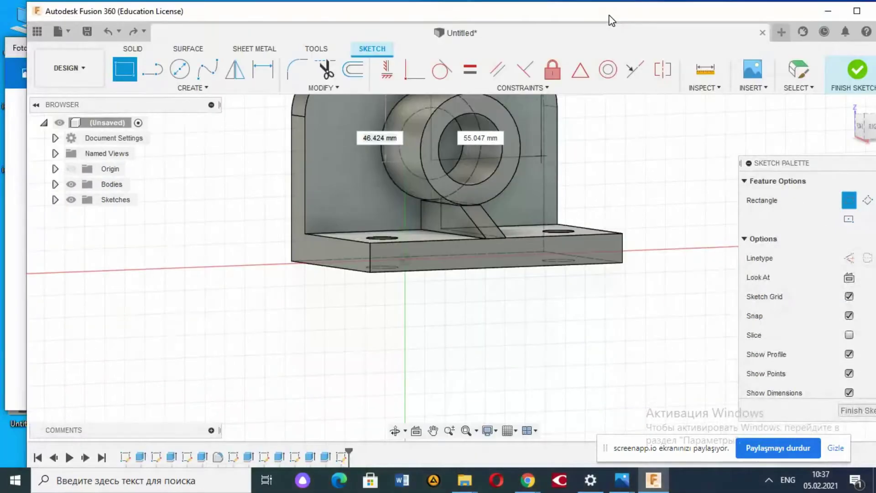
key(Escape)
click(433, 430)
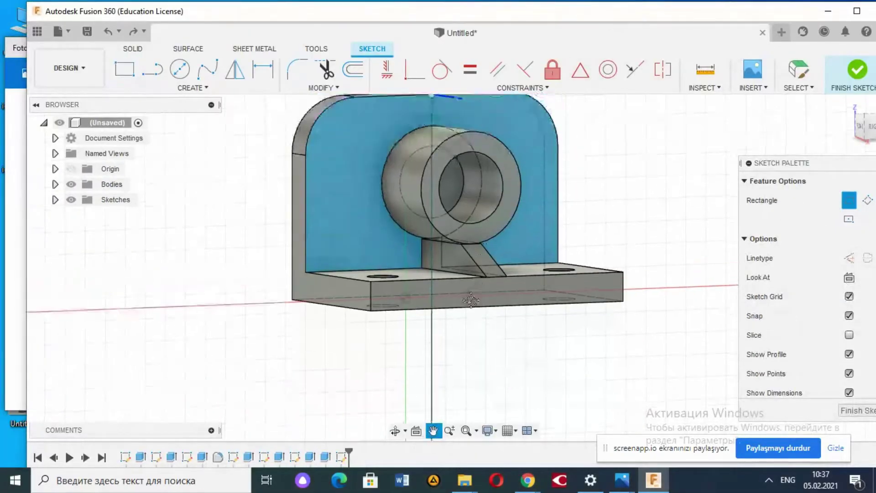
drag(474, 283, 468, 313)
Draw a 10 × 9 mm rectangle starting from the plate's top edge
key(r)
click(421, 169)
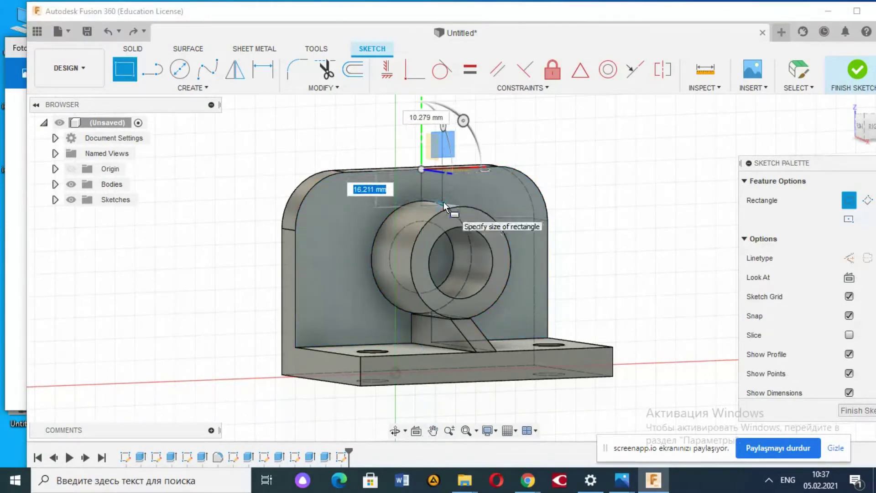
text(10)
key(Tab)
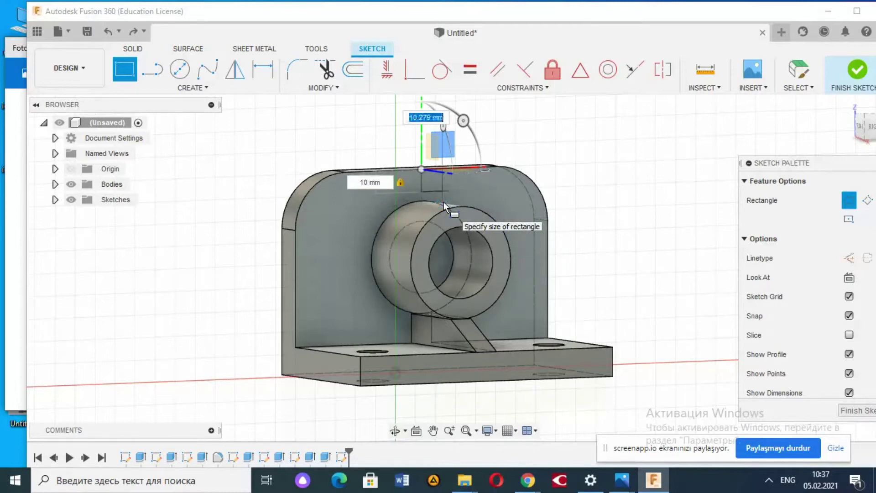
text(9)
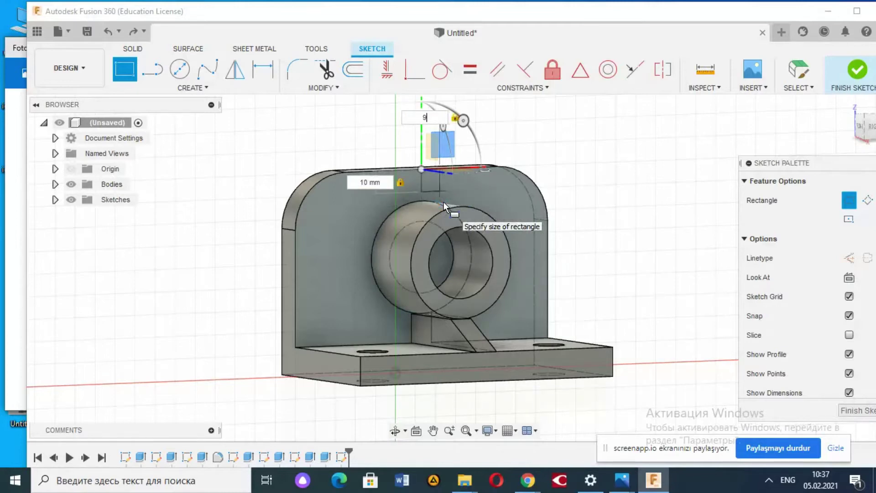
key(Return)
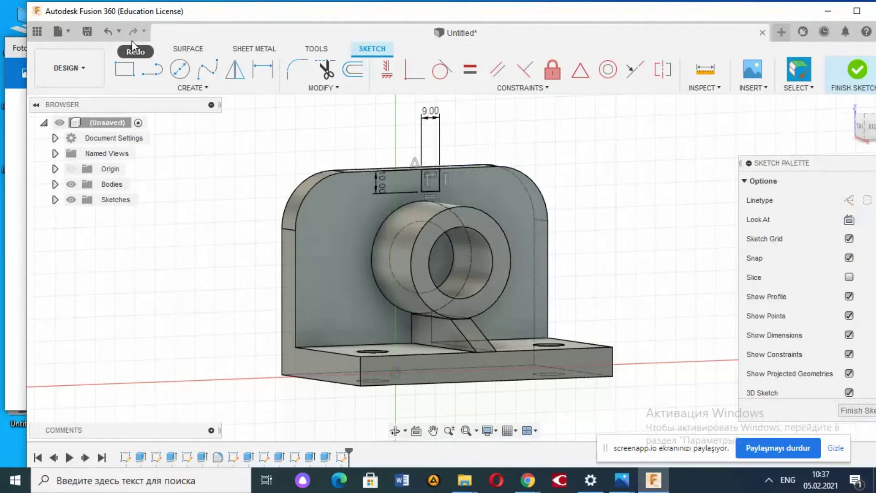
Cut the new rectangle 110 mm back through the part as a slot
click(133, 49)
click(179, 69)
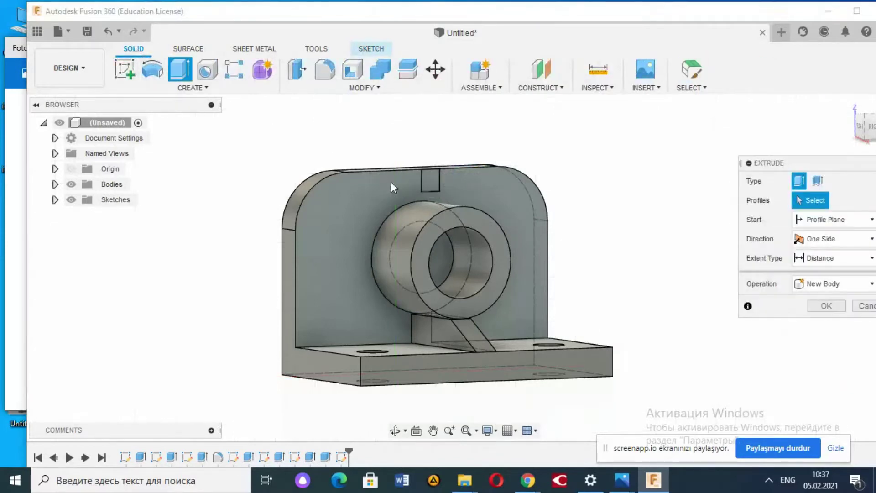
click(432, 178)
drag(434, 186, 327, 160)
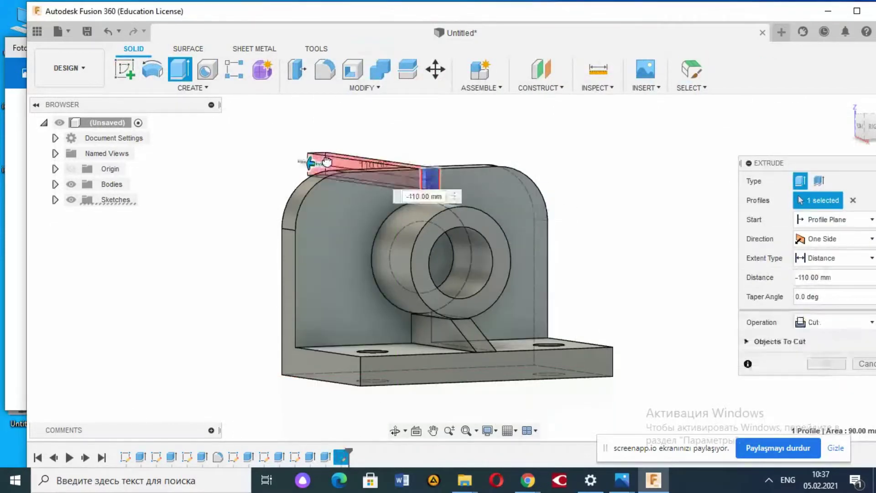
key(Return)
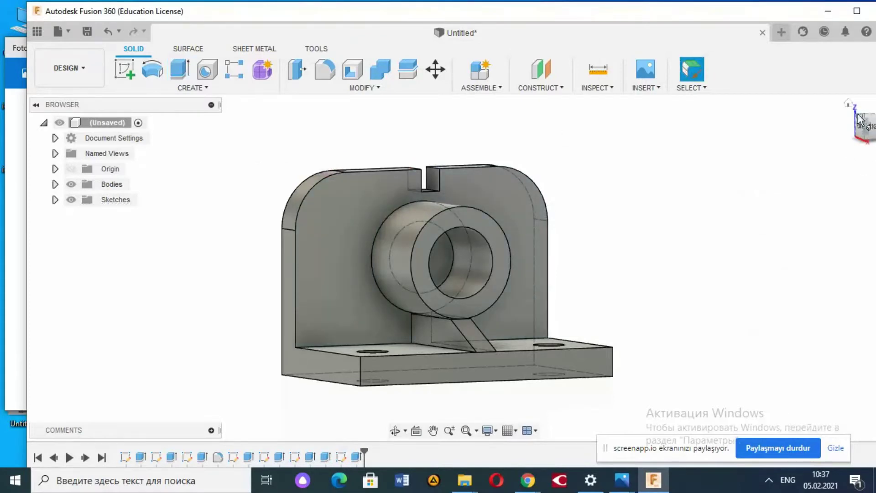
shift+middle_drag(461, 256, 460, 262)
Cut the slot floor -9 mm deep, then compare the model against the reference drawing
click(180, 69)
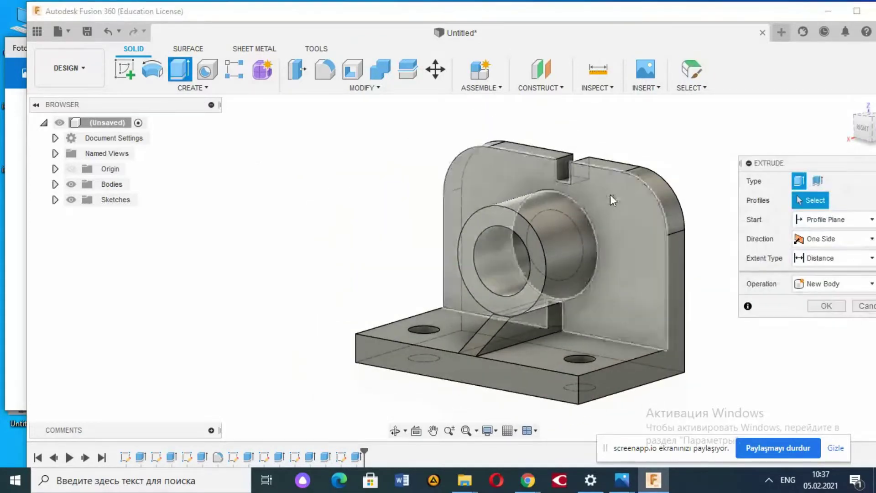
click(569, 174)
text(-9)
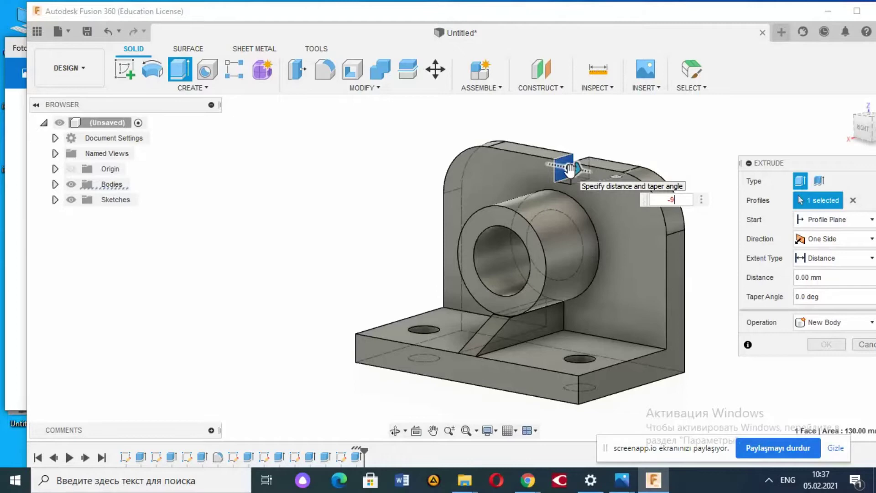
key(Return)
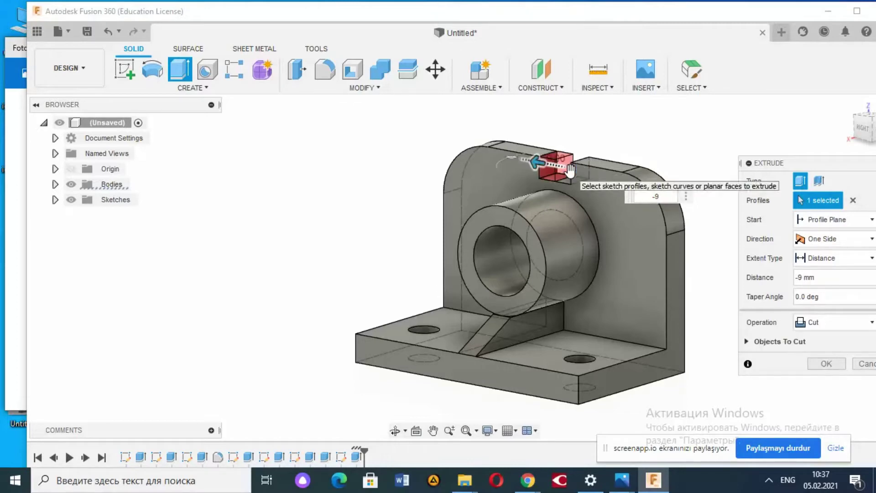
key(Return)
mouse_move(862, 125)
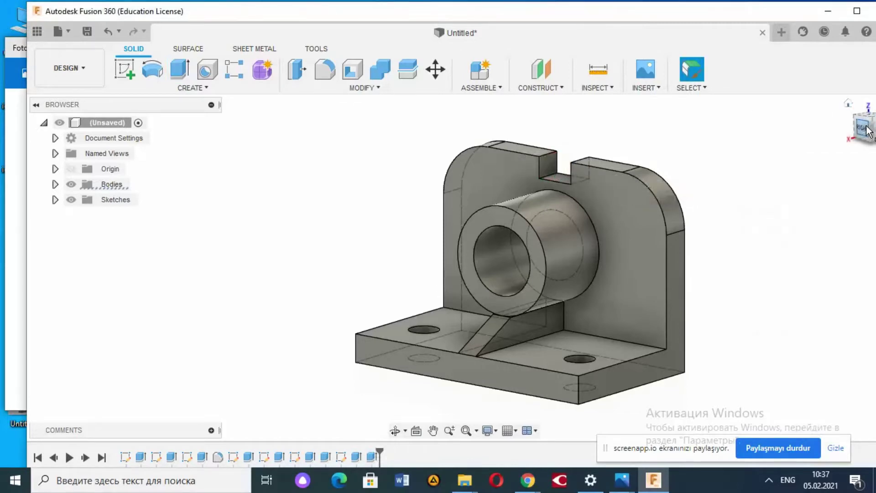
shift+middle_drag(460, 274, 388, 272)
click(17, 39)
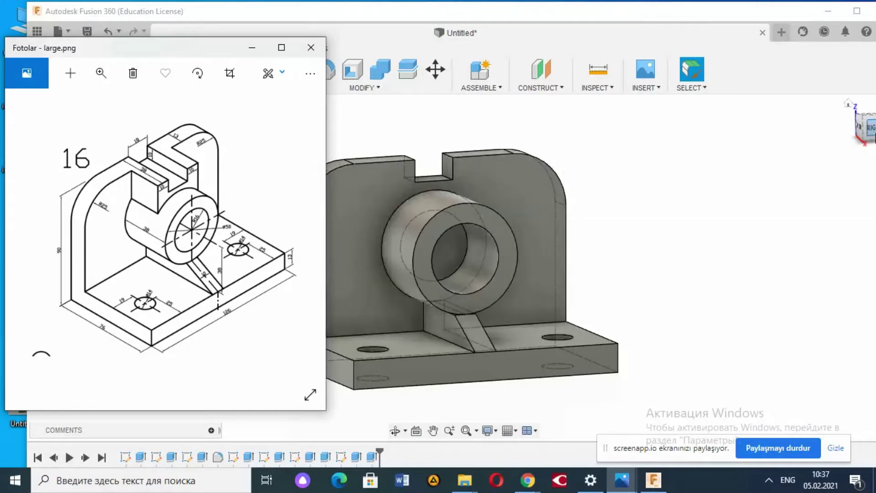
click(873, 137)
shift+middle_drag(869, 133, 849, 137)
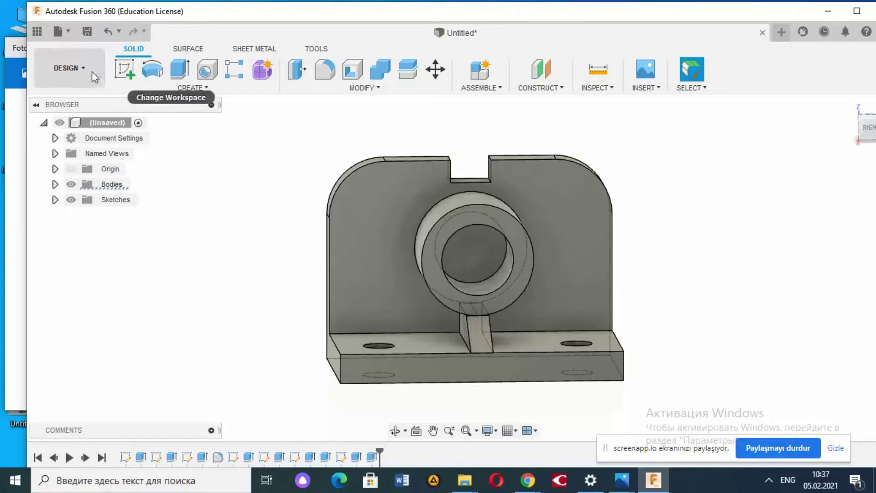
On the plate's front face, sketch a 10 mm wide rectangle from the left notch corner
click(124, 74)
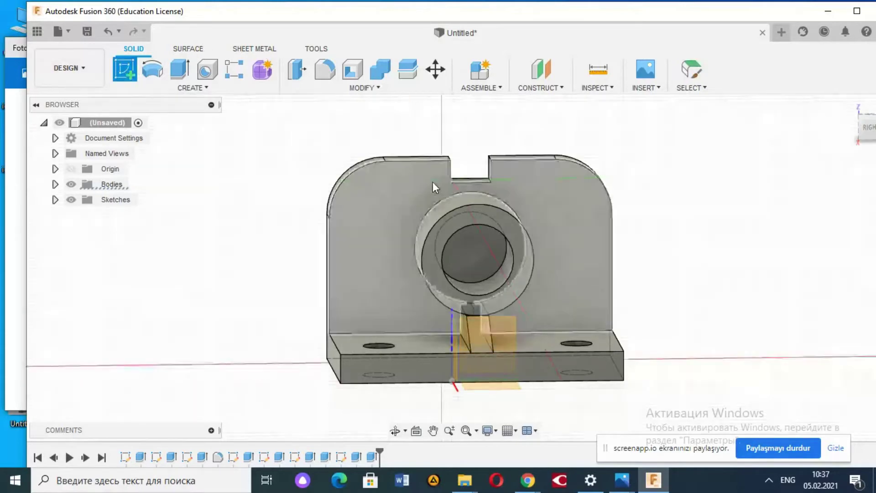
click(435, 188)
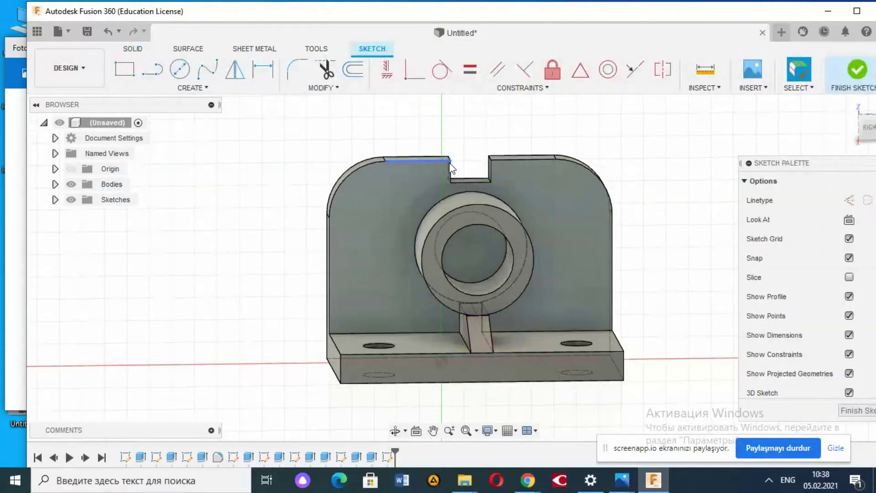
click(124, 69)
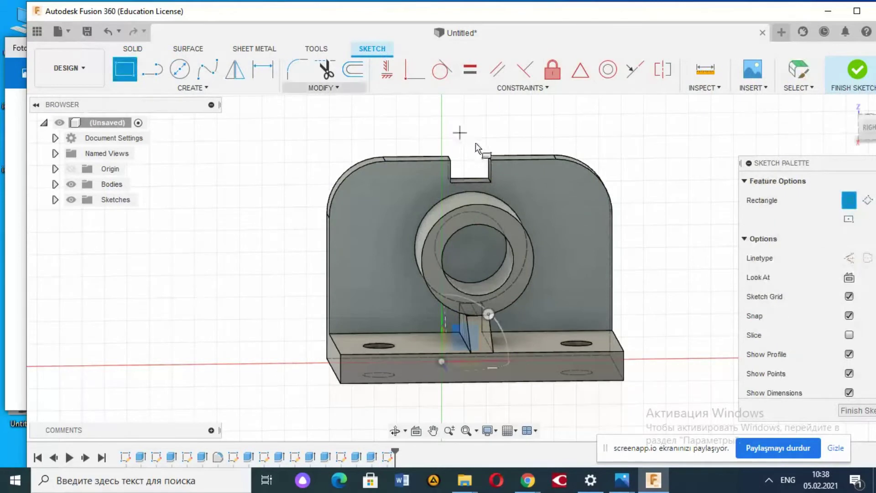
click(451, 161)
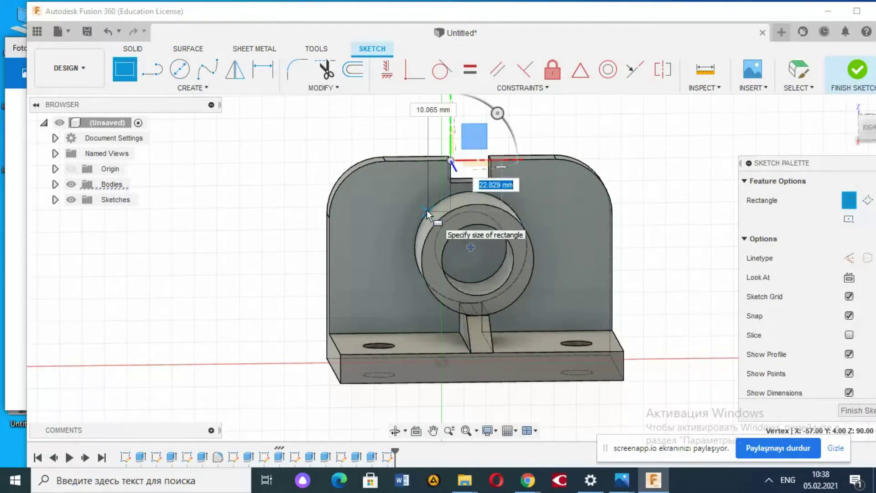
key(Tab)
text(10)
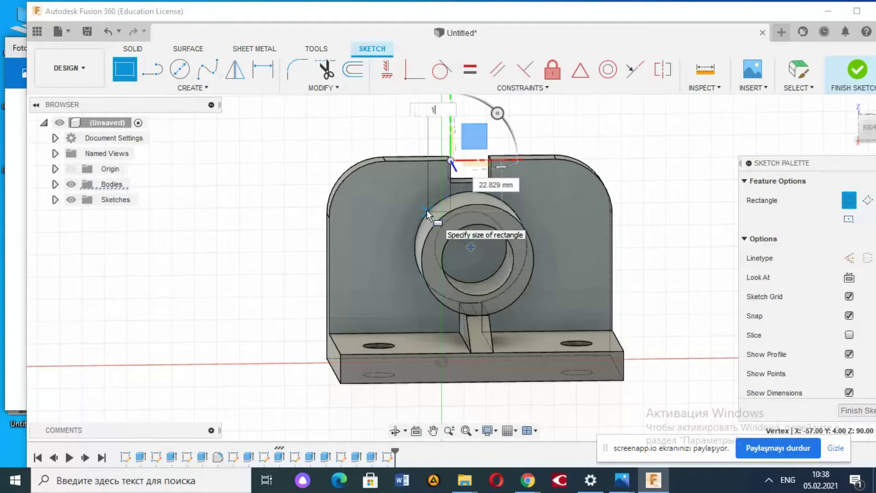
key(Tab)
key(Tab)
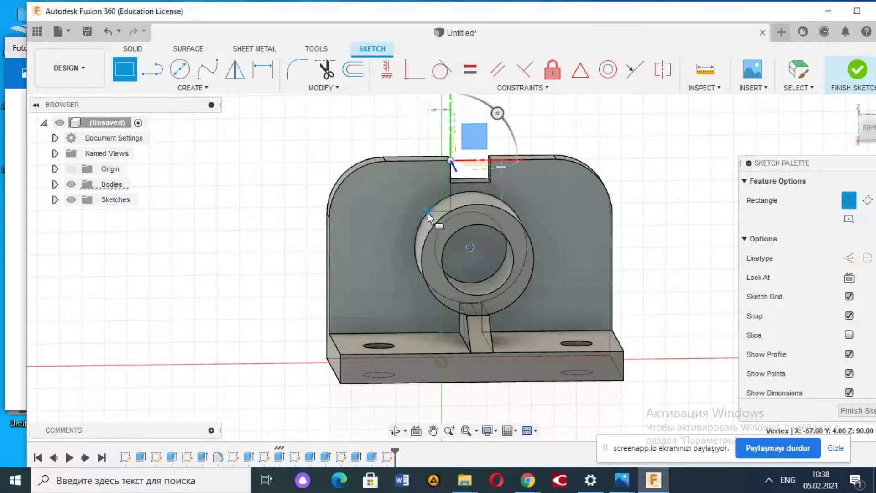
click(428, 213)
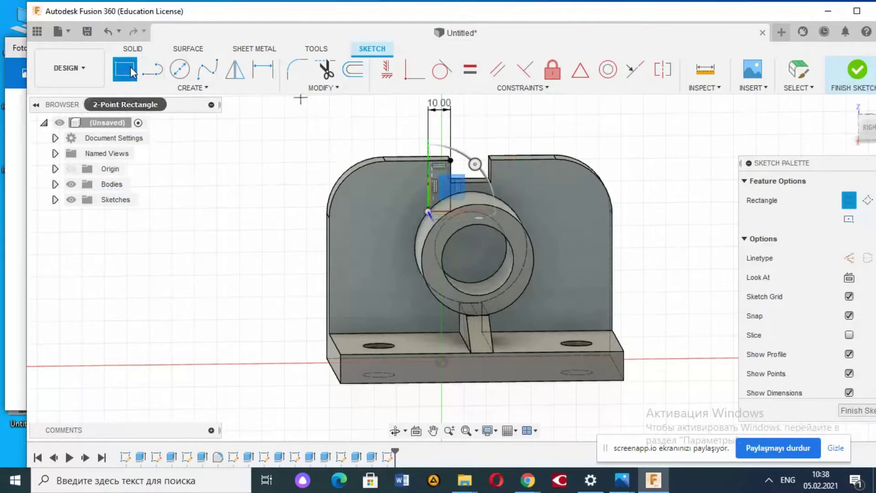
Add a second 10 mm wide rectangle at the right notch corner and finish the sketch
click(492, 160)
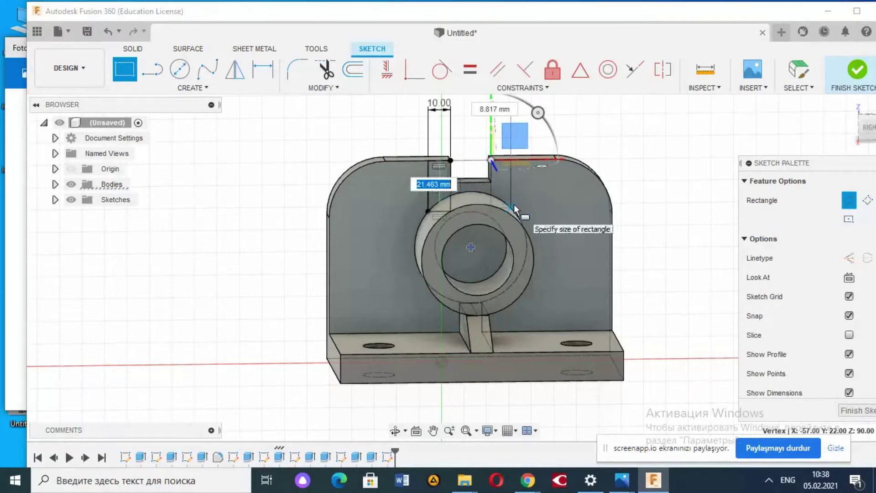
text(10)
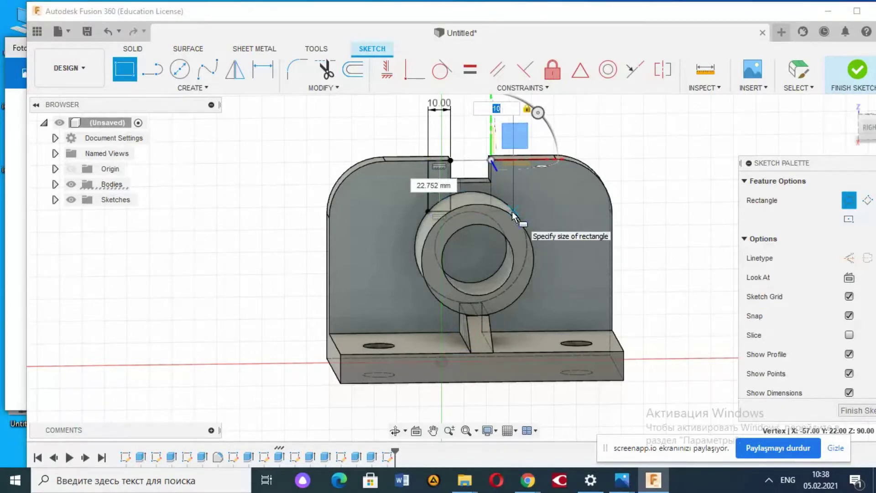
click(513, 212)
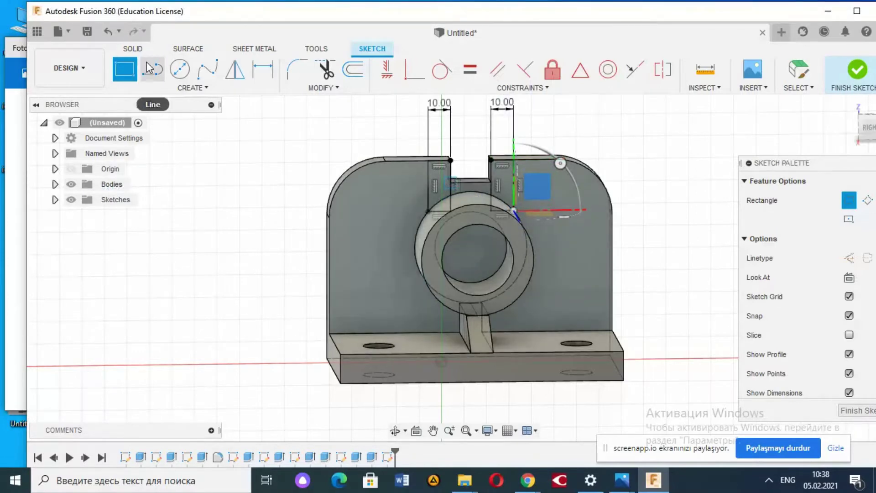
click(133, 49)
Extrude both rectangle profiles beside the notch 25 mm, checking the reference drawing
click(180, 70)
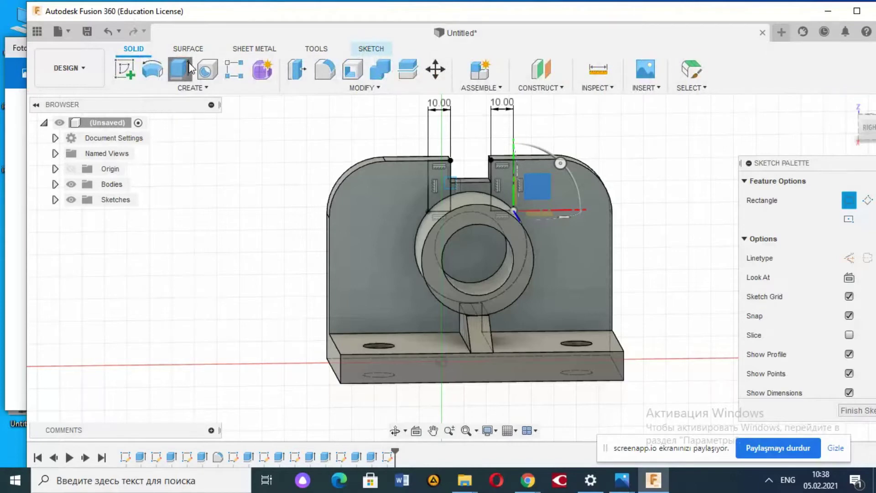
click(438, 194)
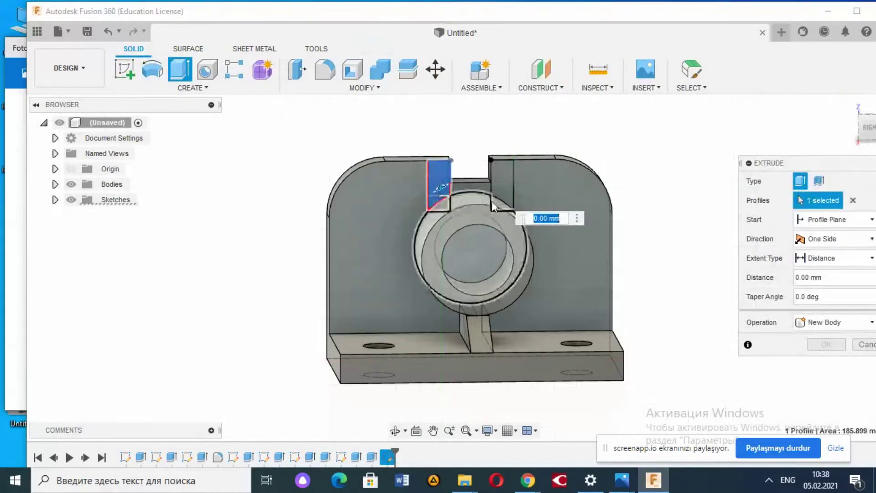
click(511, 194)
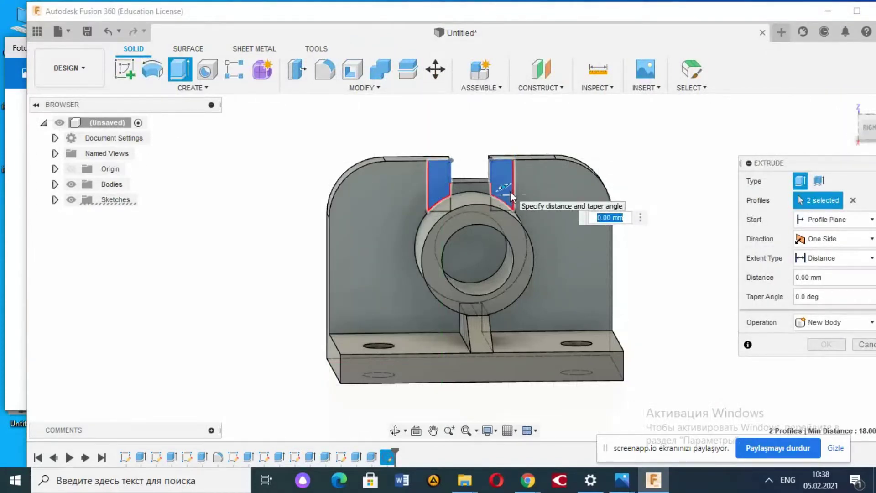
click(20, 55)
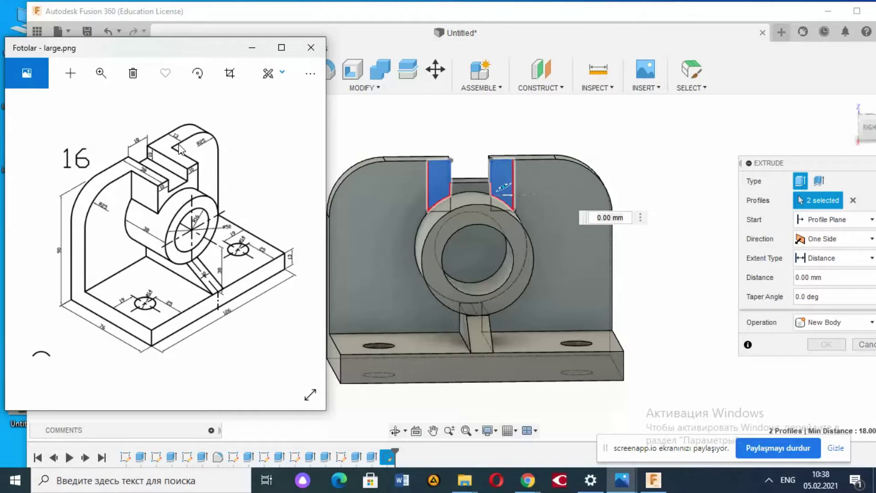
click(602, 218)
text(20)
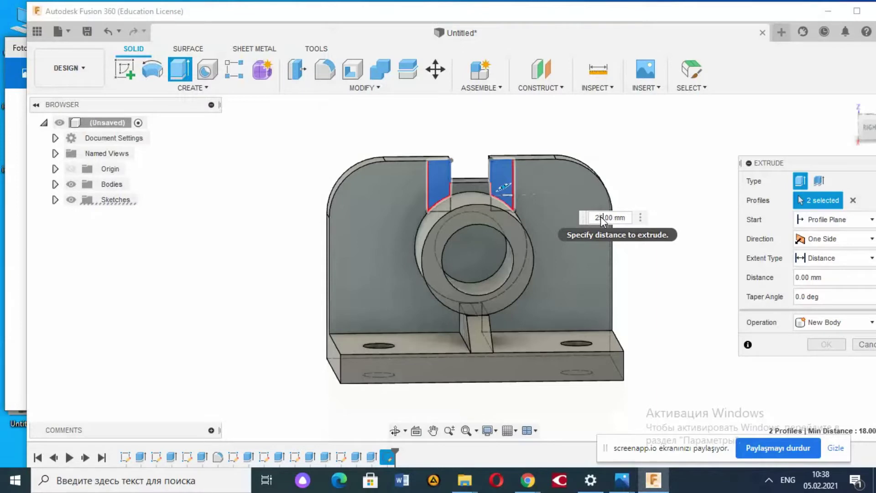
key(Return)
key(Return)
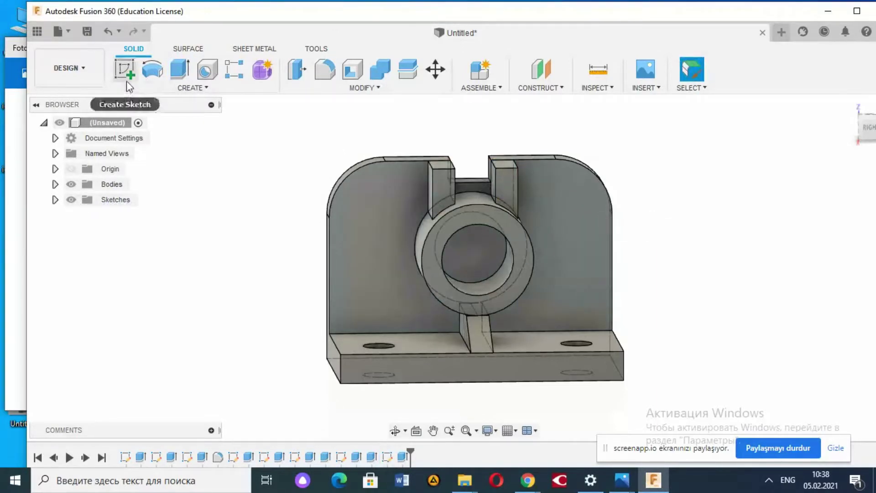
Extrude the face between the two walls 18 mm as a joined block
click(179, 69)
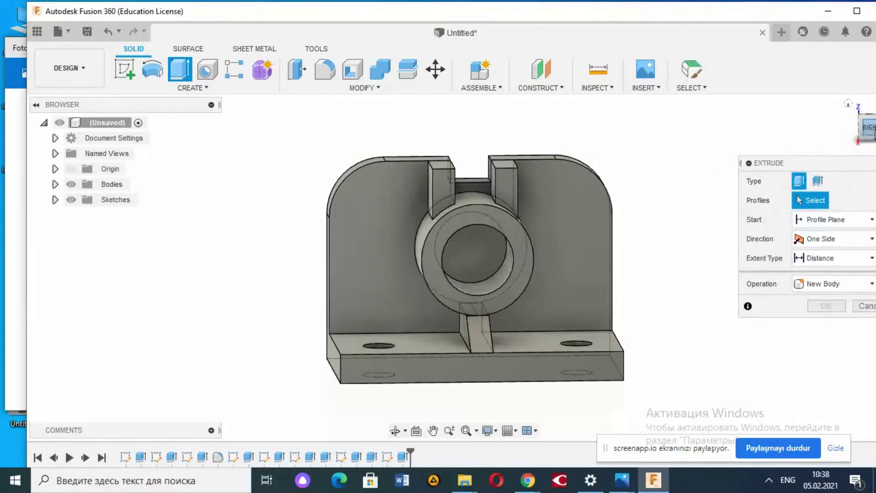
click(870, 128)
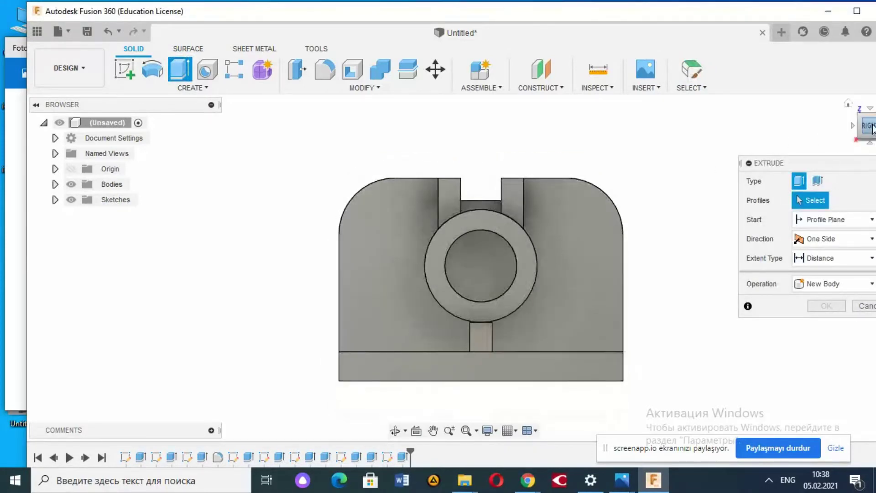
click(848, 104)
shift+middle_drag(463, 267, 438, 256)
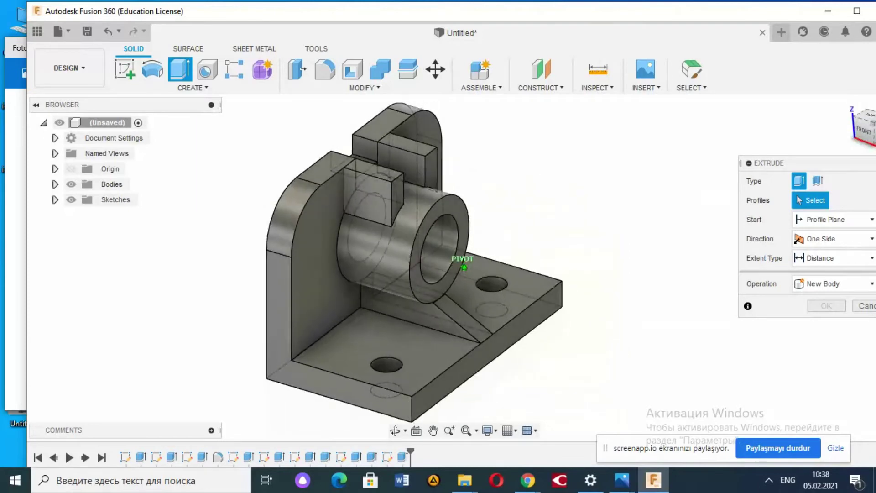
click(410, 170)
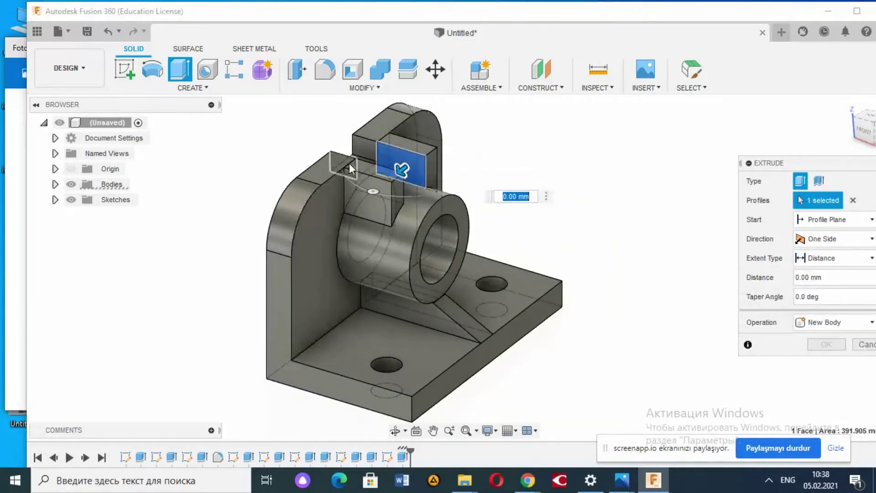
text(18)
key(Return)
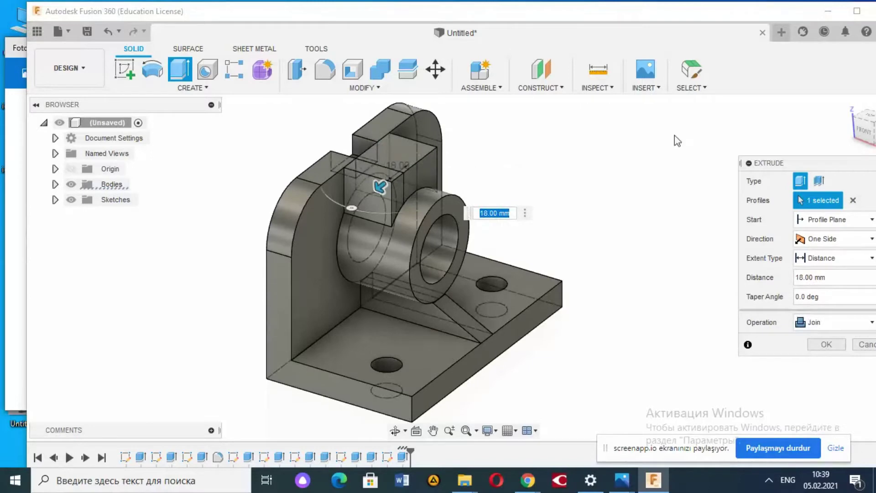
key(Return)
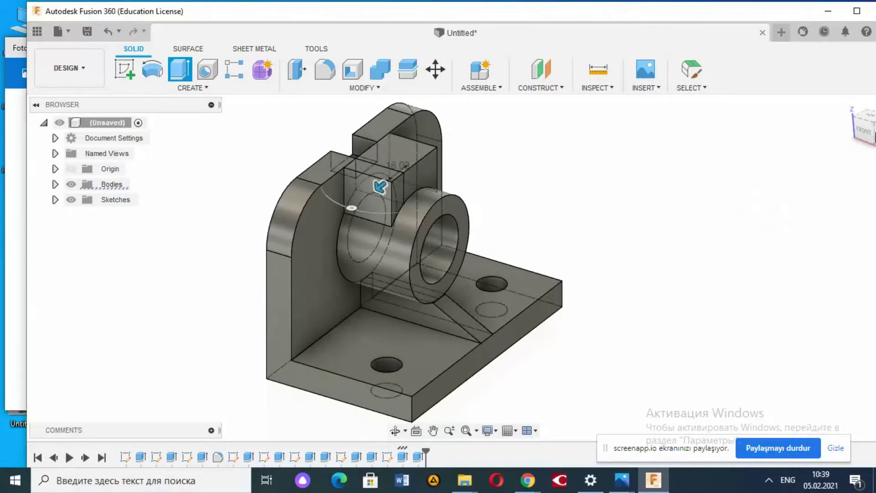
Cut the notch profile back into the body through the new block
mouse_move(463, 267)
shift+middle_down()
mouse_move(411, 269)
mouse_move(439, 268)
mouse_move(301, 143)
shift+middle_up()
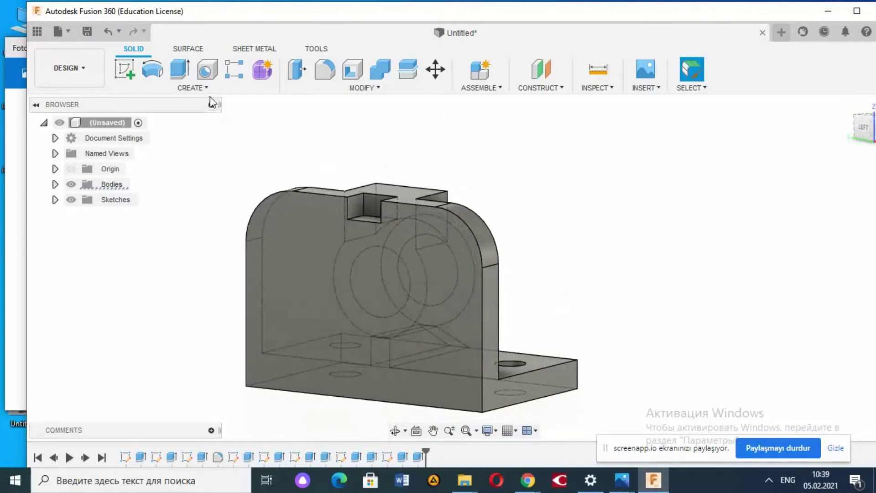
click(180, 69)
click(372, 208)
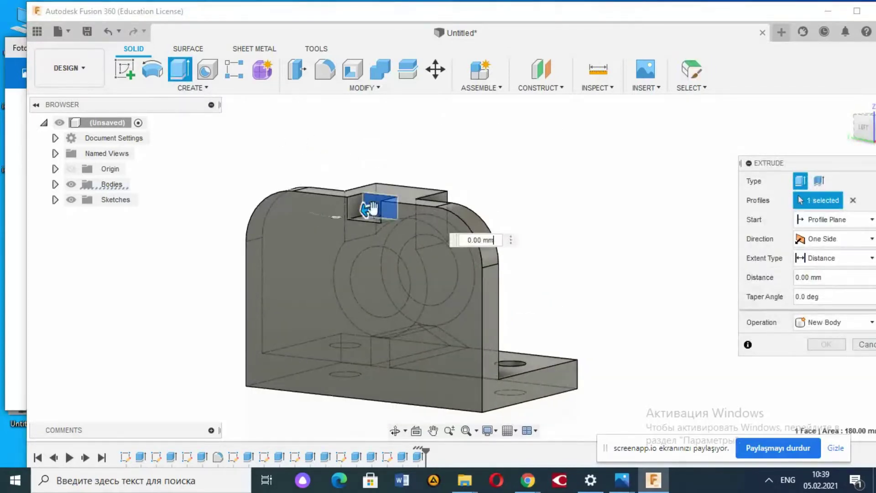
drag(372, 200, 466, 182)
key(Return)
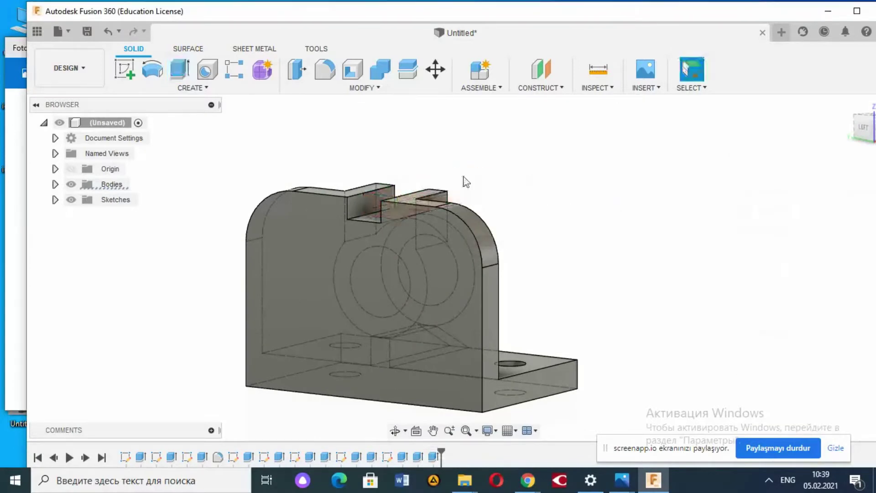
mouse_move(864, 127)
drag(872, 128, 860, 130)
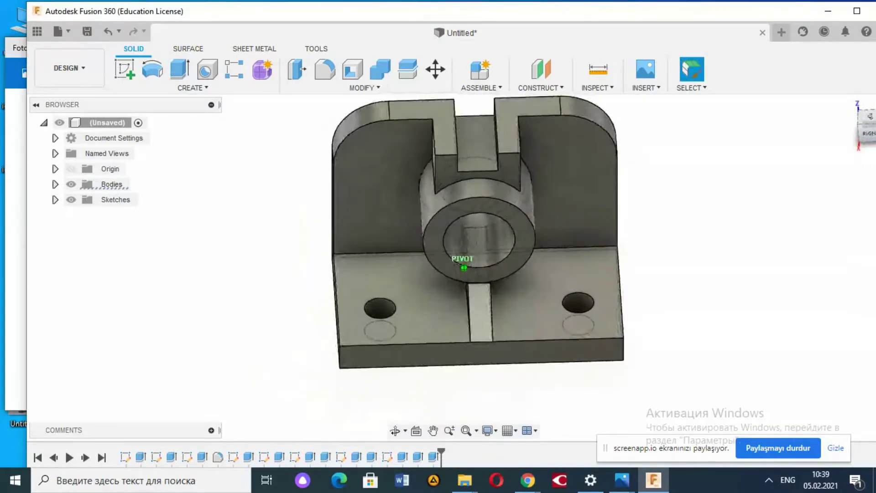
Switch the finished bracket to the Render workspace and maximize the Fusion window
mouse_move(464, 268)
shift+middle_down()
mouse_move(484, 256)
mouse_move(463, 259)
shift+middle_up()
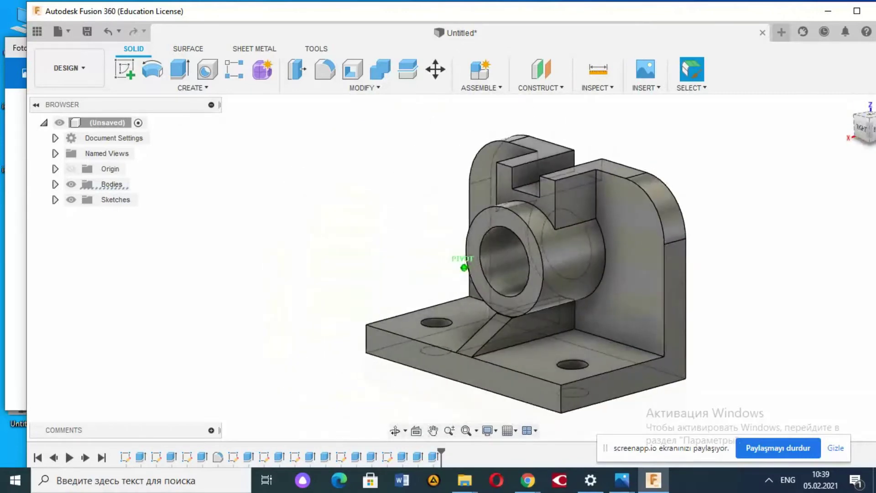
click(103, 79)
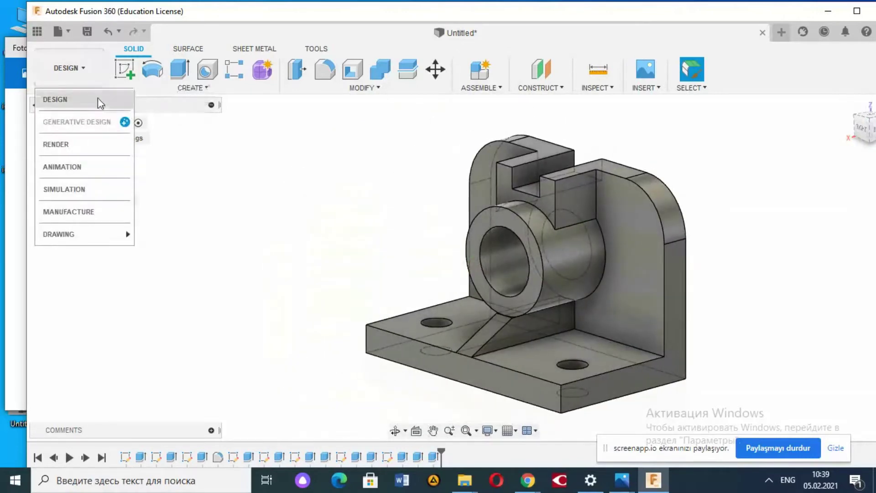
click(87, 144)
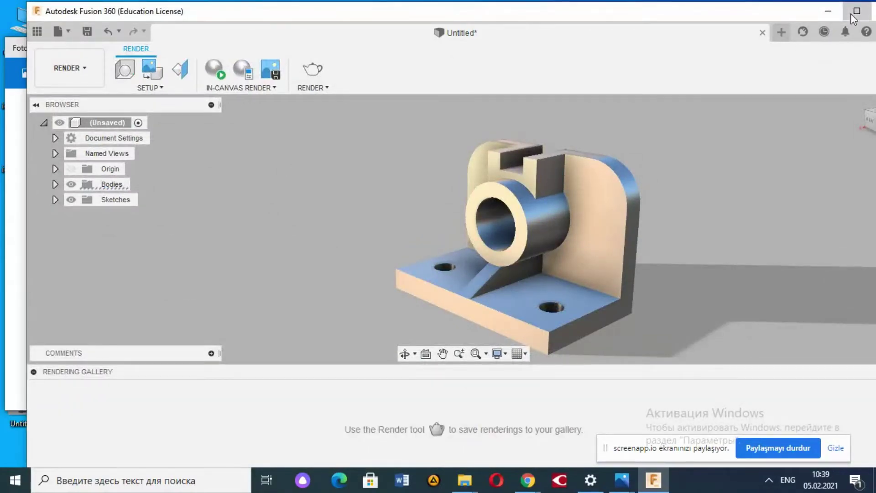
click(856, 11)
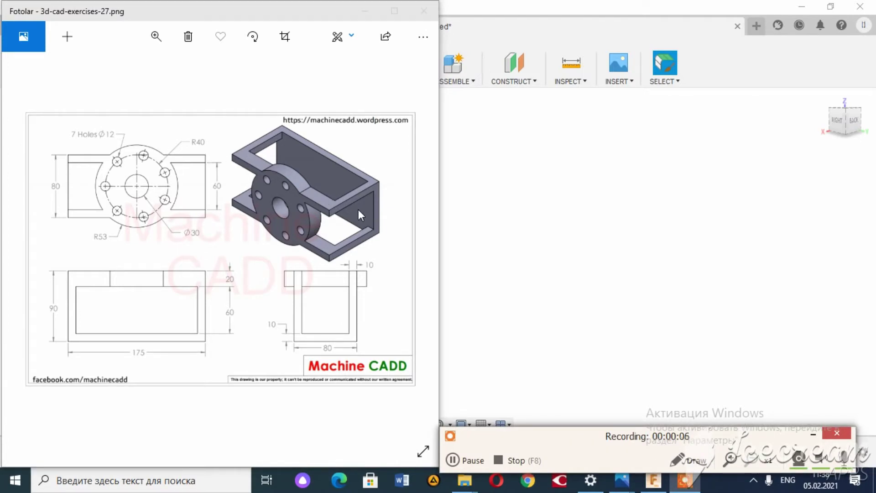
Arrange Fusion beside an enlarged exercise-27 reference drawing and start a sketch on a plane
click(836, 6)
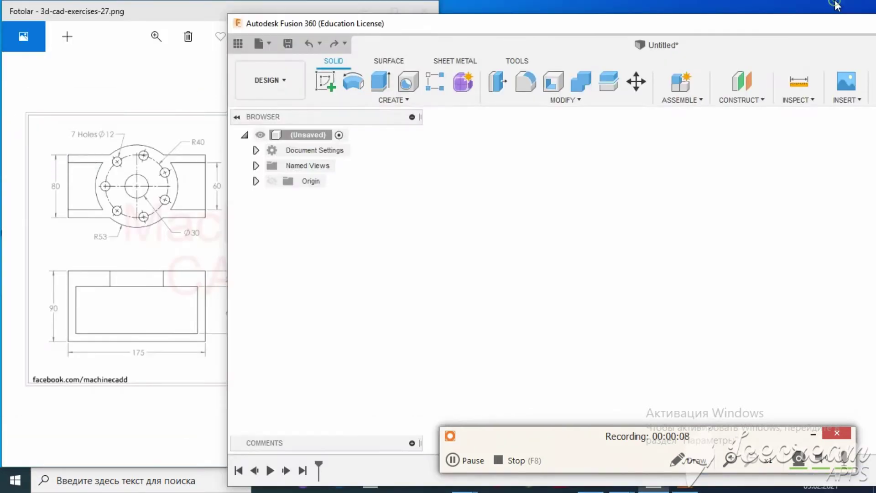
drag(210, 20, 145, 39)
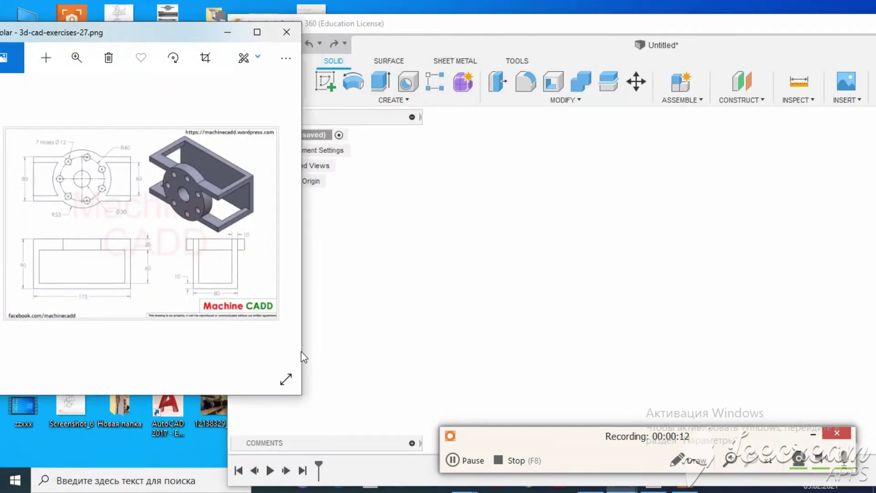
click(491, 34)
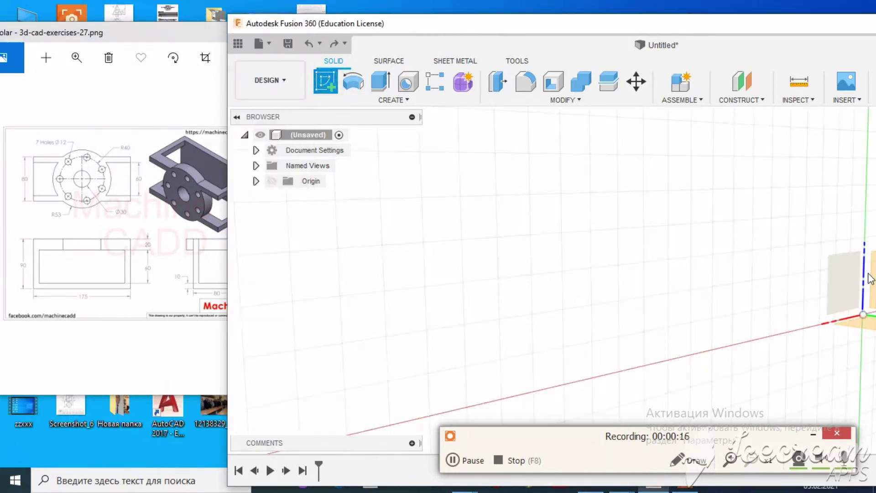
click(871, 280)
click(185, 371)
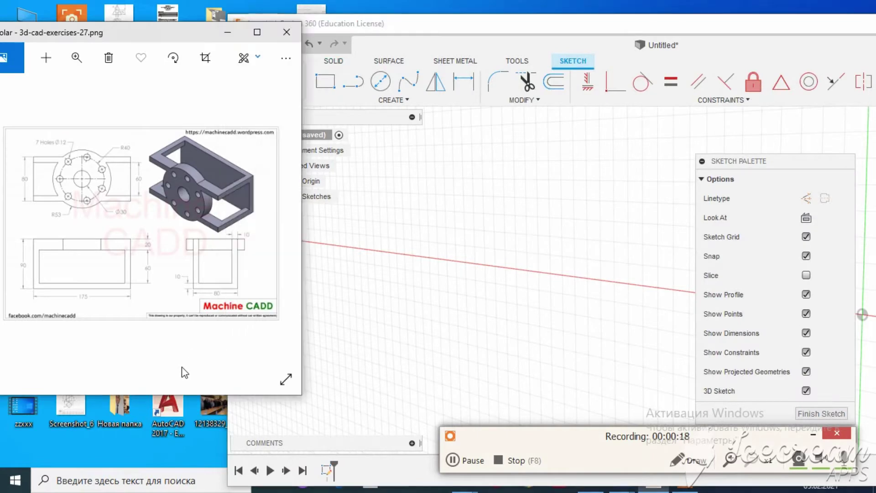
drag(303, 397, 347, 465)
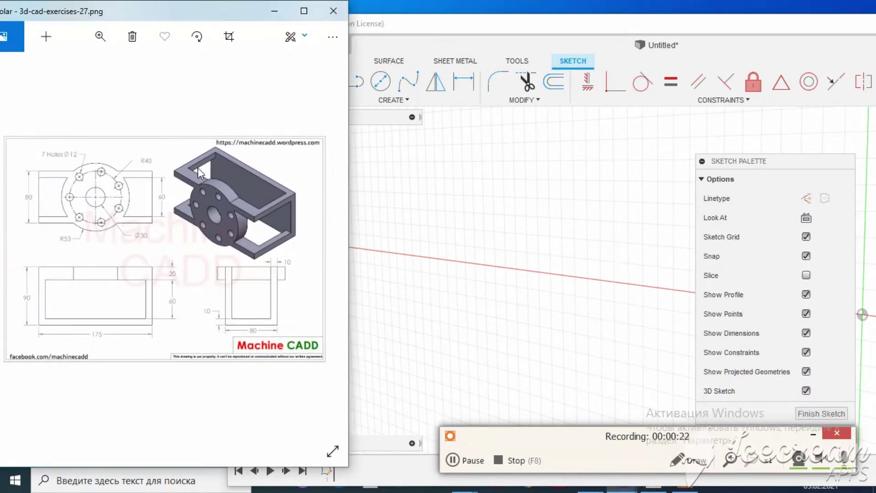
Sketch an 80 × 175 mm rectangle from the origin
click(481, 26)
click(325, 82)
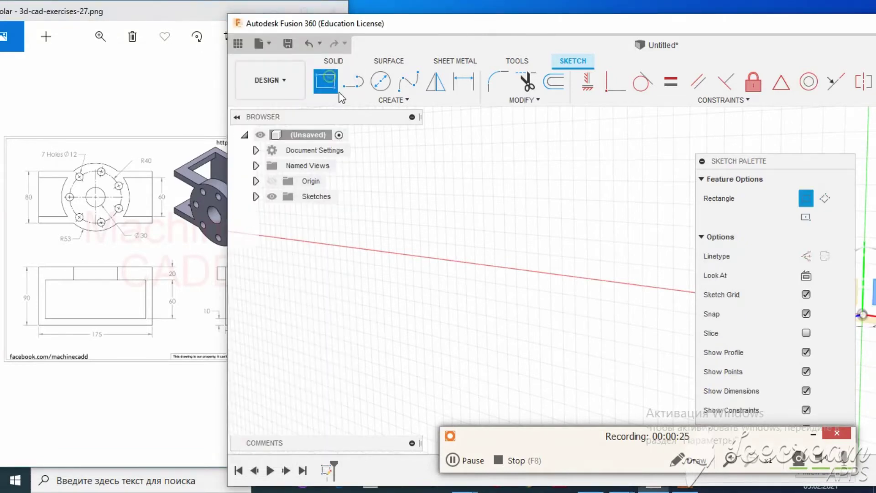
click(453, 195)
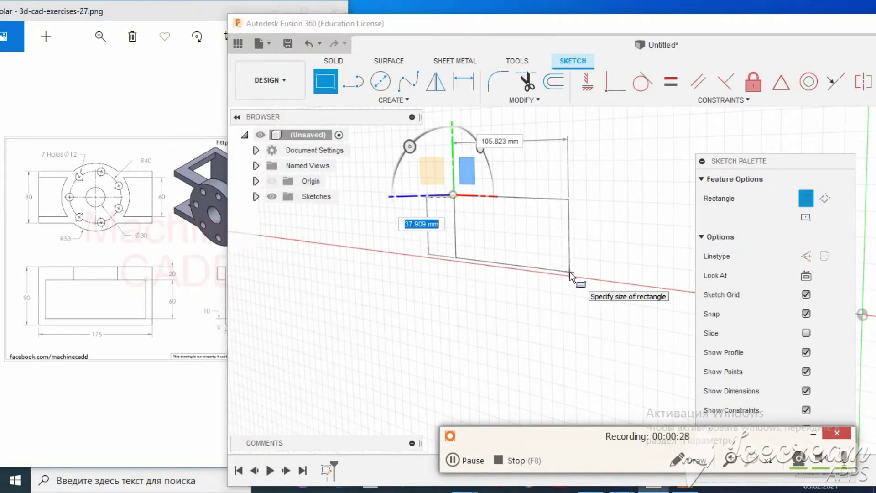
text(80)
key(Tab)
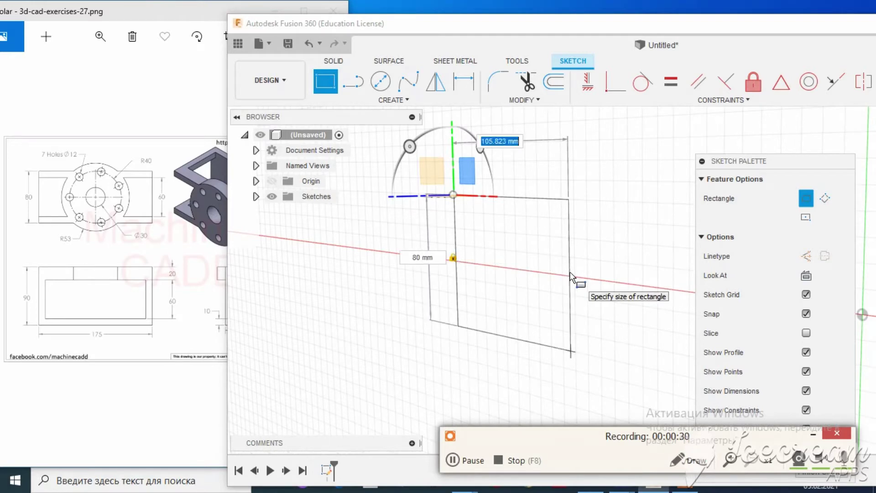
text(17)
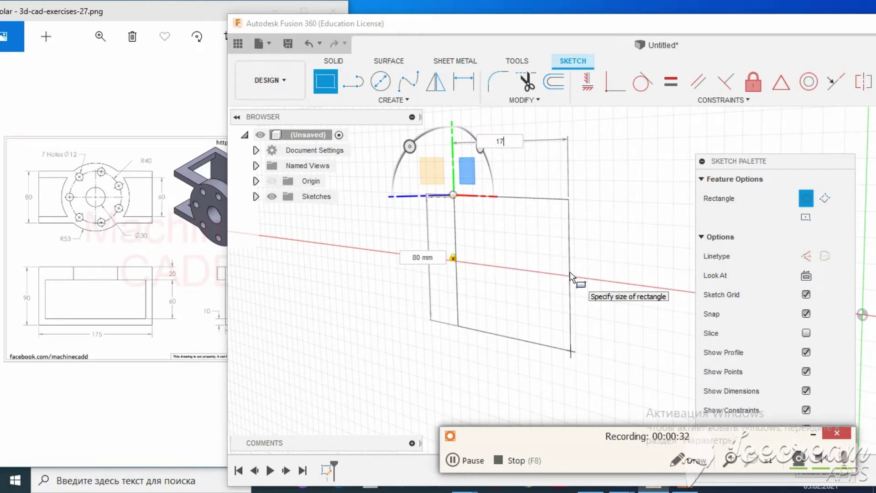
text(5)
key(Return)
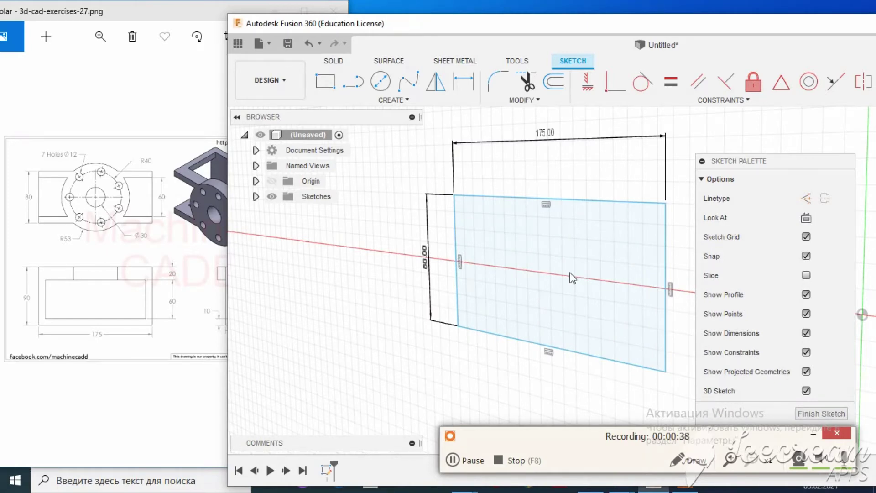
Extrude the rectangle profile 10 mm into a solid plate
click(333, 61)
click(381, 82)
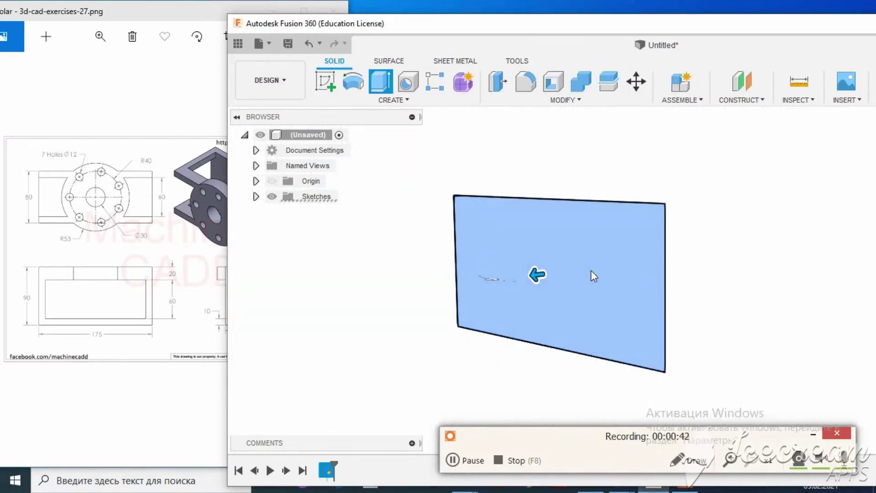
click(590, 270)
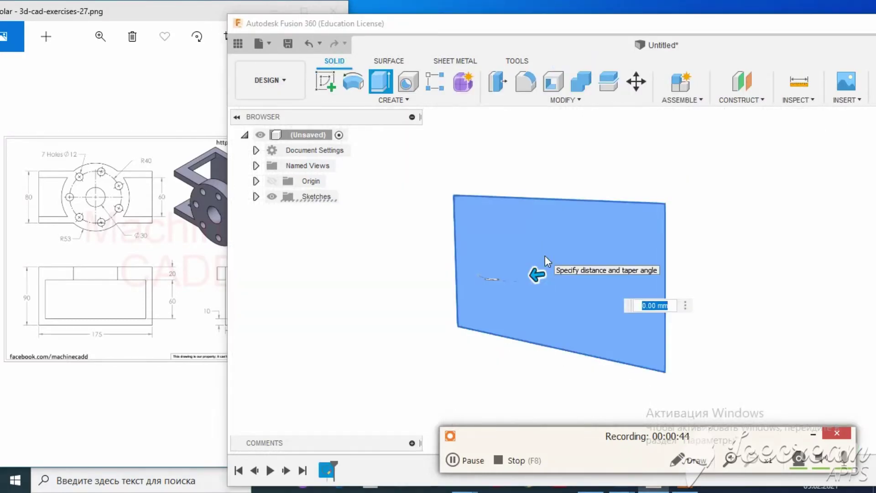
text(10)
key(Return)
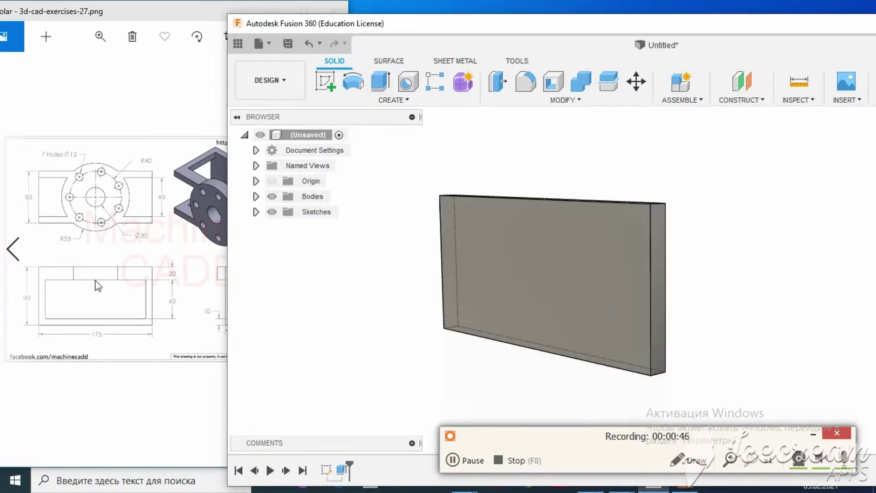
click(64, 338)
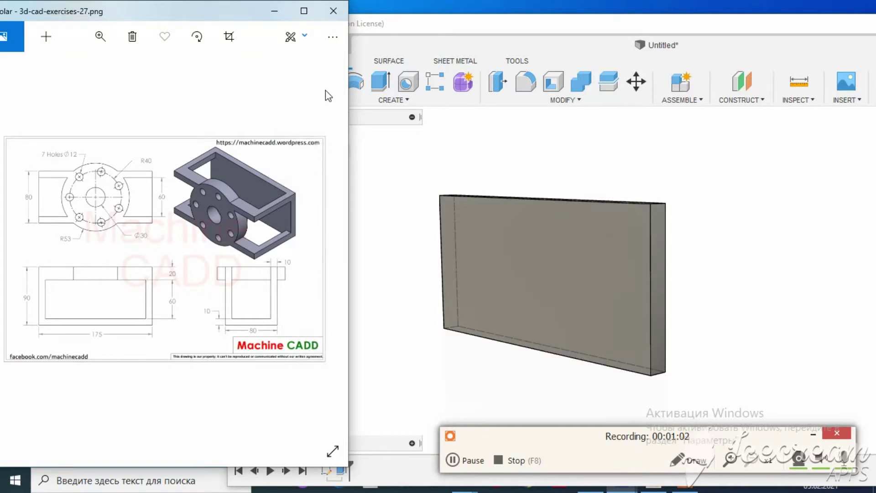
Start a sketch on the plate's front face with a 10 × 10 mm square at the top-right corner
click(448, 24)
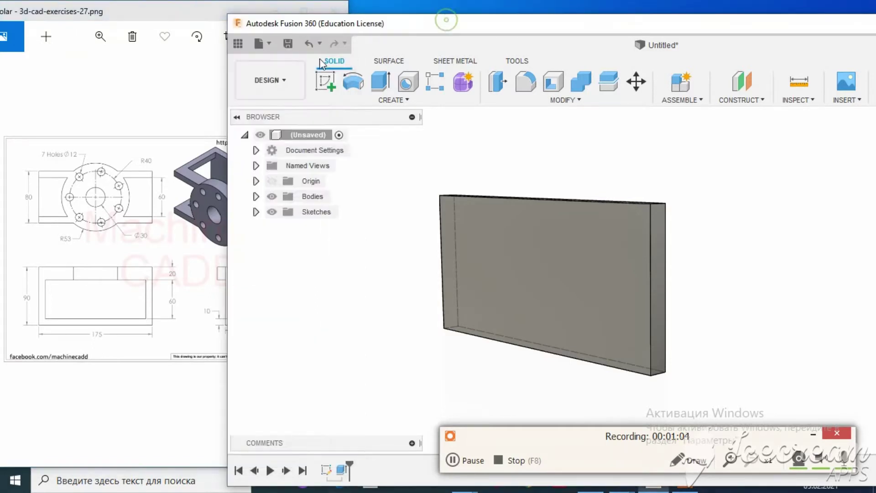
click(324, 89)
click(563, 241)
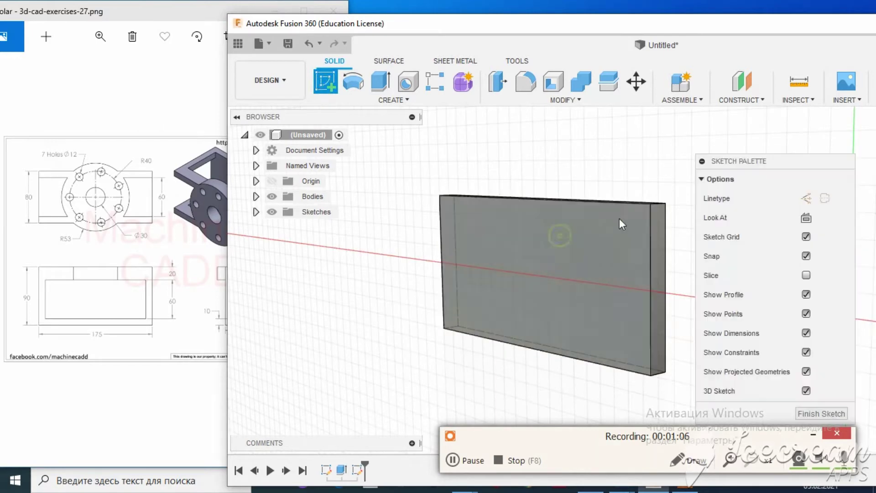
click(325, 81)
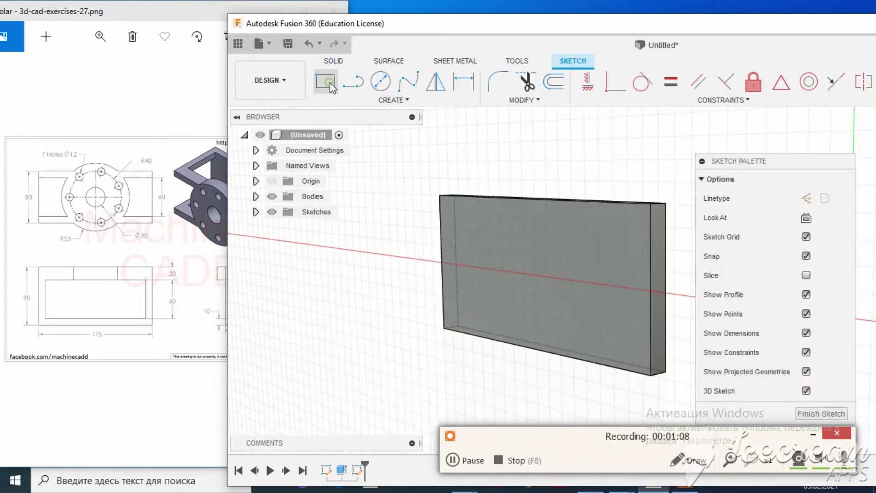
click(648, 205)
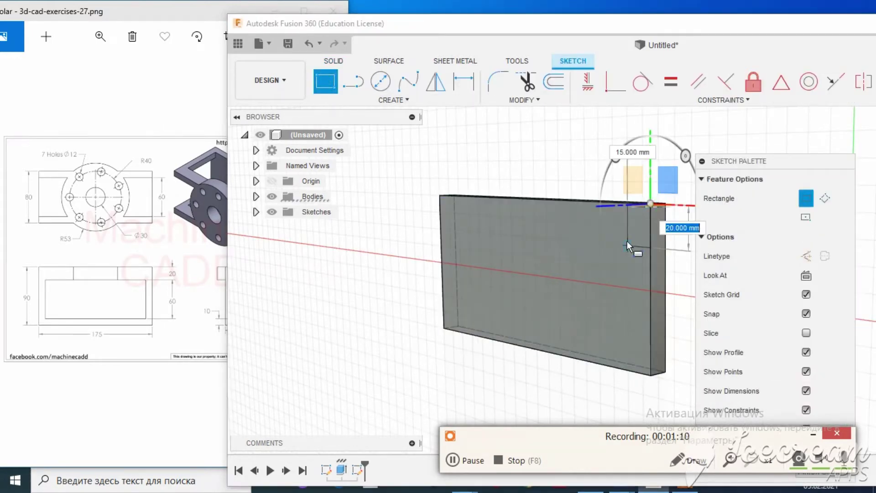
text(10)
key(Tab)
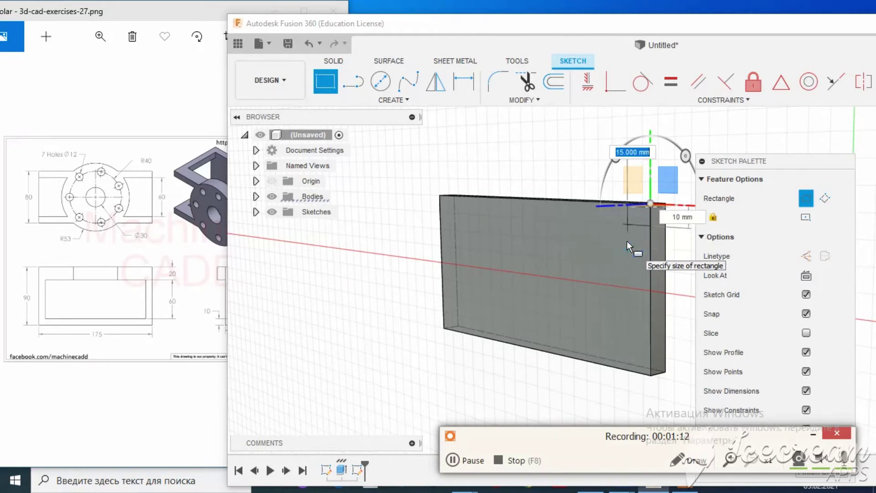
text(10)
key(Return)
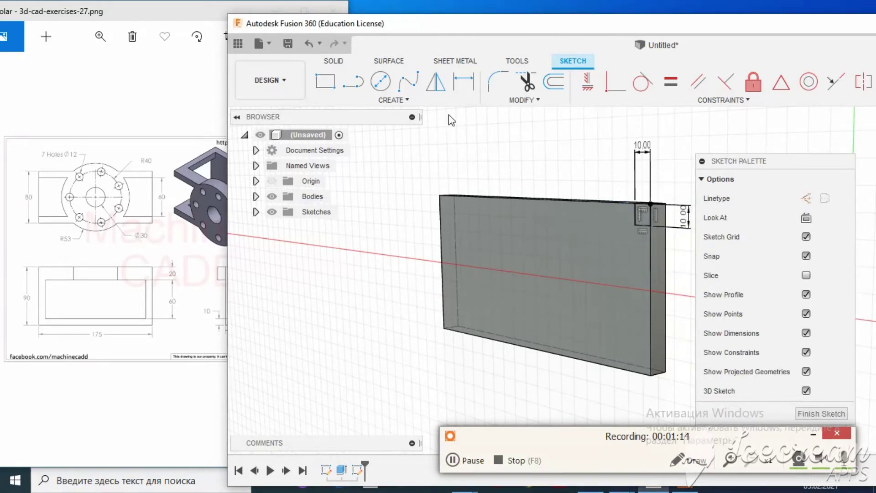
Draw a second 10 × 10 mm square at the plate's top-left corner
click(332, 80)
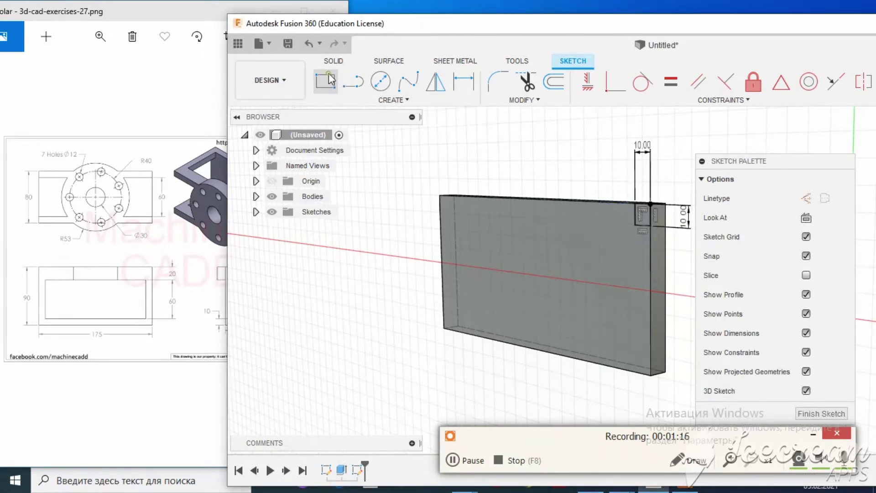
click(332, 80)
click(440, 198)
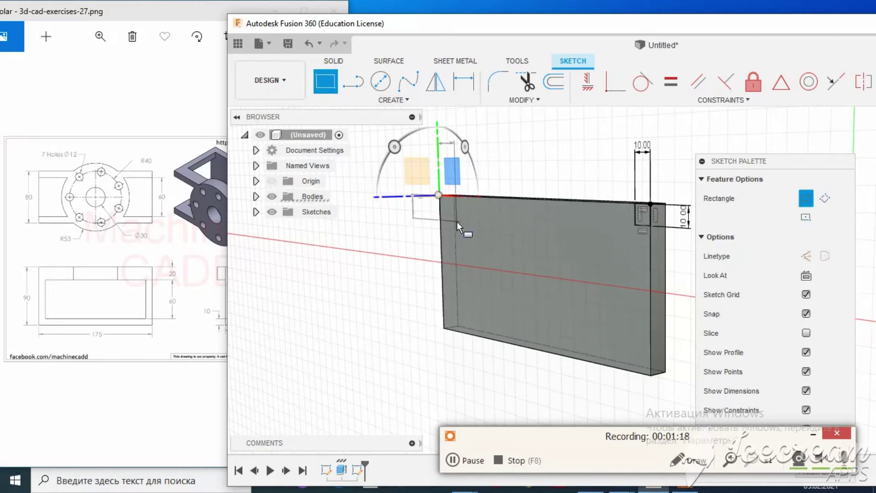
text(10)
key(Tab)
text(10)
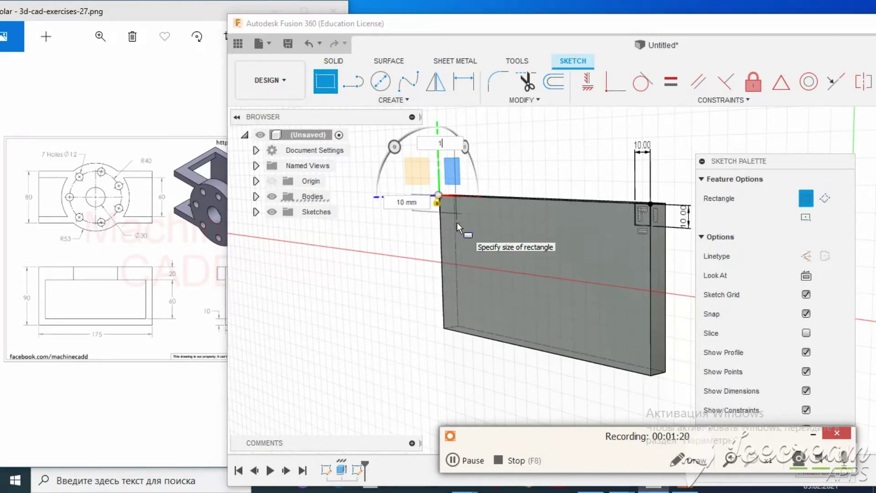
key(Return)
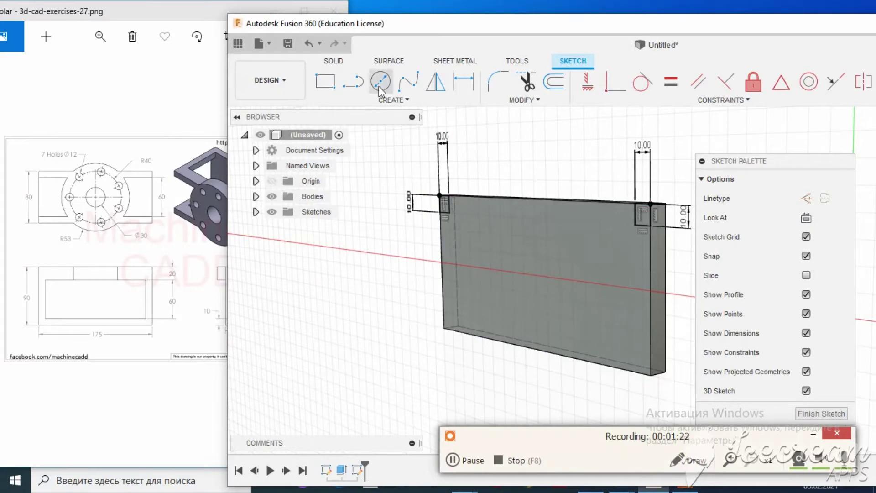
Draw a 10 mm square at the bottom-left corner and finish the sketch
click(325, 82)
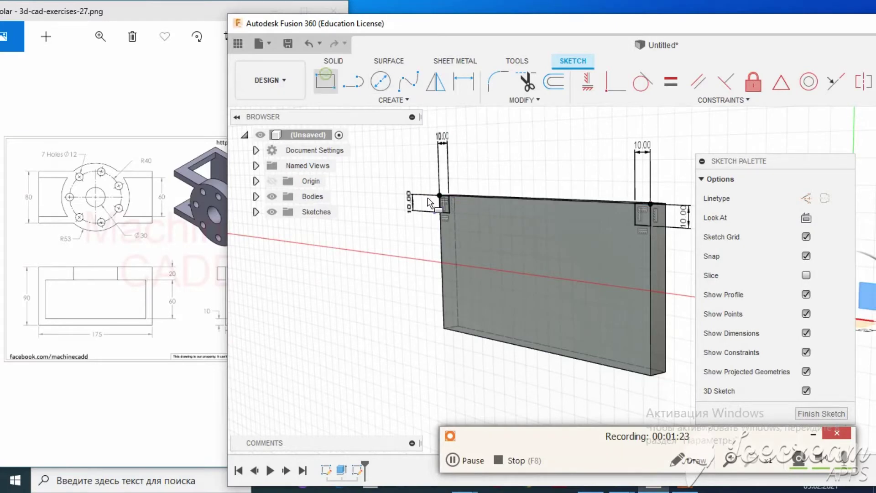
click(443, 329)
text(1)
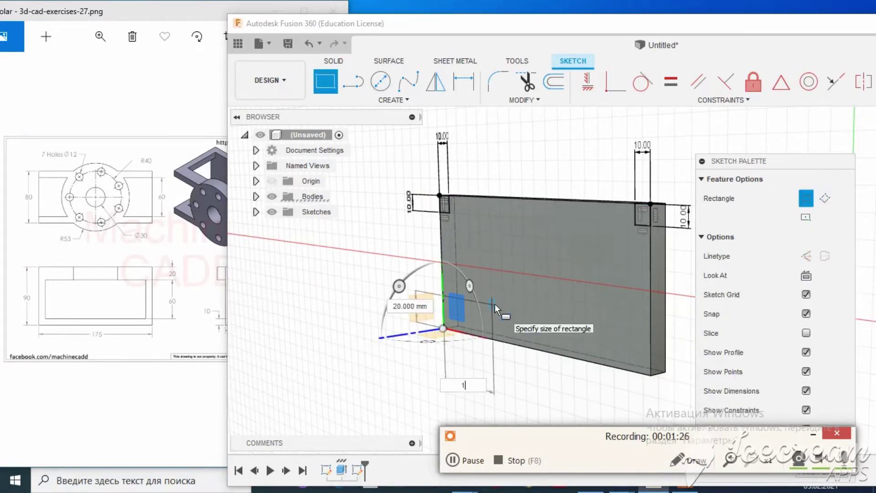
text(0)
key(Tab)
text(10)
key(Return)
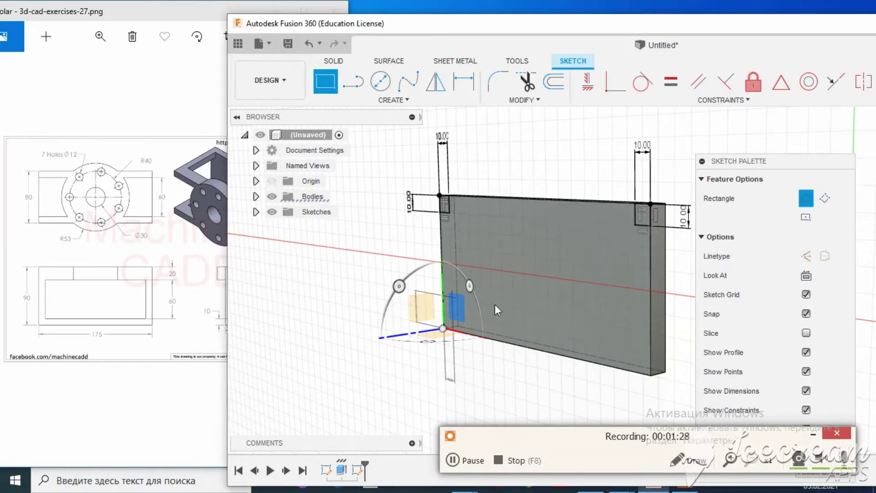
key(Escape)
click(335, 61)
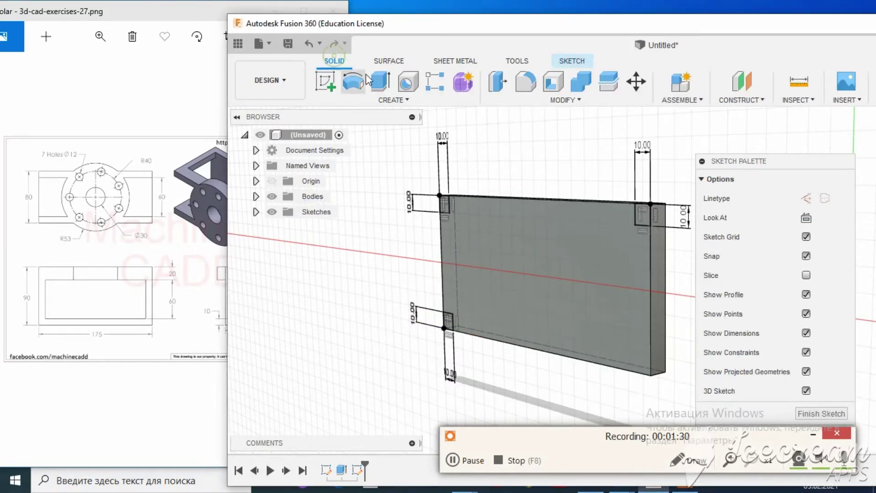
click(379, 81)
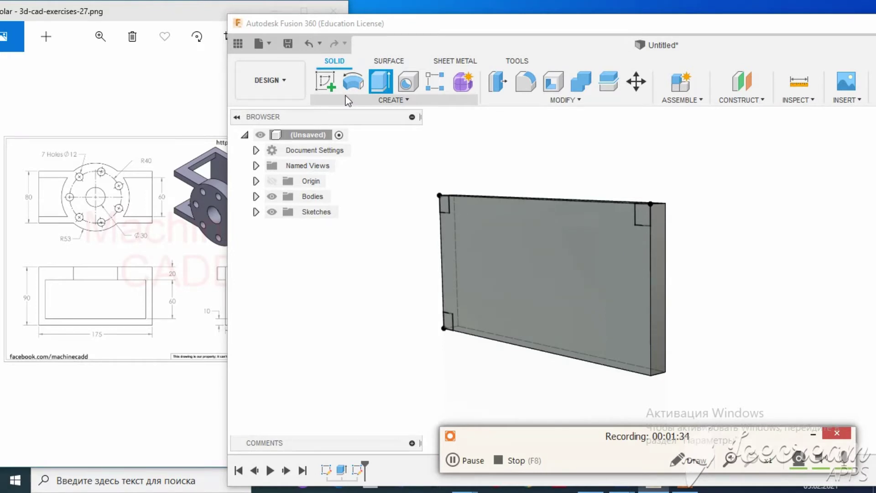
In a new front-face sketch, draw the last 10 × 10 mm square at the lower-right corner
click(327, 81)
click(510, 204)
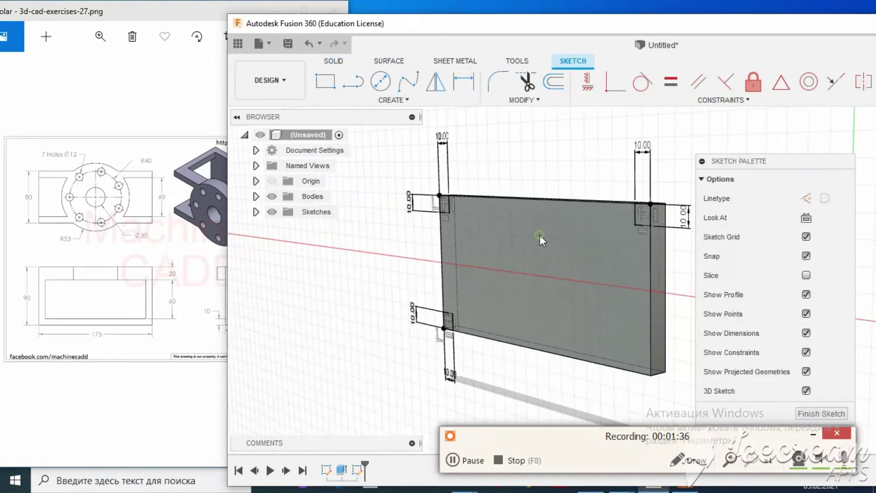
click(336, 78)
click(651, 376)
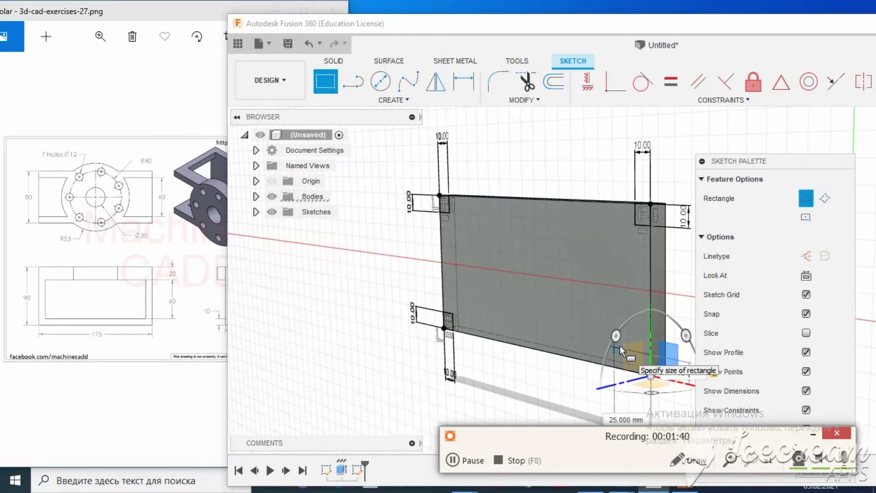
text(1010)
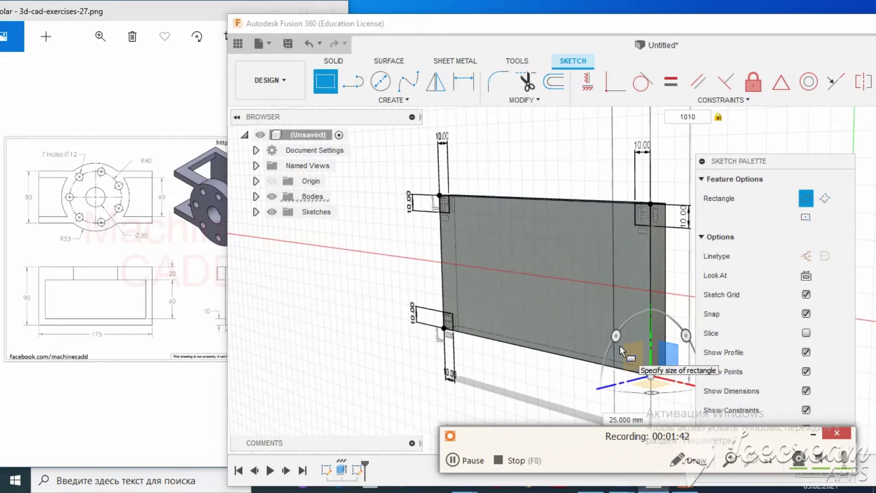
key(Tab)
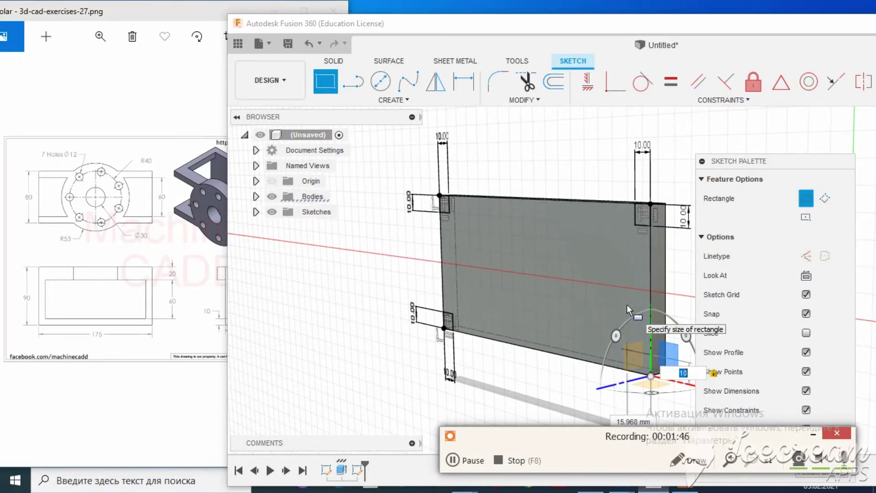
key(Tab)
text(1)
text(0)
key(Return)
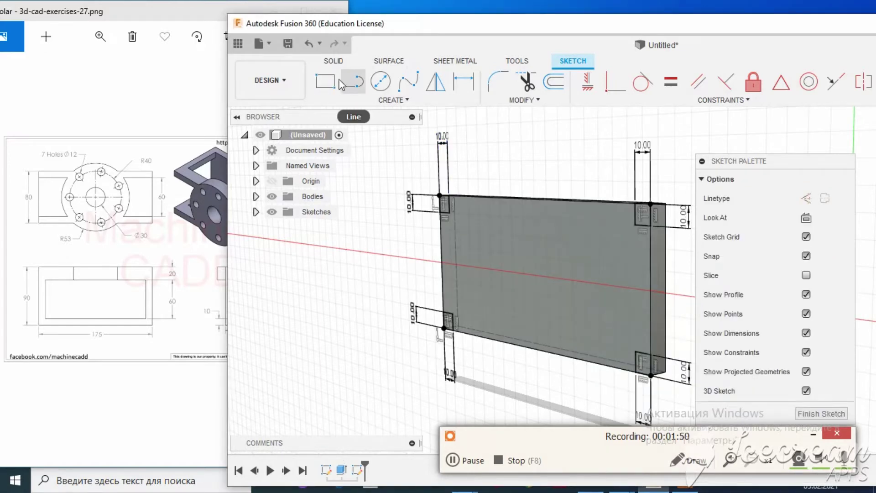
click(332, 61)
click(381, 81)
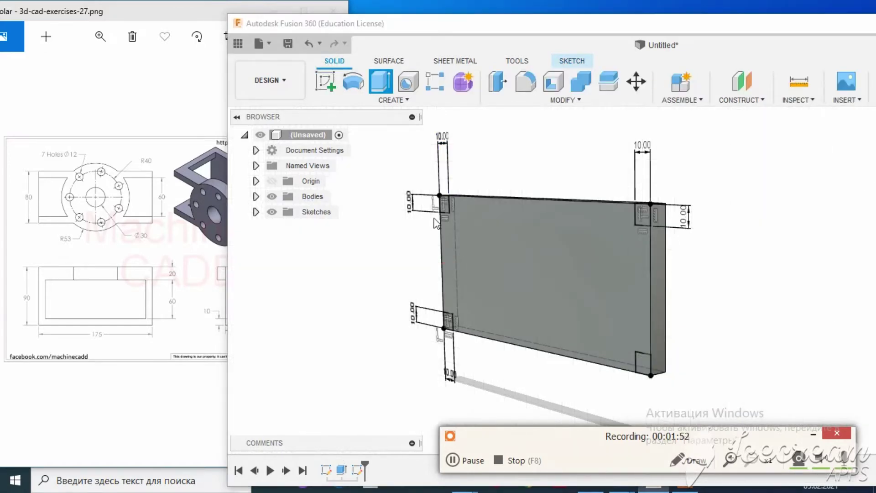
Extrude all four corner squares 80 mm into bars, checking the reference drawing
click(444, 211)
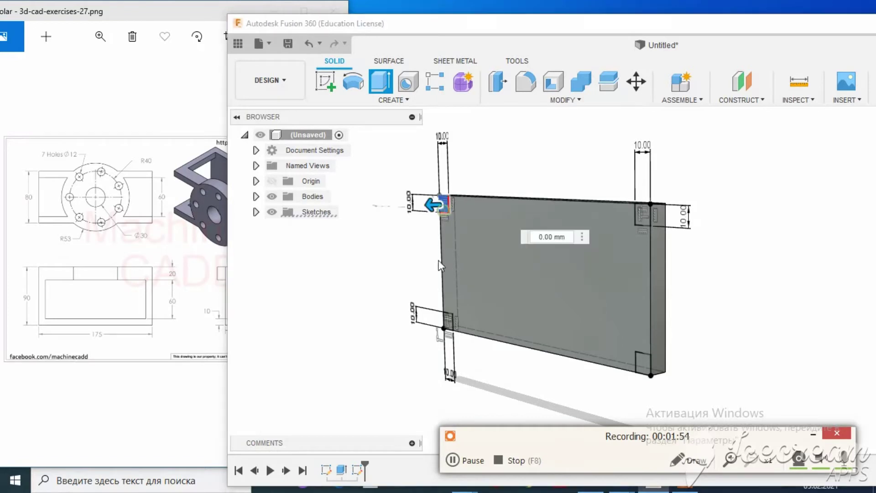
click(449, 322)
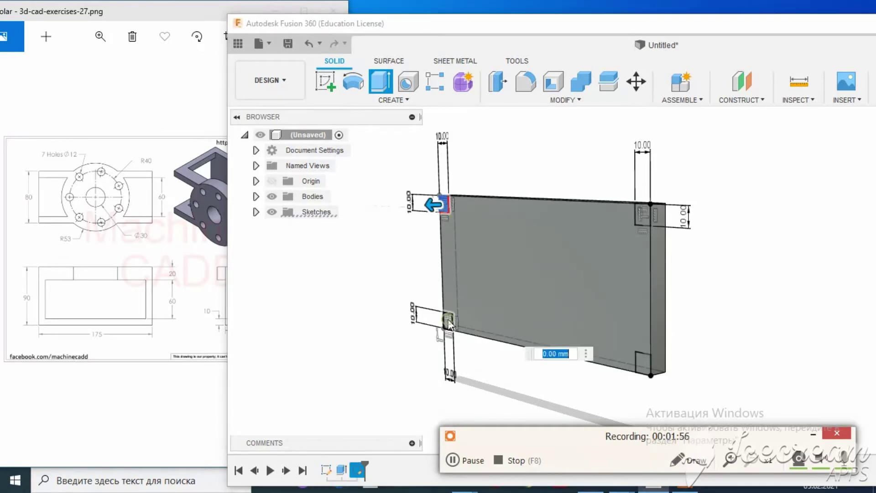
click(644, 363)
click(640, 215)
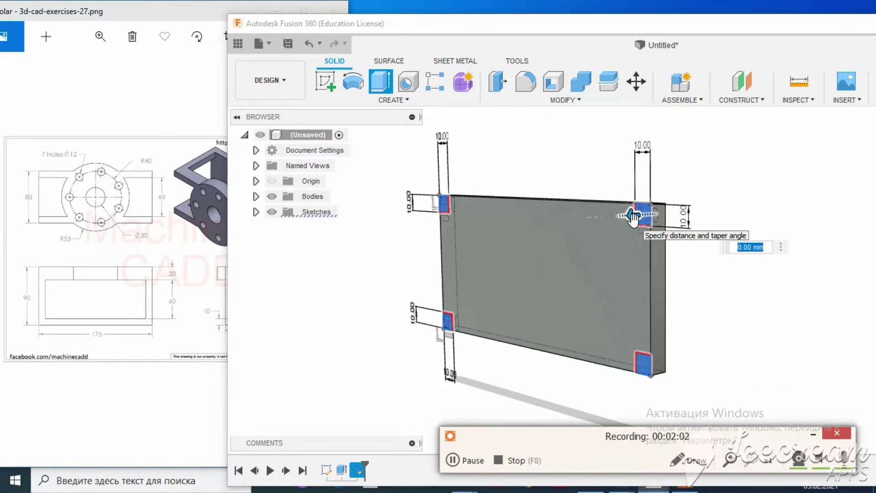
text(80)
key(Return)
click(92, 249)
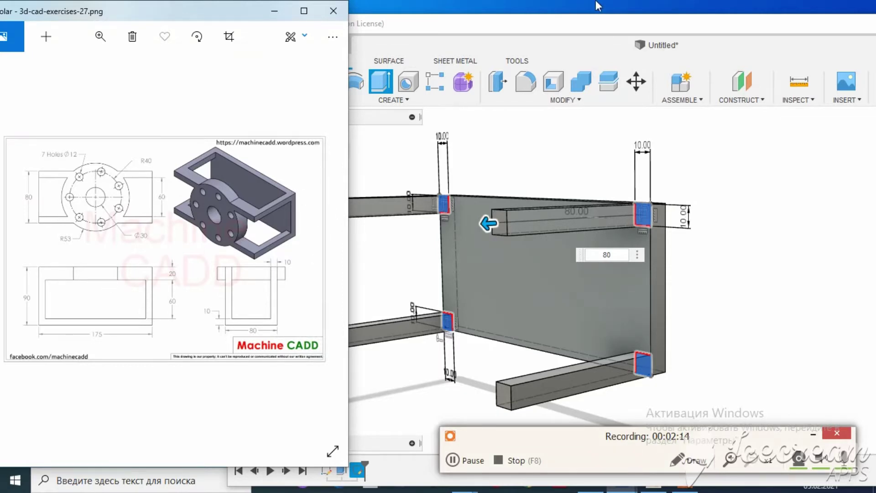
click(589, 29)
key(Return)
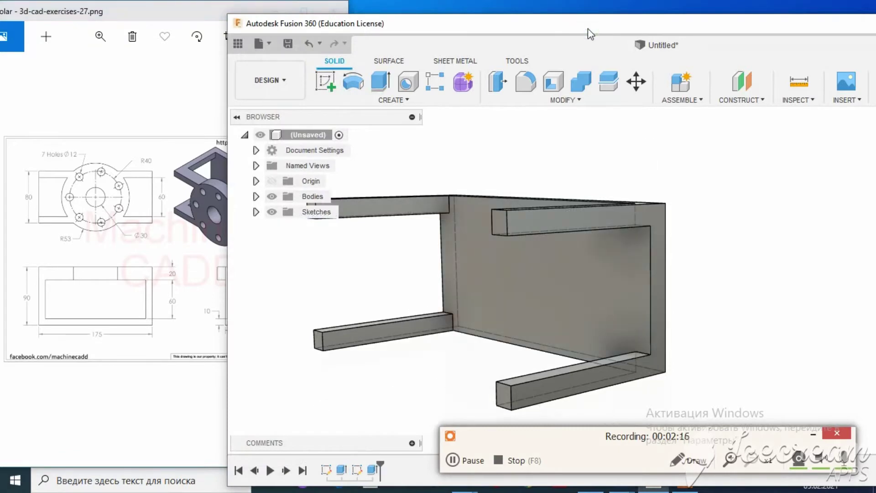
Sketch a 10 × 20 mm rectangle on the upper bar's end face
drag(577, 24, 646, 39)
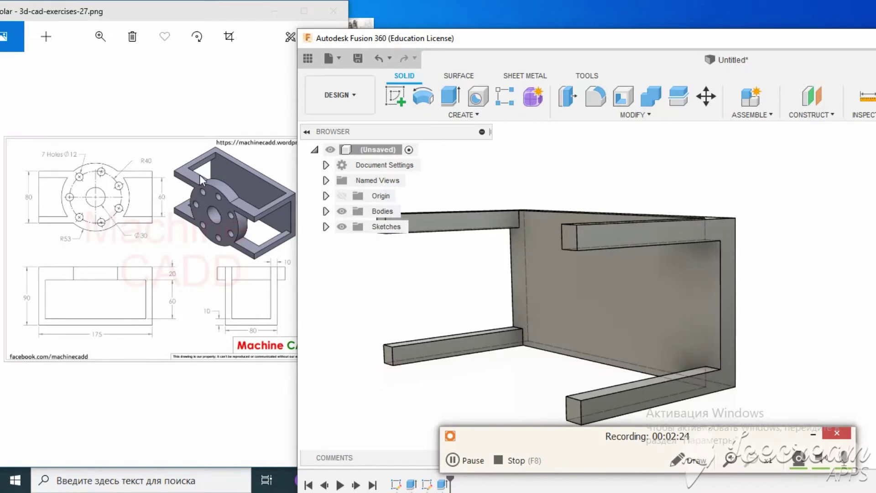
click(395, 96)
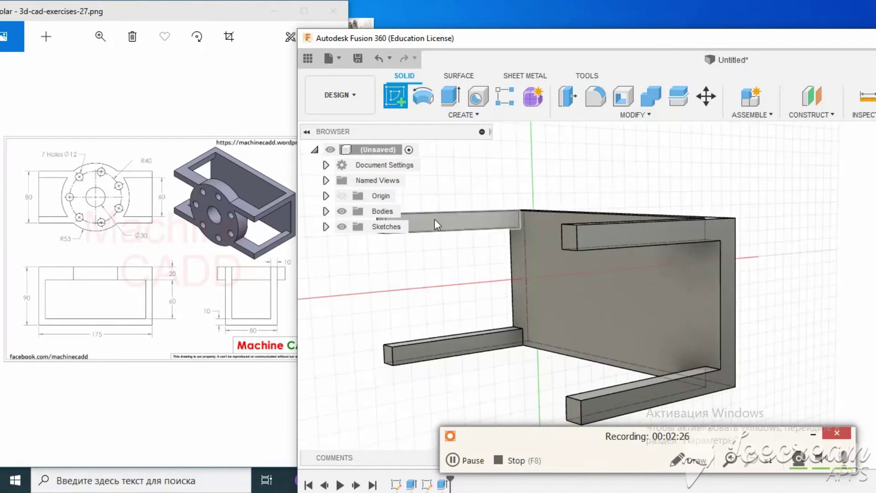
click(435, 219)
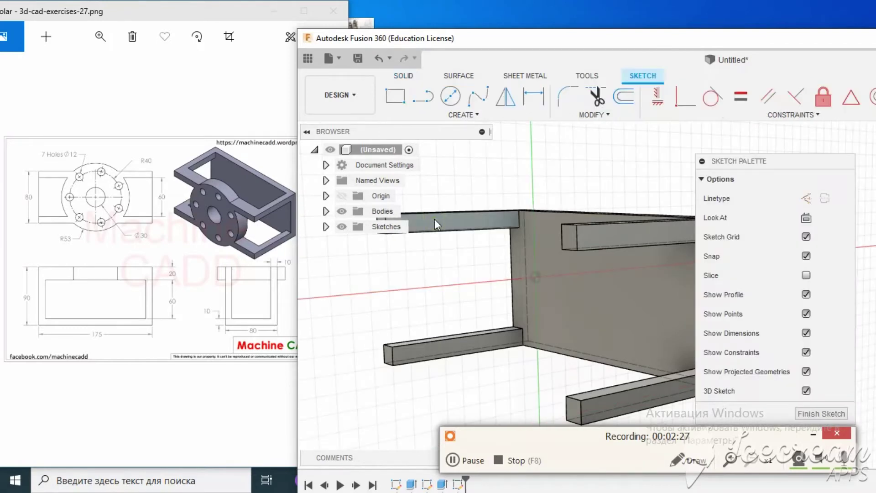
double_click(664, 43)
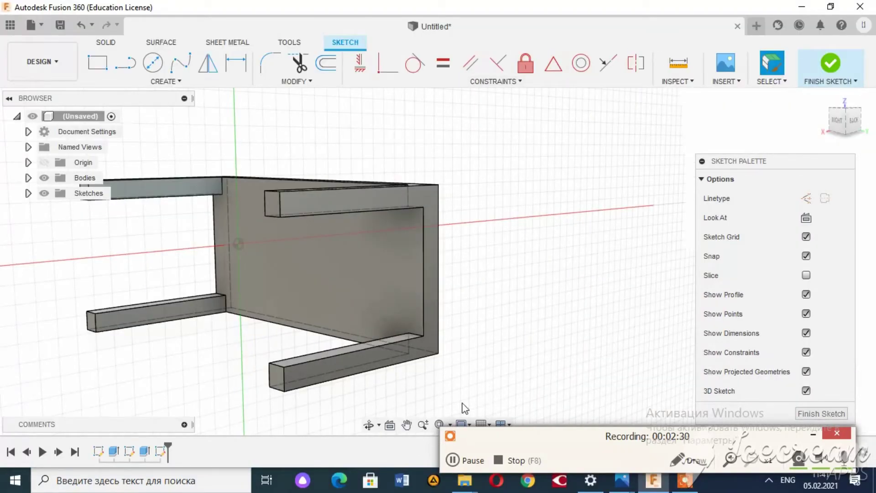
click(406, 425)
drag(472, 300, 612, 313)
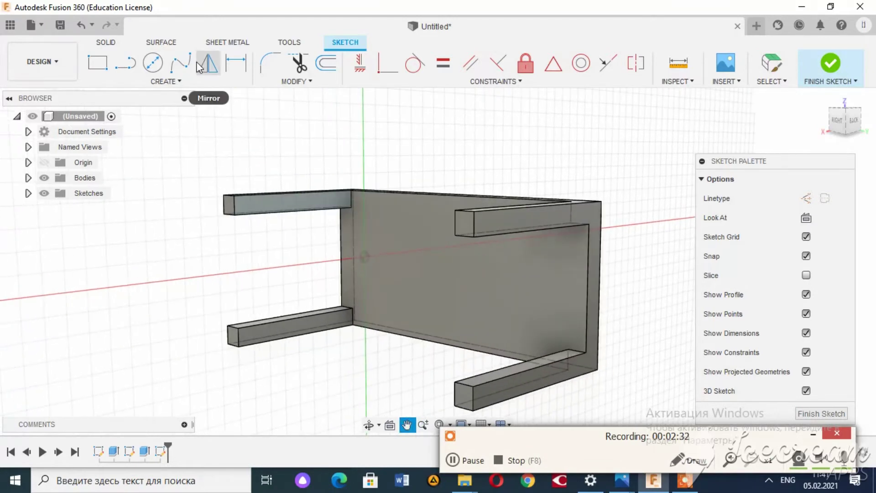
click(97, 63)
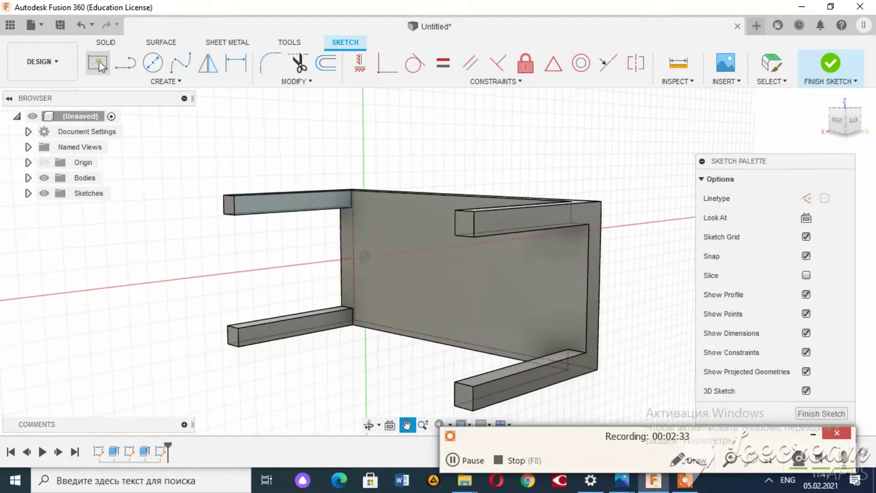
click(234, 195)
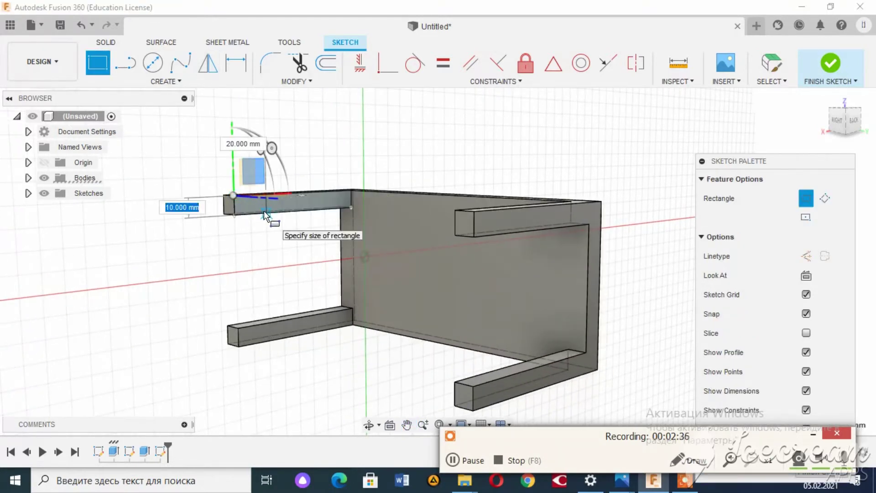
Extrude the rectangle 155 mm as a join to meet the far upper bar
click(116, 44)
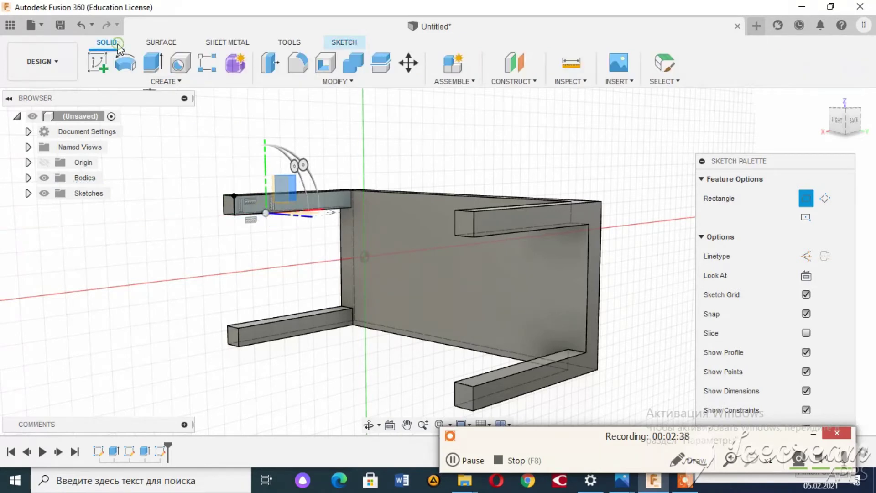
click(153, 62)
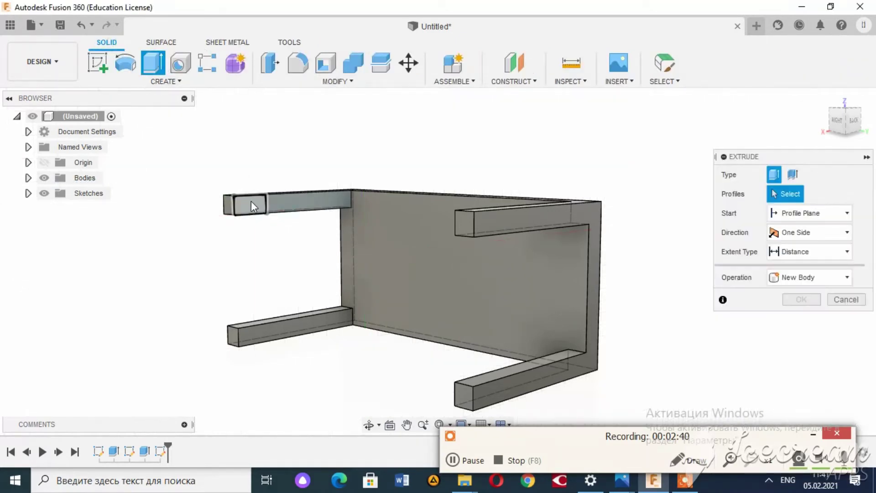
click(251, 206)
click(457, 212)
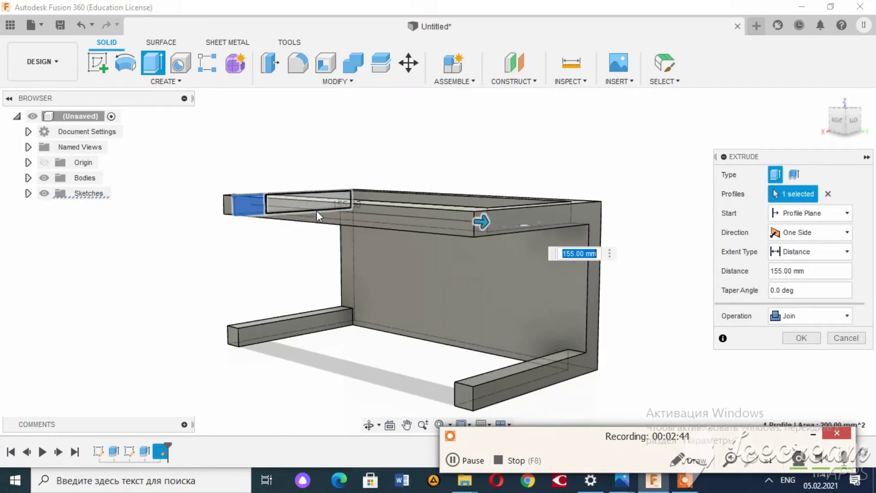
key(Return)
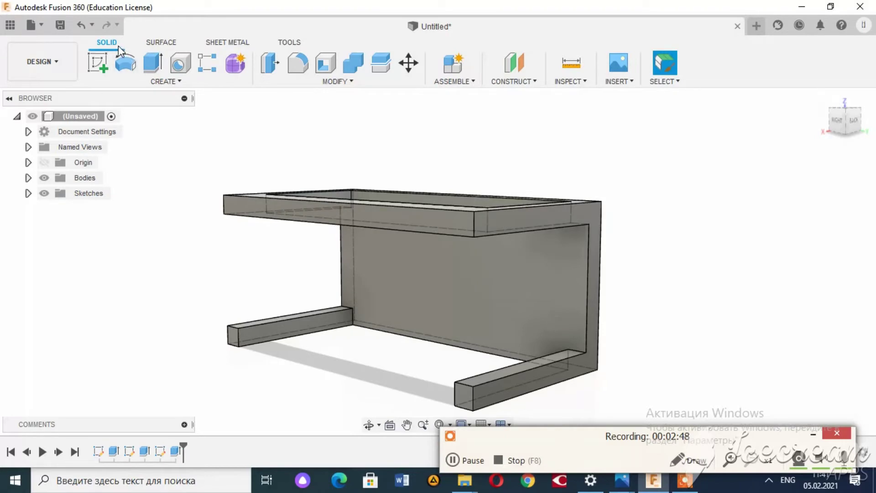
click(98, 62)
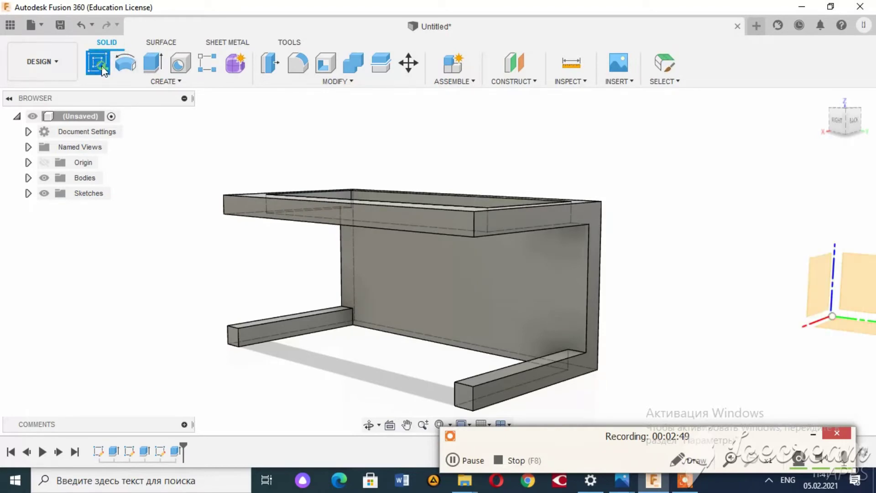
Sketch a 10×20 rectangle on the lower bar's end and extrude it 155 mm as a join
click(262, 338)
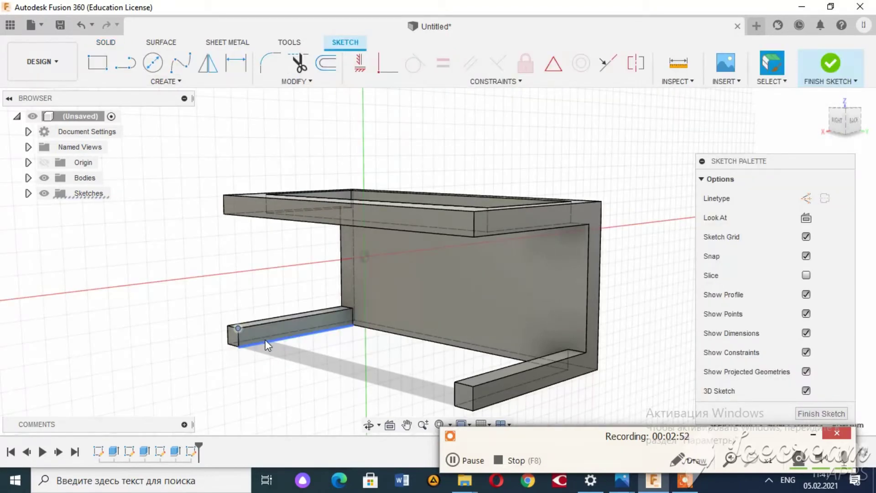
click(97, 63)
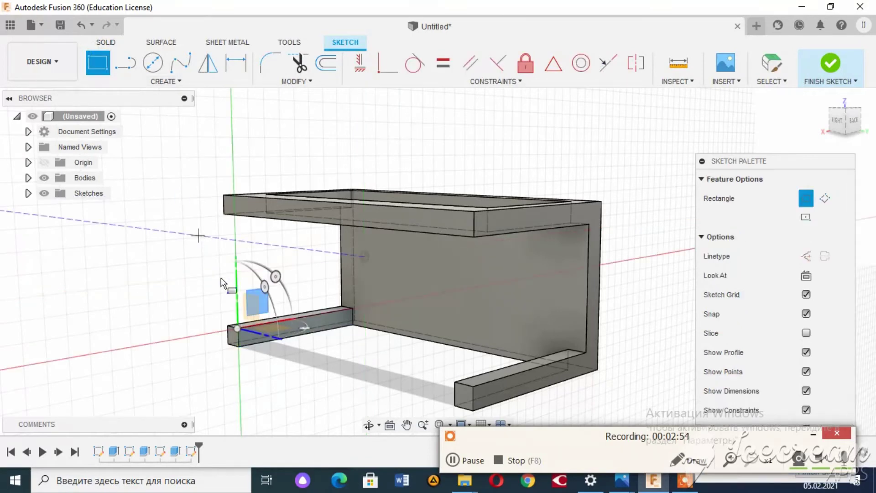
click(237, 329)
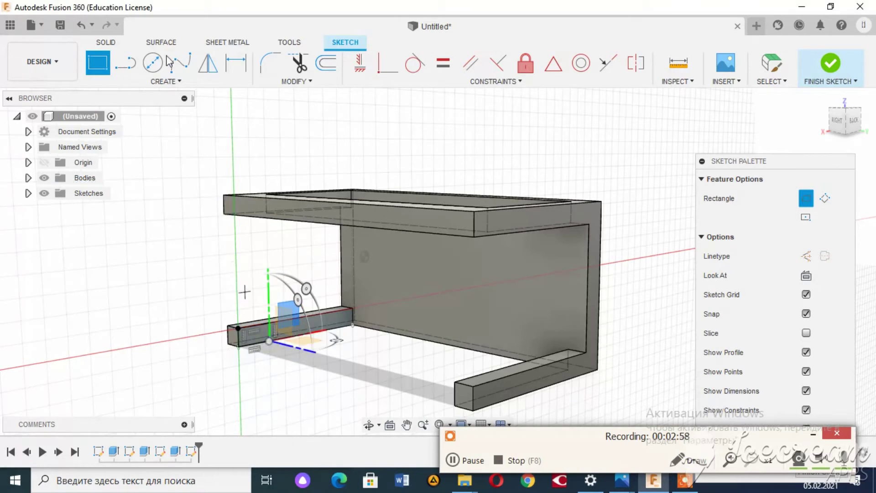
click(108, 41)
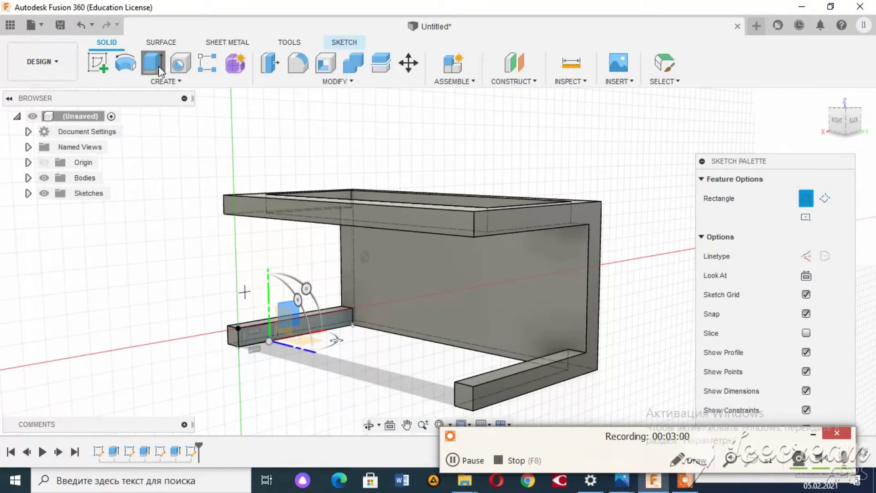
click(153, 62)
click(250, 335)
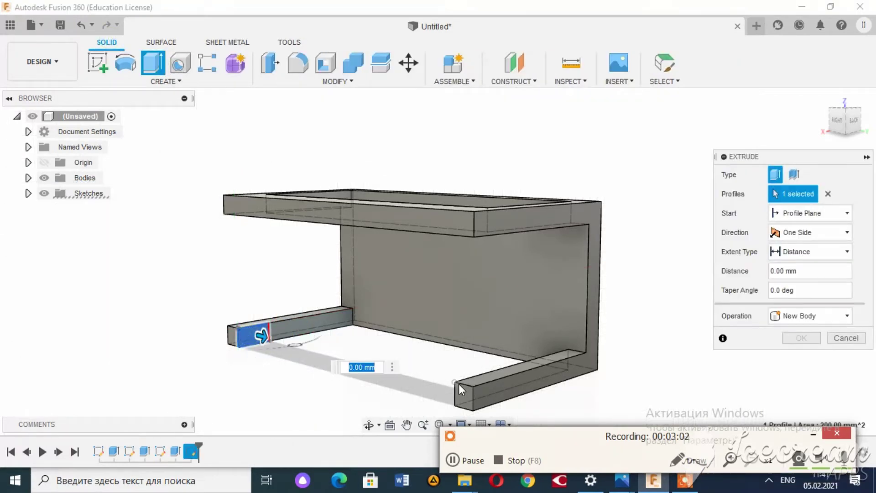
text(155)
key(Return)
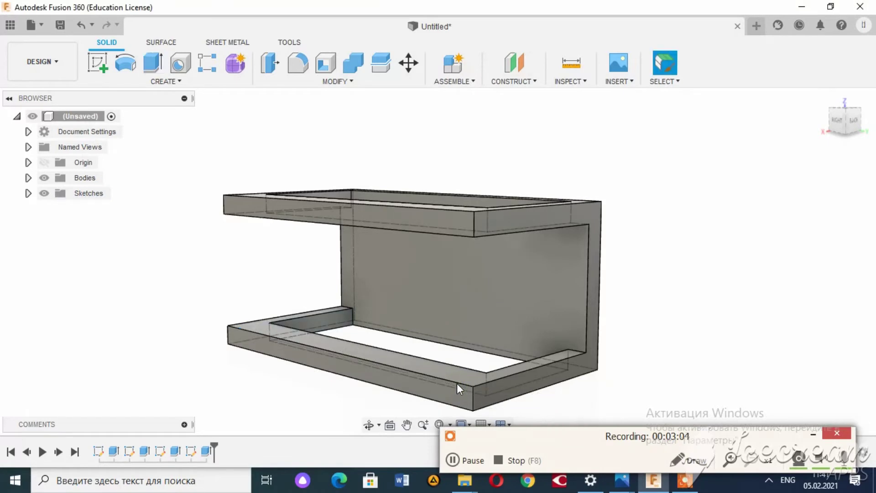
drag(847, 121, 835, 122)
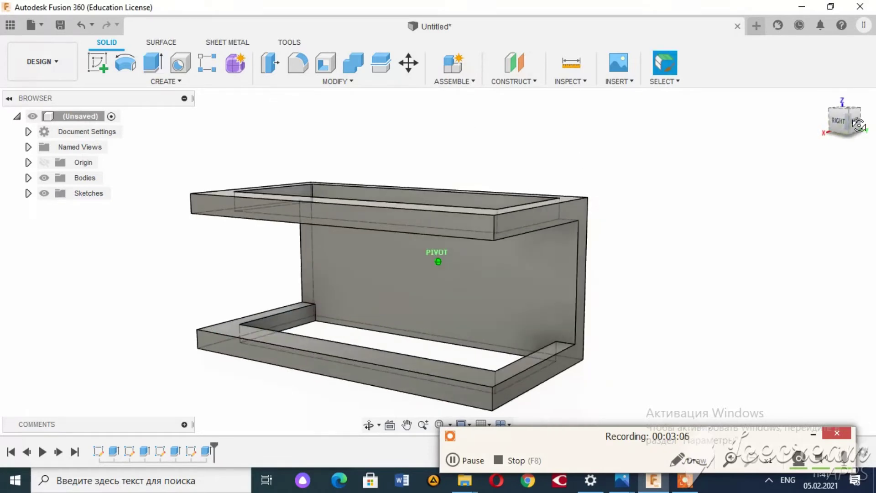
On a back-face sketch, draw a 40 mm line down from the top bar's edge
click(97, 63)
click(344, 250)
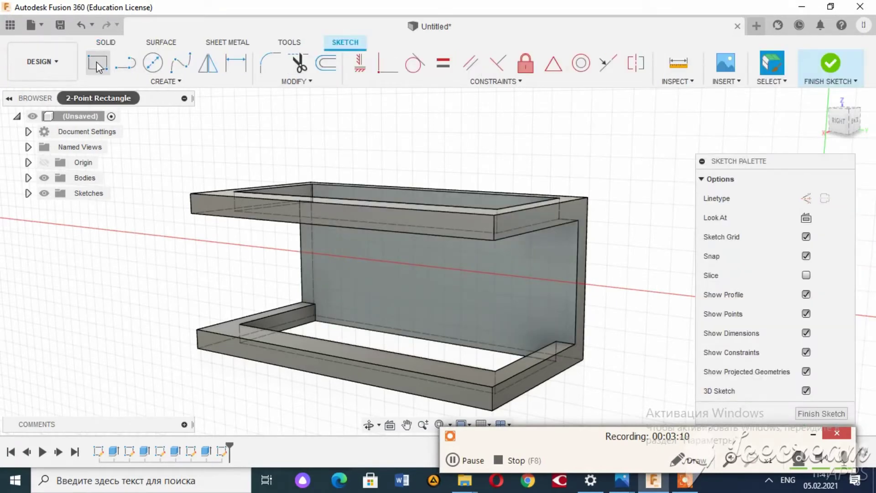
click(119, 66)
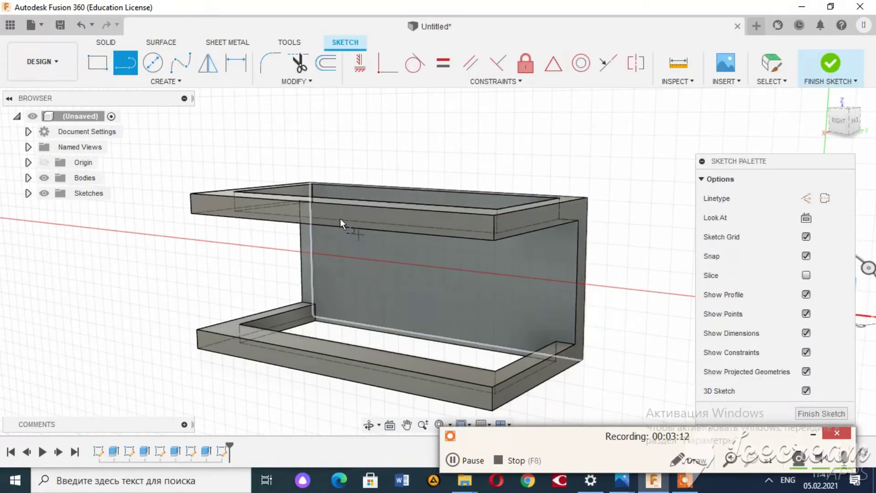
click(324, 204)
text(40)
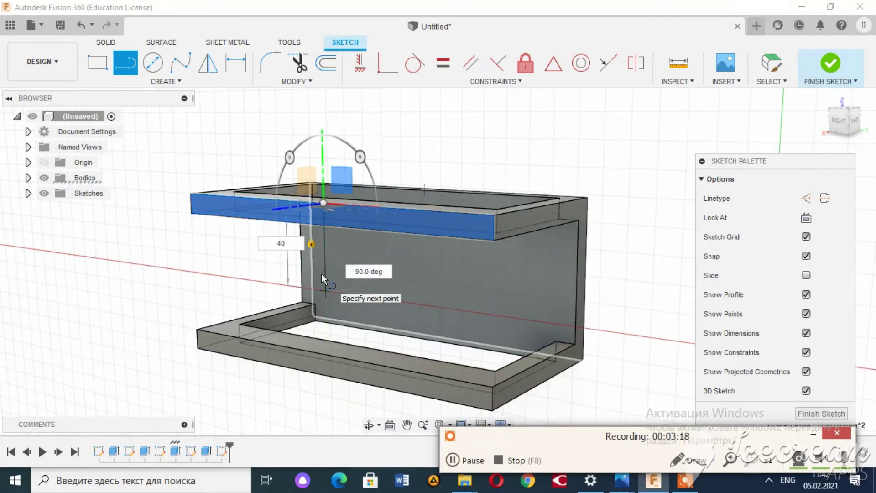
key(Return)
key(Escape)
Add a 106 mm diameter circle centred at the line's lower end
click(152, 59)
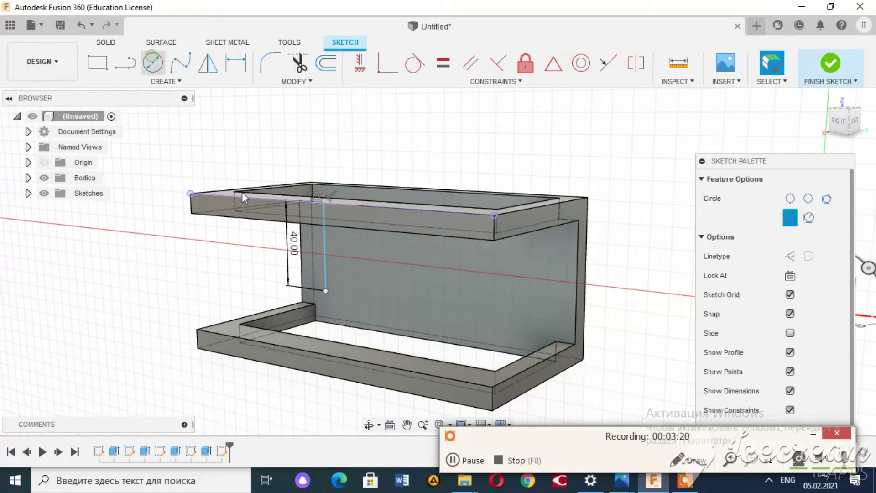
click(325, 291)
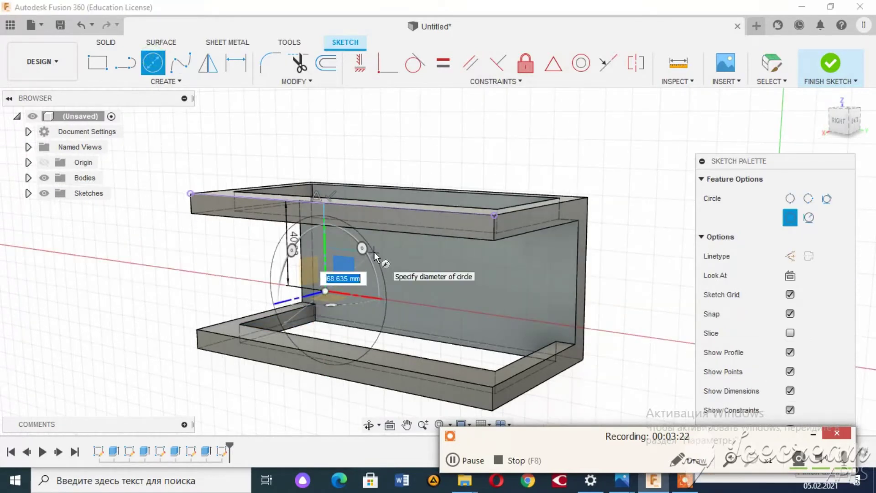
text(6)
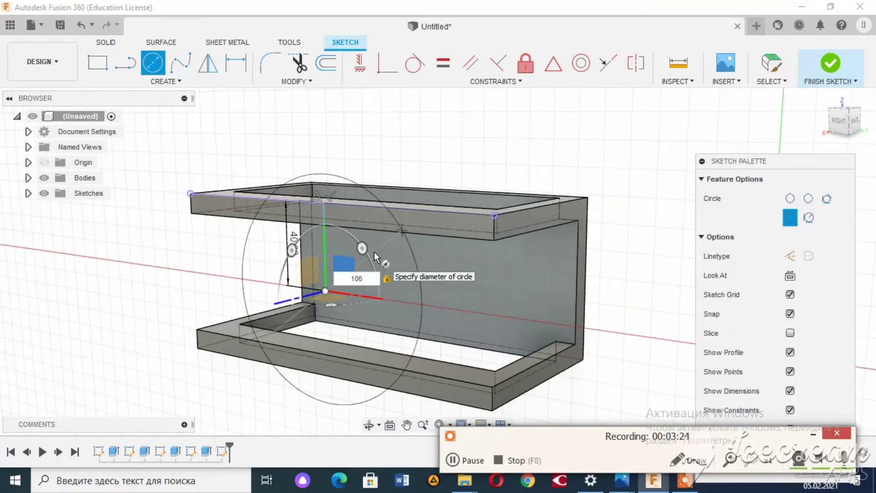
key(Return)
key(Escape)
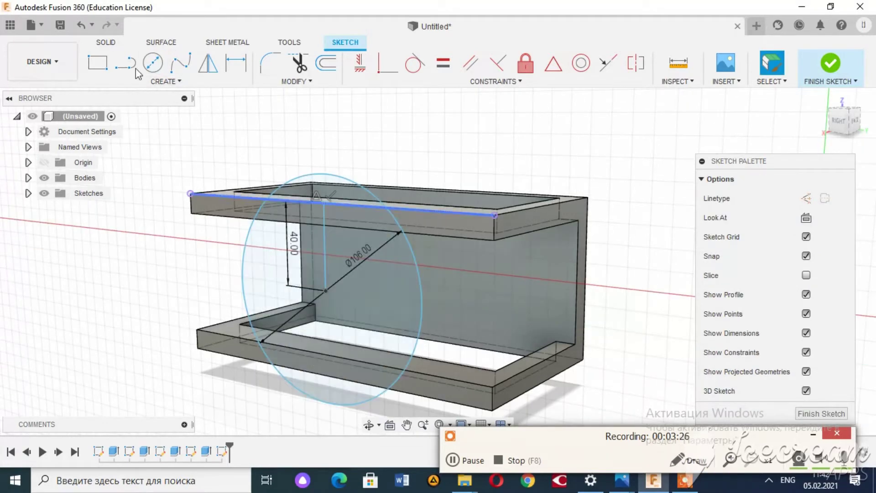
click(106, 42)
Extrude both circle regions backwards as a cut, then check the reference drawing
click(153, 63)
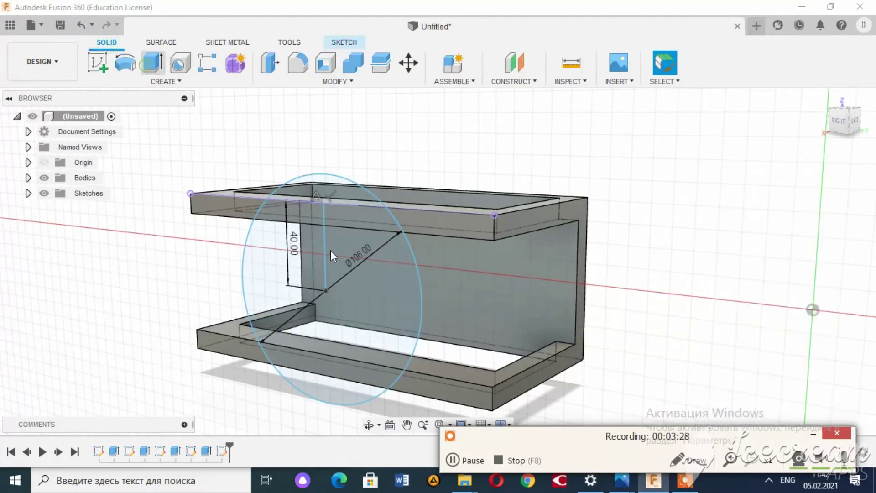
click(335, 264)
click(340, 196)
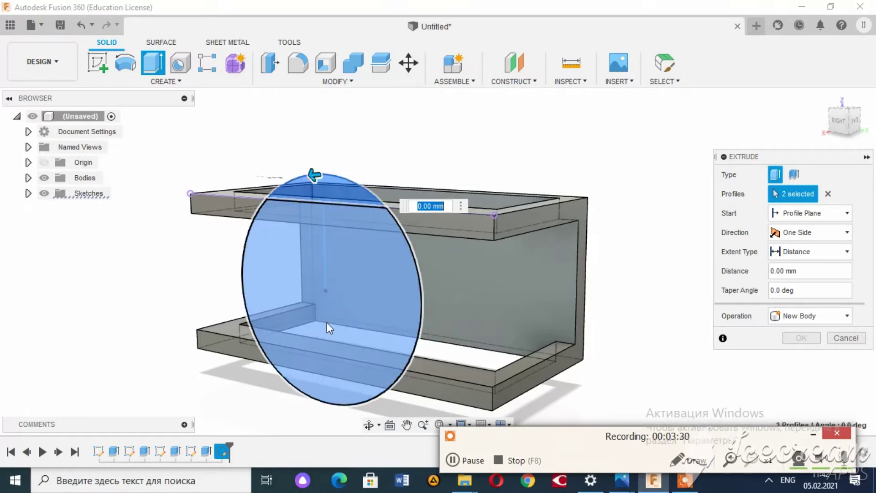
drag(315, 174, 356, 174)
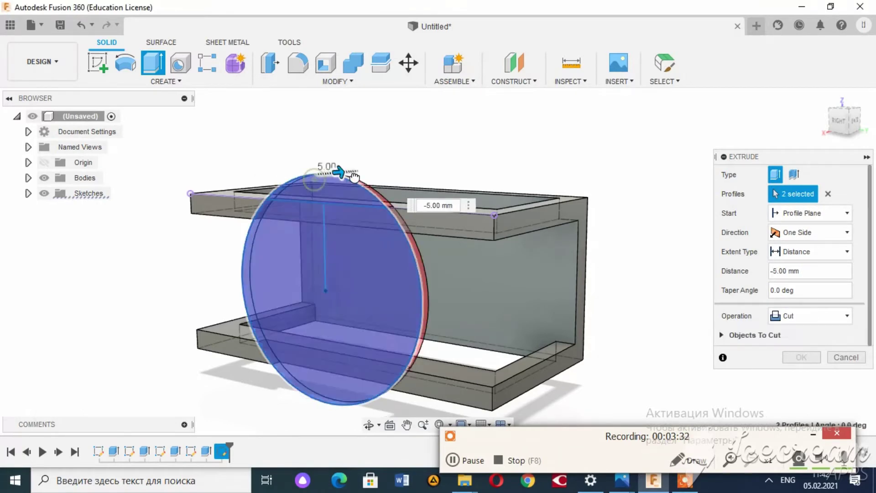
key(Return)
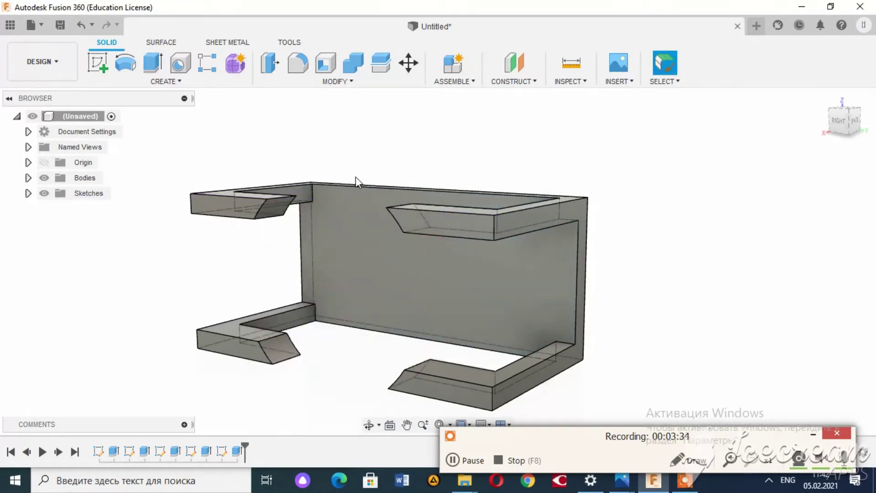
click(632, 484)
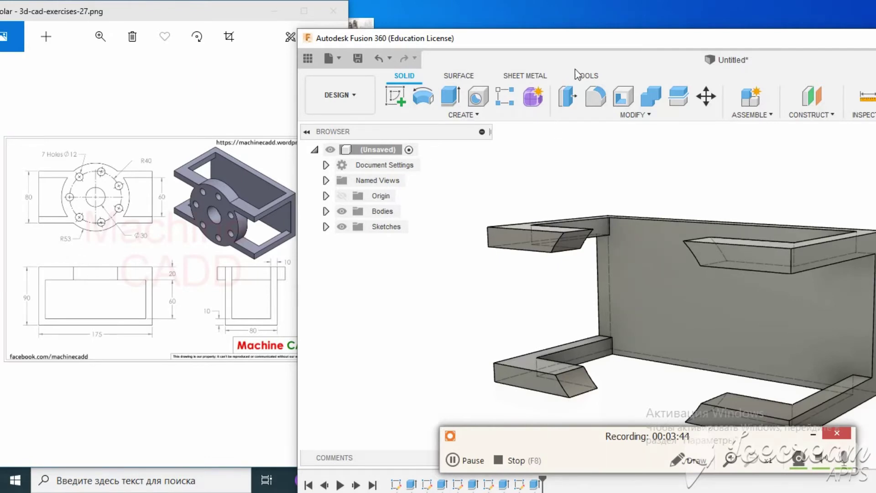
double_click(600, 36)
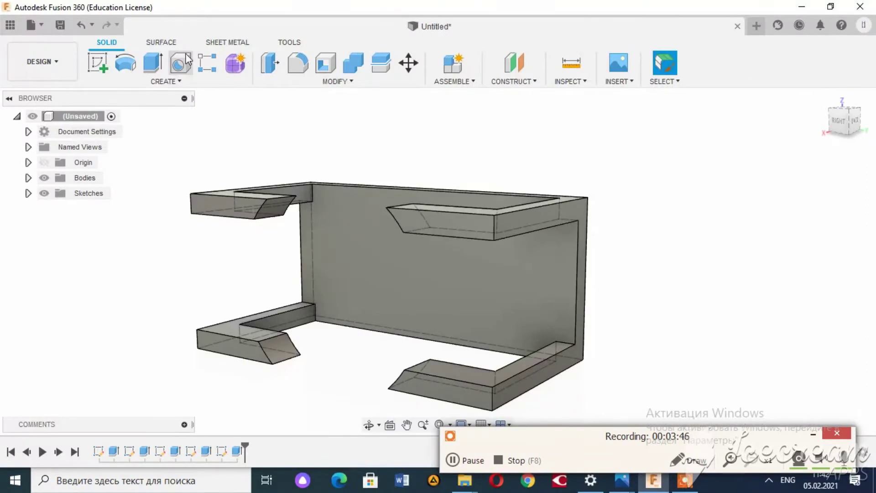
Start a sketch on the back wall and draw a 40 mm line down from its top edge
click(98, 63)
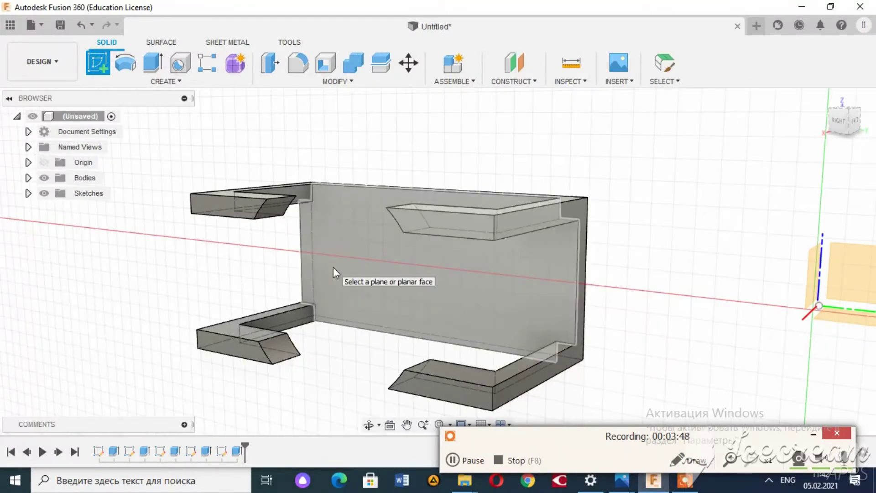
click(336, 274)
click(125, 63)
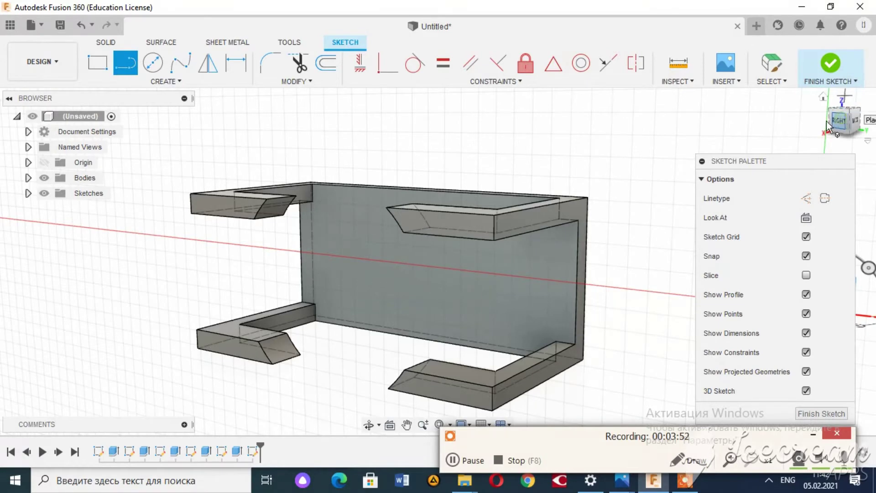
click(839, 120)
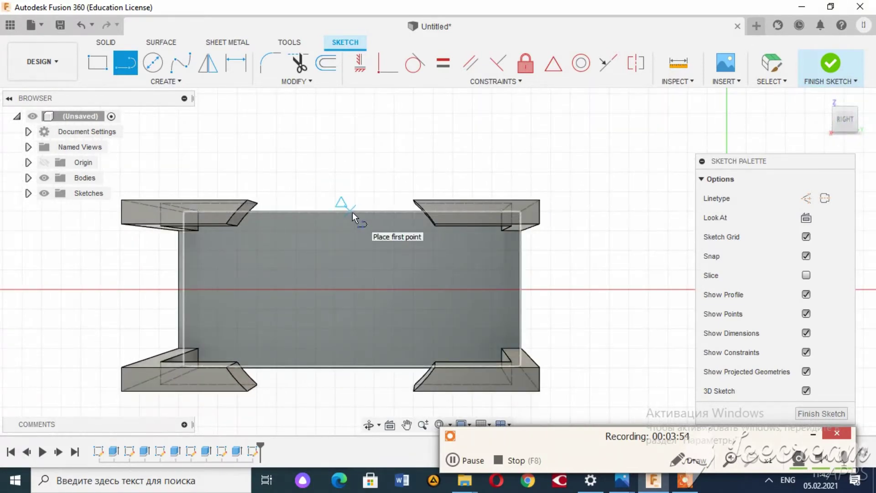
click(349, 212)
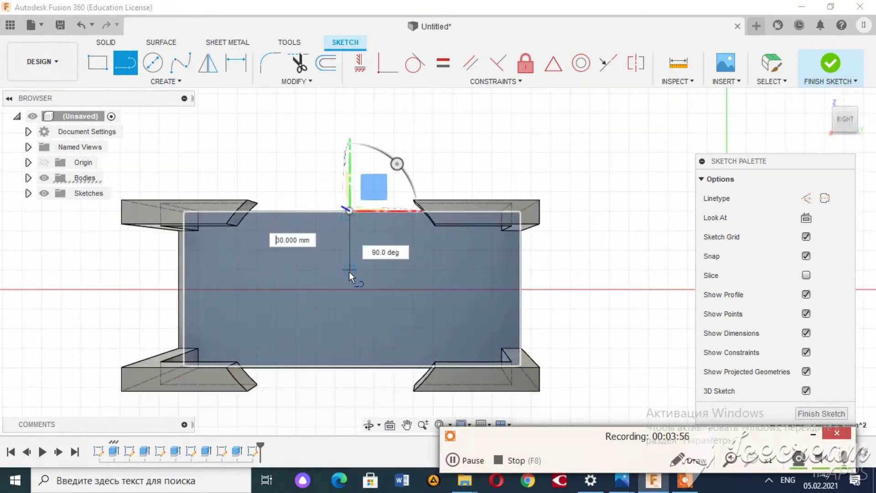
key(Return)
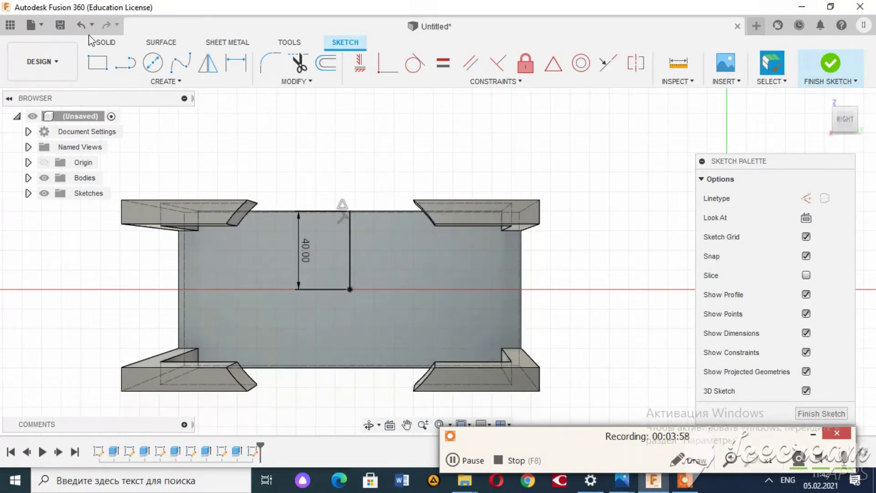
Centre a 106 mm diameter circle at the line's lower end
click(152, 63)
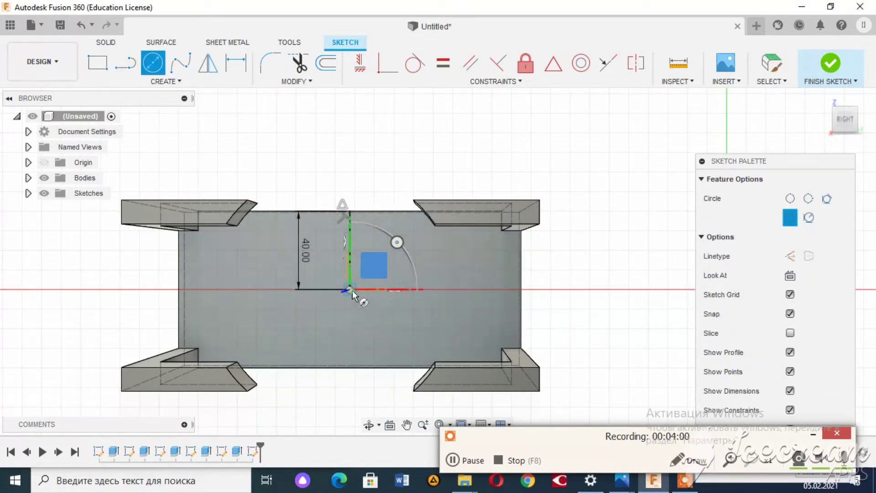
click(349, 289)
text(106)
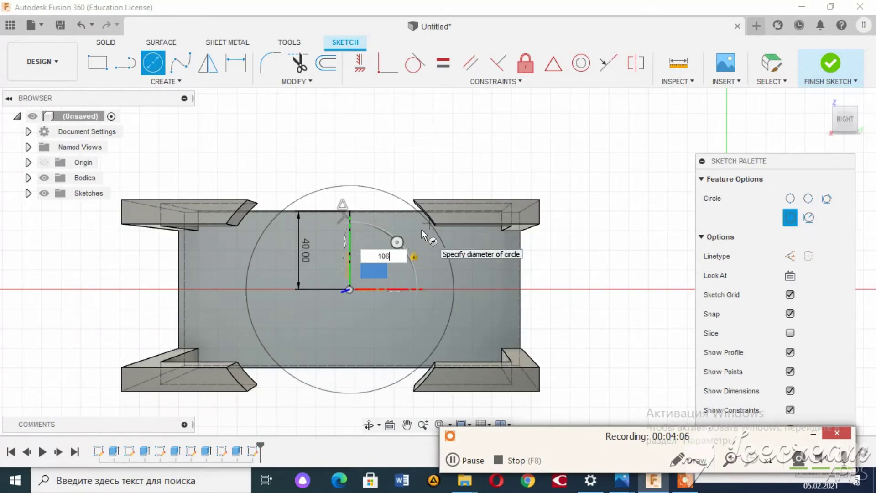
key(Return)
key(Escape)
Delete the vertical guide line and its dimension
drag(845, 129, 852, 129)
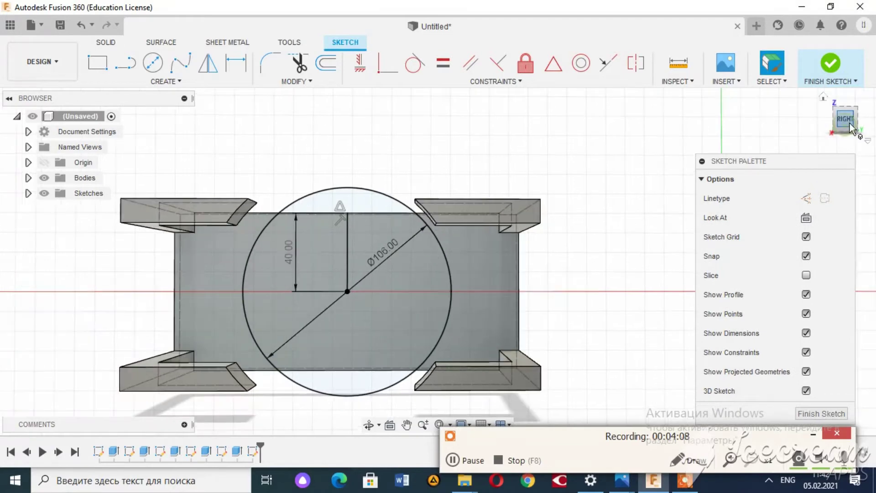
click(848, 122)
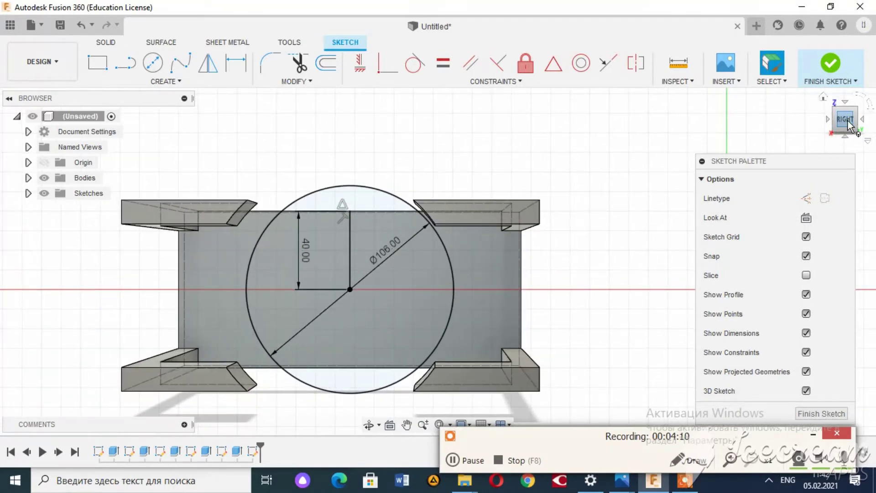
drag(845, 130, 862, 126)
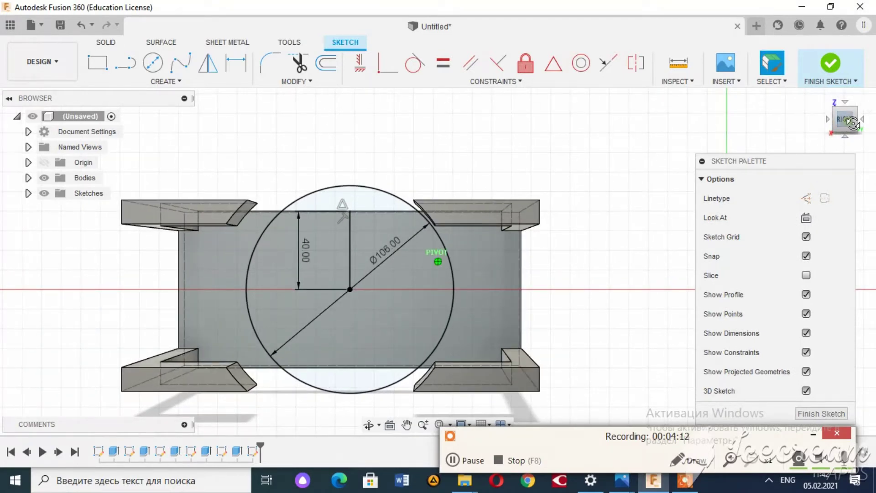
click(862, 126)
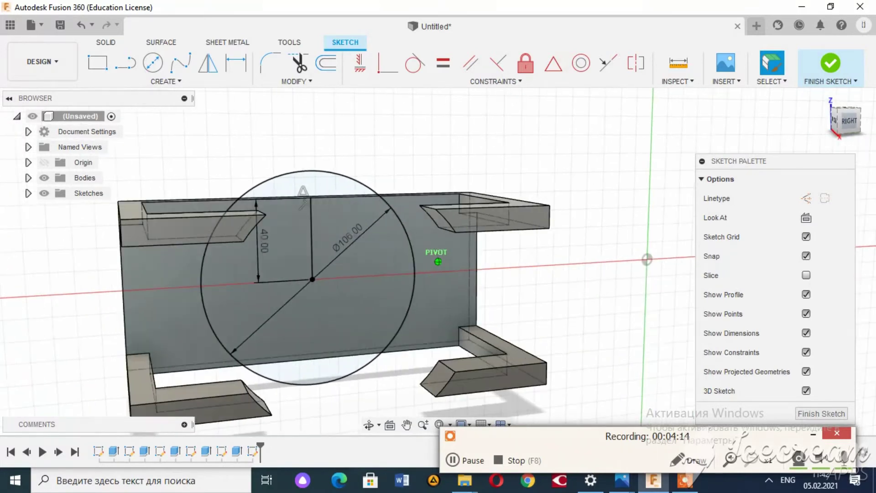
click(272, 240)
key(Delete)
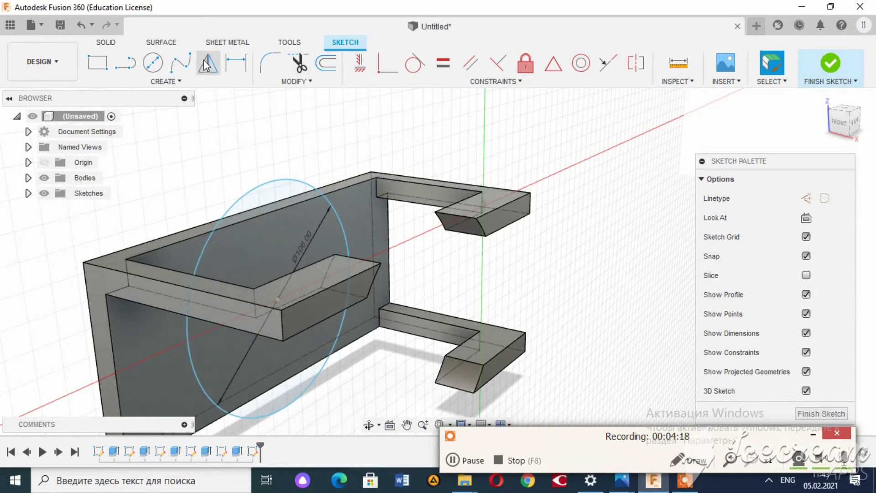
click(115, 42)
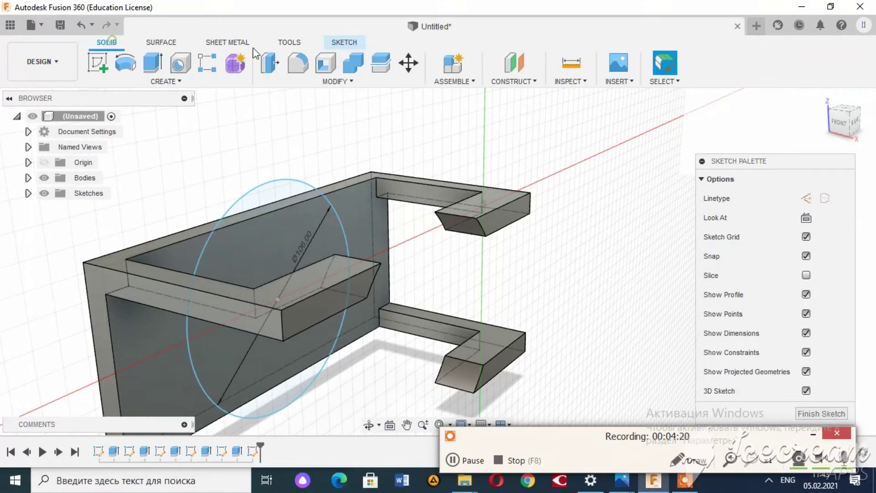
Move the 106 mm circle 80 mm out from the back wall
click(408, 63)
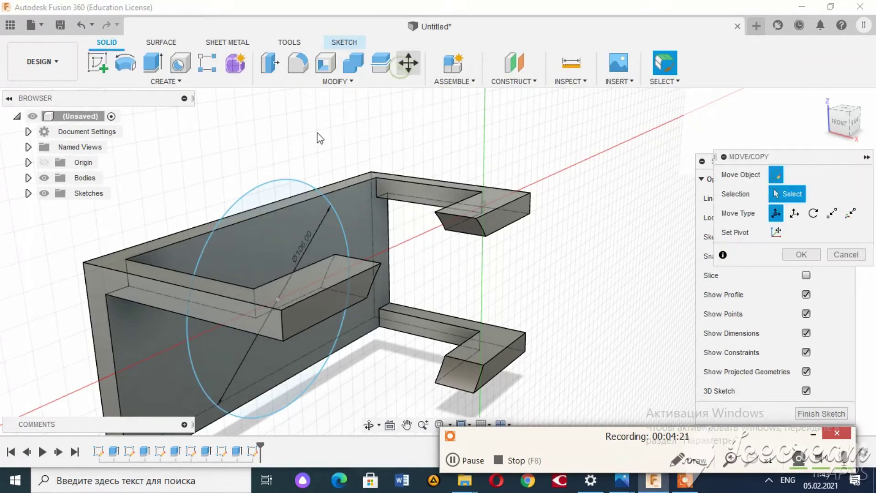
click(286, 184)
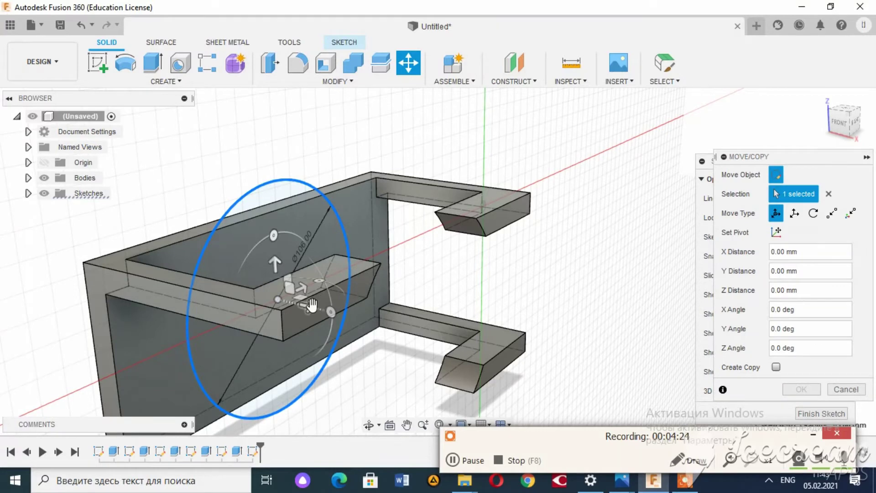
drag(315, 304, 473, 343)
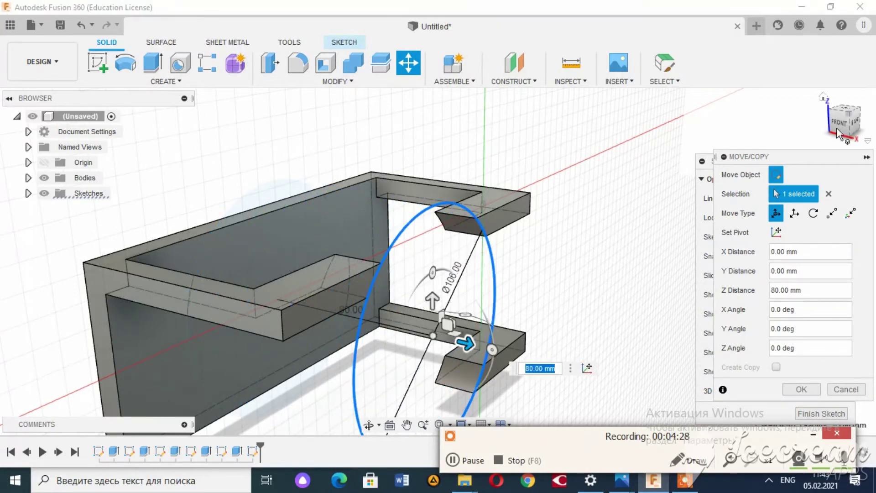
mouse_move(844, 130)
mouse_down()
mouse_move(871, 118)
mouse_move(840, 122)
mouse_up()
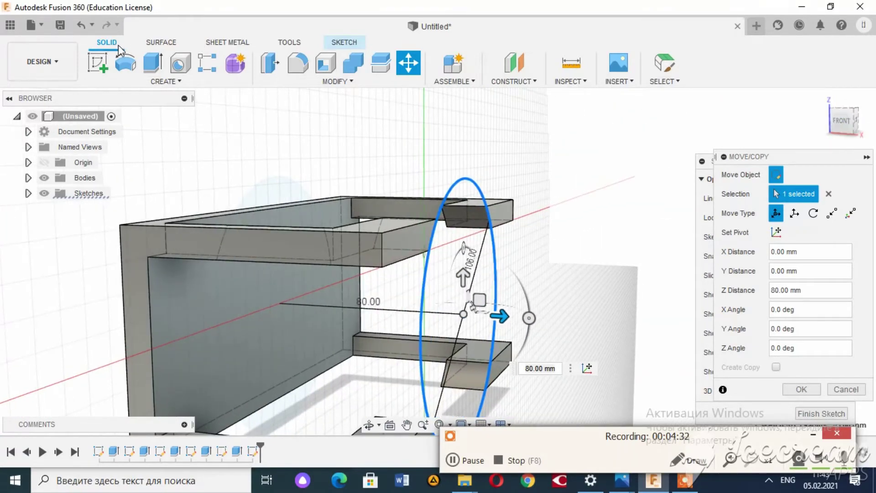
click(153, 62)
Extrude the moved circle -20 mm into a solid disc joined to the bracket
click(454, 212)
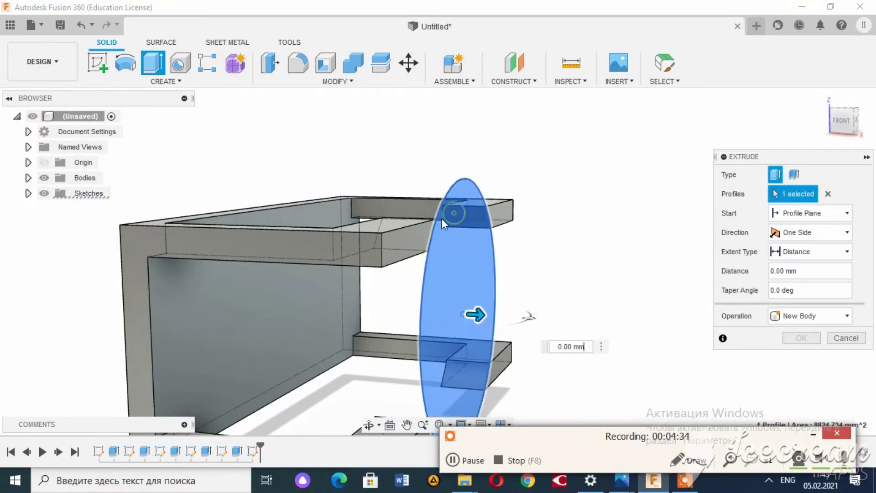
text(-20)
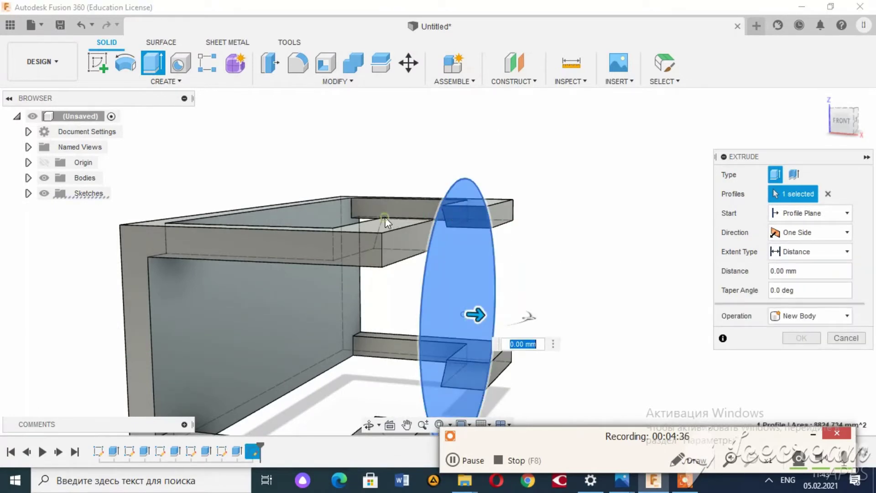
key(Return)
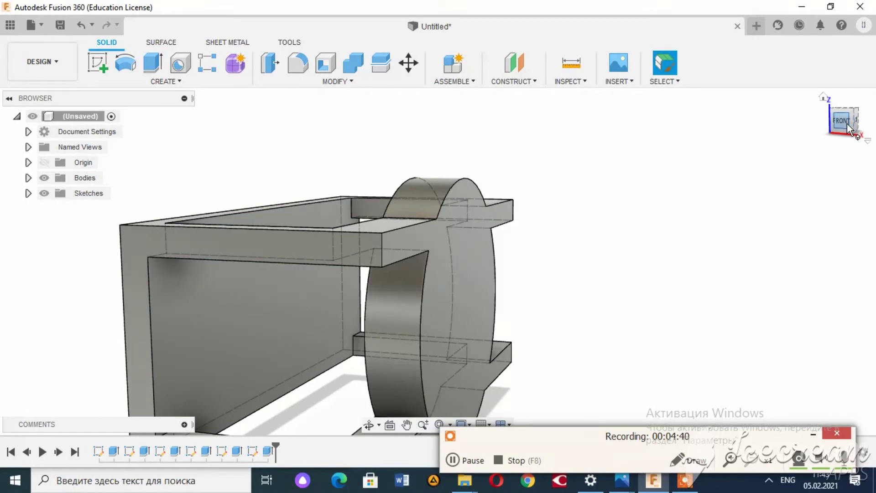
shift+middle_drag(439, 261, 594, 237)
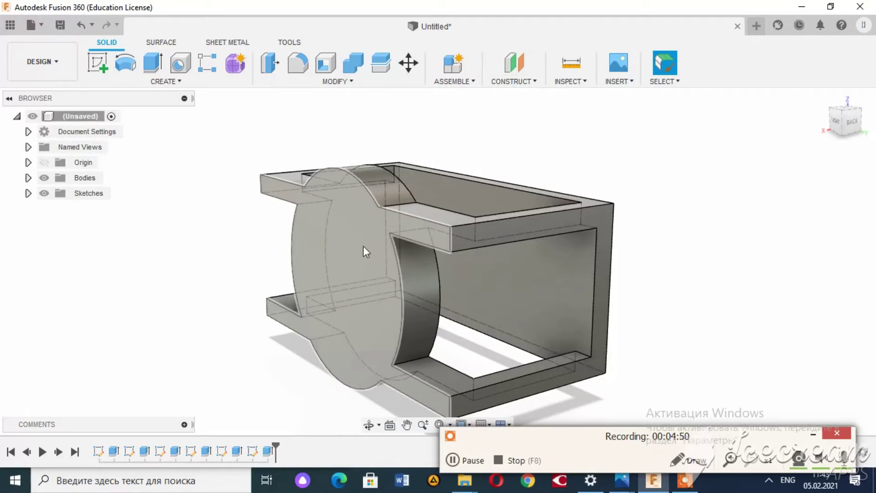
shift+middle_drag(437, 252, 491, 190)
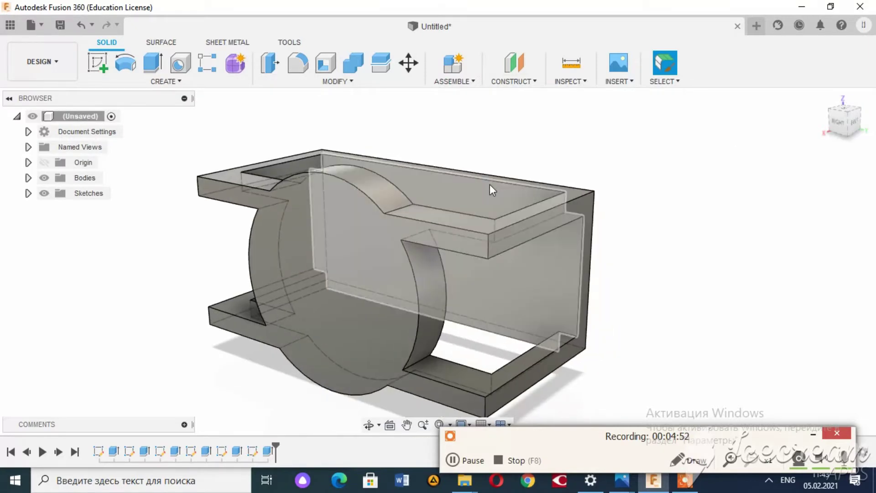
Sketch a 30 mm circle at the centre of the disc face
click(95, 68)
click(316, 290)
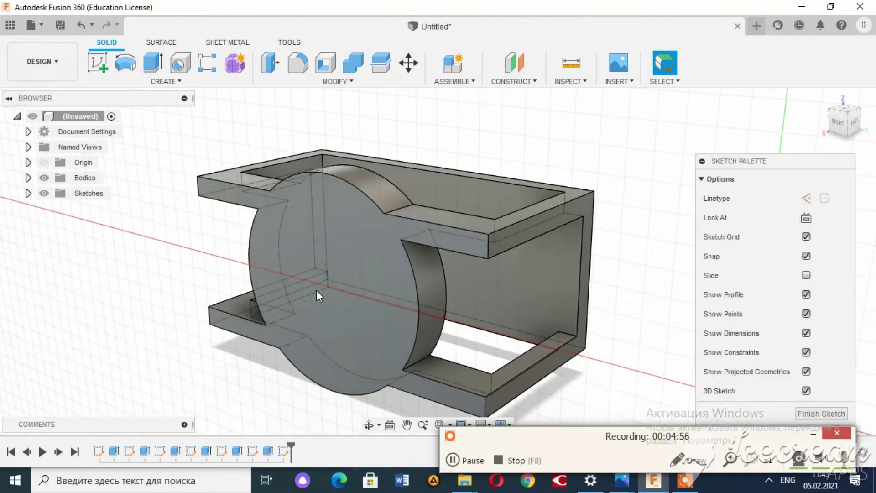
click(153, 62)
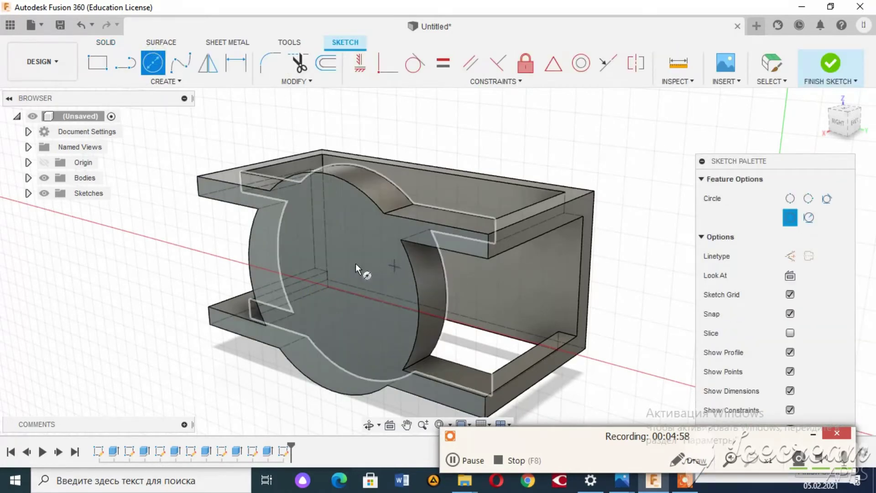
click(328, 286)
text(30)
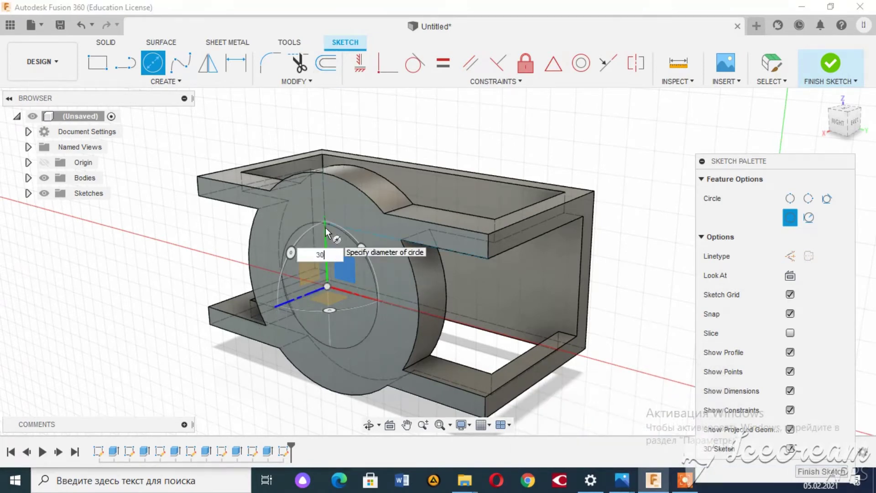
key(Return)
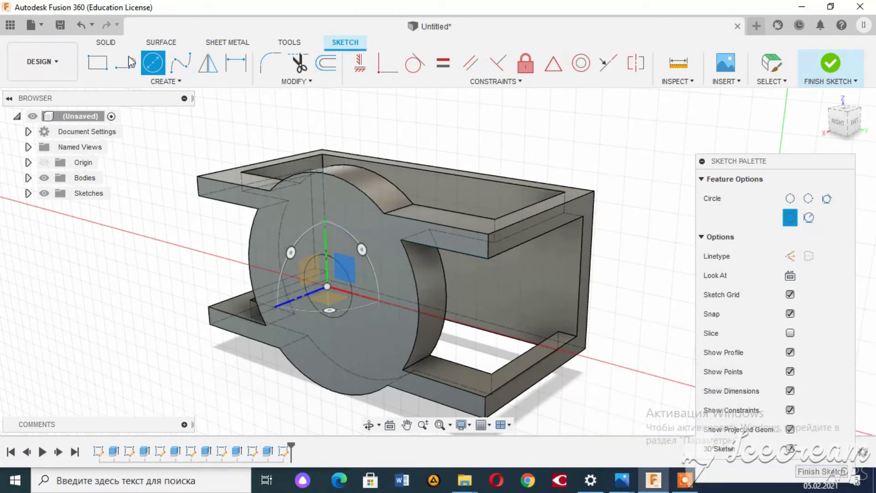
click(106, 42)
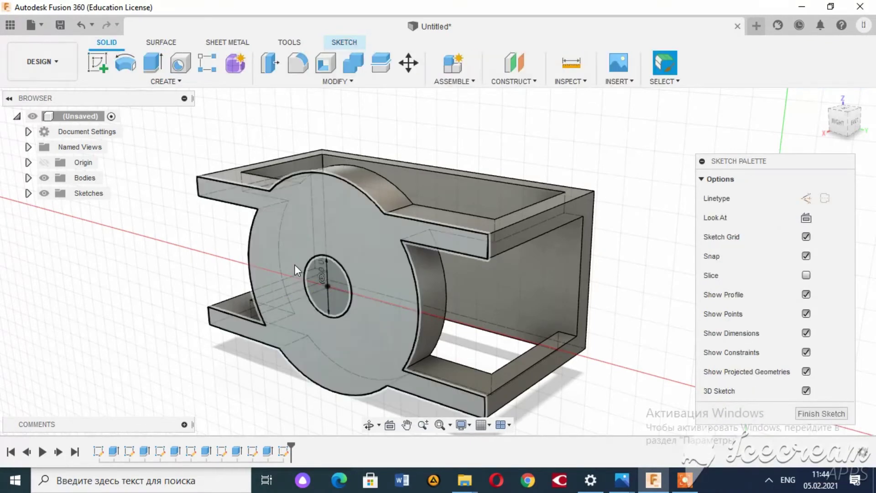
Cut the 30 mm circle 20 mm into the disc, leaving a centre hole
click(338, 290)
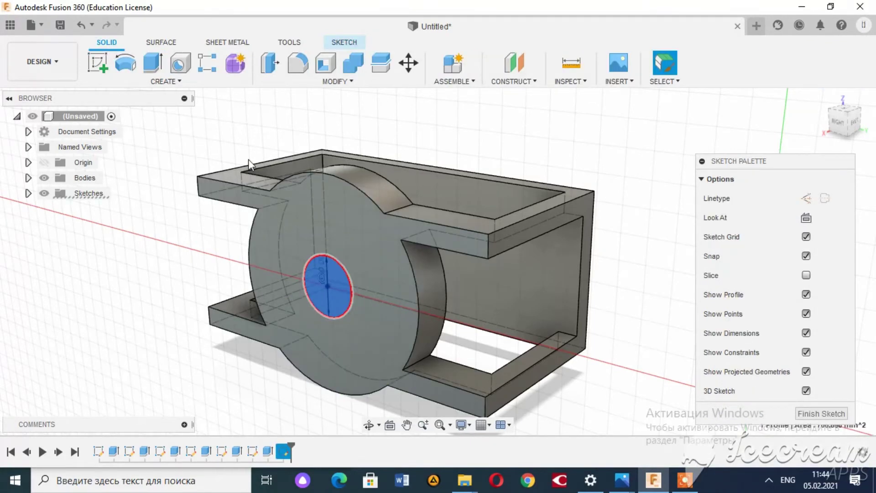
click(152, 63)
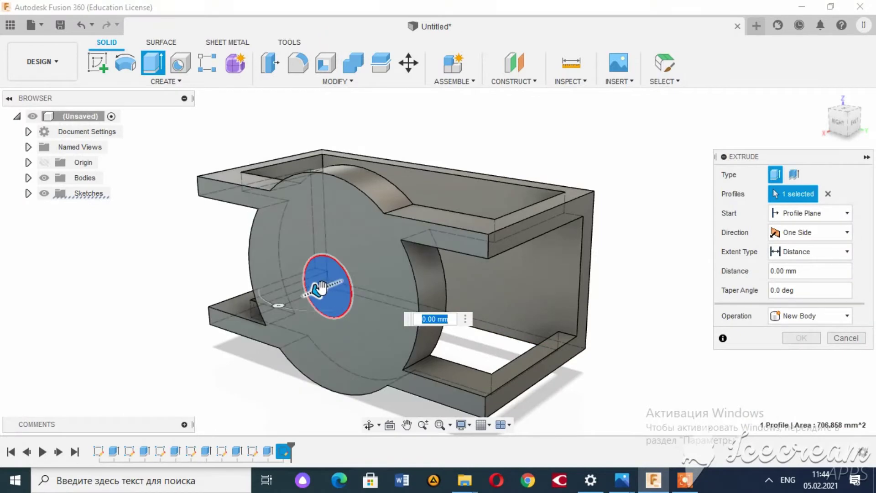
drag(314, 292, 385, 269)
key(Return)
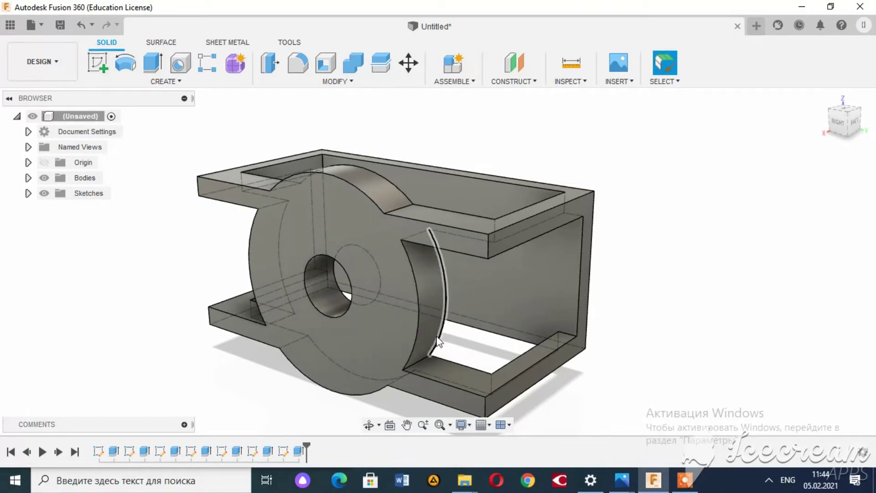
Review the bracket's reference drawing in Photos
click(630, 482)
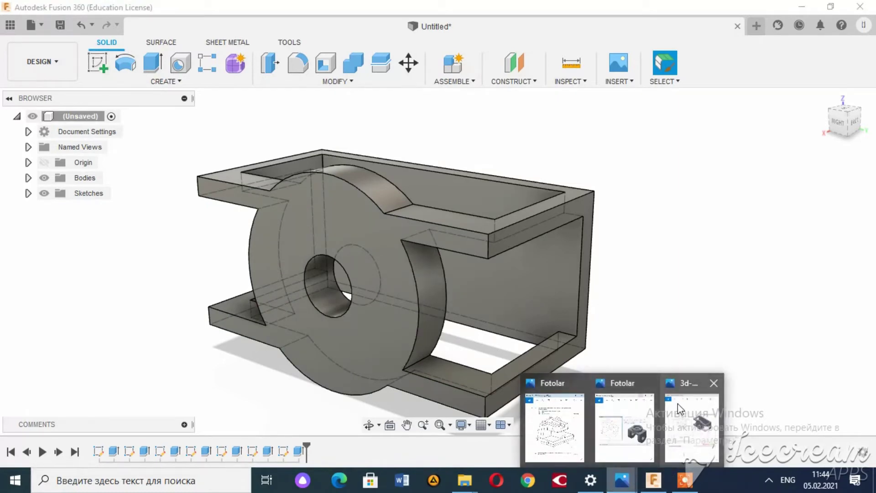
click(692, 429)
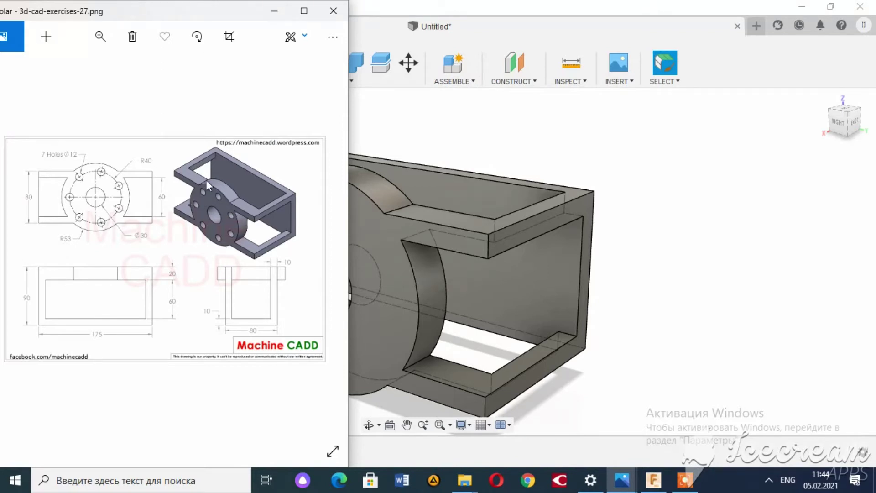
click(475, 14)
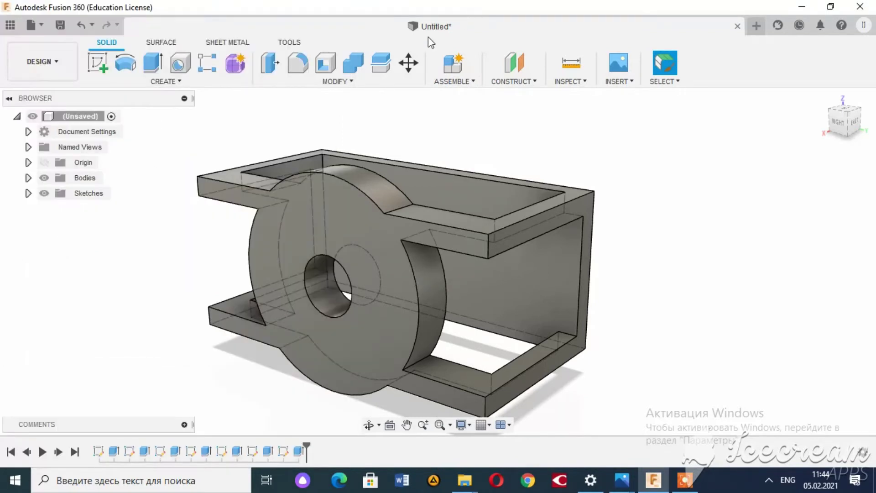
On a disc-face sketch, draw an 80 mm circle around the centre hole
click(105, 66)
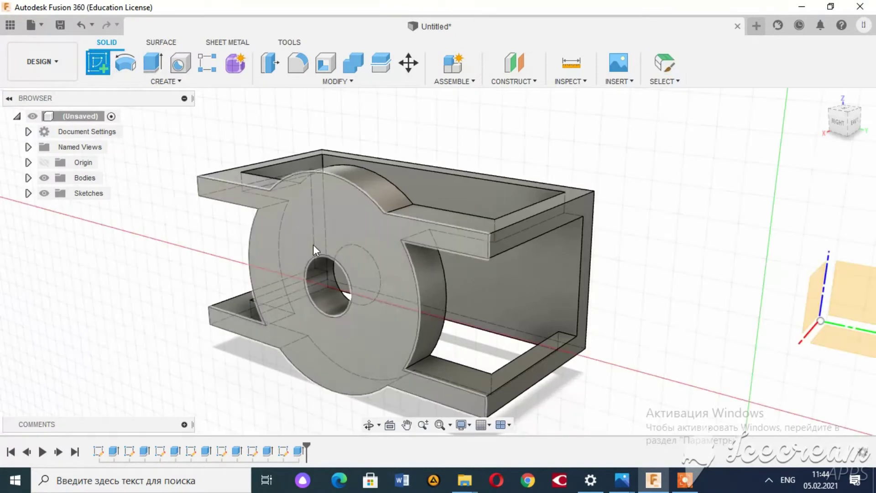
click(330, 239)
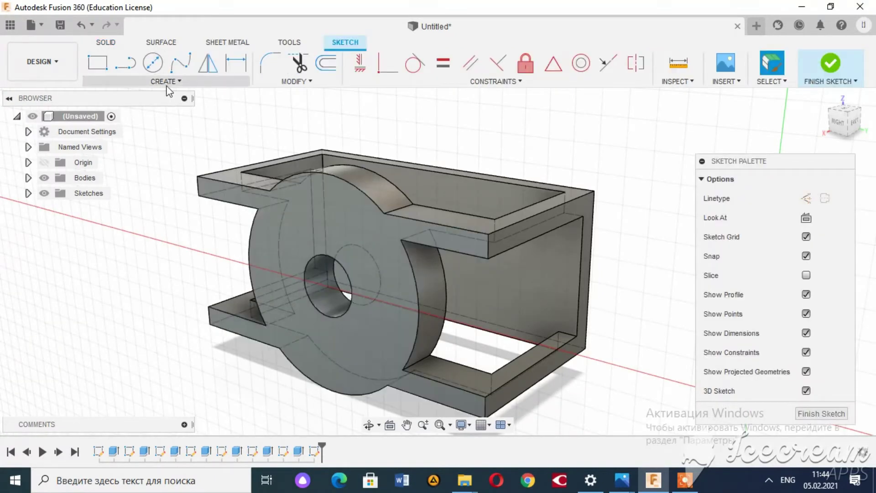
click(154, 66)
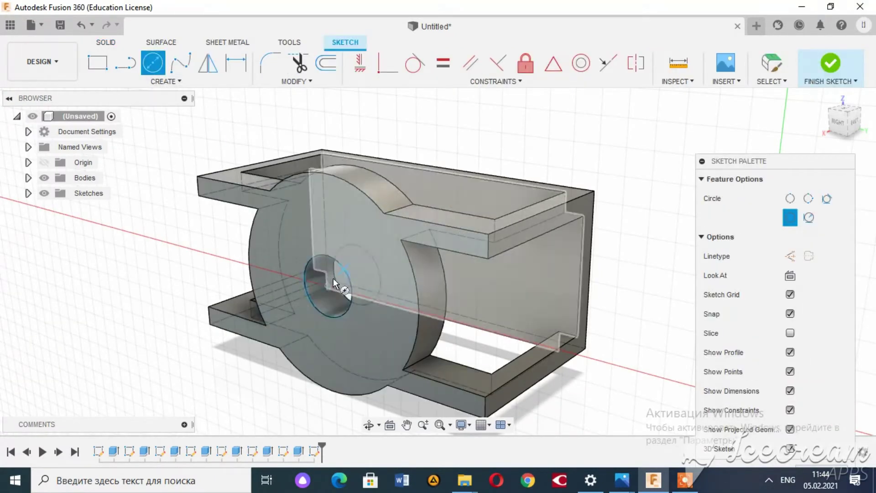
click(327, 287)
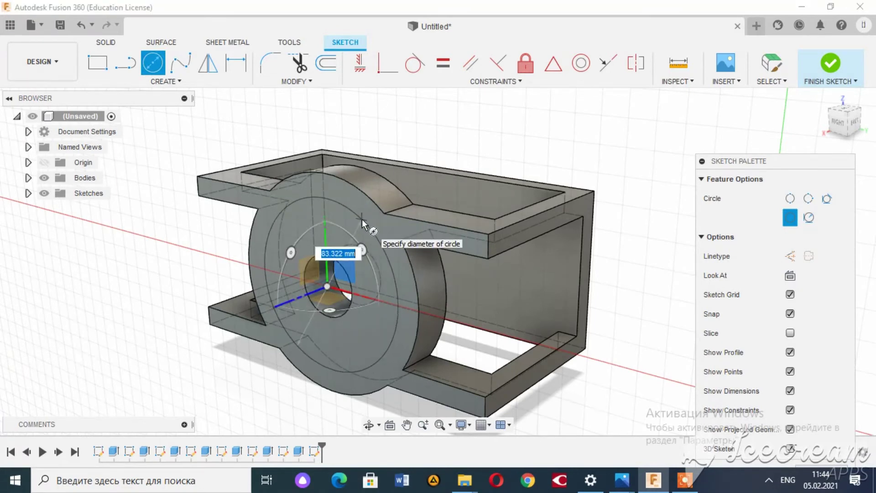
key(Return)
key(Escape)
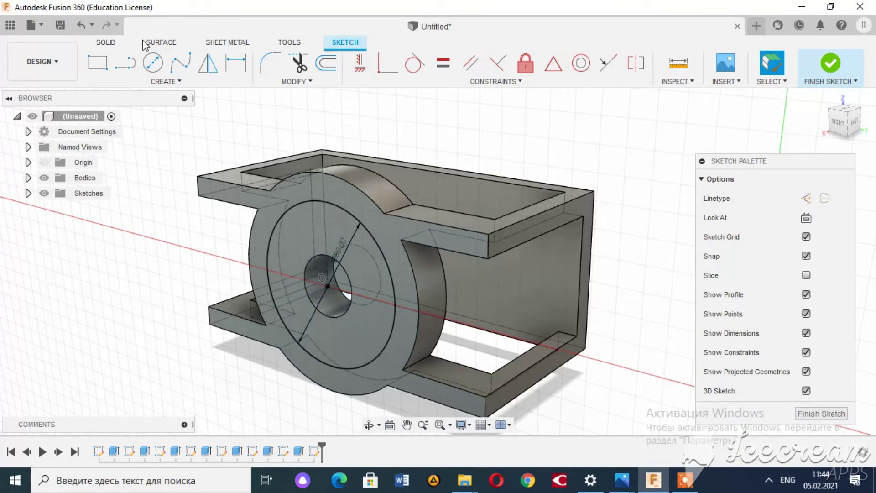
Add a 12 mm circle centred at the top of the 80 mm circle
click(153, 62)
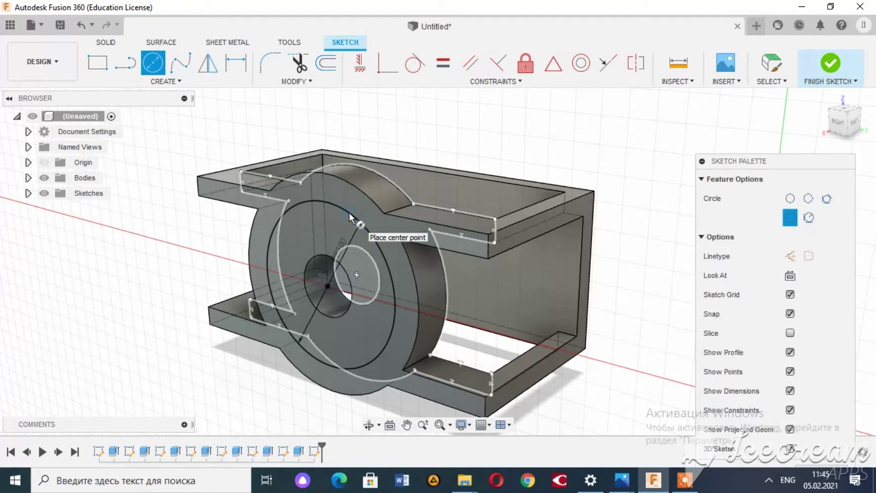
click(349, 218)
text(12)
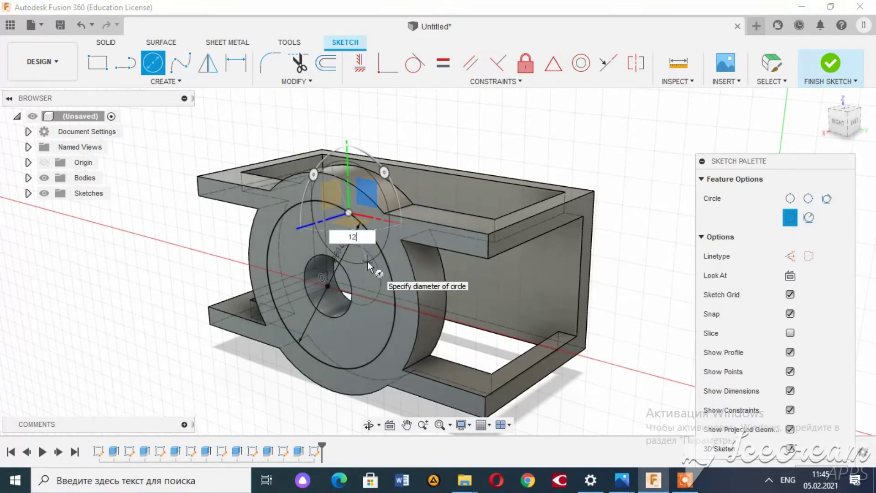
key(Return)
key(Escape)
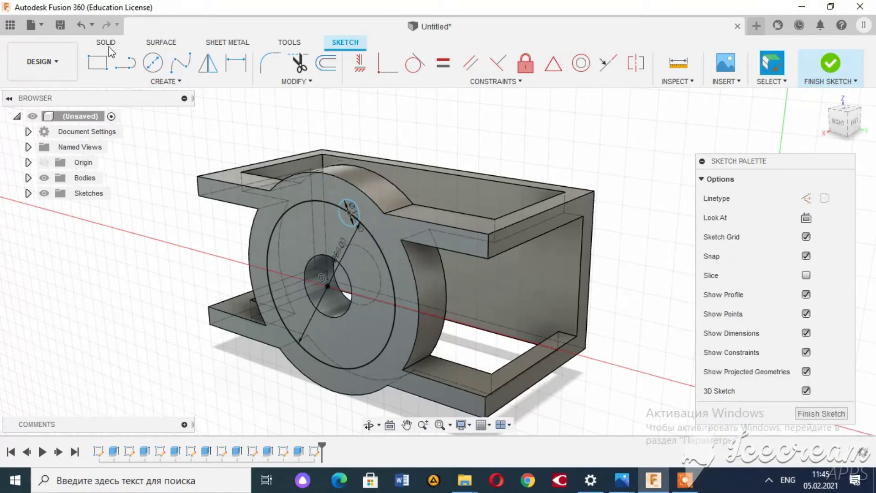
Cut the 12 mm bolt hole through the disc
click(106, 42)
click(153, 62)
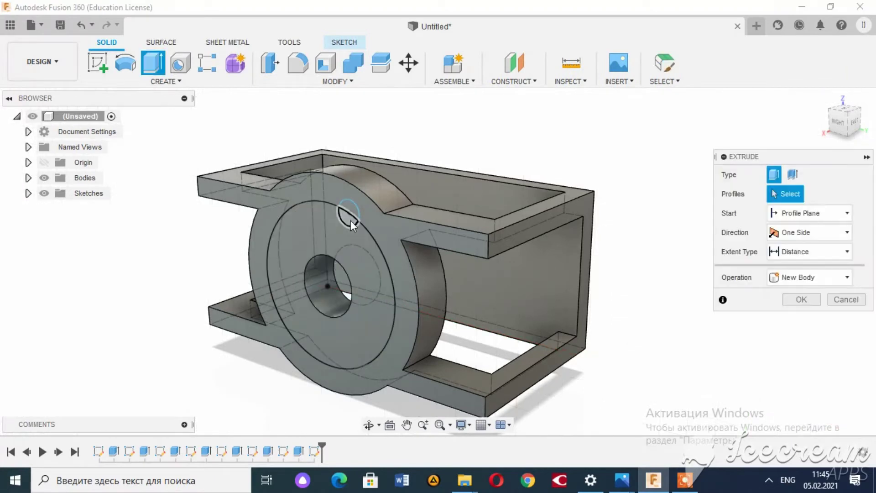
click(350, 218)
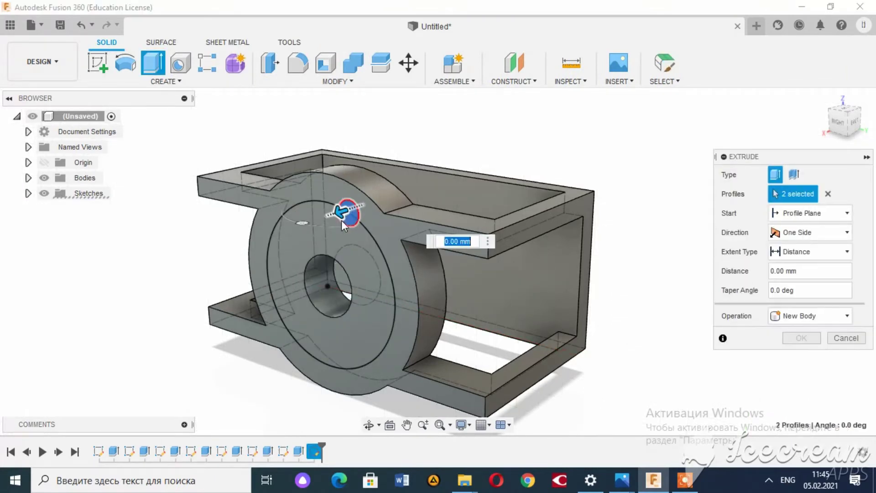
drag(340, 216, 395, 196)
key(Return)
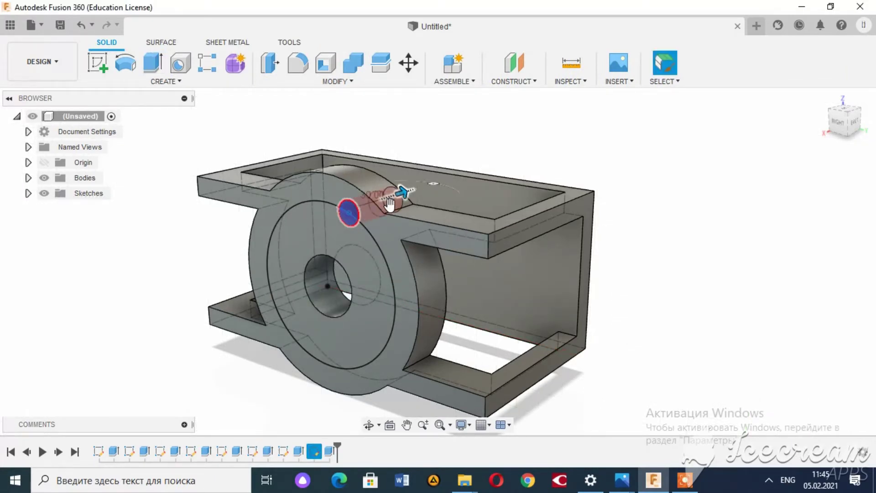
Circular-pattern the hole face into seven around the disc's edge axis
click(165, 82)
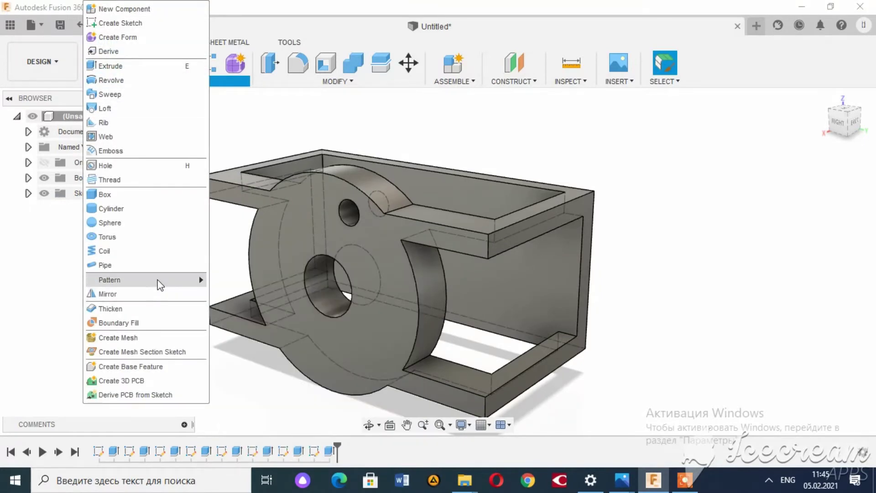
mouse_move(144, 280)
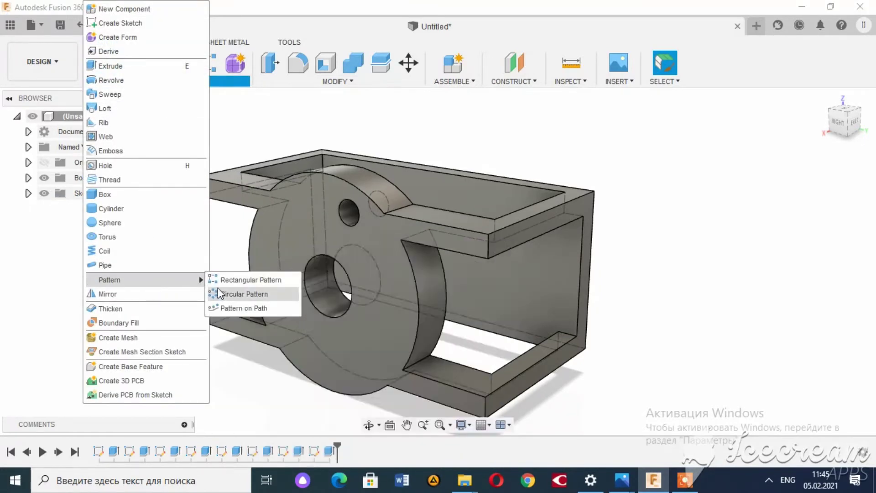
click(244, 294)
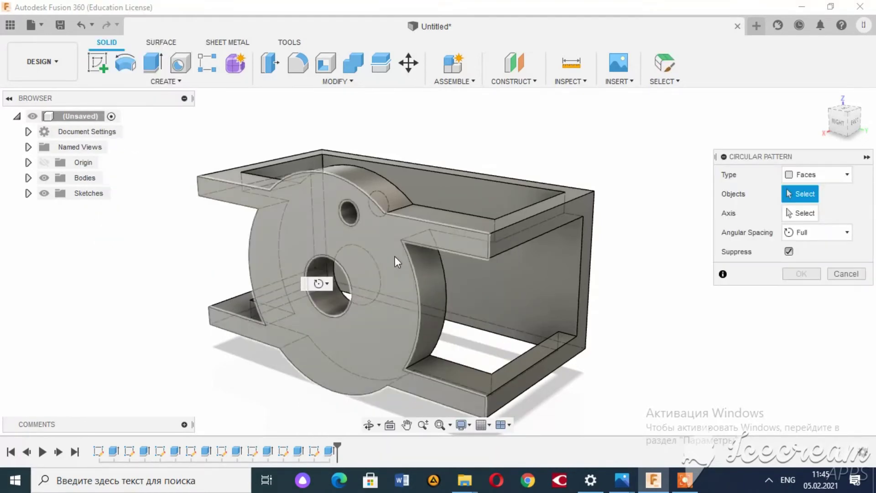
click(347, 212)
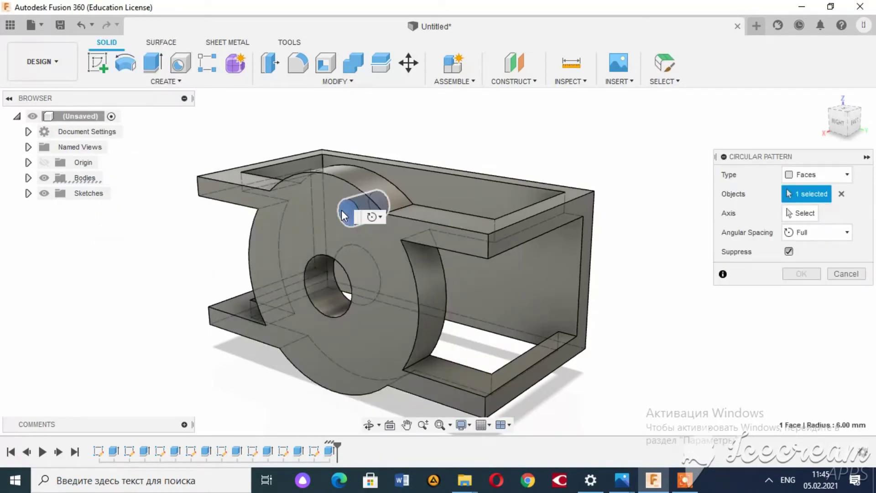
click(802, 212)
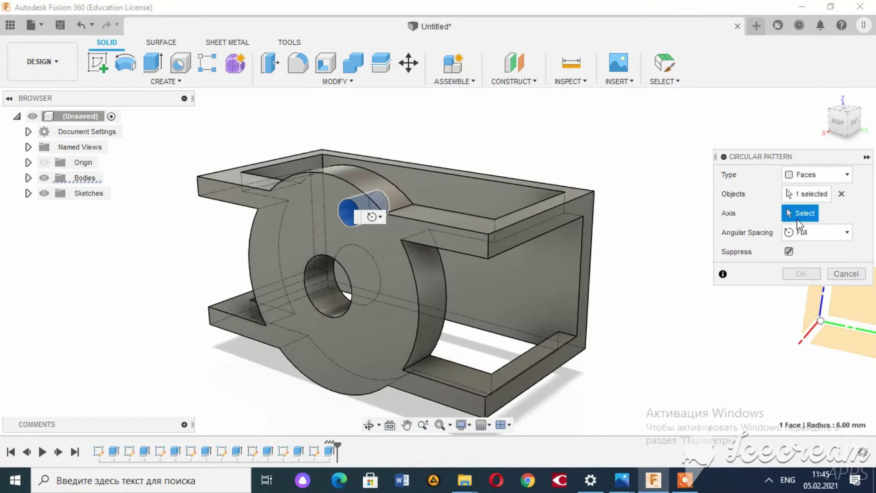
click(417, 290)
text(7)
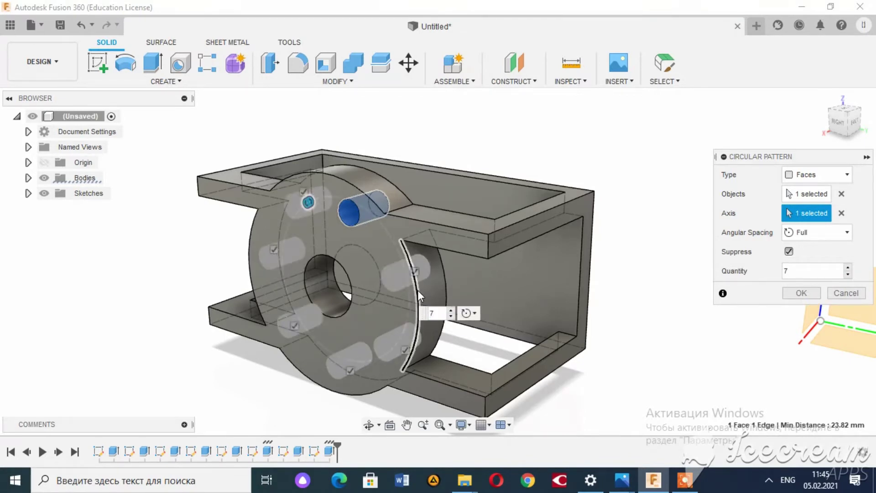
key(Return)
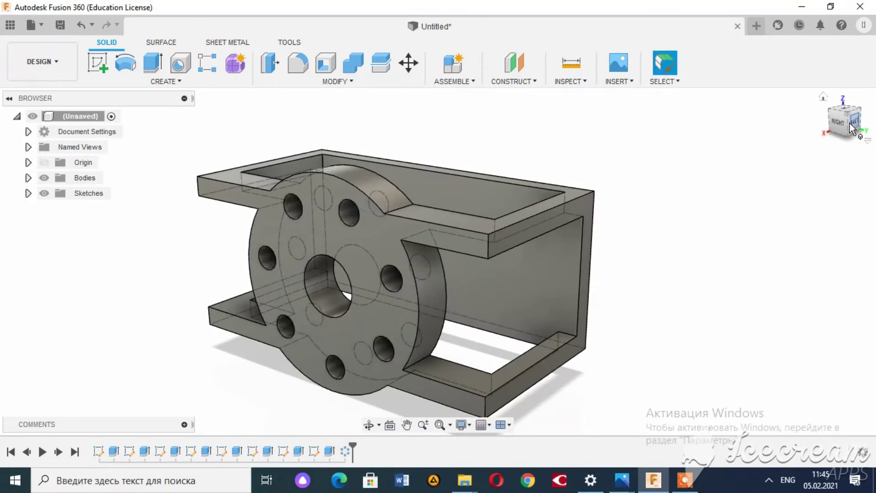
View the disc from the RIGHT side, orbit back to 3D, and open the workspace list
click(842, 123)
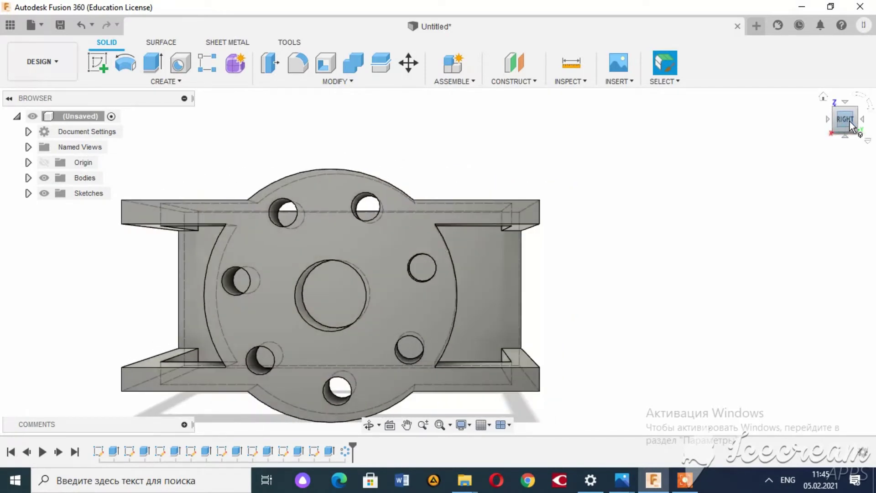
shift+middle_drag(436, 256, 457, 274)
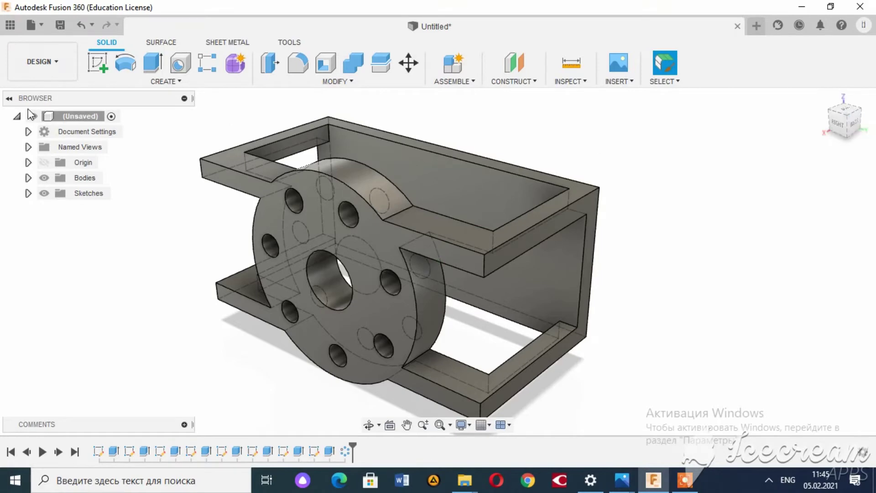
click(41, 61)
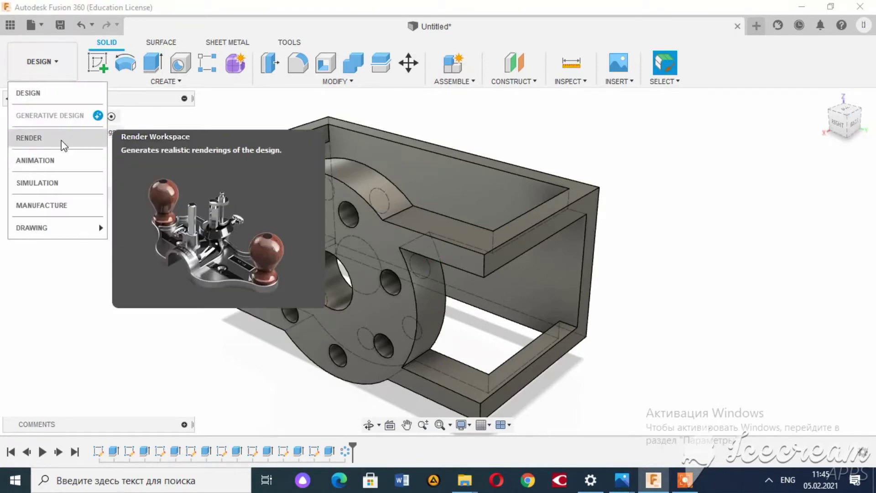
Switch to the Render workspace, then to the Animation workspace
click(50, 138)
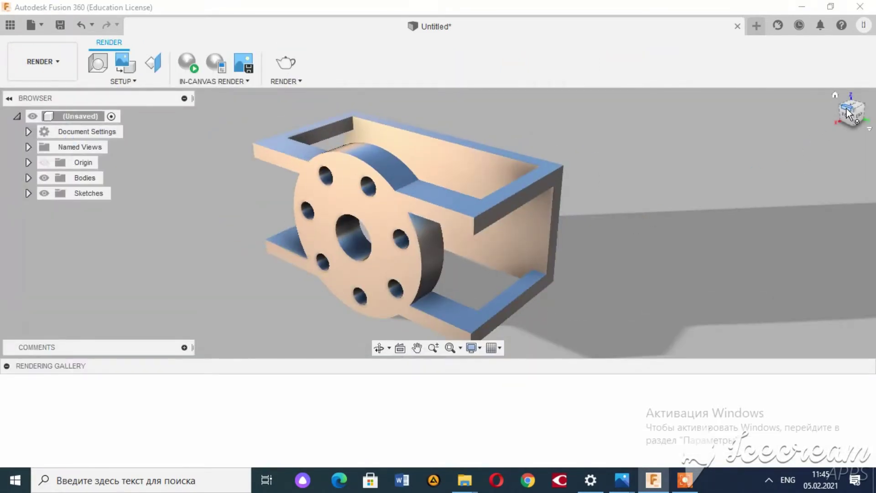
mouse_move(851, 114)
shift+middle_down()
mouse_move(851, 102)
mouse_move(839, 116)
shift+middle_up()
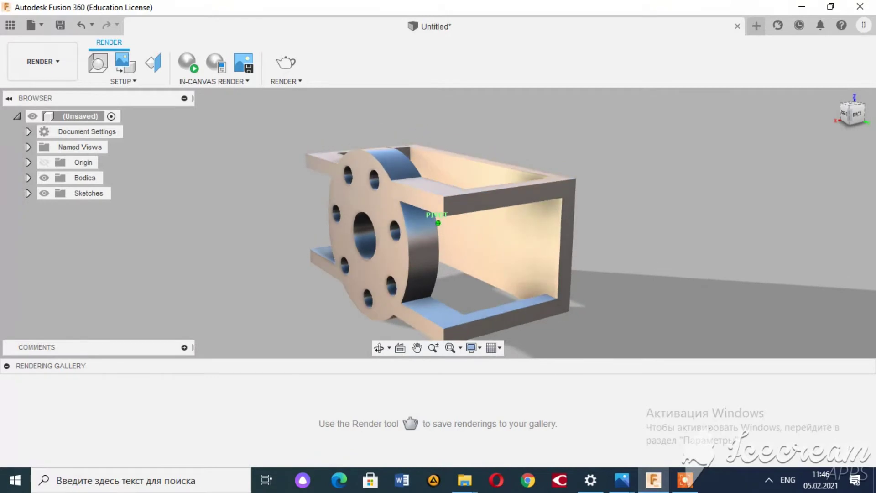
click(47, 59)
click(64, 160)
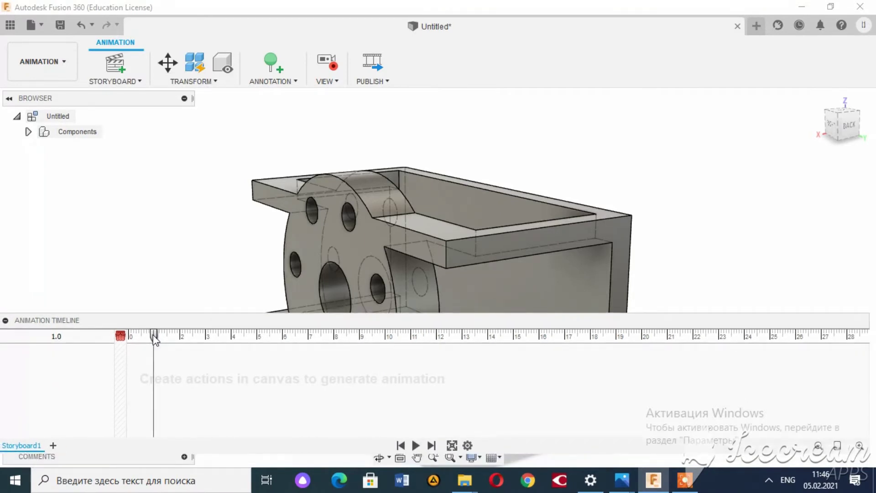
Pan the bracket up at 1.6 s and zoom out at 3.3 s
drag(155, 340, 169, 340)
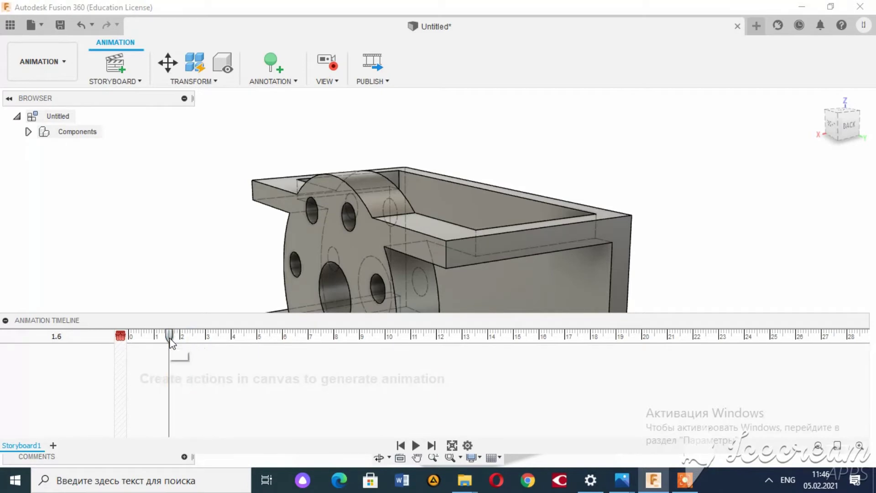
click(416, 457)
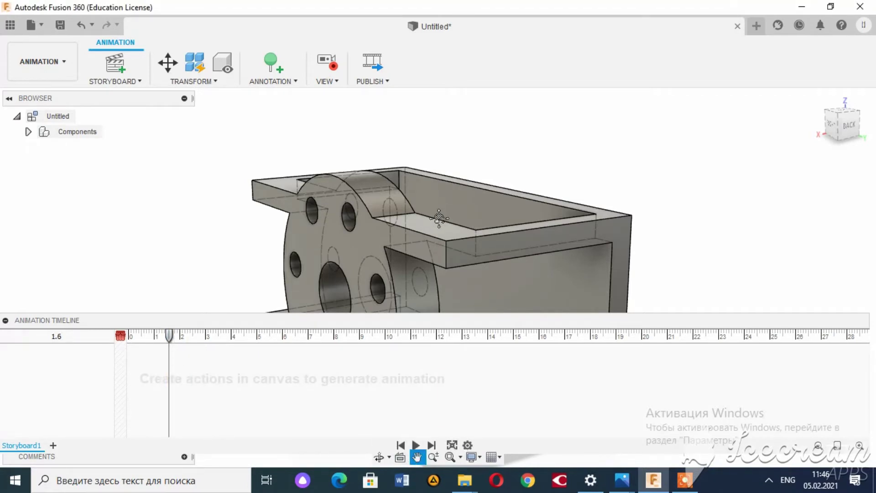
drag(438, 265, 432, 174)
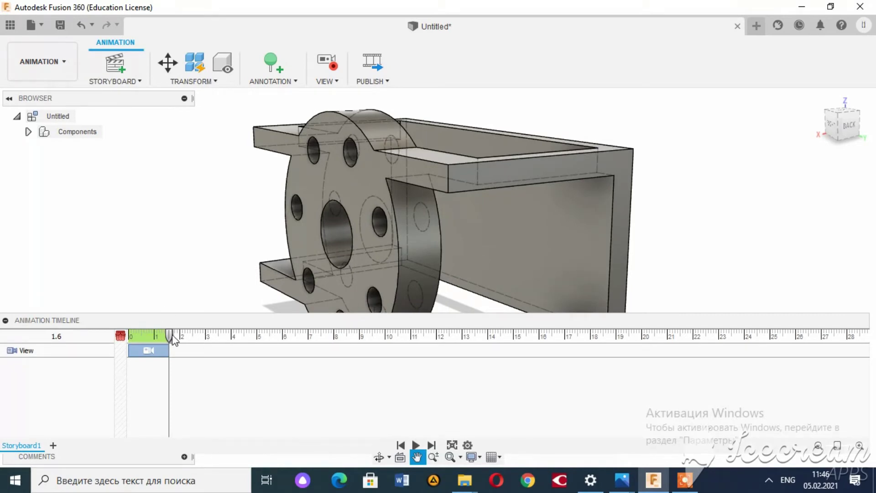
drag(170, 336, 213, 337)
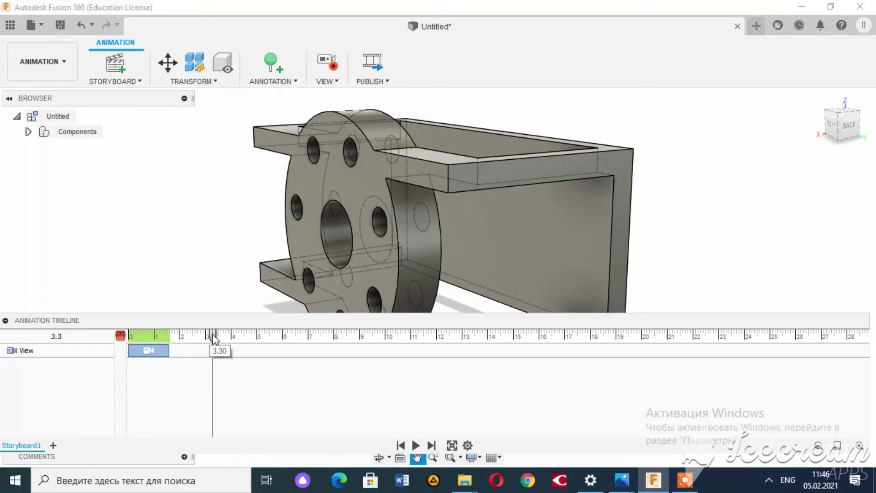
click(433, 457)
drag(426, 256, 429, 207)
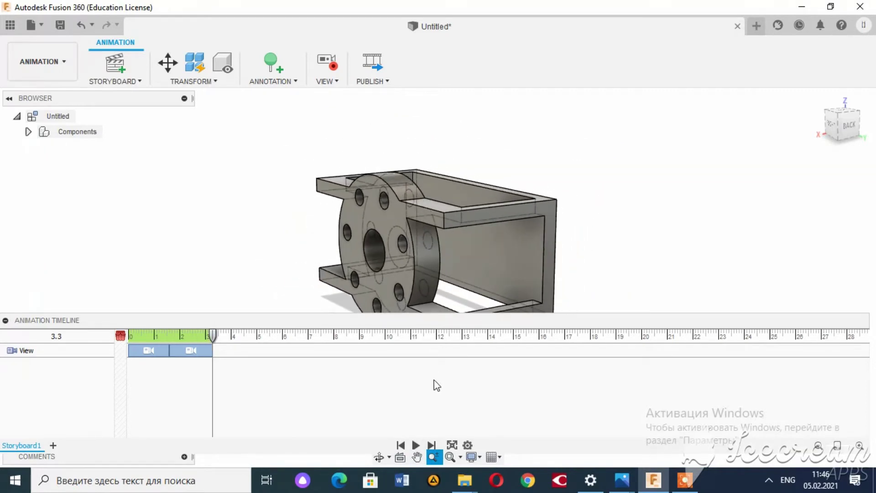
At 4.8 s, pan the bracket further up for a third view step
drag(214, 336, 252, 336)
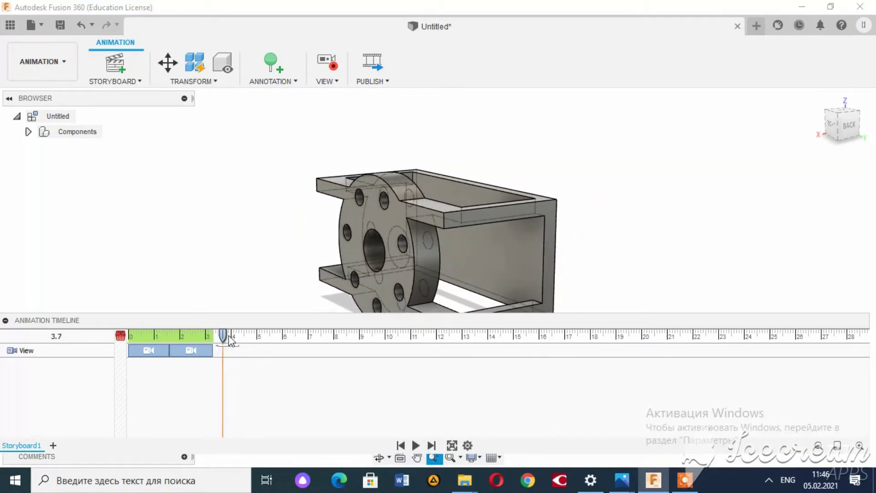
click(416, 457)
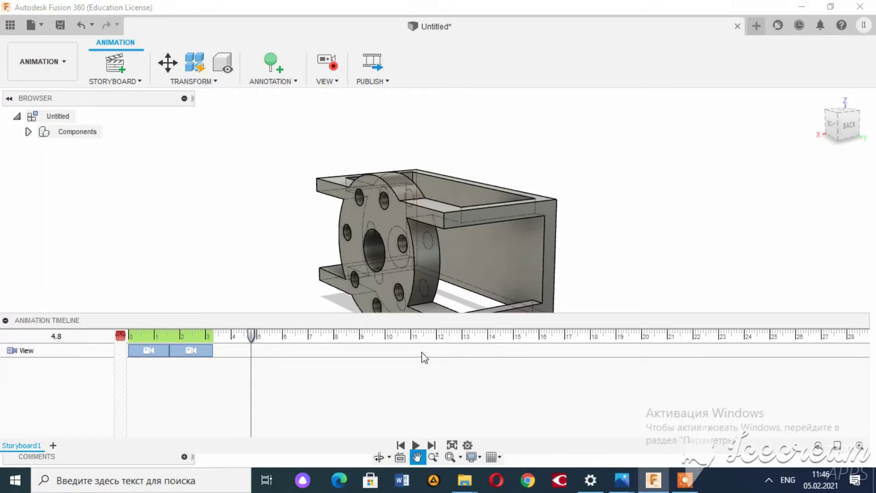
drag(417, 272, 416, 257)
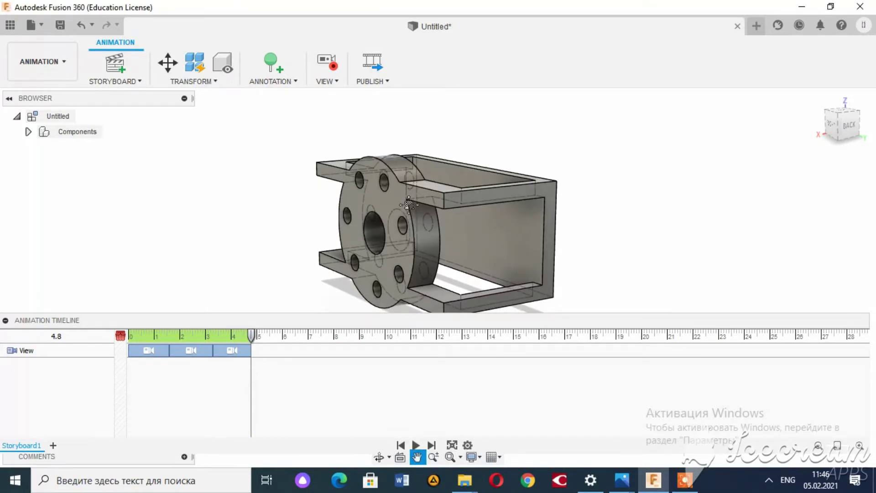
drag(395, 211, 395, 194)
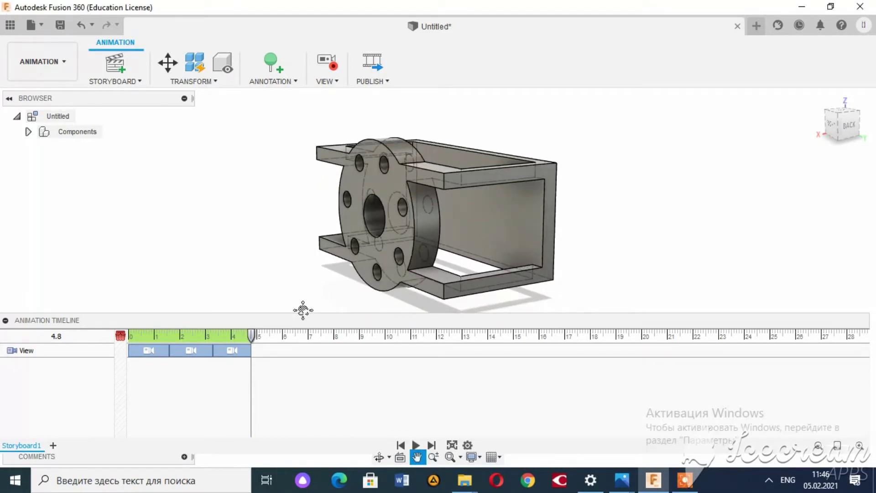
Orbit the bracket more frontal at 8.5 s, then turn it to the left view by 11.6 s
click(295, 337)
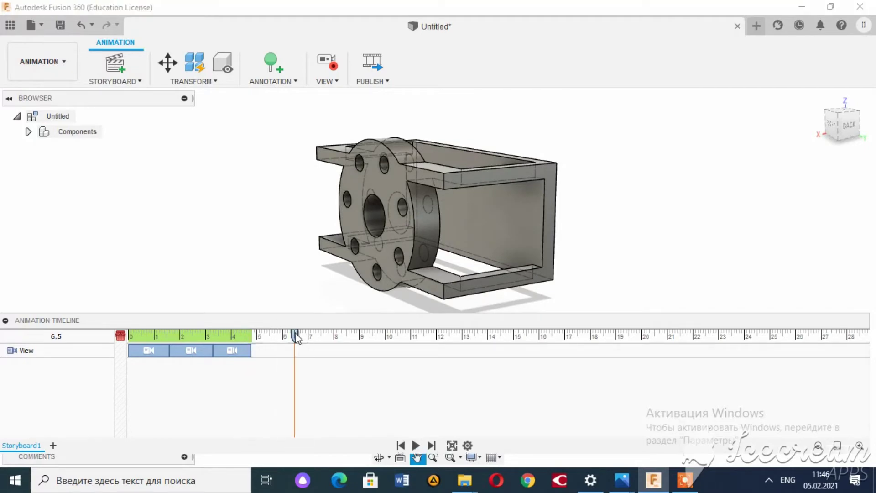
click(407, 336)
click(327, 336)
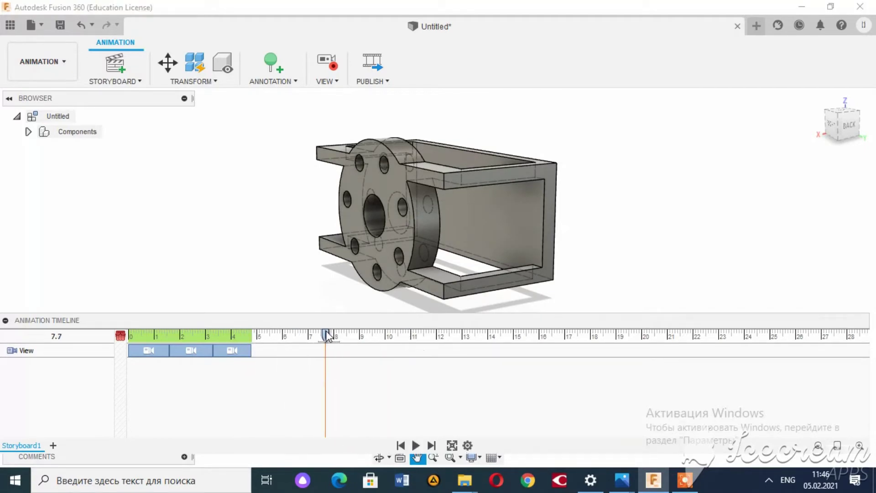
drag(327, 336, 347, 336)
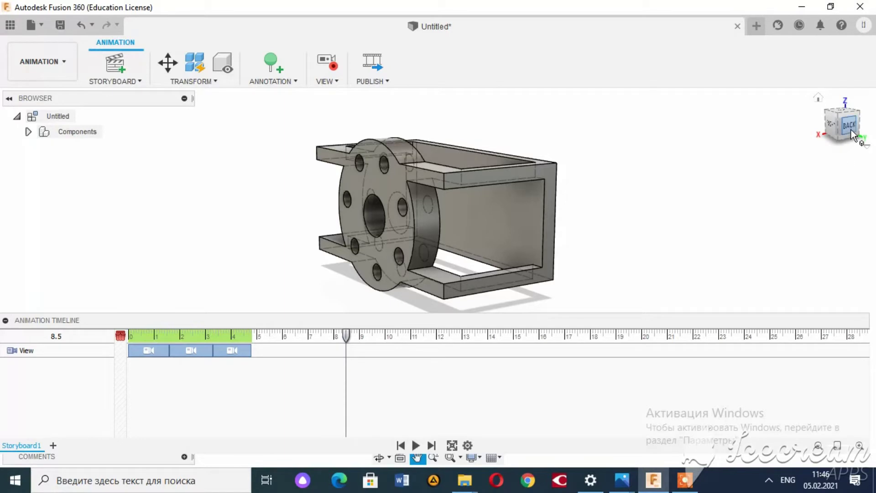
mouse_move(850, 132)
mouse_down()
mouse_move(808, 125)
mouse_move(840, 128)
mouse_up()
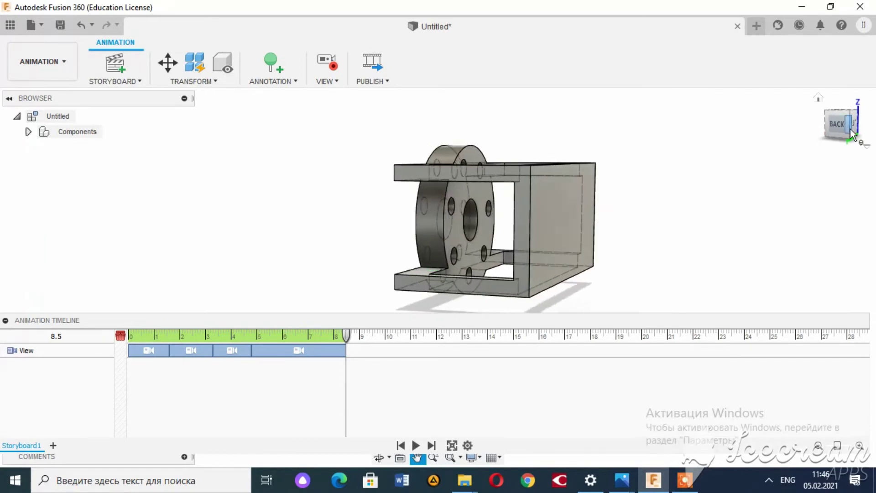
drag(346, 338, 435, 338)
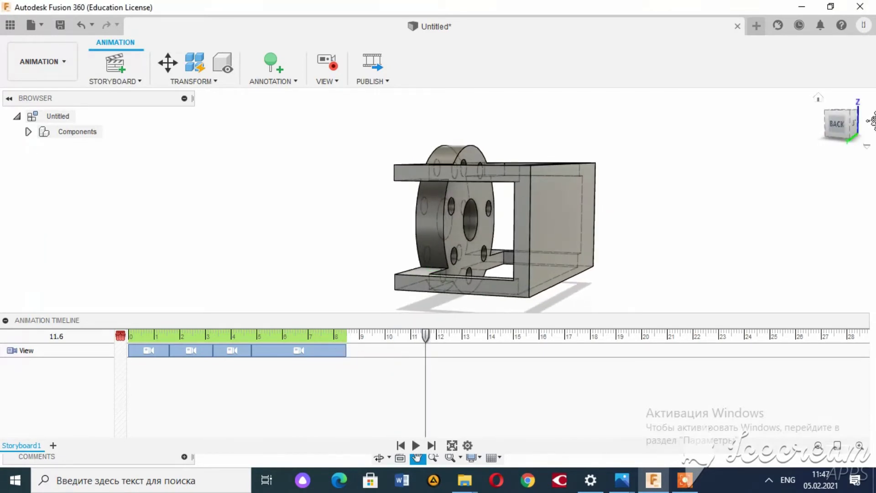
click(845, 129)
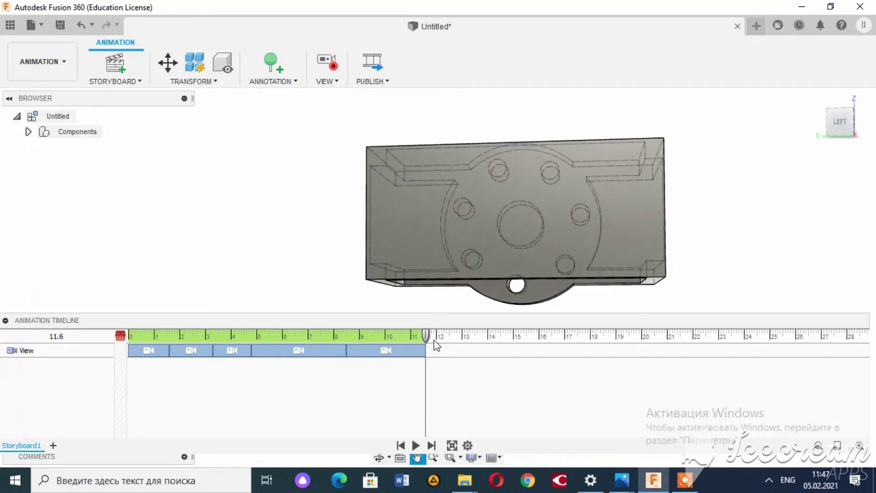
Later on the timeline, orbit the bracket and turn it to face straight front
mouse_move(427, 337)
mouse_down()
mouse_move(589, 336)
mouse_move(569, 337)
mouse_up()
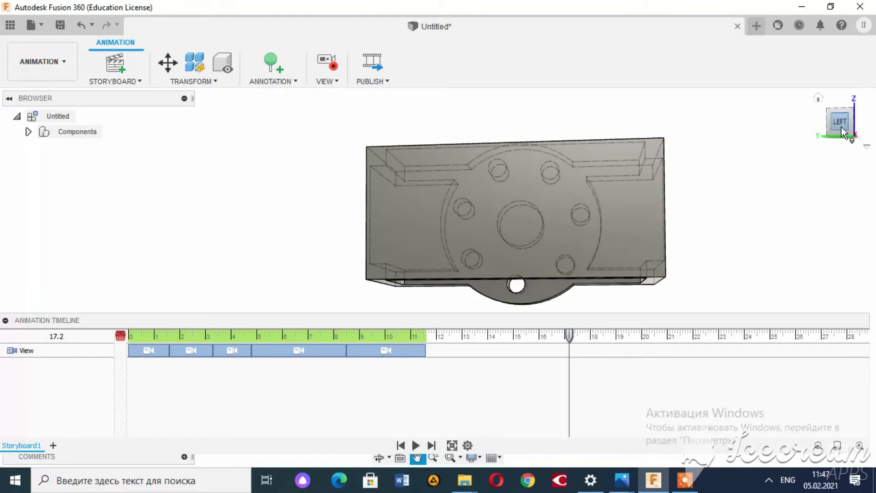
drag(833, 124, 849, 120)
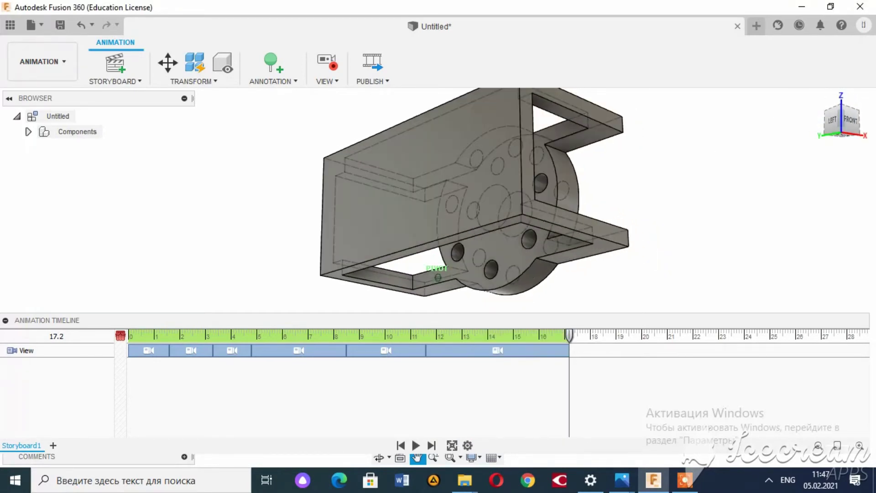
click(849, 120)
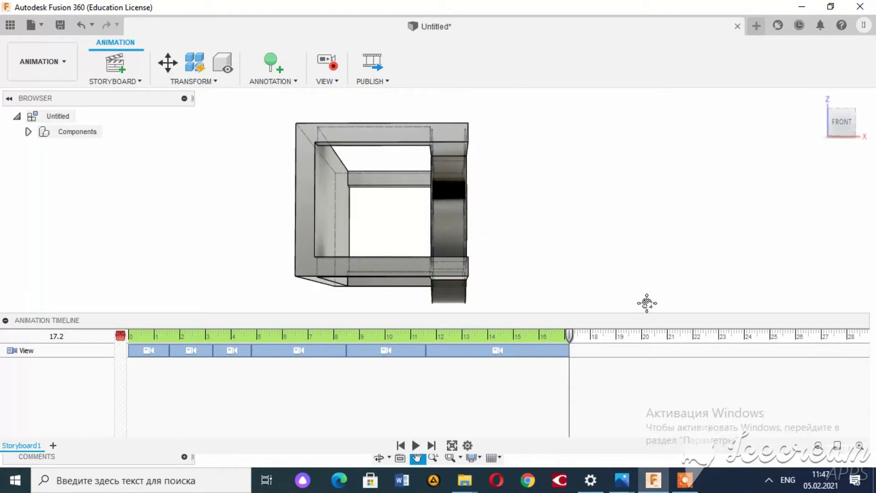
Orbit to the right side by 24.6 s, snap to RIGHT view, then play the animation
drag(570, 337, 603, 337)
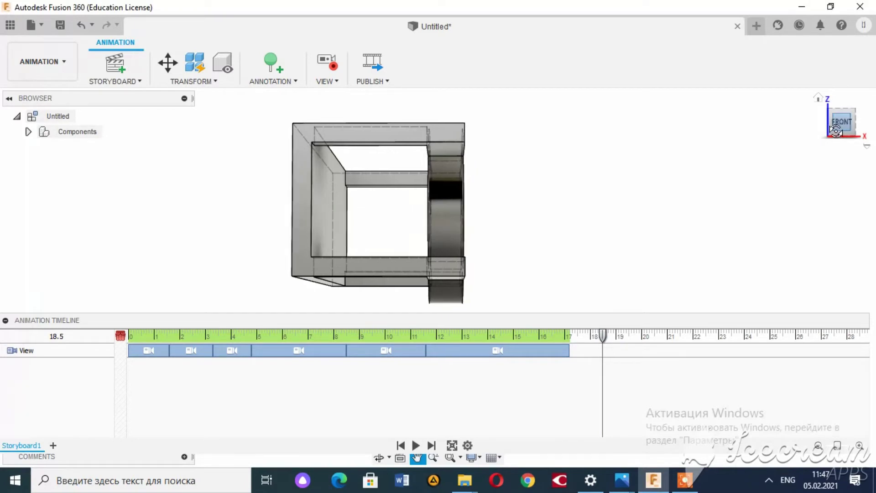
drag(844, 134, 822, 134)
shift+middle_drag(639, 311, 552, 309)
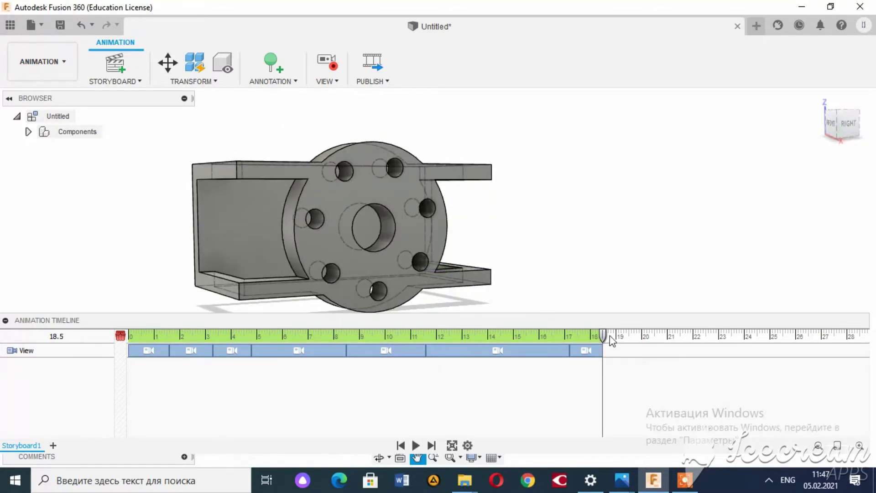
click(759, 336)
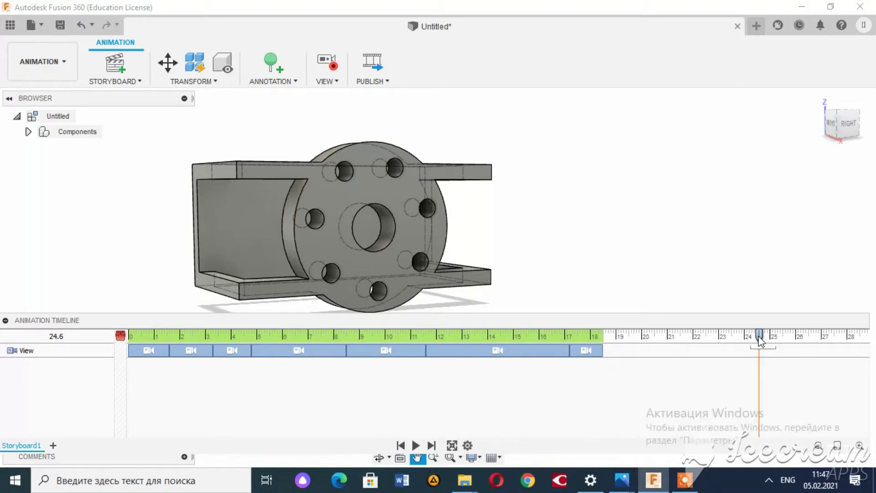
click(842, 131)
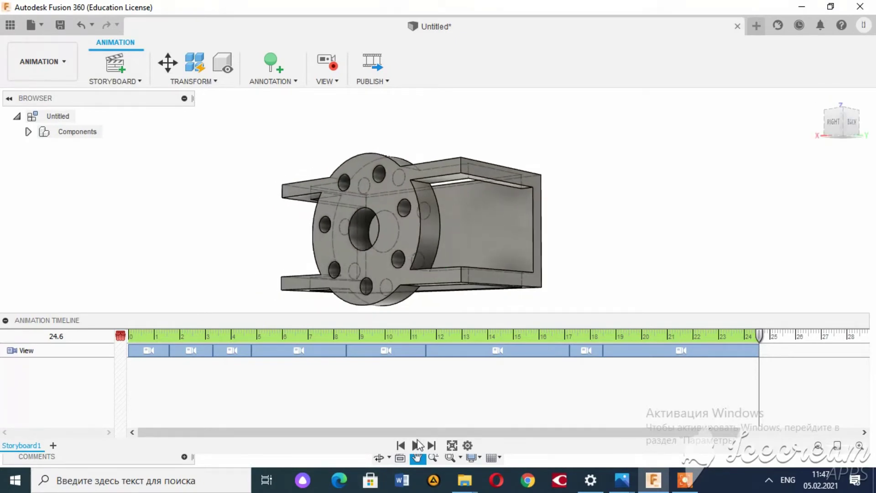
click(416, 445)
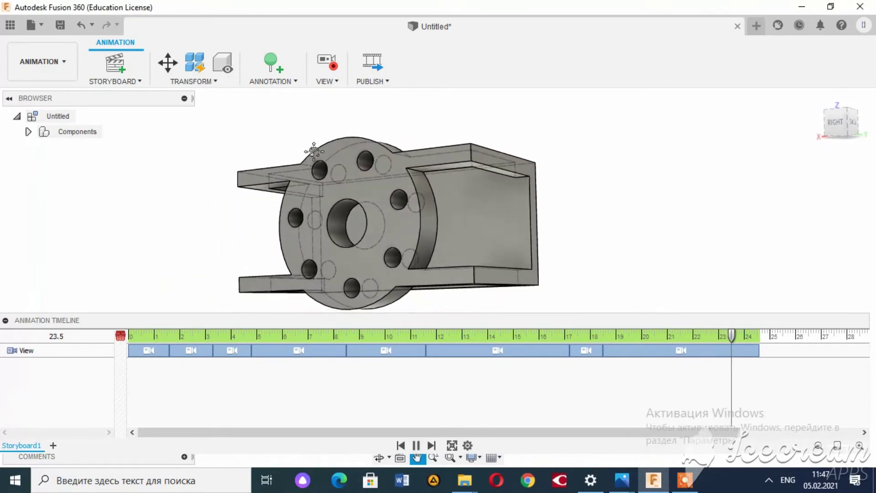
Publish the storyboard as an AVI video with default options, then bring maxresdefault.jpg forward in Photos
click(384, 82)
click(392, 95)
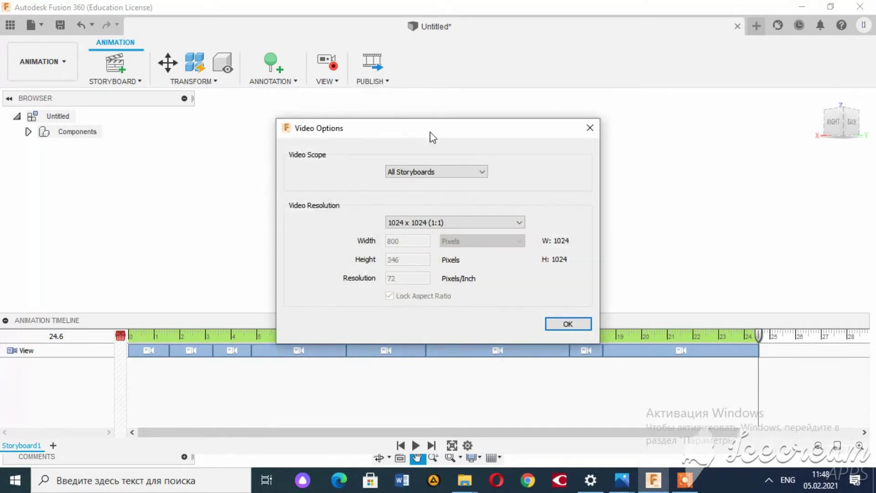
click(568, 324)
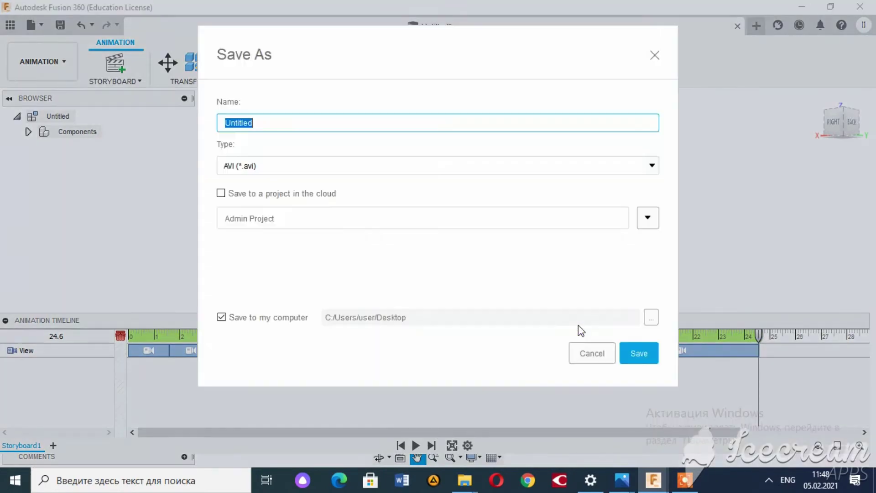
key(End)
click(645, 350)
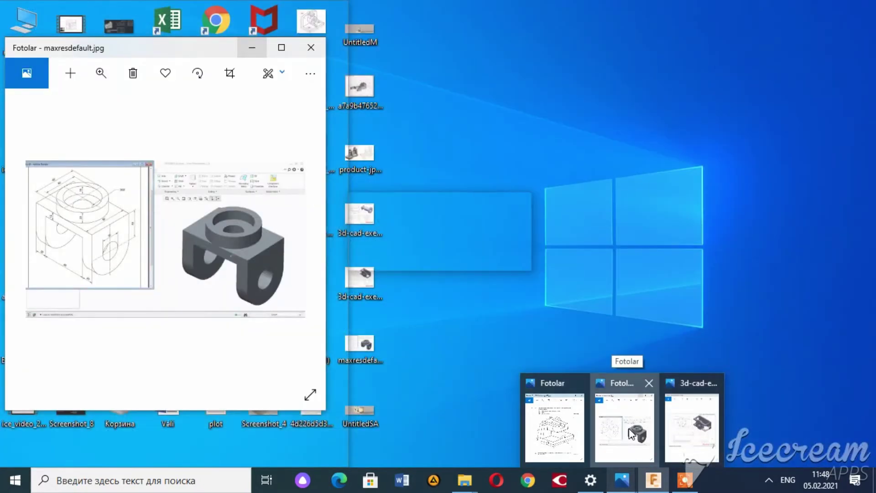
click(632, 434)
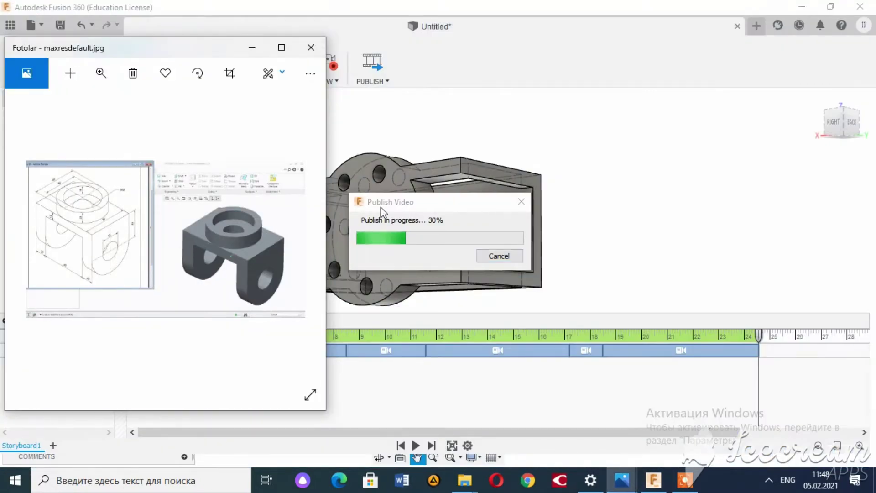
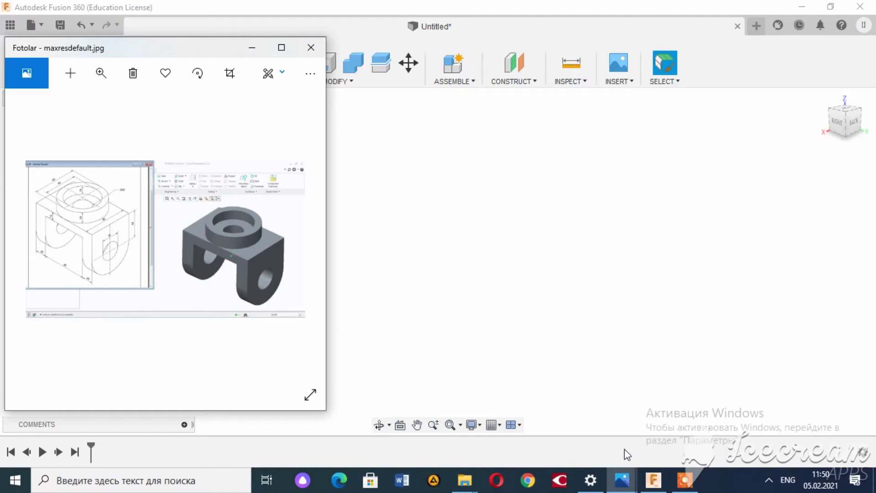
Study the reference drawing's dimensions in the photo viewer, then shrink the viewer
click(282, 48)
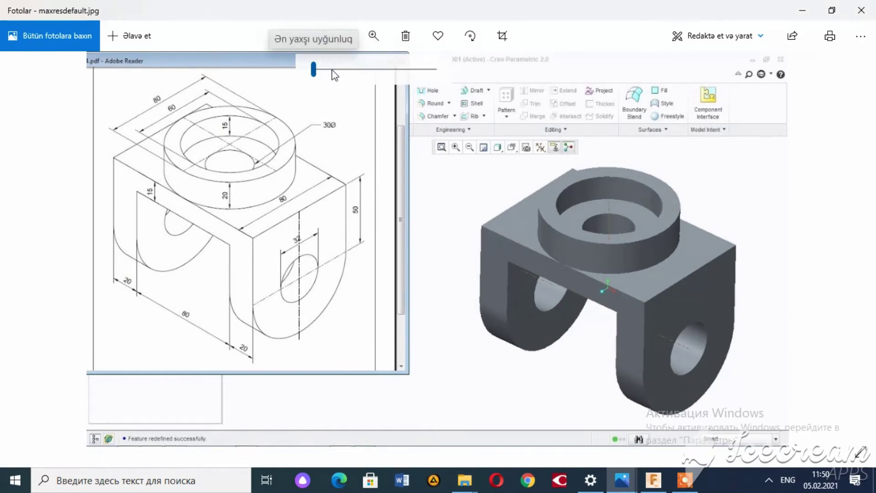
click(340, 69)
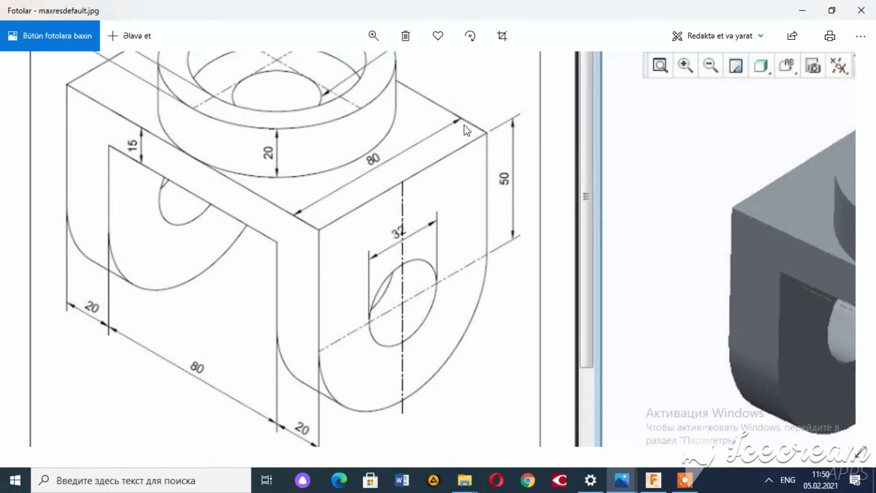
mouse_move(465, 130)
mouse_down()
mouse_move(297, 143)
mouse_move(215, 137)
mouse_up()
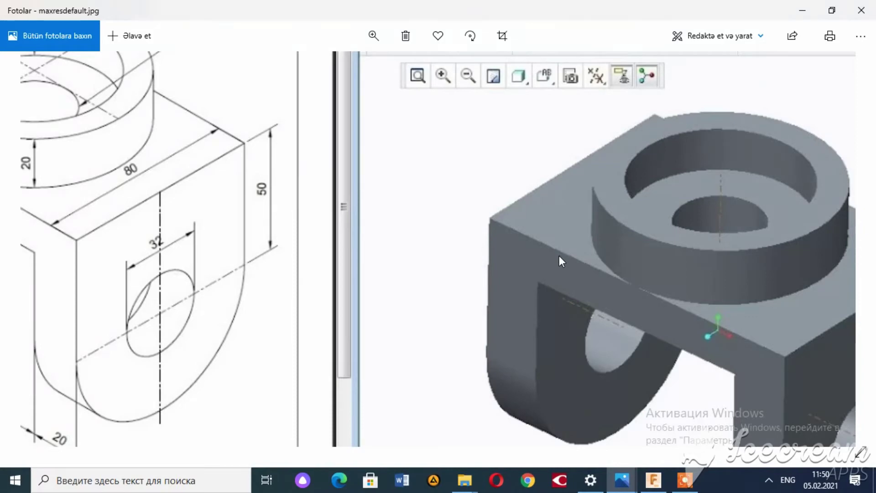
mouse_move(424, 307)
mouse_down()
mouse_move(751, 274)
mouse_move(736, 274)
mouse_up()
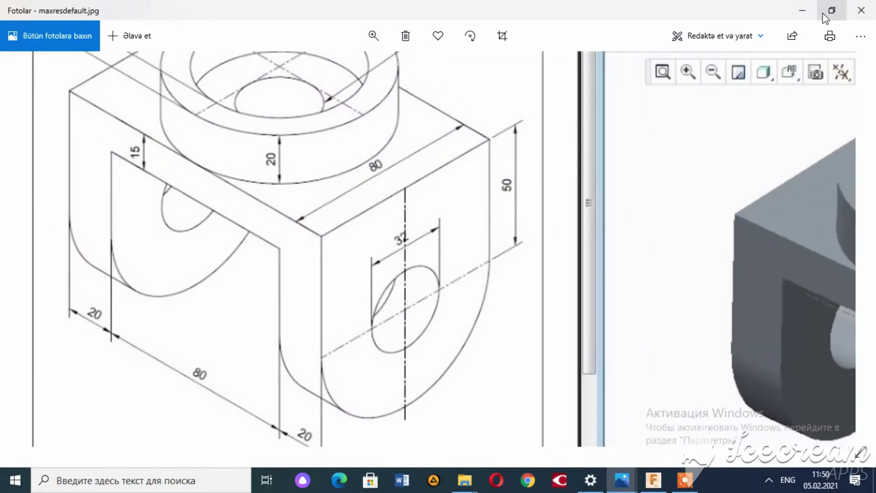
drag(411, 245, 413, 301)
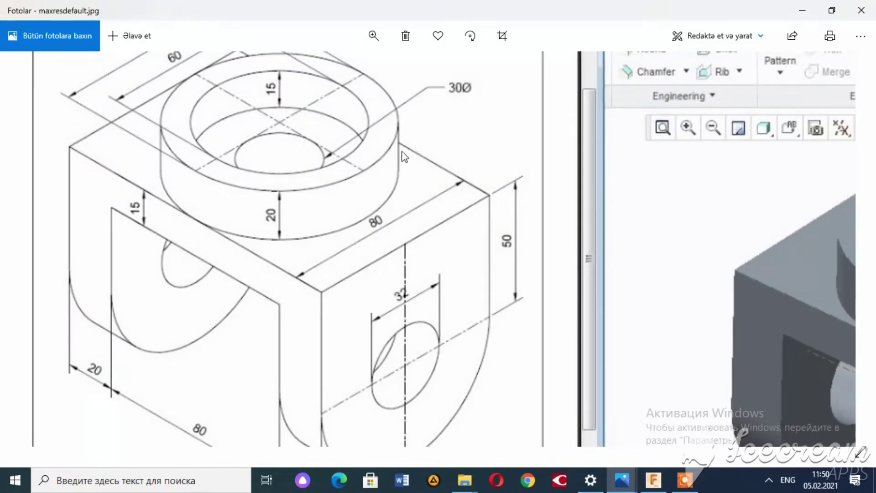
drag(446, 250, 244, 241)
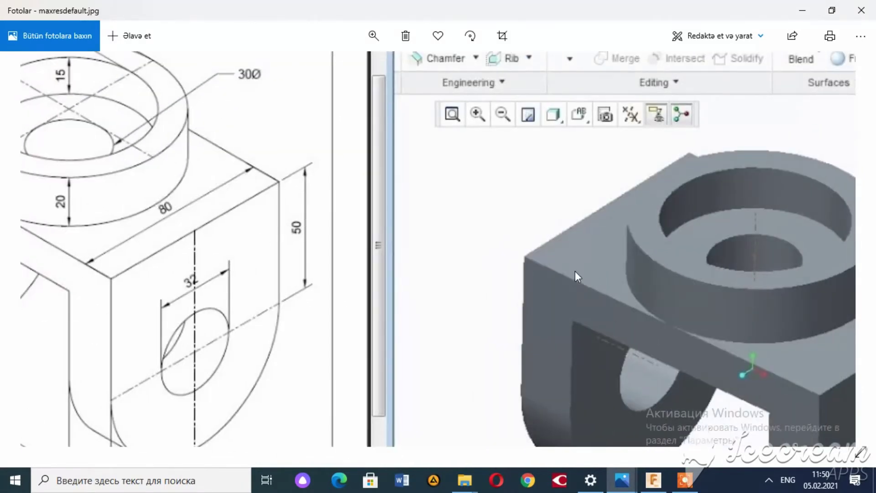
drag(575, 272, 604, 236)
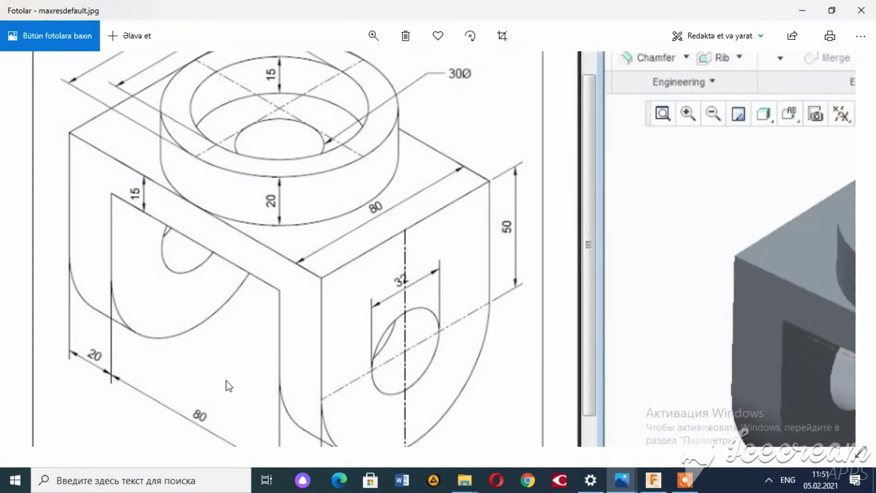
drag(227, 381, 227, 320)
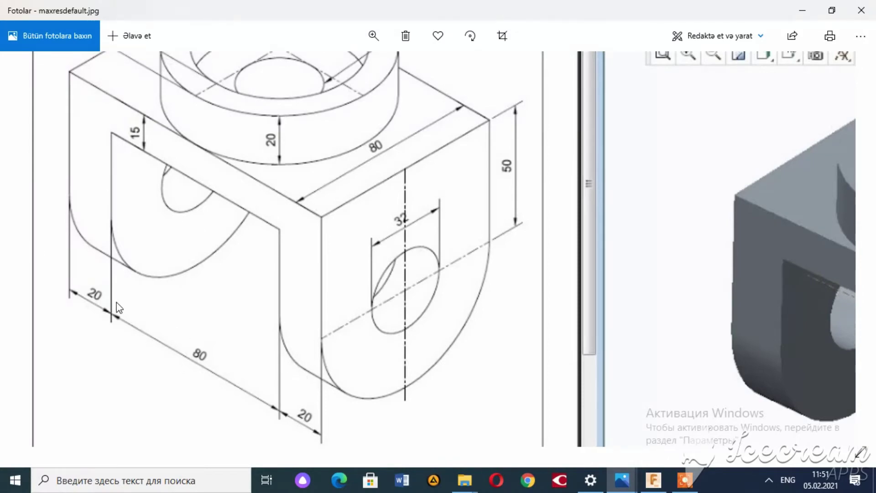
drag(349, 206, 496, 235)
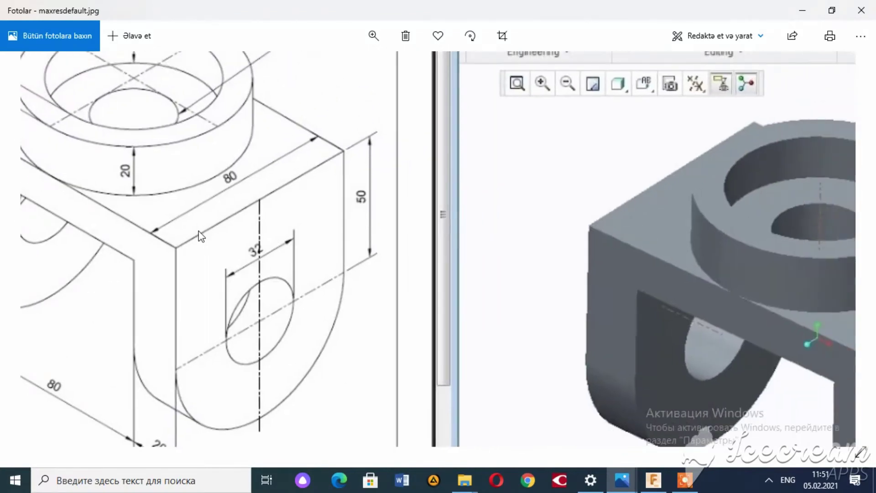
scroll(493, 231, down, 2)
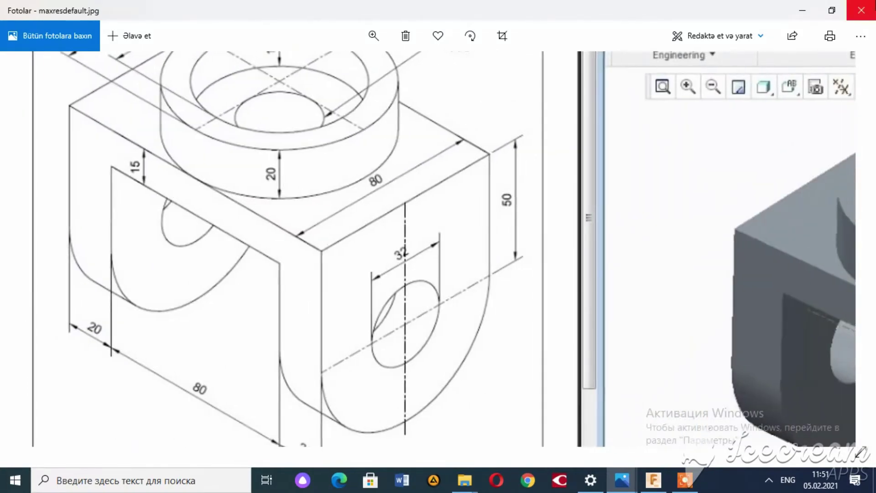
click(832, 10)
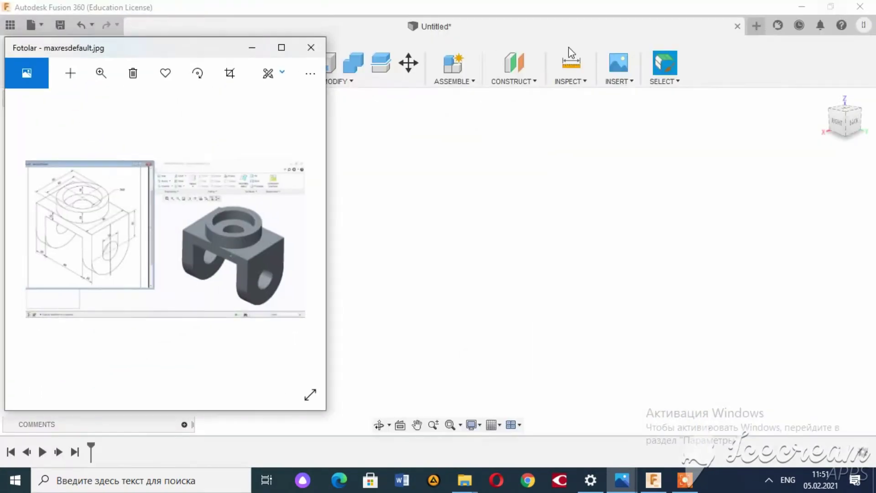
Draw a 2-point rectangle 120 mm by 80 mm on the XY ground plane
click(509, 7)
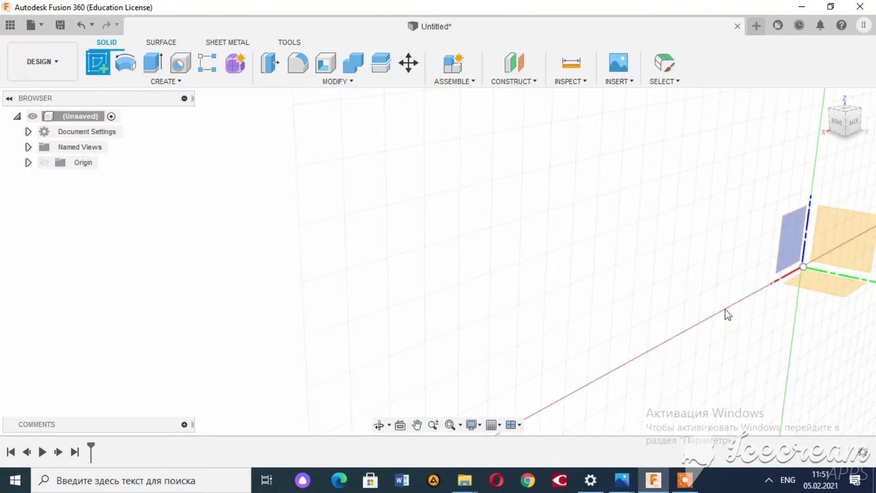
click(815, 291)
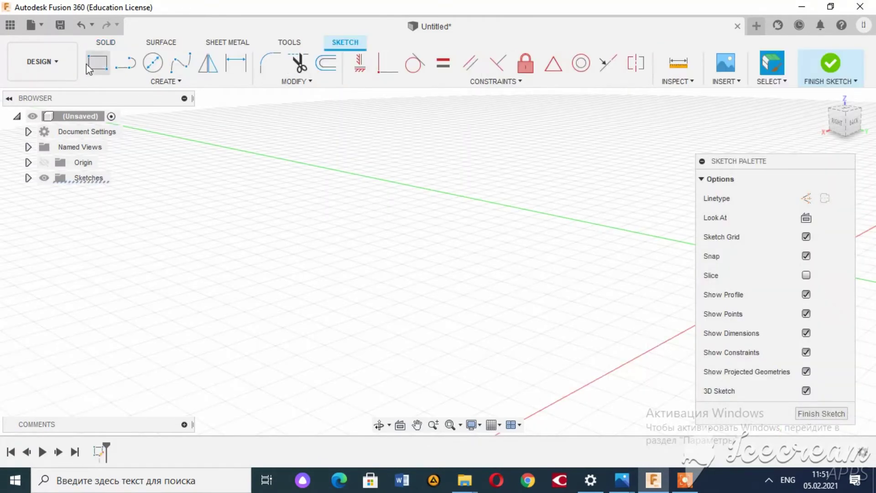
click(91, 67)
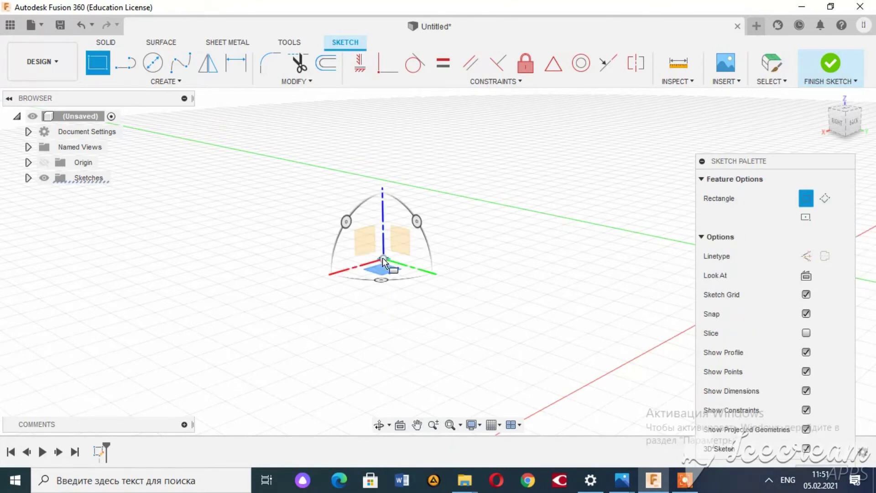
text(120)
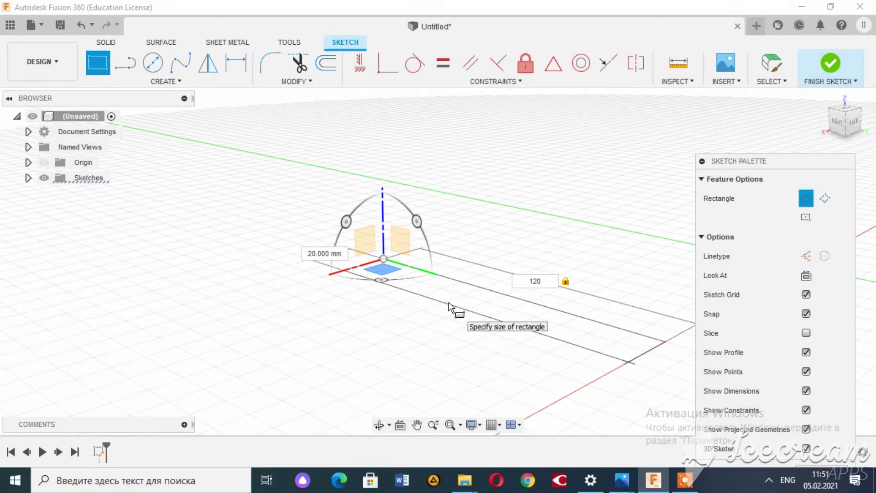
key(Tab)
text(80)
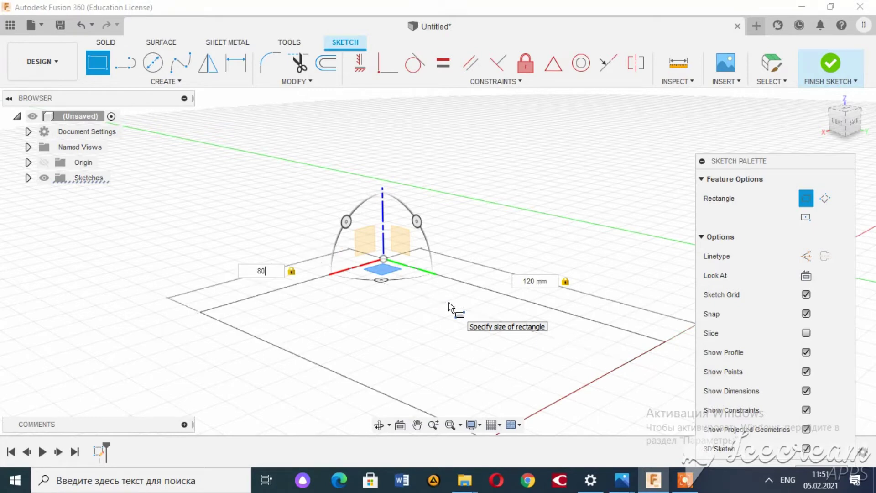
key(Return)
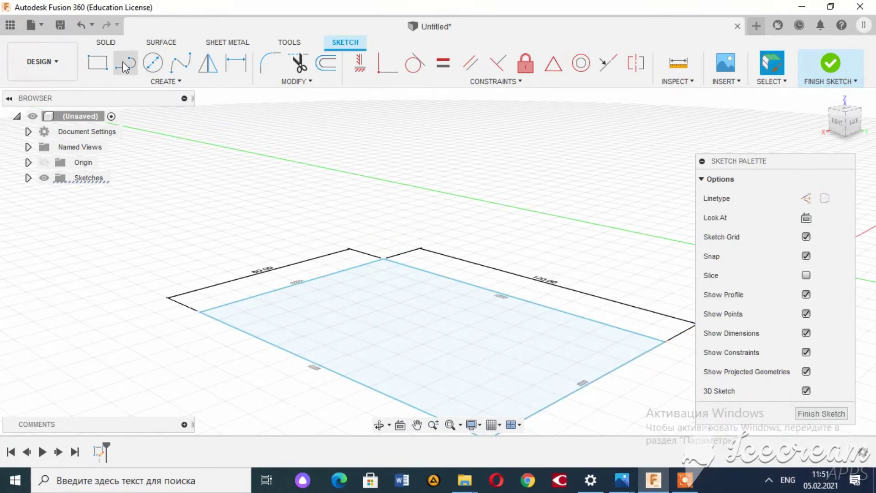
click(106, 42)
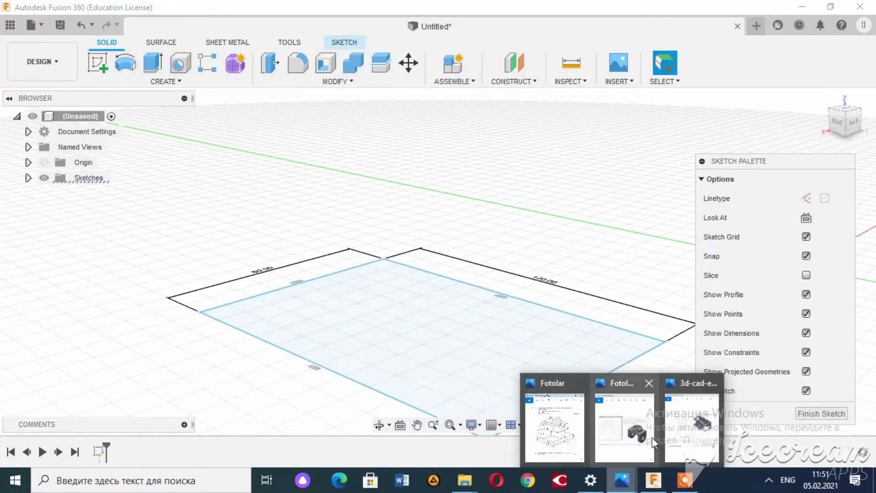
mouse_move(685, 481)
mouse_move(621, 480)
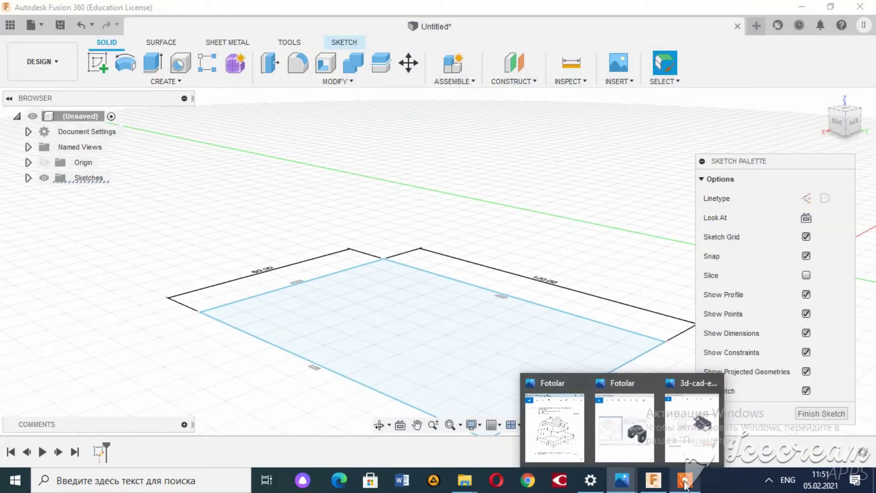
click(686, 485)
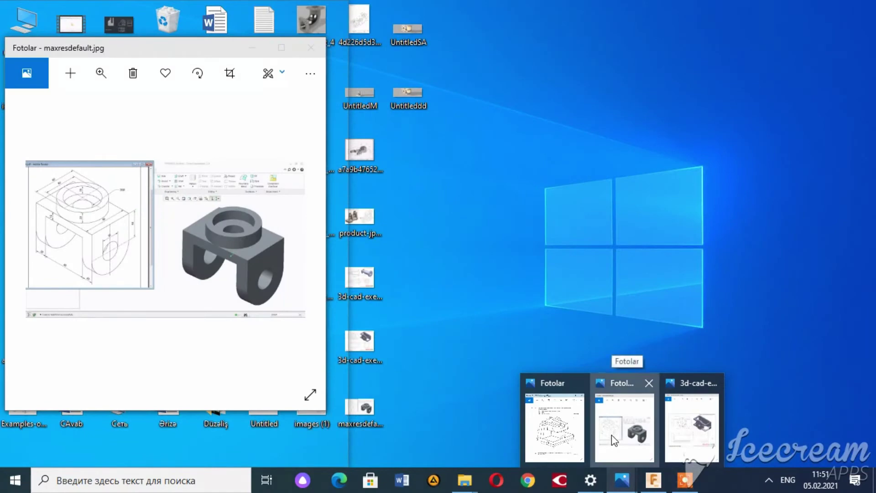
click(611, 434)
click(280, 49)
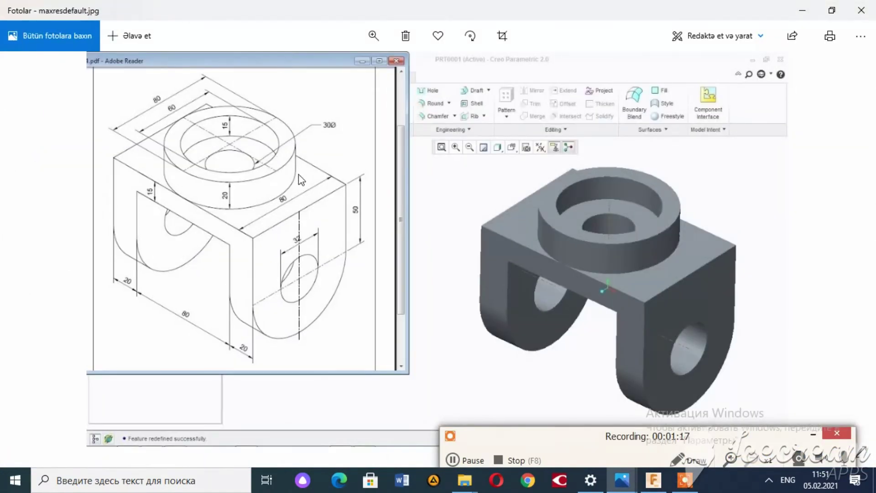
Extrude the 120 × 80 mm rectangle 15 mm into a solid box
click(802, 10)
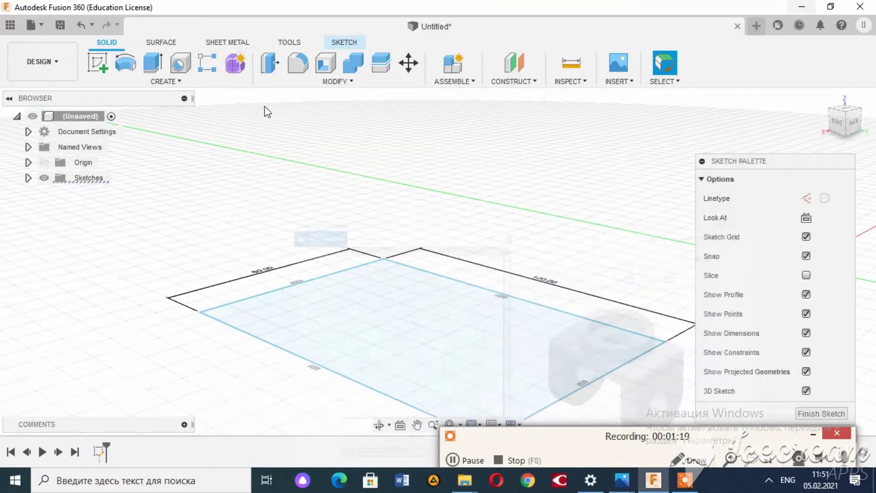
click(161, 62)
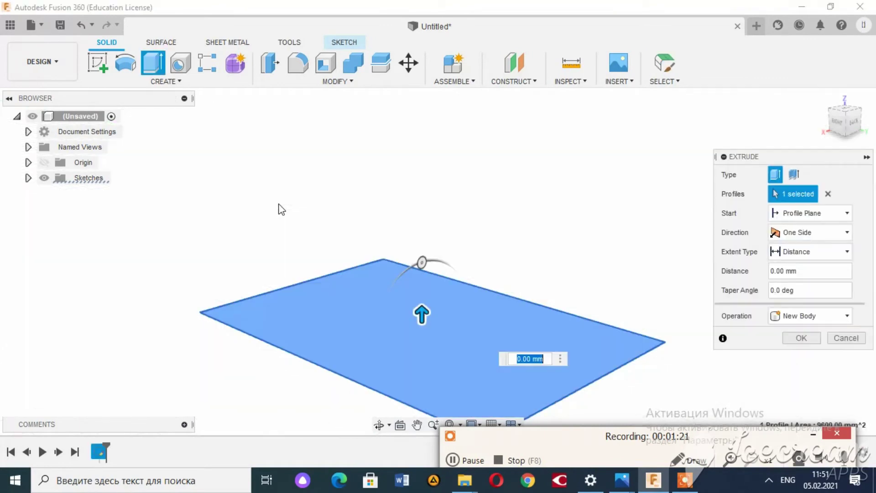
text(15)
key(Return)
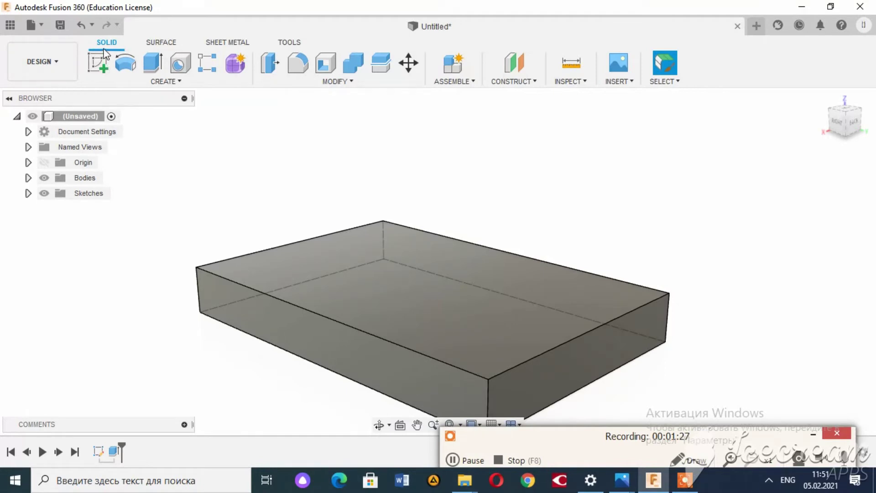
Move the box body 40 mm up along Z
click(409, 63)
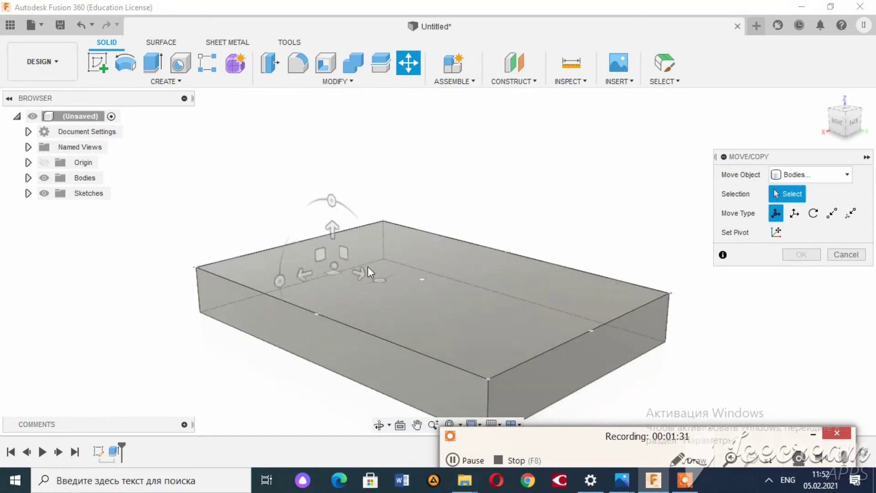
click(372, 267)
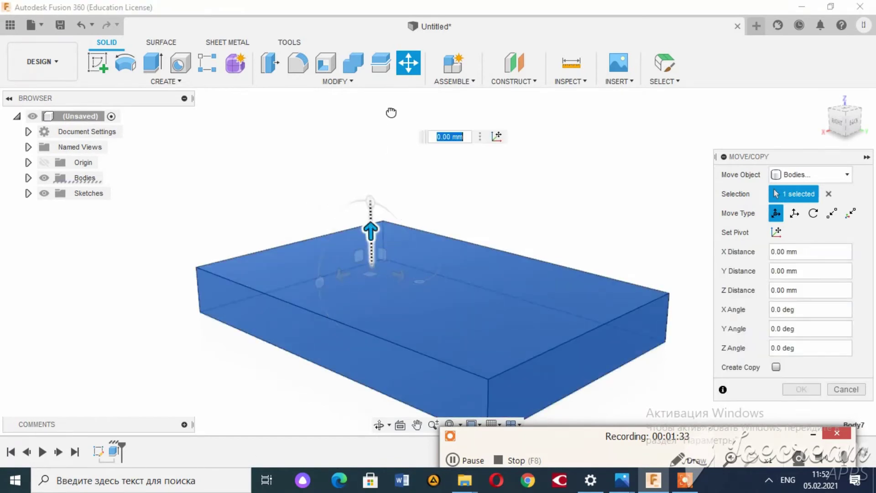
drag(372, 228, 392, 108)
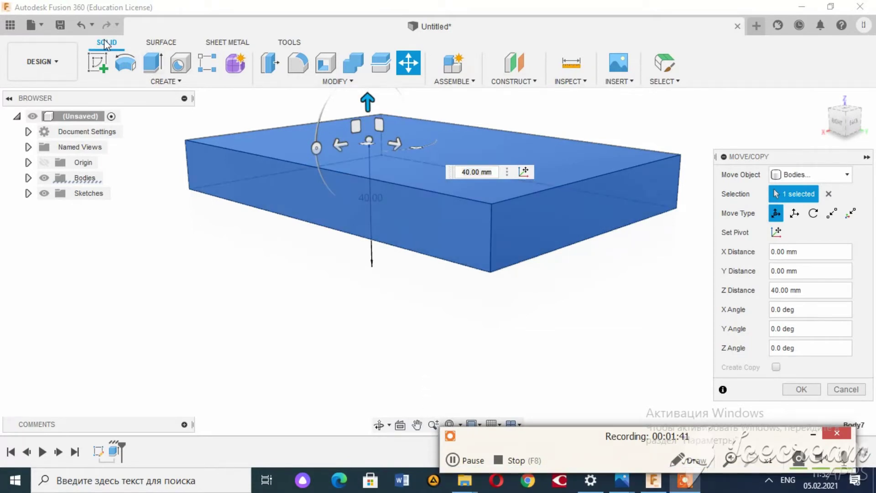
click(98, 62)
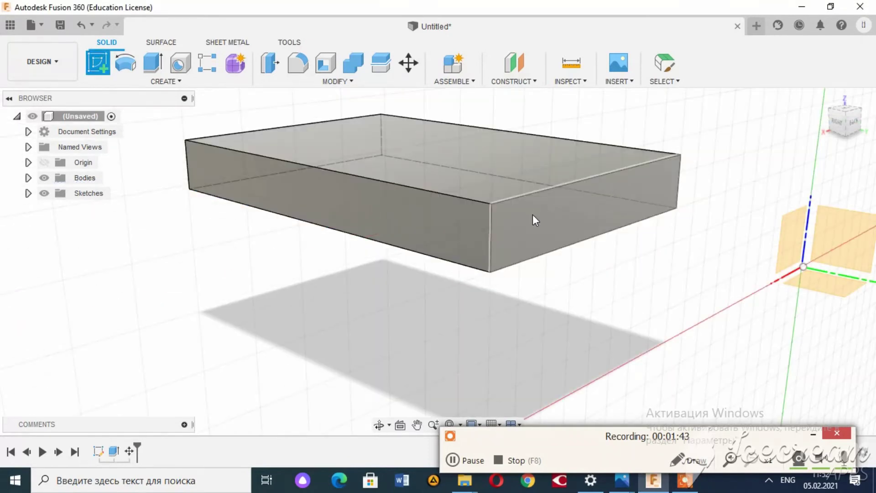
Start a ground-plane sketch with a rectangle edge running between the box corners
click(816, 286)
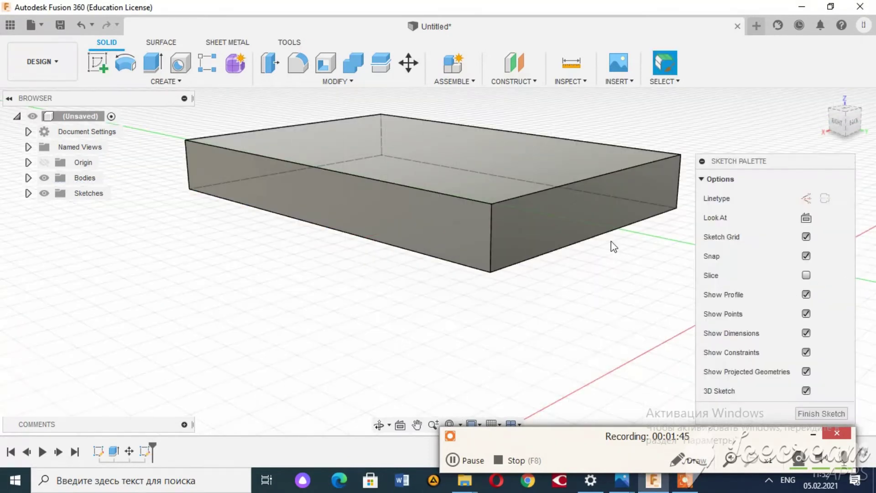
click(93, 64)
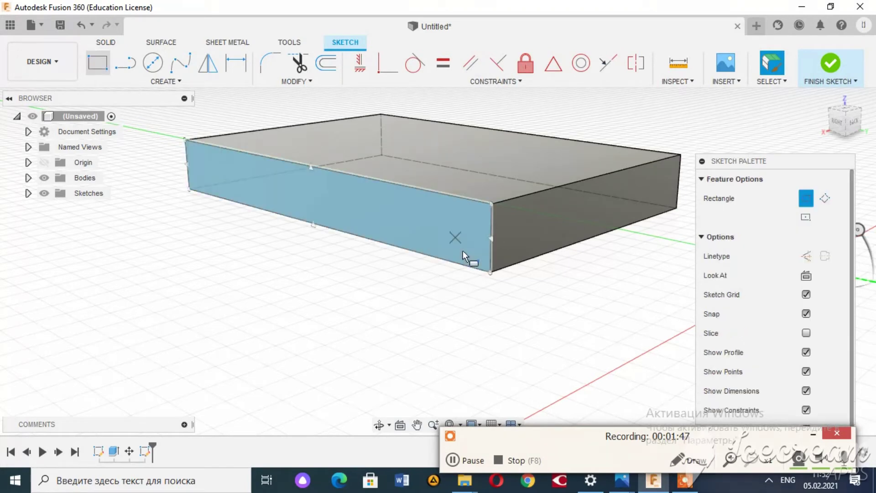
click(490, 273)
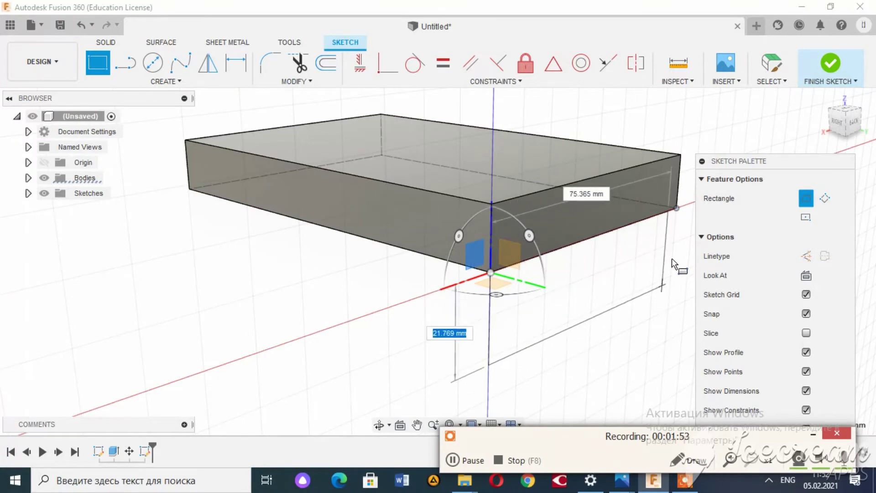
click(676, 221)
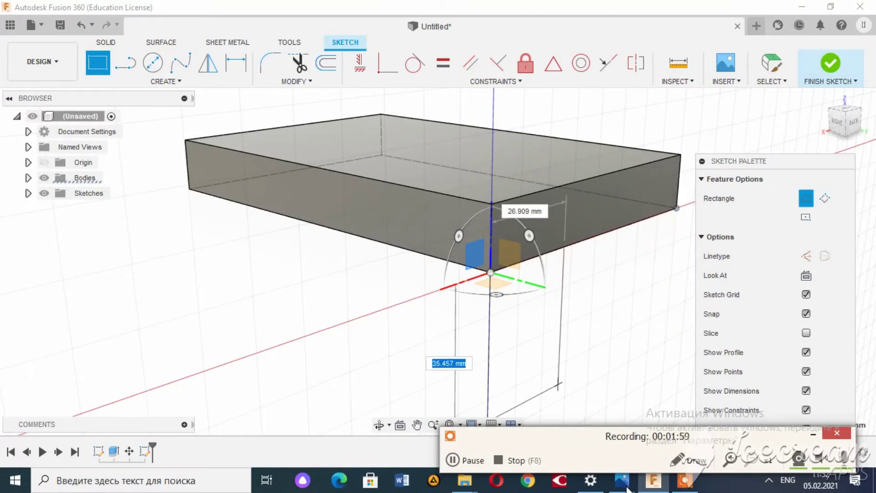
mouse_move(622, 480)
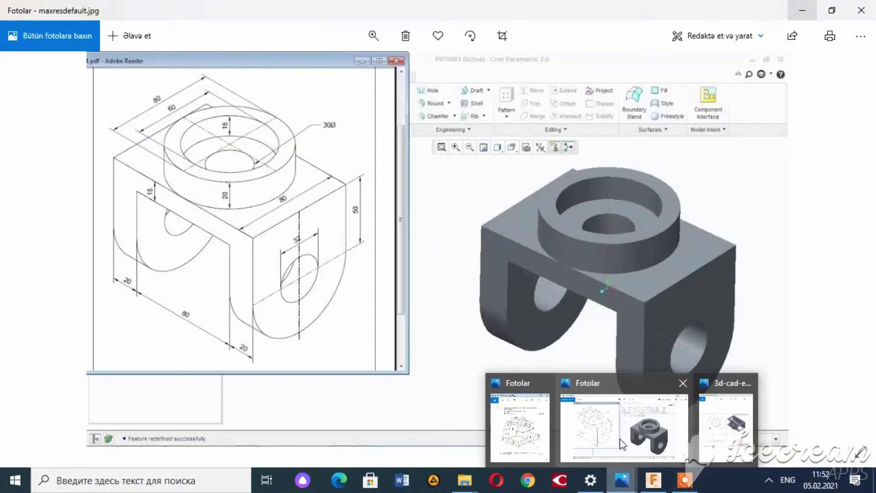
Check the reference drawing again, then minimize Windows Photos
click(623, 444)
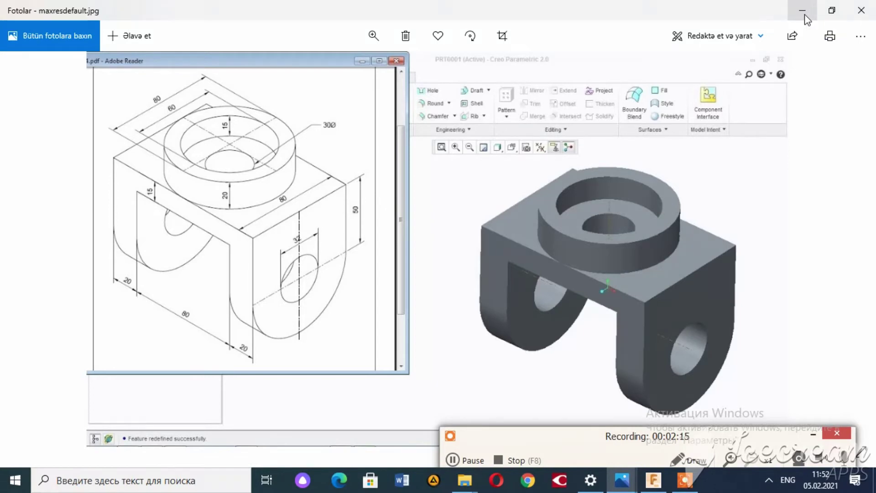
click(804, 14)
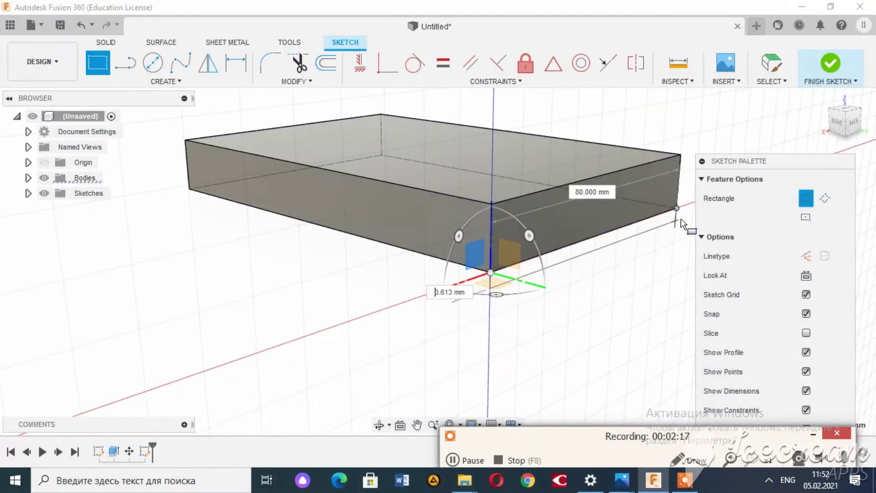
Complete the 80 × 35 mm rectangle and add an 80 mm circle on its bottom edge
click(677, 208)
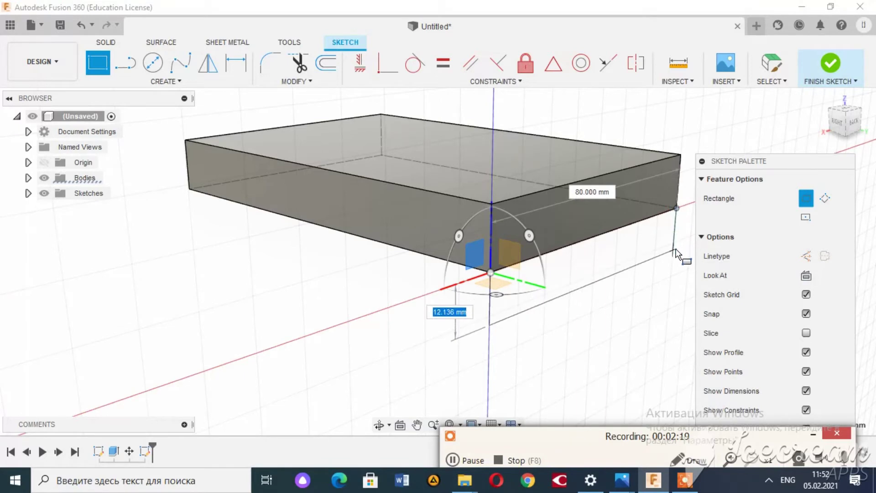
key(Return)
key(Escape)
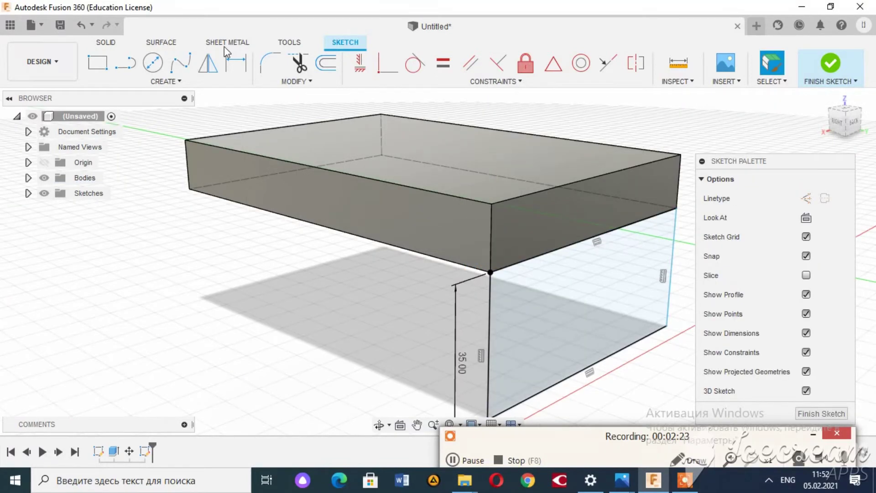
click(152, 64)
click(152, 64)
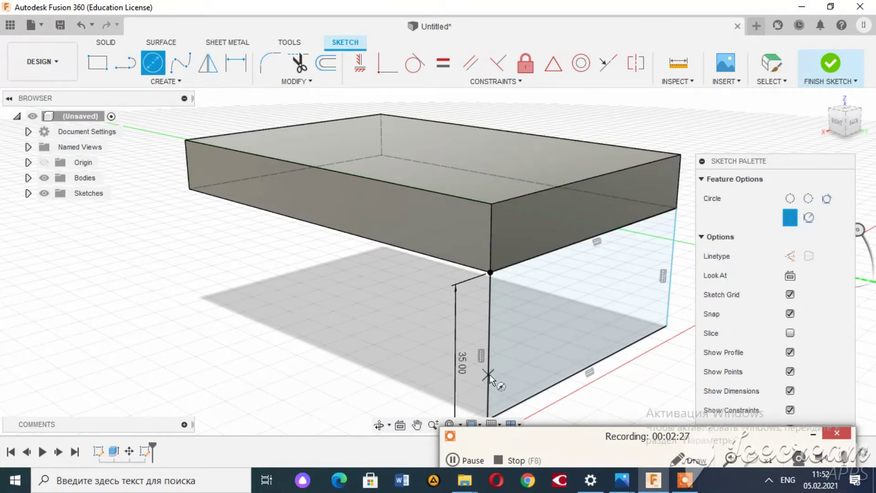
click(433, 425)
drag(402, 379, 402, 356)
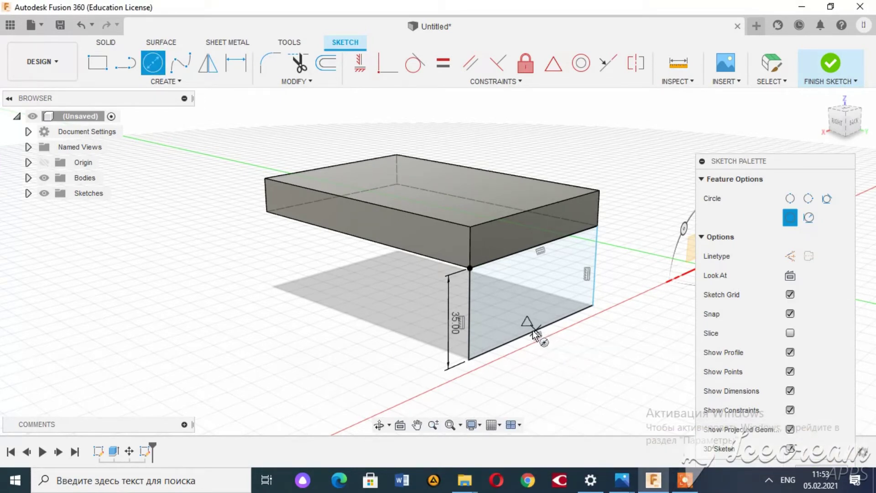
click(535, 337)
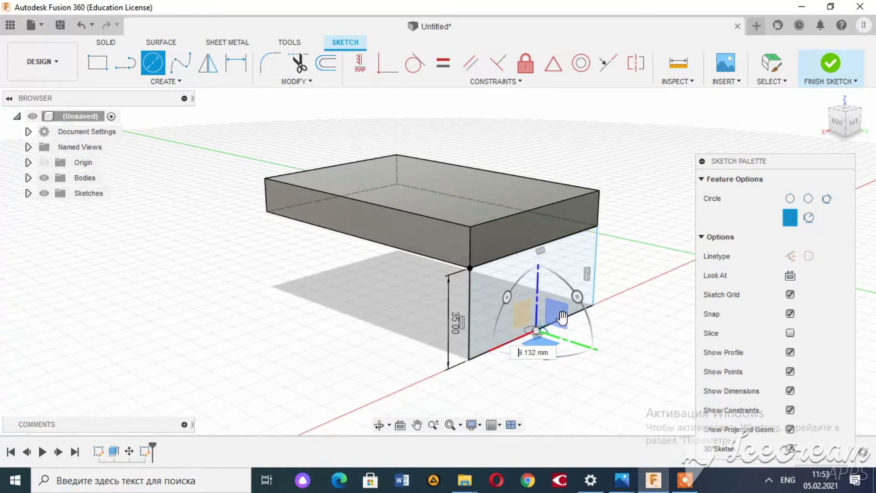
click(592, 310)
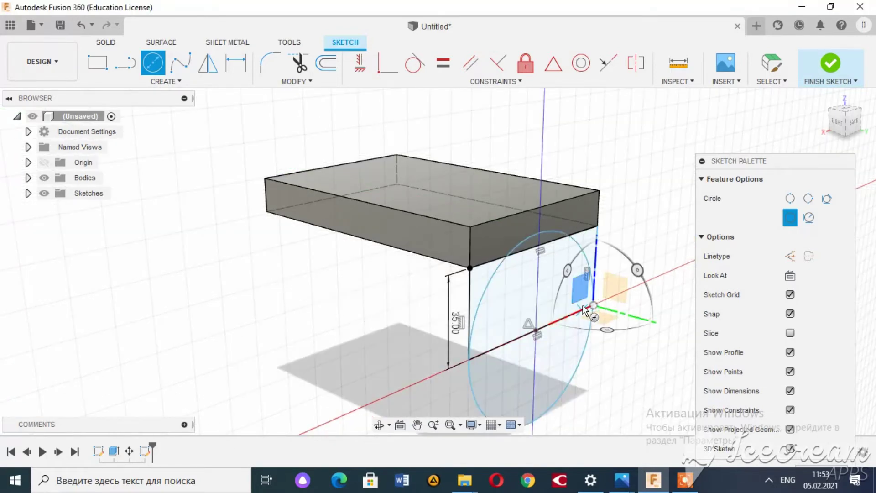
Trim the circle's upper arcs so only a rounded lower end remains
click(530, 229)
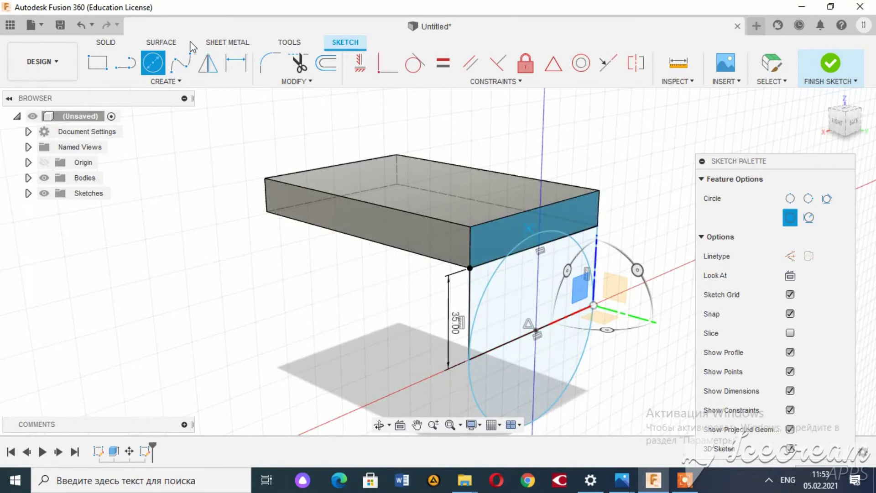
click(299, 63)
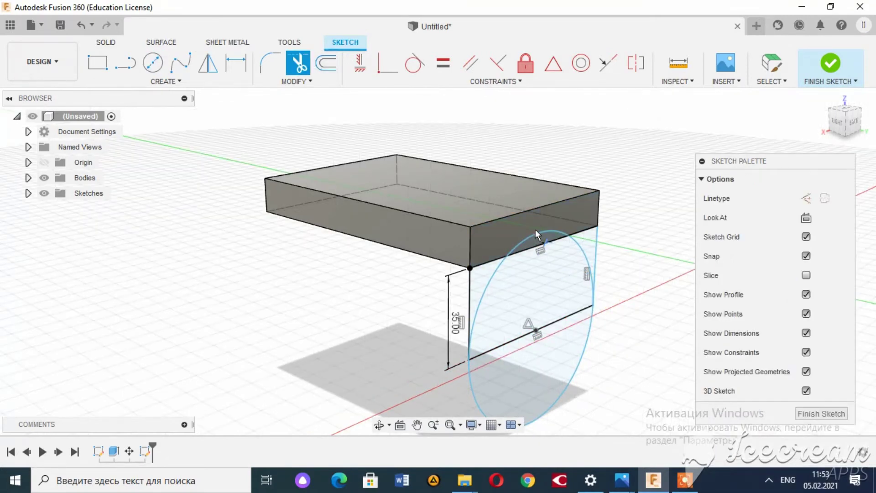
click(536, 231)
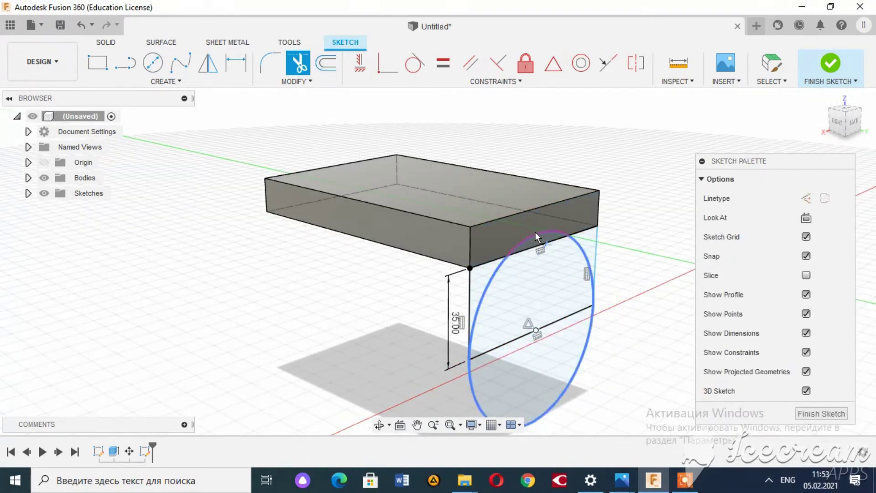
click(502, 269)
click(586, 259)
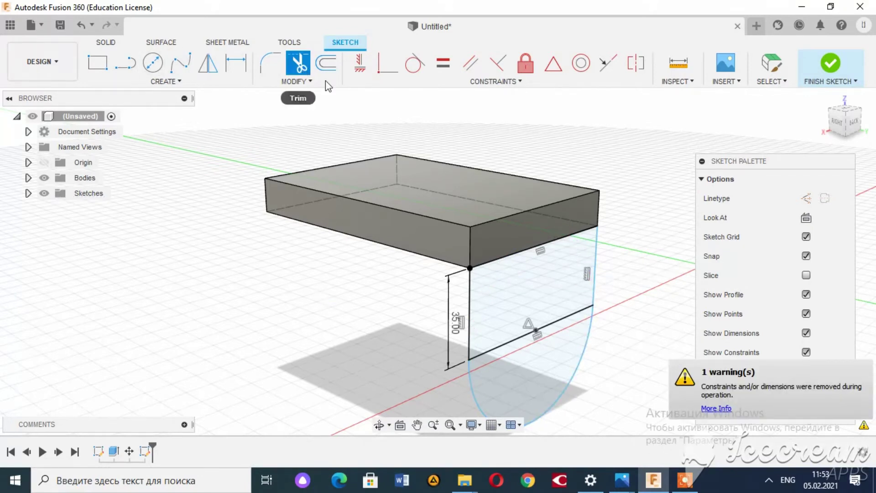
click(109, 44)
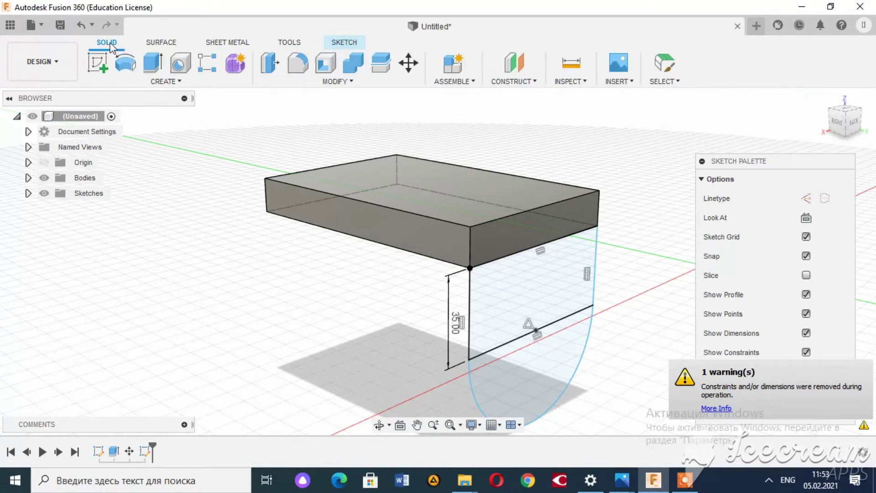
Extrude the rectangle and rounded profile 20 mm, joined to the raised box
click(157, 67)
click(562, 347)
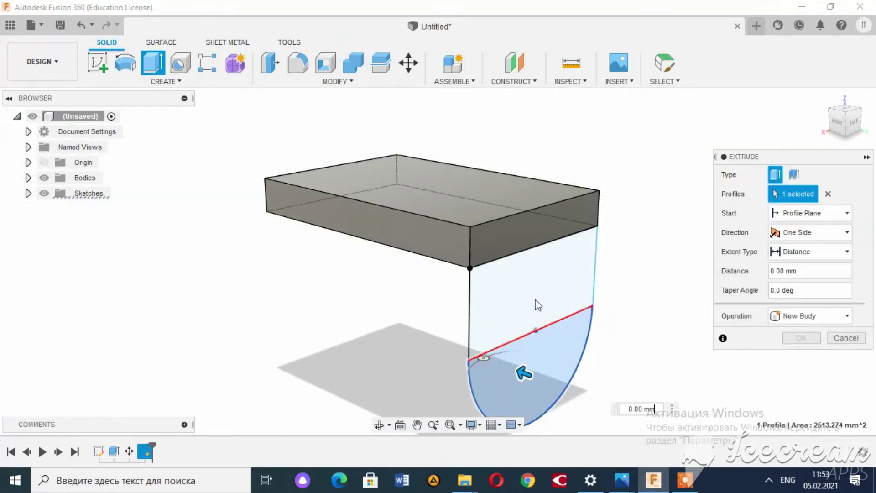
click(532, 292)
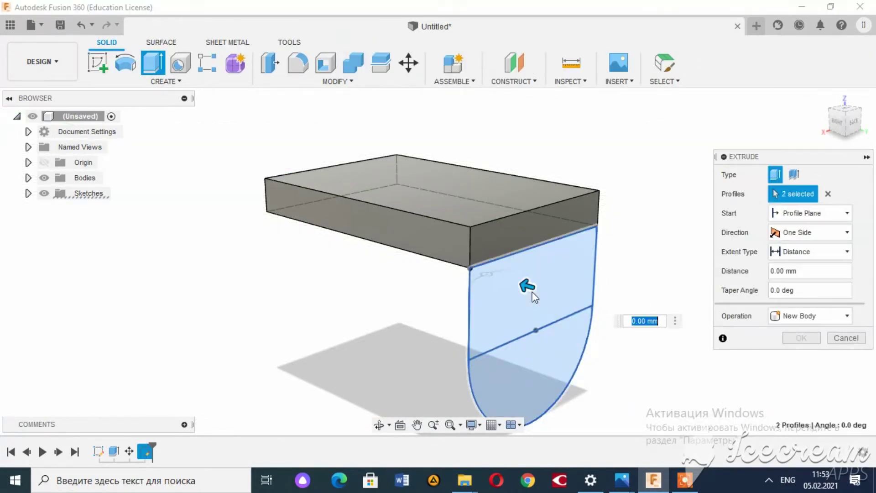
click(622, 480)
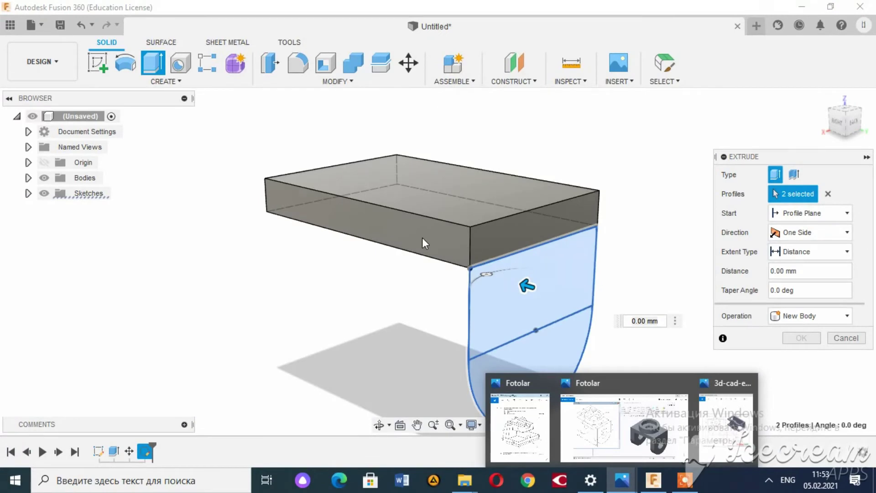
click(638, 322)
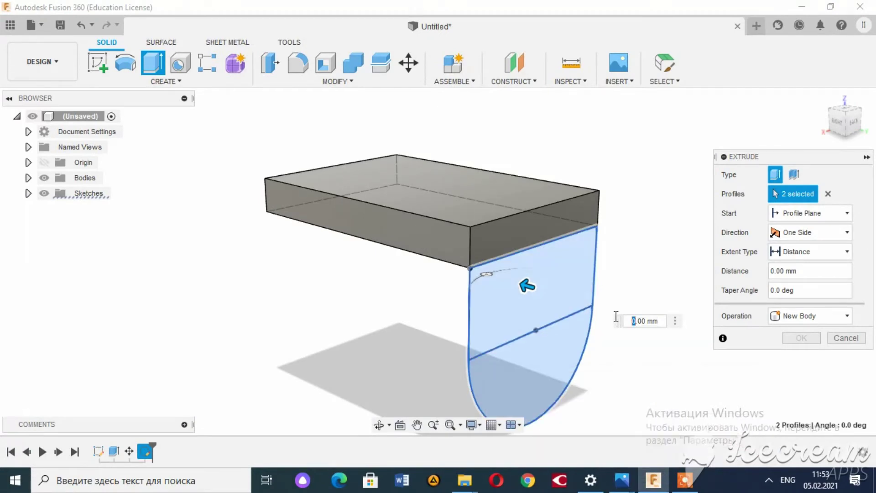
text(2)
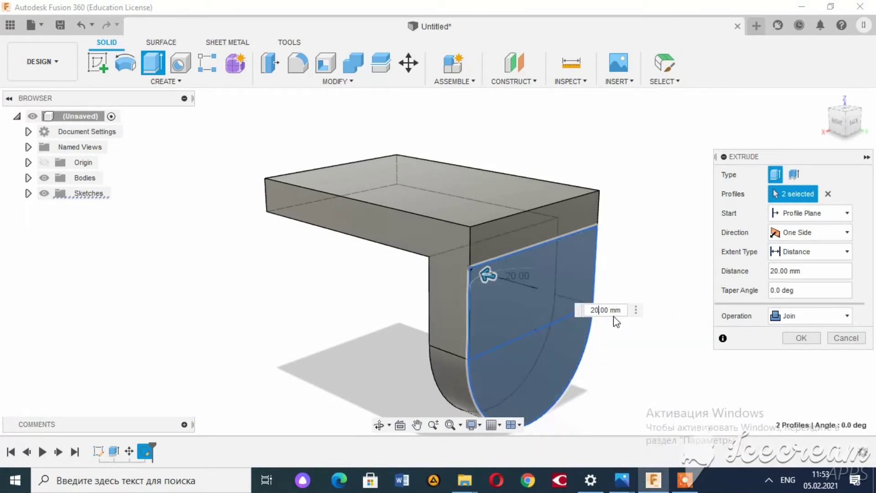
key(Return)
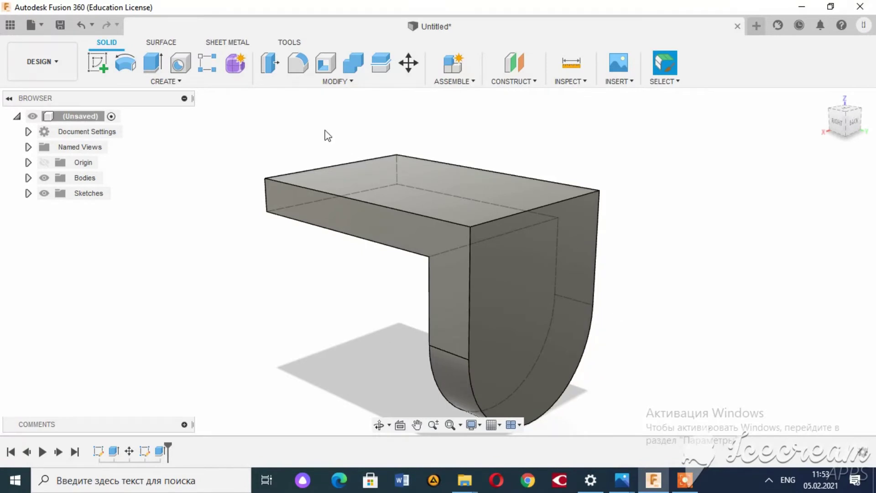
mouse_move(845, 119)
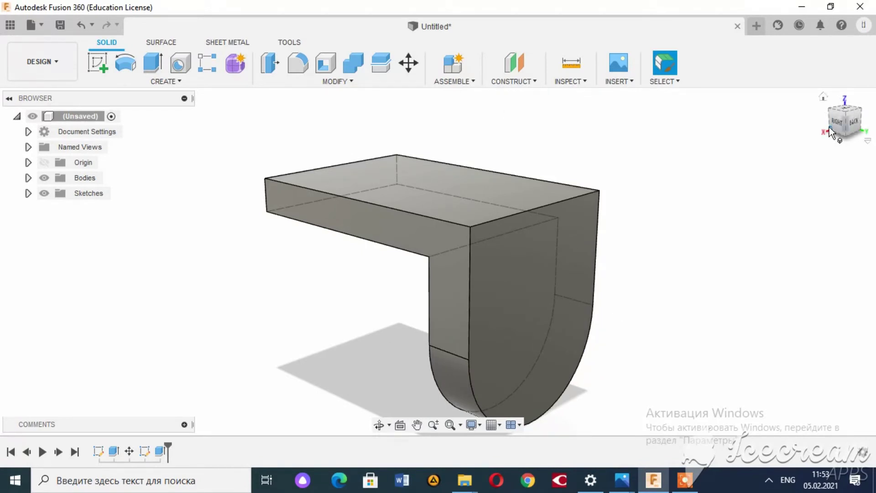
drag(829, 127, 776, 125)
drag(829, 128, 836, 133)
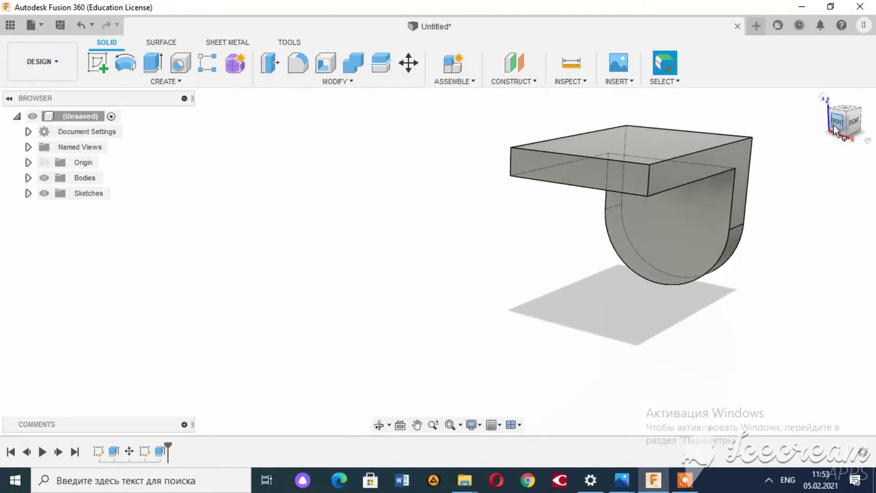
click(148, 61)
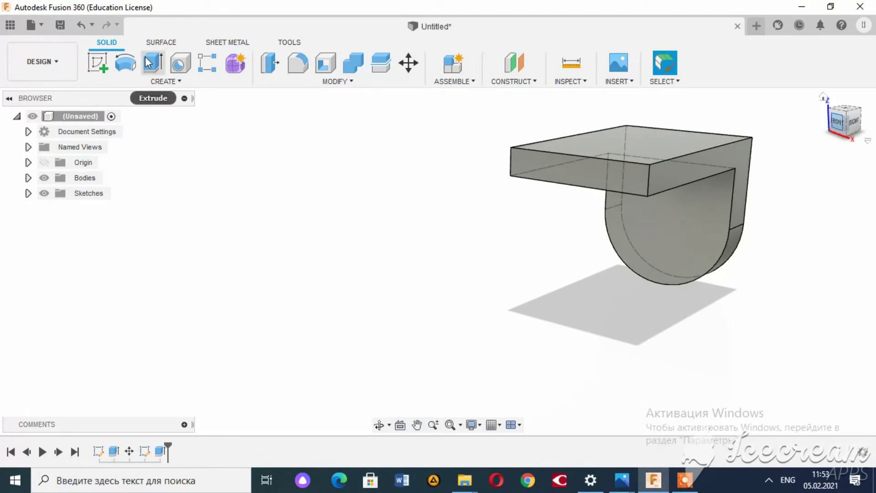
Start a sketch at the plate's opposite end and draw a 35 mm-high rectangle
click(96, 60)
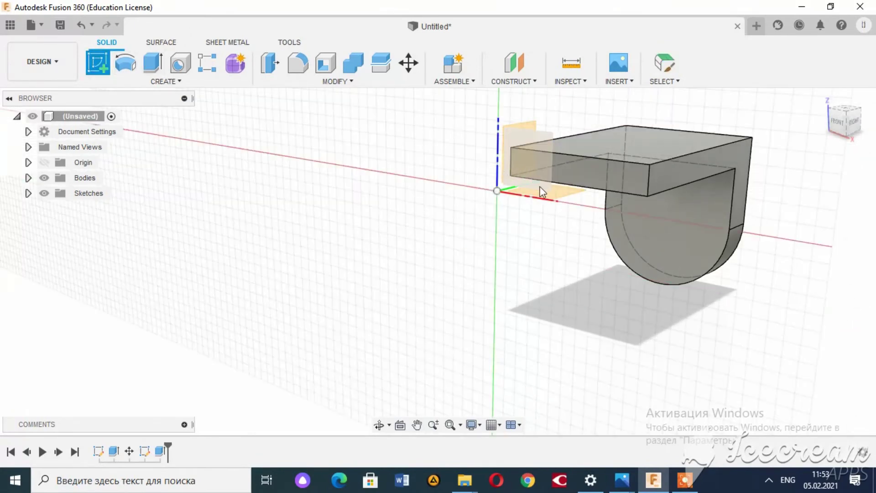
click(609, 184)
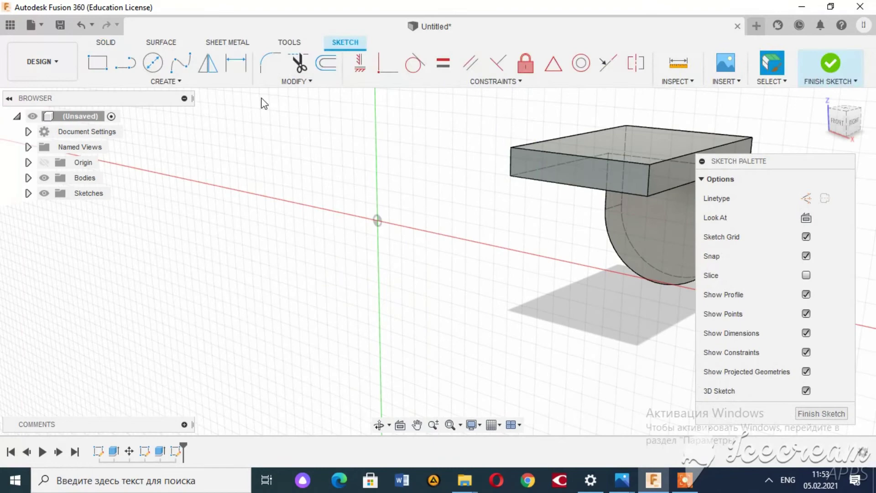
click(92, 69)
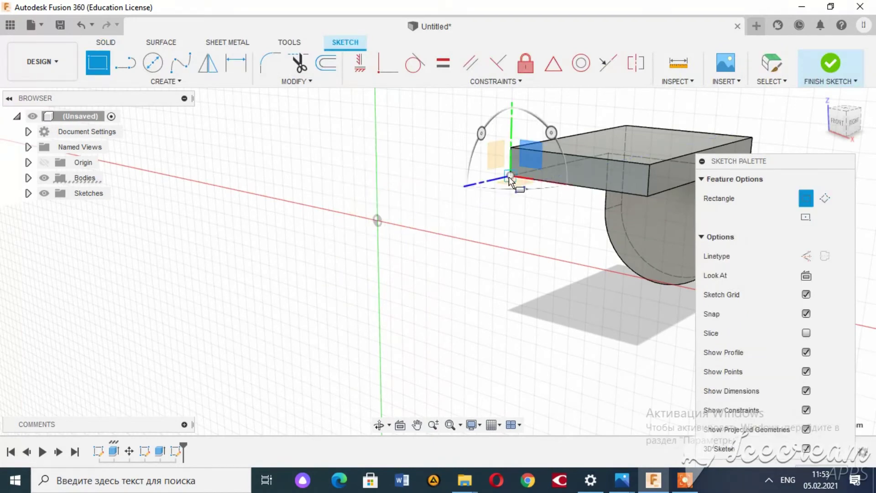
click(647, 196)
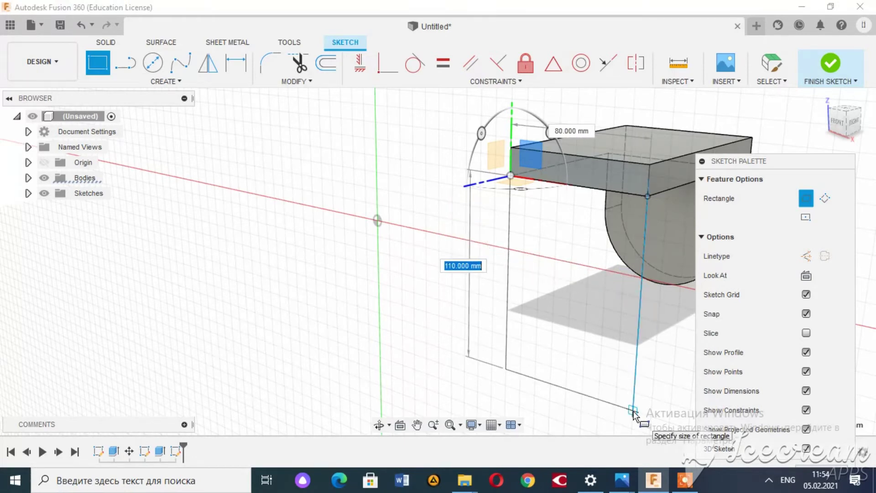
click(635, 484)
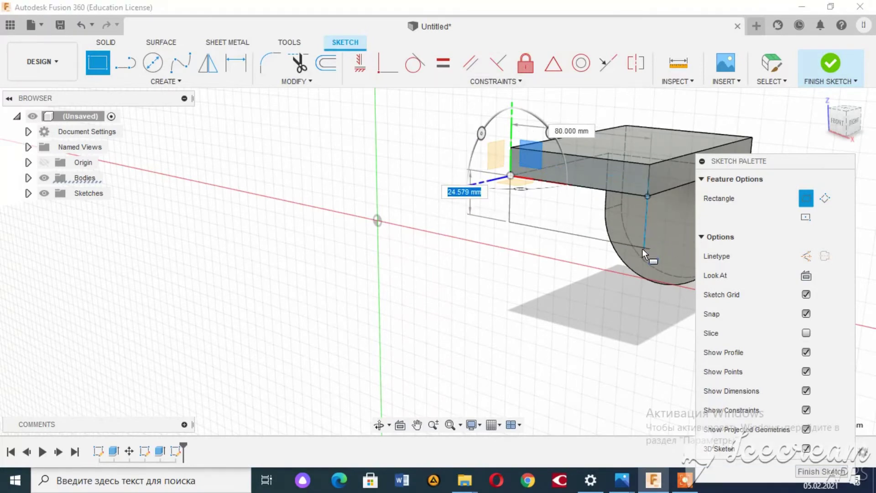
key(Tab)
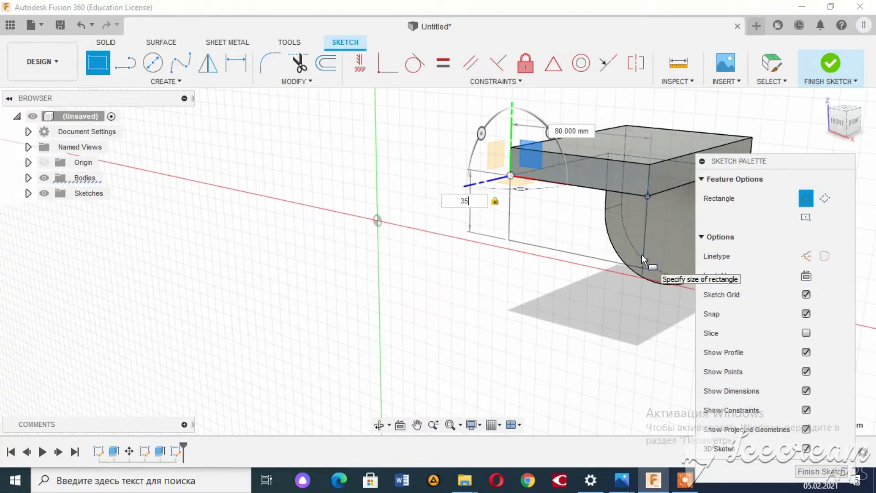
key(Return)
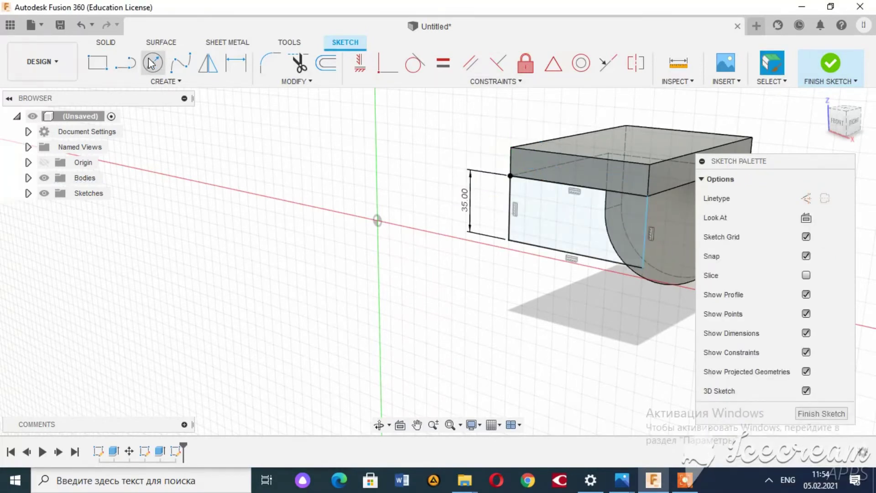
Add an 80 mm circle on its bottom edge and trim the arcs inside the rectangle
click(152, 63)
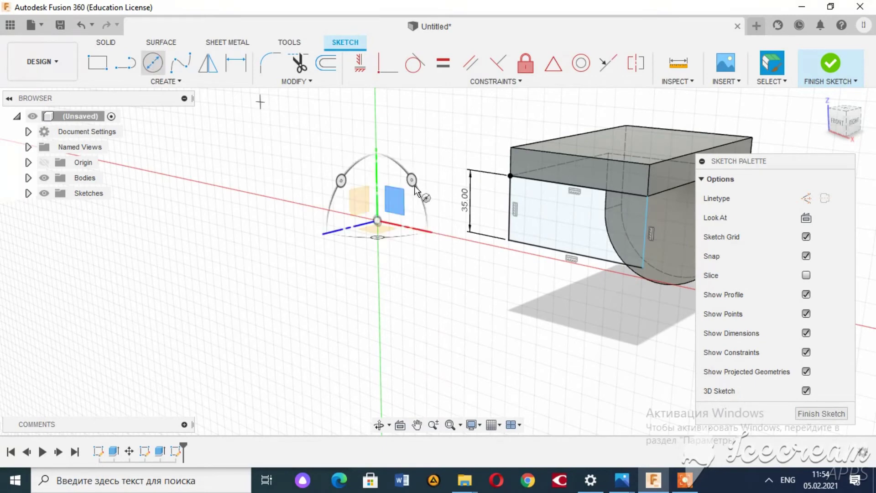
click(571, 253)
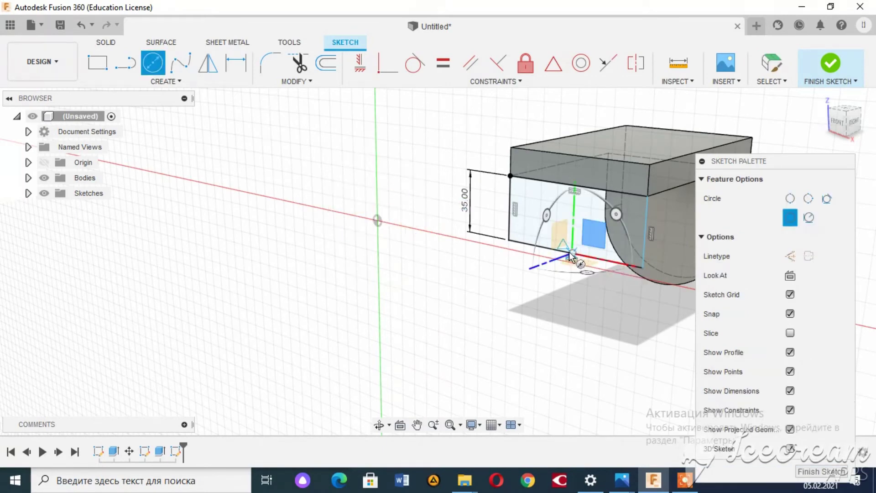
click(640, 270)
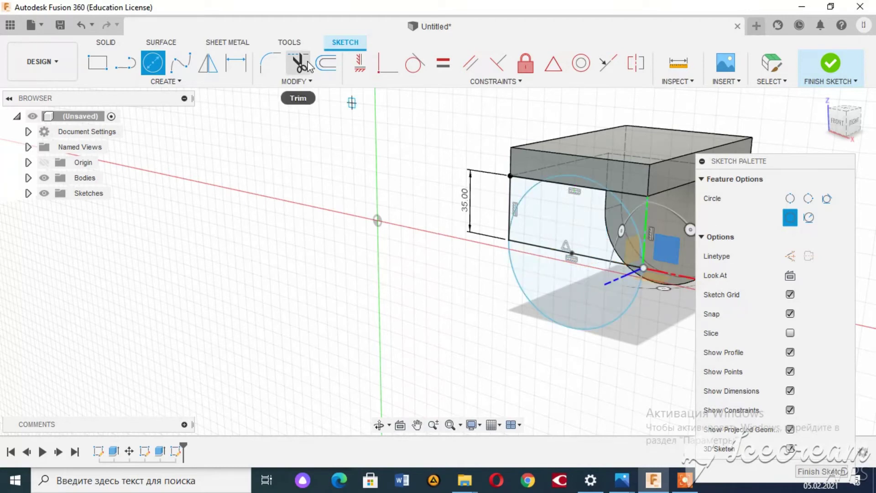
click(298, 63)
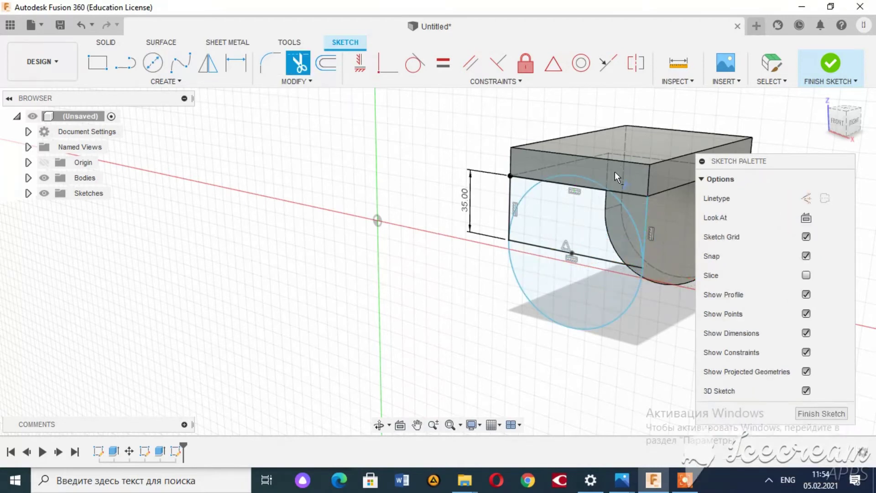
click(589, 187)
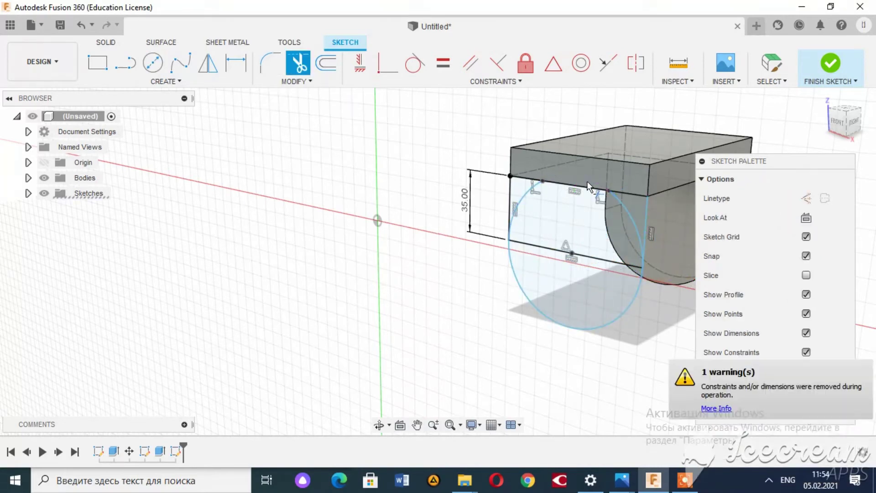
click(534, 188)
click(629, 208)
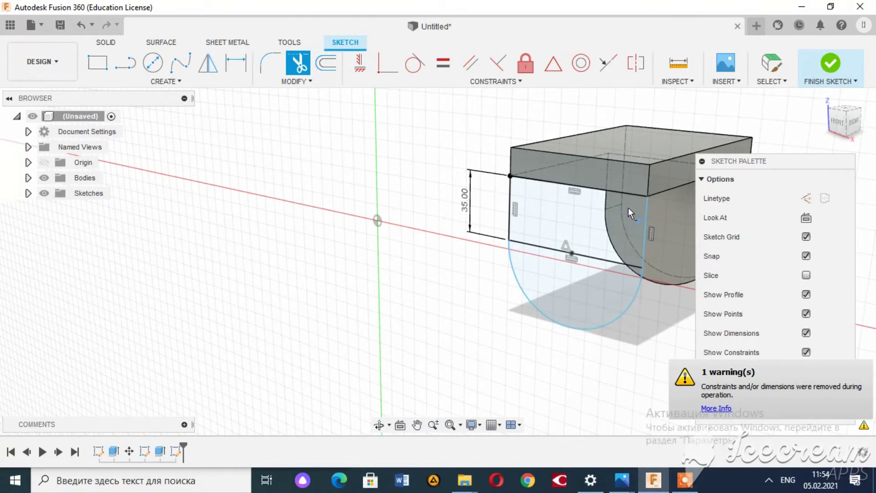
click(106, 42)
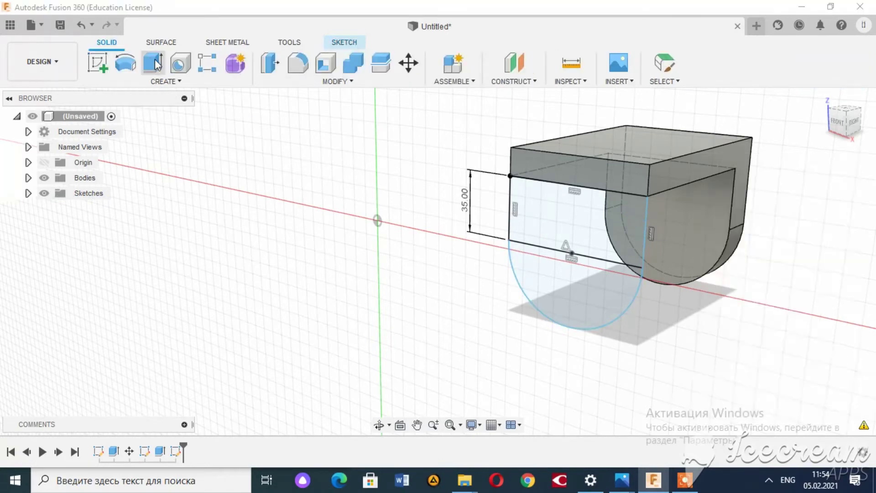
Try extruding both profiles -10 mm, then undo it
click(155, 64)
click(544, 201)
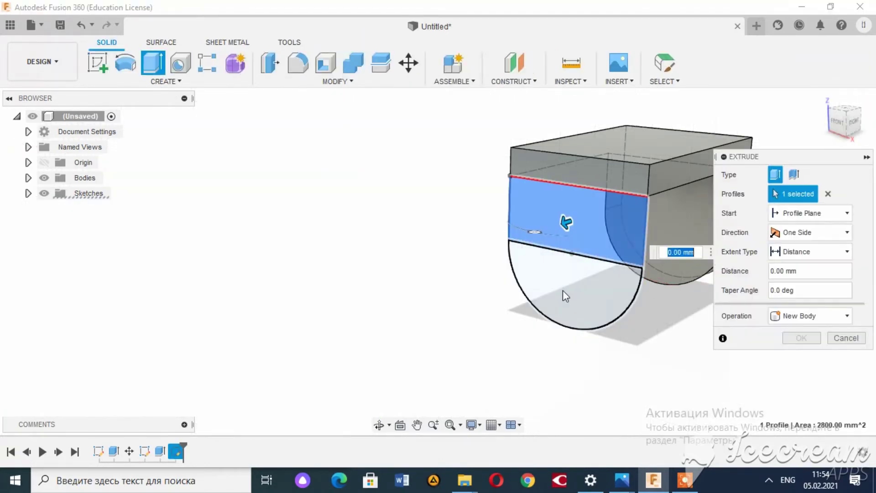
click(563, 292)
drag(566, 295, 570, 293)
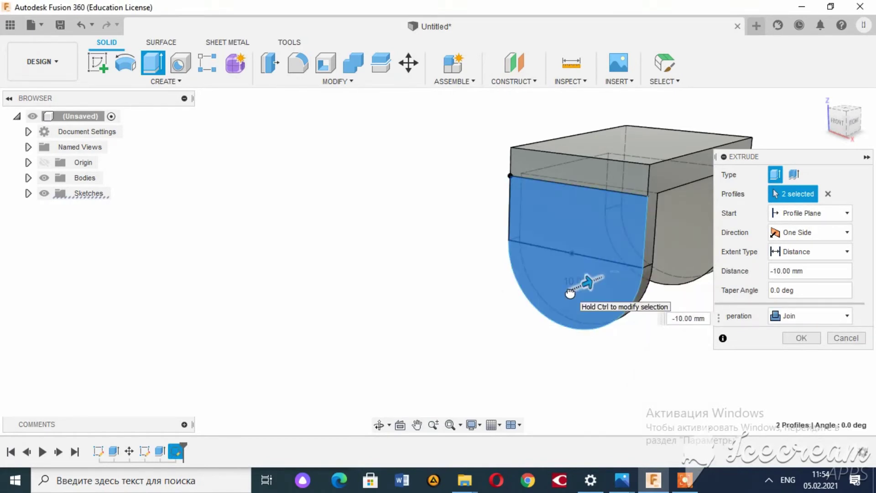
click(689, 318)
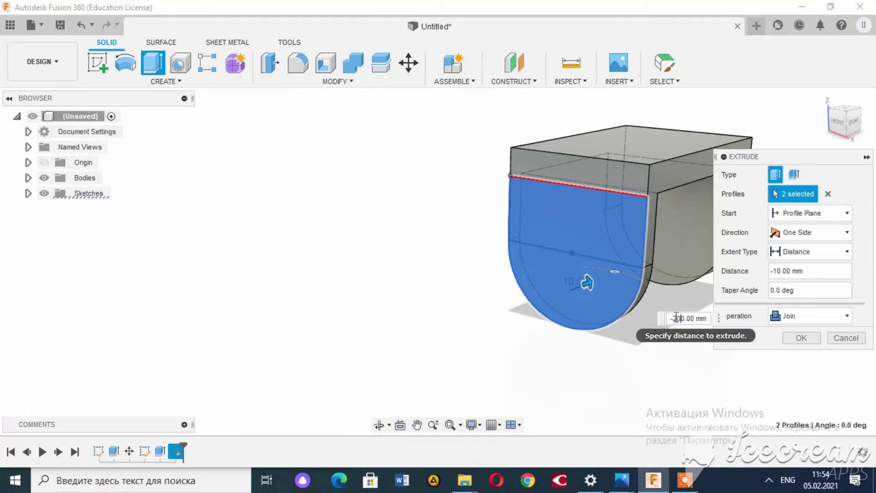
key(Return)
key(ctrl+z)
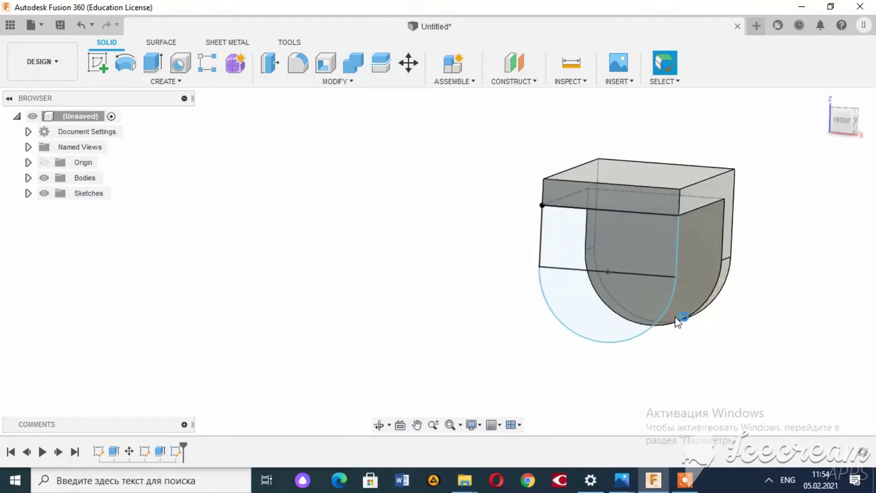
Extrude the rectangle and semicircle -20 mm to form the second lug
click(852, 126)
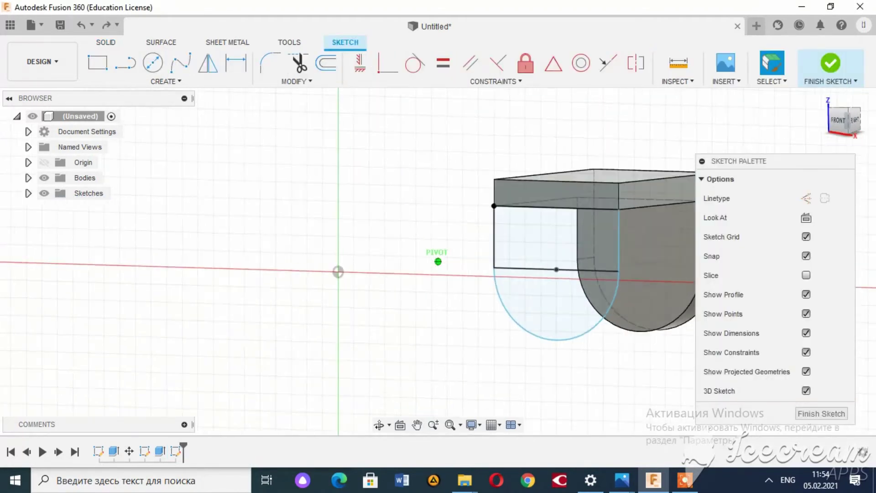
click(101, 46)
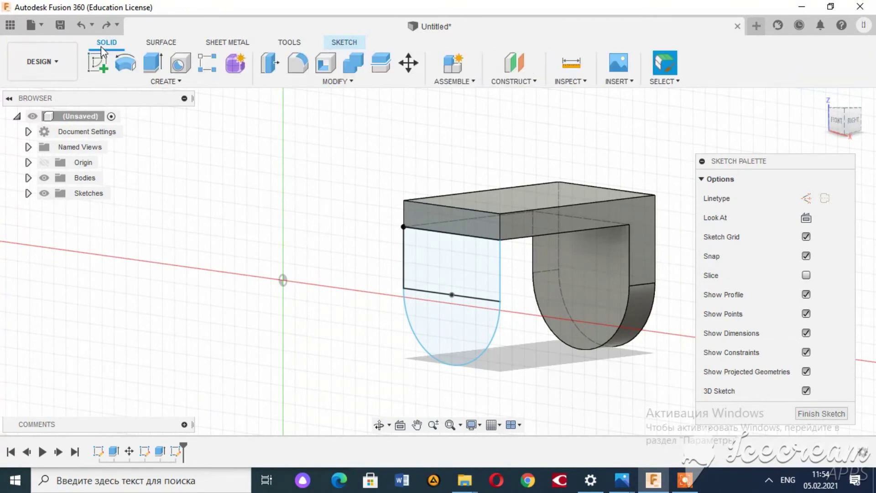
click(153, 61)
click(462, 274)
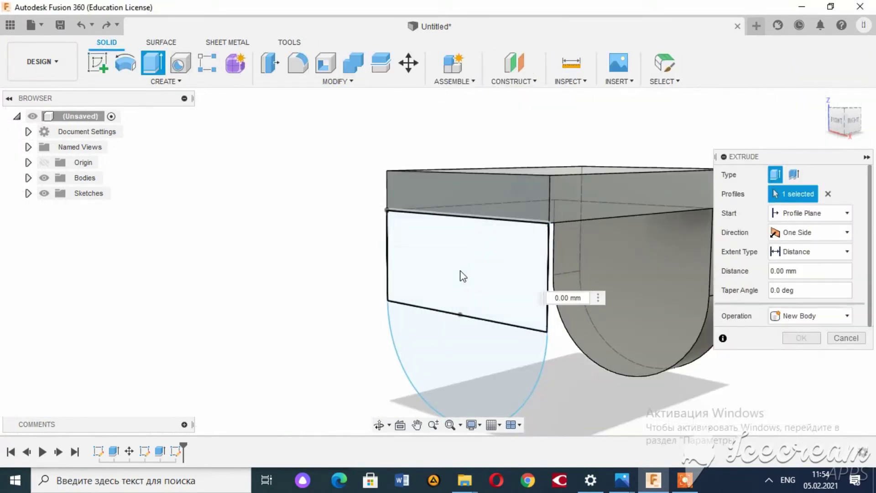
click(464, 364)
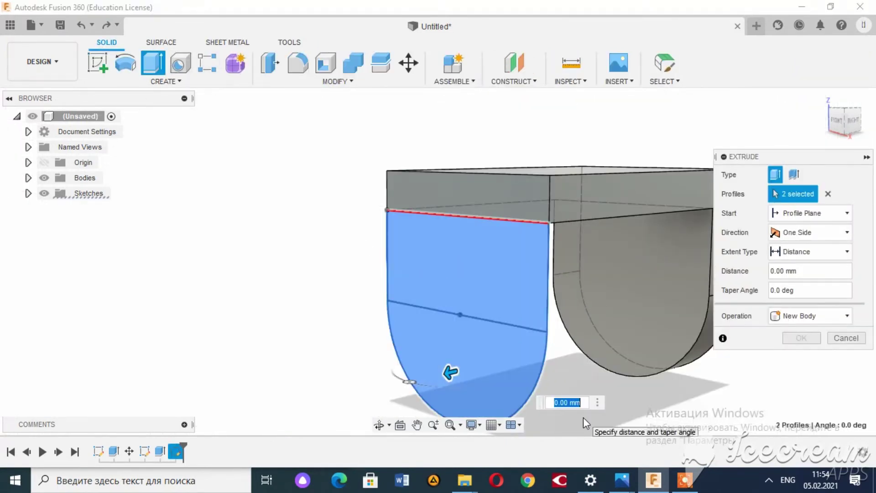
text(-20)
key(Return)
key(Return)
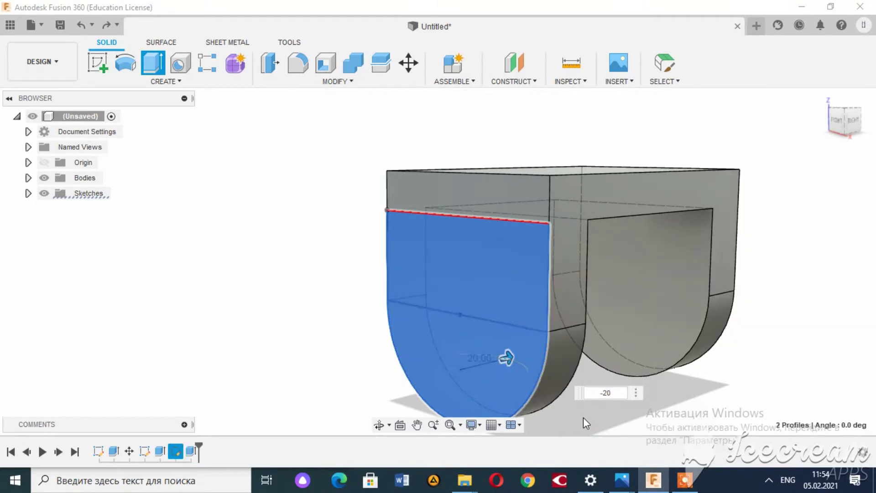
drag(854, 120, 858, 120)
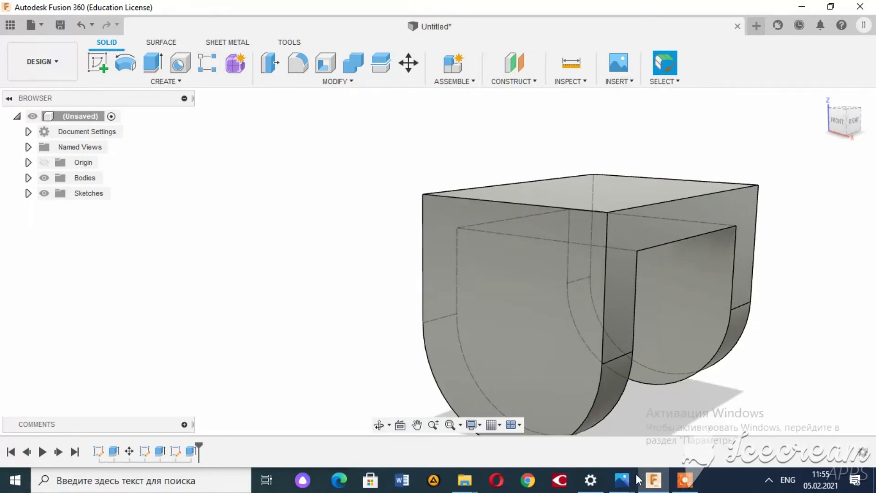
mouse_move(622, 480)
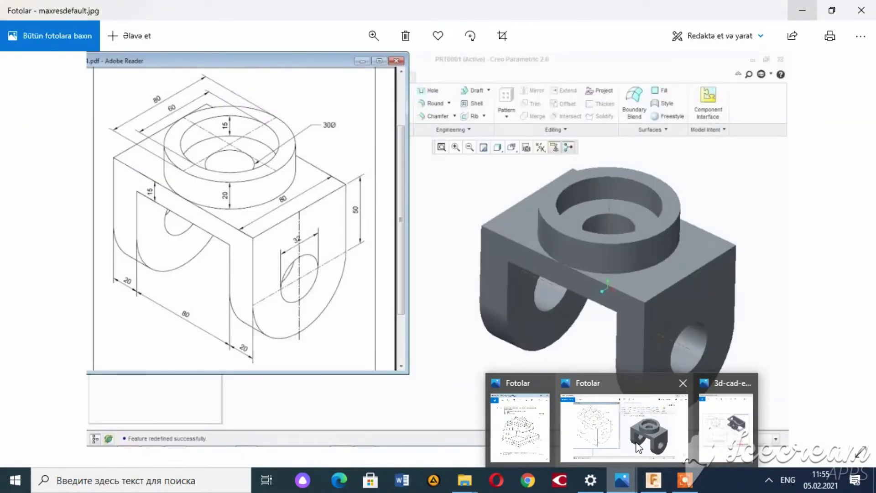
click(638, 447)
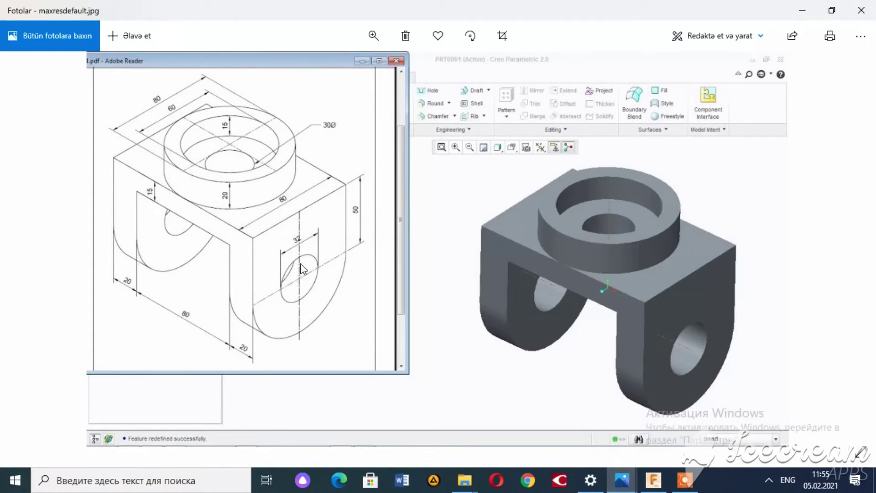
click(654, 480)
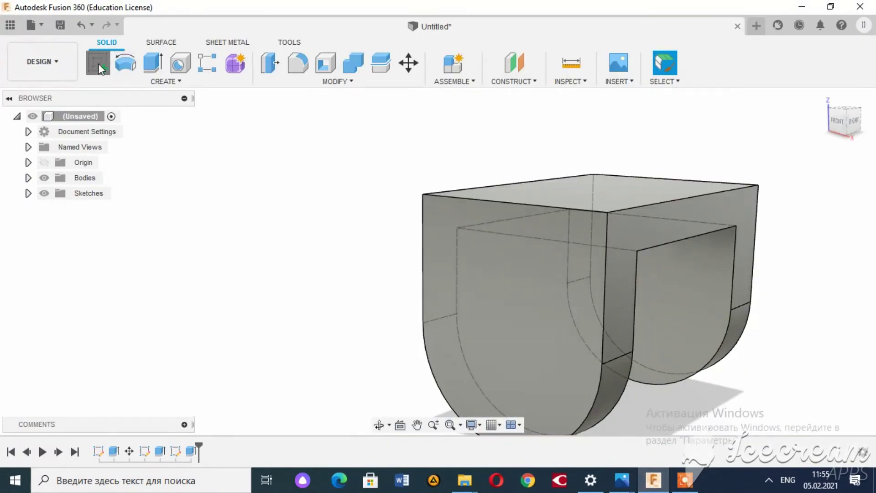
Sketch a 32 mm circle on the leg's front face and select it for extrusion
click(97, 64)
click(530, 285)
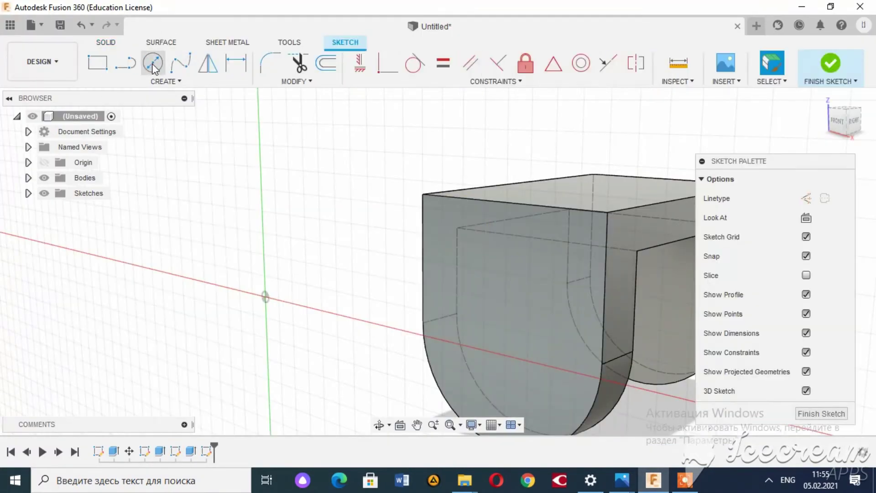
click(150, 66)
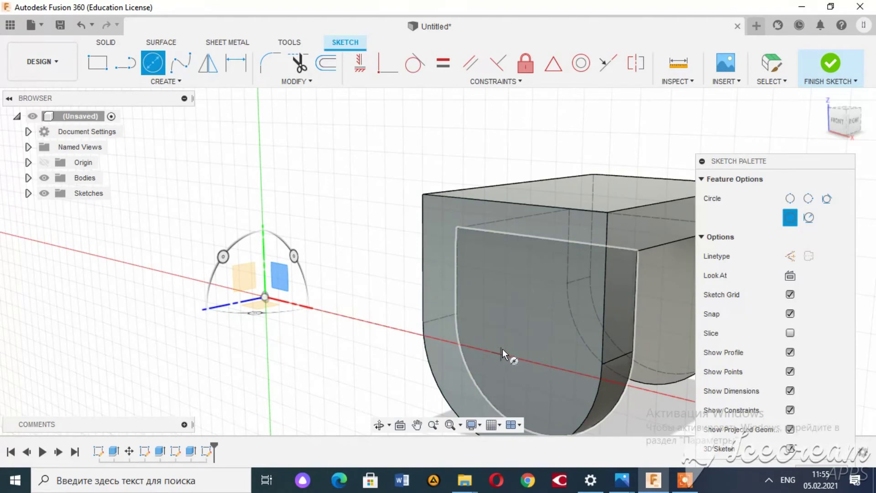
click(509, 342)
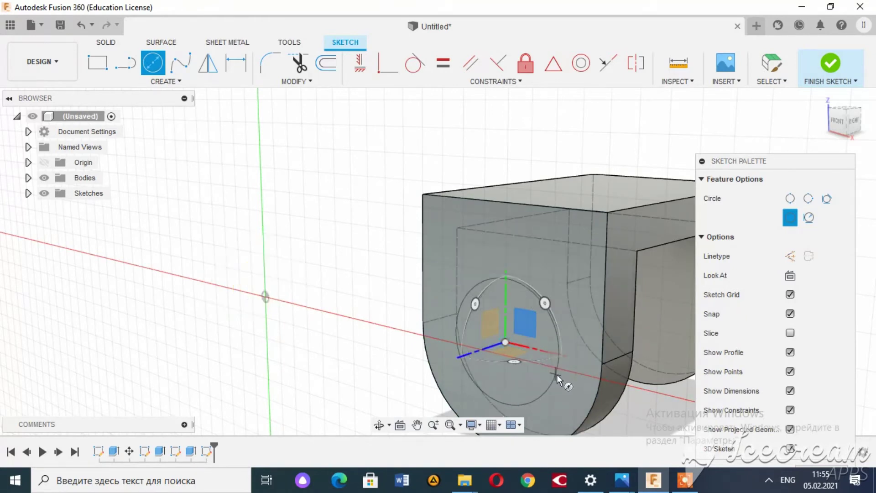
text(32)
key(Return)
key(Escape)
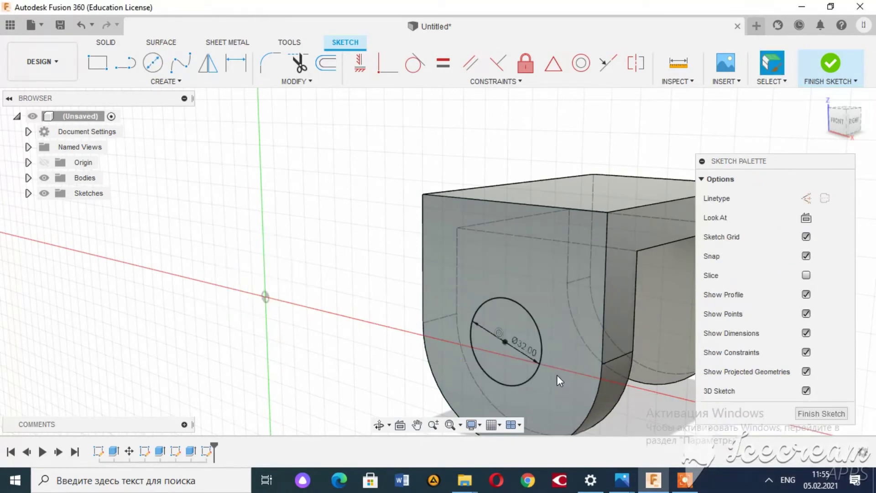
click(107, 42)
click(153, 62)
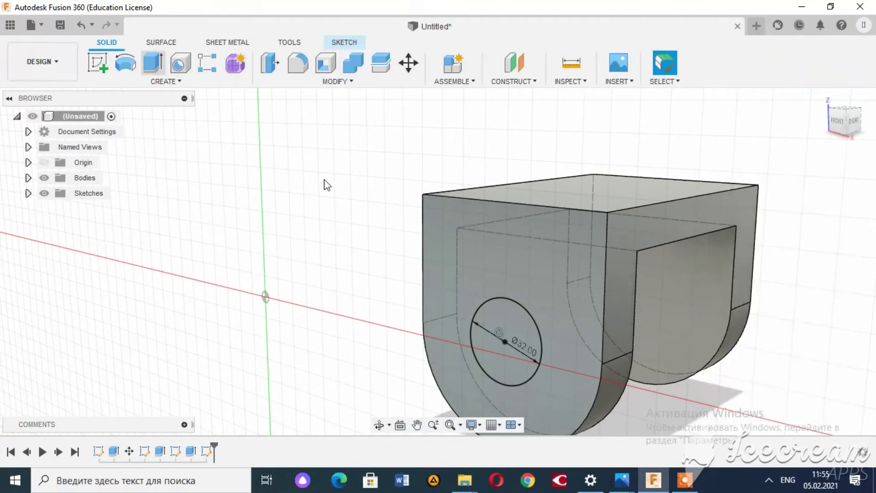
click(516, 321)
Cut the 32 mm circle through both lugs to make through holes
drag(500, 340, 749, 290)
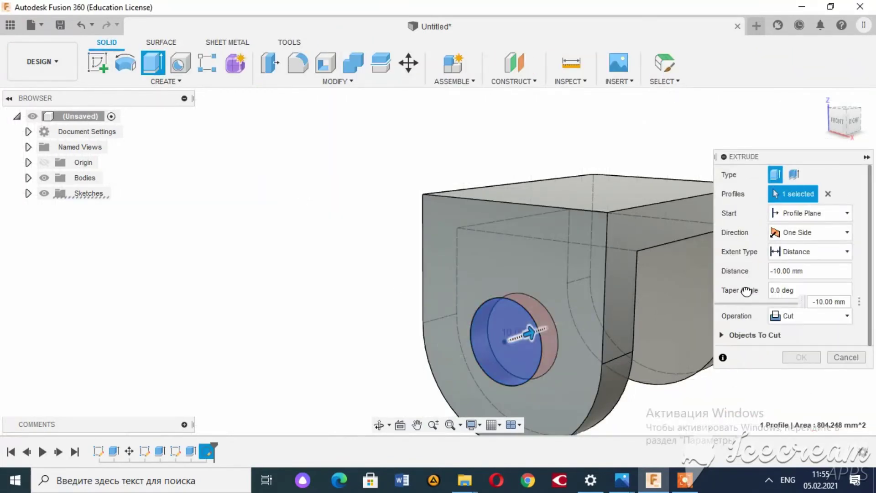
key(Return)
mouse_move(843, 122)
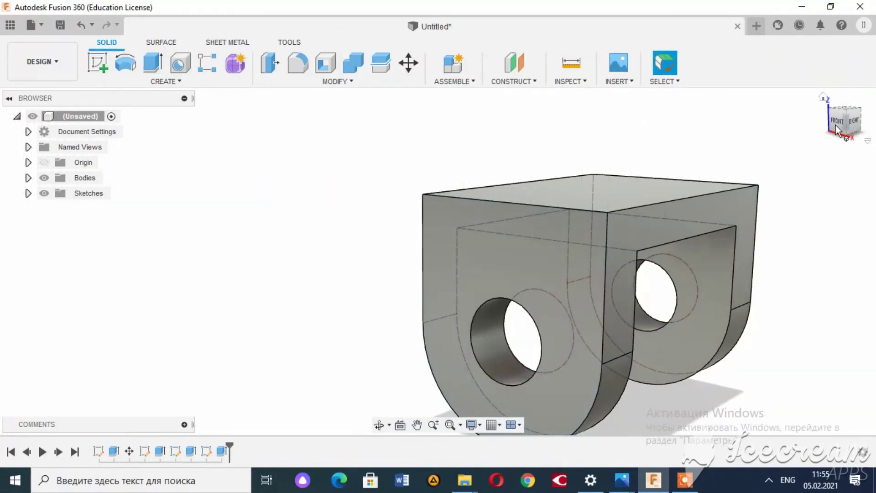
drag(855, 134, 753, 296)
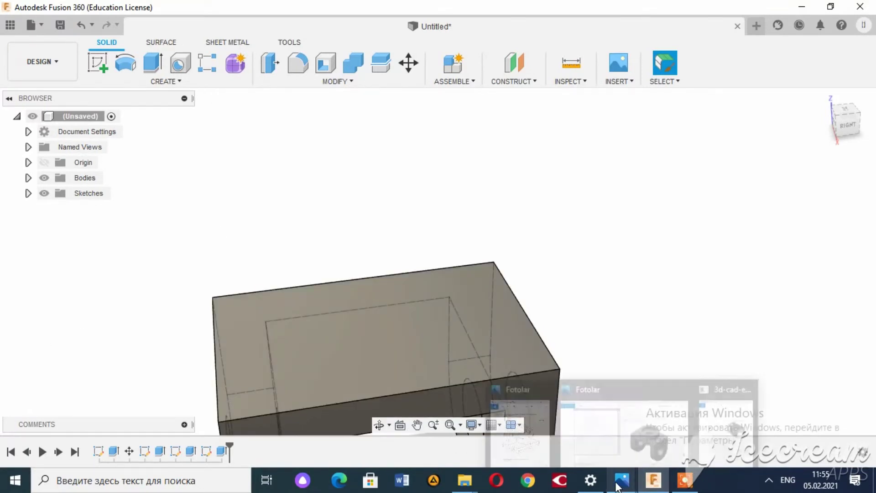
mouse_move(622, 480)
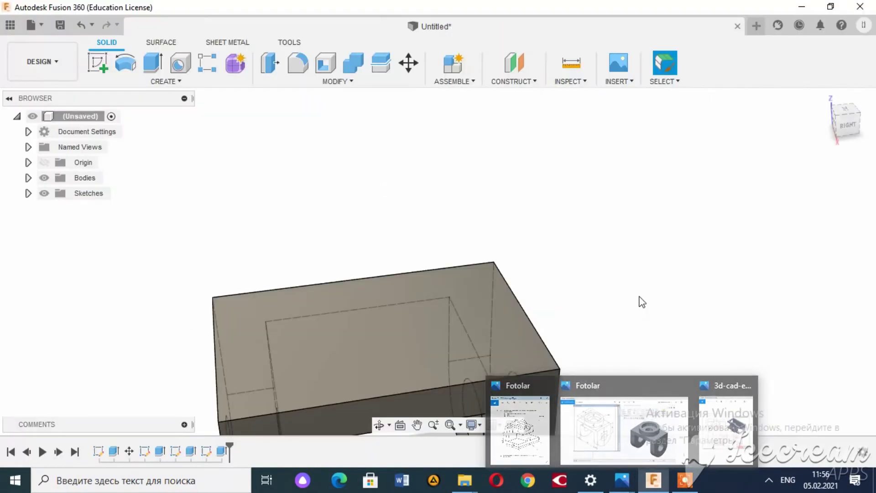
Start a sketch on the block's top face and draw a rectangle on it
click(97, 62)
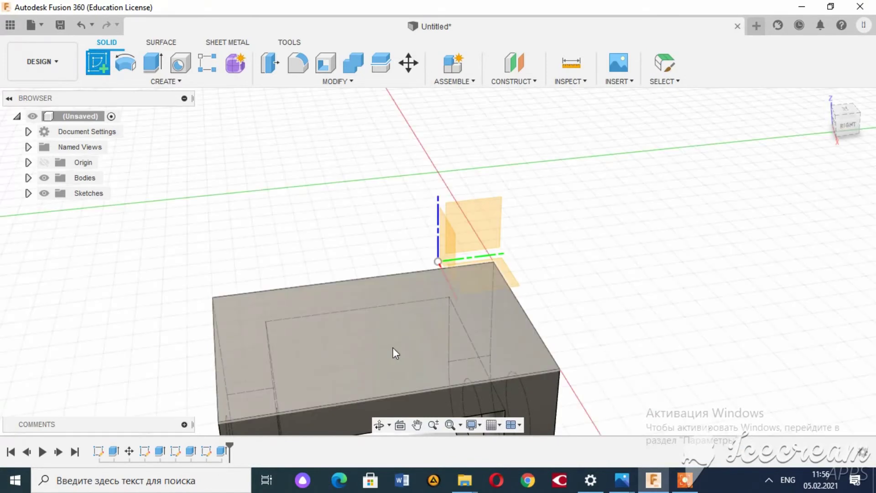
click(396, 353)
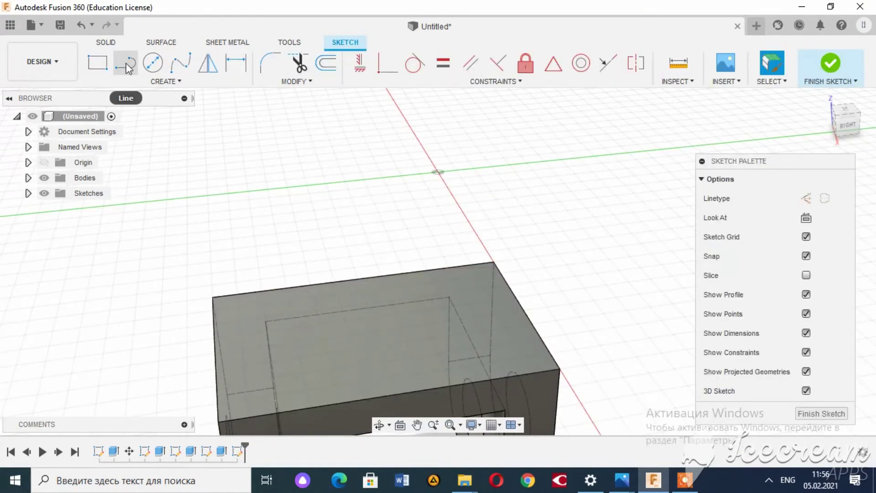
click(153, 62)
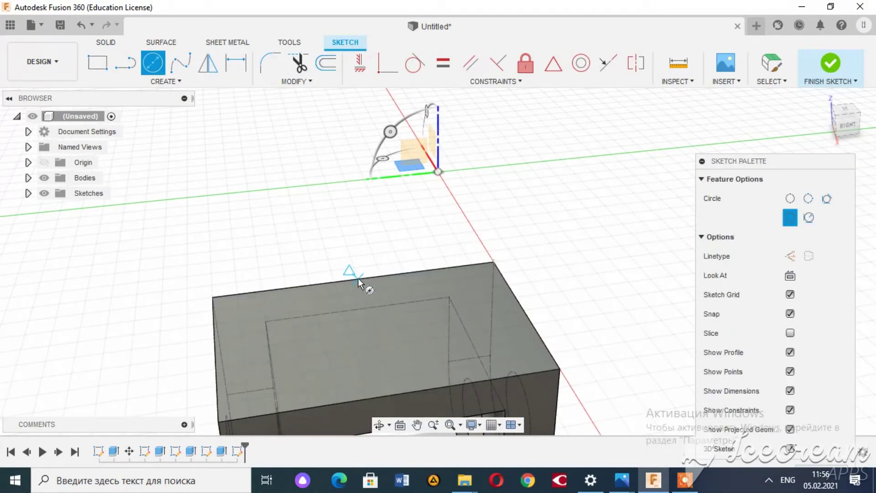
click(98, 62)
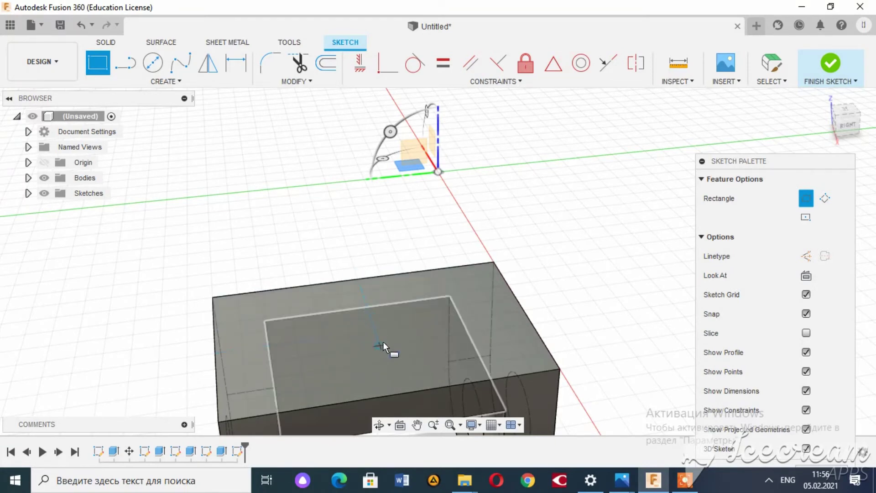
click(376, 331)
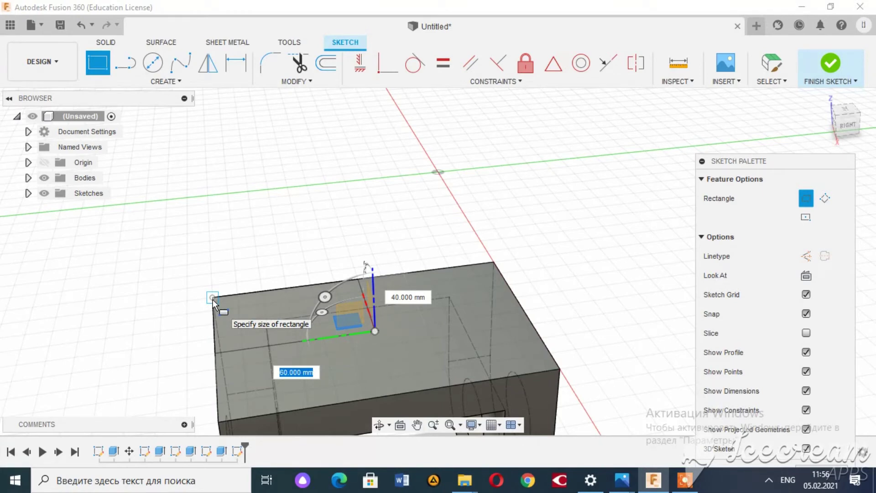
click(212, 300)
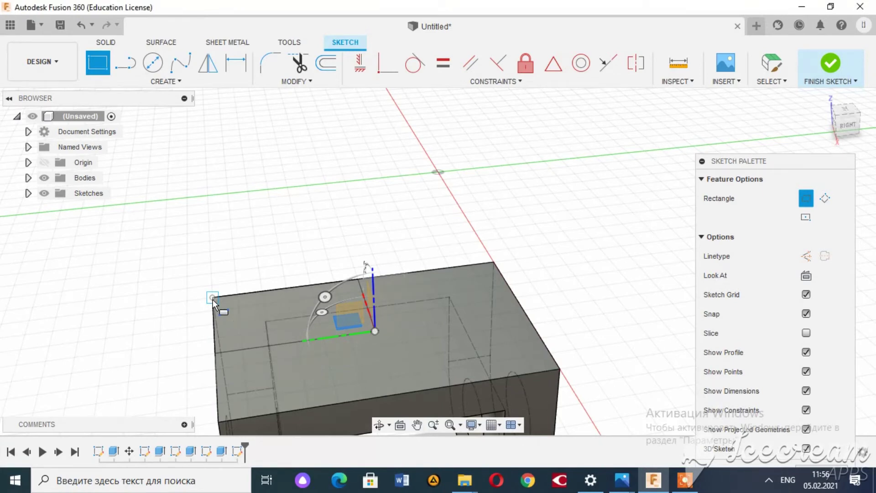
Draw an 80 mm centre-diameter circle on the top face
click(153, 62)
click(373, 332)
text(80)
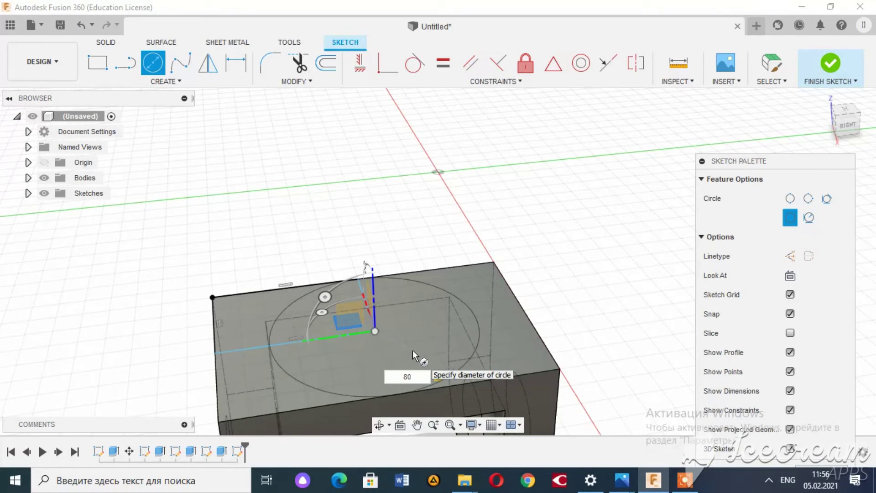
key(Return)
key(Escape)
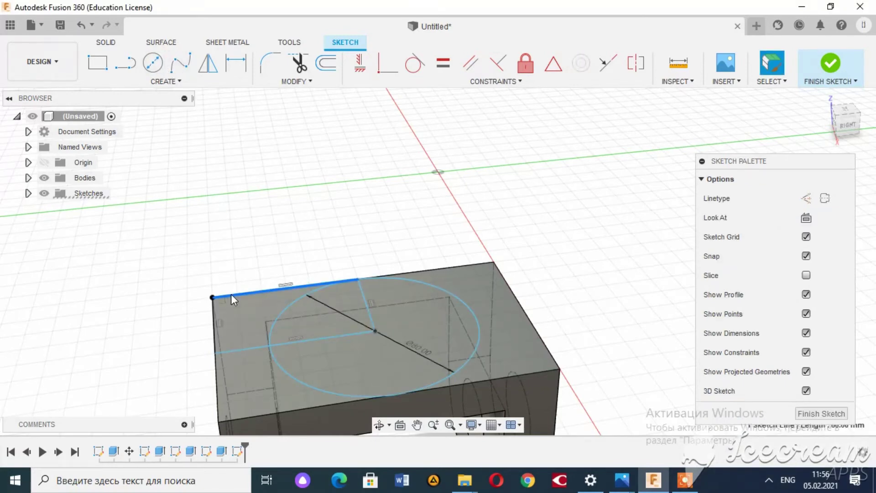
Delete the two stray lines and add a 60 mm circle on the 80 mm circle's centre
click(254, 352)
key(Delete)
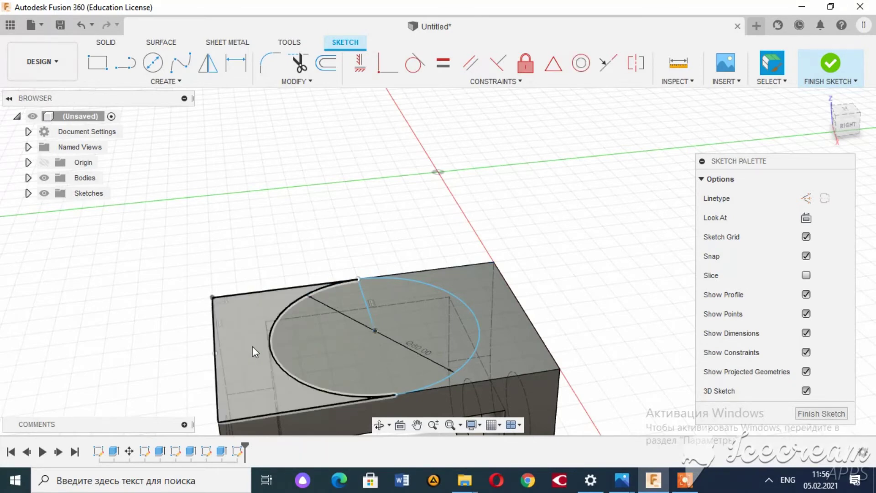
click(368, 310)
key(Delete)
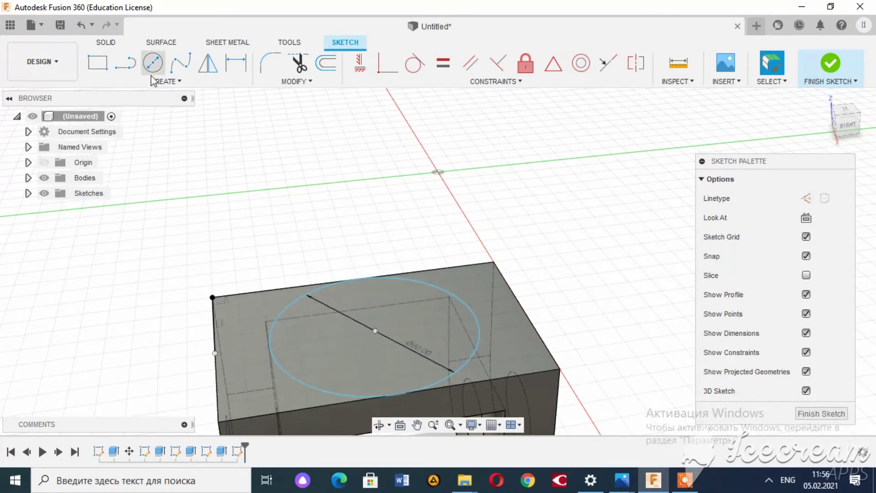
click(152, 75)
click(376, 332)
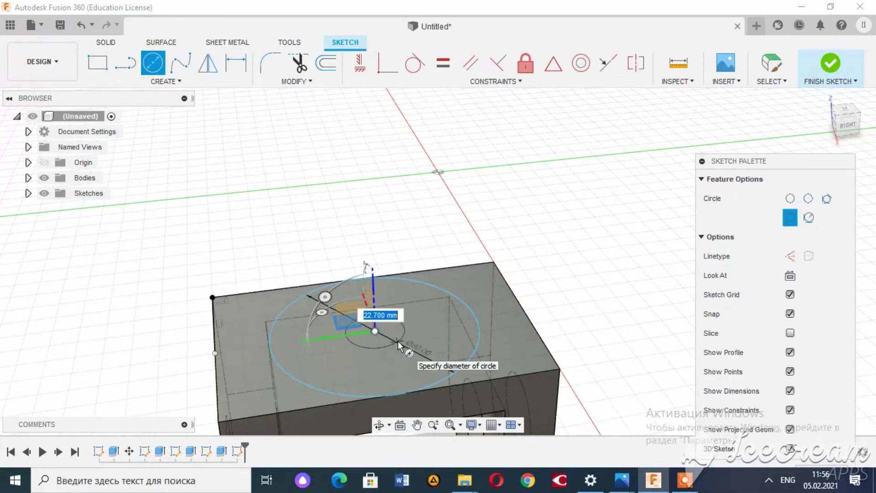
key(Return)
key(Escape)
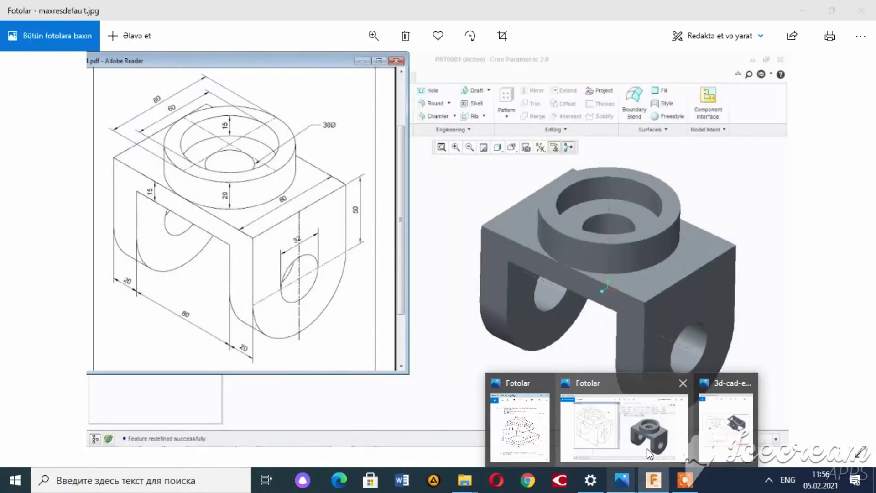
click(650, 453)
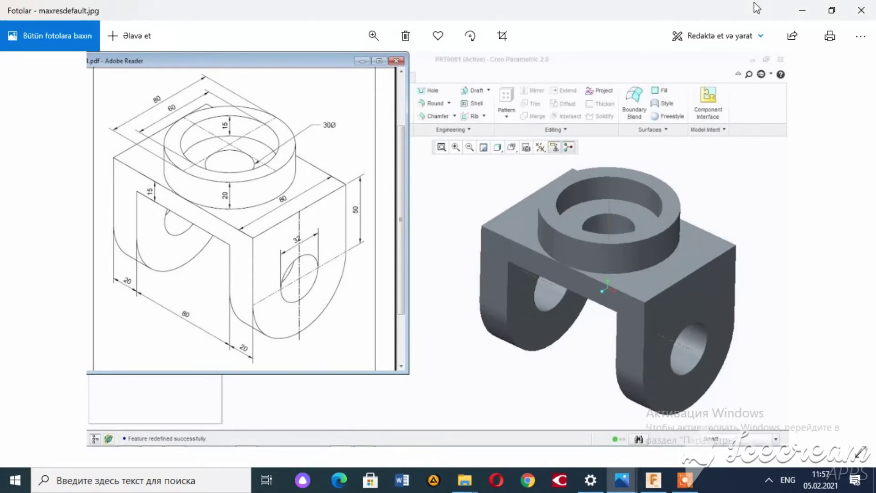
click(807, 18)
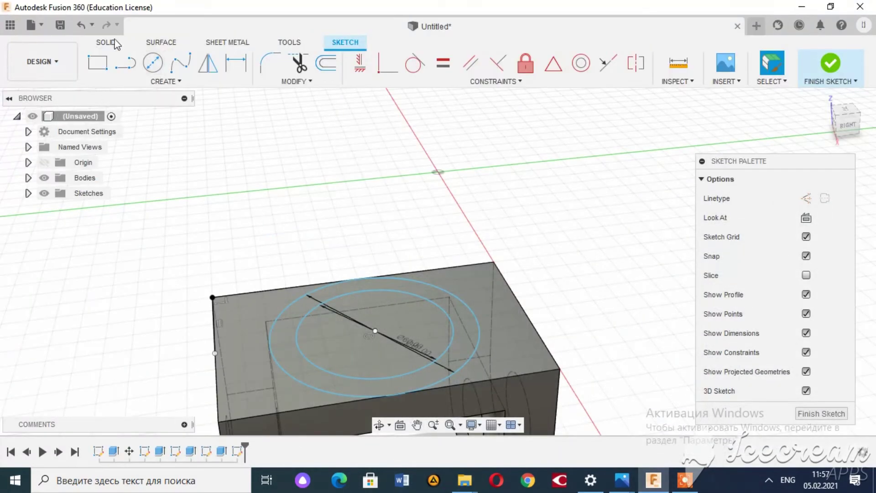
Extrude the ring between the two circles up 10 mm
click(109, 42)
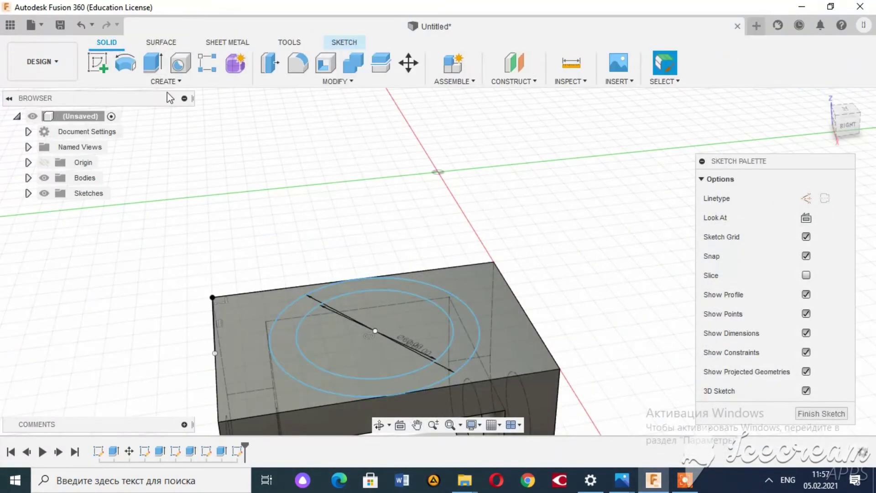
click(155, 62)
click(289, 317)
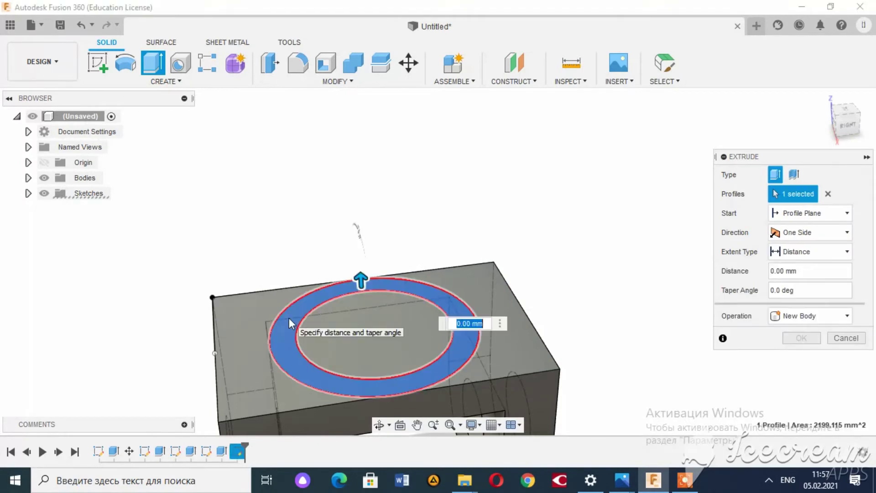
text(10)
key(Return)
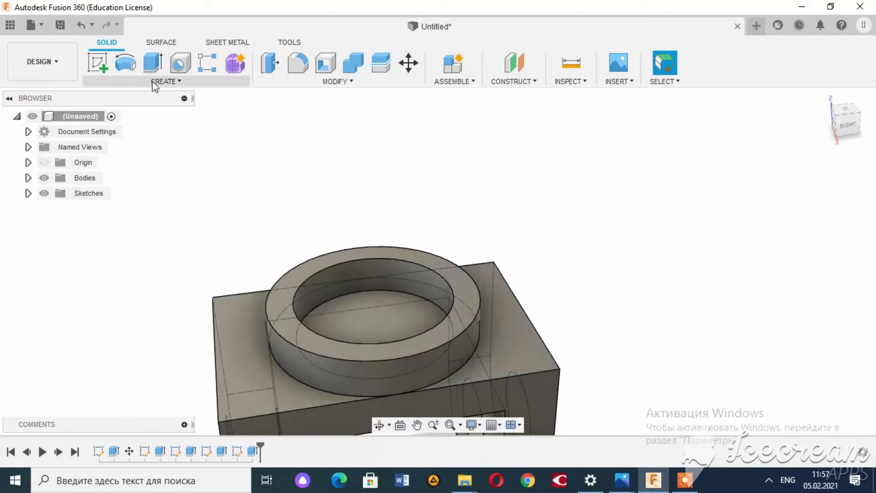
Sketch a 30 mm circle at the centre of the floor inside the ring
click(105, 63)
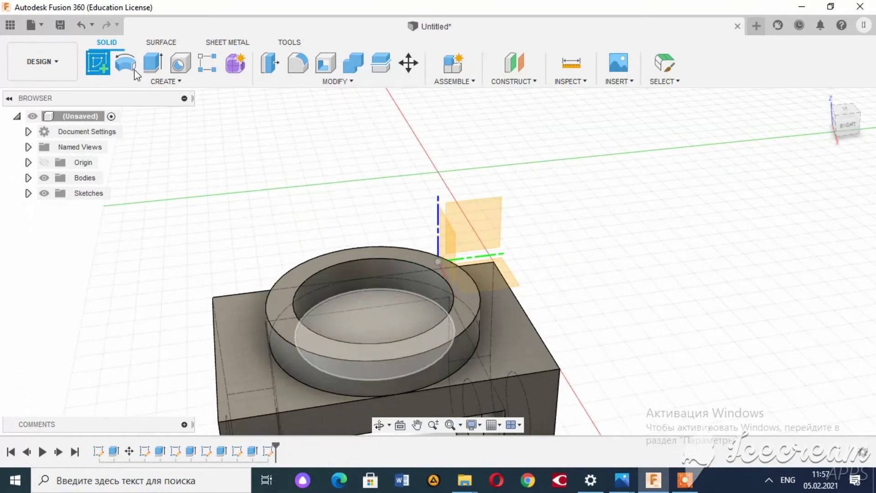
click(374, 334)
click(153, 63)
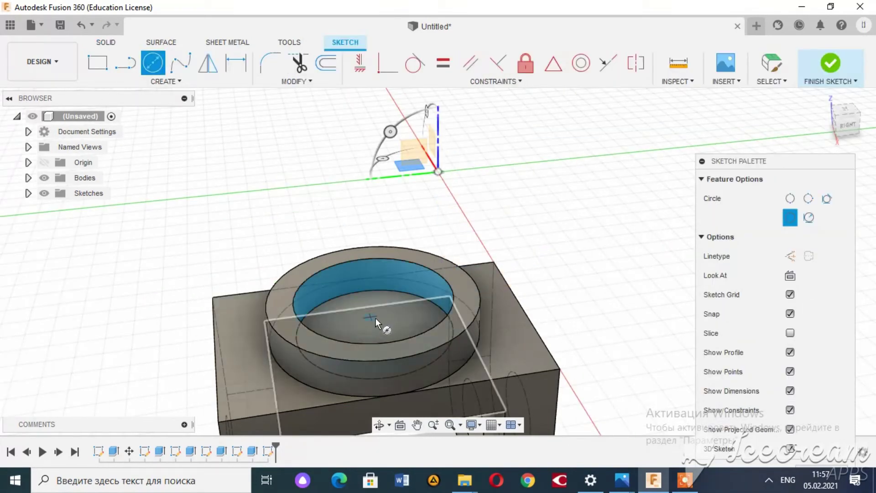
click(375, 332)
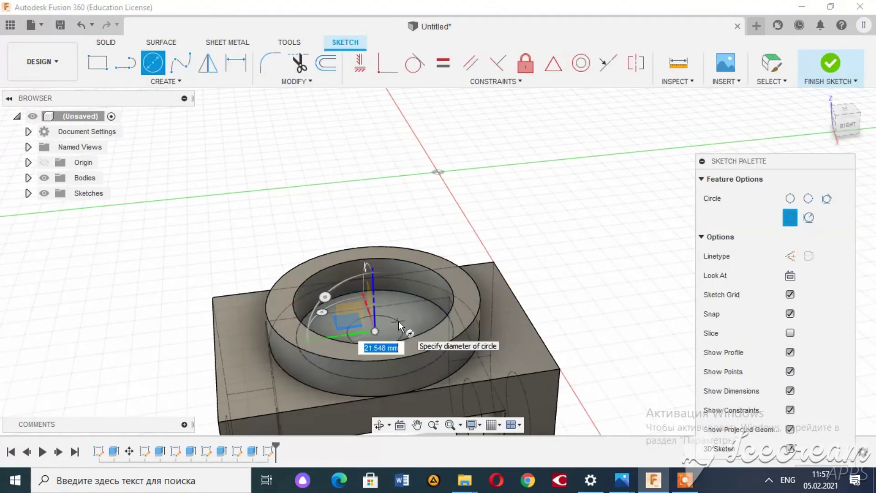
key(Return)
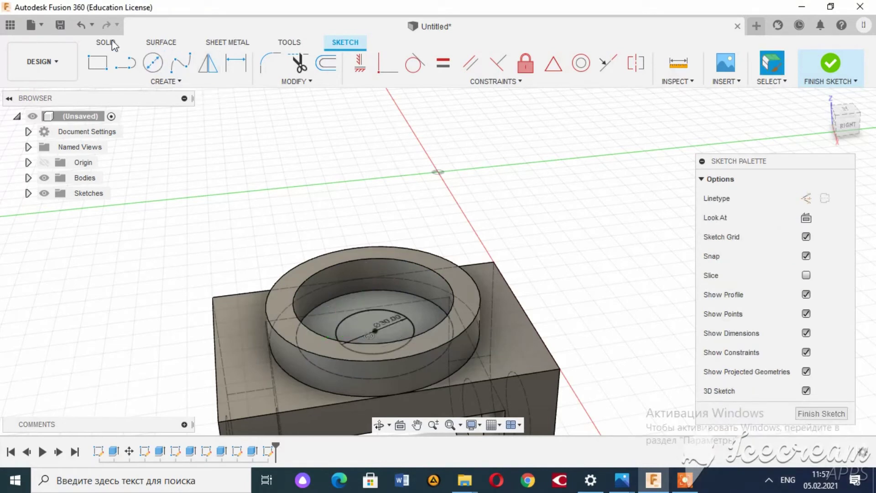
Cut the 30 mm circle 20 mm down into the block
click(110, 43)
click(147, 68)
click(387, 336)
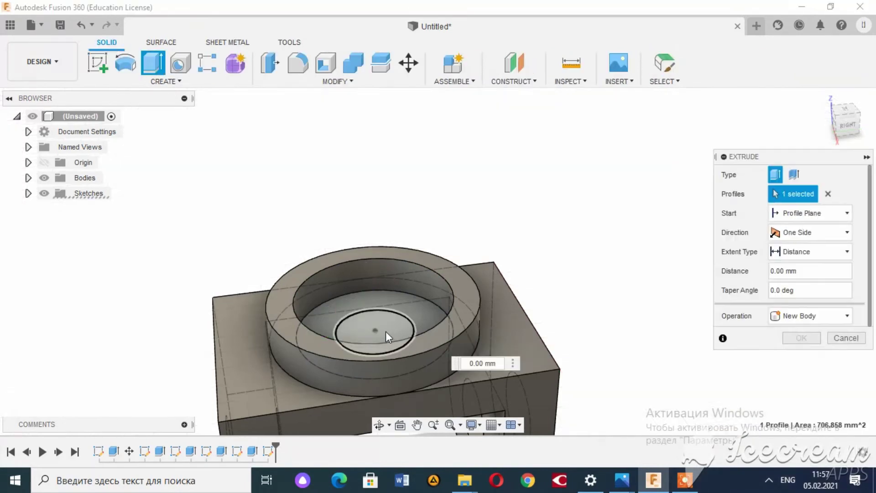
drag(375, 322, 378, 368)
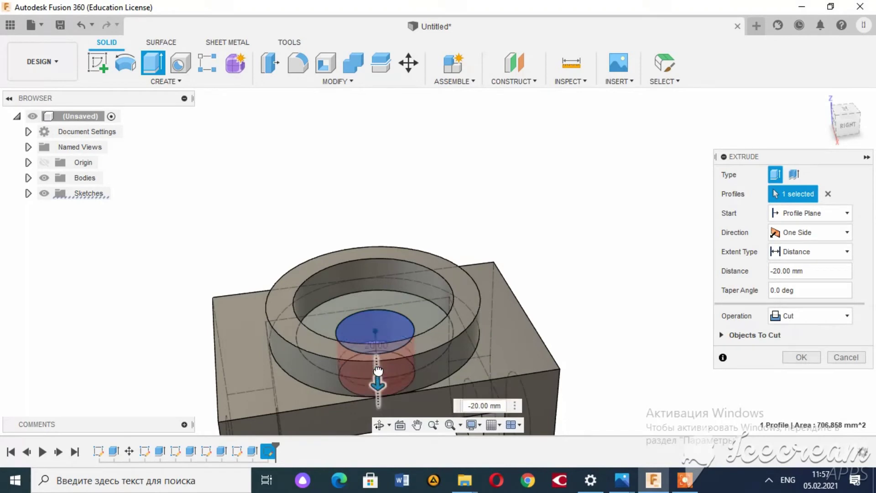
key(Return)
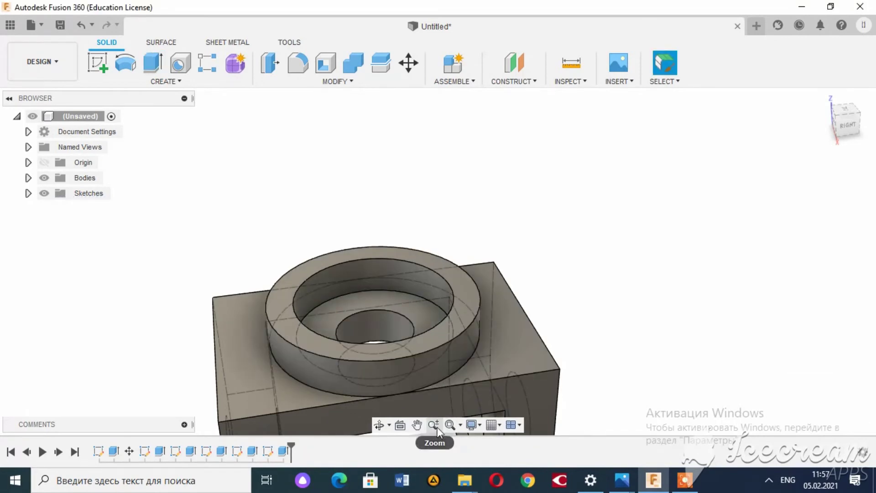
Zoom out, orbit and pan to centre the whole finished part in view
click(434, 425)
drag(423, 346, 418, 308)
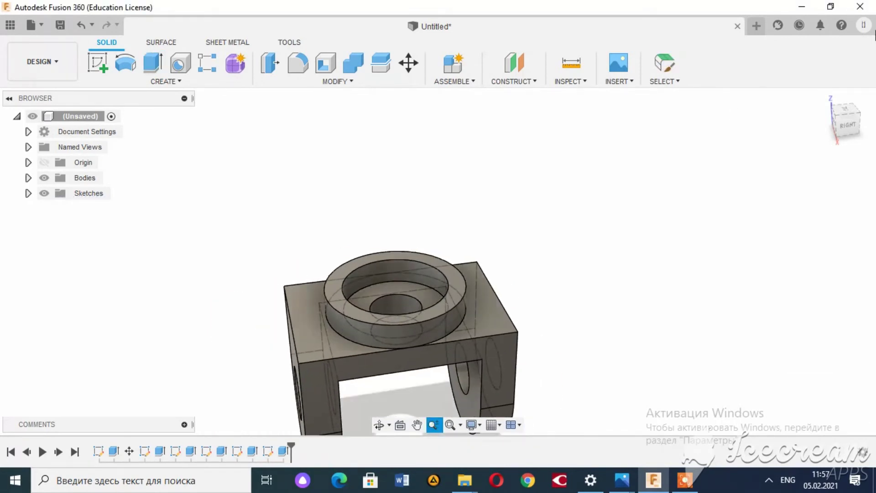
drag(849, 122, 817, 124)
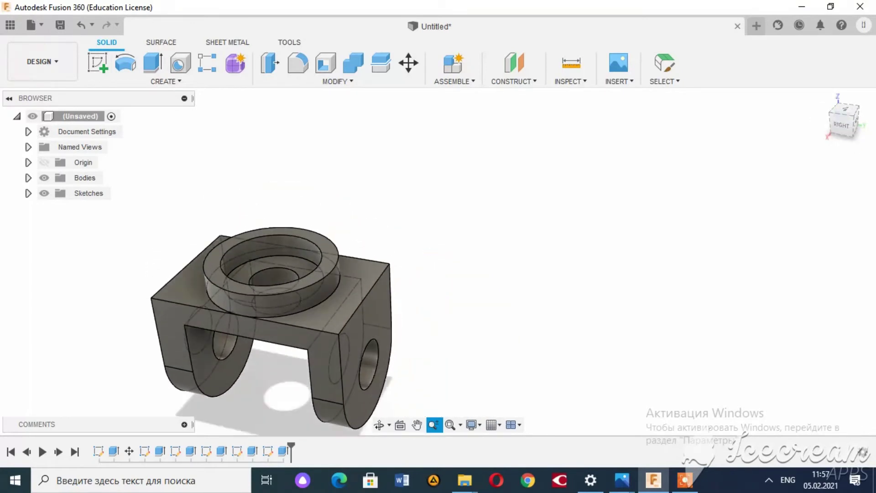
click(418, 424)
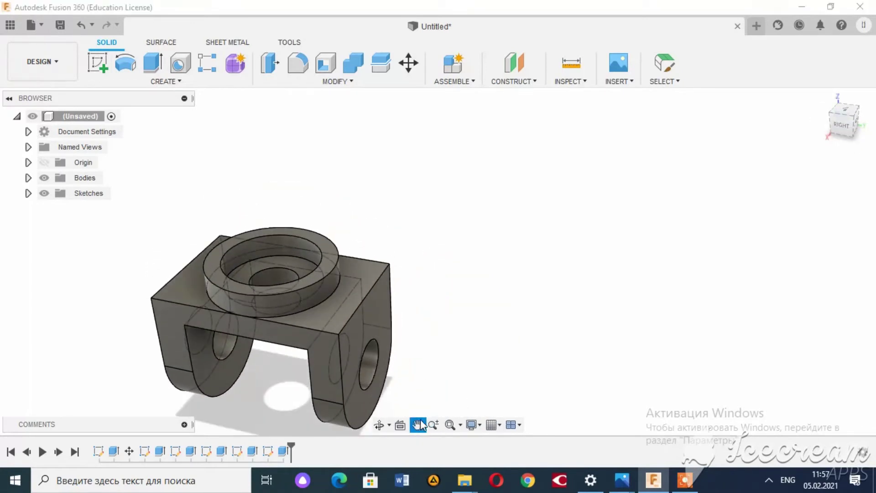
drag(386, 366, 494, 305)
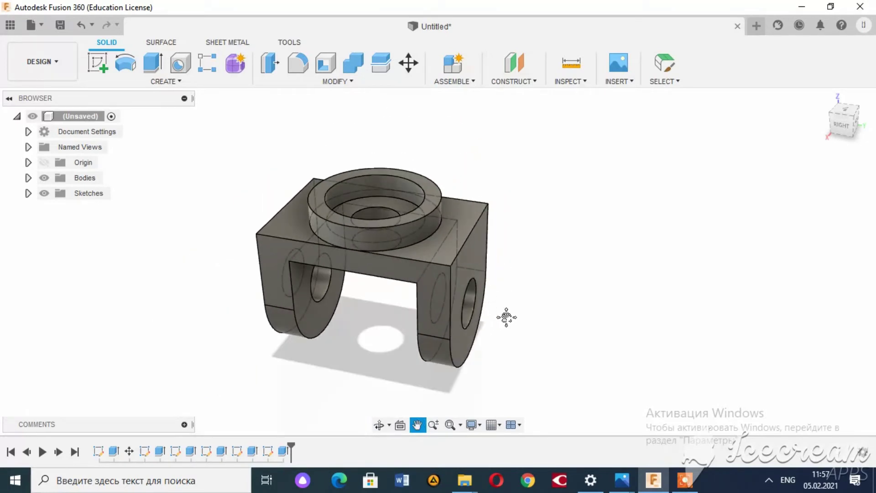
click(33, 60)
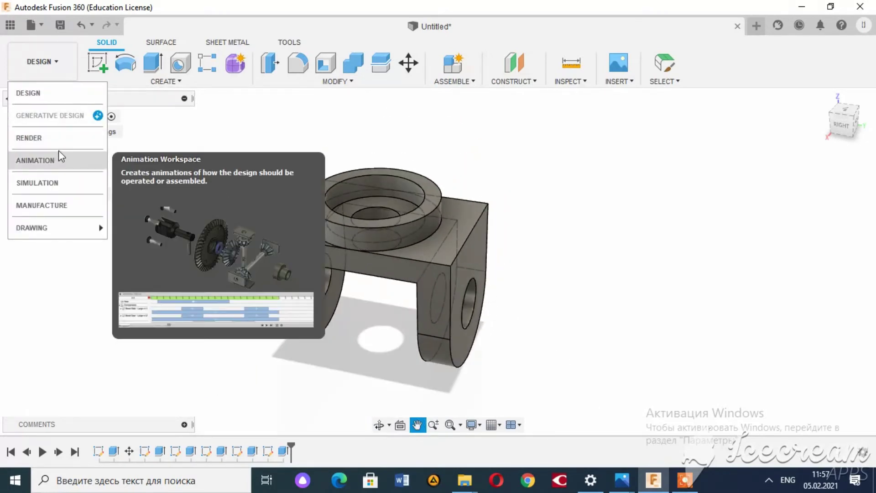
In the Render workspace, orbit to a higher view and save a window-size PNG image of the part
click(58, 146)
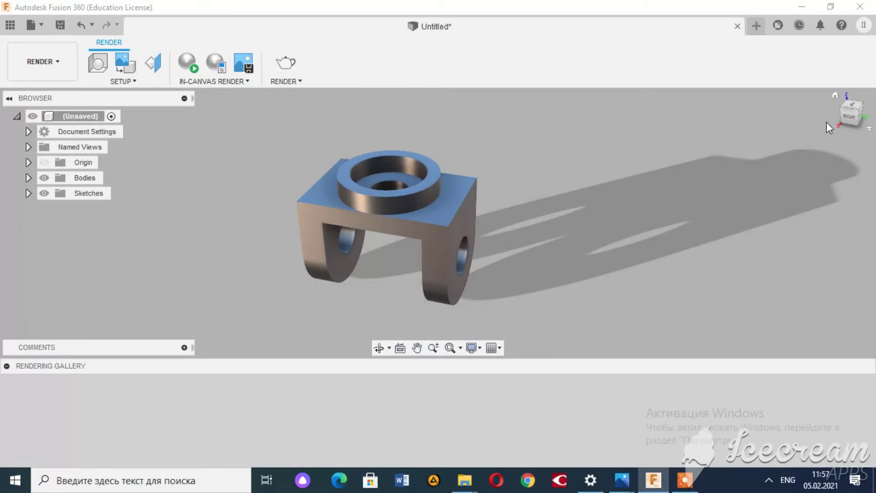
shift+middle_drag(446, 190, 411, 164)
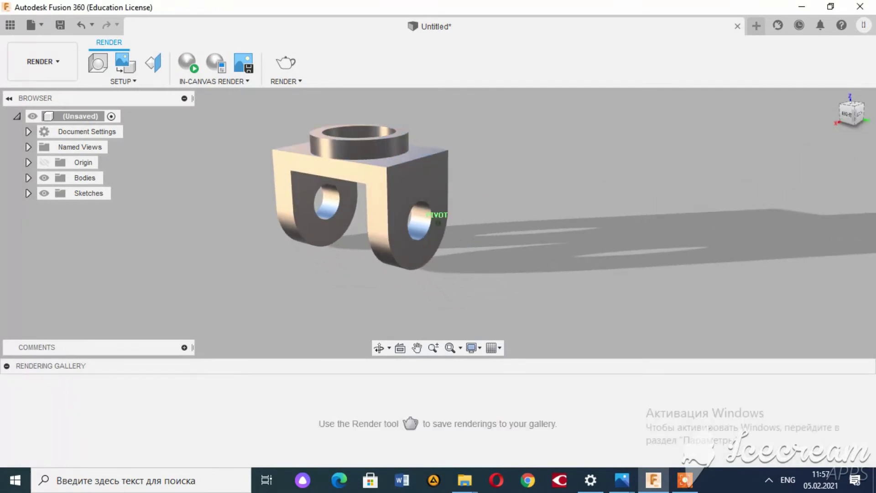
shift+middle_drag(437, 214, 411, 197)
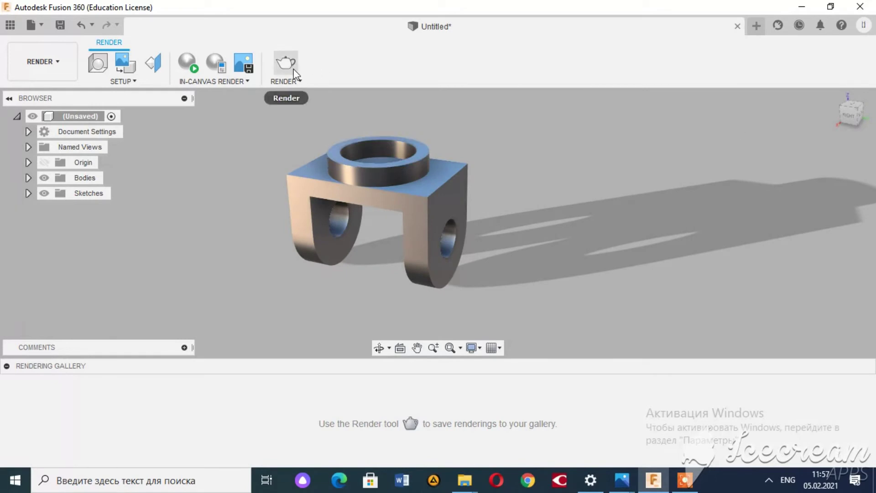
click(237, 68)
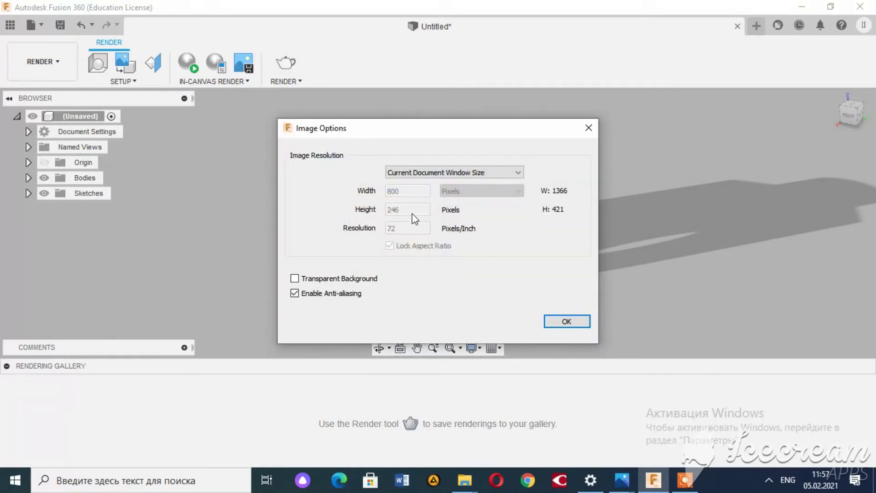
click(566, 321)
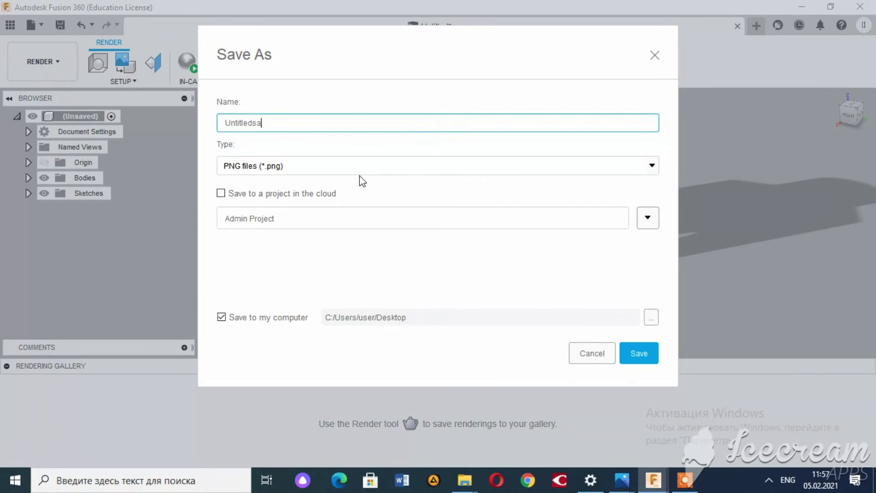
click(637, 351)
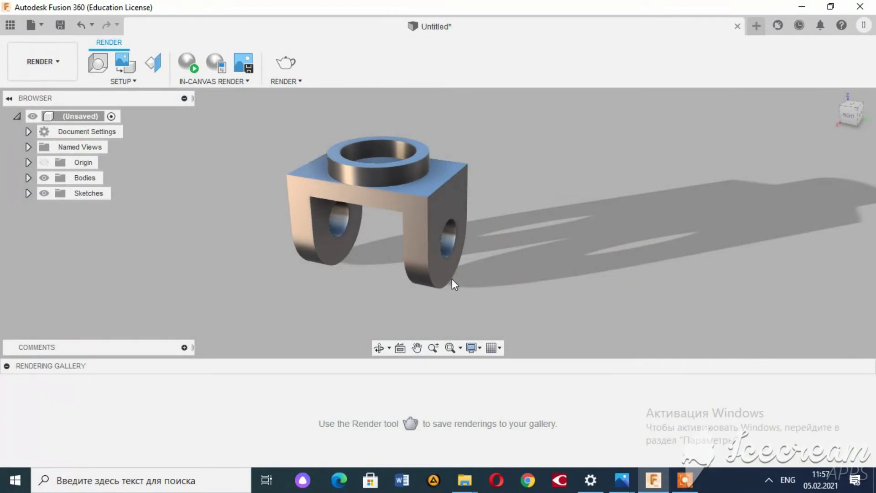
shift+middle_drag(779, 145, 593, 155)
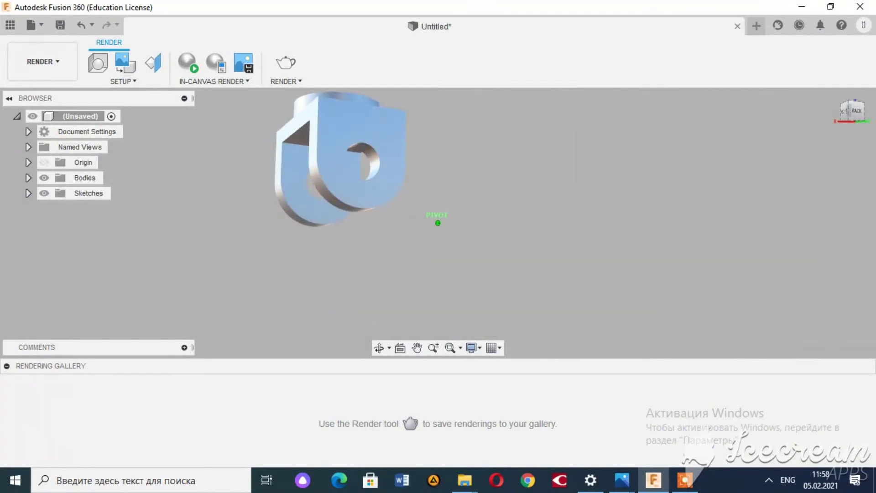
click(59, 78)
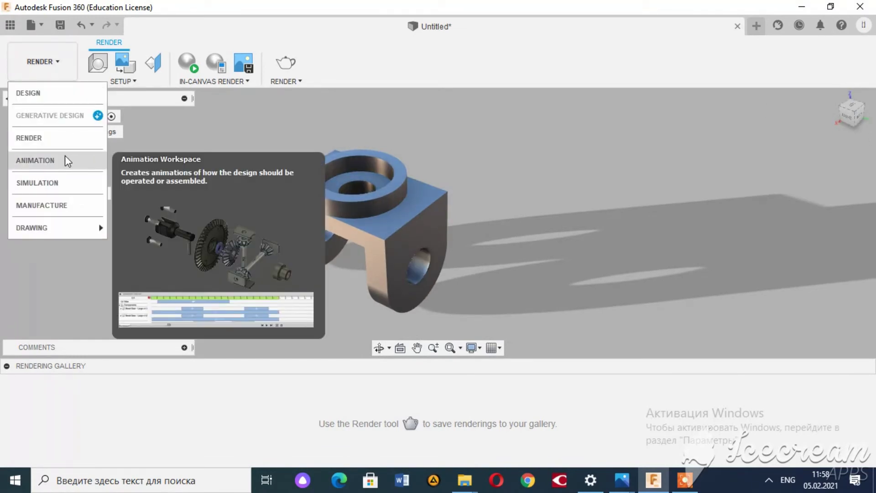
Switch to Animation, play the roughly 24 s storyboard, and open Publish Video
click(66, 156)
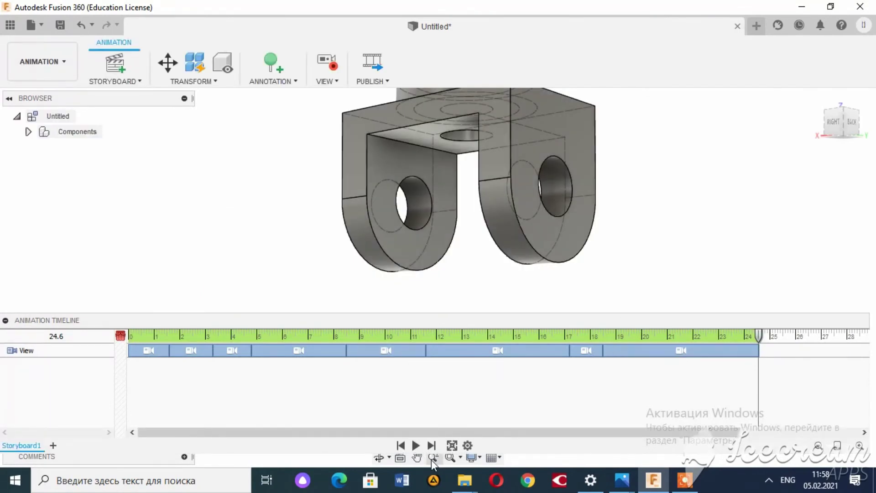
click(417, 447)
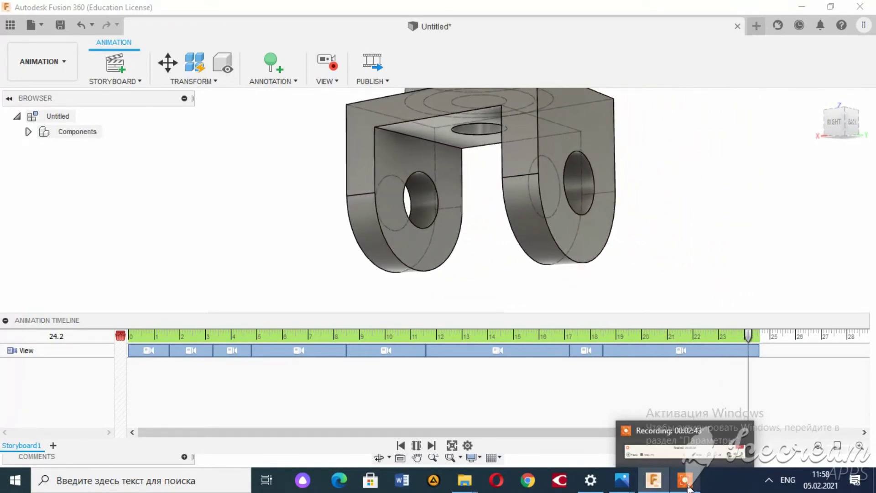
click(373, 62)
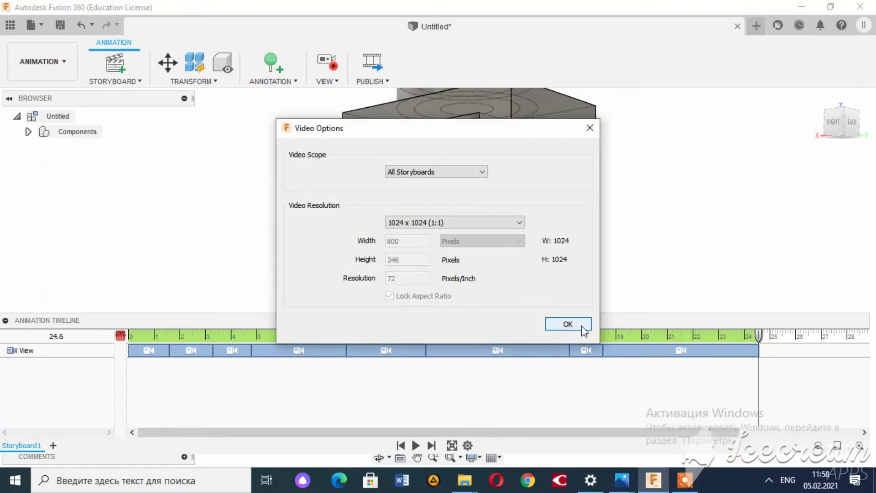
Publish all storyboards at 1024 x 1024 as an AVI video, then bring up the tube drawing
click(568, 324)
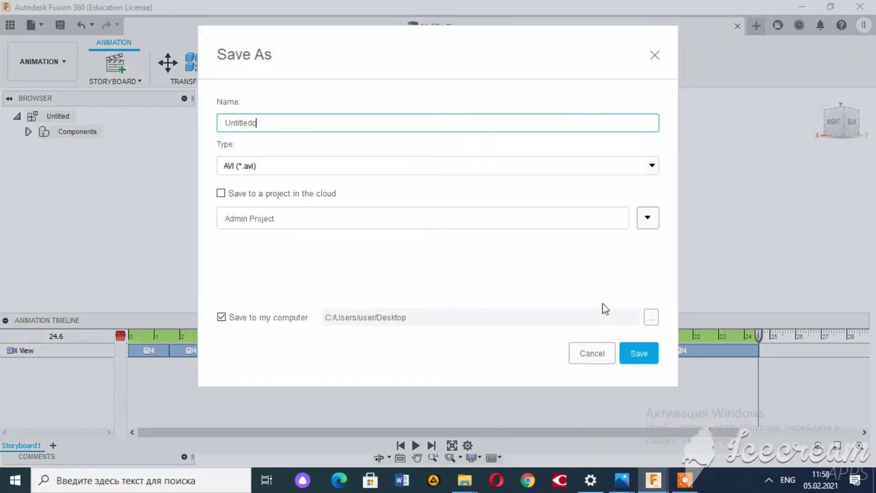
click(648, 354)
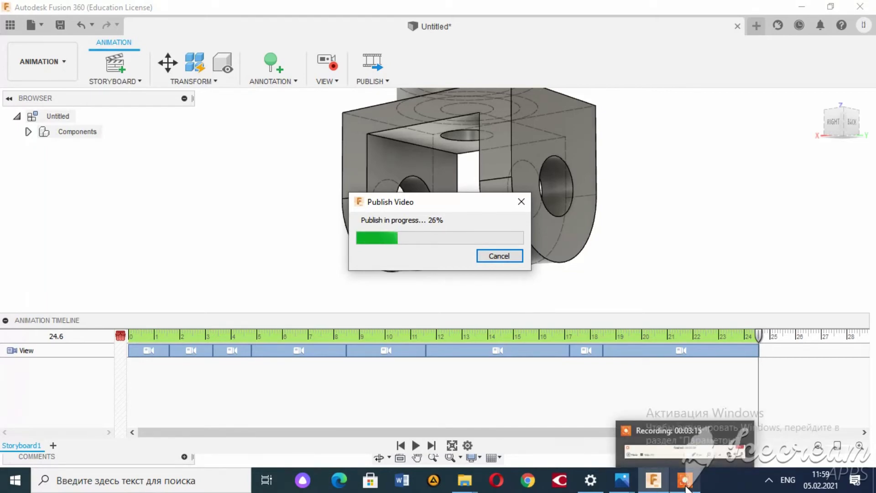
click(687, 484)
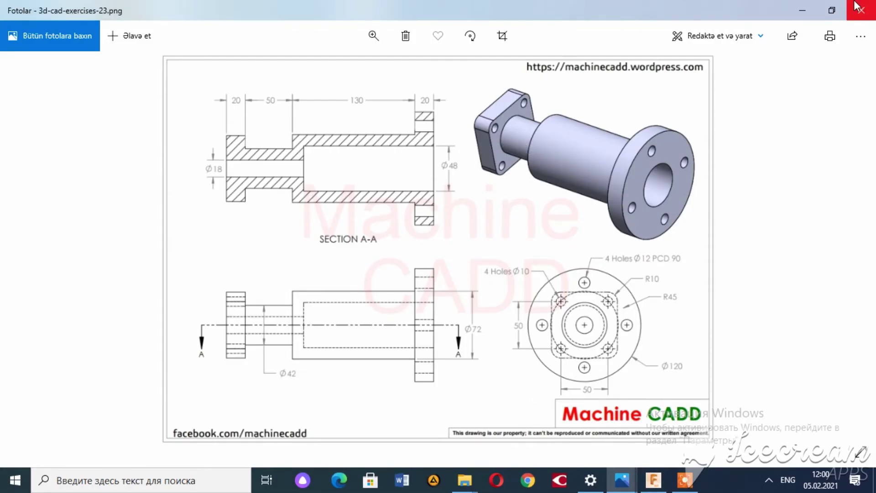
Shrink the drawing viewer, switch Fusion to Design and delete every bracket feature from the timeline
click(831, 10)
click(667, 483)
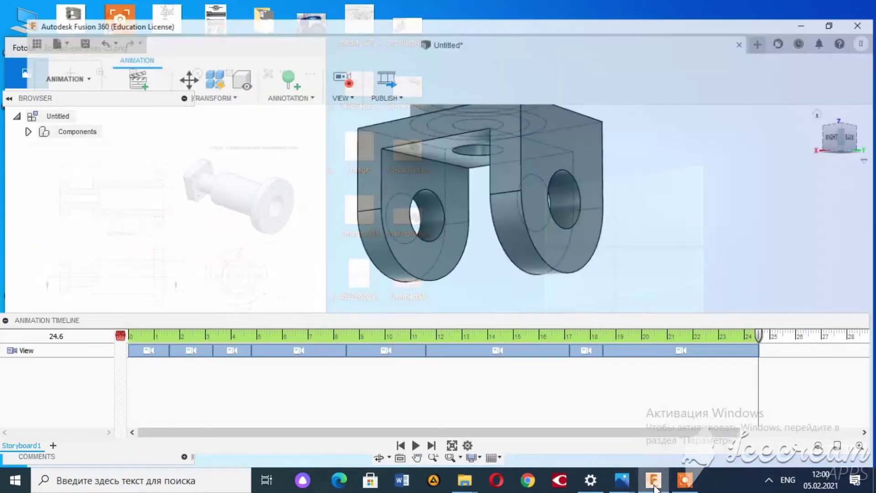
click(22, 65)
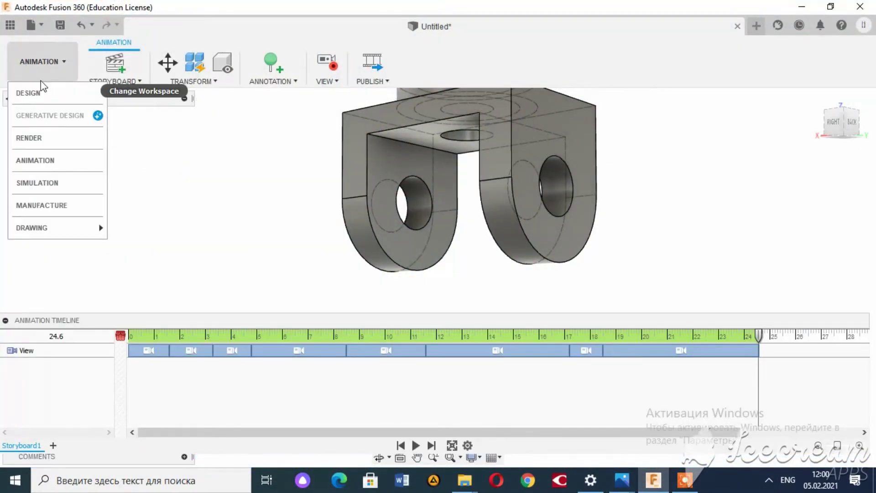
click(60, 94)
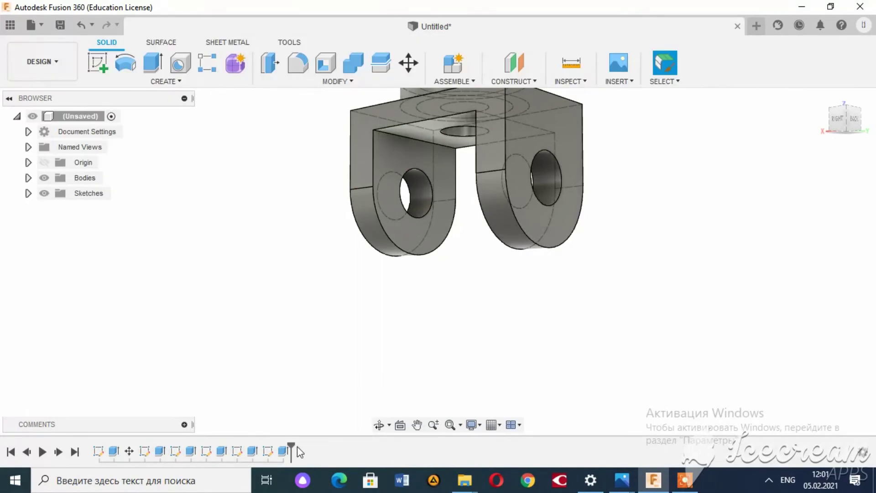
shift+click(99, 452)
key(Delete)
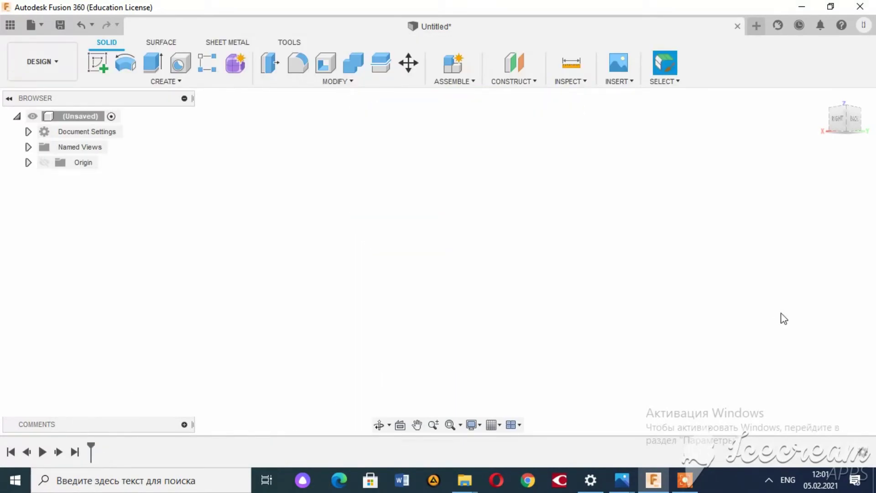
Orbit the empty view and arrange Fusion and the drawing side by side
drag(843, 117, 862, 133)
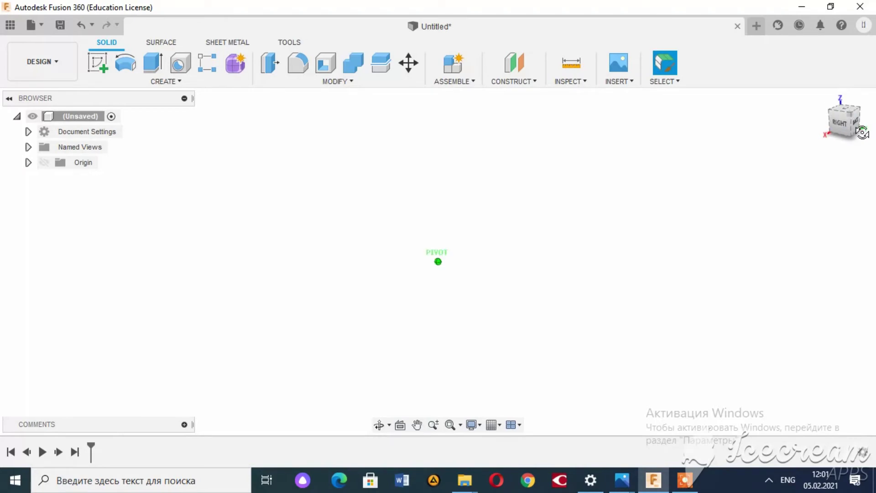
click(824, 9)
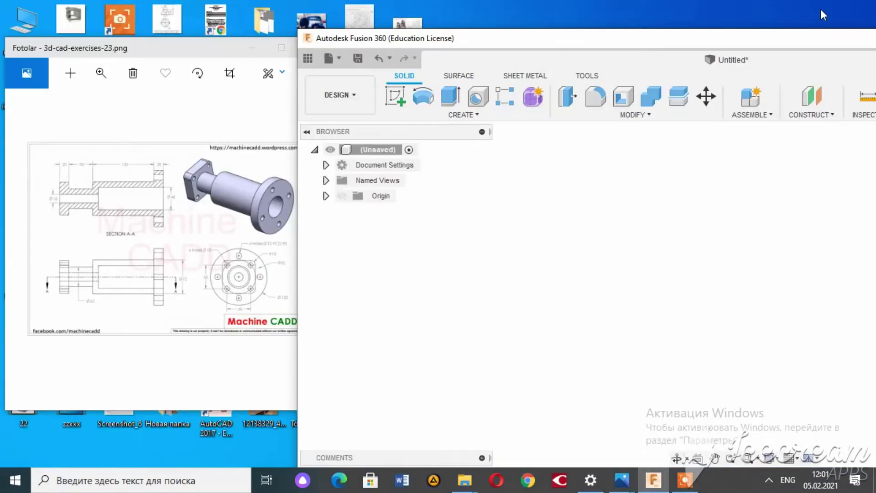
drag(193, 43, 163, 45)
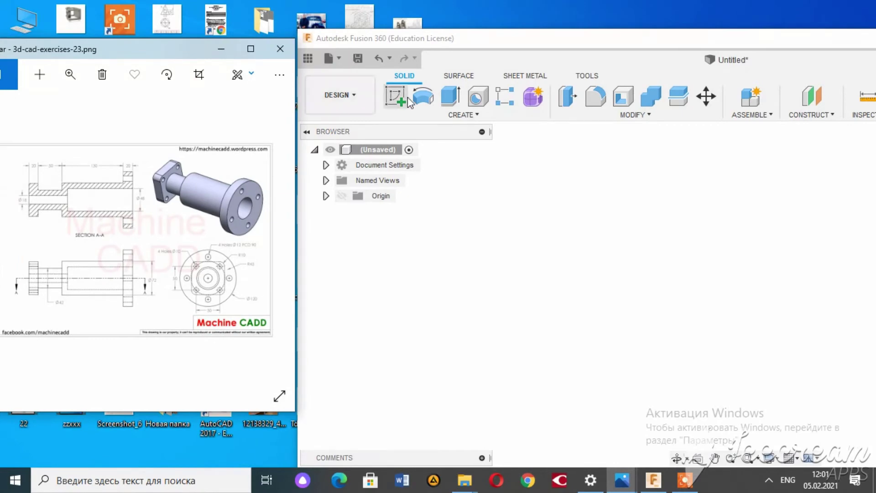
Start a new sketch on a plane and reposition the Fusion window and view
click(367, 96)
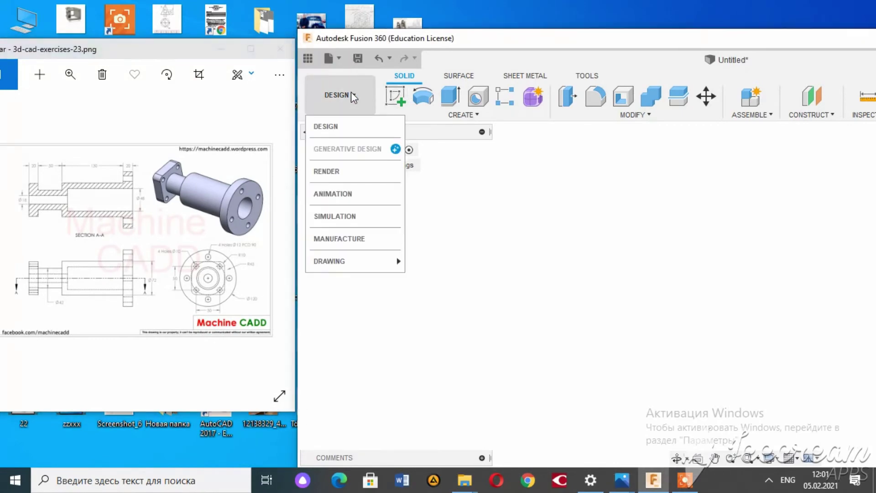
click(400, 97)
click(523, 237)
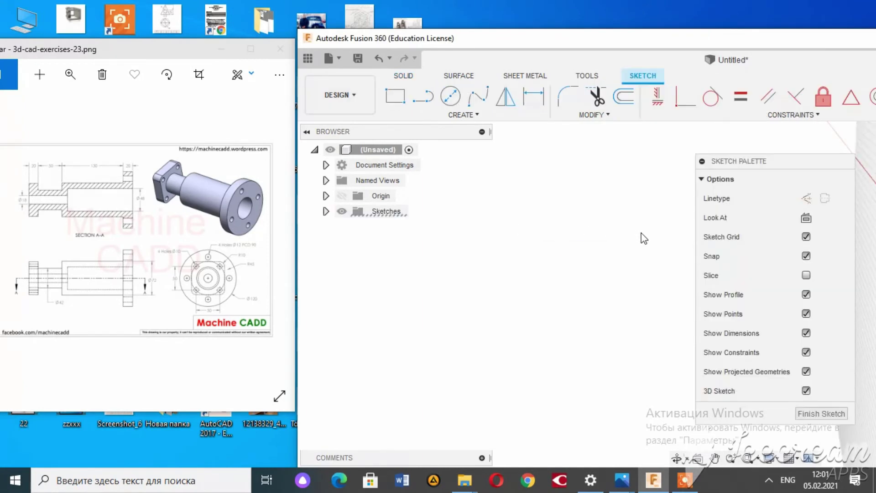
click(450, 96)
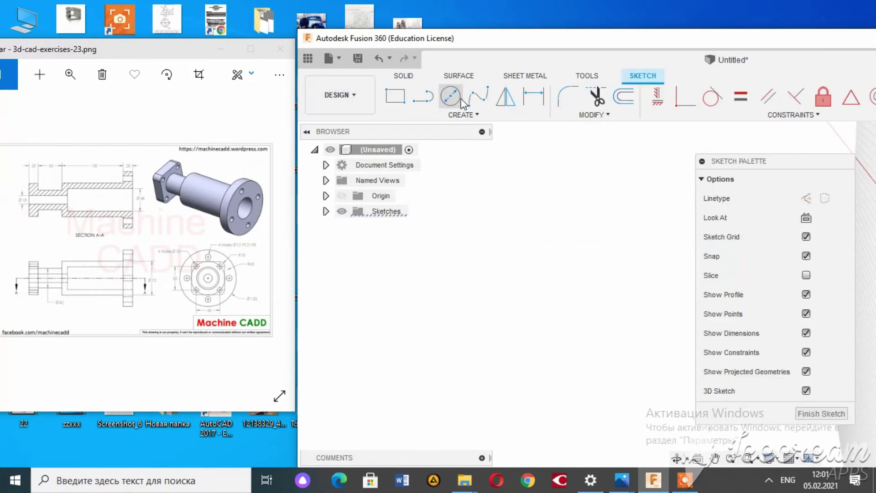
drag(619, 46, 522, 49)
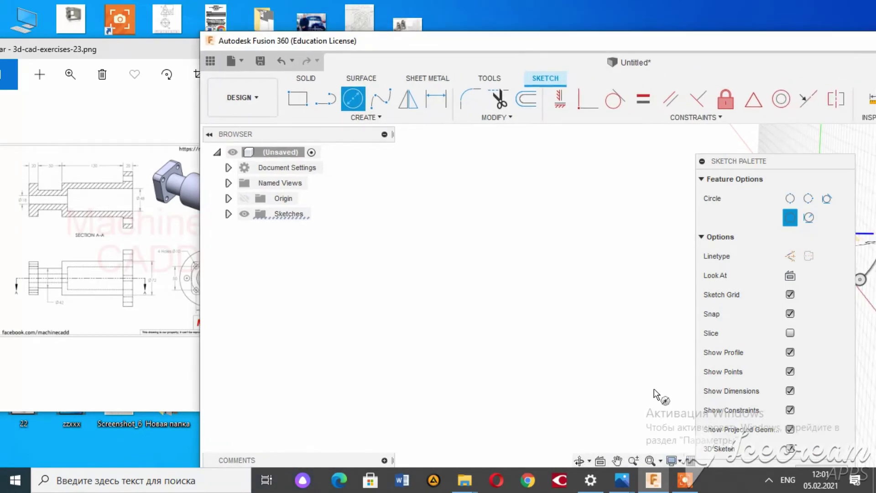
click(637, 457)
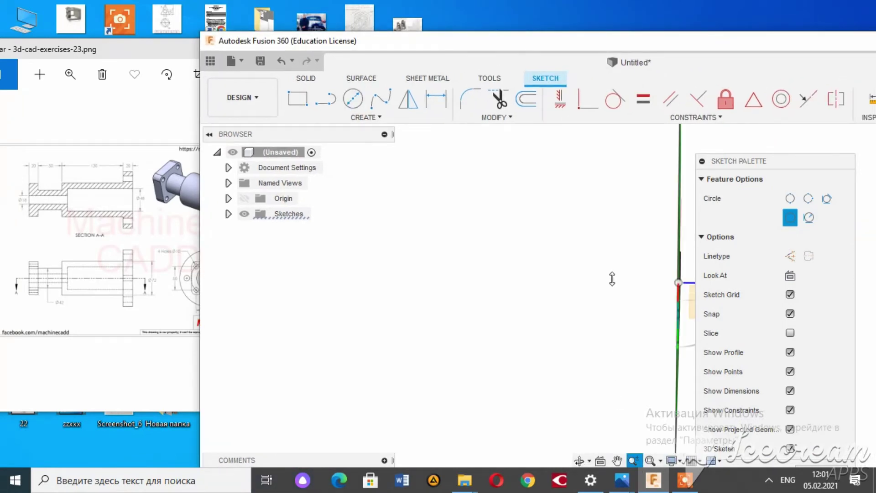
drag(739, 53, 621, 54)
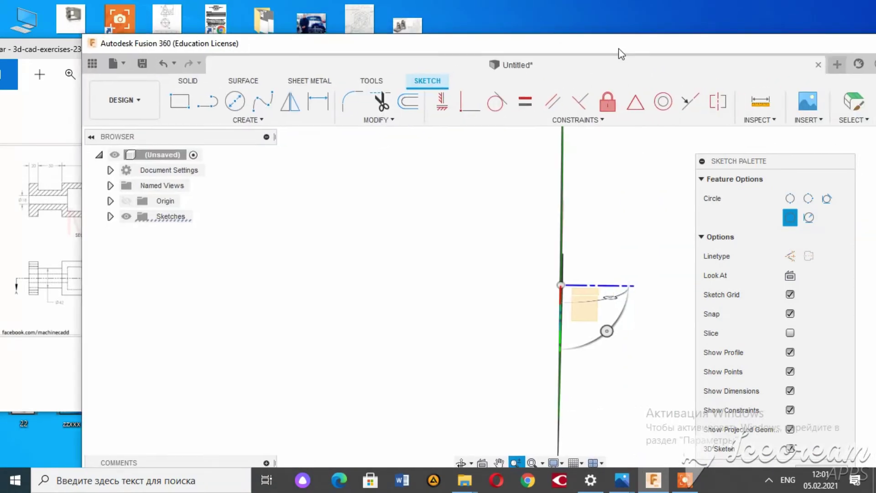
drag(736, 51, 618, 48)
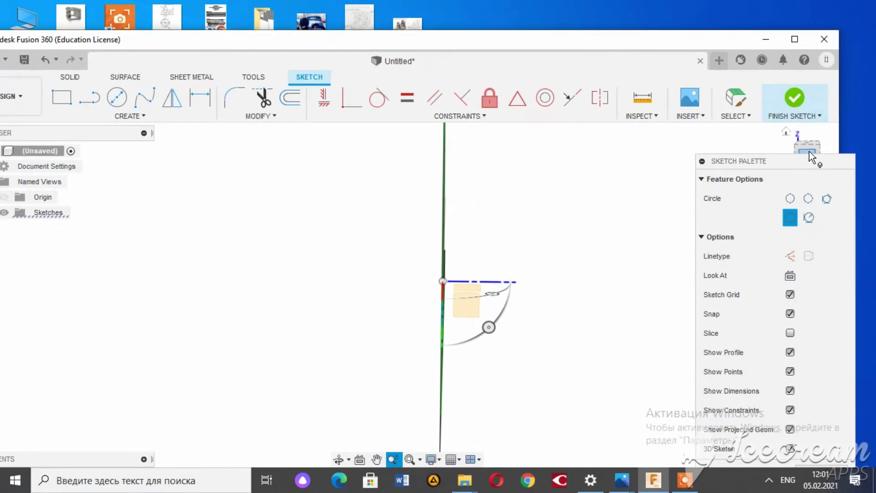
drag(809, 155, 785, 174)
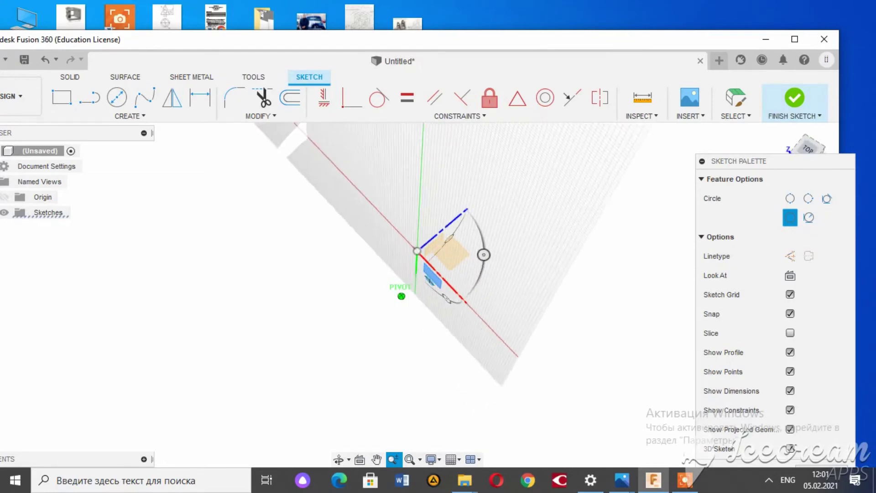
mouse_move(401, 296)
mouse_down()
mouse_move(382, 301)
mouse_move(261, 261)
mouse_up()
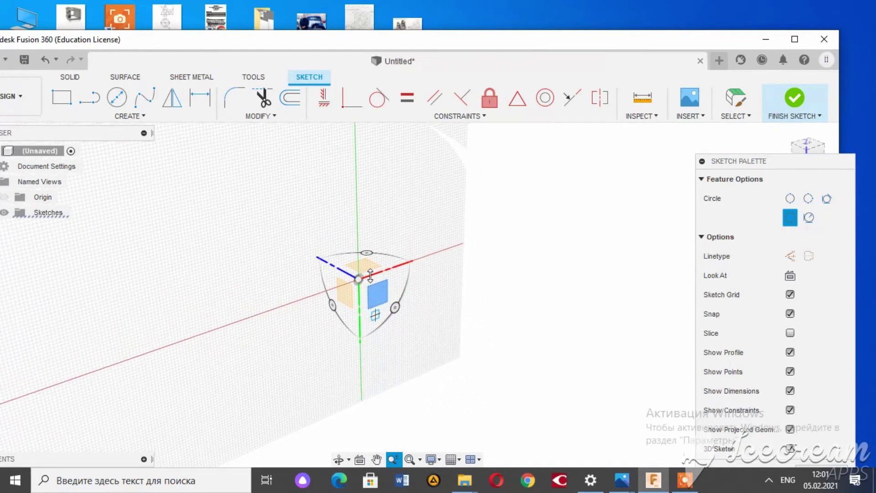
Turn the view to the top and place the flange circle's centre
key(c)
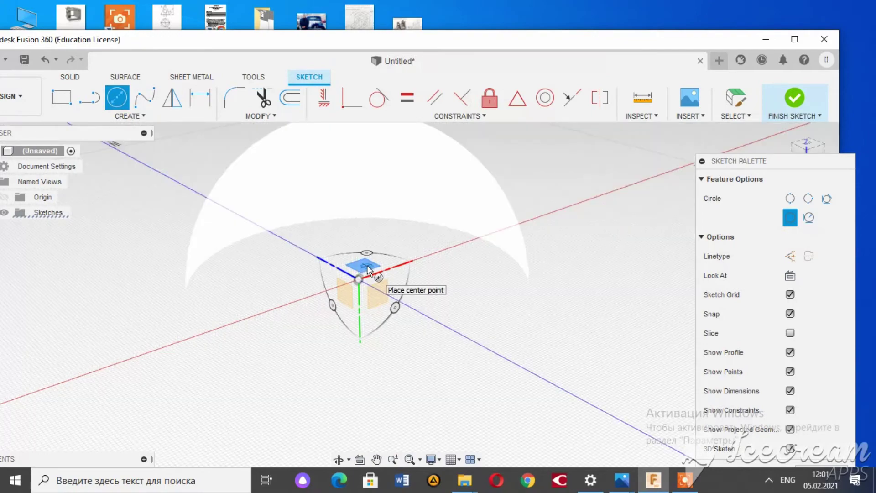
click(819, 147)
shift+middle_drag(401, 295, 401, 256)
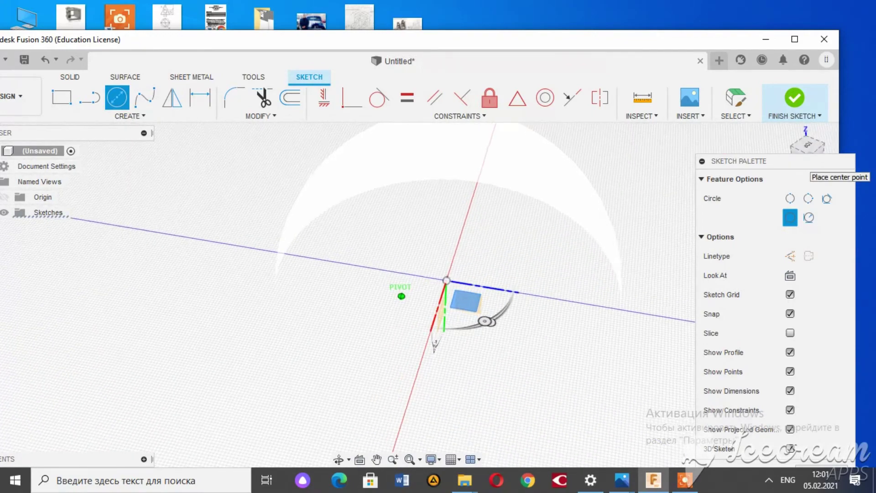
shift+middle_drag(401, 295, 402, 274)
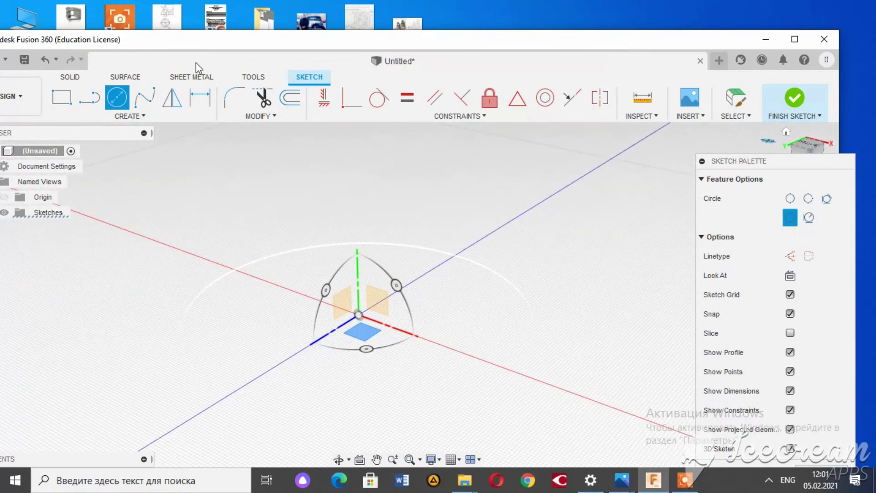
click(121, 100)
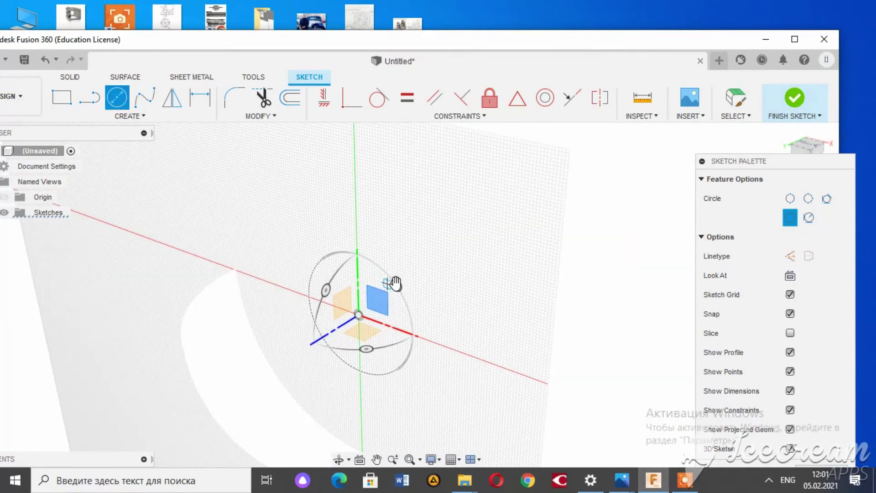
click(429, 260)
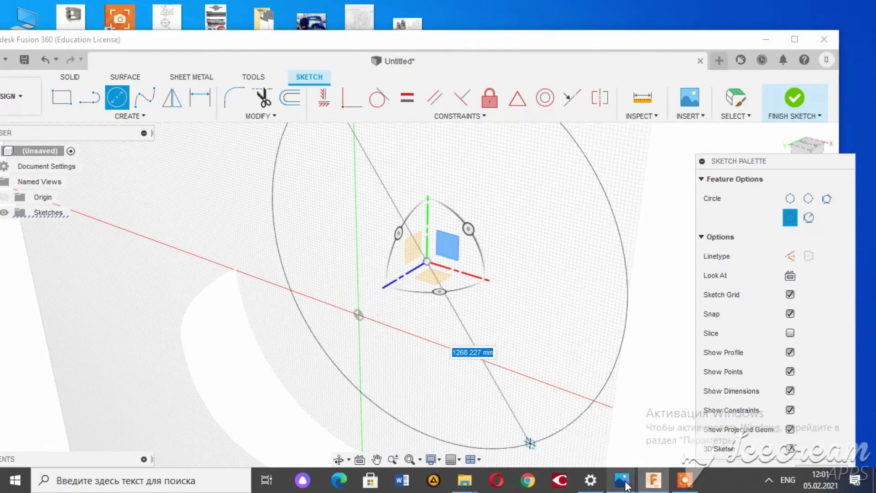
mouse_move(621, 480)
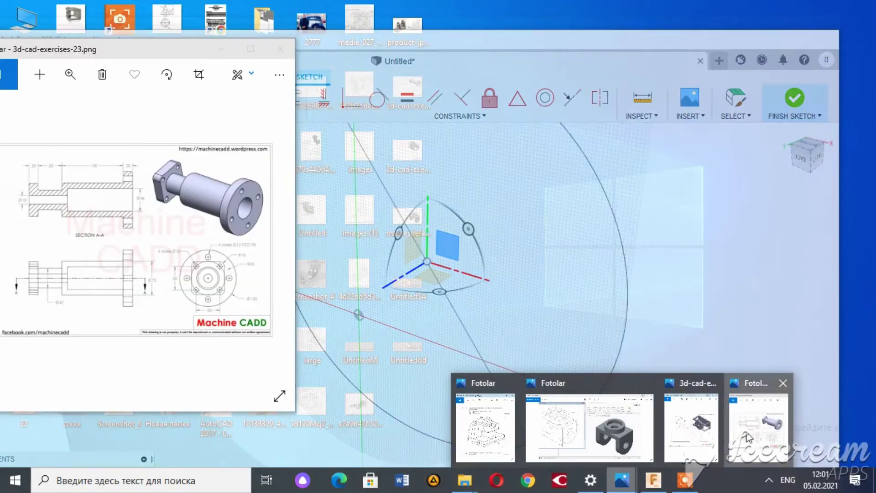
Check the reference drawing, set the circle diameter to 120 mm, and zoom in on it
click(692, 425)
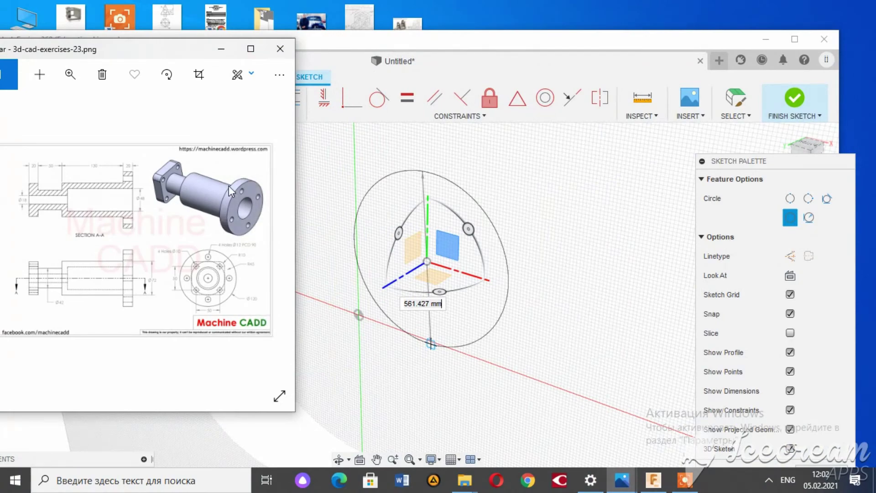
click(250, 49)
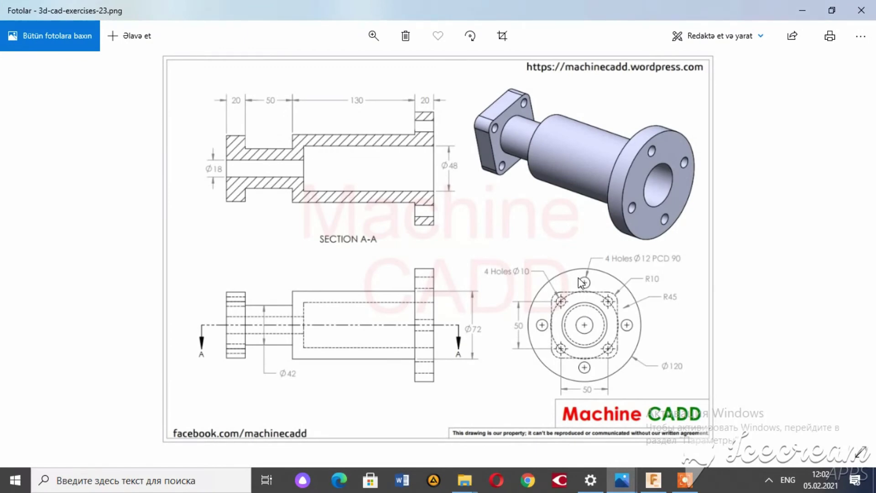
click(805, 8)
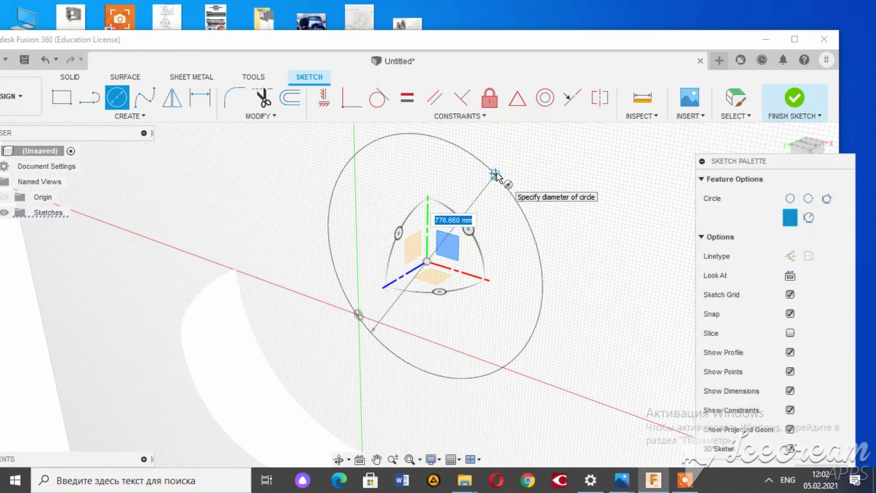
text(120)
key(Return)
key(Escape)
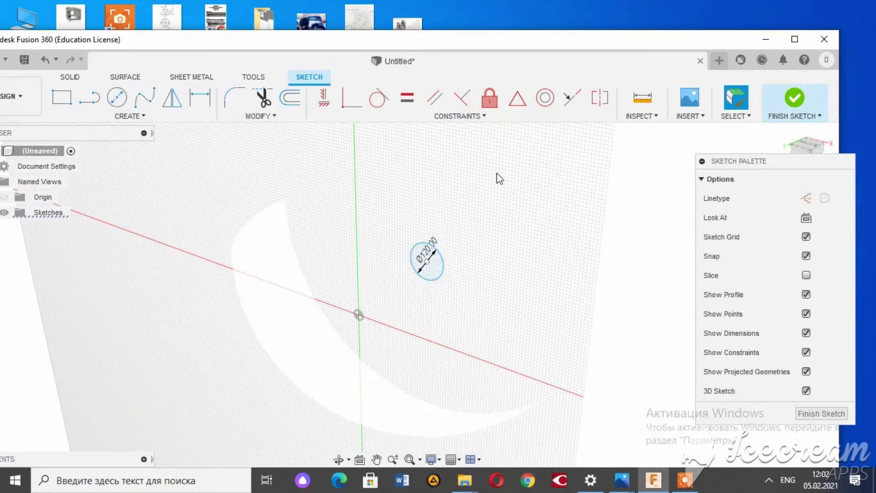
click(394, 459)
drag(485, 276, 473, 326)
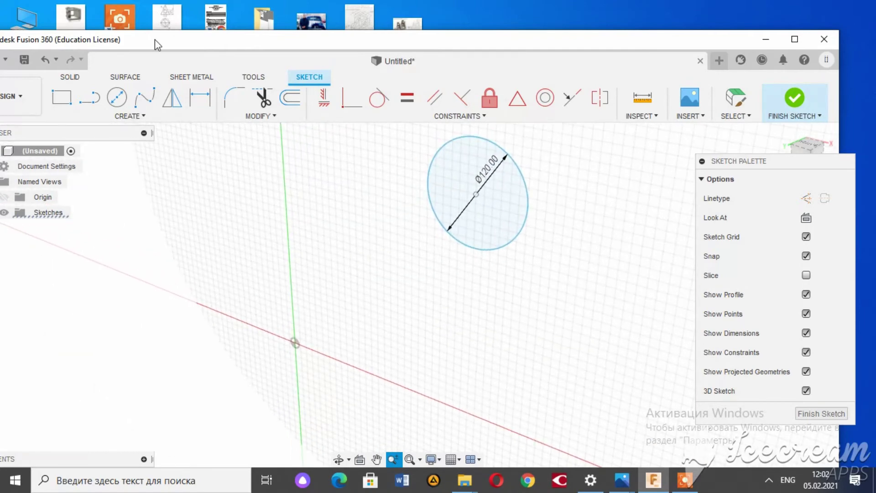
click(78, 77)
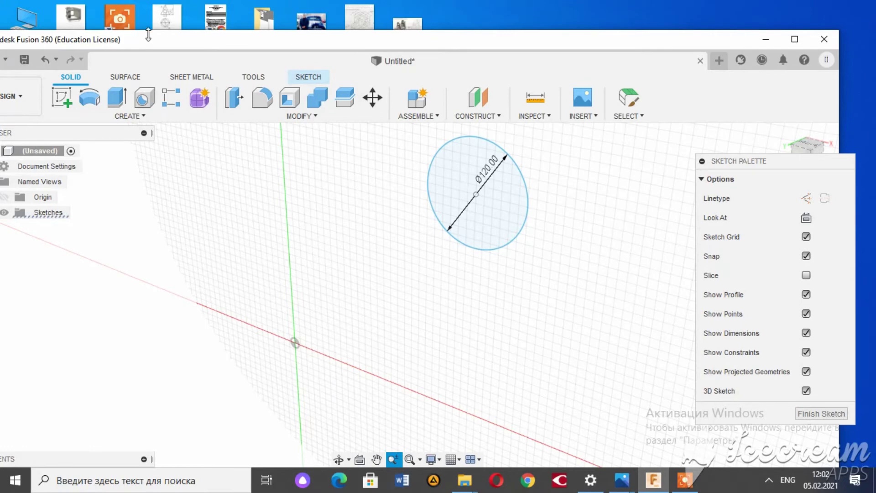
click(117, 98)
click(469, 172)
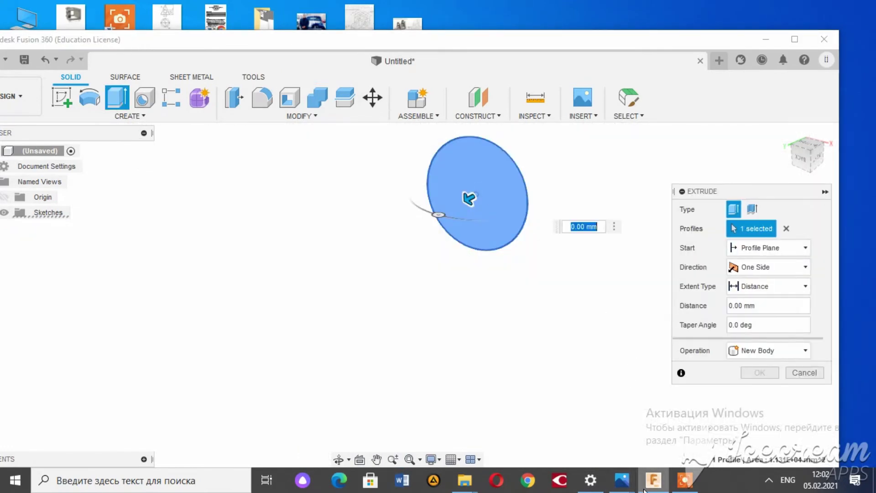
mouse_move(622, 480)
click(772, 429)
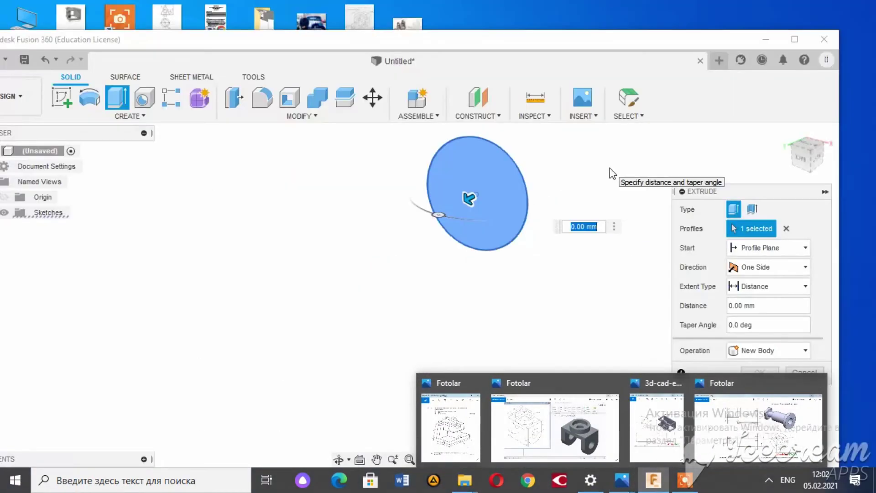
text(20)
key(Return)
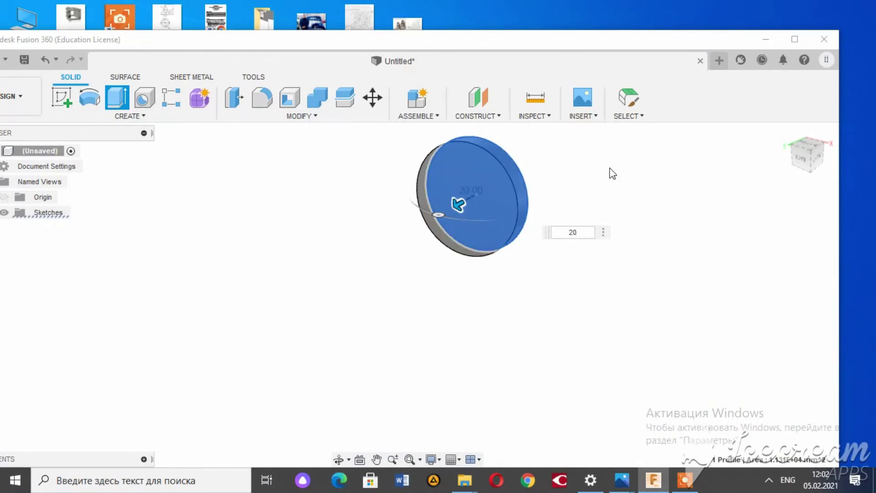
click(653, 481)
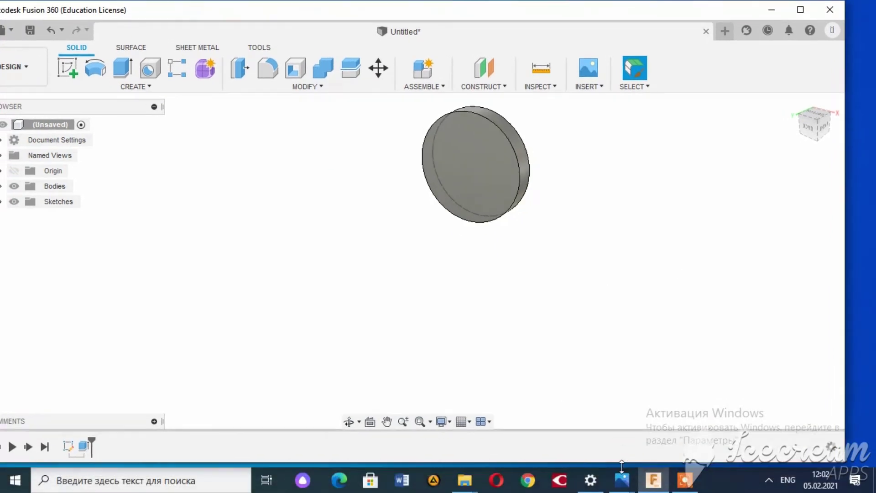
click(745, 432)
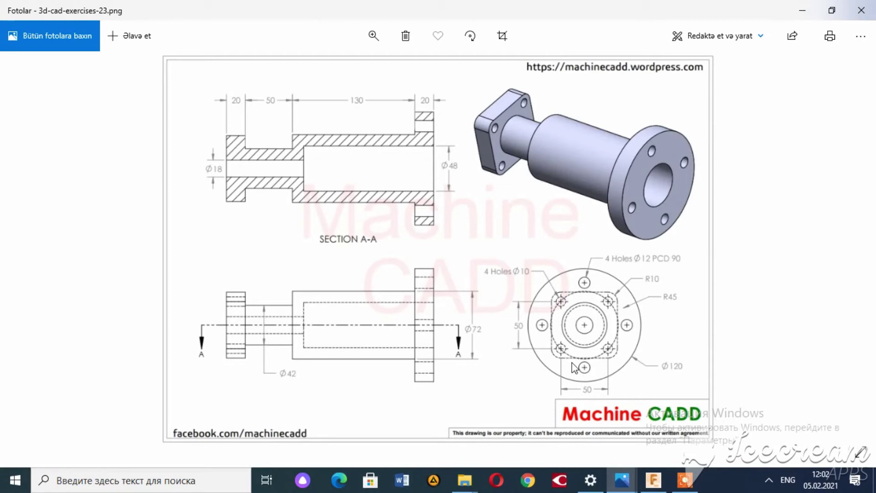
click(803, 10)
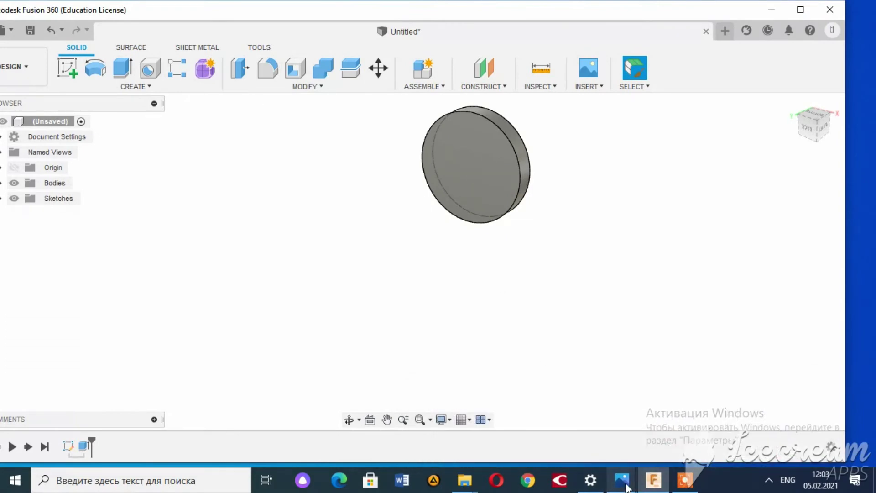
click(723, 447)
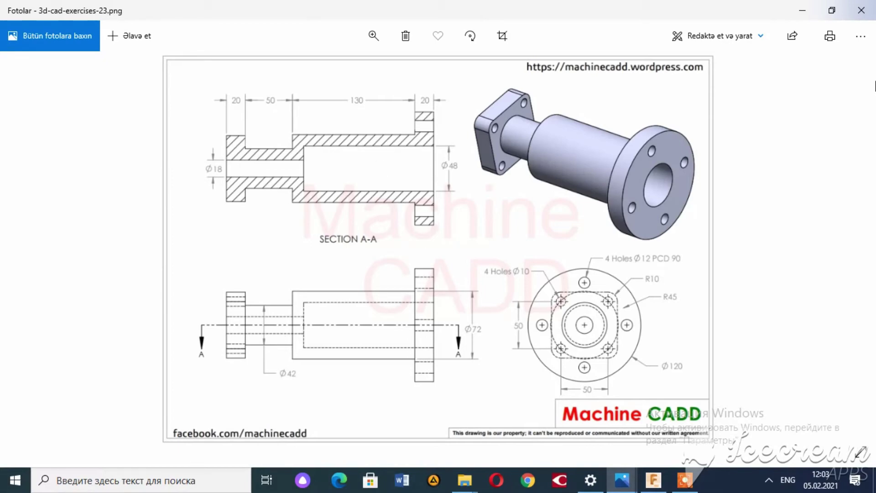
Sketch a 72 mm circle at the centre of the disc's front face and select its profile
click(802, 10)
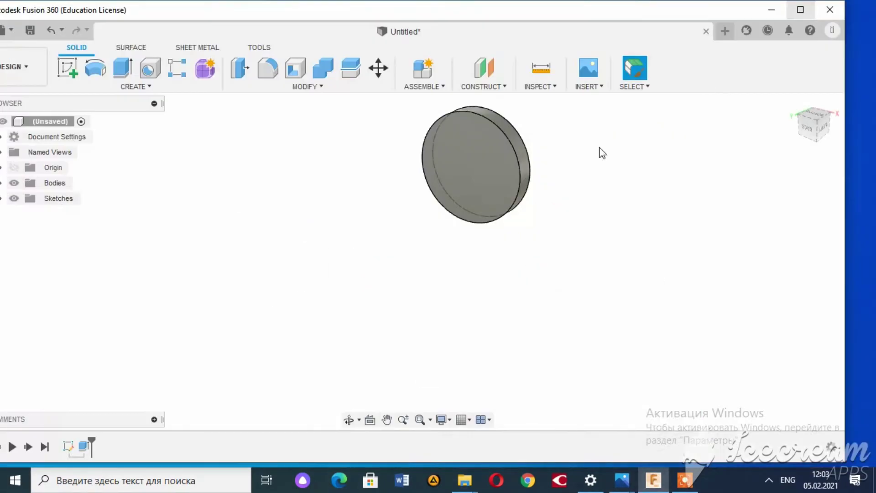
click(68, 68)
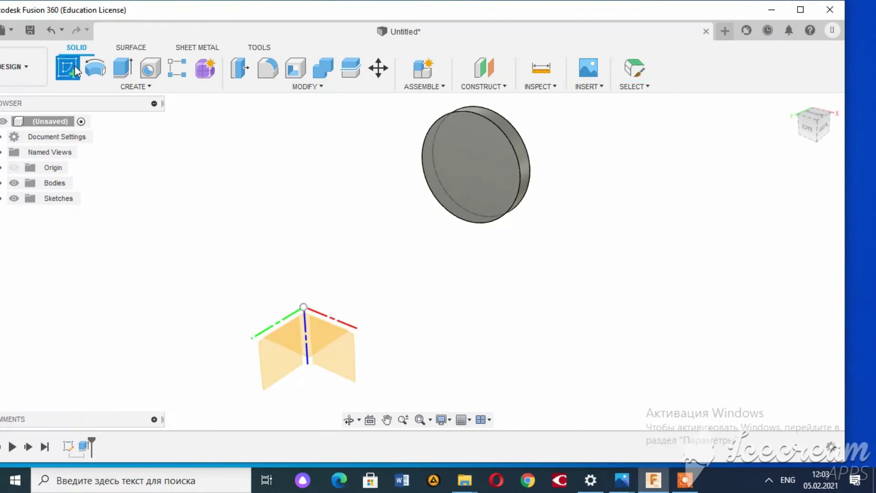
click(476, 182)
click(122, 68)
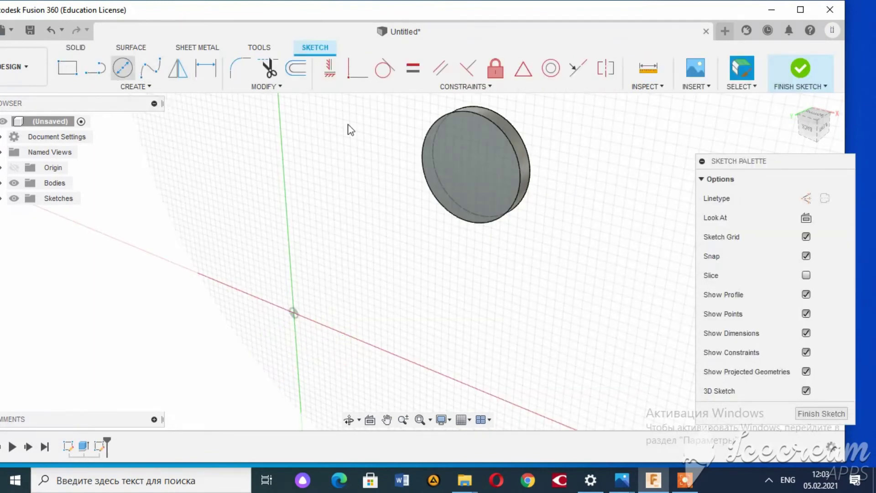
click(473, 169)
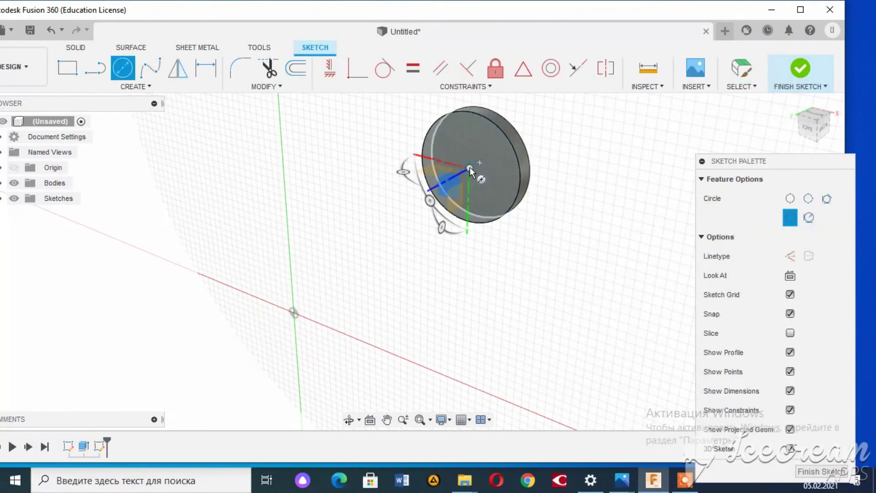
text(72)
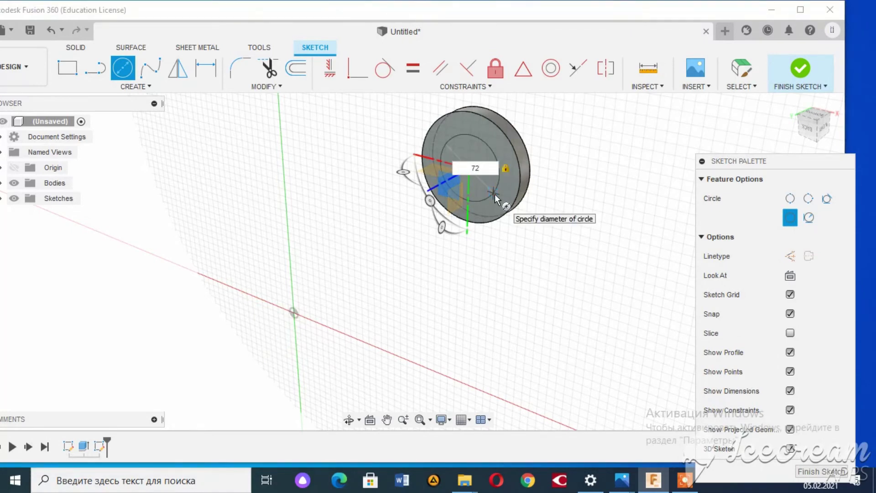
key(Return)
click(76, 48)
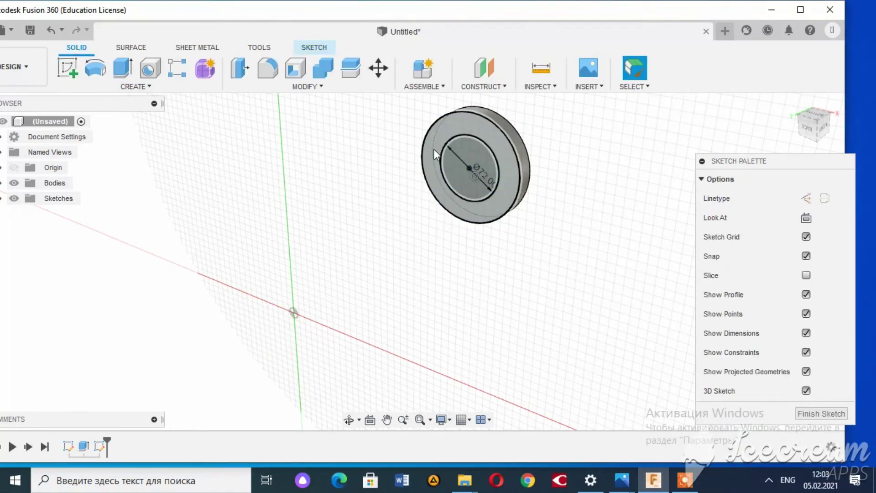
click(471, 157)
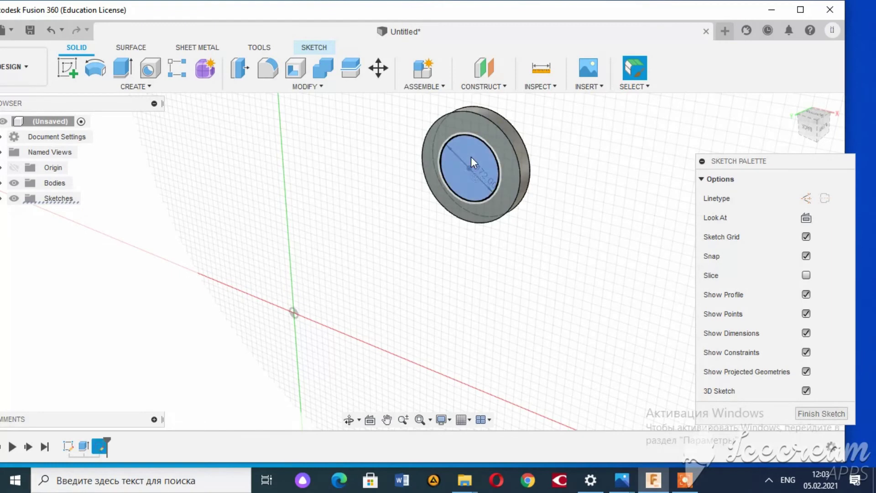
click(471, 162)
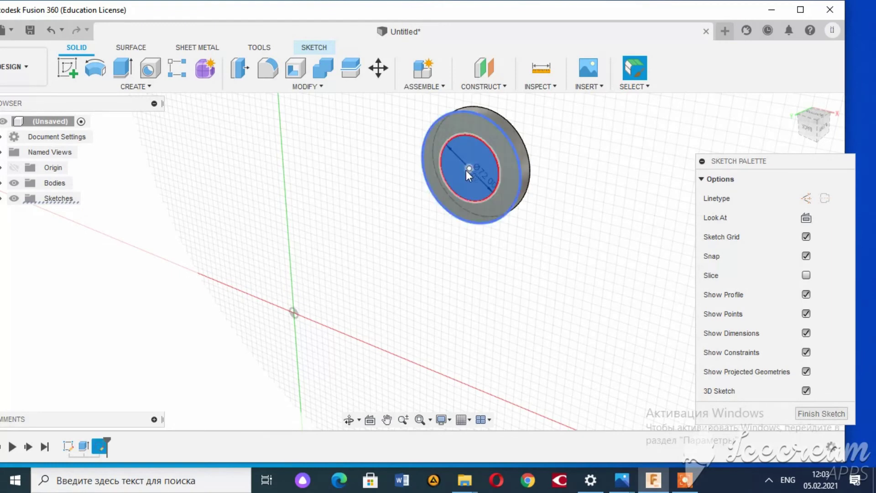
Extrude the 72 mm circle 150 mm out from the disc as a Join
click(126, 62)
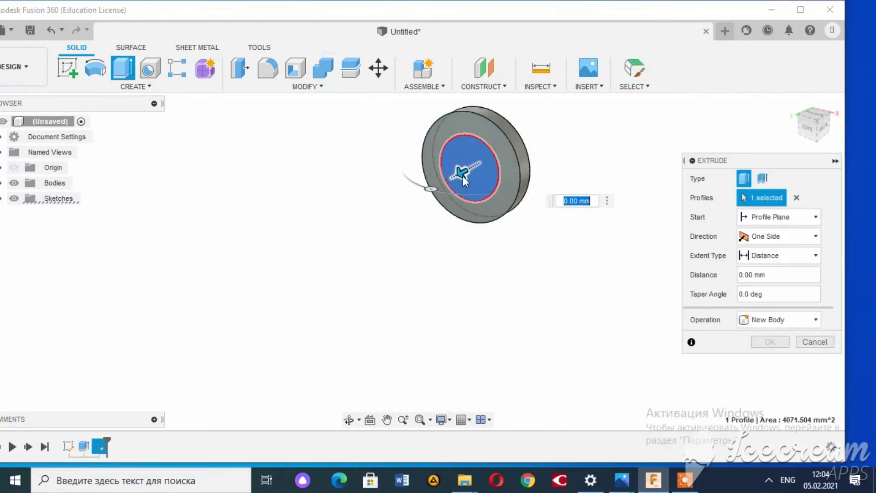
drag(467, 171, 391, 209)
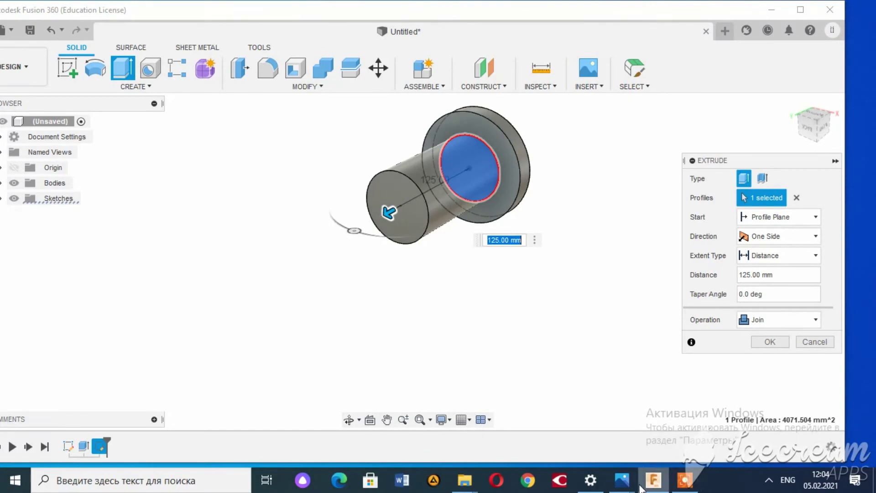
click(654, 480)
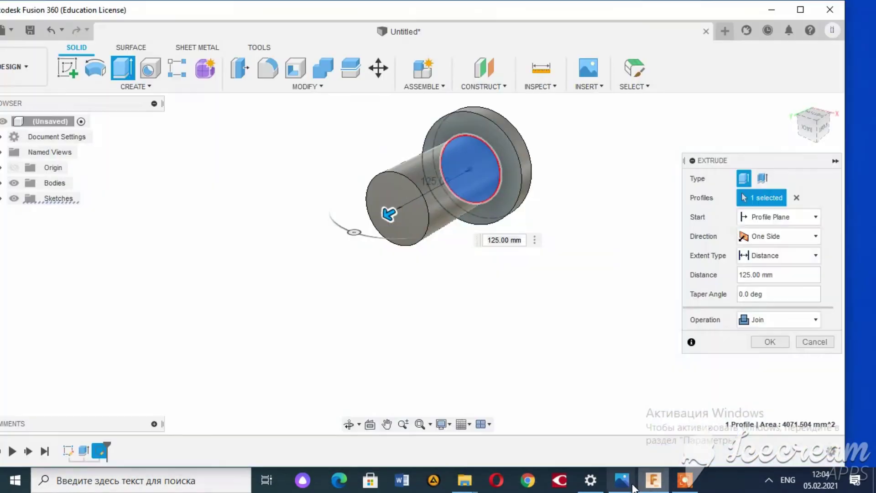
mouse_move(505, 239)
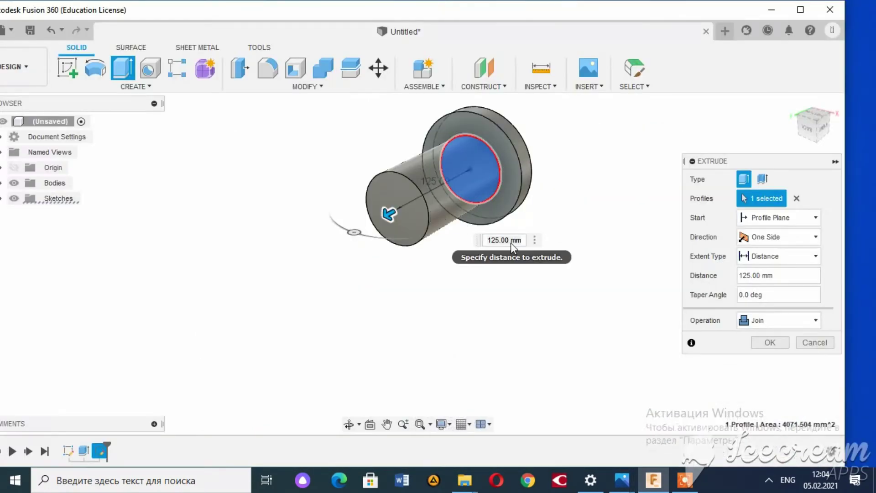
click(499, 244)
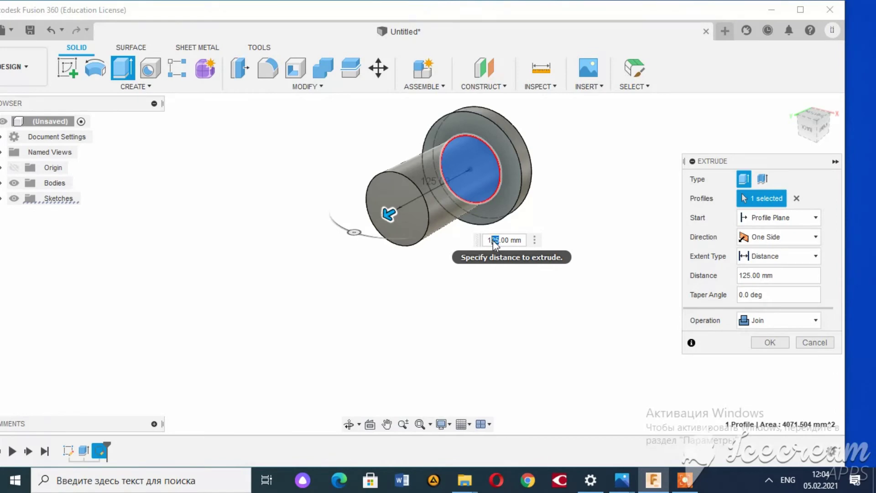
text(130)
key(Return)
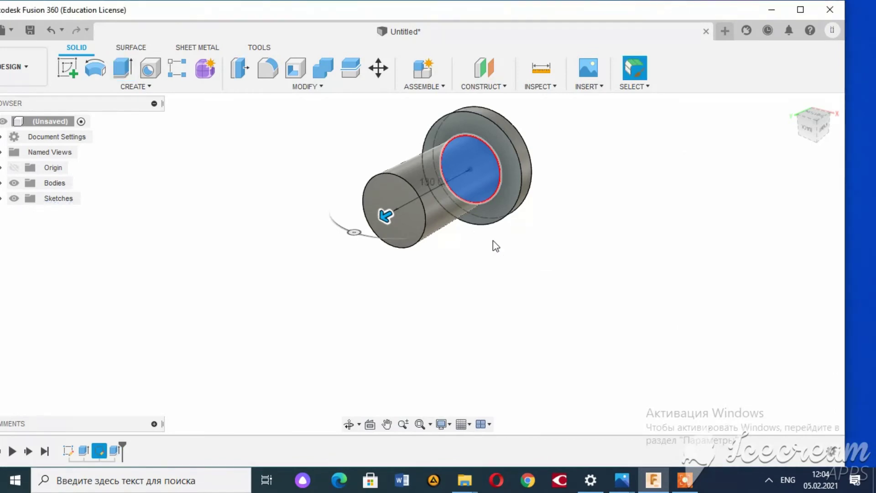
Orbit, zoom and pan so the flange's end face faces the viewer
drag(824, 134, 776, 137)
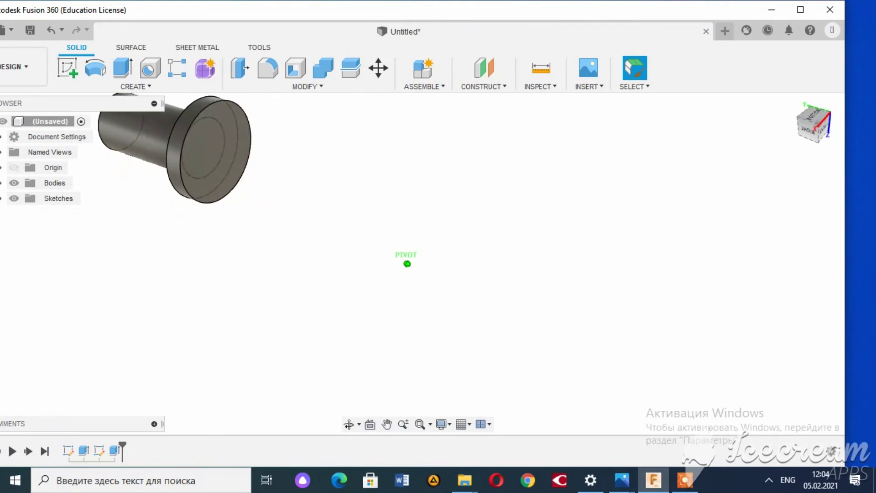
shift+middle_drag(411, 274, 434, 206)
shift+middle_drag(406, 265, 452, 219)
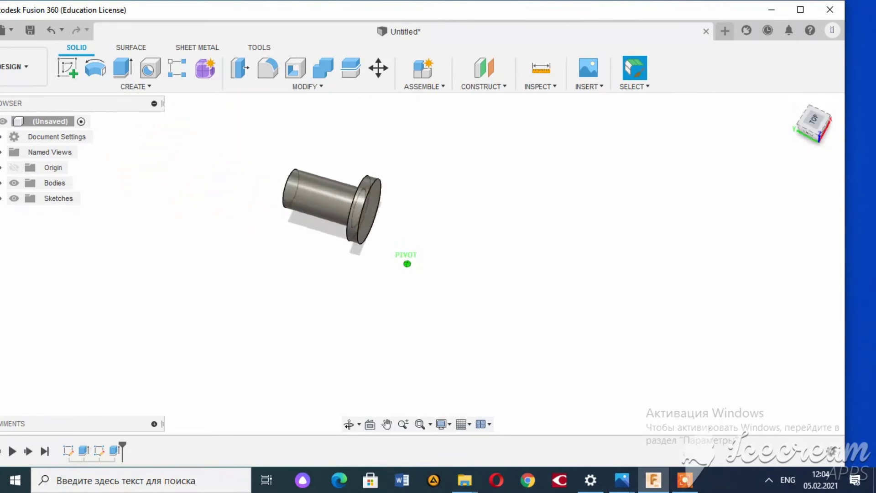
shift+middle_drag(407, 264, 679, 253)
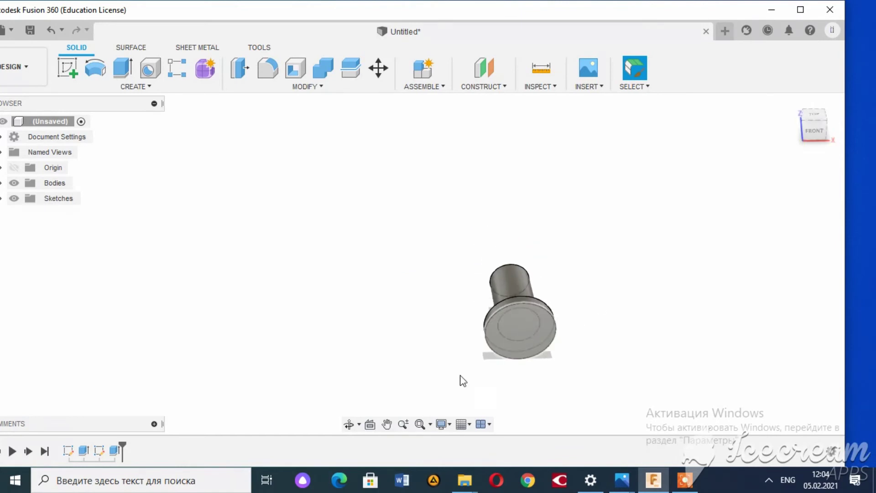
click(404, 424)
drag(560, 355, 561, 410)
click(387, 425)
drag(312, 287, 135, 193)
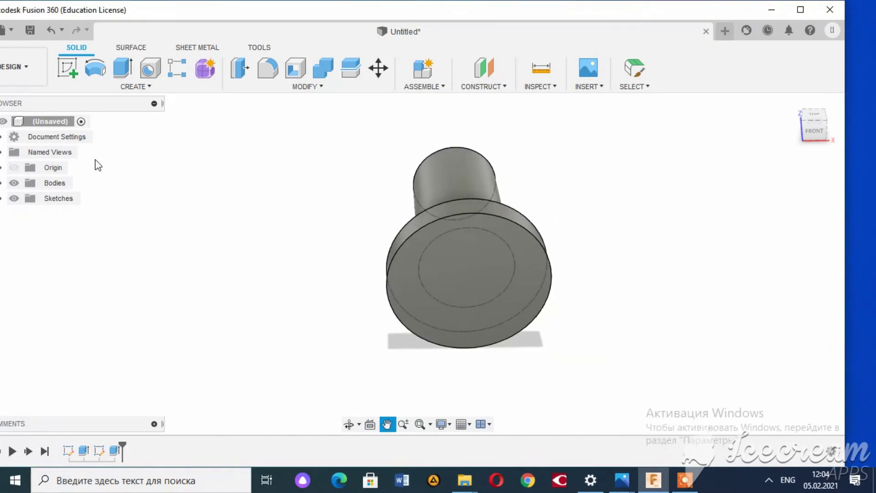
Start a sketch on the flange end face with a circle centred on it, checking the drawing
click(80, 70)
click(426, 234)
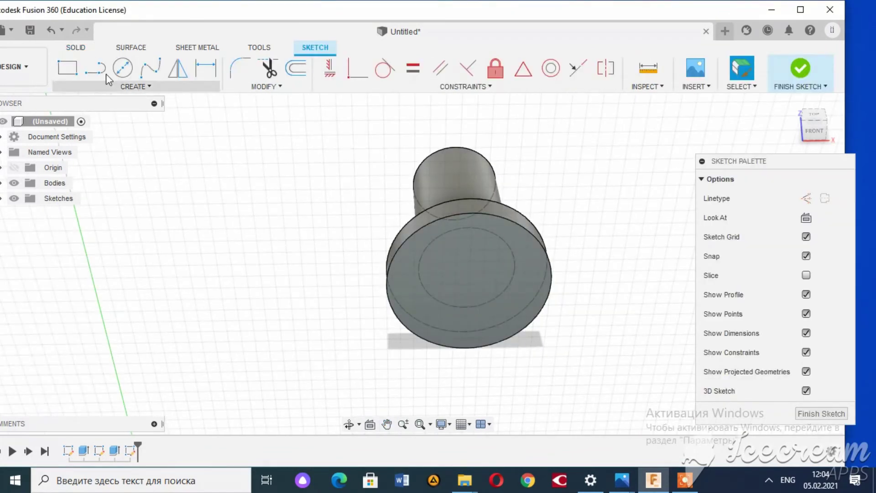
click(122, 68)
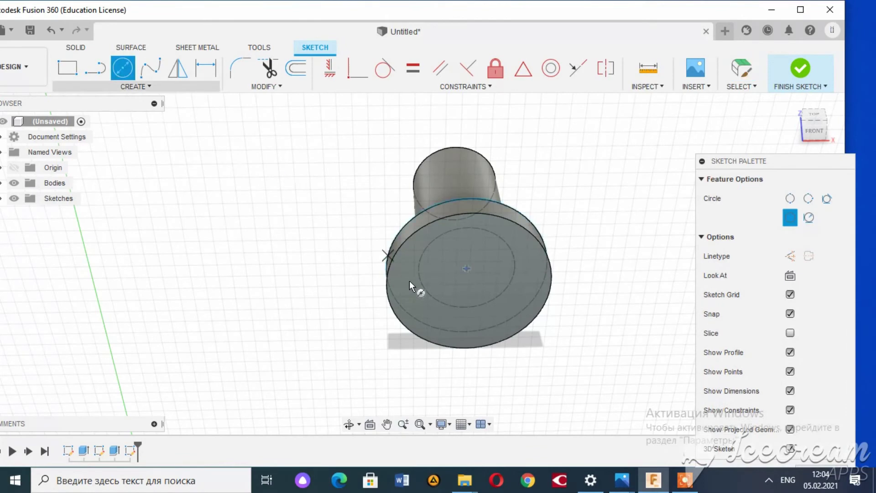
click(468, 271)
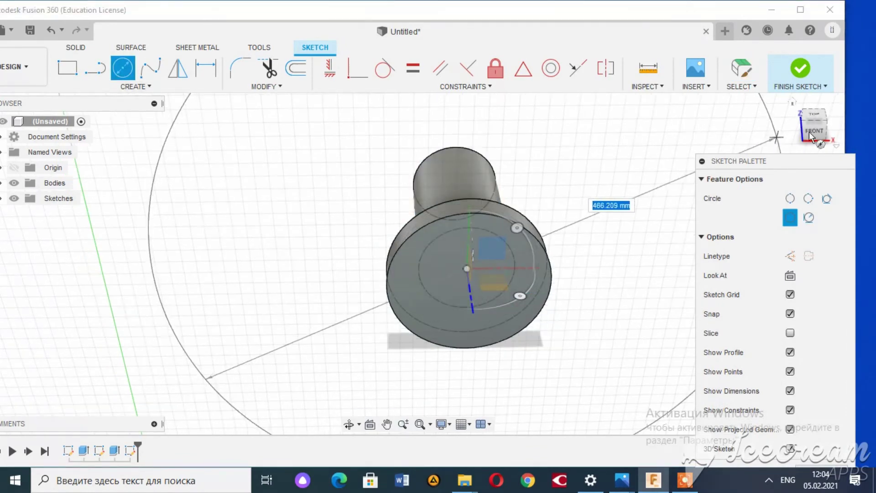
mouse_move(407, 262)
shift+middle_down()
mouse_move(438, 274)
mouse_move(378, 296)
shift+middle_up()
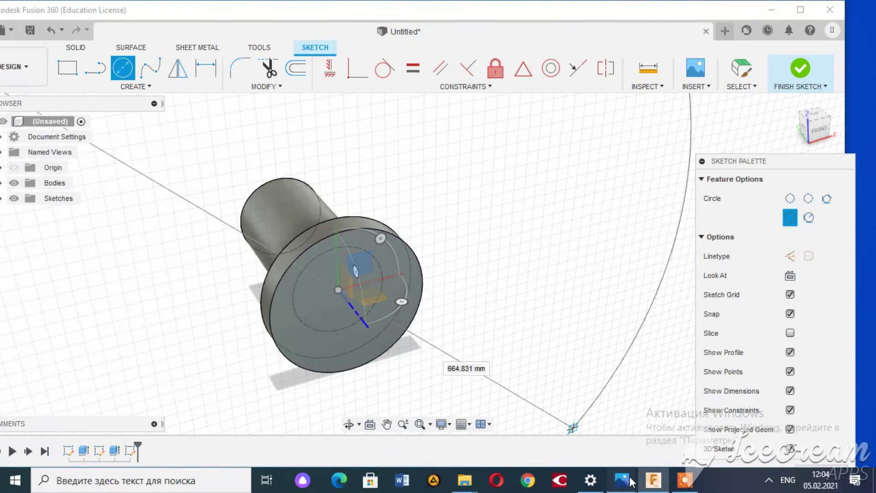
mouse_move(622, 480)
click(707, 440)
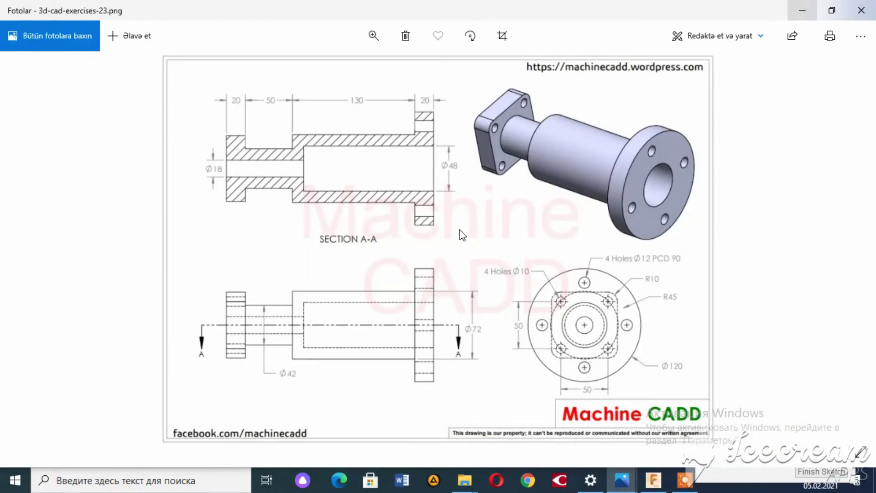
click(803, 10)
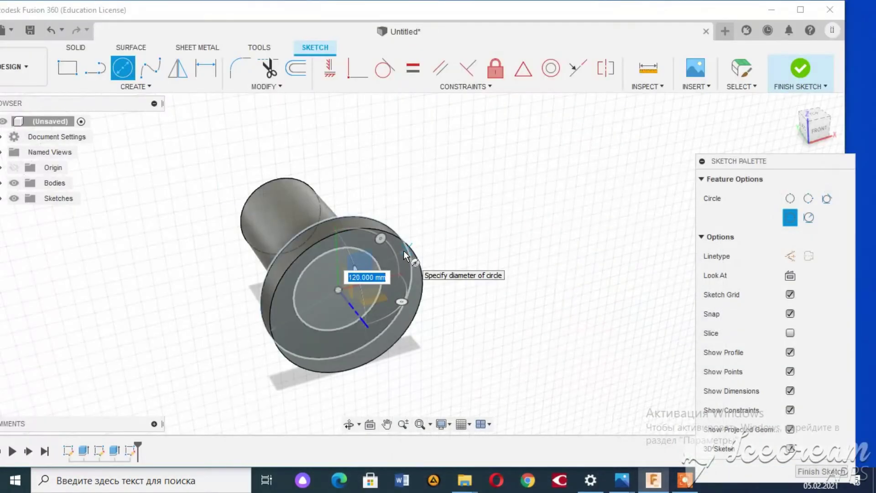
Finish the 48 mm circle at the flange face centre, then zoom out to a side view
key(Return)
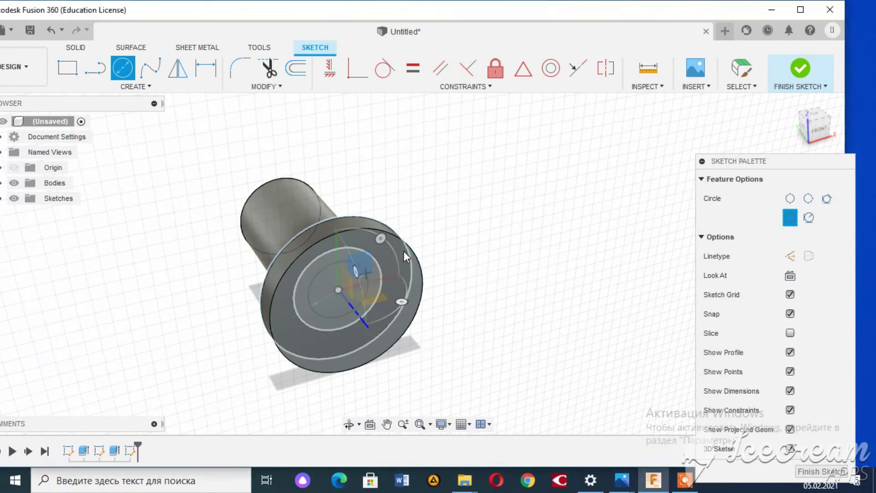
key(Escape)
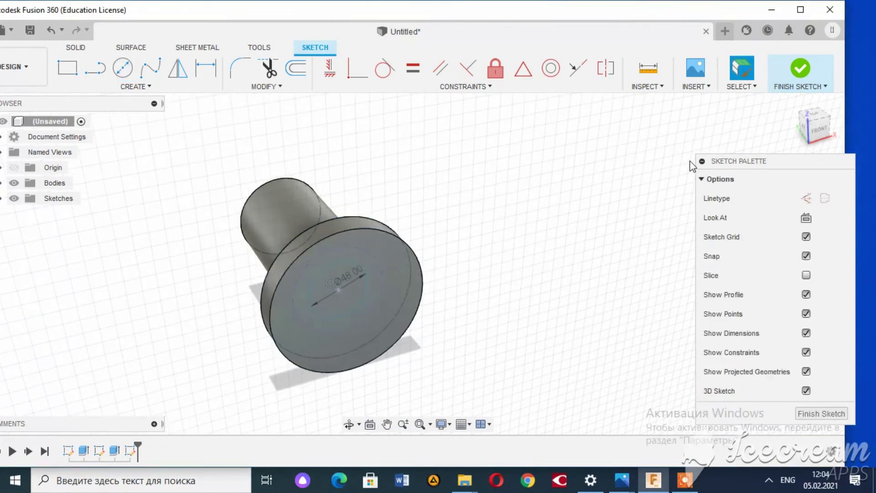
click(123, 67)
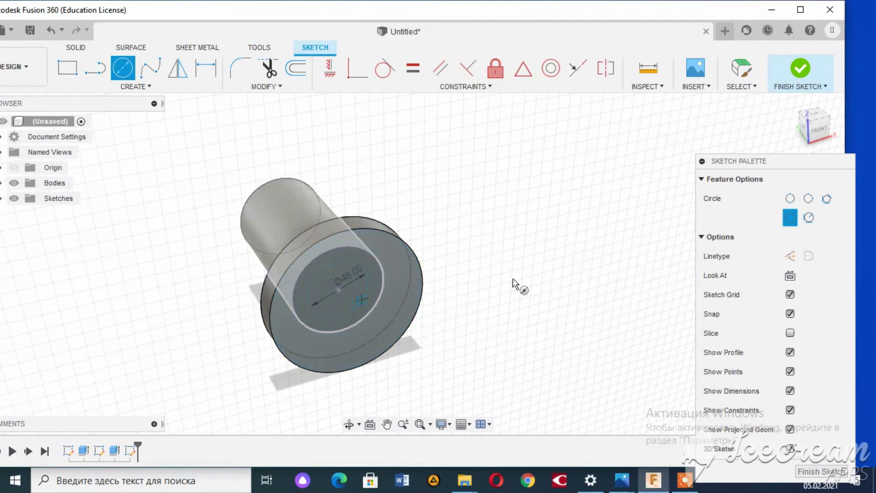
click(403, 424)
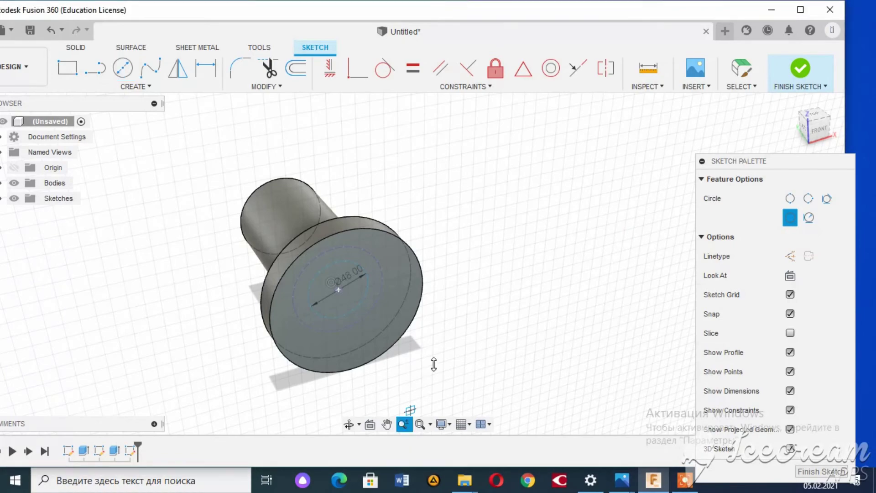
drag(434, 364, 434, 383)
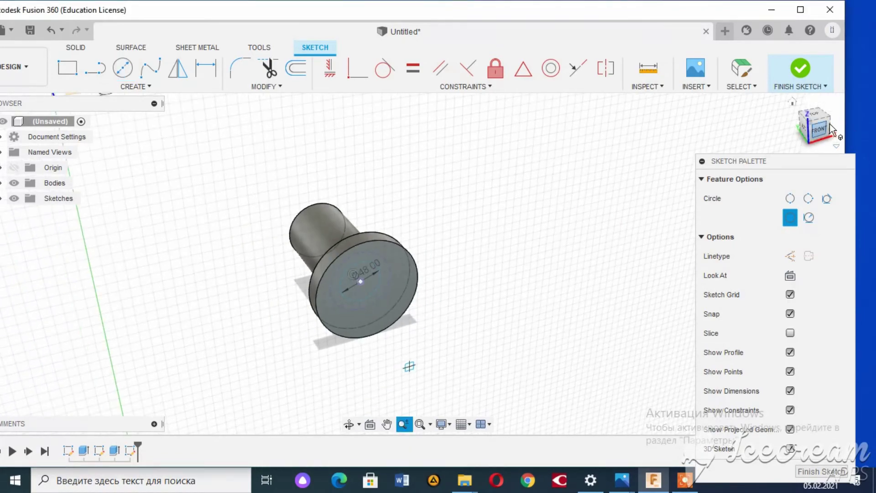
mouse_move(409, 367)
shift+middle_down()
mouse_move(227, 400)
mouse_move(565, 300)
mouse_move(616, 420)
shift+middle_up()
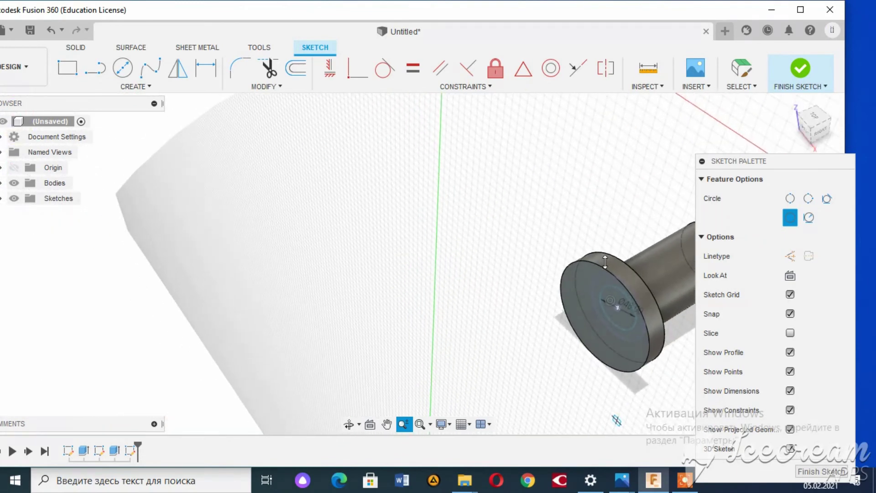
click(123, 68)
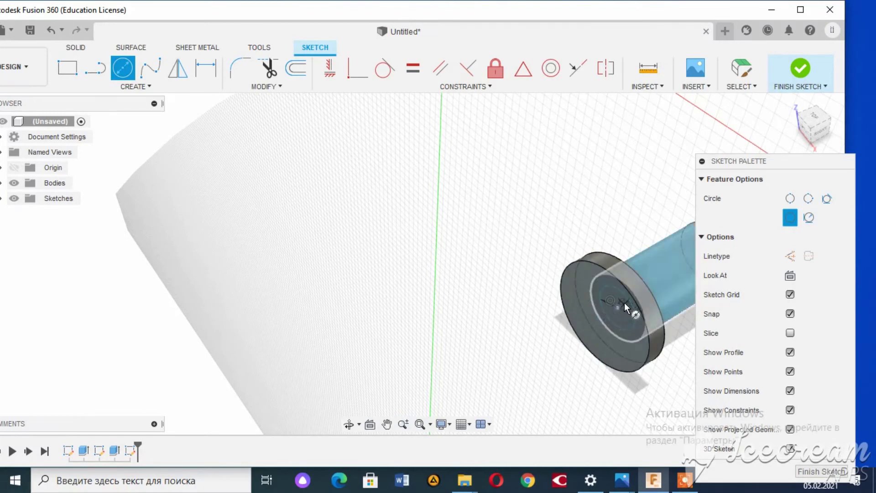
Start an extrusion, then cancel it and go back to the face sketch
click(76, 48)
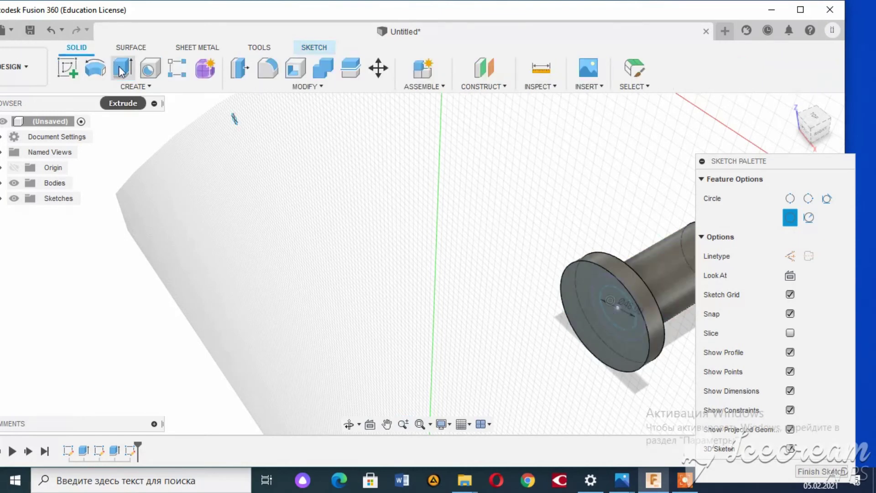
click(129, 74)
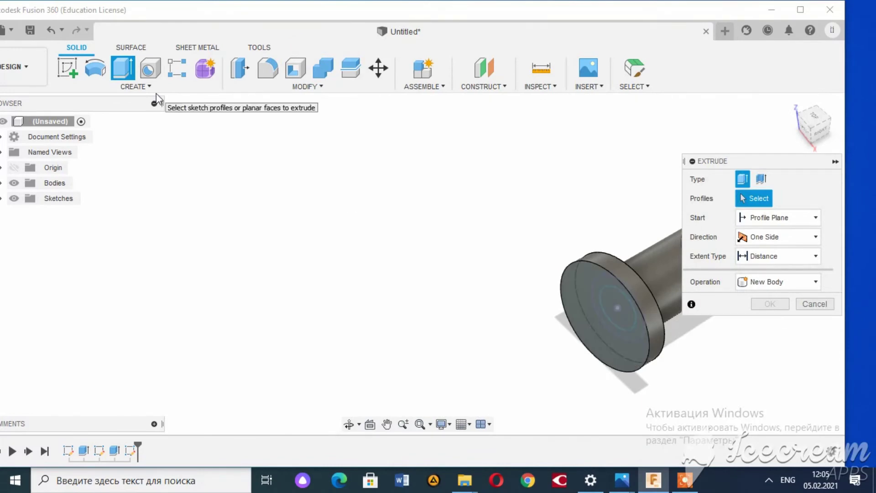
click(68, 68)
click(548, 341)
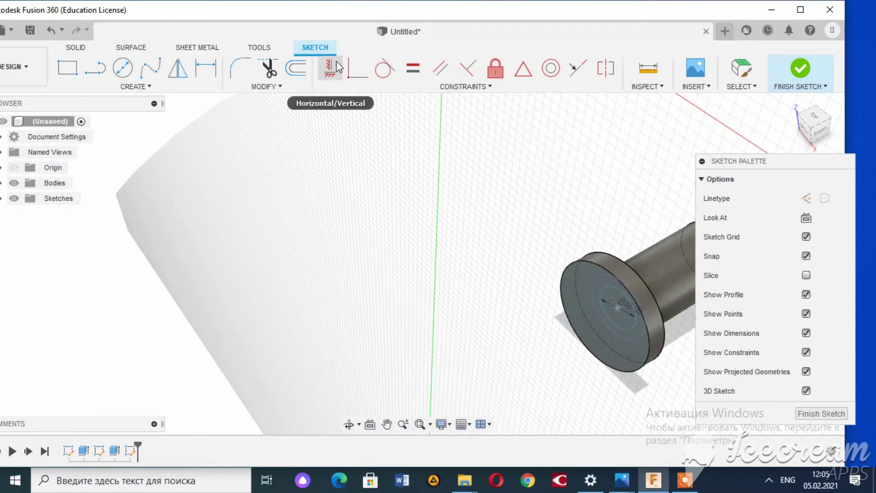
Move the 48 mm sketch circle 30 mm along Z, away from the flange face
click(76, 47)
click(378, 69)
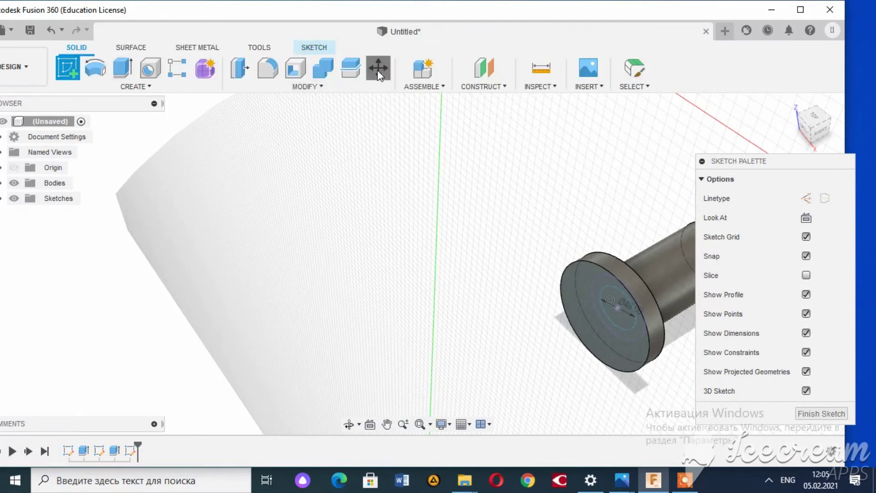
click(620, 311)
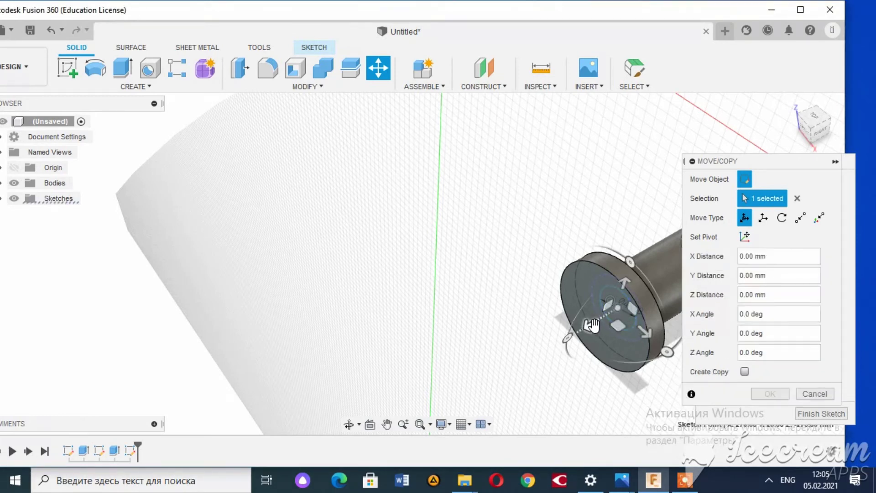
drag(596, 324, 548, 342)
key(Return)
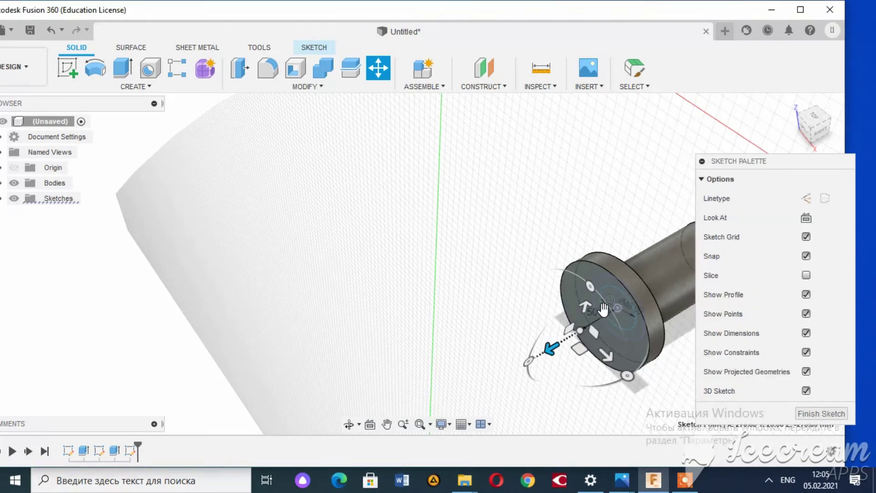
key(Escape)
click(614, 291)
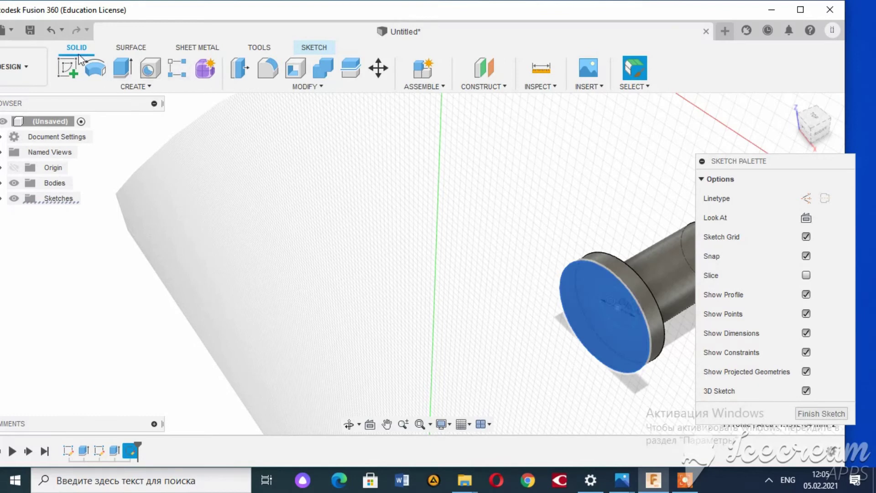
Start a new sketch and draw a centred 48 mm circle in the maximised home view
click(71, 76)
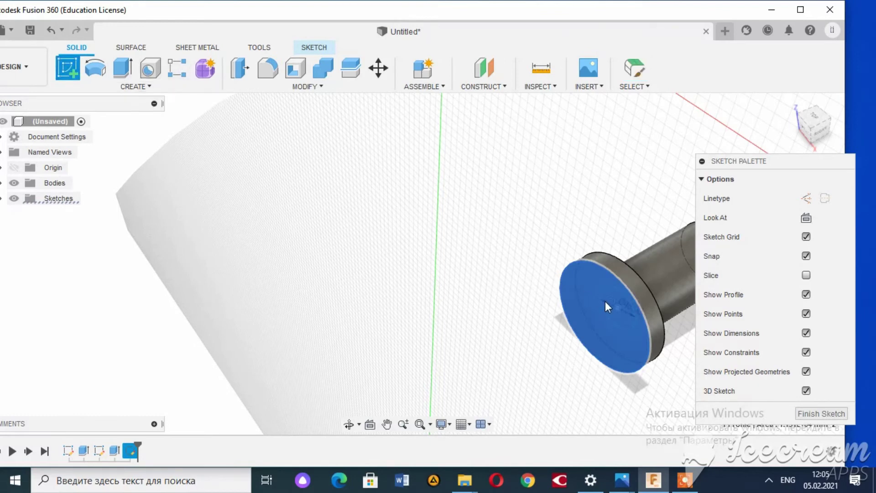
mouse_move(814, 121)
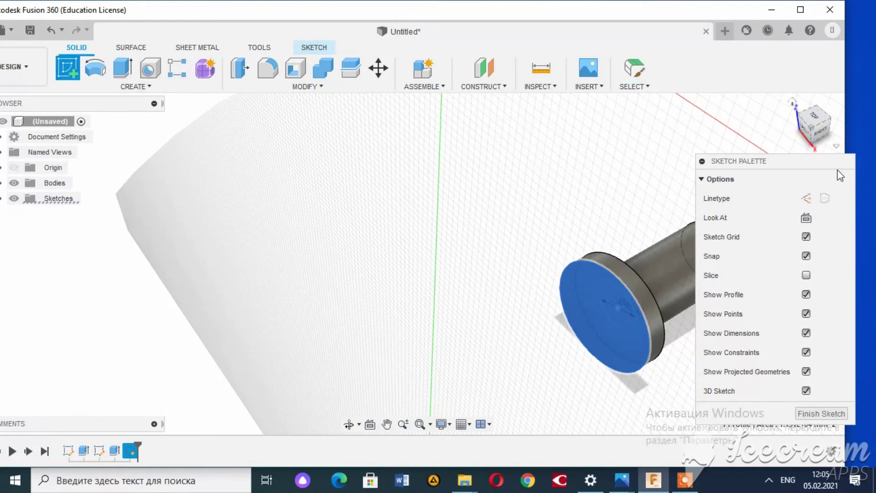
click(837, 145)
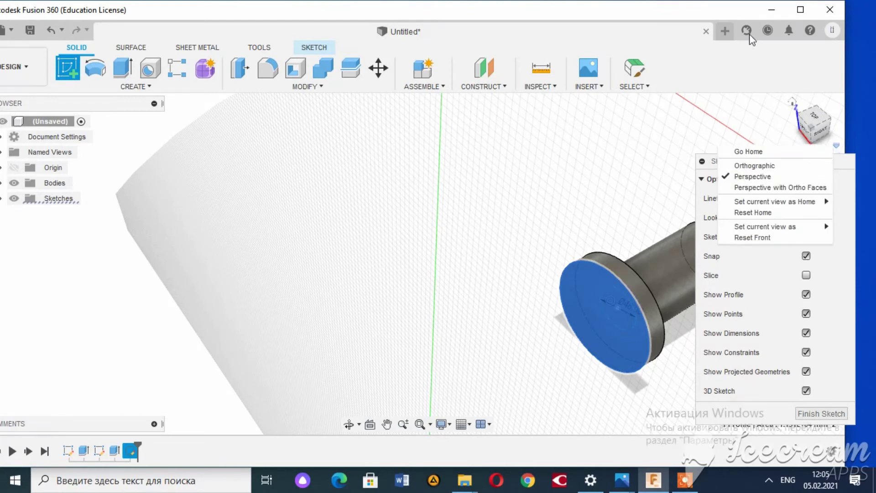
click(795, 13)
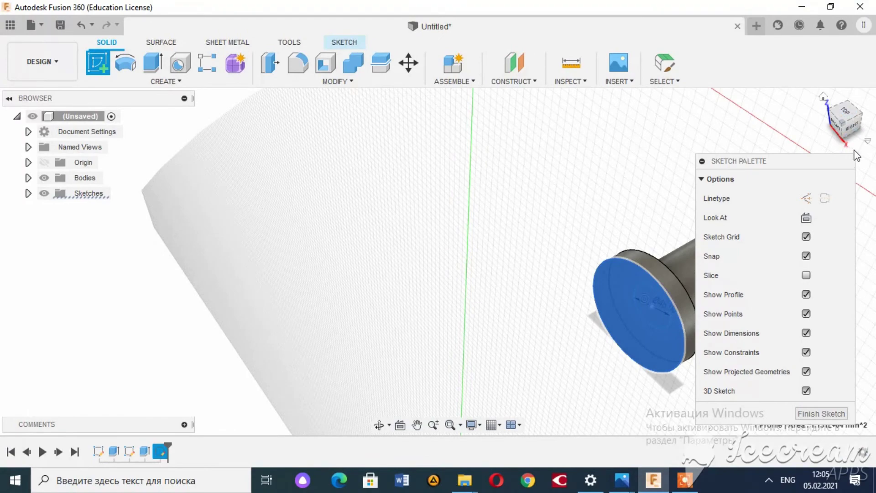
click(868, 141)
click(794, 147)
text(48)
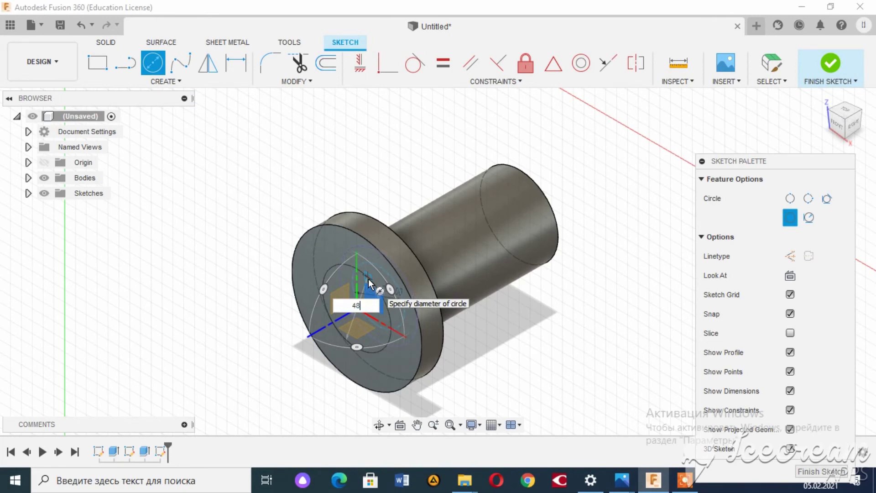
key(Return)
key(Escape)
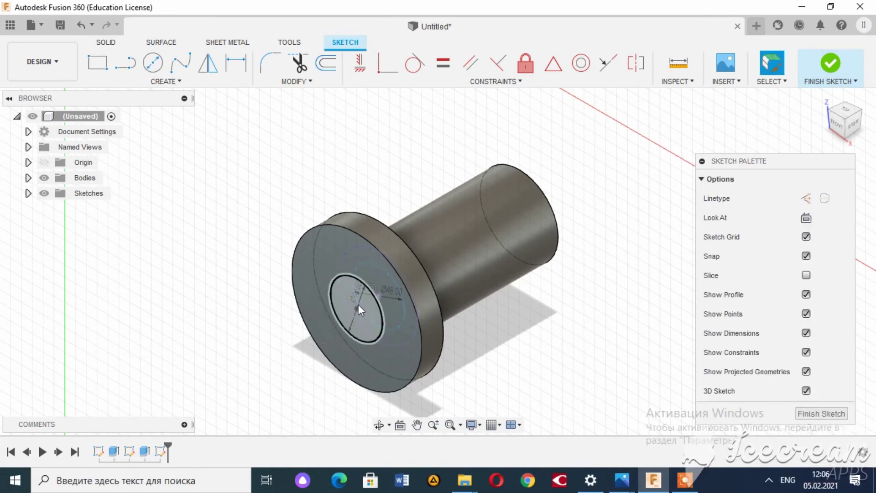
Preview a -140 mm Cut extrusion of the 48 mm circle, then check the drawing
click(108, 48)
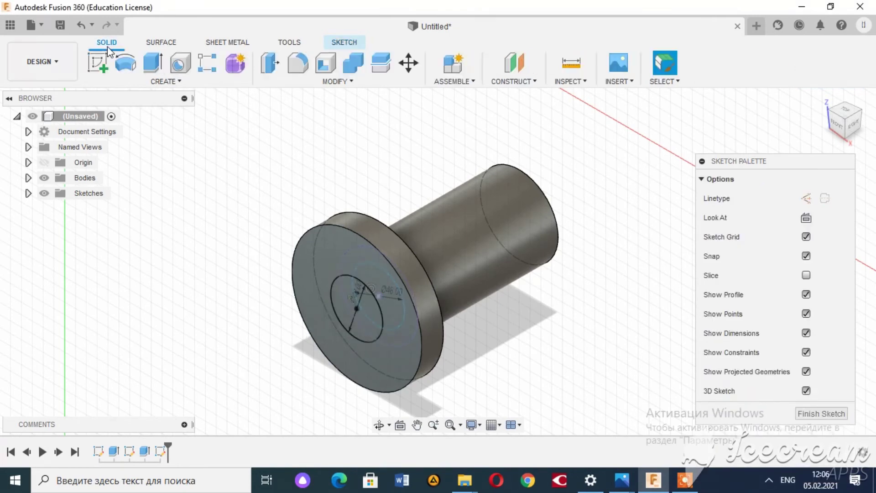
click(153, 63)
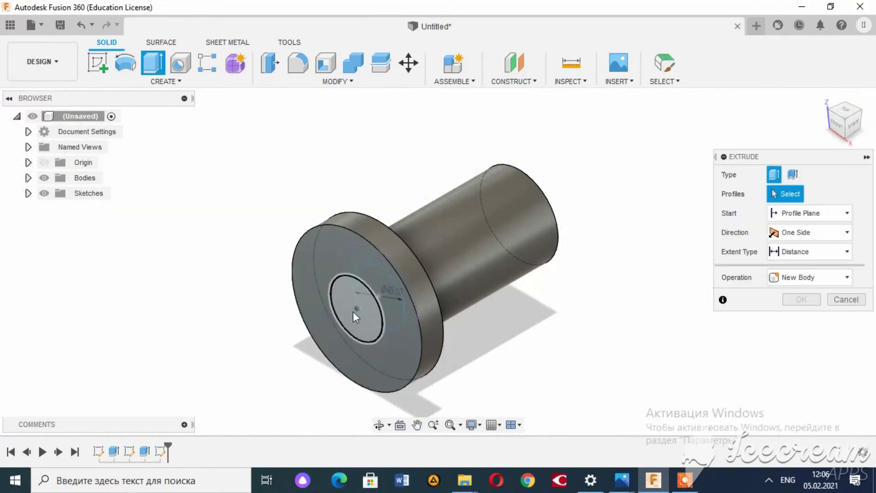
click(356, 317)
mouse_move(346, 309)
mouse_down()
mouse_move(487, 254)
mouse_move(514, 233)
mouse_up()
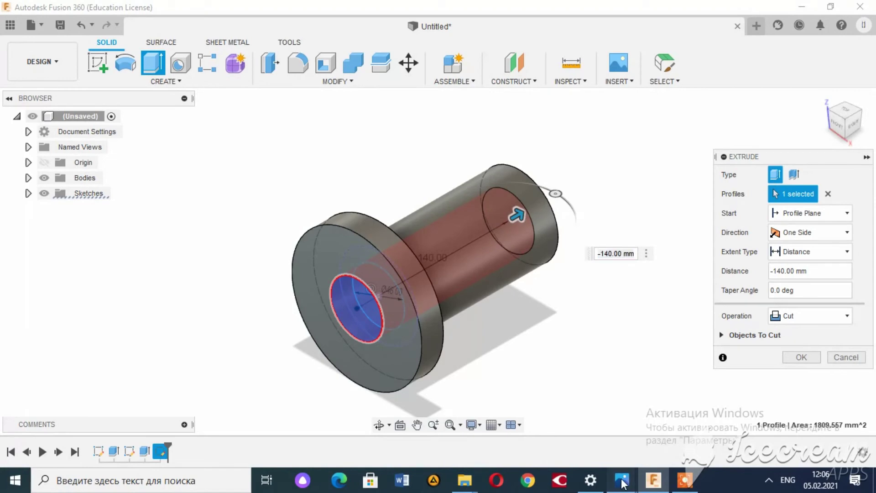
mouse_move(622, 481)
click(755, 413)
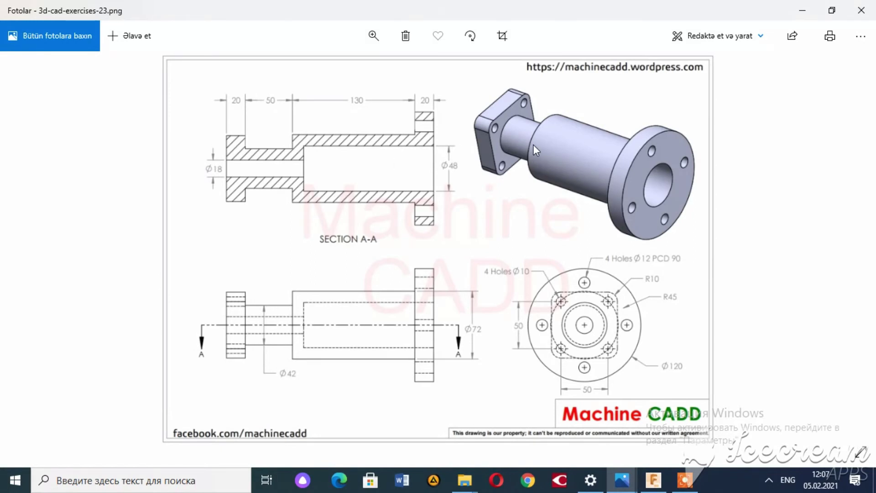
Apply the 48 mm bore cut, turn to the front view and sketch on the flange face
click(812, 8)
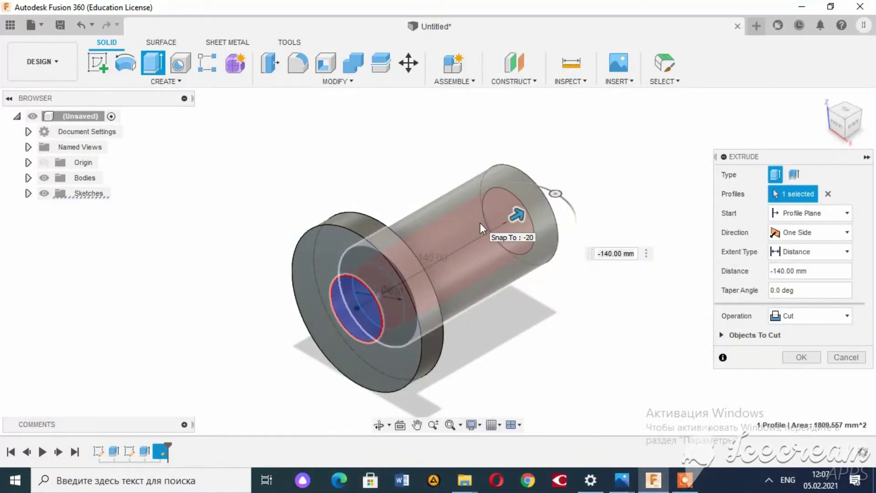
key(Return)
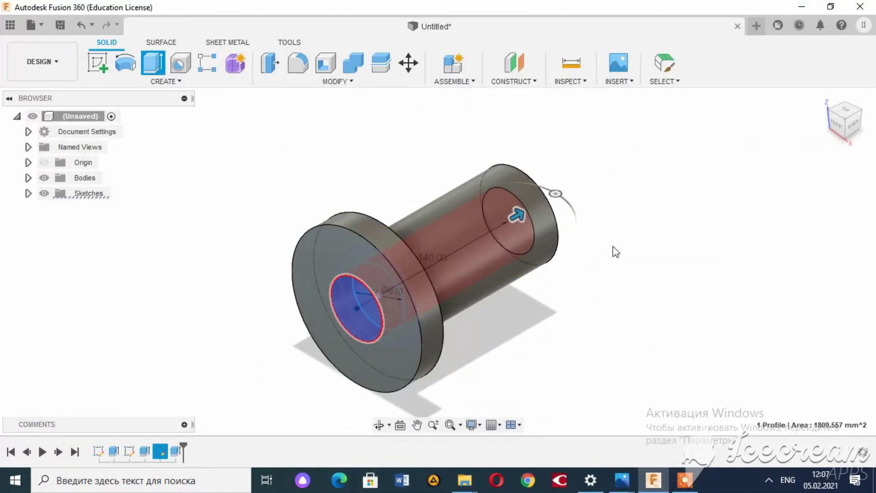
click(848, 126)
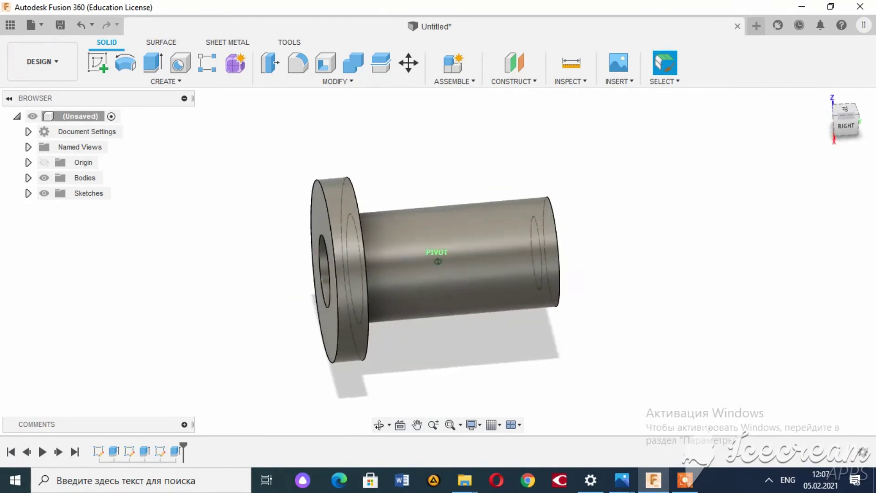
shift+middle_drag(438, 261, 438, 261)
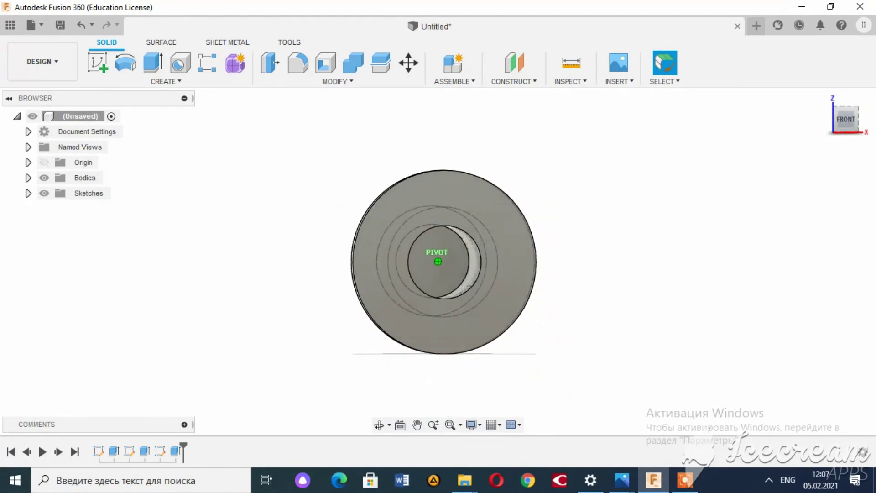
click(845, 129)
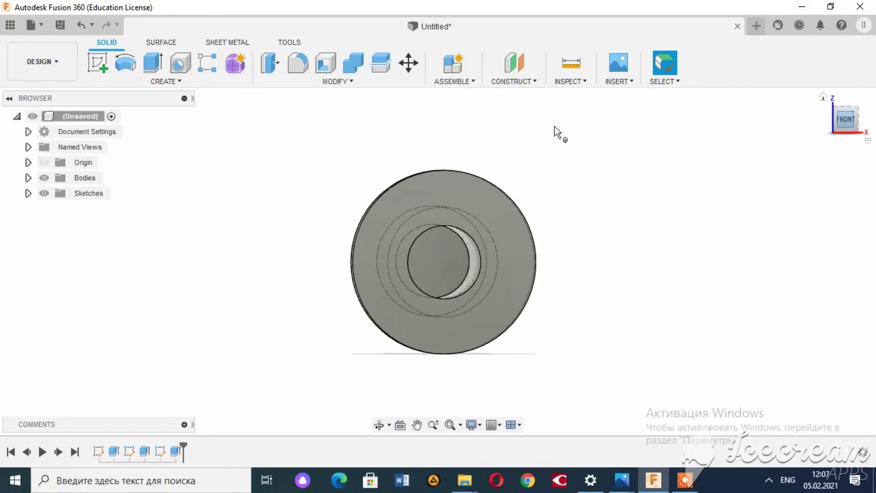
click(108, 68)
click(433, 189)
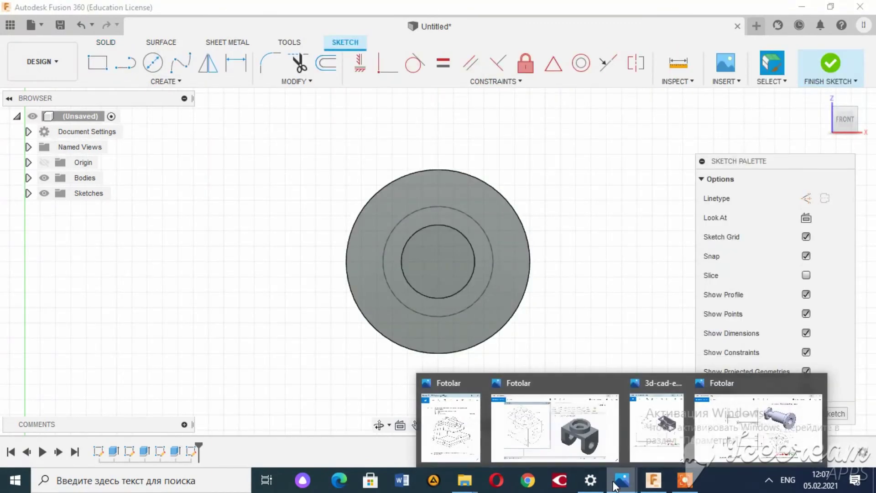
Bring 3d-cad-exercises-23.png forward in Photos to read the flange hole dimensions
click(746, 436)
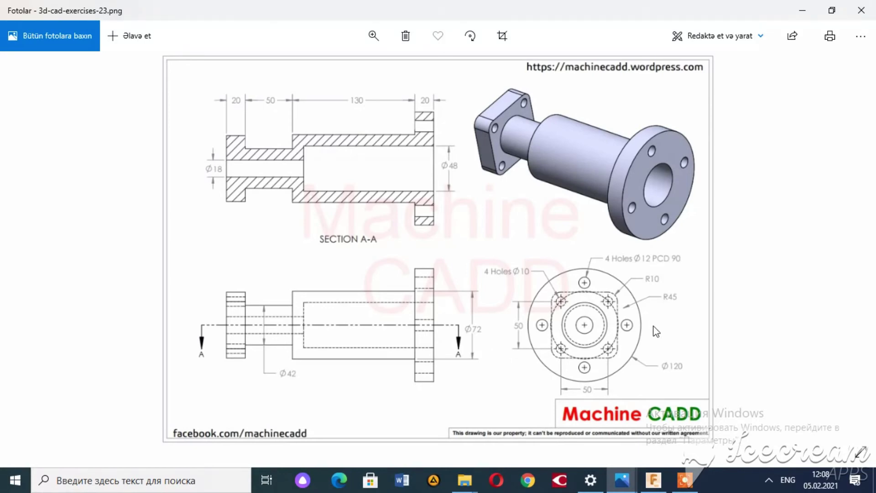
Draw a 90 mm pitch circle centred on the sketch origin
click(803, 11)
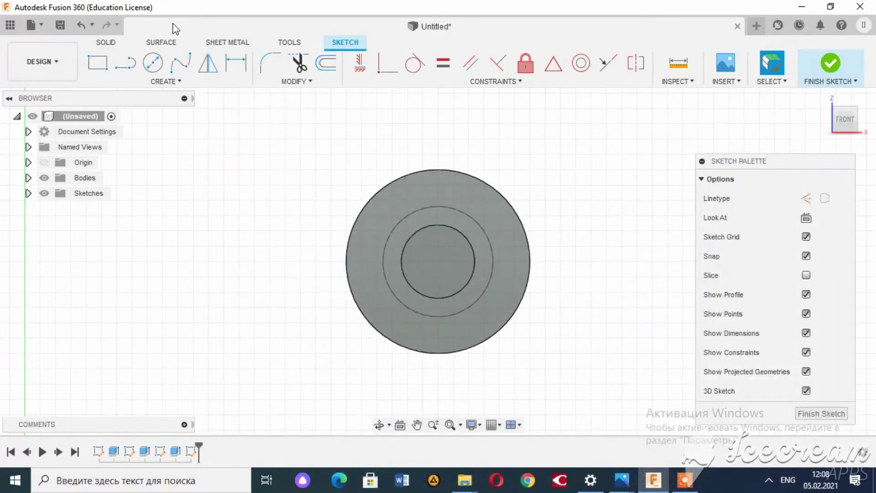
click(153, 62)
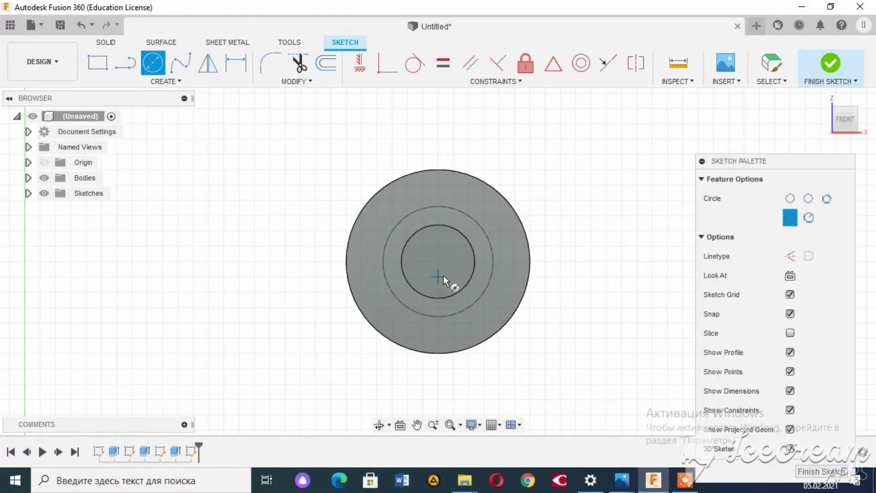
click(438, 262)
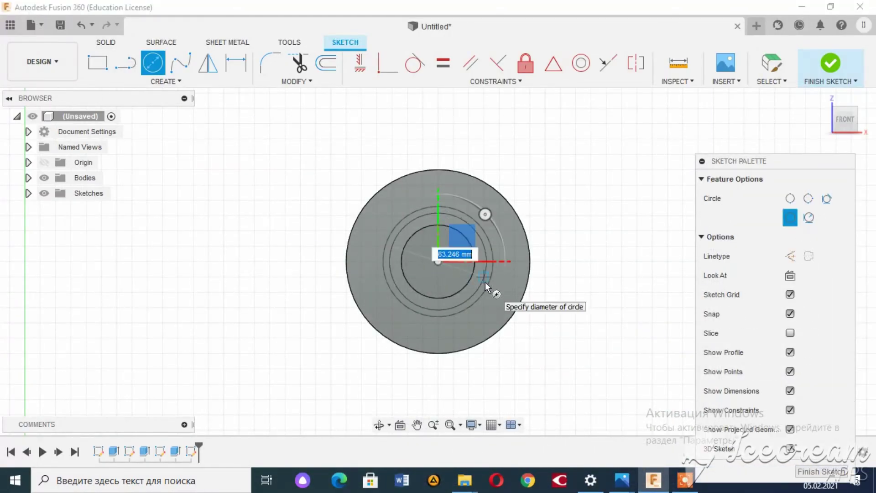
text(90)
key(Tab)
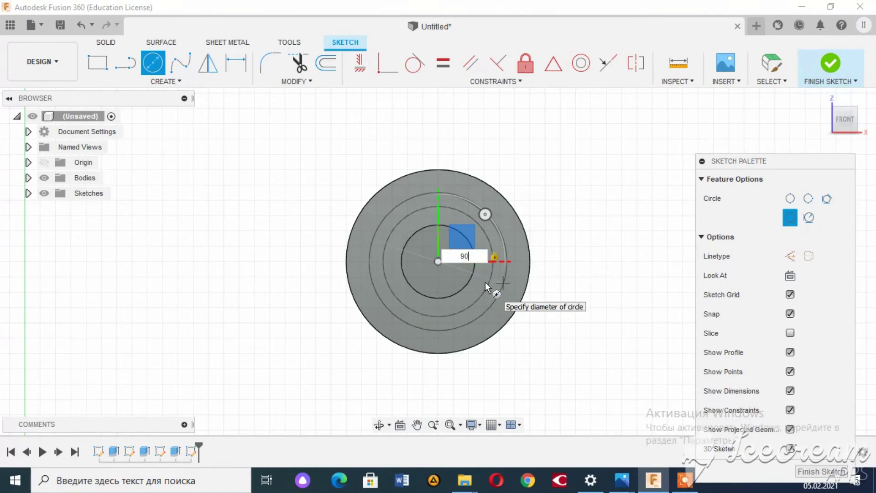
click(486, 288)
key(Escape)
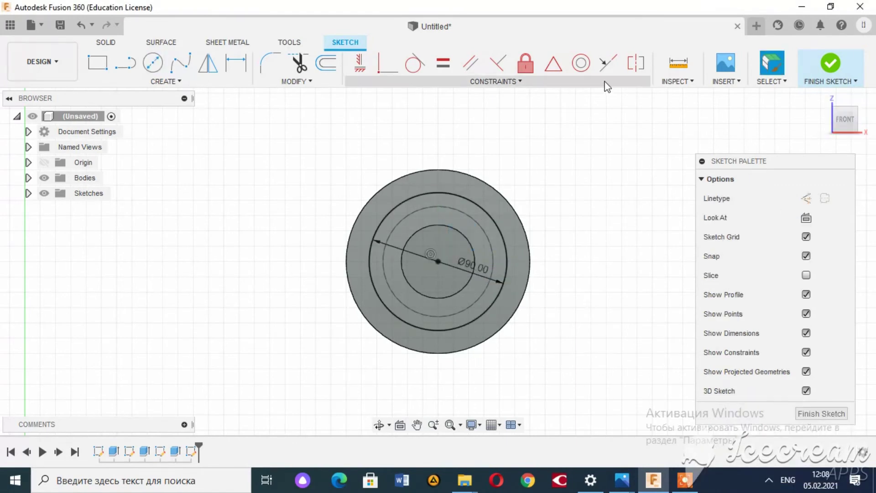
Draw a 45 mm vertical line from the centre up to the top of the pitch circle
click(153, 63)
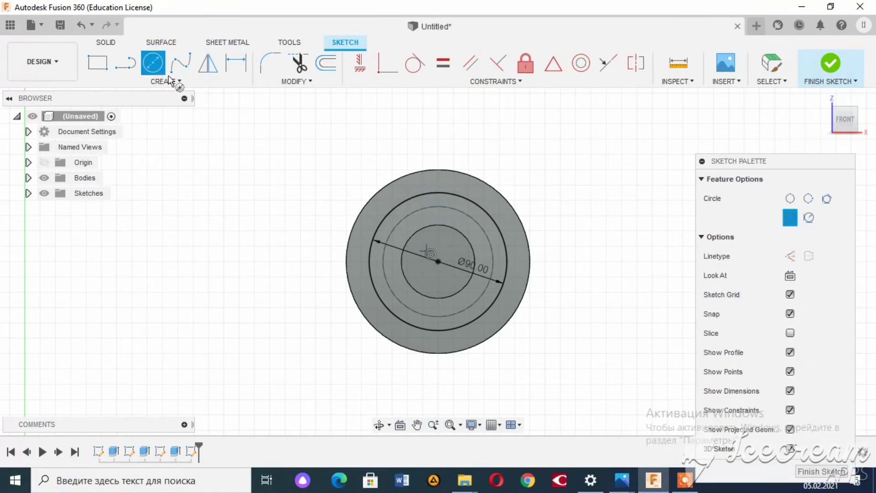
key(l)
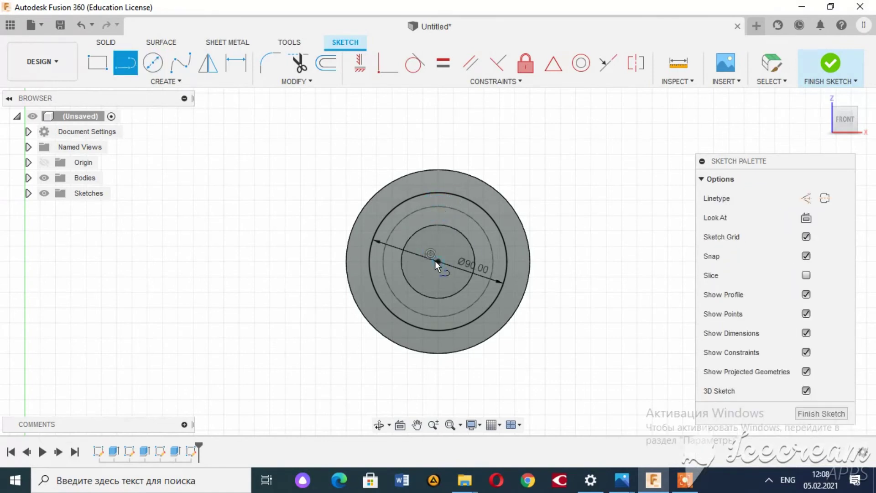
click(437, 244)
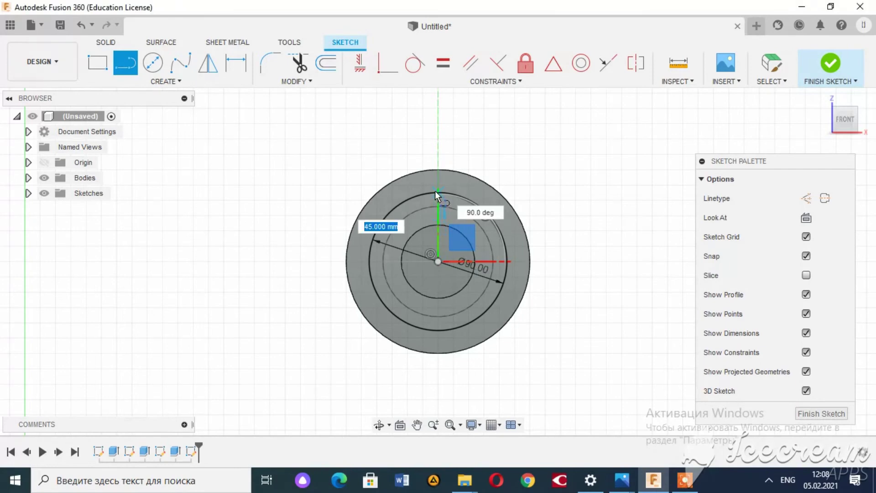
click(437, 195)
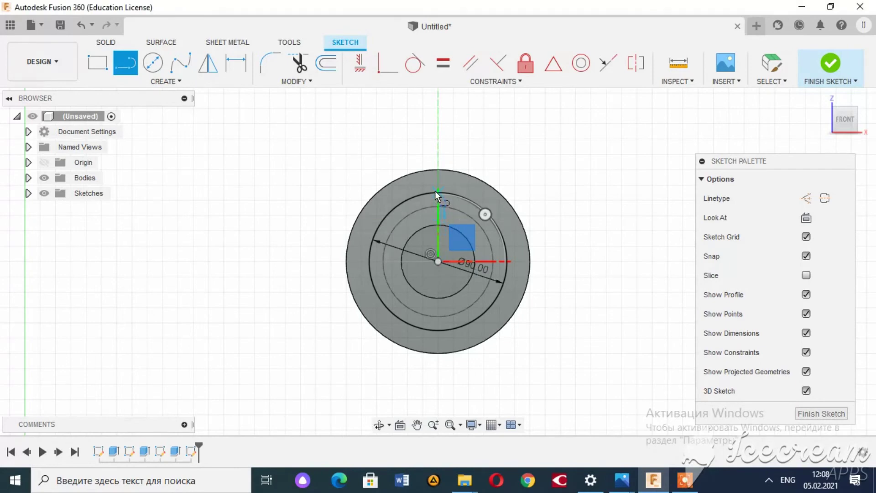
click(152, 62)
Centre a new circle on the line's top end, checking the Ø12 holes on the drawing
click(439, 192)
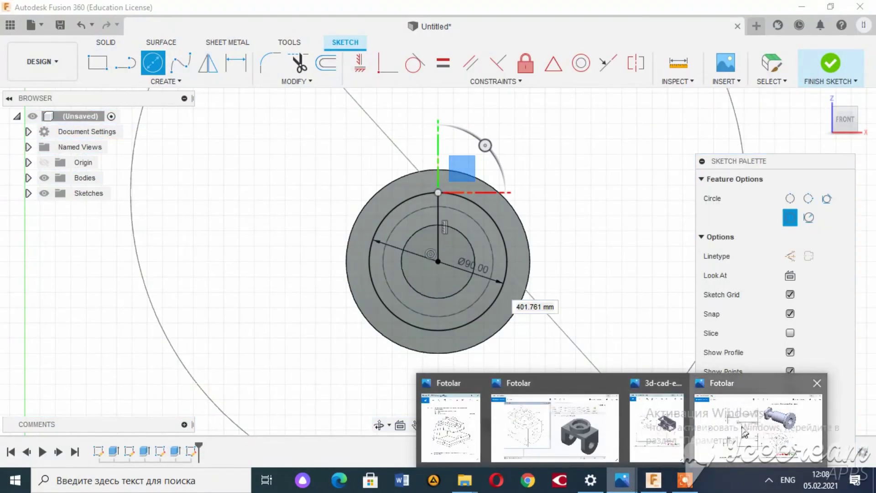
mouse_move(621, 480)
click(662, 406)
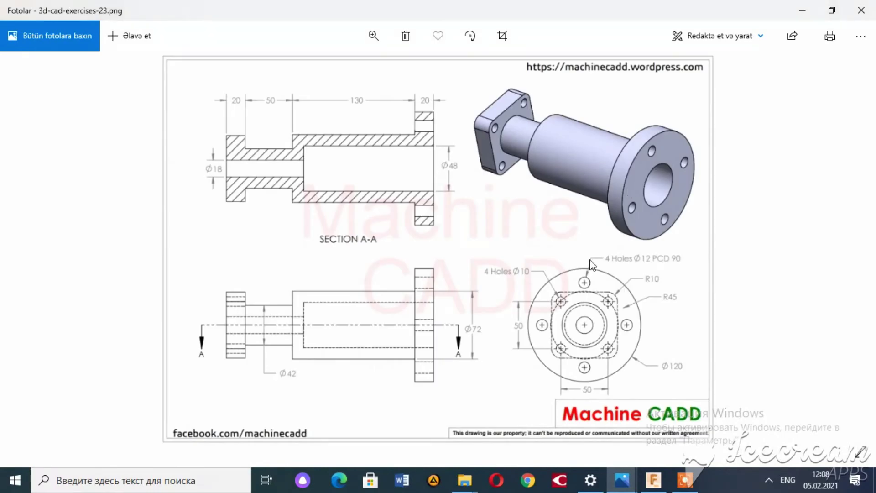
click(803, 10)
Set the circle to 12 mm diameter and delete the vertical helper line
text(12)
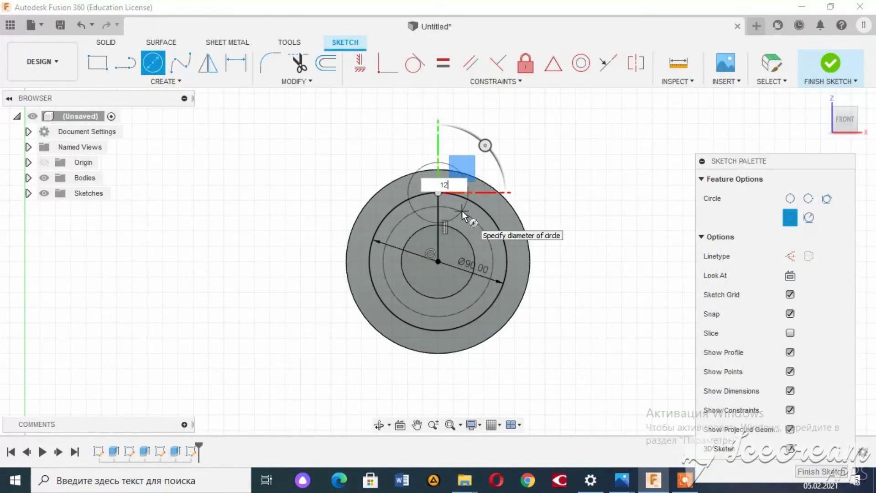
key(Return)
key(Escape)
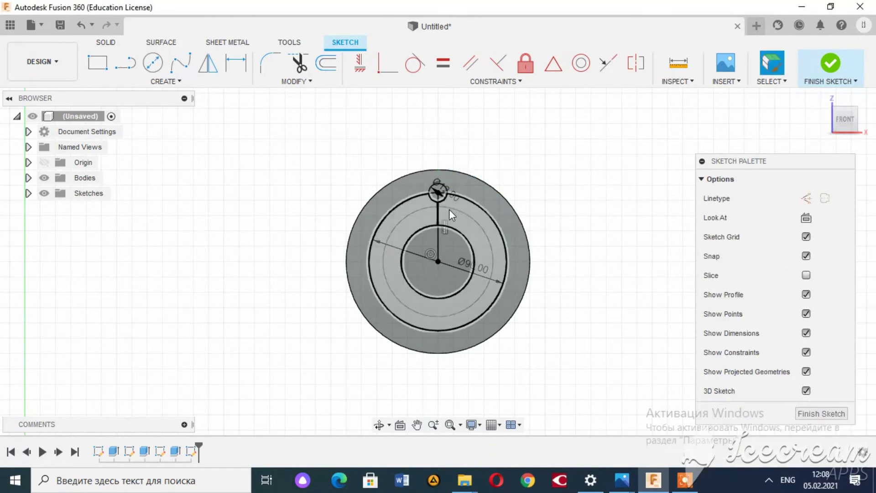
click(438, 221)
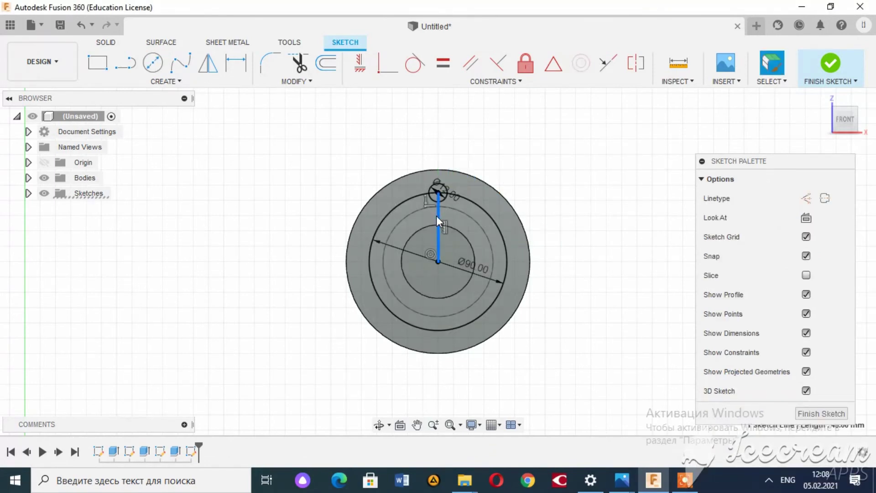
key(Delete)
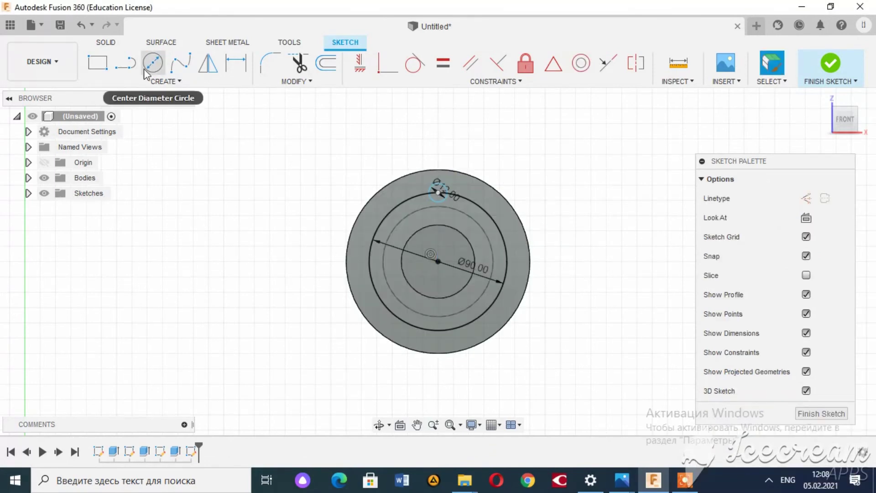
Extrude the 12 mm circle 60 mm into the flange as a cut
click(107, 42)
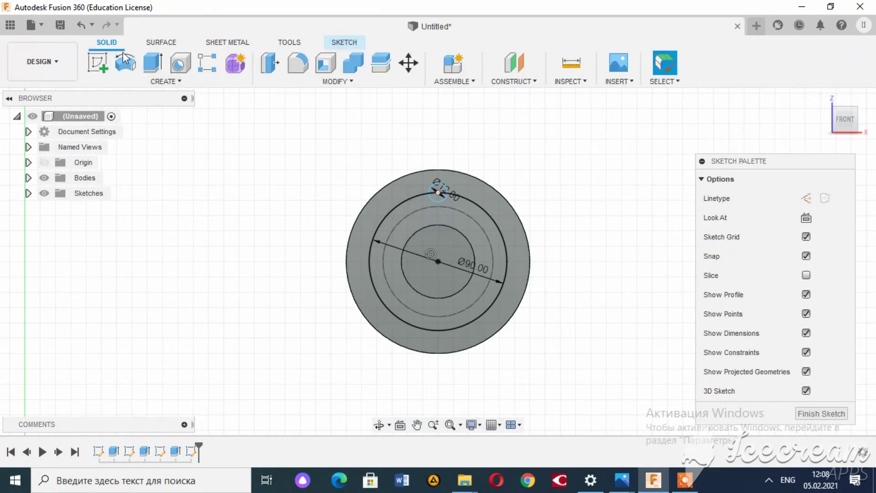
click(166, 82)
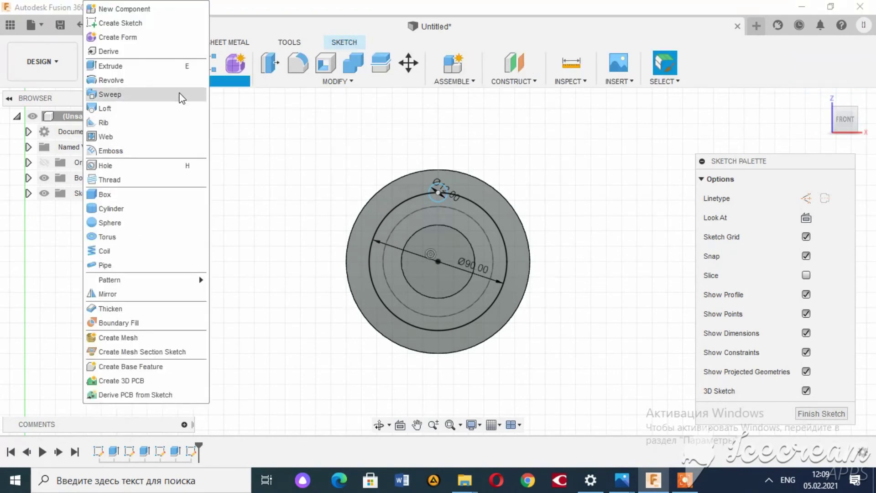
mouse_move(110, 279)
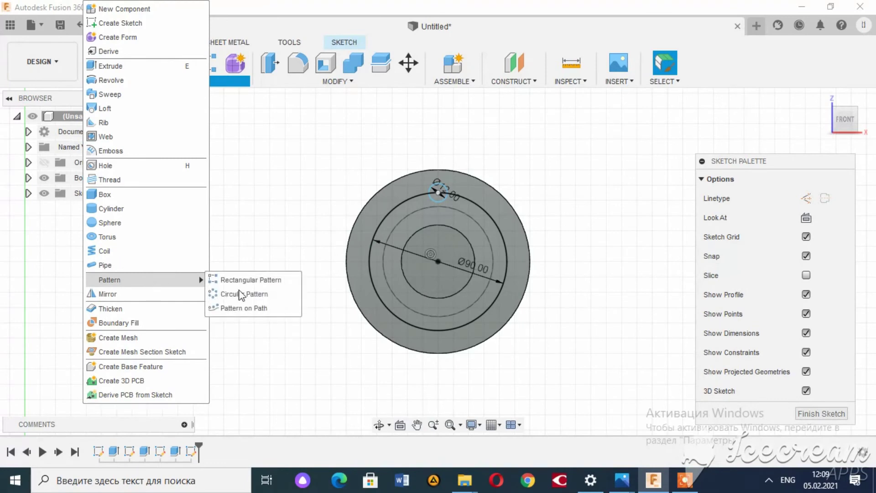
key(Escape)
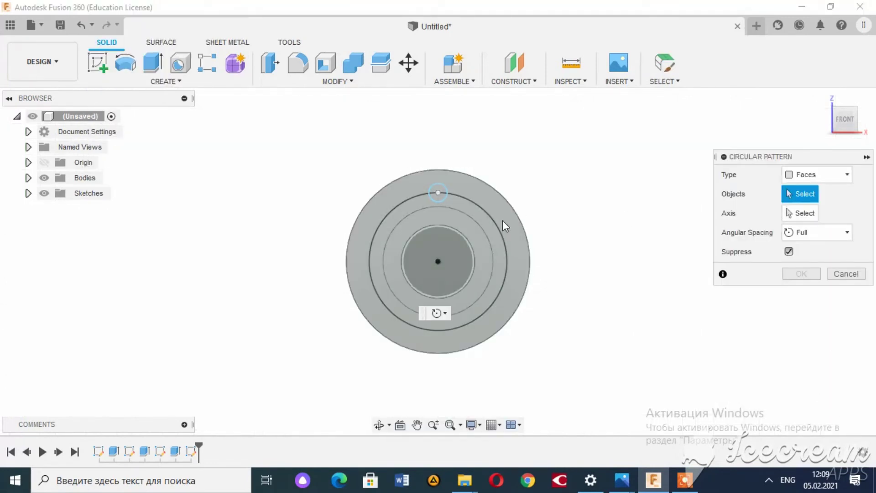
mouse_move(845, 118)
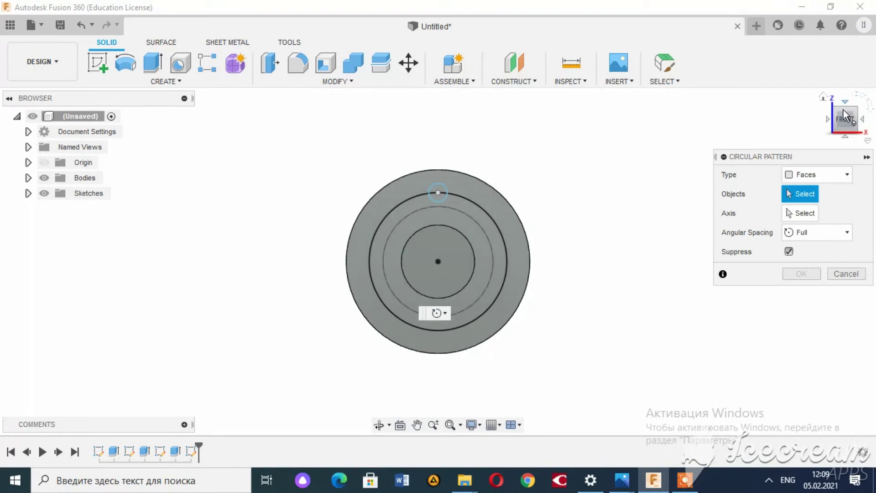
drag(845, 116, 828, 112)
key(Escape)
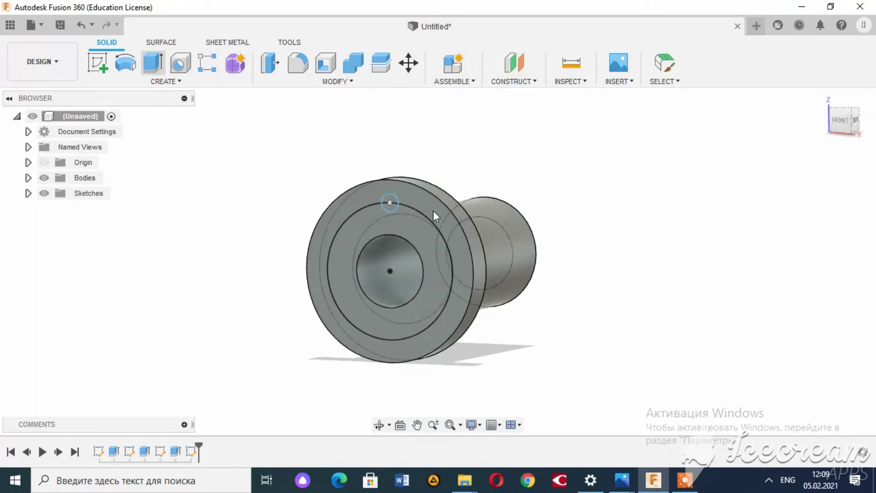
key(e)
click(390, 206)
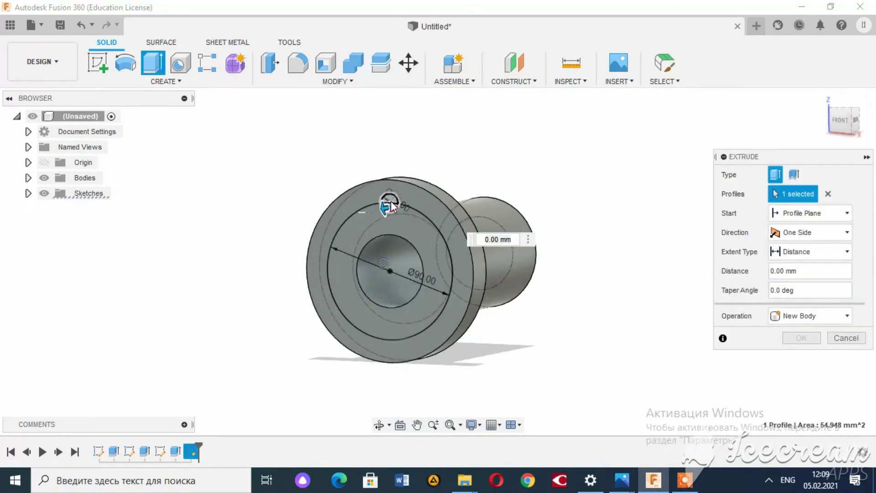
drag(385, 204, 430, 189)
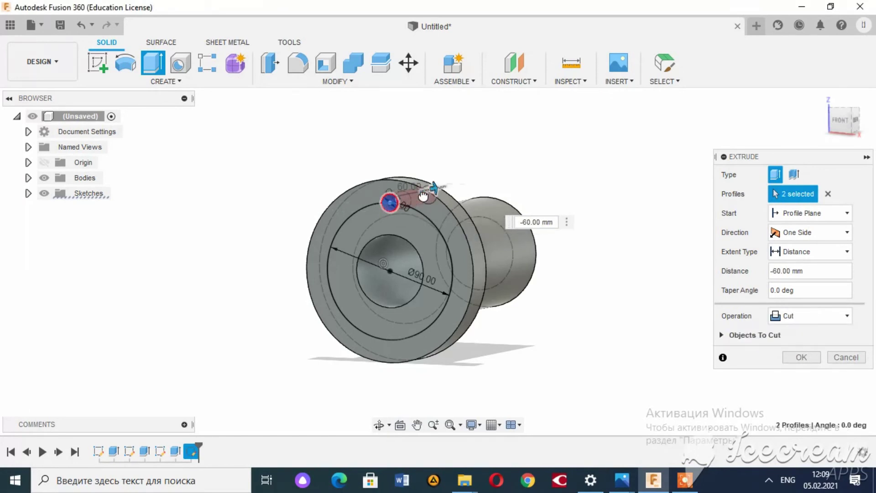
key(Return)
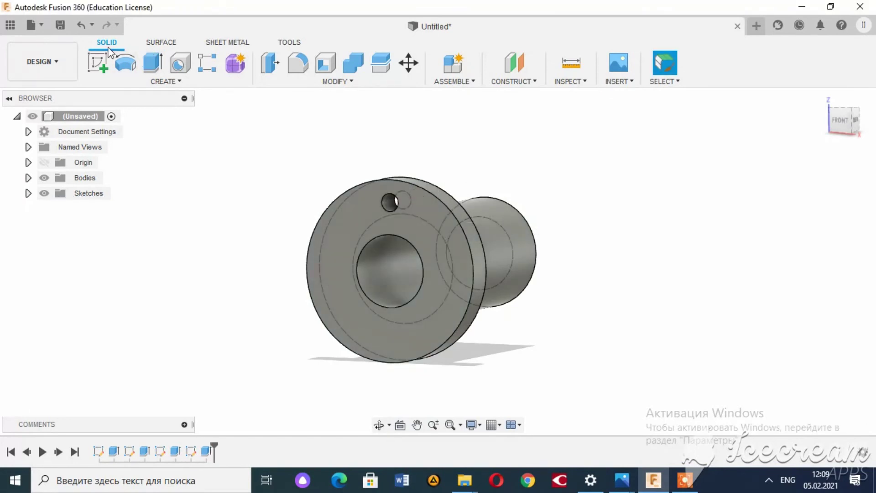
Circular-pattern the 12 mm hole to 4 copies around the flange edge axis
click(165, 81)
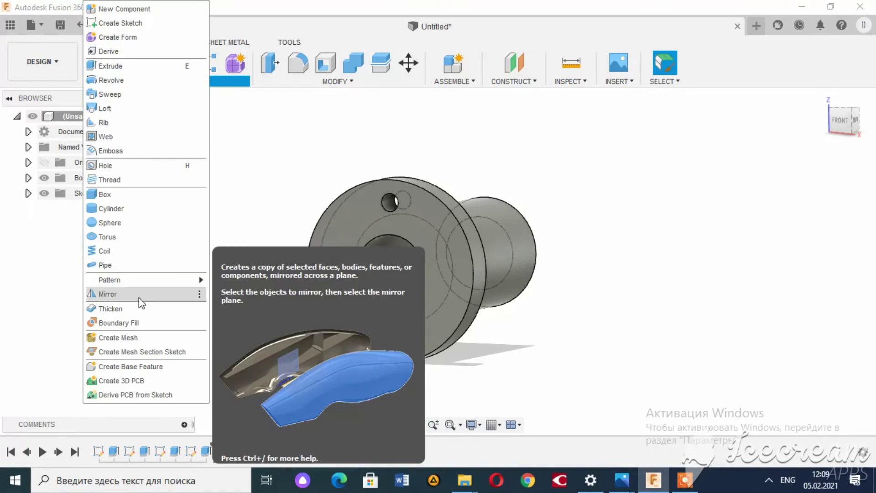
click(237, 295)
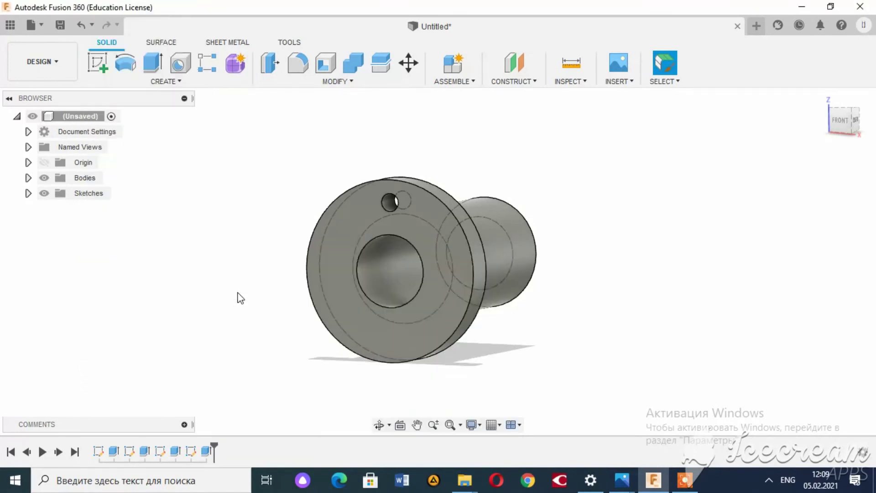
click(390, 203)
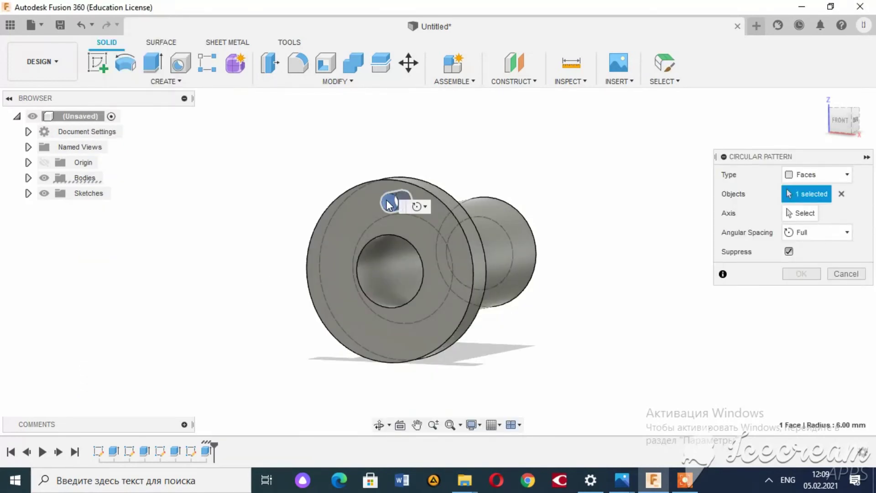
click(801, 213)
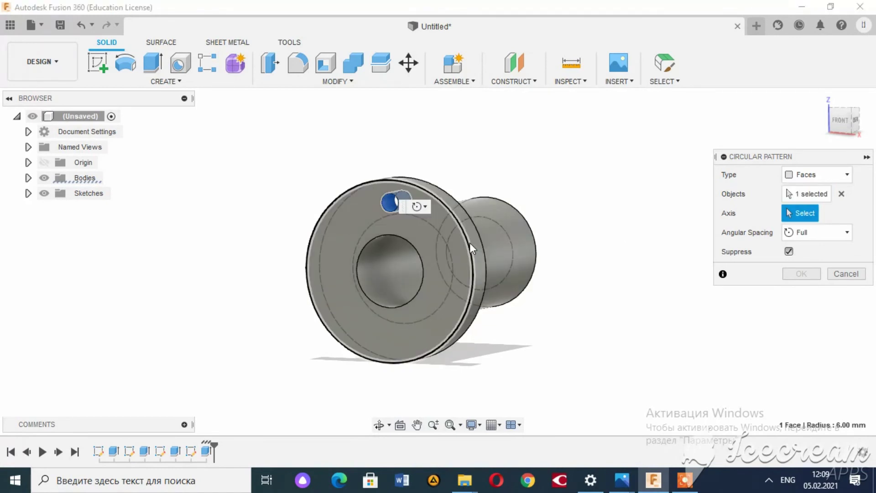
click(474, 300)
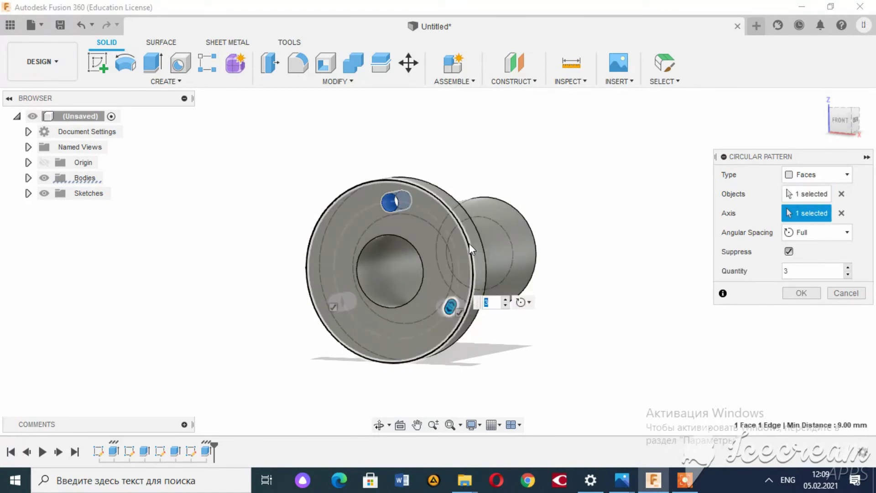
text(4)
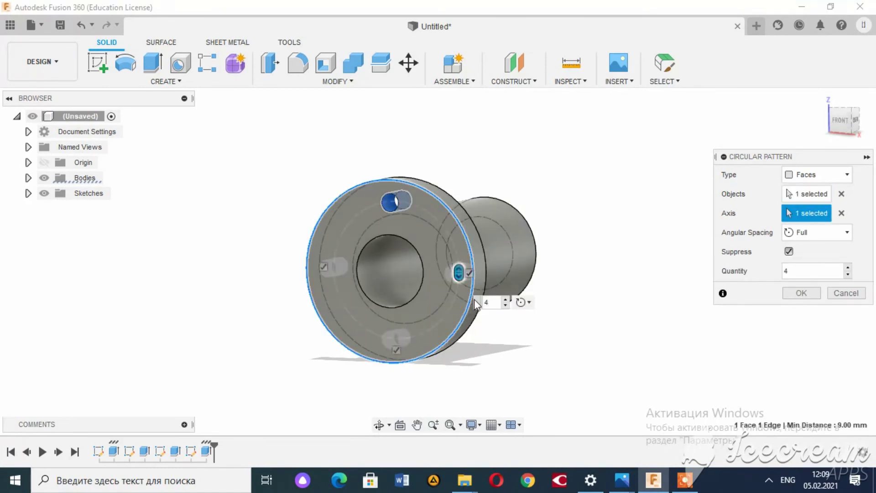
key(Return)
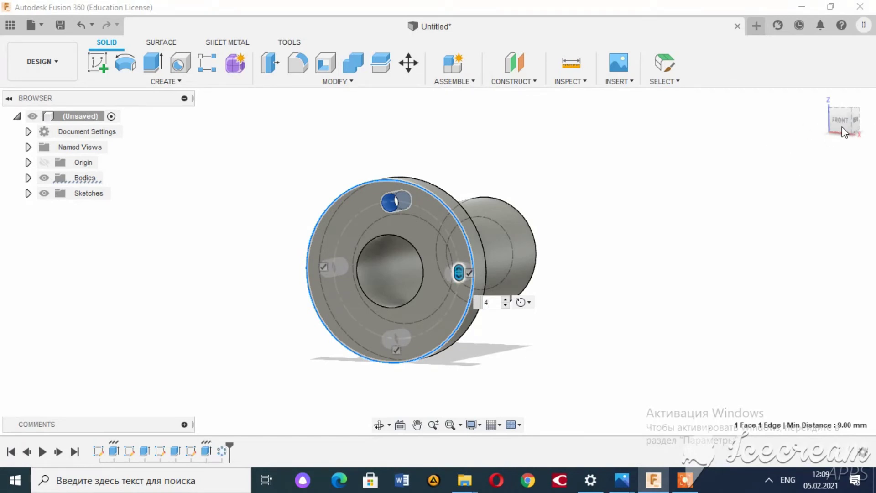
Orbit to view the model from the back, then bring up the flanged-tube drawing
drag(855, 123, 848, 122)
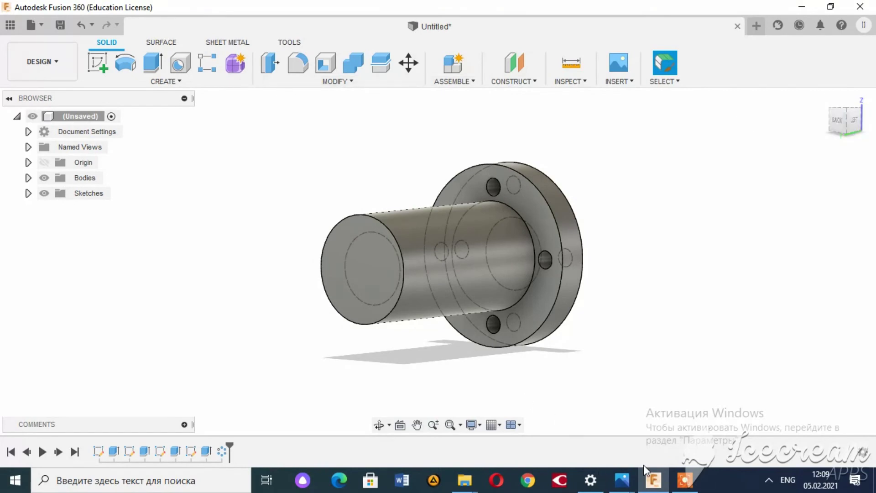
click(622, 479)
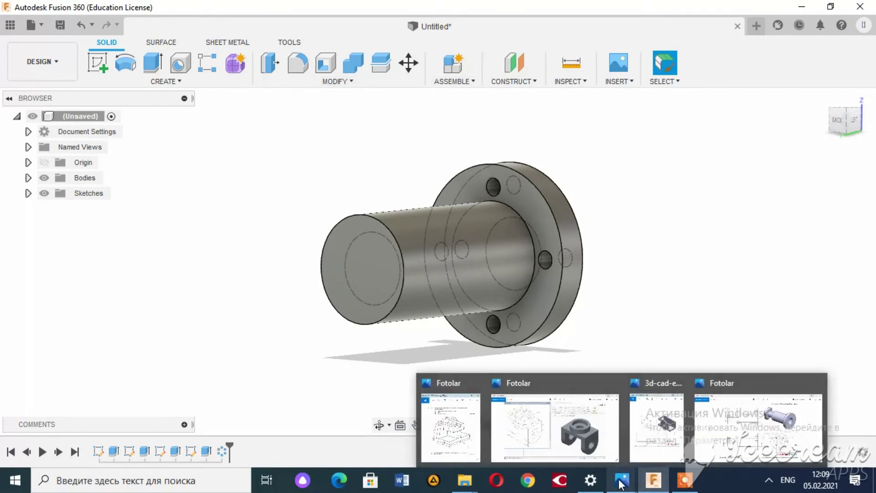
click(769, 436)
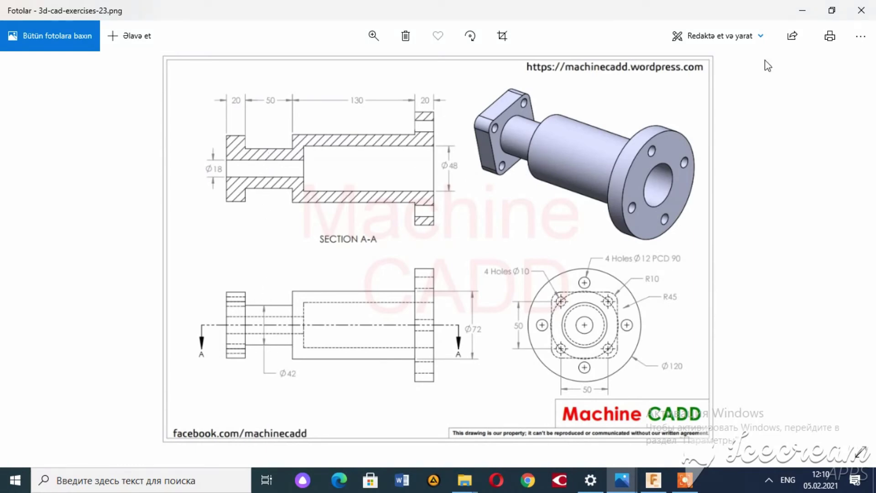
Minimize the Photos reference drawing to bring the Fusion 360 shaft model back into view
click(806, 17)
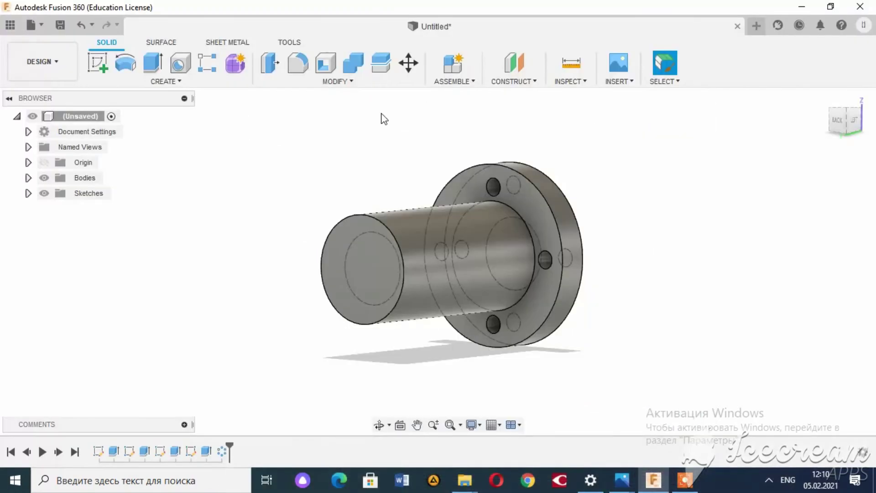
Sketch a 42 mm diameter circle centred on the cylinder's end face
click(109, 66)
click(368, 255)
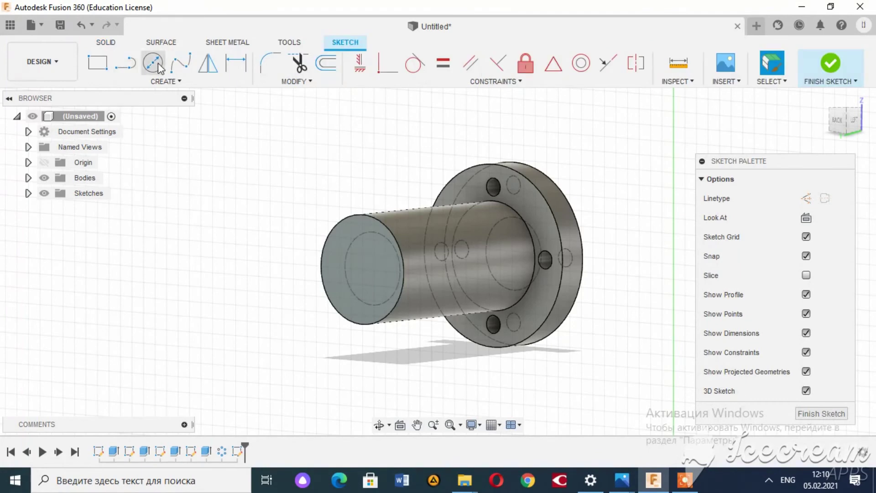
click(159, 67)
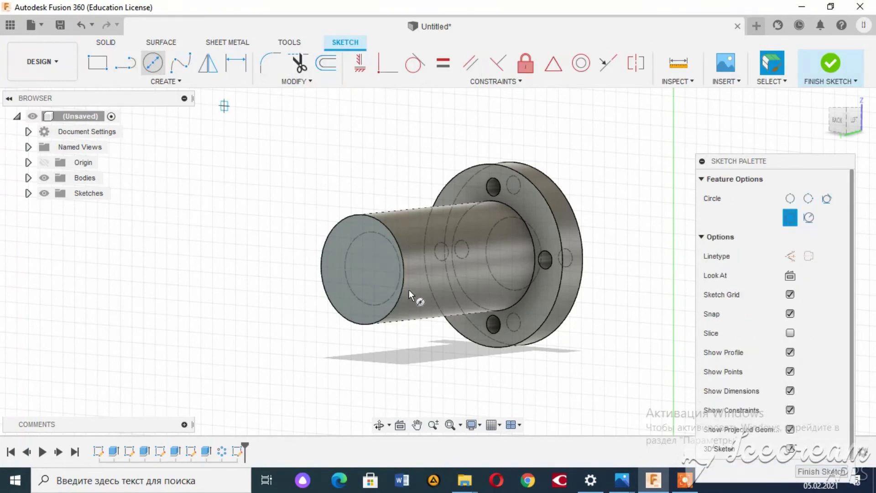
click(360, 273)
text(42)
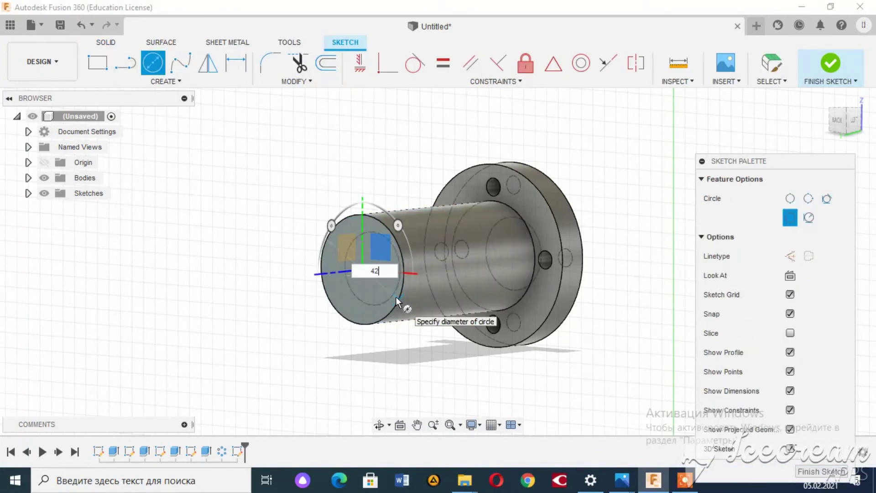
key(Return)
key(Escape)
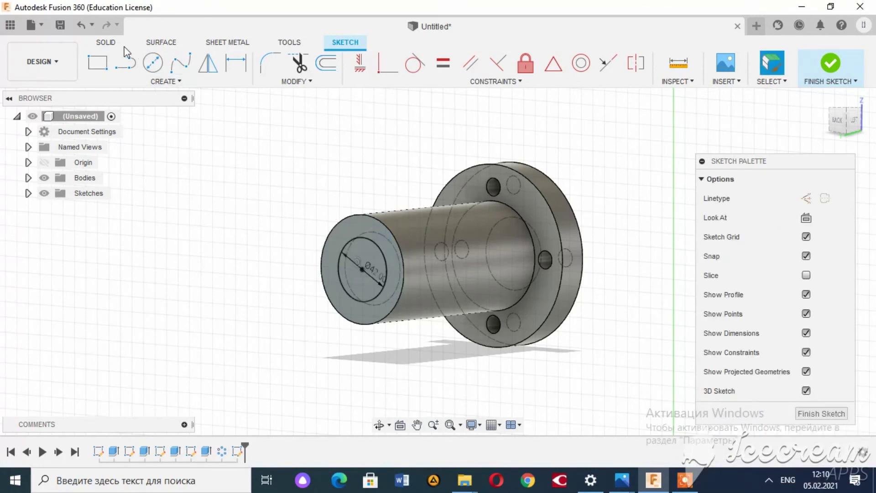
Extrude the 42 mm circle 40 mm as a join to extend the shaft
click(106, 44)
click(362, 280)
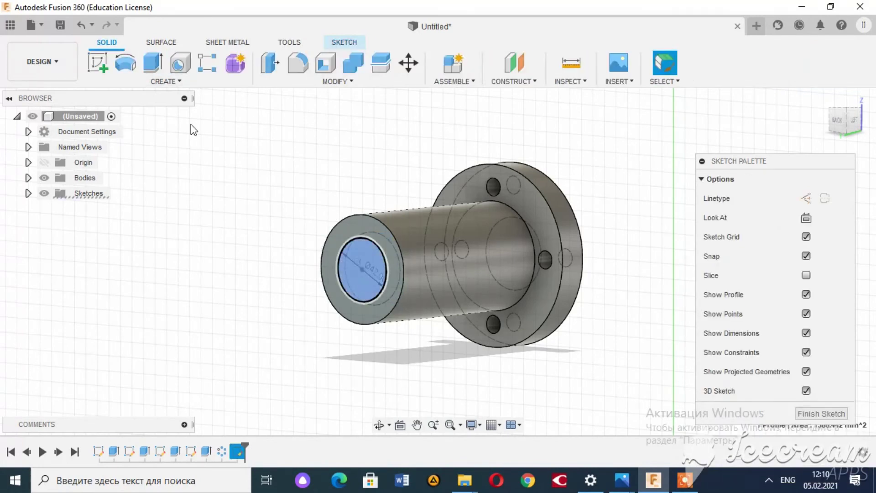
click(153, 63)
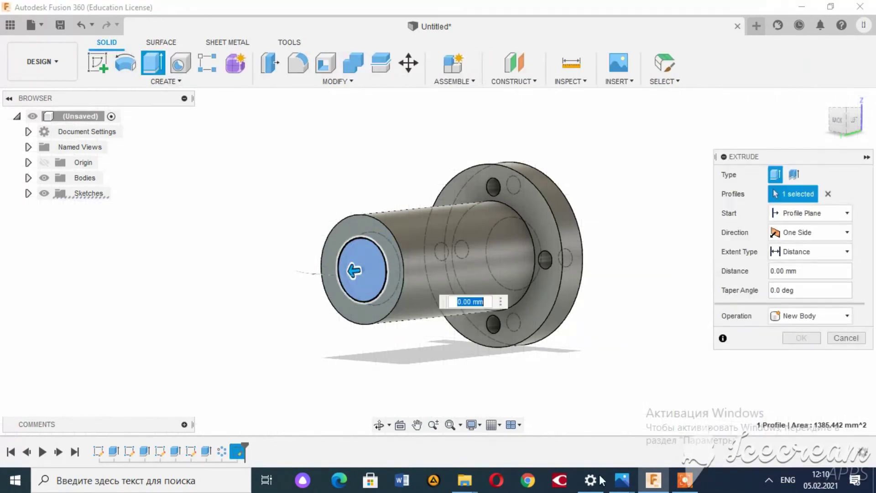
click(577, 411)
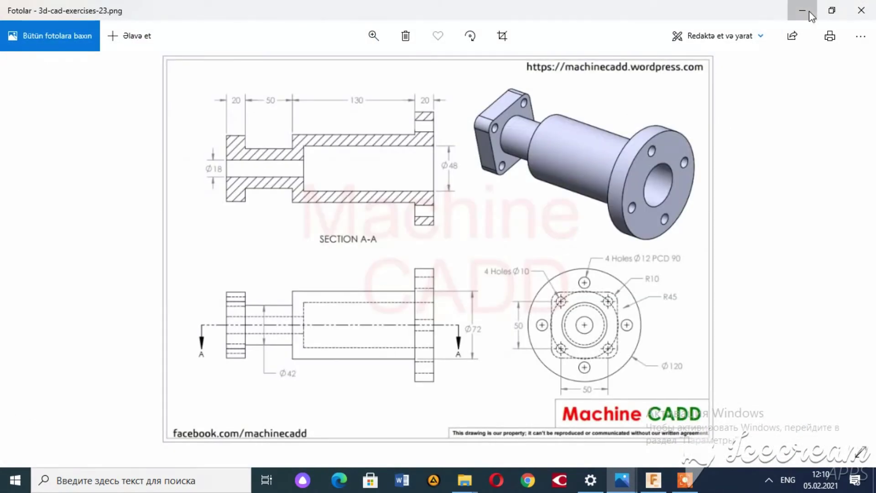
click(804, 10)
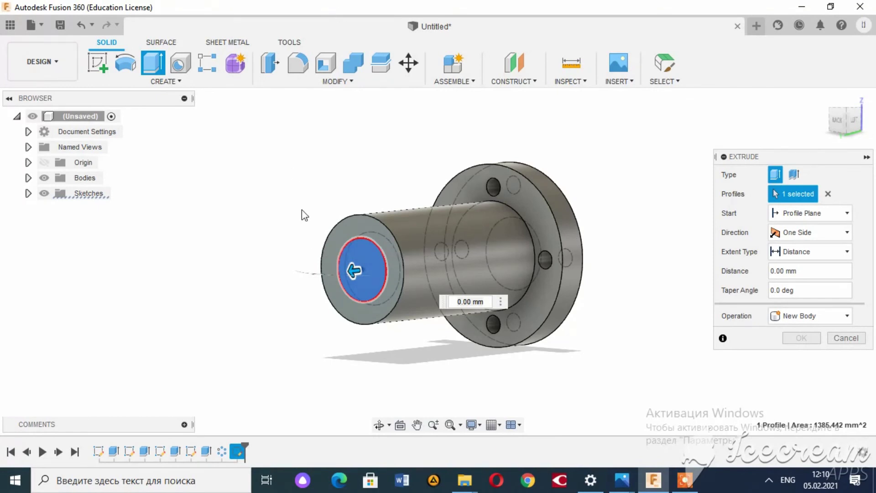
drag(351, 273, 304, 280)
key(Return)
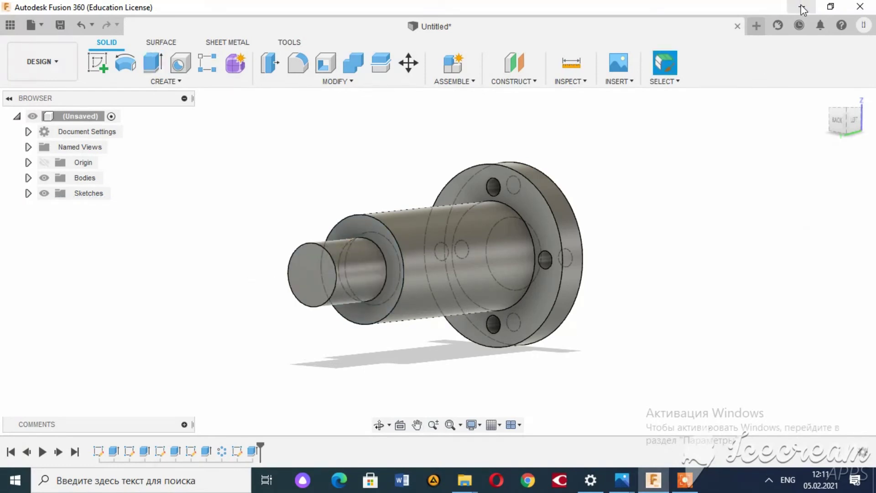
mouse_move(621, 480)
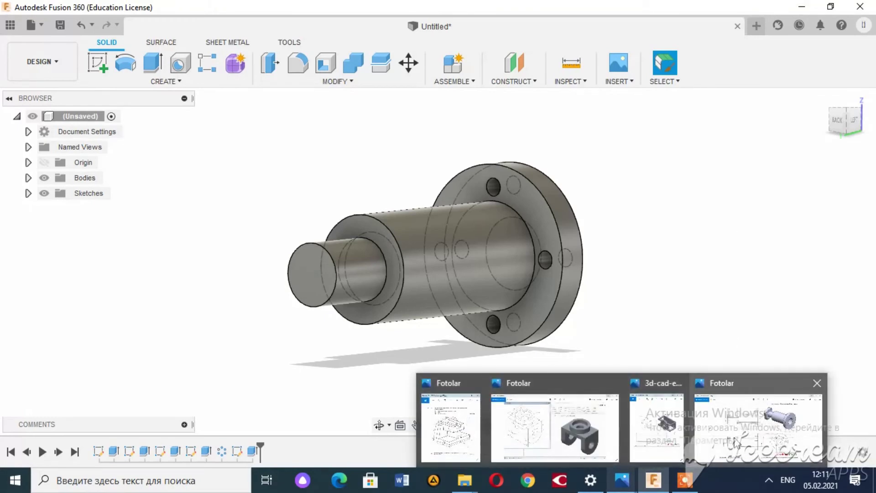
click(736, 441)
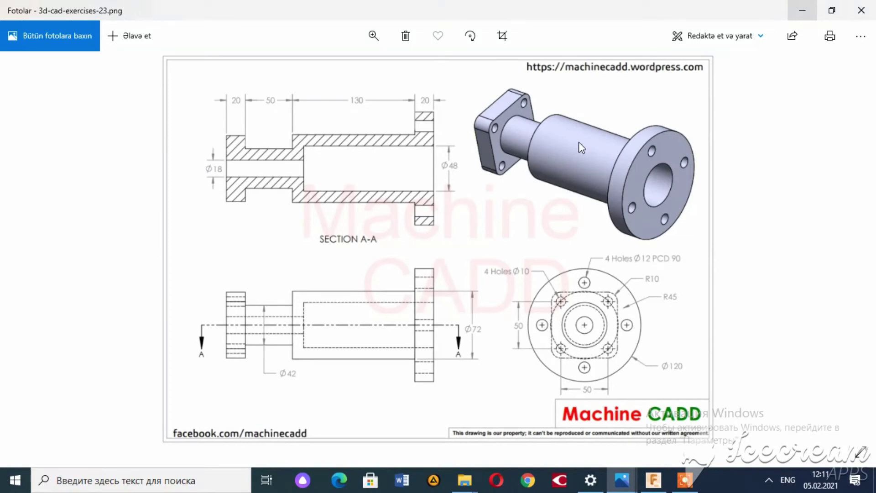
click(801, 13)
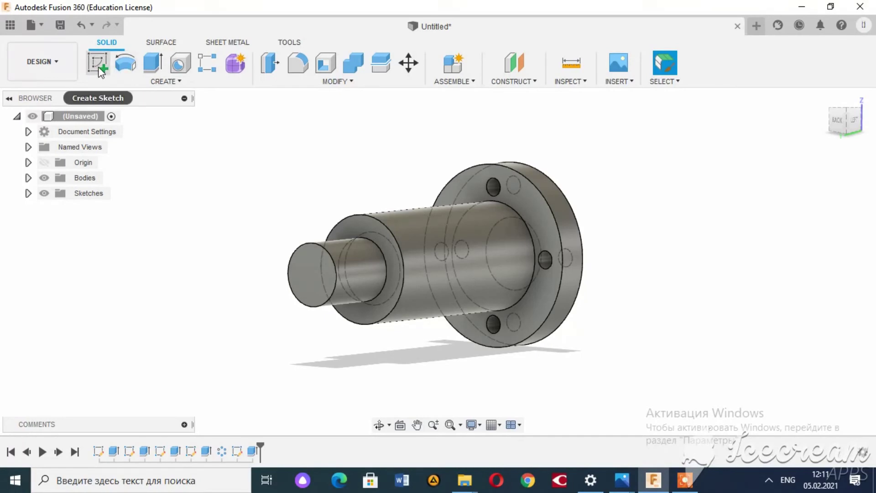
click(802, 6)
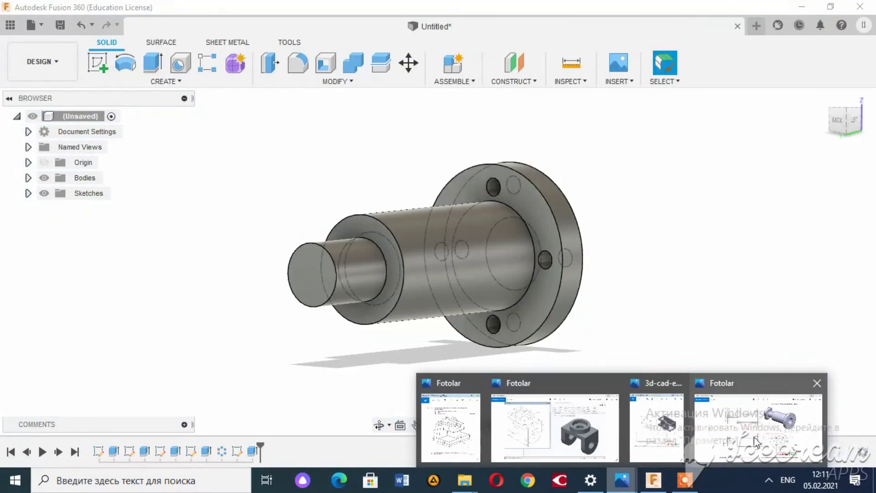
mouse_move(622, 480)
click(755, 442)
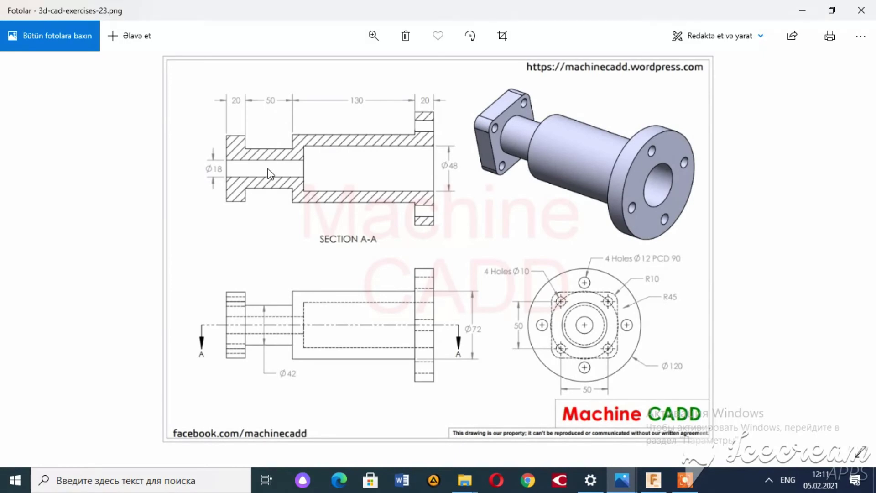
key(alt+Tab)
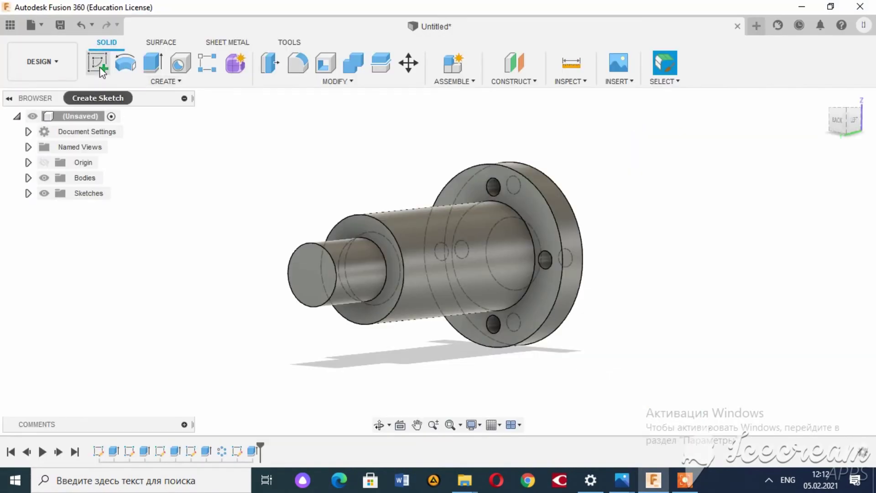
Sketch an 18 mm circle centred on the shaft's small end face
click(328, 280)
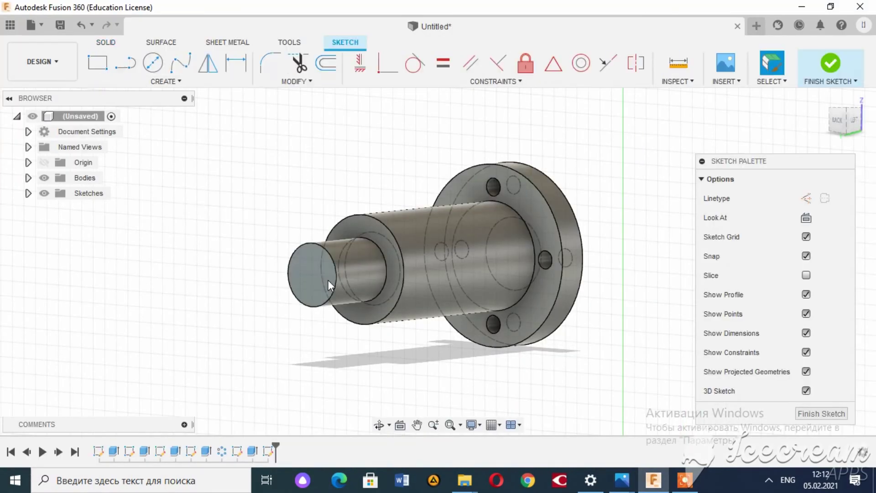
click(152, 62)
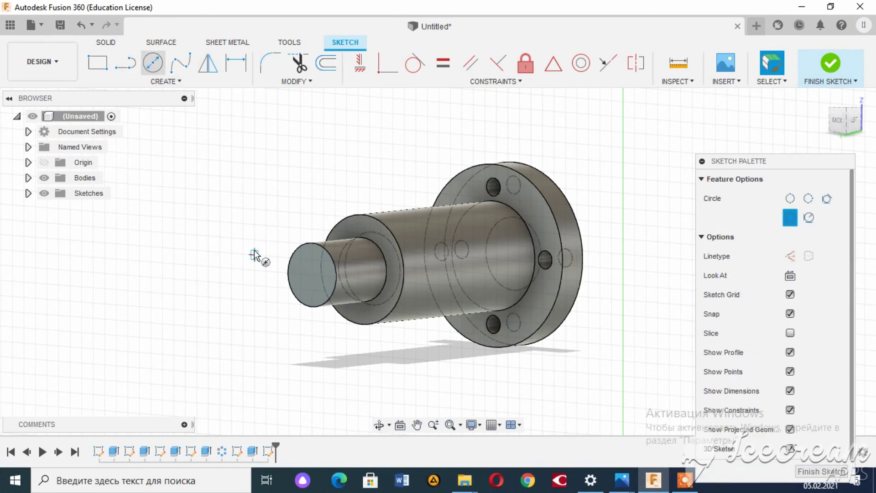
click(313, 276)
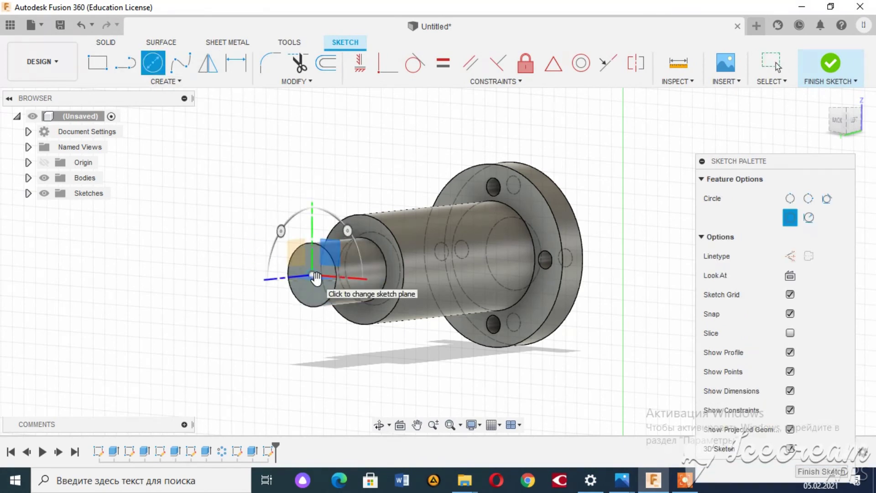
click(313, 276)
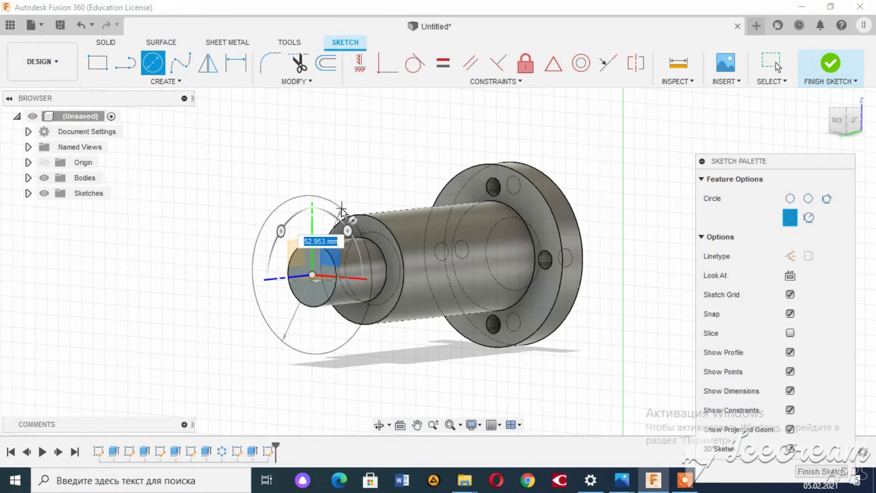
text(18)
key(Return)
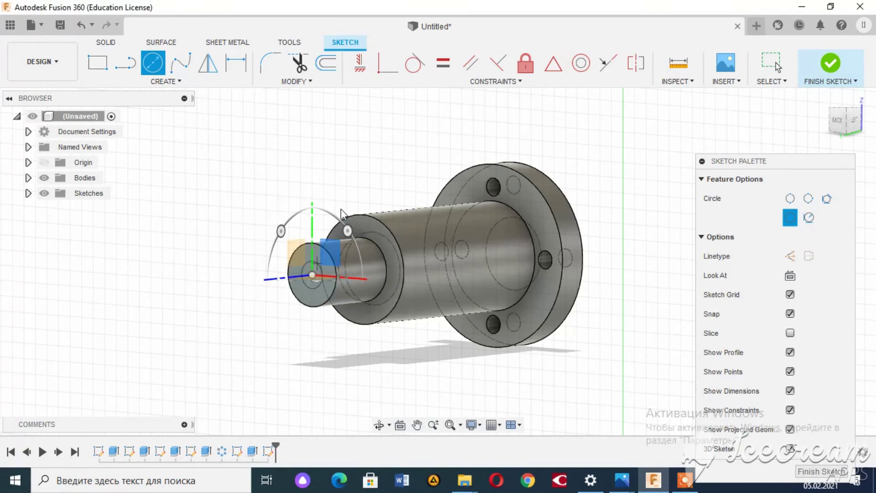
key(Escape)
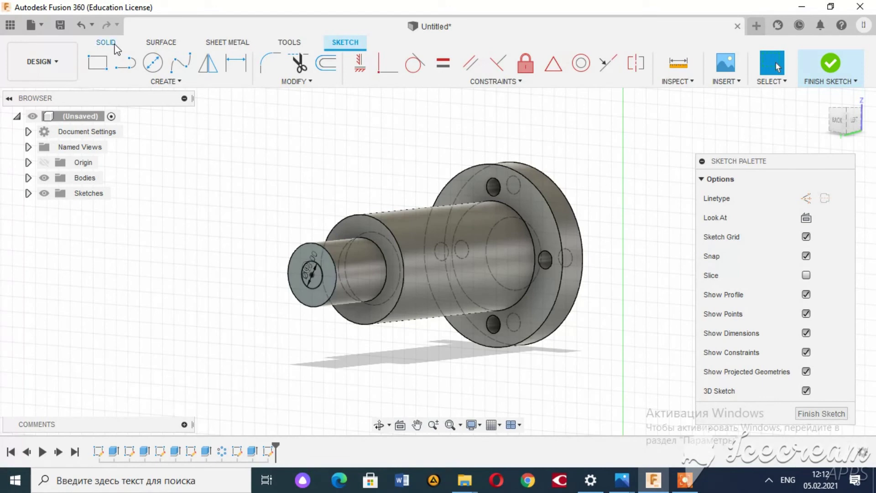
click(110, 43)
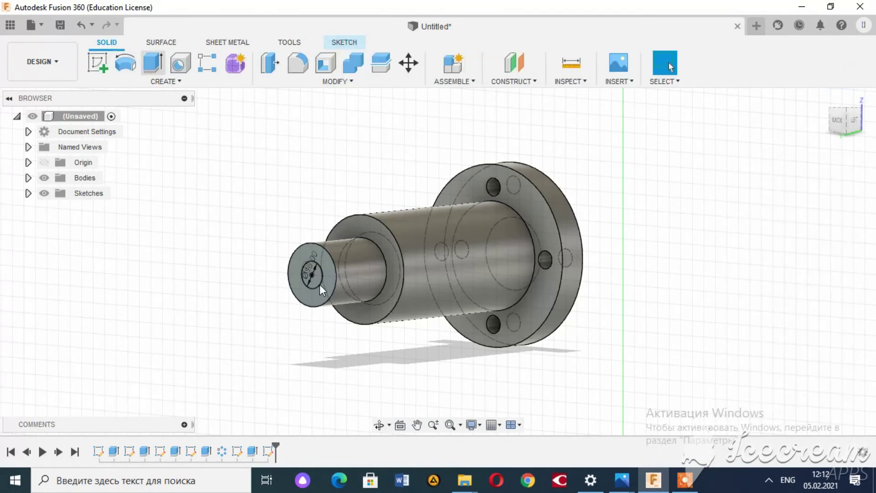
Cut-extrude the 18 mm circle into the shaft's small end to form the bore
key(e)
click(308, 276)
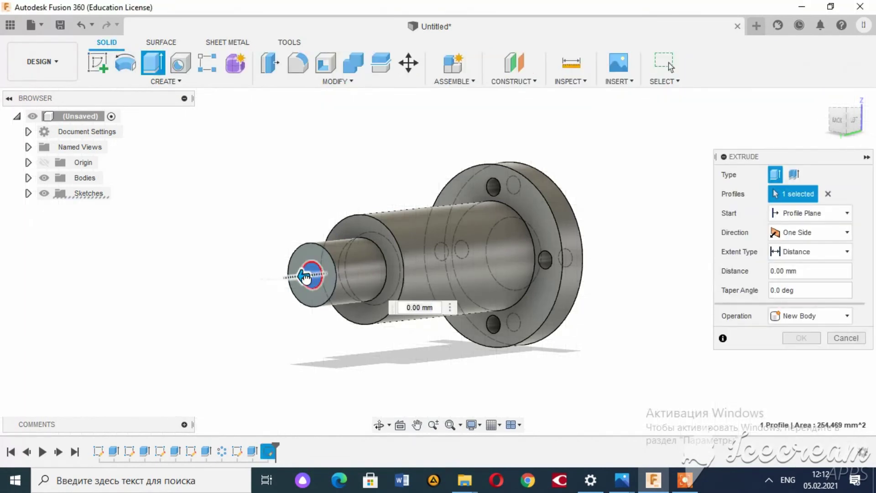
drag(305, 278, 374, 280)
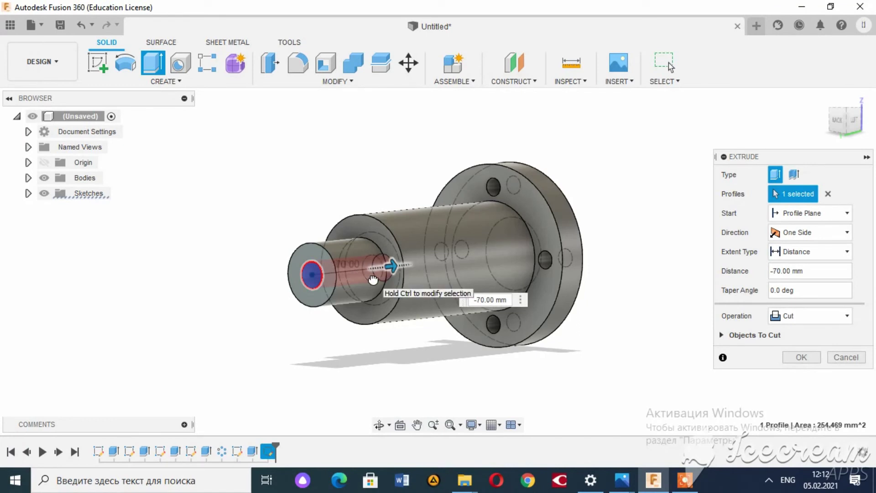
key(Return)
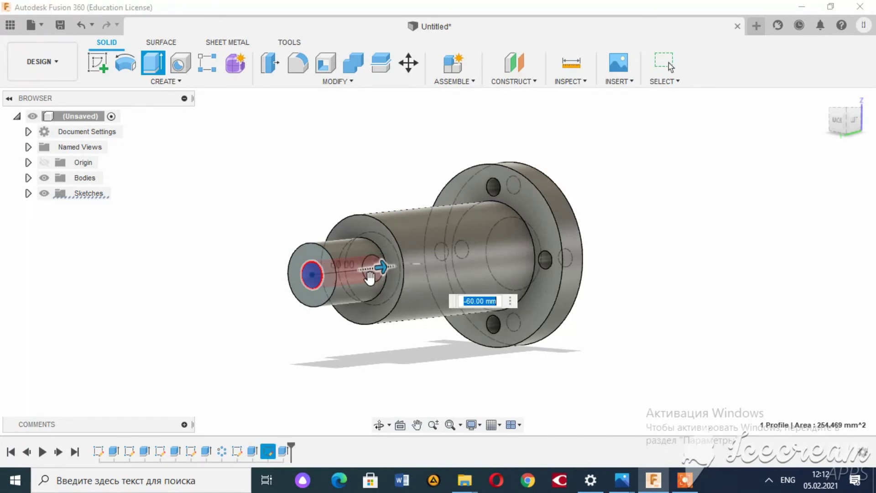
Orbit the model, then bring up the reference drawing and restore its Photos window to a smaller size
mouse_move(370, 279)
shift+middle_down()
mouse_move(256, 274)
mouse_move(434, 260)
shift+middle_up()
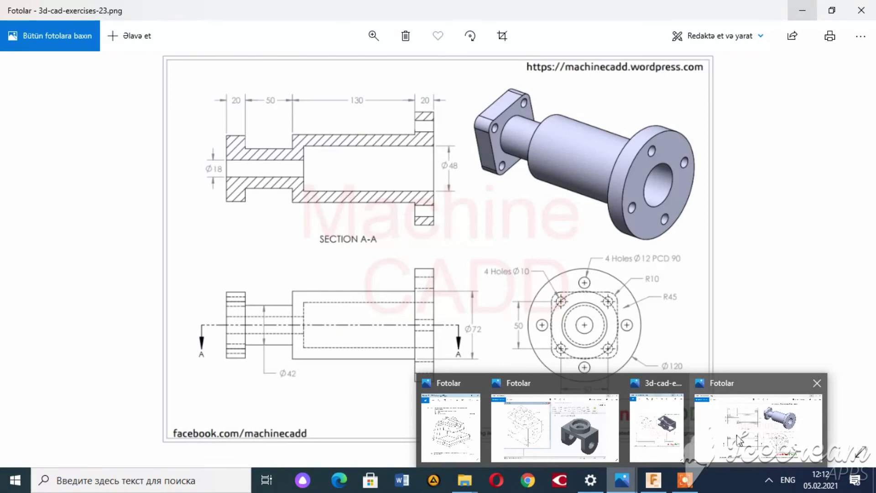
click(740, 441)
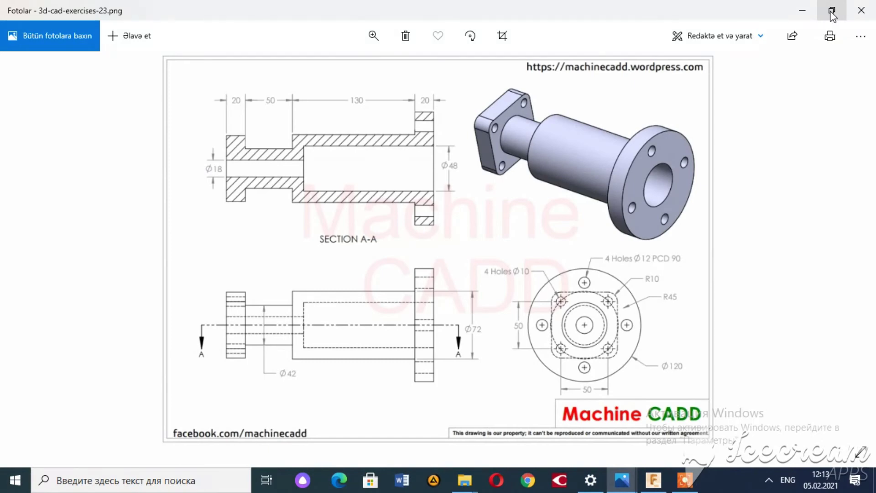
click(832, 11)
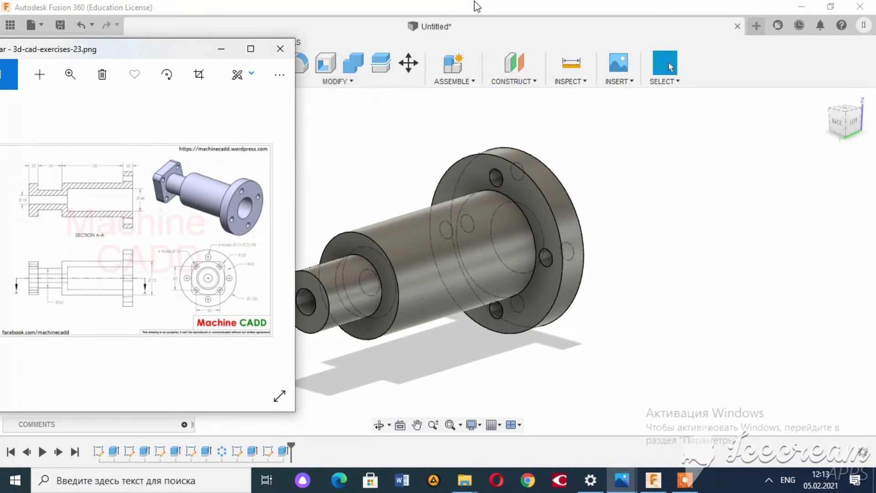
Orbit to the shaft's small end and start a rectangle sketch there
click(475, 12)
shift+middle_drag(438, 260, 525, 263)
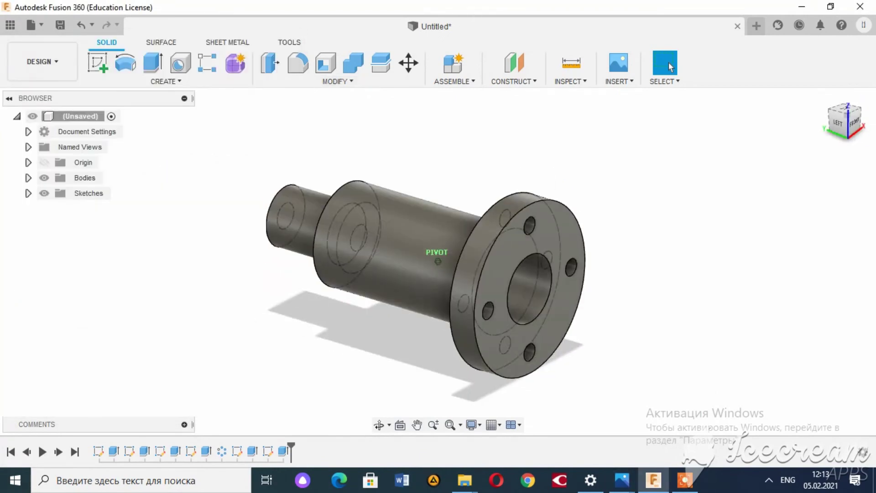
click(107, 66)
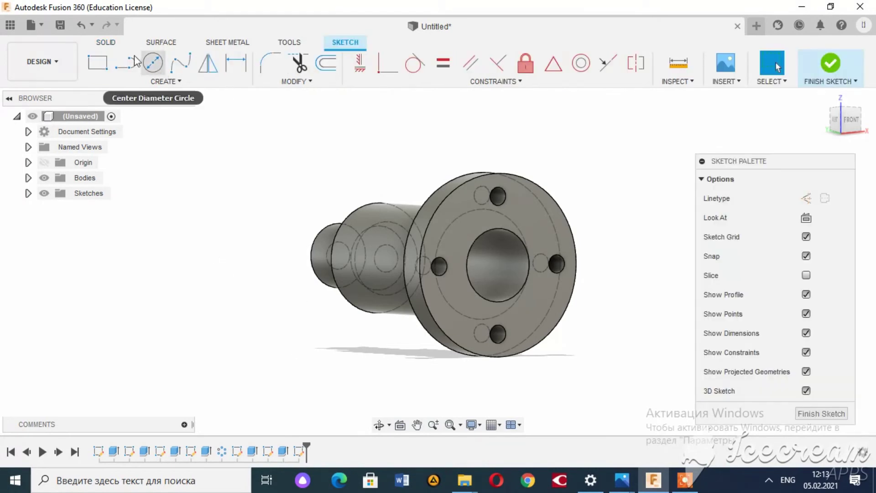
click(97, 63)
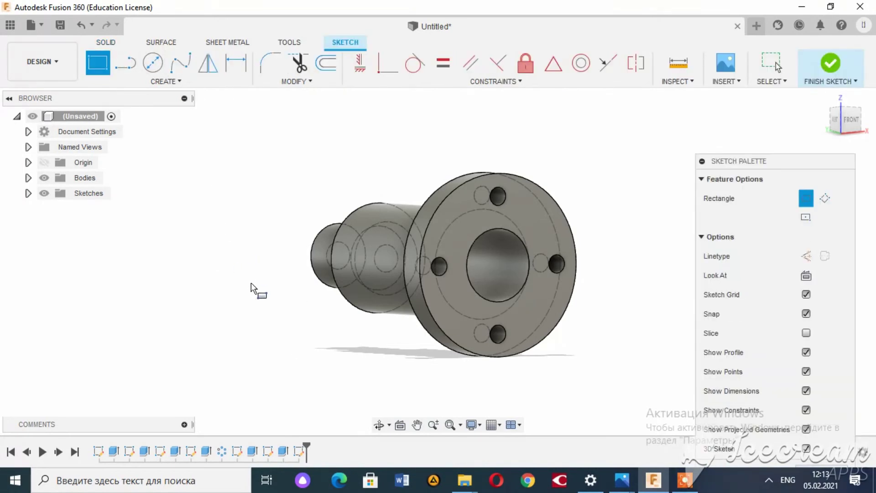
click(211, 288)
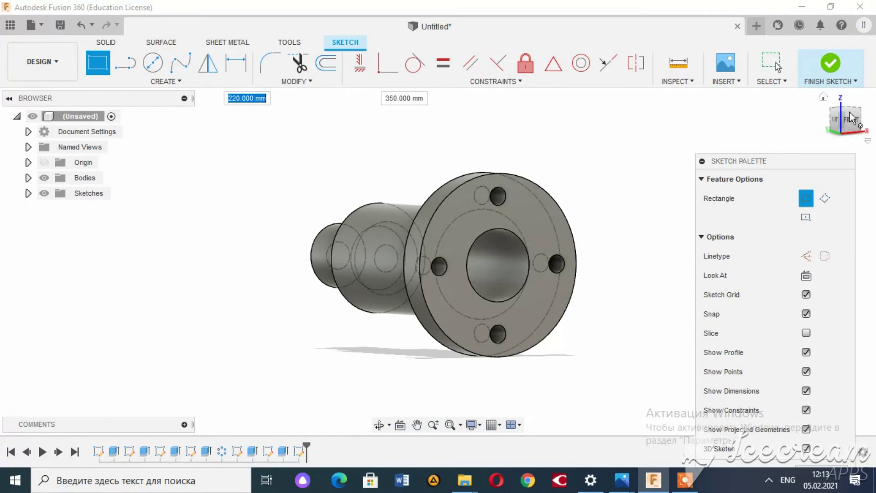
shift+middle_drag(852, 119, 776, 137)
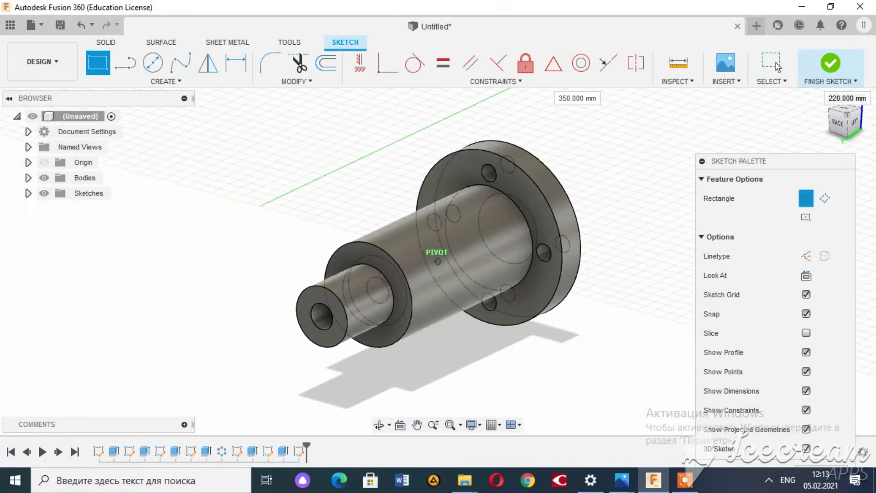
mouse_move(438, 261)
shift+middle_down()
mouse_move(502, 255)
mouse_move(722, 150)
shift+middle_up()
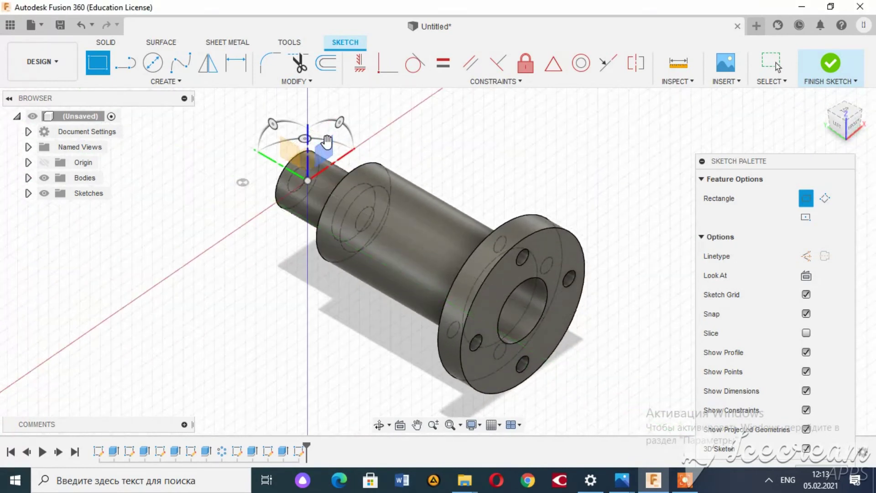
Draw a 50 × 50 mm square with its corner anchored on the vertical axis
click(309, 144)
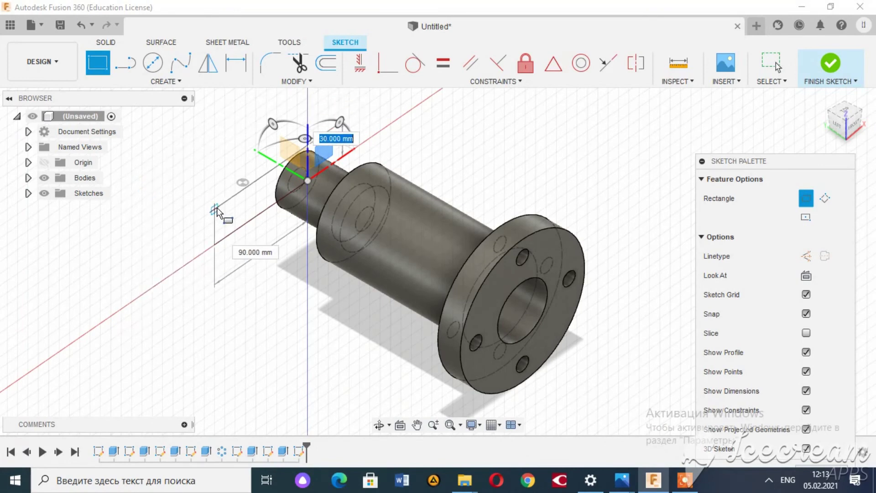
text(50)
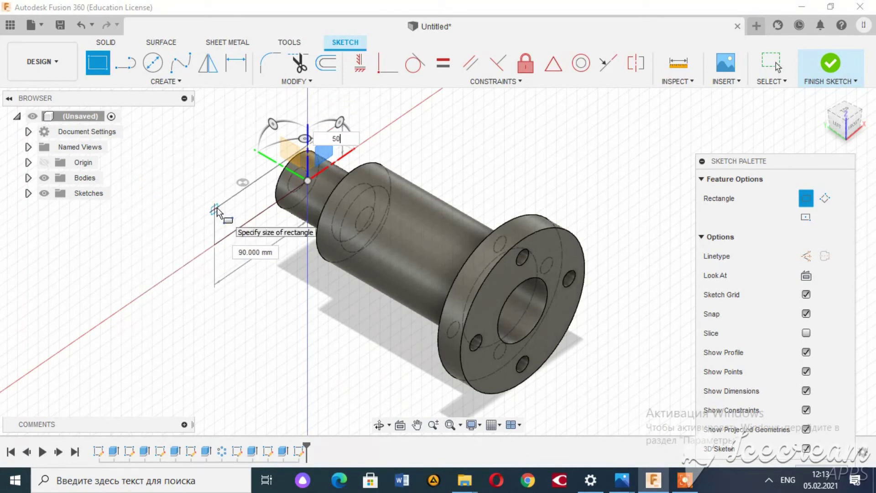
key(Tab)
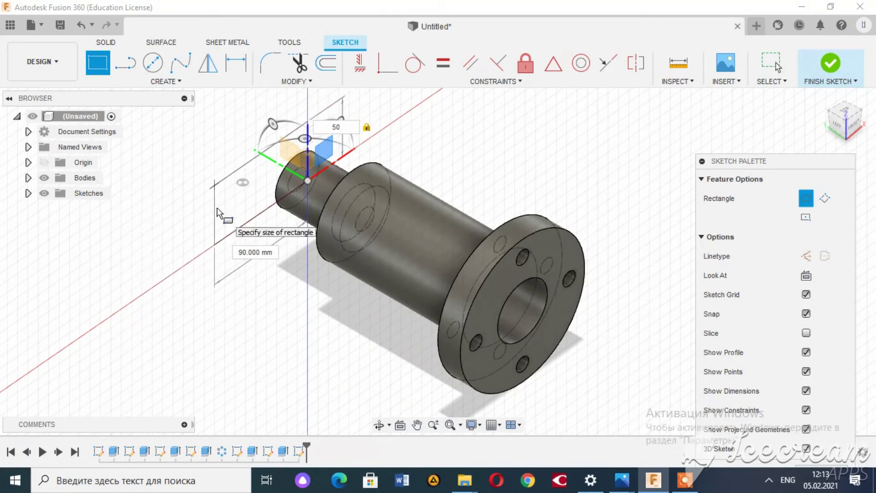
key(Tab)
text(5)
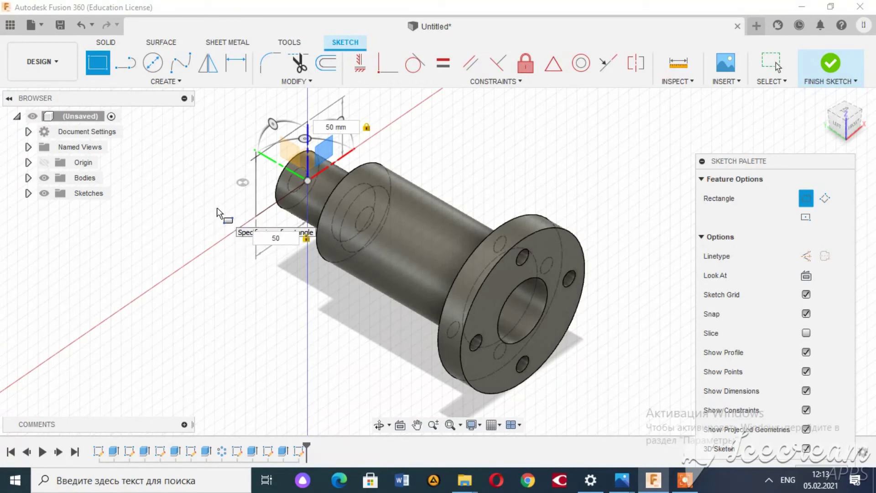
key(Return)
key(Escape)
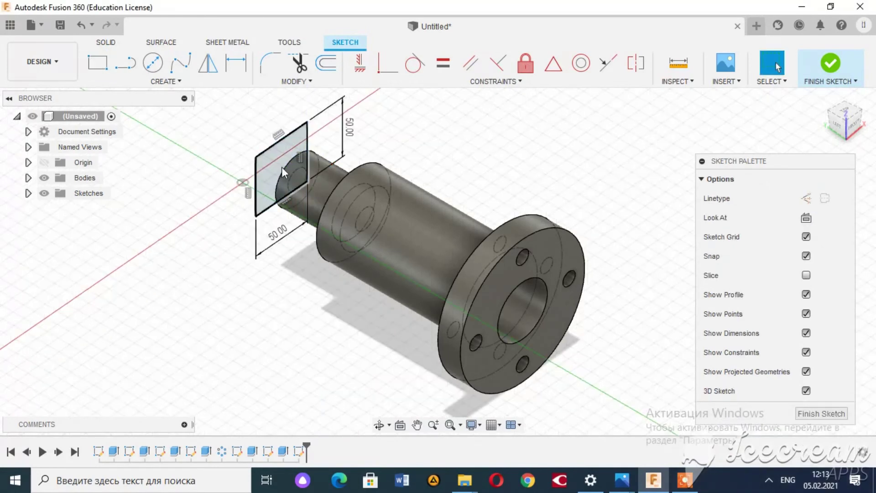
Move the square sketch 50 mm along Y, away from the shaft
click(108, 44)
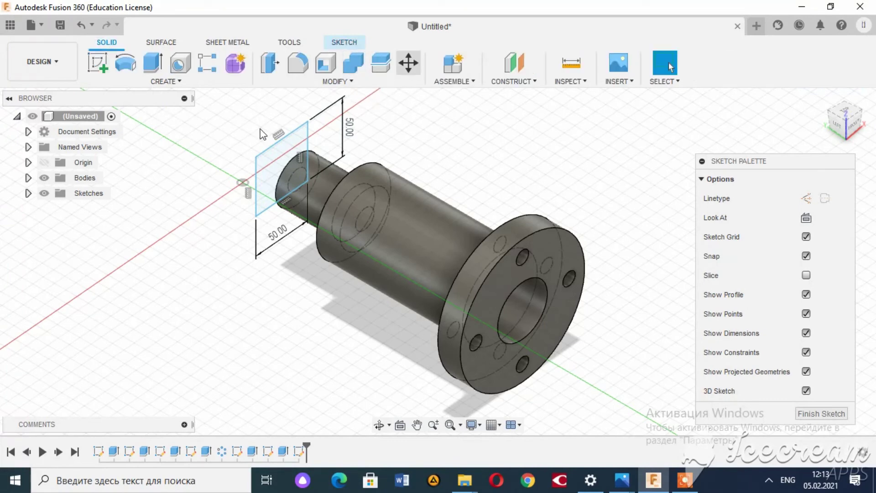
key(m)
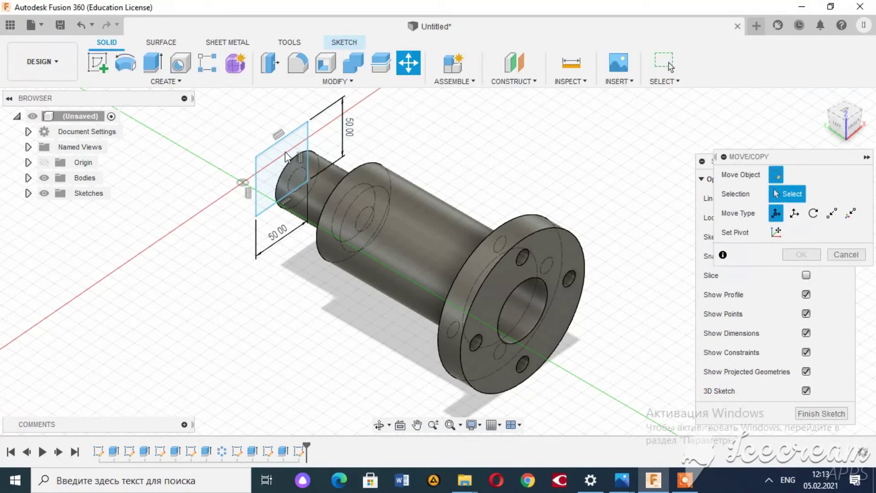
click(262, 160)
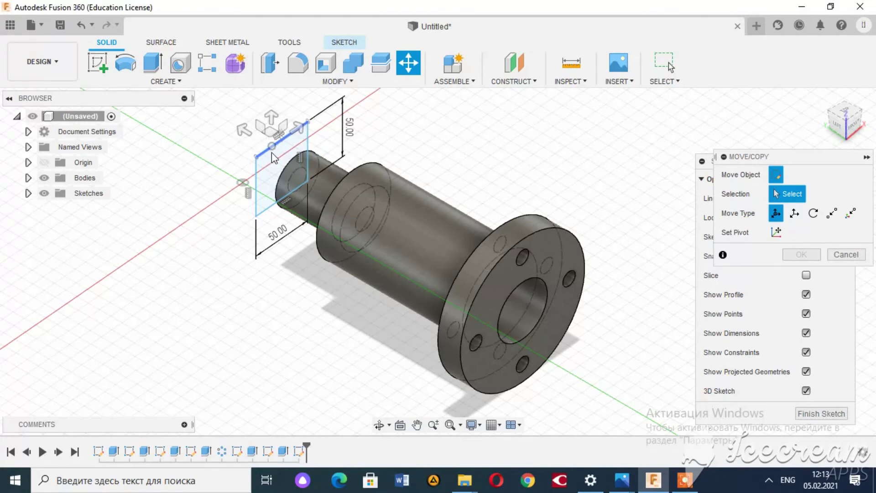
click(258, 161)
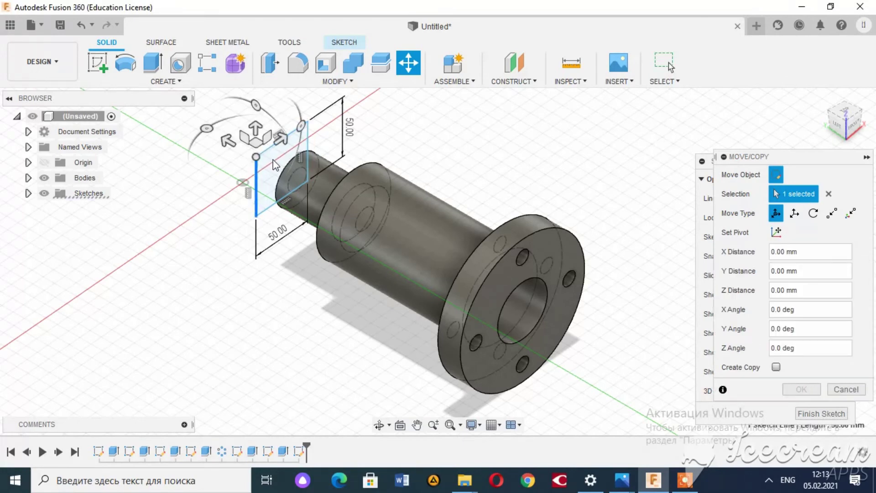
drag(233, 144, 178, 66)
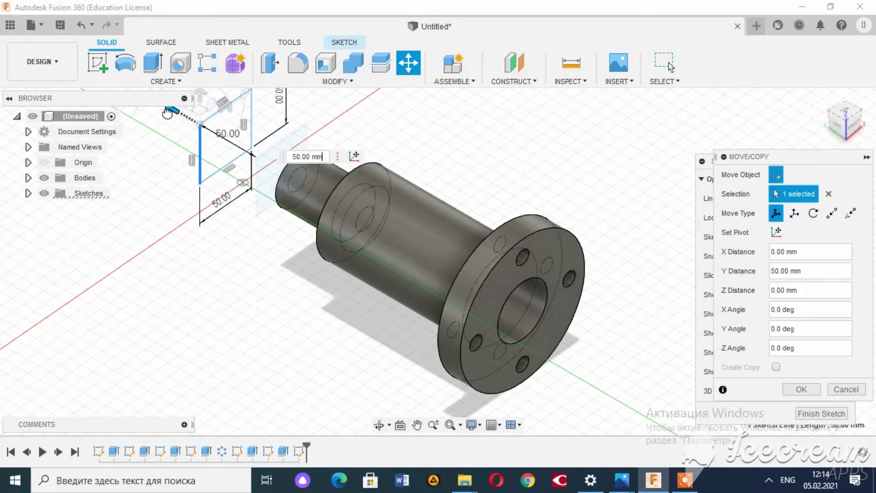
click(155, 43)
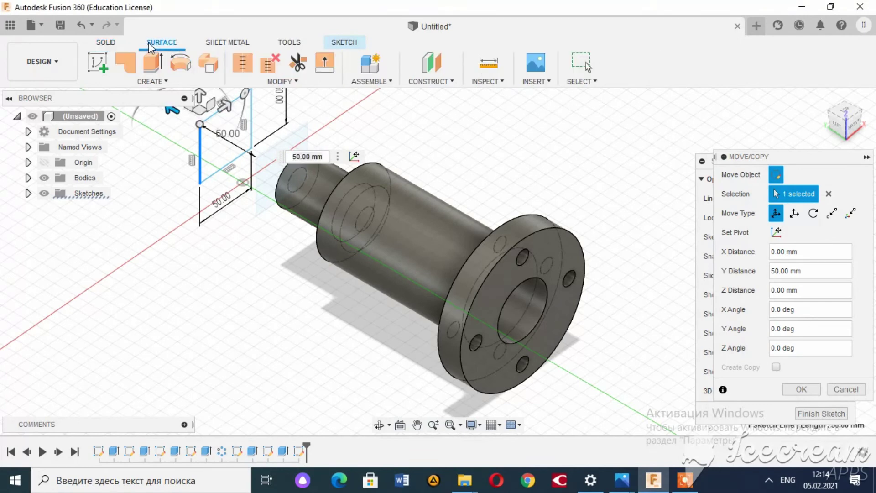
key(Return)
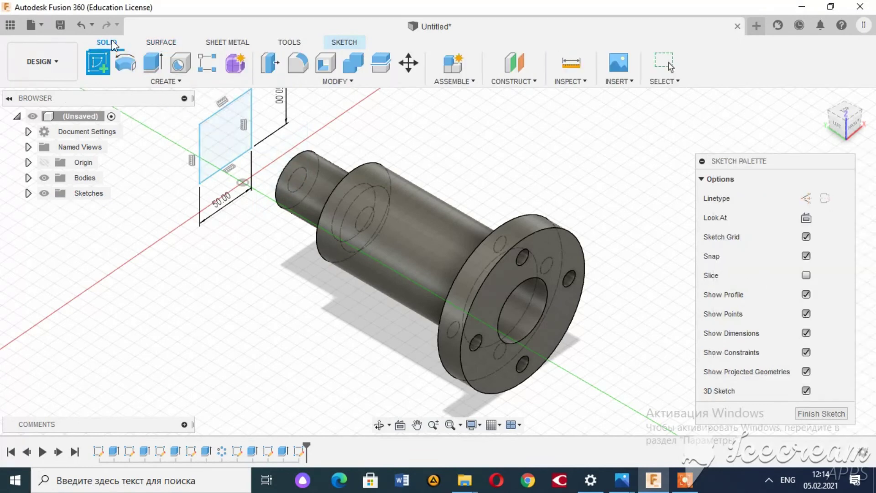
Orbit around the square sketch, trying and cancelling extrusions of its profile
click(100, 58)
click(148, 65)
click(96, 64)
mouse_move(437, 253)
shift+middle_down()
mouse_move(419, 237)
mouse_move(402, 256)
mouse_move(437, 253)
mouse_move(412, 115)
shift+middle_up()
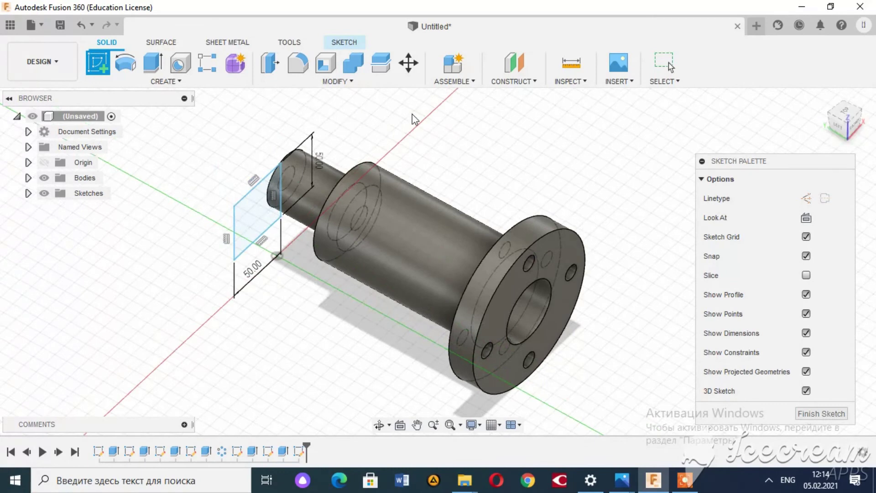
click(153, 63)
key(Escape)
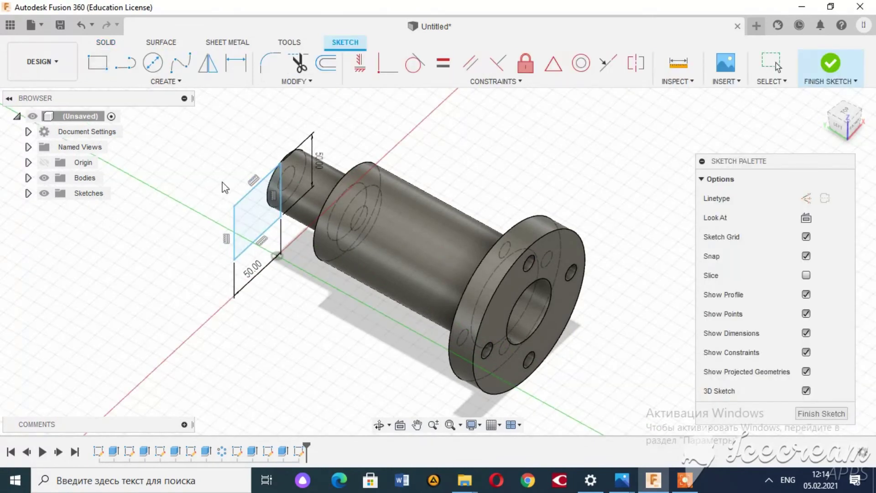
Bring the 3d-cad-exercises-23.png reference drawing to the front from the taskbar
click(153, 62)
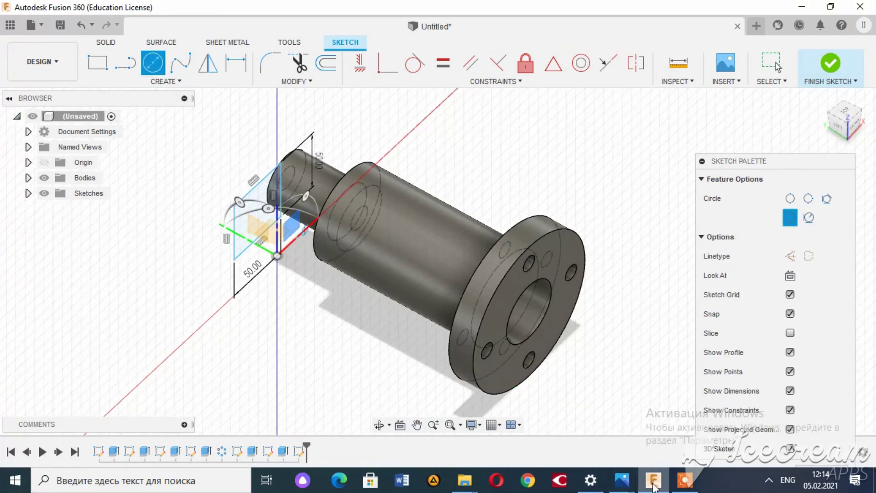
mouse_move(622, 480)
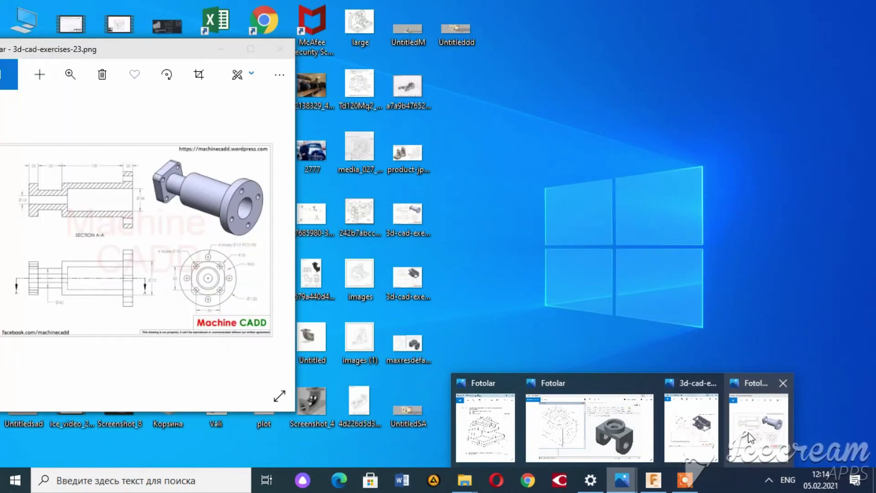
click(751, 439)
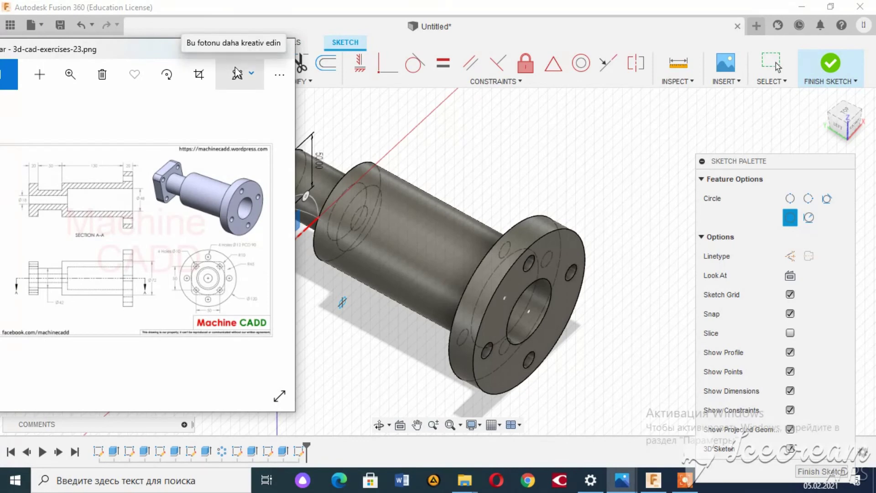
Back in Fusion 360, try a centre-diameter circle near the origin with diameter 5
click(243, 49)
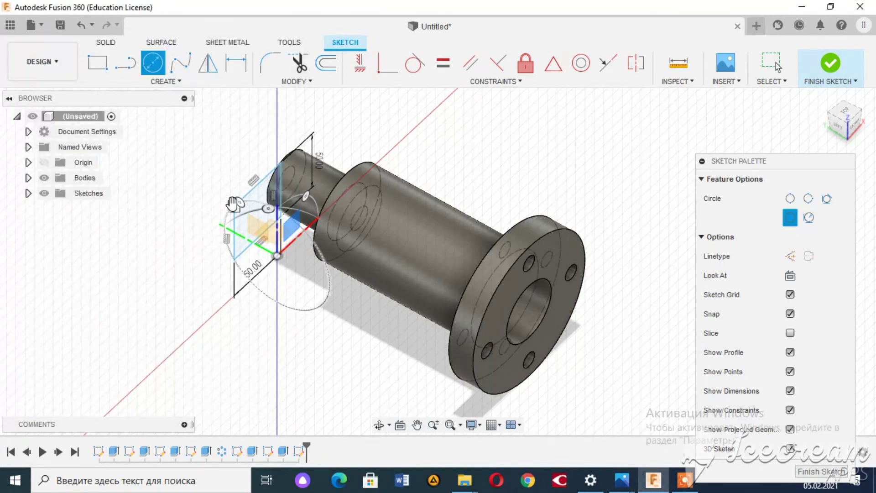
click(280, 164)
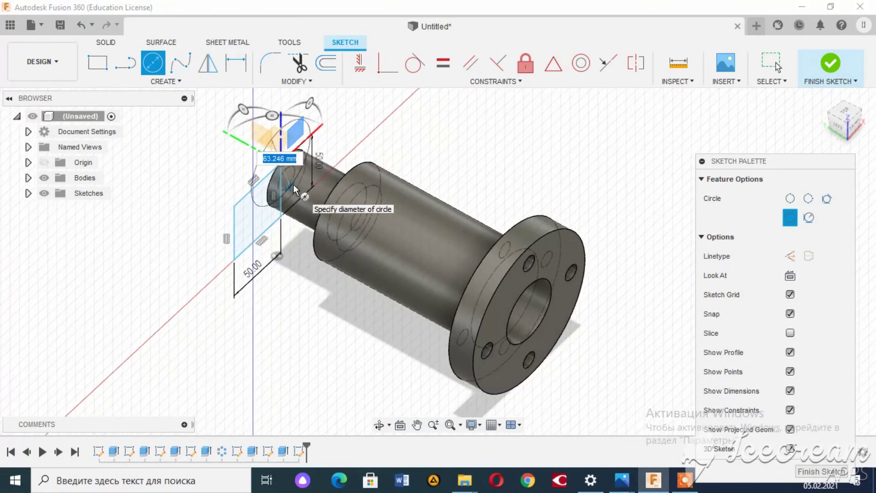
key(Escape)
key(Escape)
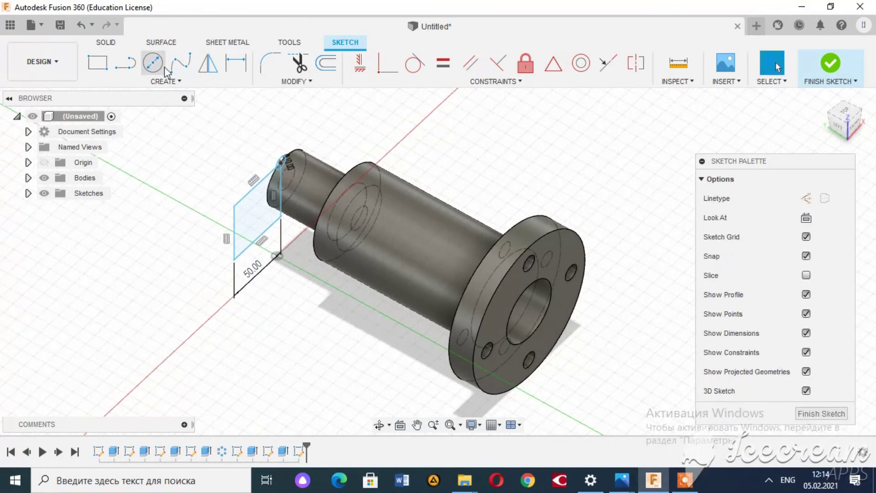
click(152, 63)
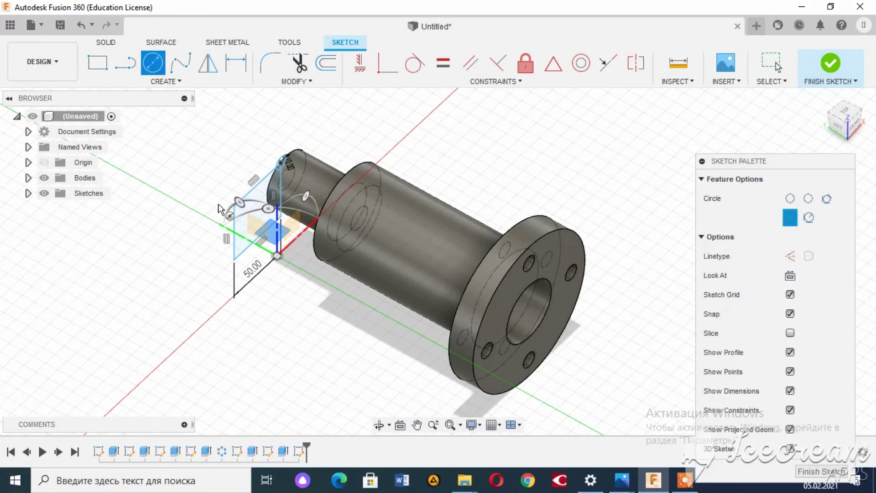
click(233, 260)
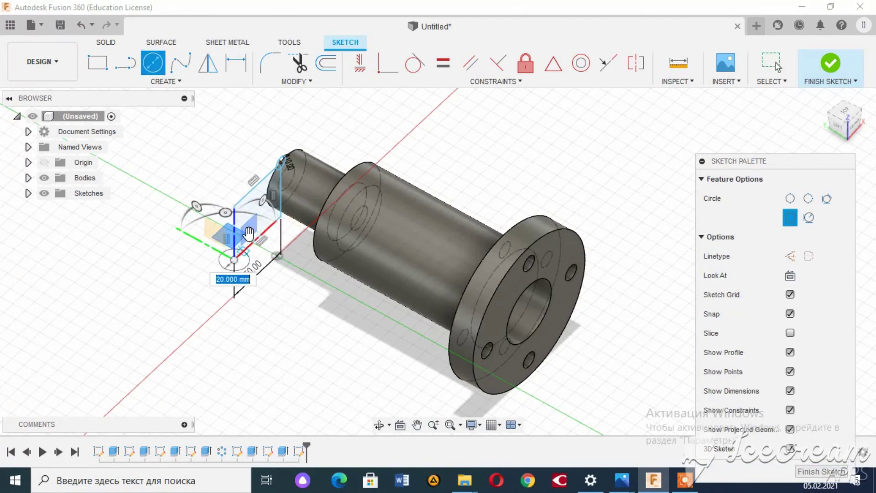
text(5)
key(Return)
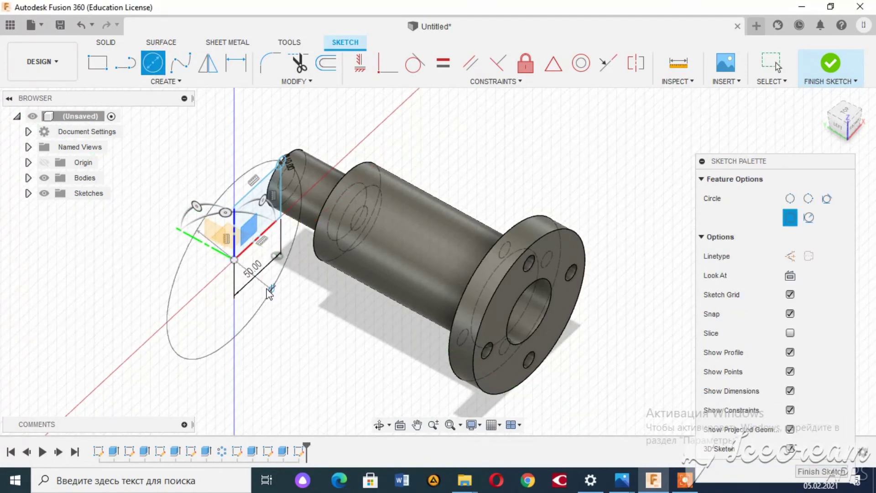
key(Escape)
mouse_move(847, 119)
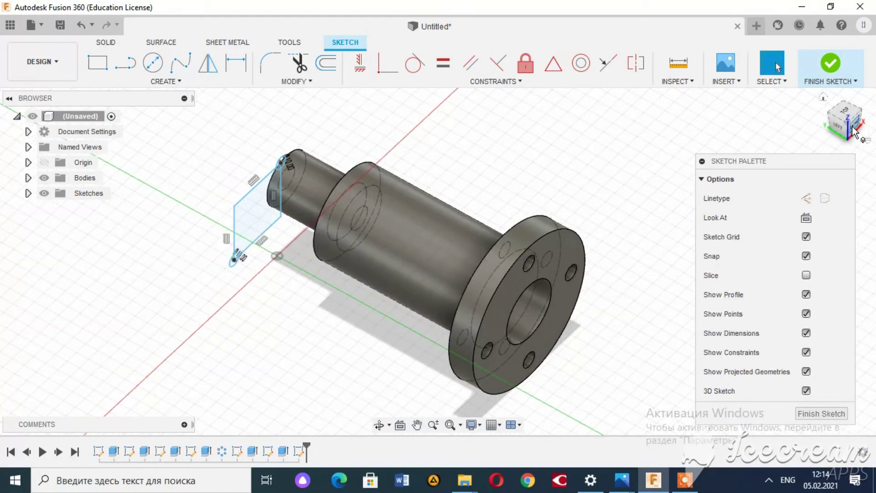
Reorient the view to the square sketch and draw a 10 mm circle on its corner
drag(853, 132, 837, 137)
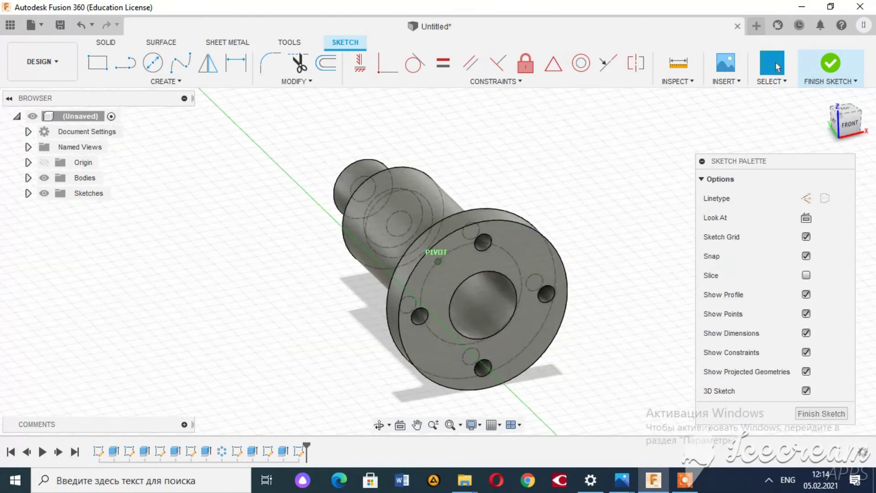
click(417, 425)
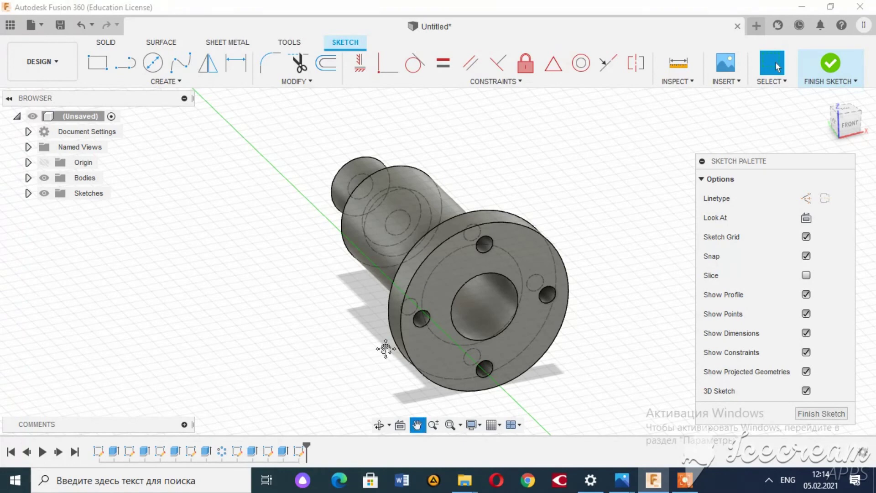
drag(386, 349, 581, 464)
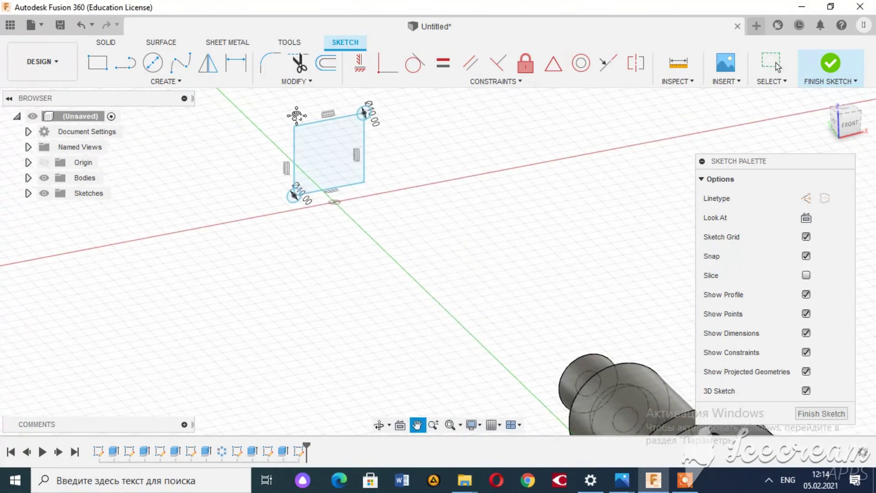
click(153, 63)
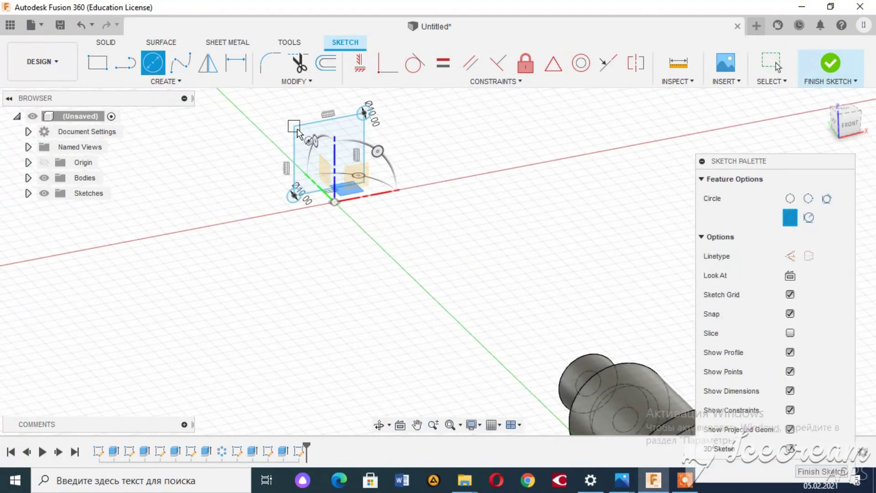
click(295, 128)
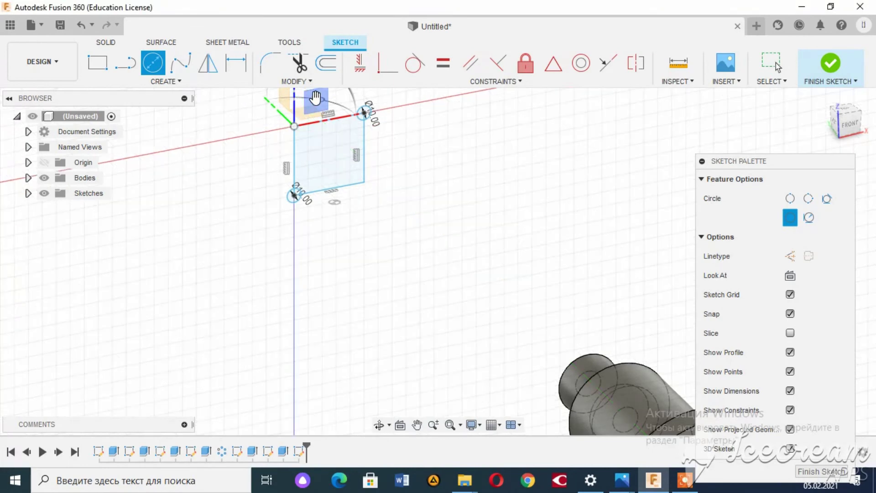
text(10)
key(Tab)
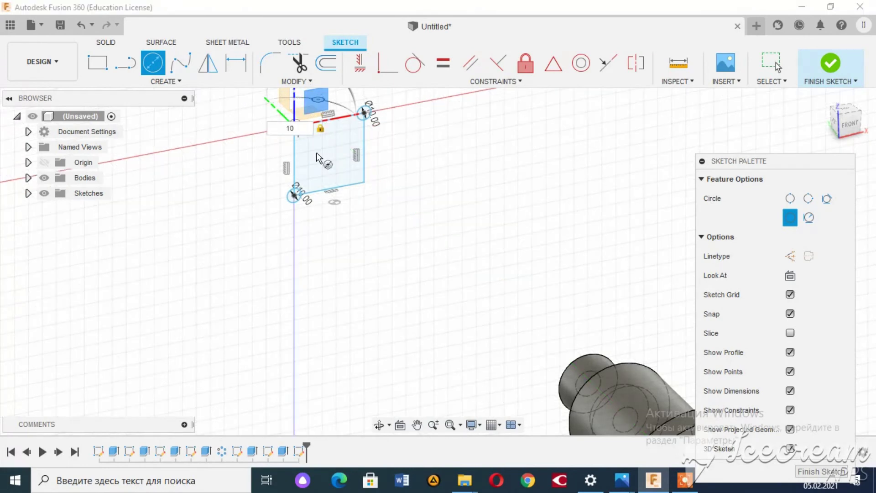
key(Escape)
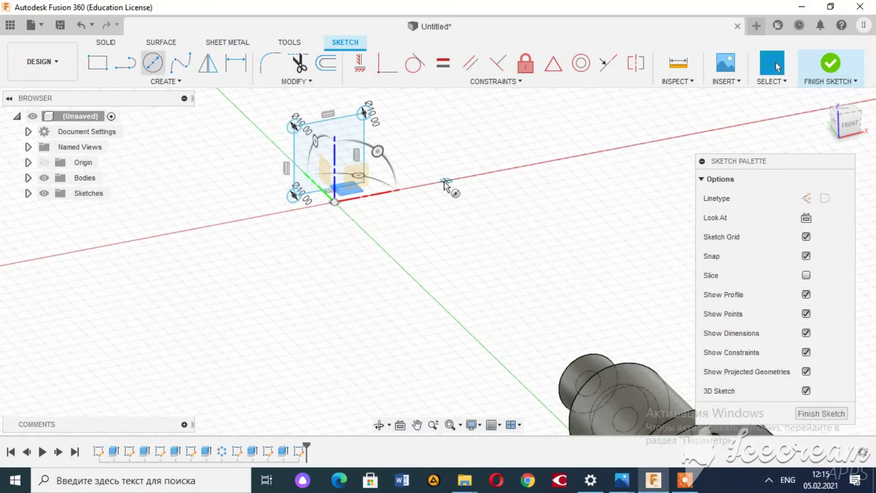
Restart the circle tool and centre a new circle on the square's top-left corner
key(c)
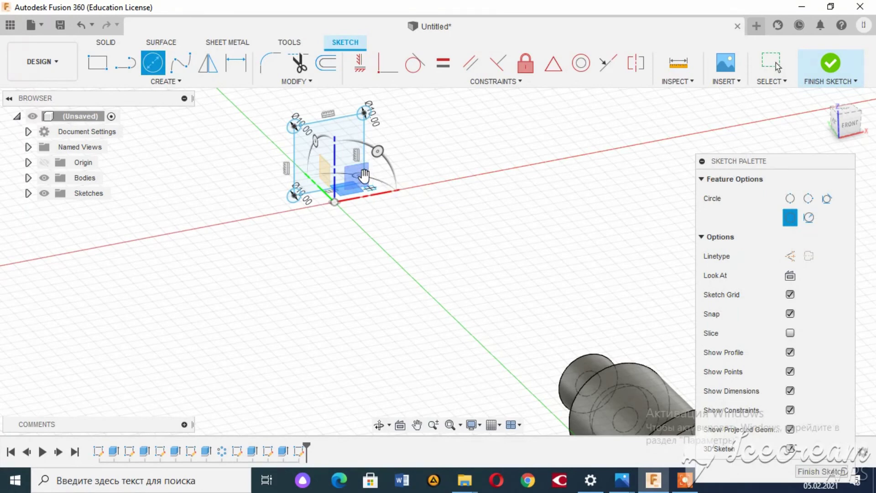
click(363, 175)
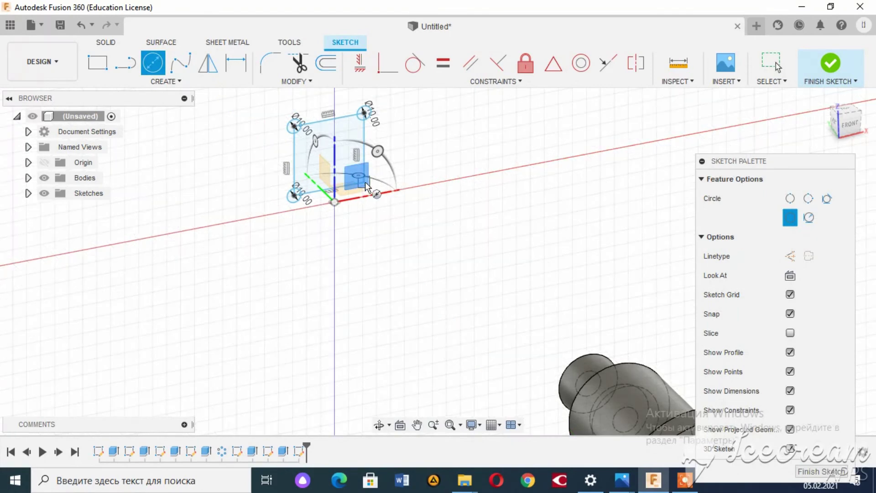
click(365, 185)
text(1)
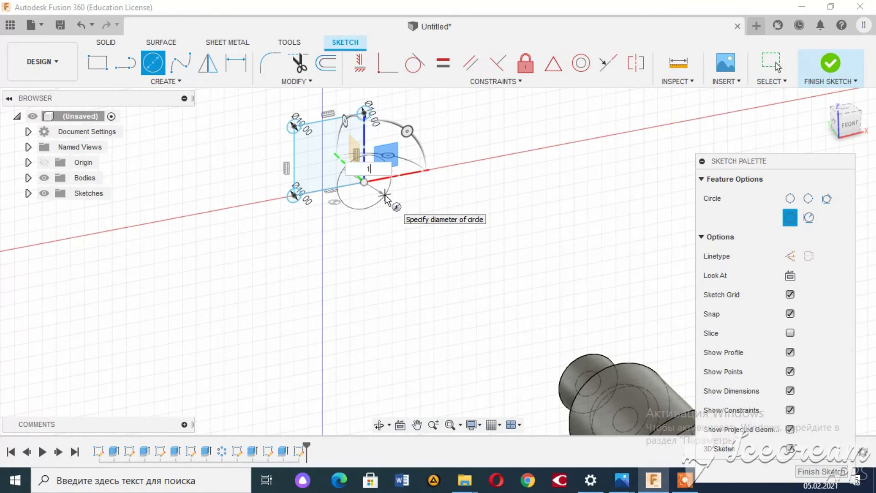
key(Escape)
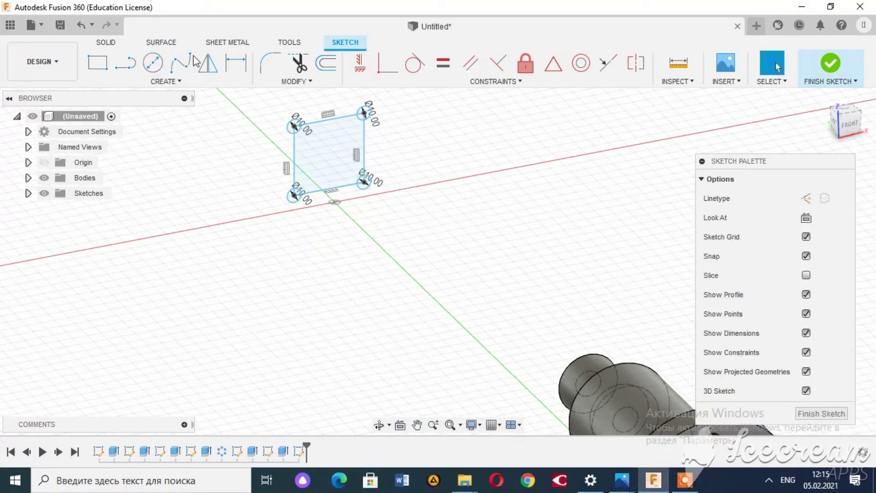
click(153, 63)
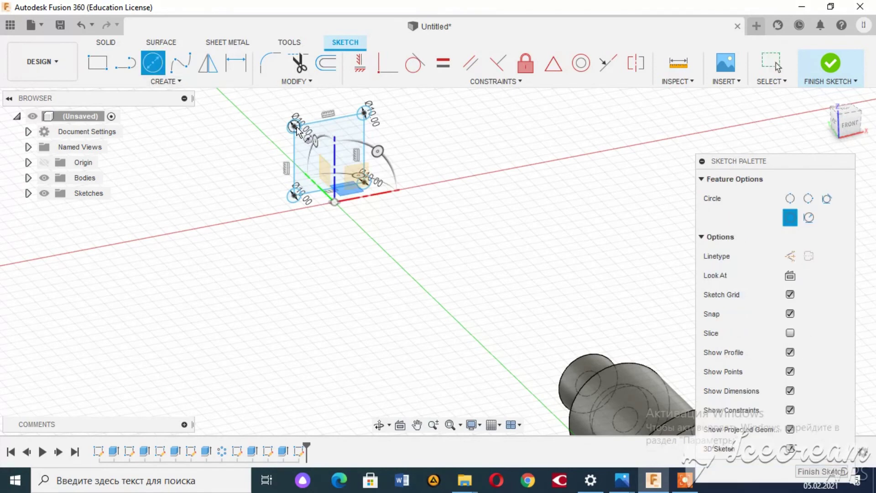
click(294, 127)
text(20)
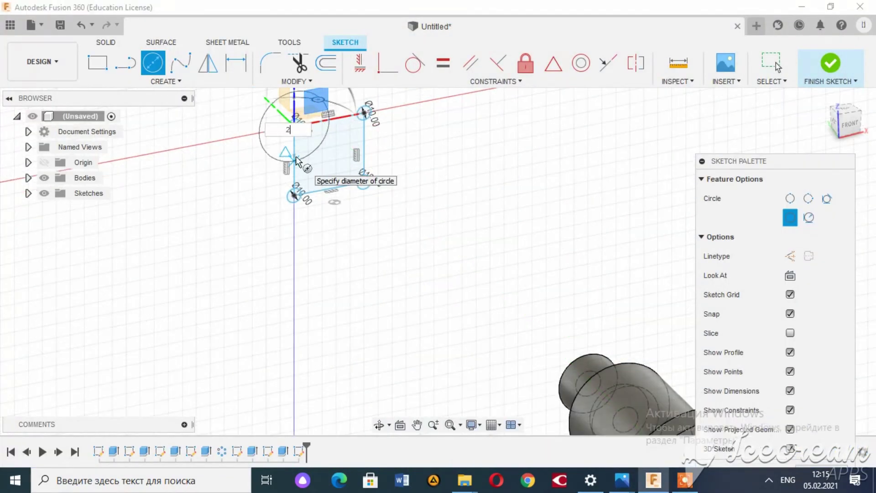
Confirm the Ø20 circle at the top-left corner and add a Ø10 circle at another corner
key(Return)
key(Escape)
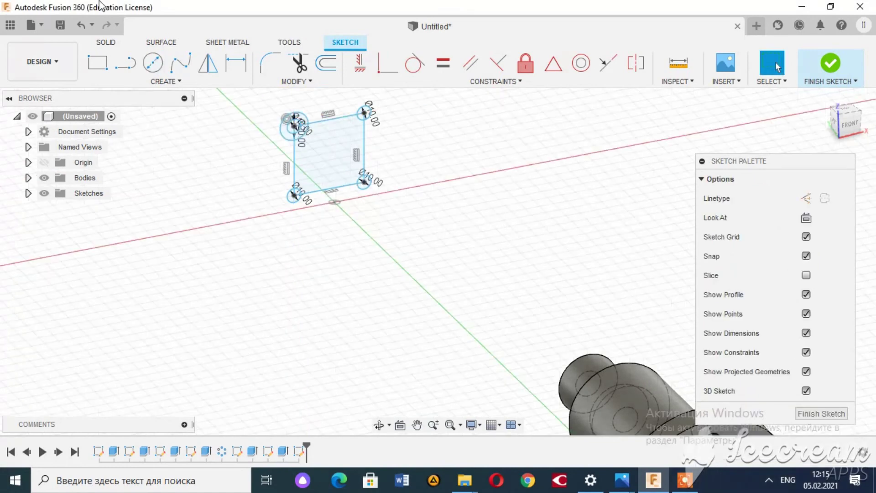
key(c)
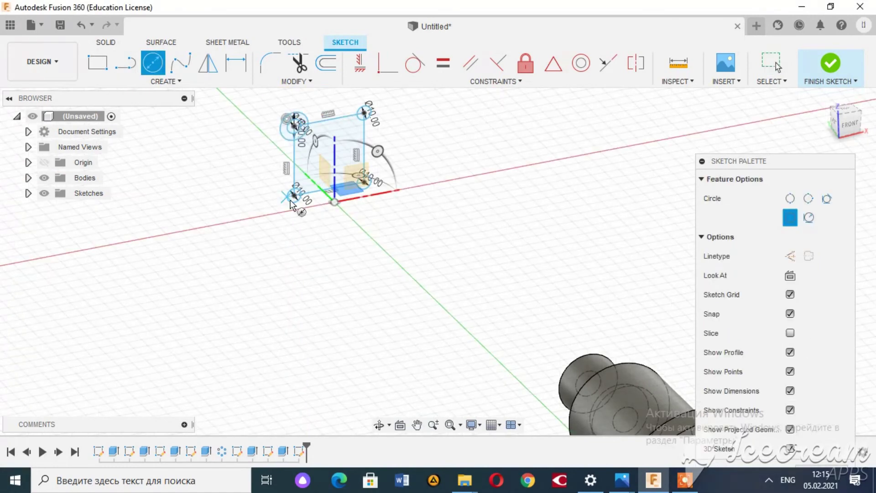
click(294, 197)
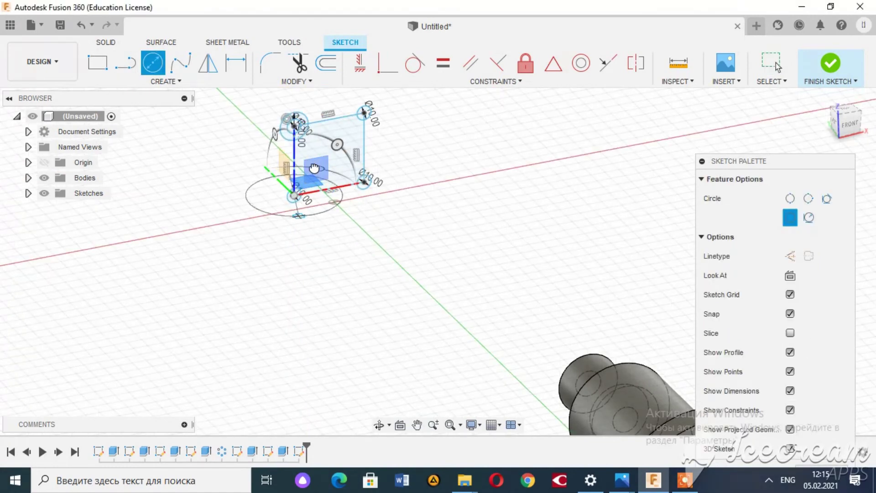
text(10)
key(Return)
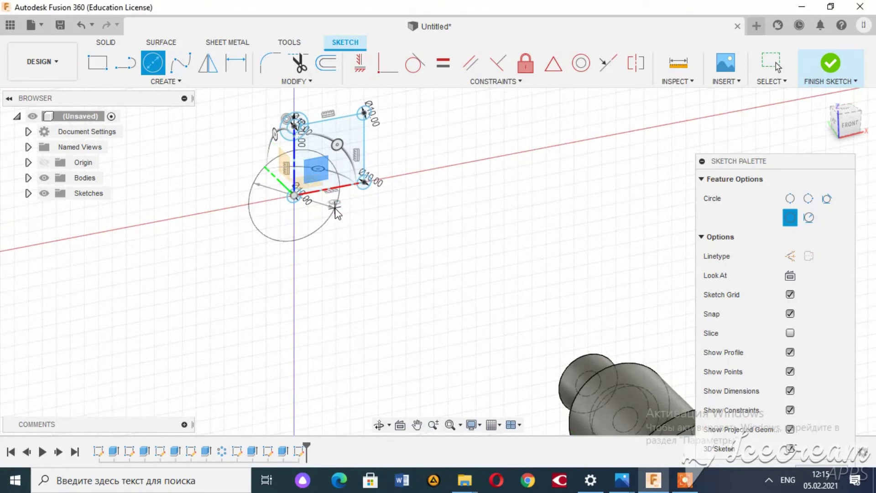
key(Escape)
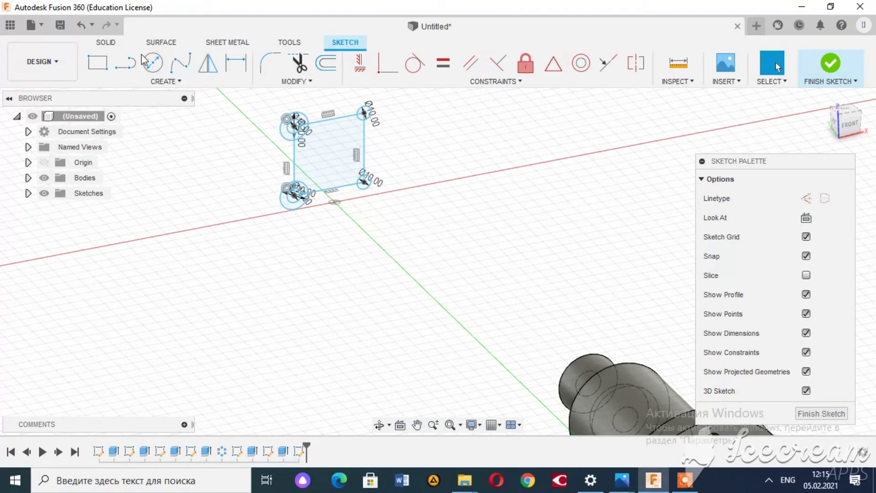
Add circles centred on the square's bottom-right and top-right corners
click(154, 65)
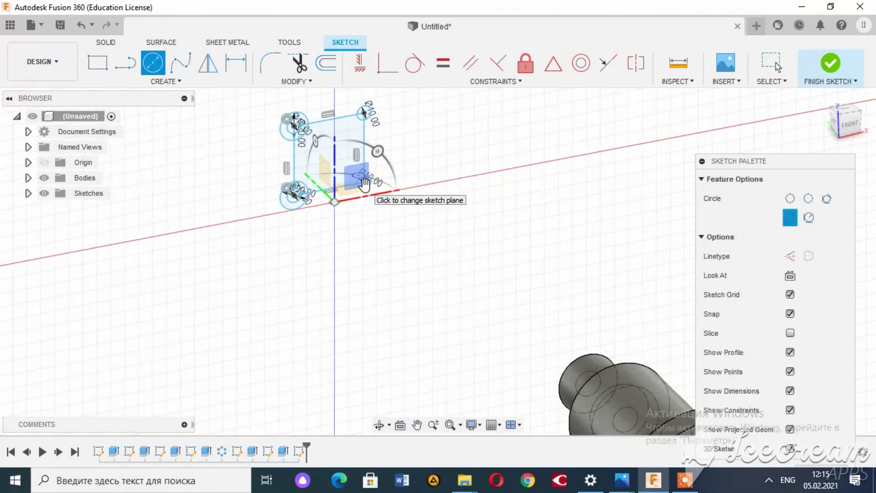
click(367, 190)
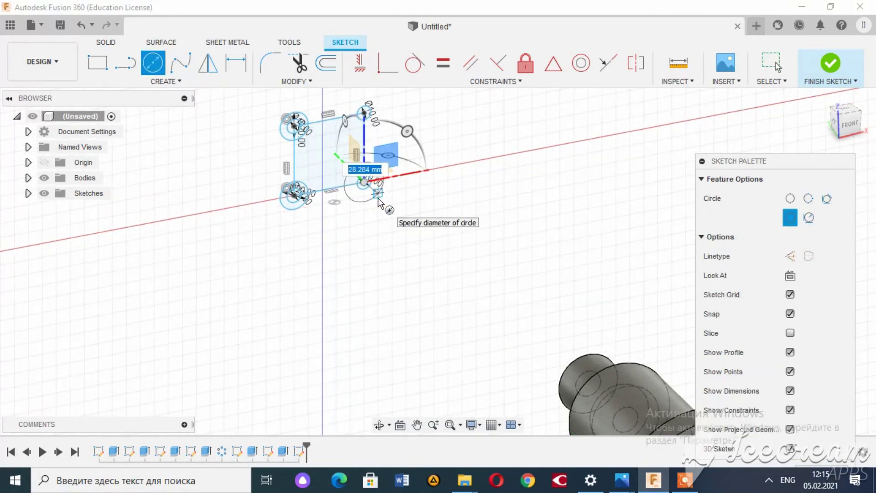
key(Escape)
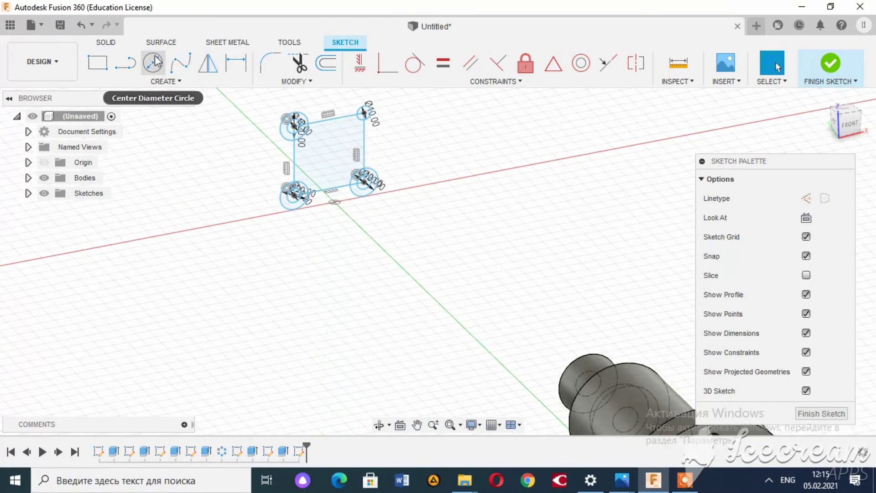
click(154, 63)
click(364, 114)
text(20)
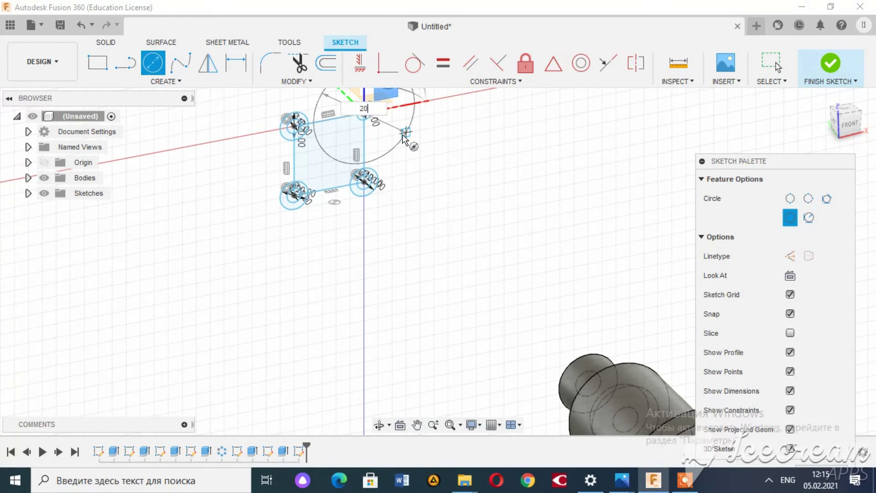
key(Escape)
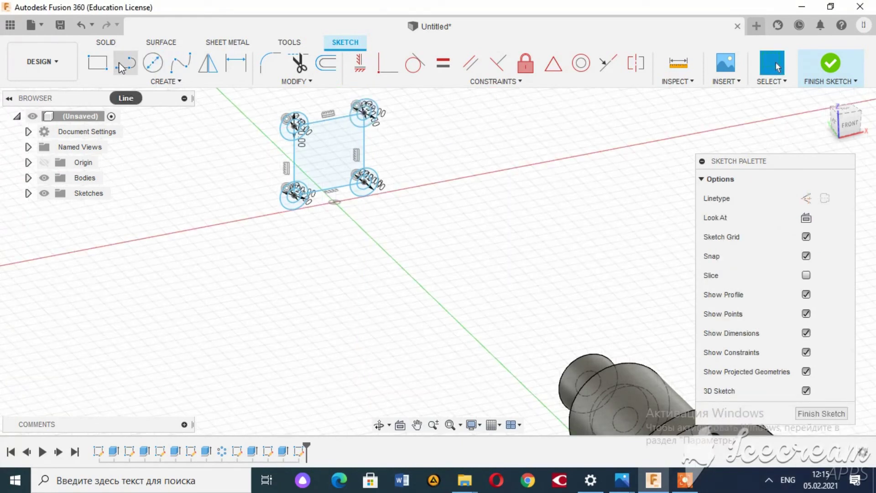
click(126, 63)
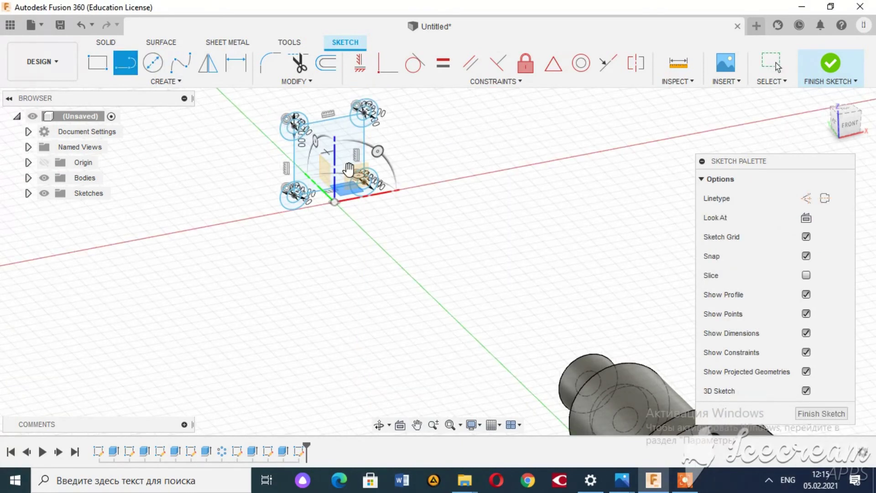
drag(296, 130, 294, 114)
click(288, 118)
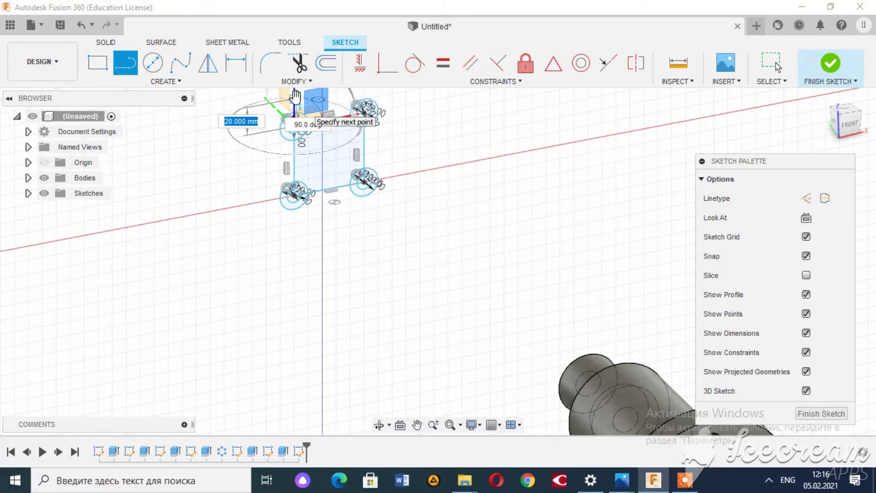
key(Tab)
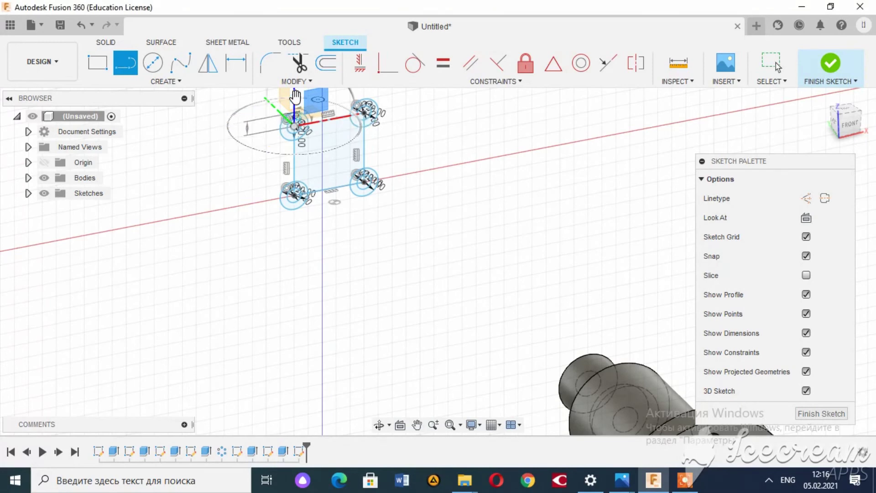
key(Escape)
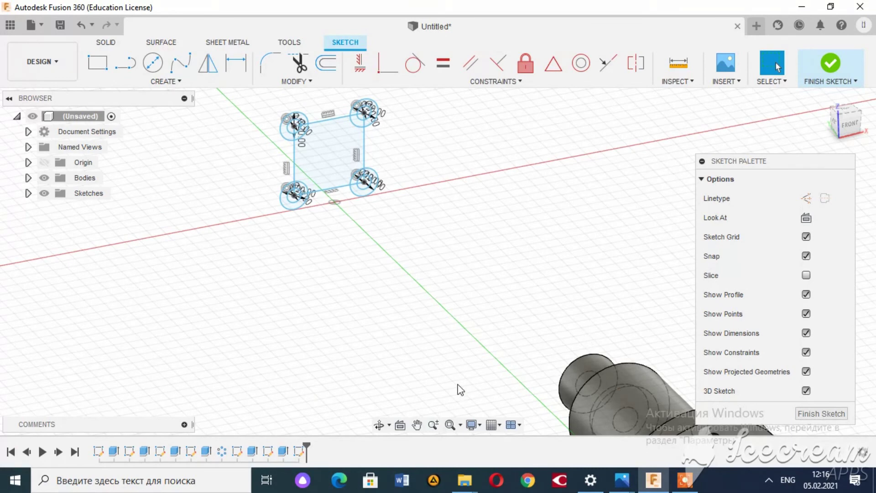
Zoom in on a corner's concentric circles and delete the stray vertical line and Ø10.00 diameter line
click(433, 424)
drag(411, 157, 400, 227)
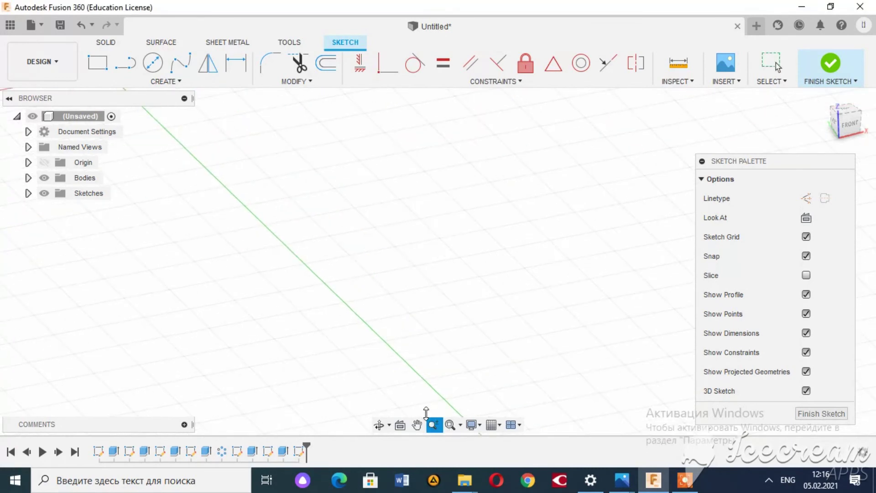
drag(425, 413, 583, 393)
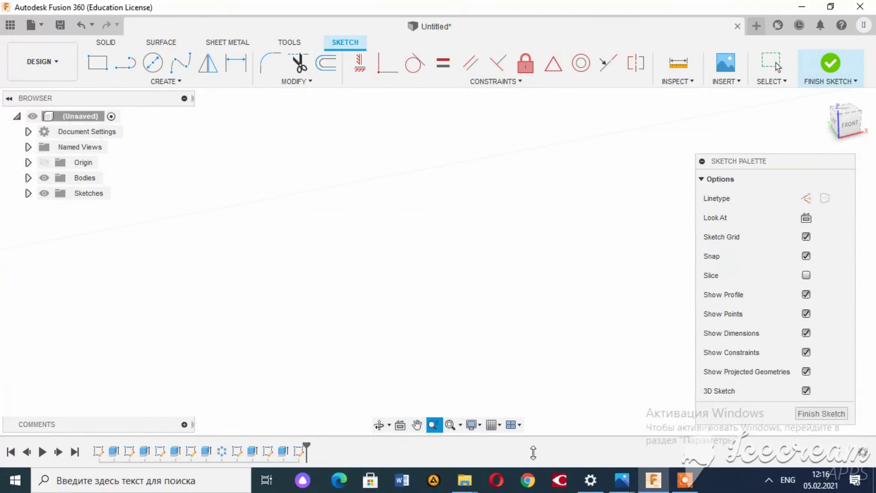
click(417, 424)
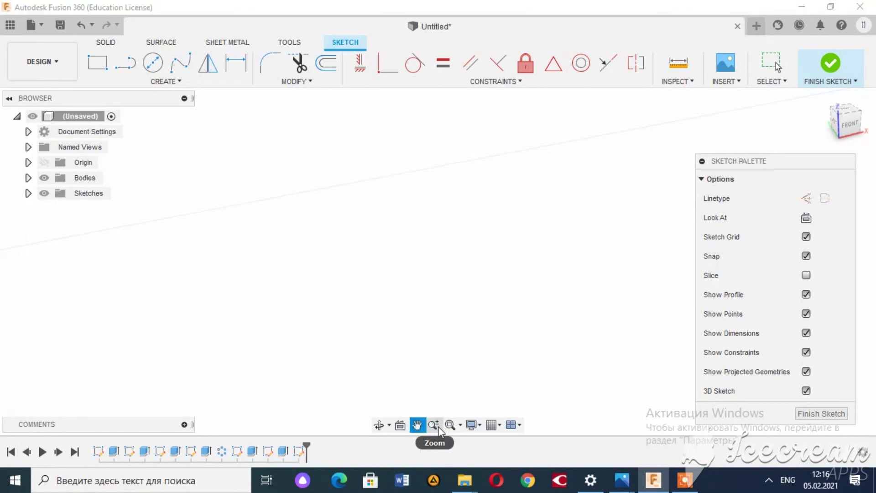
click(434, 425)
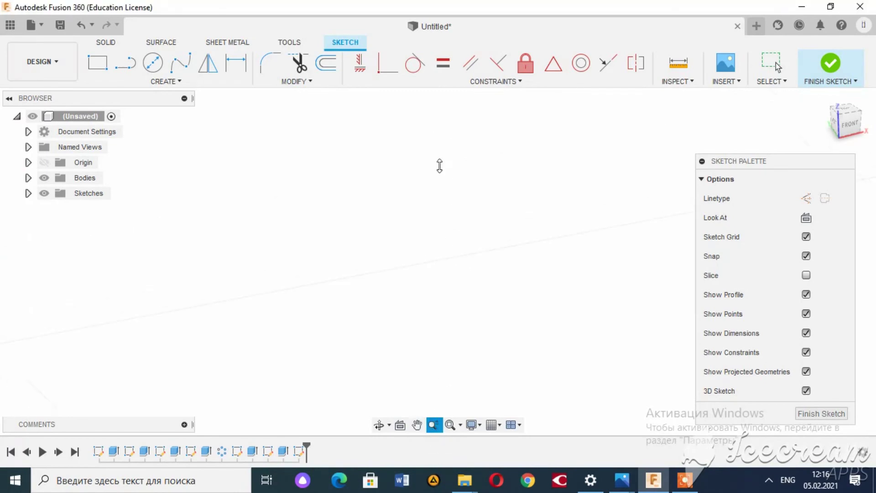
drag(440, 166, 364, 324)
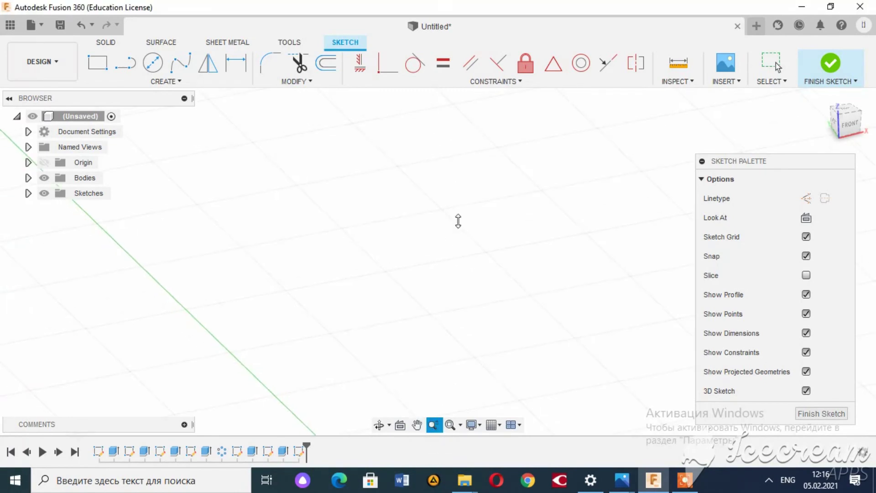
click(417, 425)
drag(334, 219, 386, 333)
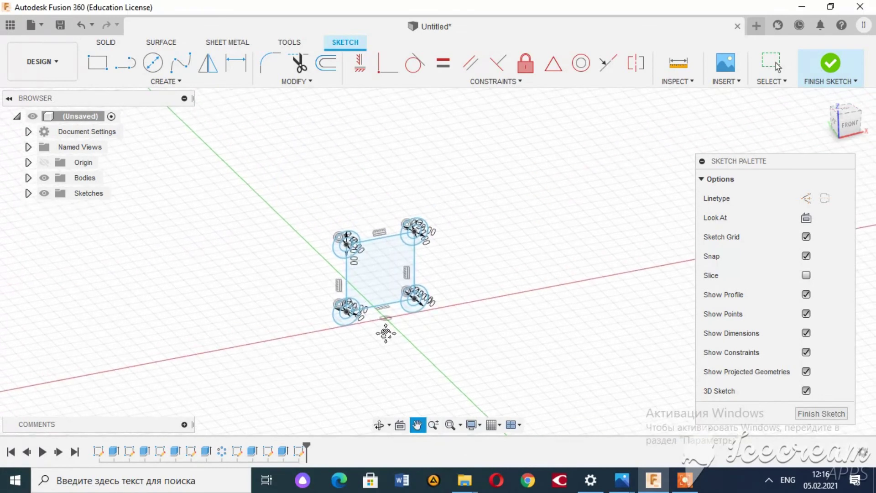
click(434, 425)
drag(372, 218, 353, 300)
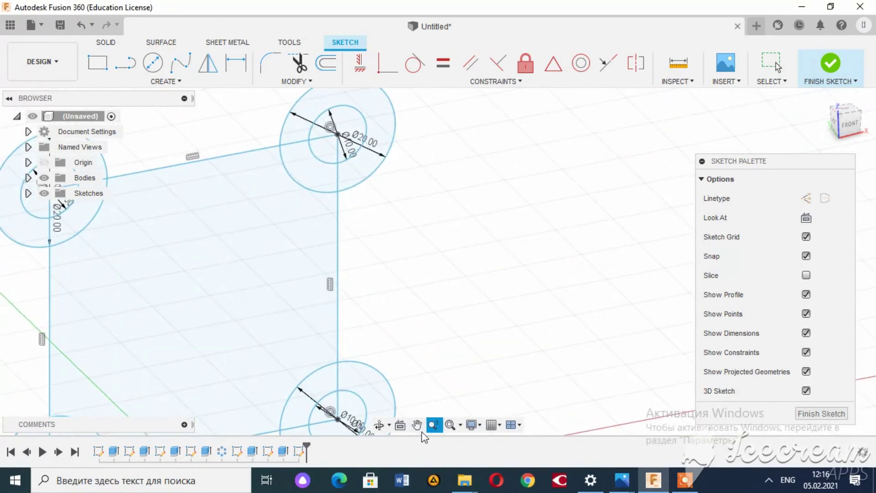
mouse_move(503, 373)
middle_down()
mouse_move(359, 295)
mouse_move(756, 445)
middle_up()
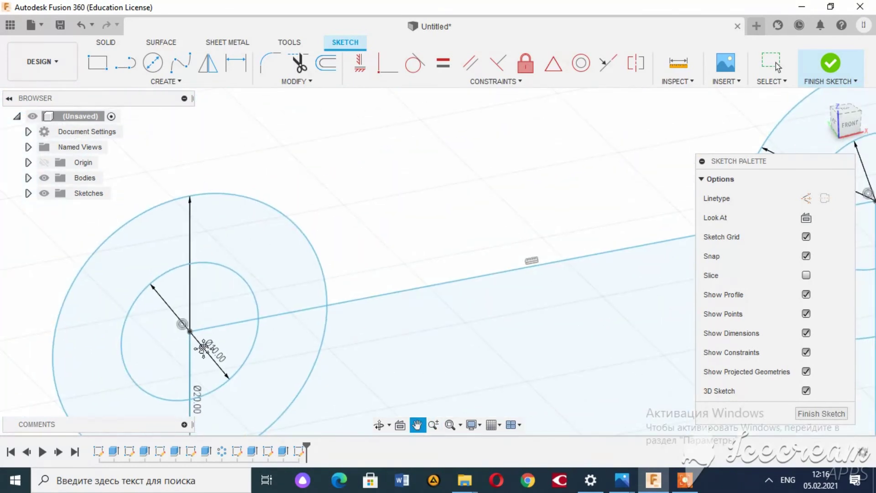
key(Escape)
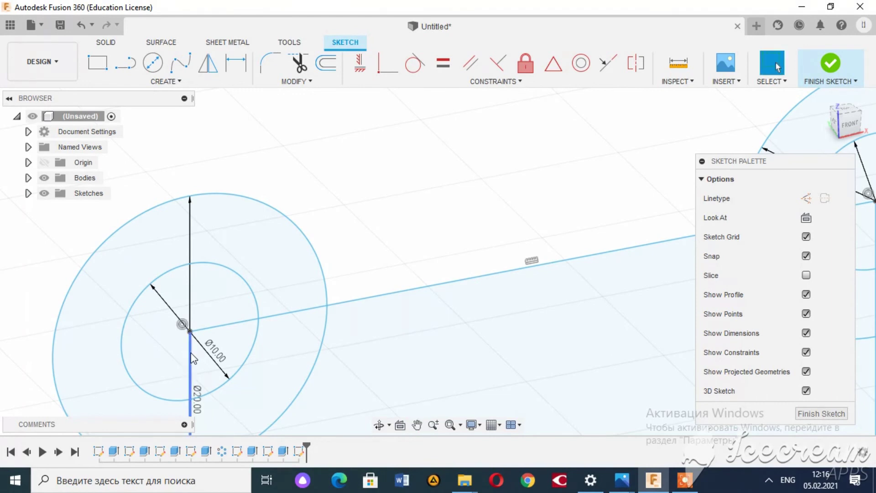
click(191, 210)
key(Delete)
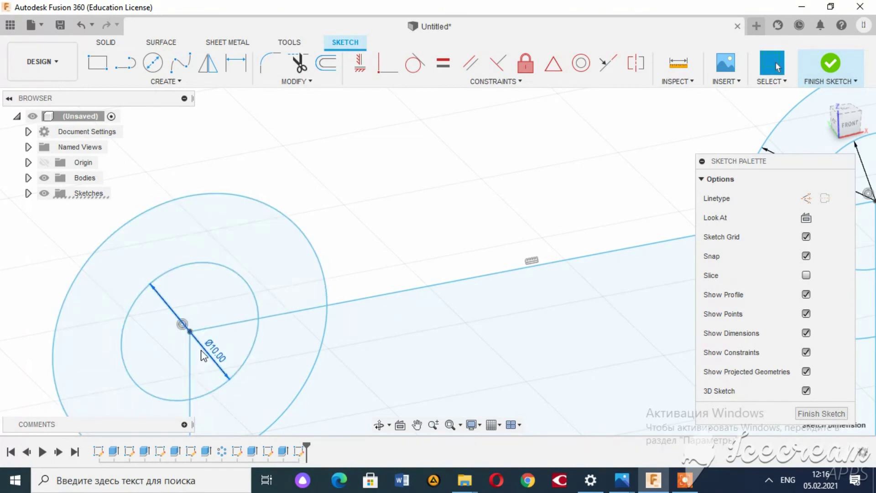
click(204, 356)
key(Delete)
Draw a line from a corner circle's centre to its outer edge
click(125, 63)
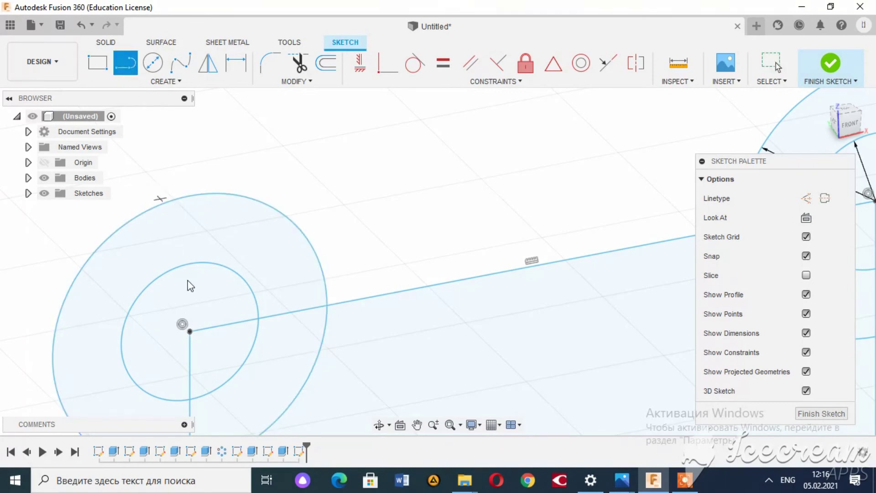
click(190, 332)
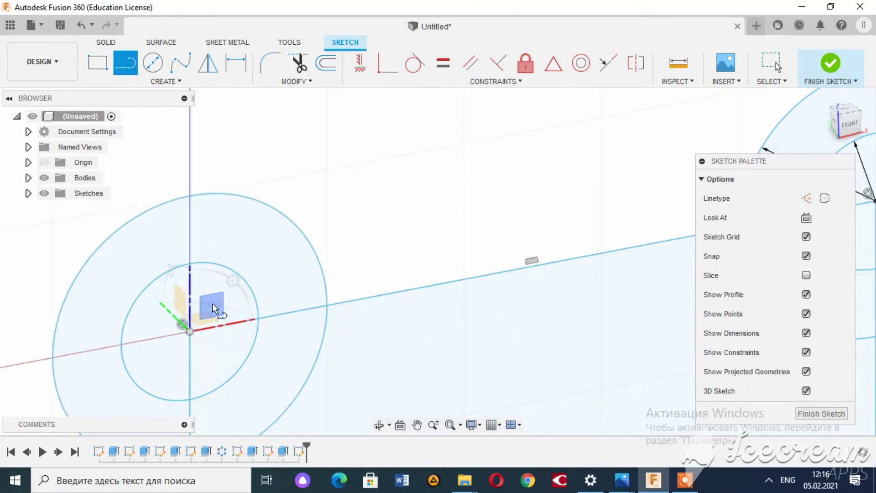
click(191, 199)
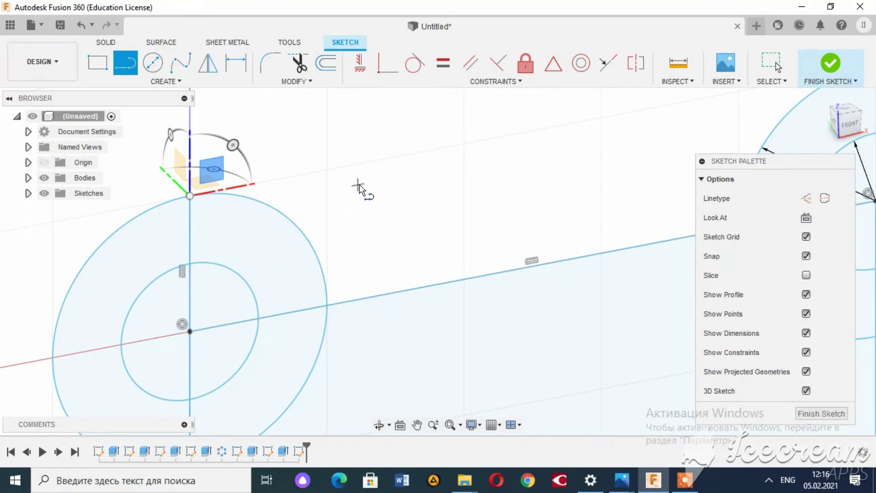
click(434, 424)
drag(425, 370, 417, 283)
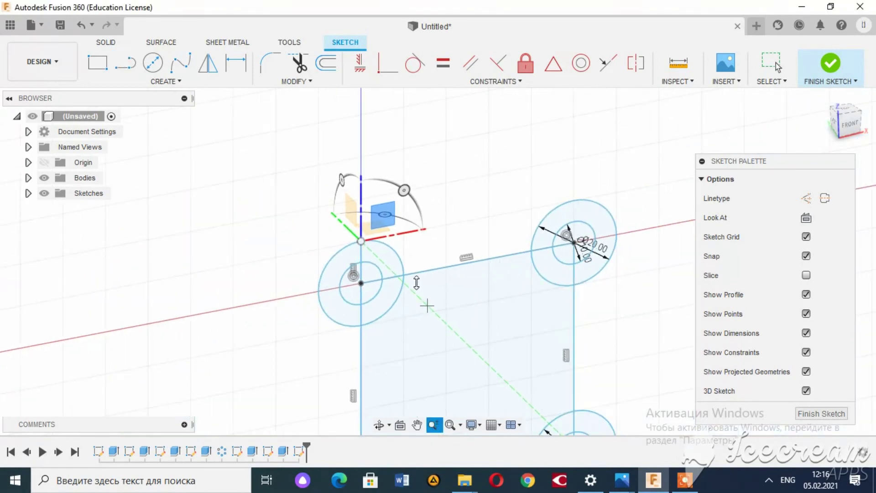
Draw a line joining the tops of the two upper corner circles
click(125, 62)
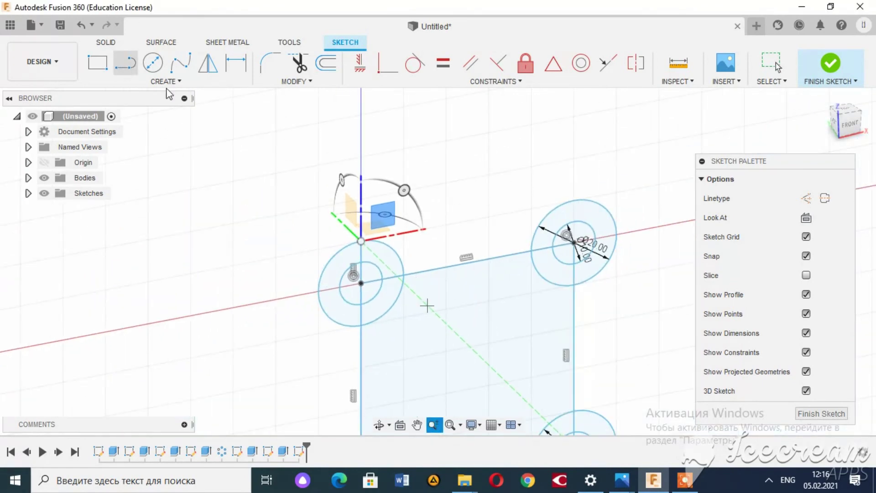
click(360, 241)
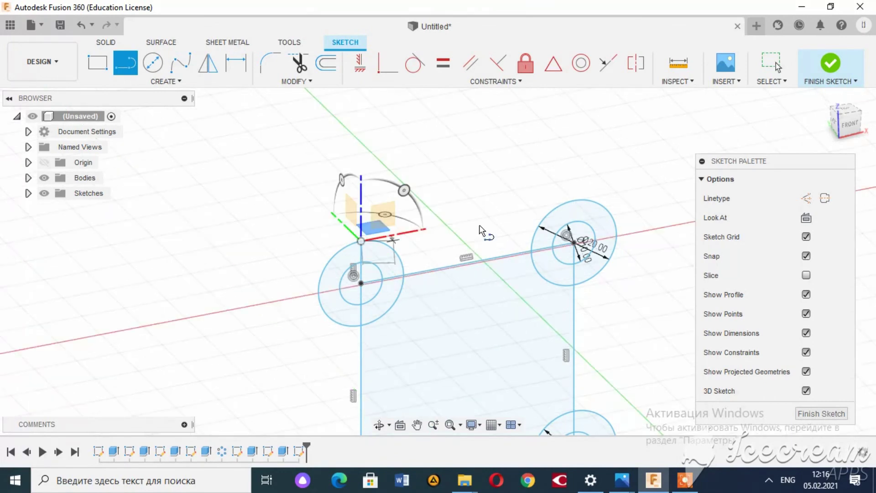
click(574, 202)
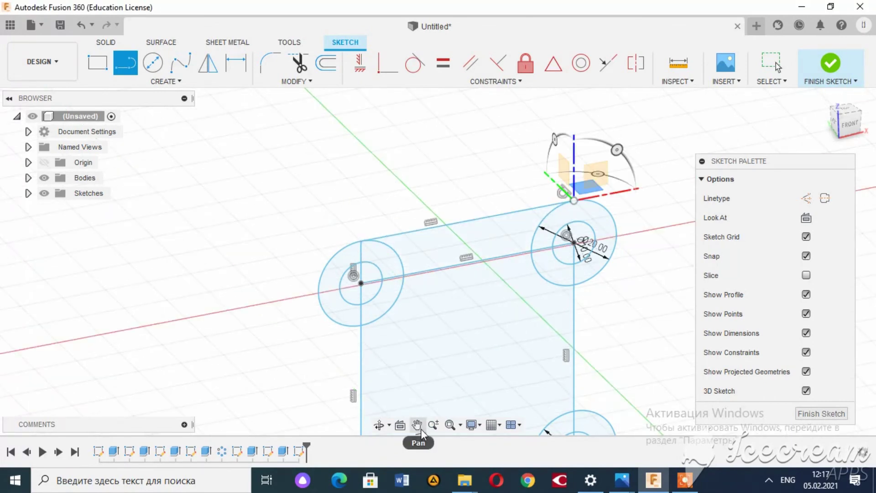
click(417, 424)
mouse_move(483, 391)
mouse_down()
mouse_move(409, 312)
mouse_move(373, 303)
mouse_up()
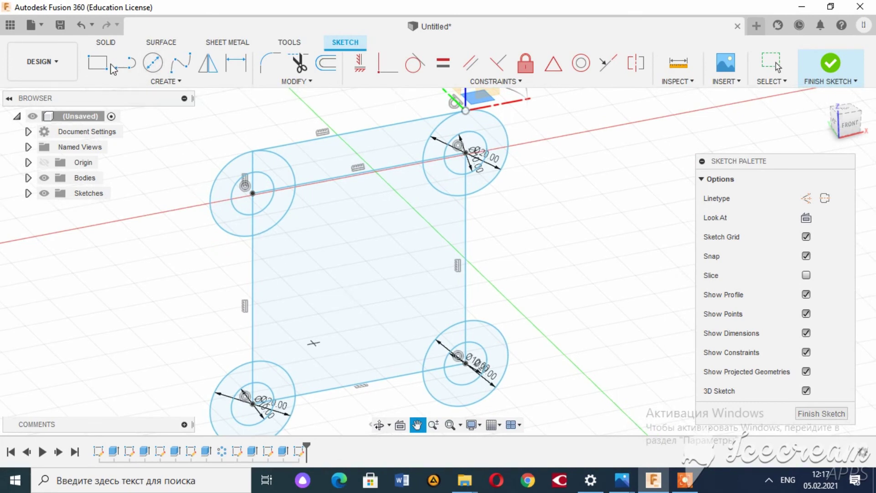
Draw the 50 mm vertical line along the right side of the corner circles
click(126, 68)
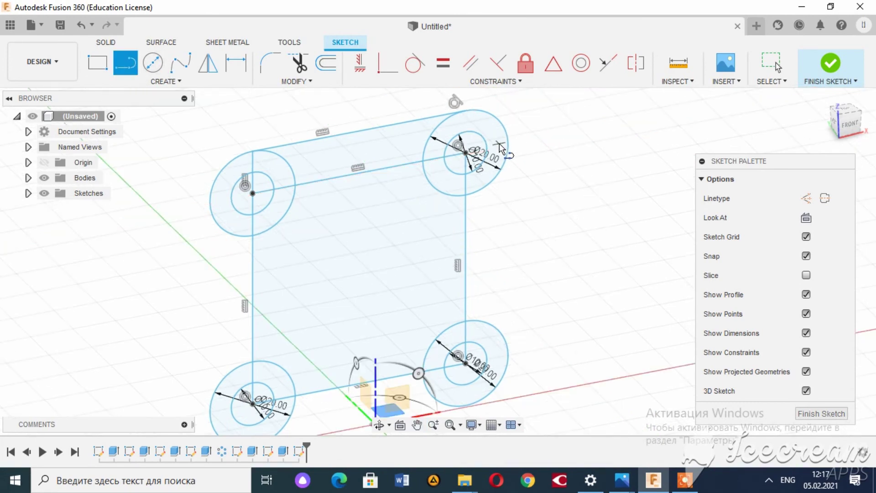
click(466, 153)
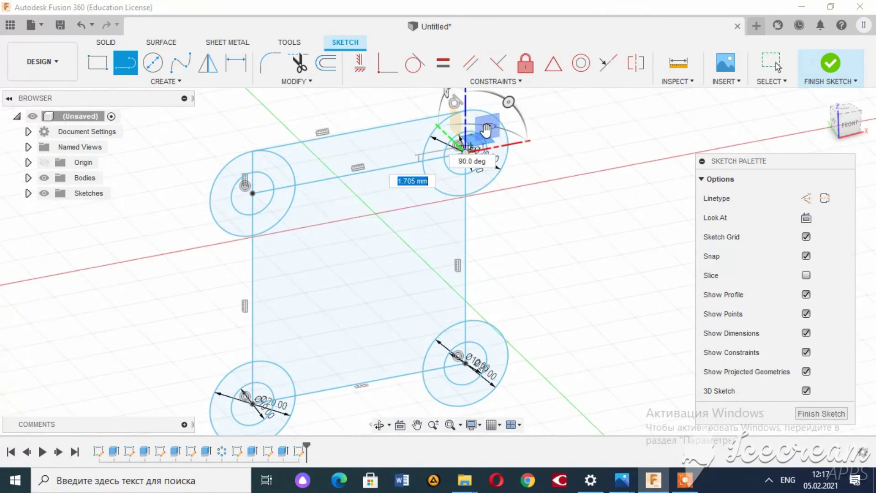
click(510, 155)
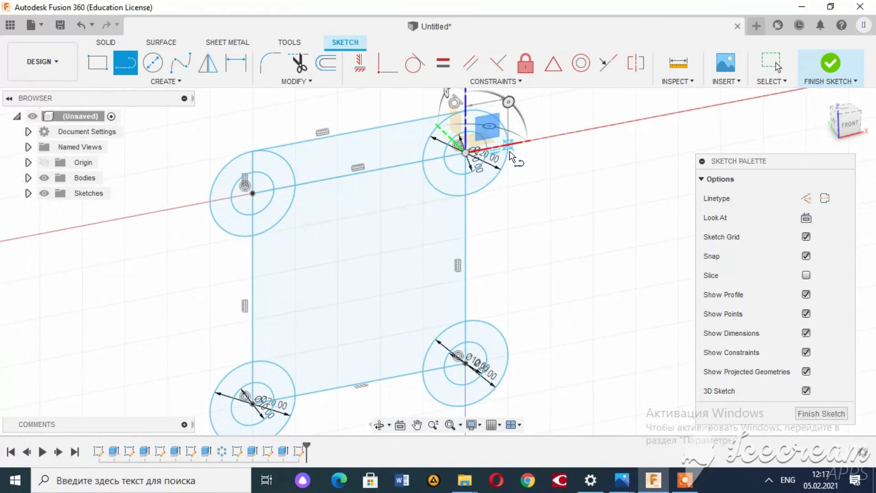
click(510, 357)
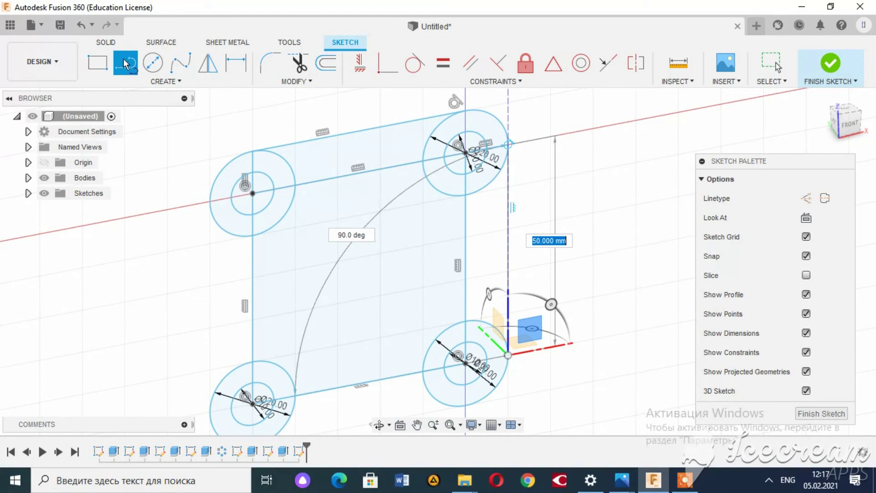
key(Return)
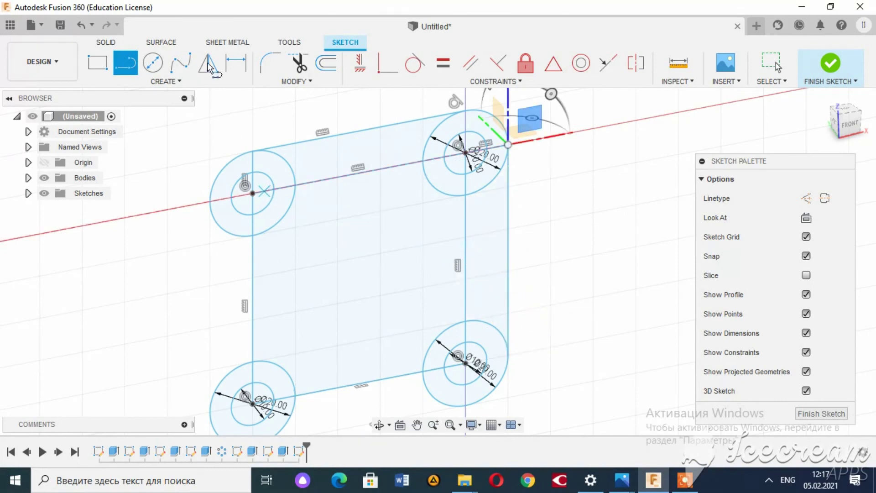
click(132, 66)
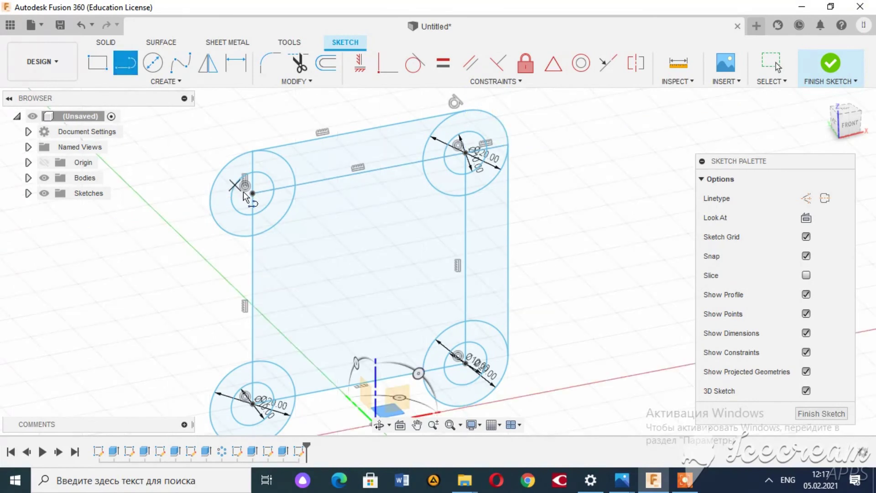
Draw the left side line from the top-left circle down to the bottom-left circle
click(251, 194)
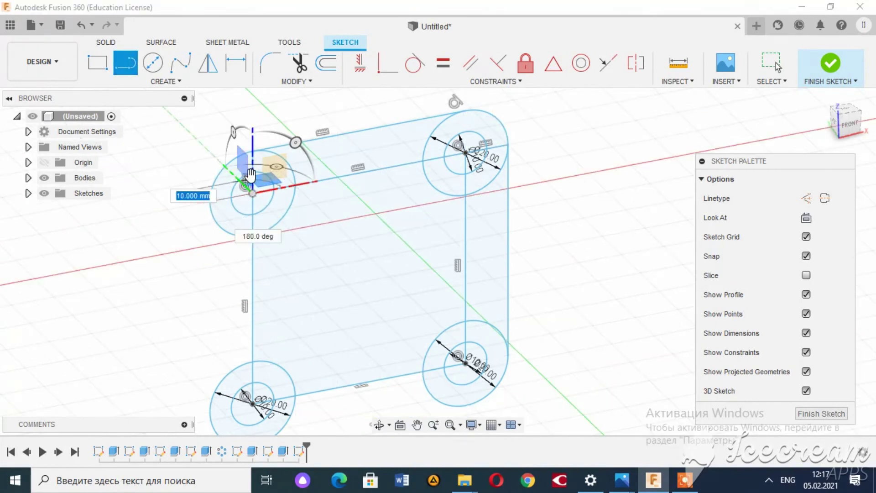
click(270, 169)
click(209, 204)
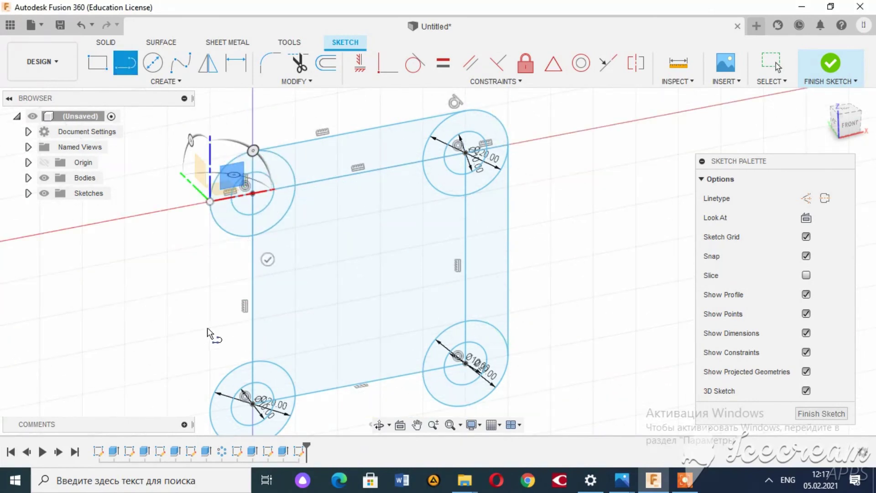
click(209, 413)
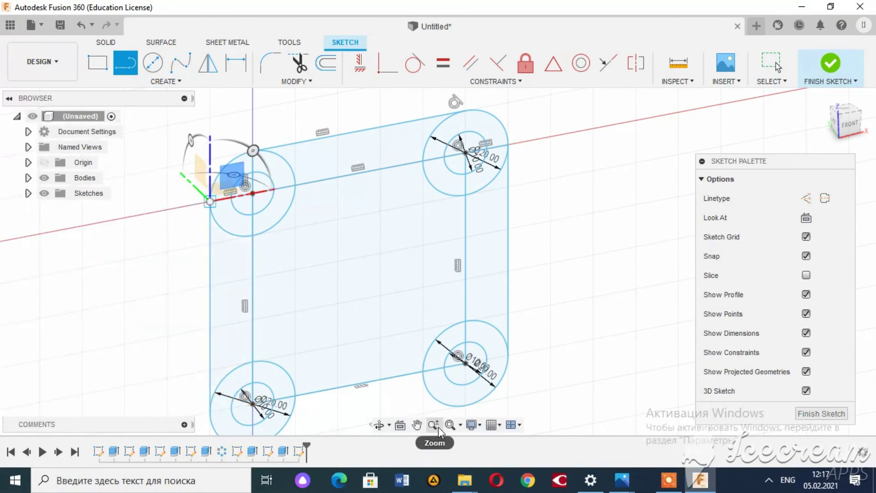
Draw the bottom edge between the bottoms of the lower-left and lower-right circles, then return to Solid
click(417, 425)
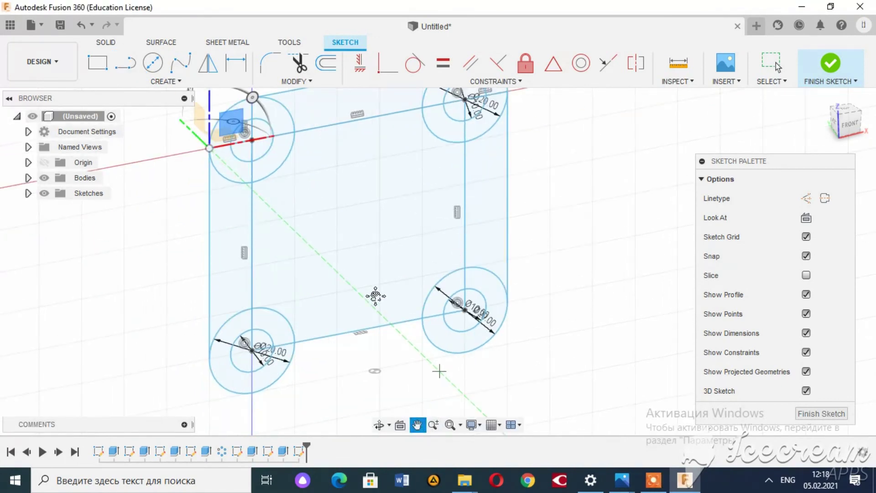
drag(375, 316, 376, 256)
click(128, 65)
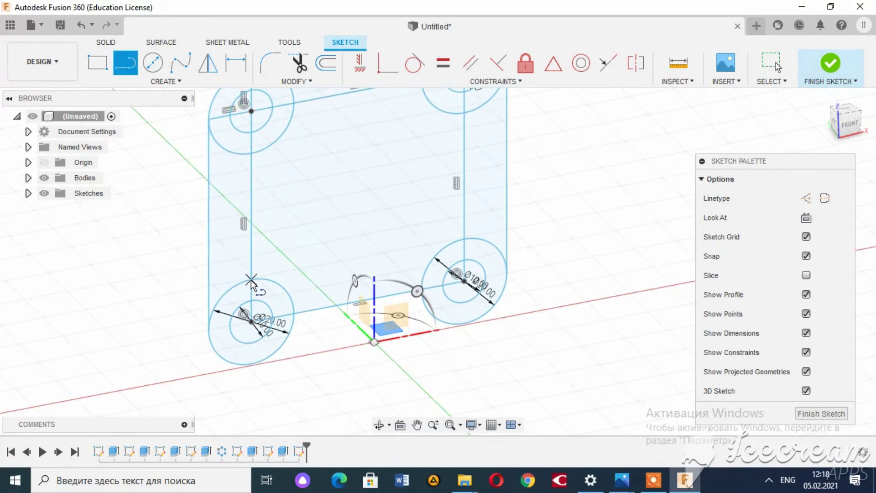
click(250, 364)
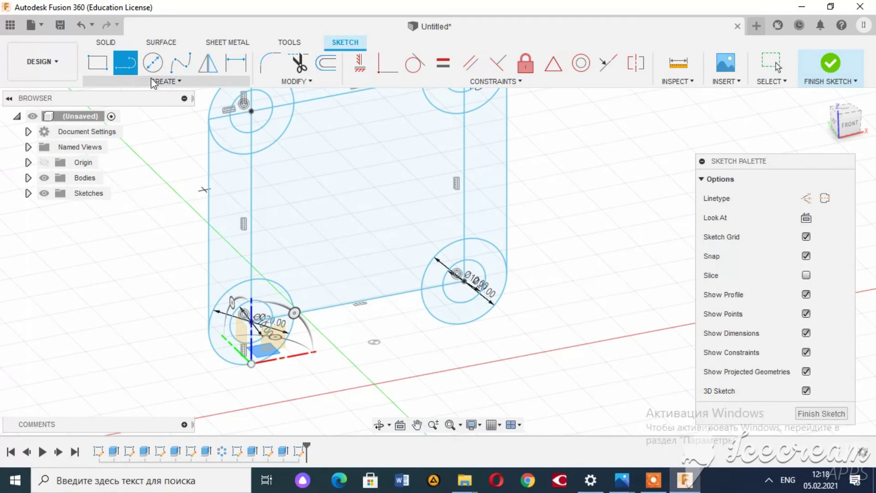
click(128, 67)
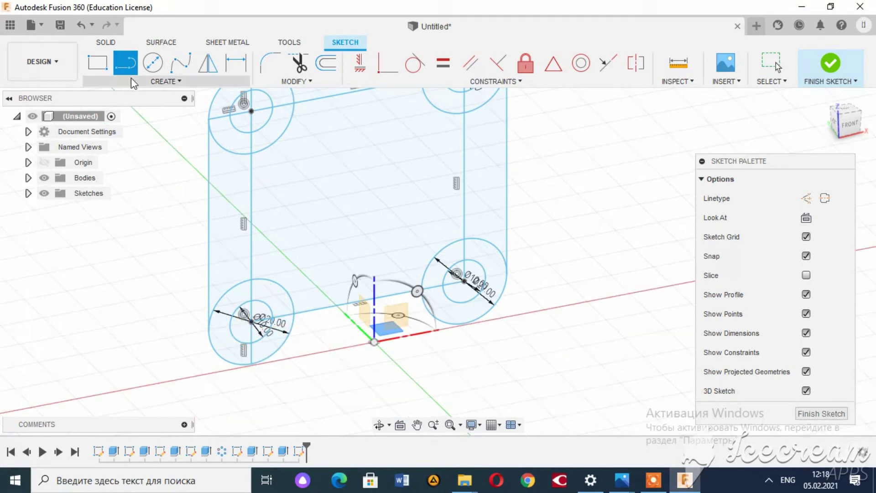
click(251, 360)
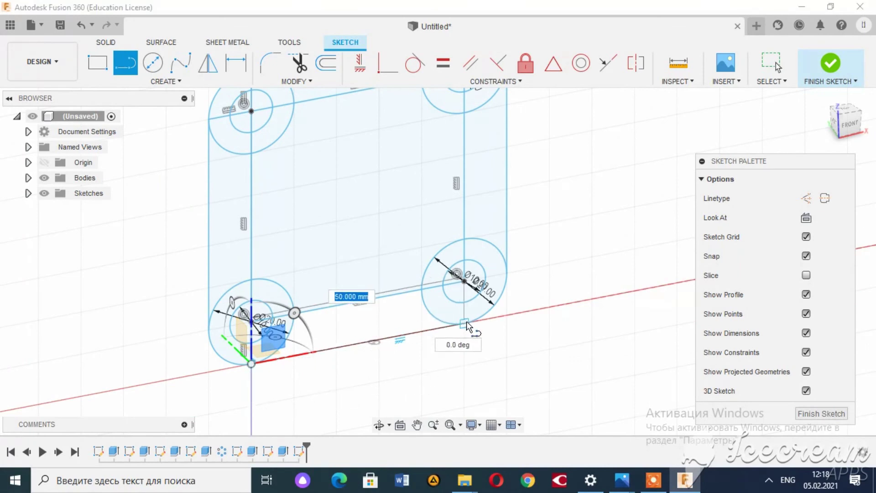
click(468, 322)
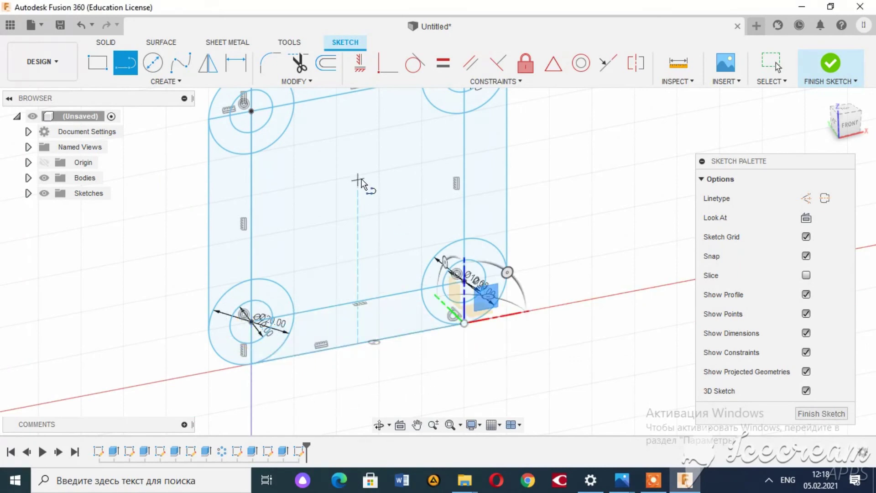
click(106, 42)
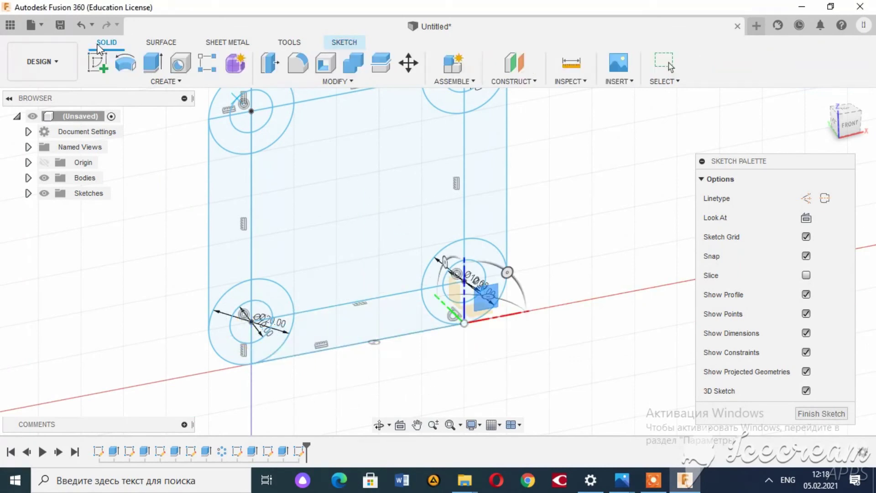
Start an extrusion with the left strip and the top-left and bottom-left corner profiles
click(153, 62)
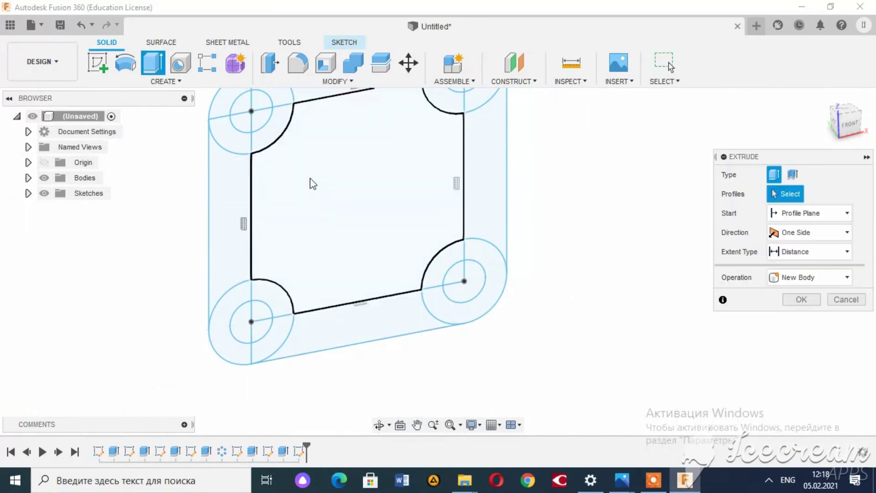
click(236, 177)
click(224, 108)
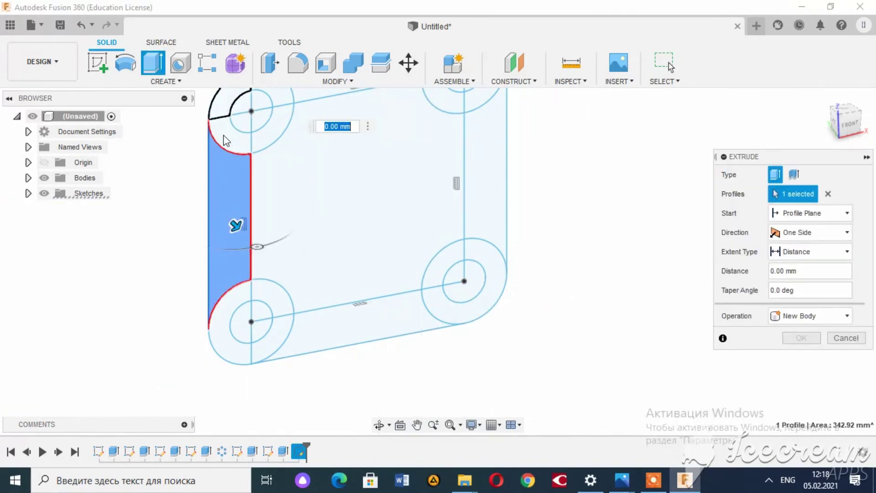
click(226, 134)
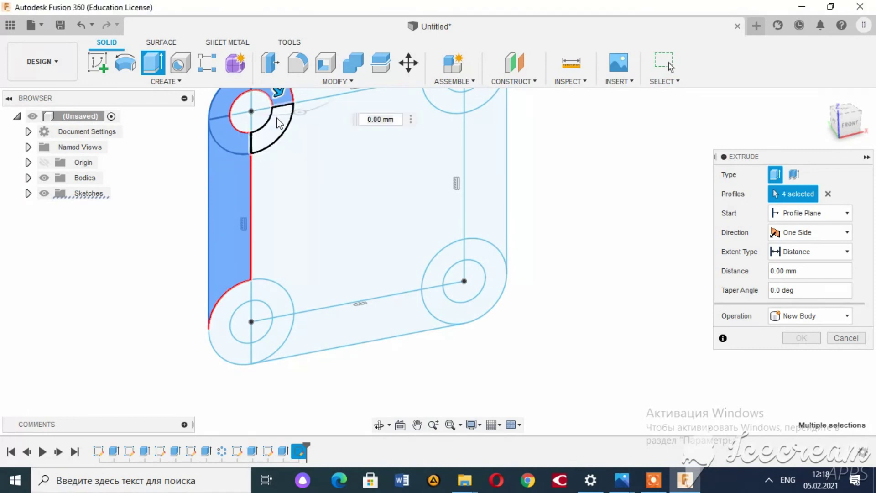
click(275, 122)
click(236, 320)
click(280, 301)
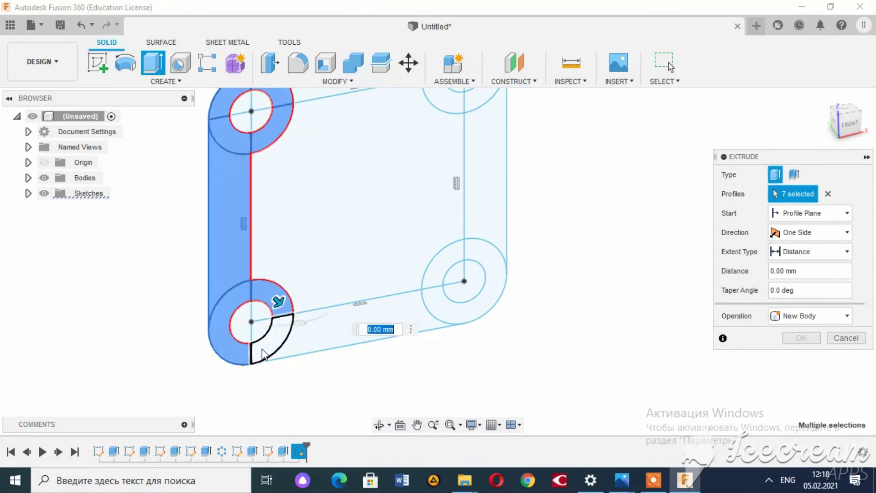
click(281, 340)
Add the bottom strip, central face, right-side rings and top strip to the extrusion
click(315, 352)
click(354, 208)
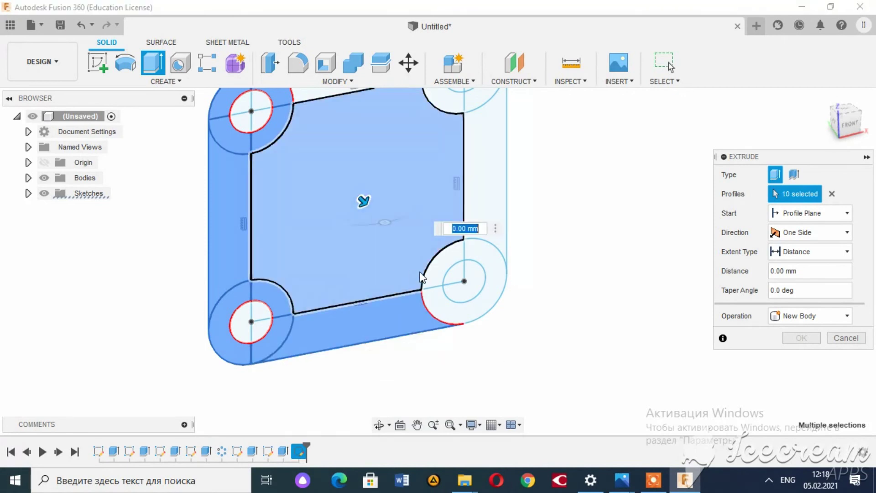
click(452, 262)
click(481, 265)
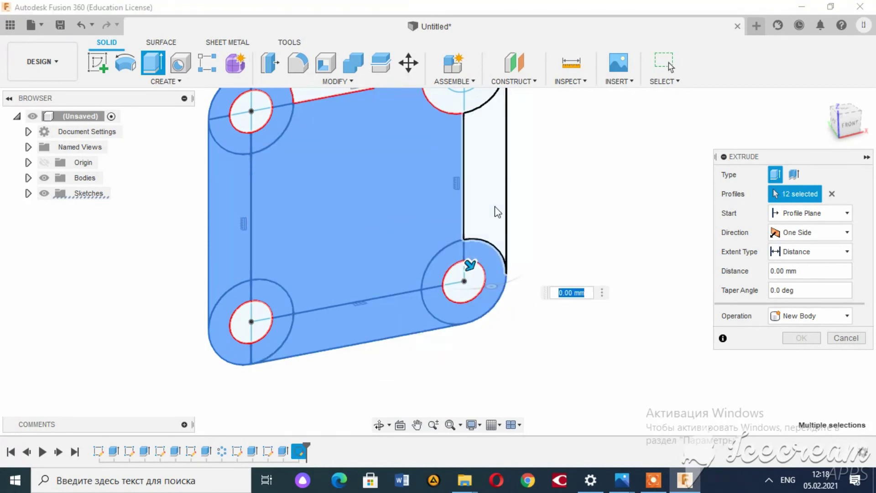
click(494, 205)
click(477, 102)
click(459, 105)
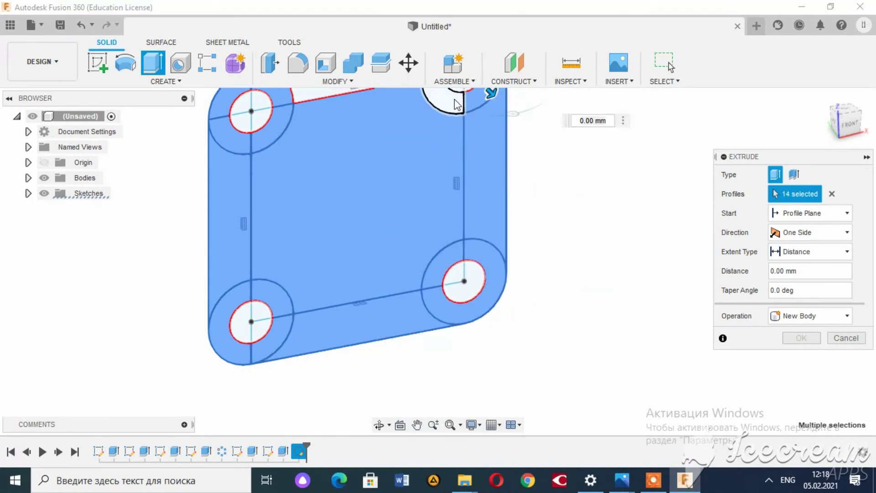
click(333, 91)
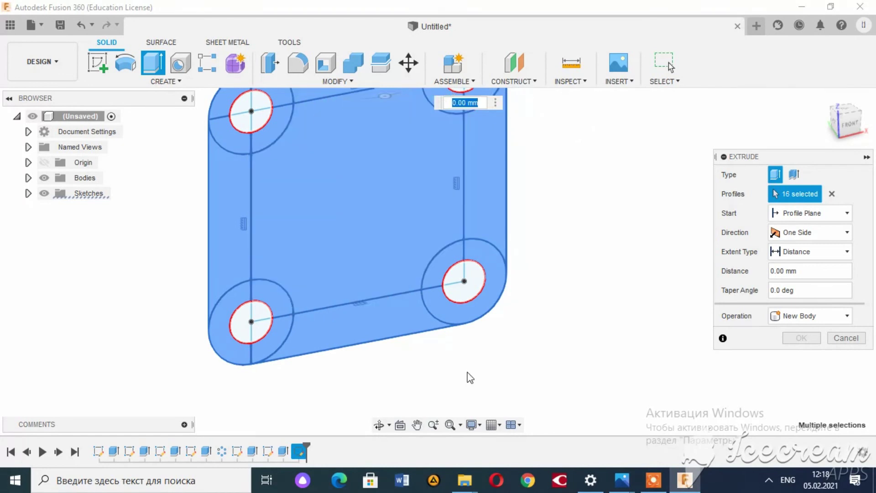
Add the top-right corner ring and extrude the plate 20 mm thick
click(417, 428)
drag(525, 274, 521, 315)
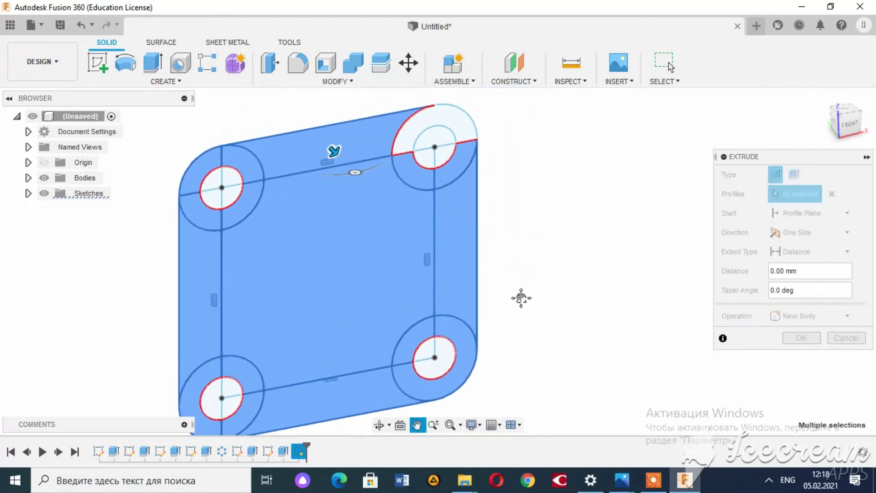
key(Escape)
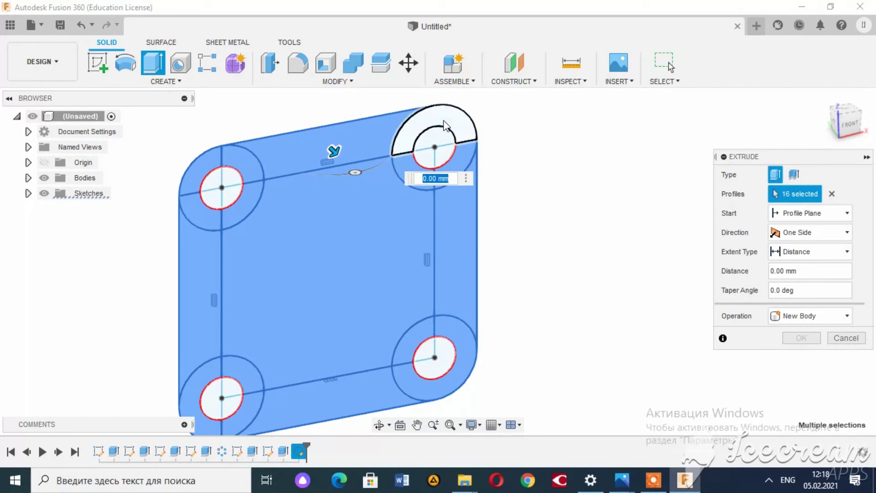
click(441, 125)
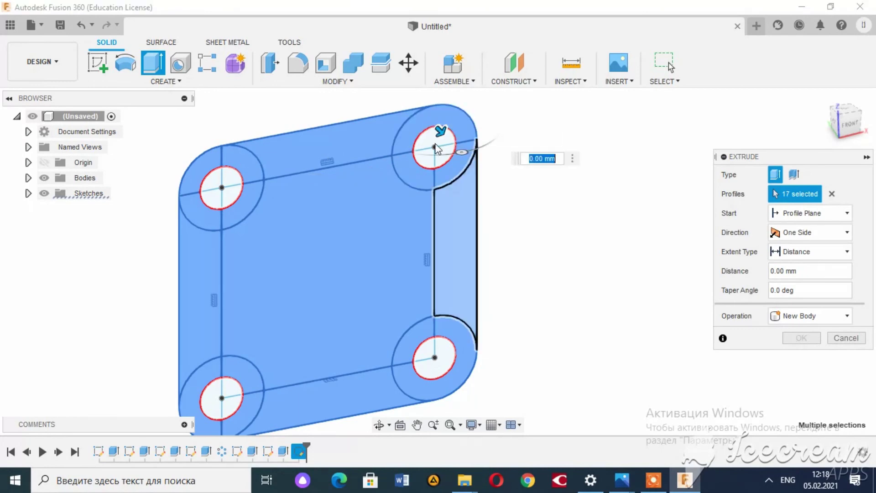
drag(437, 132, 502, 398)
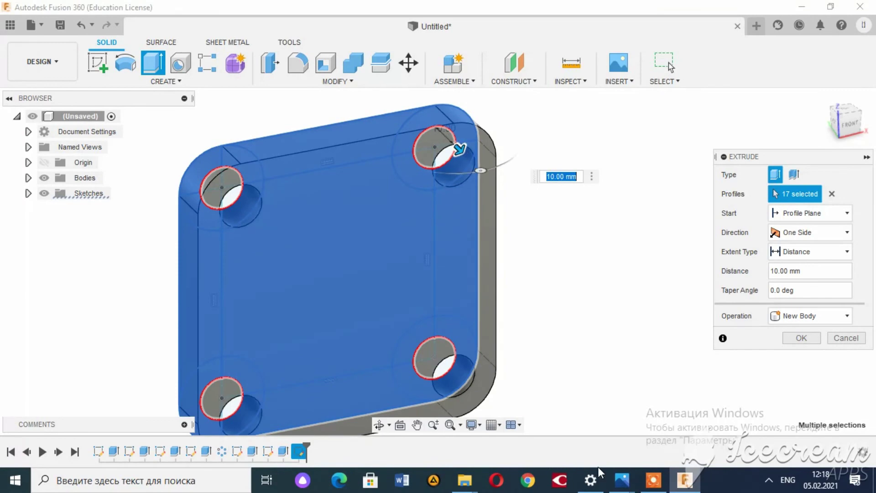
click(628, 480)
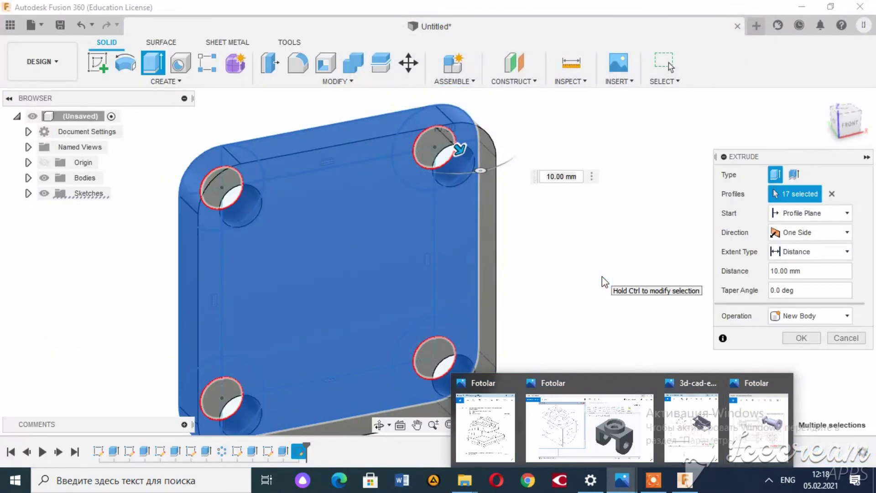
click(546, 176)
text(20)
key(Return)
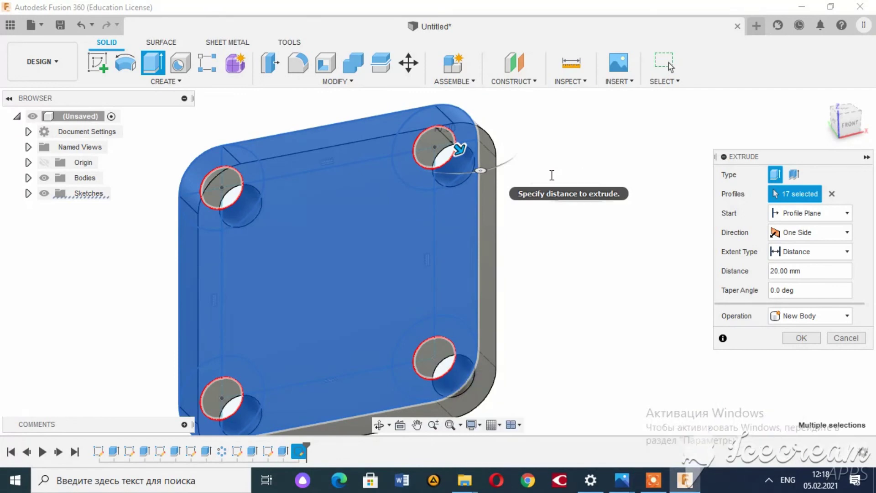
key(Return)
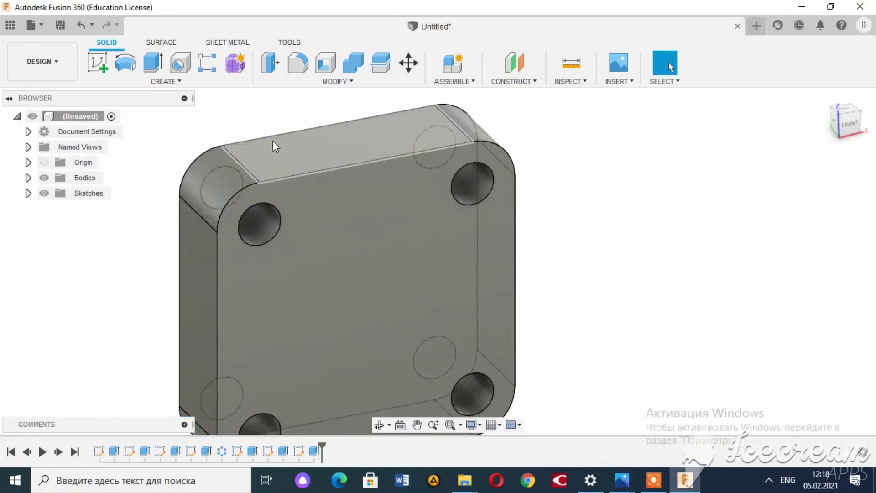
Create a sketch on the plate's front face, then zoom out and orbit to show both plate and shaft
click(97, 62)
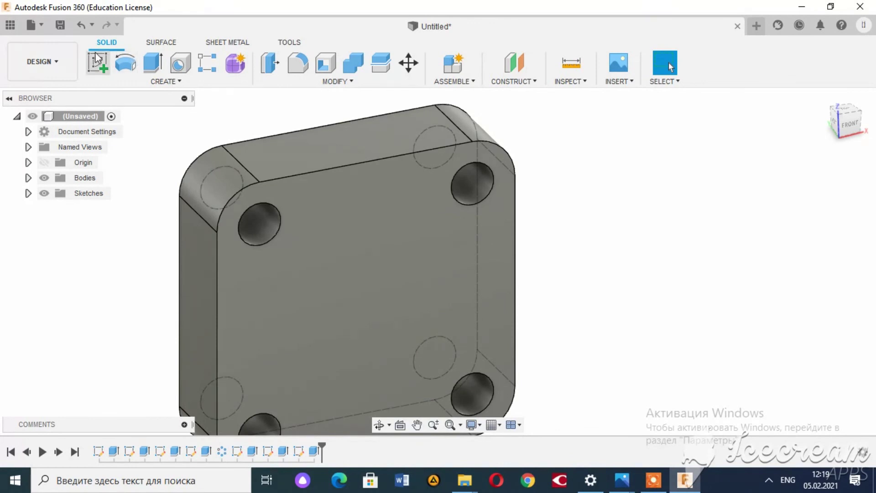
click(344, 286)
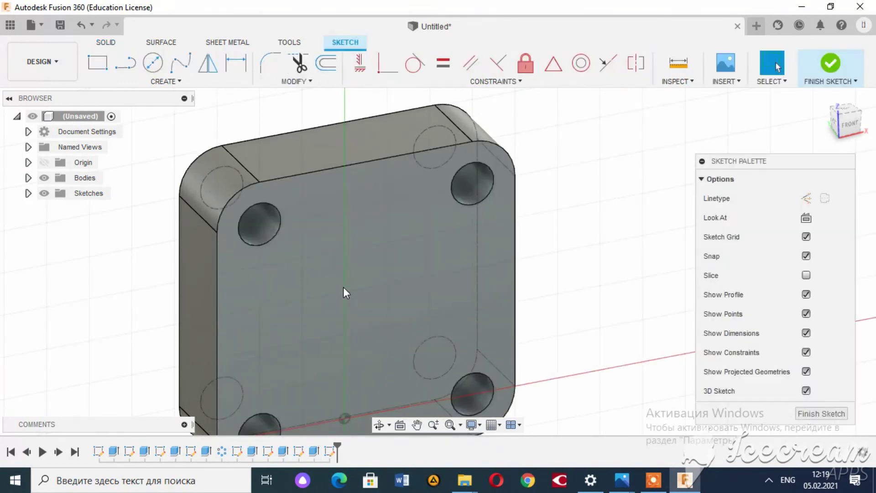
click(153, 63)
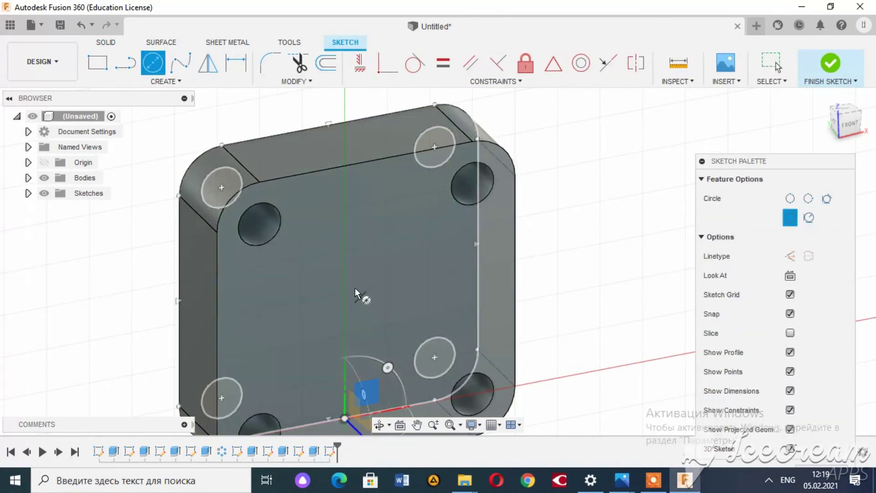
click(417, 425)
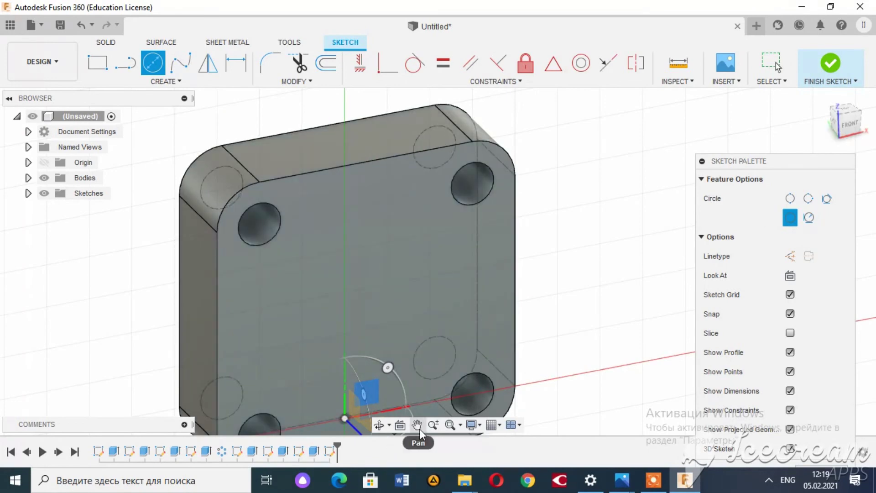
click(434, 425)
drag(391, 364, 420, 277)
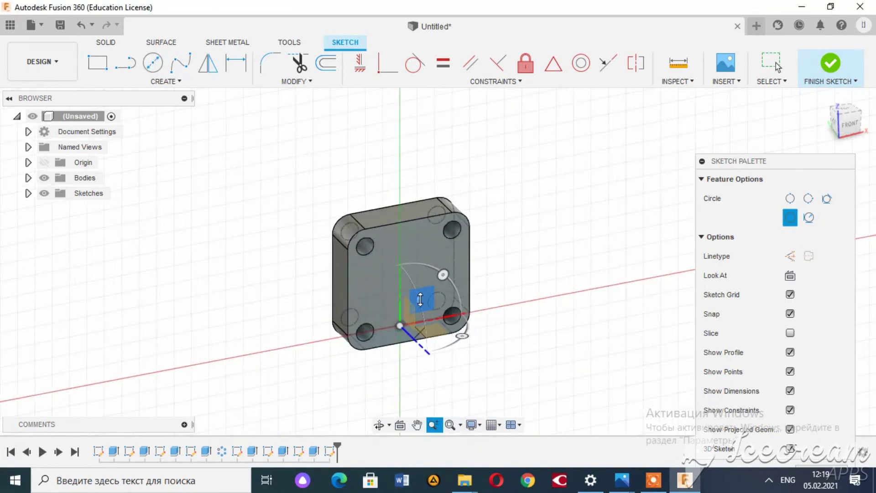
mouse_move(845, 122)
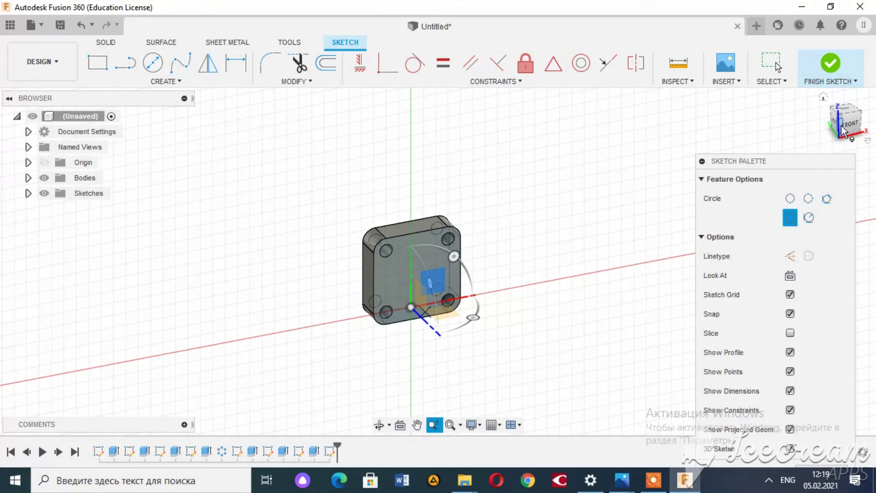
mouse_move(843, 132)
mouse_down()
mouse_move(817, 146)
mouse_move(822, 169)
mouse_up()
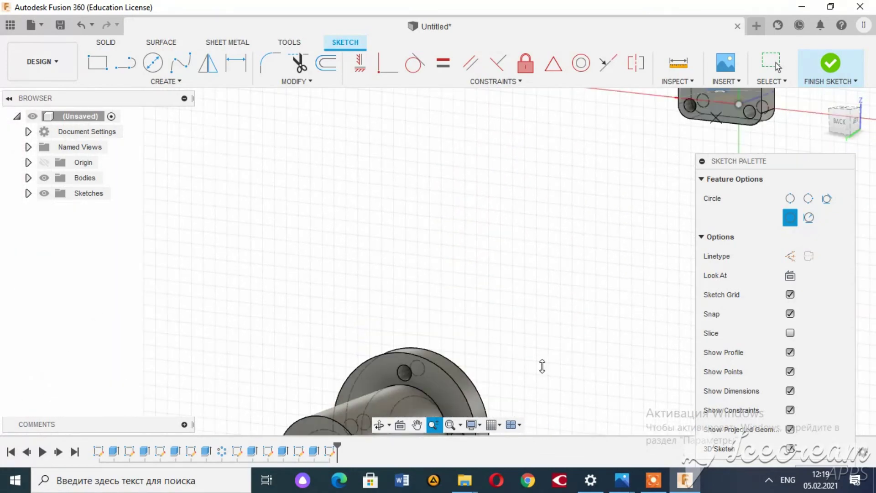
scroll(474, 276, down, 5)
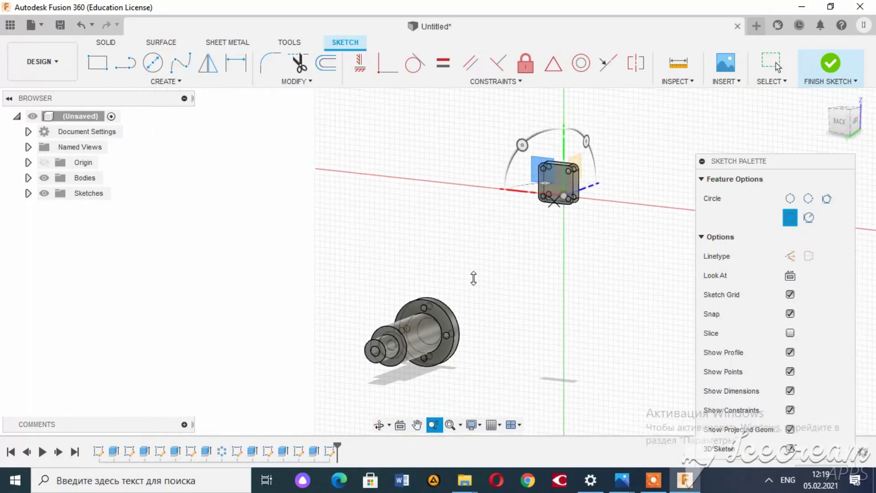
Start Move/Copy in Point to Point mode, picking a plate point and the shaft end's centre
click(106, 42)
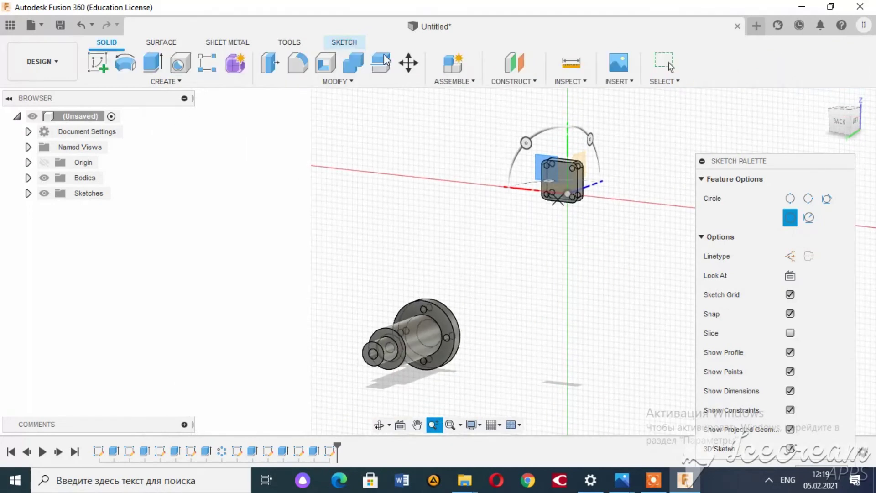
click(409, 63)
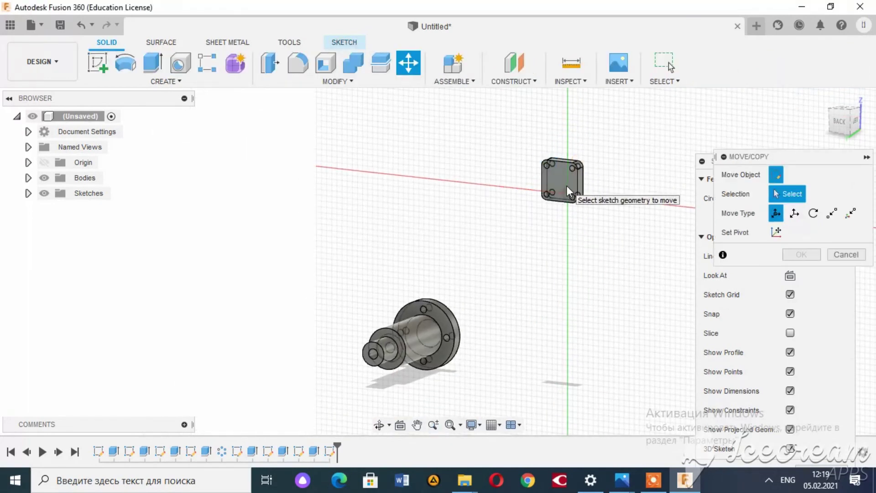
click(832, 213)
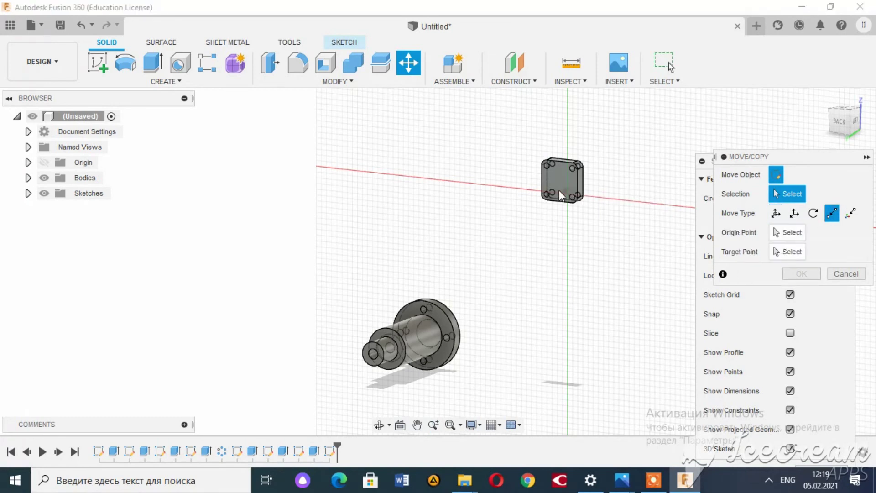
click(776, 231)
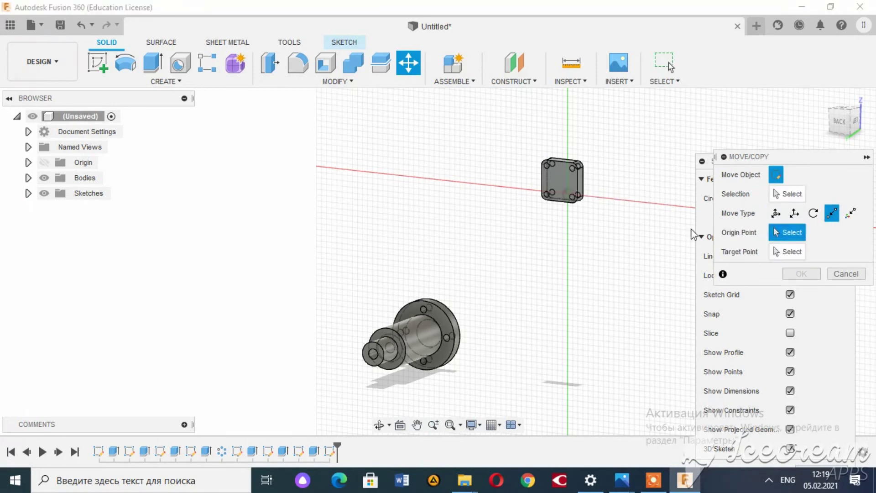
click(557, 180)
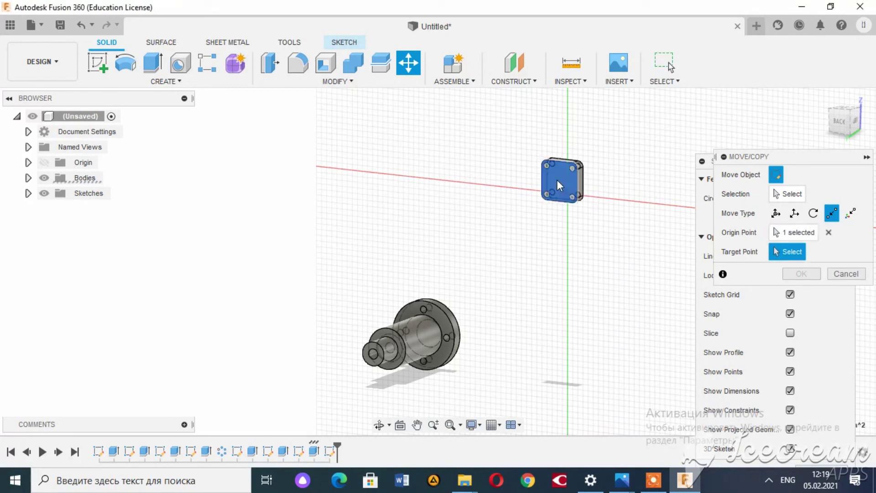
click(375, 354)
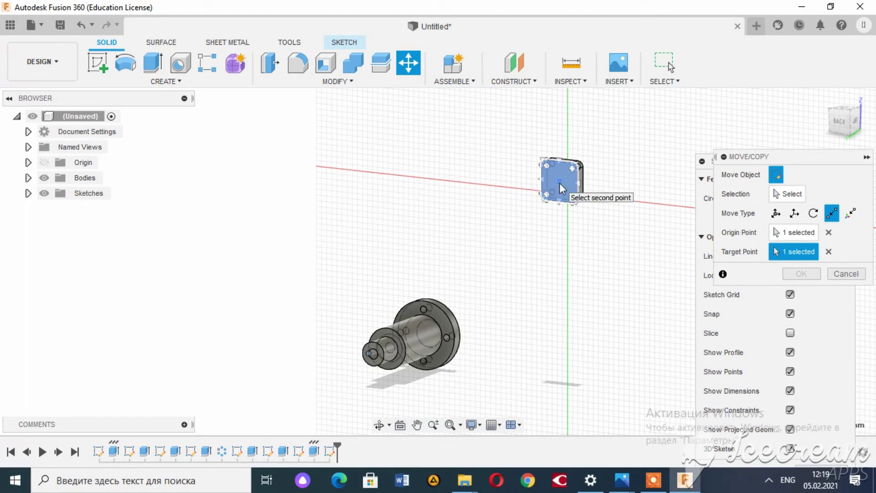
click(850, 213)
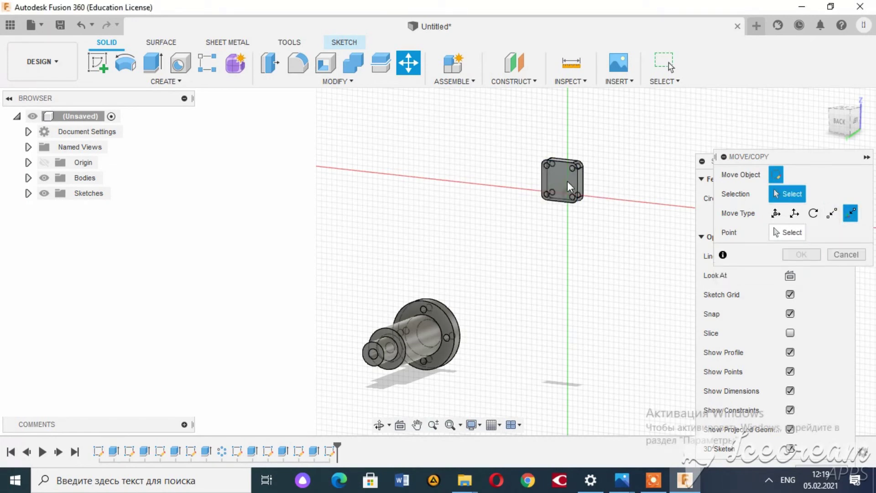
Retry the point picks from plate face to shaft end, then reset the points and move type
click(832, 213)
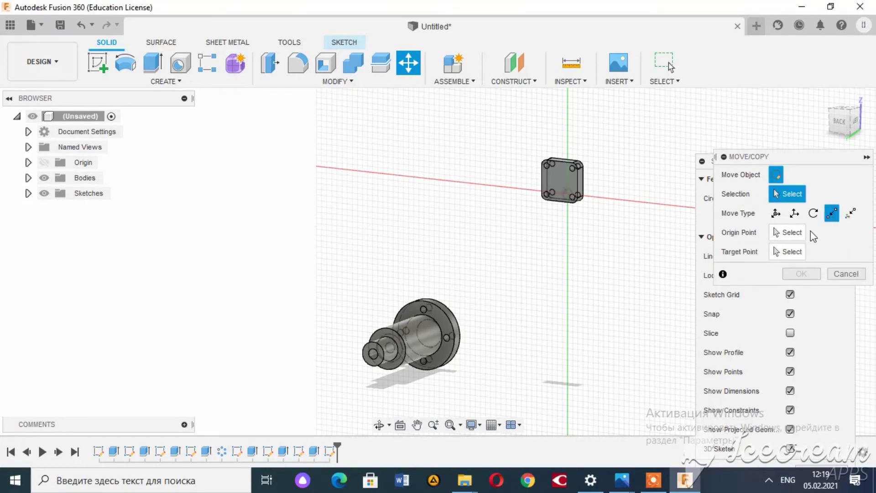
click(784, 232)
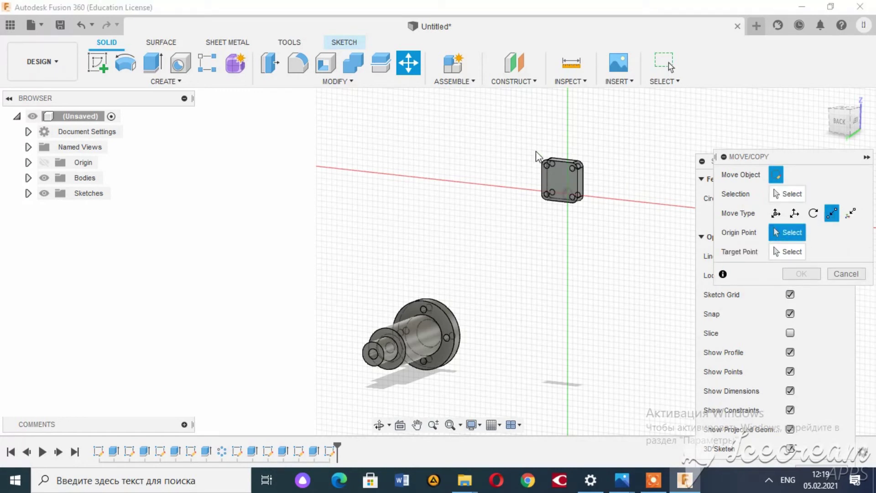
click(560, 180)
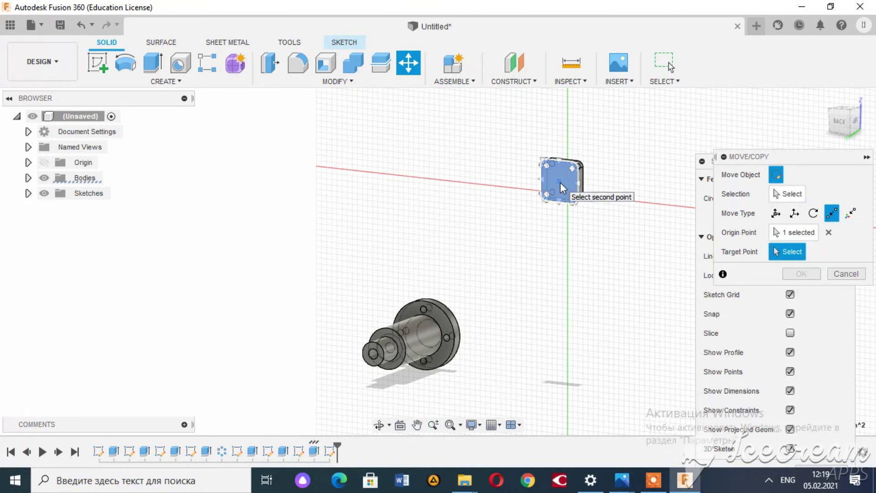
click(385, 359)
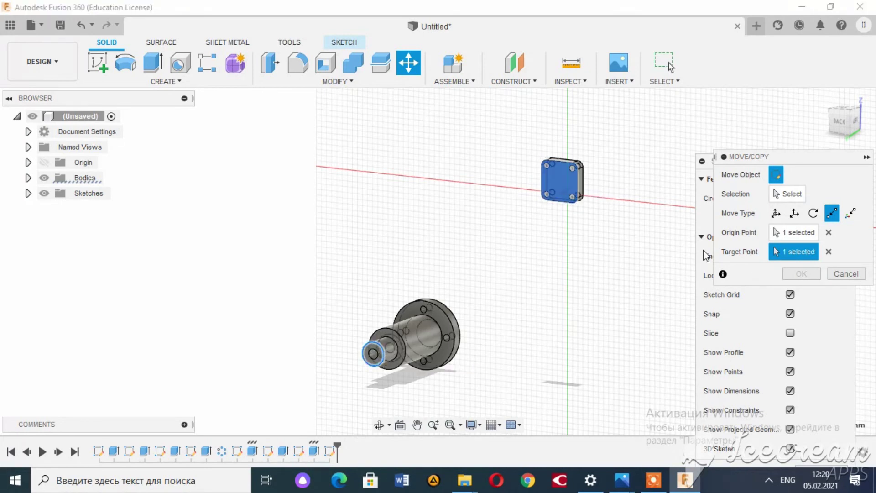
click(421, 73)
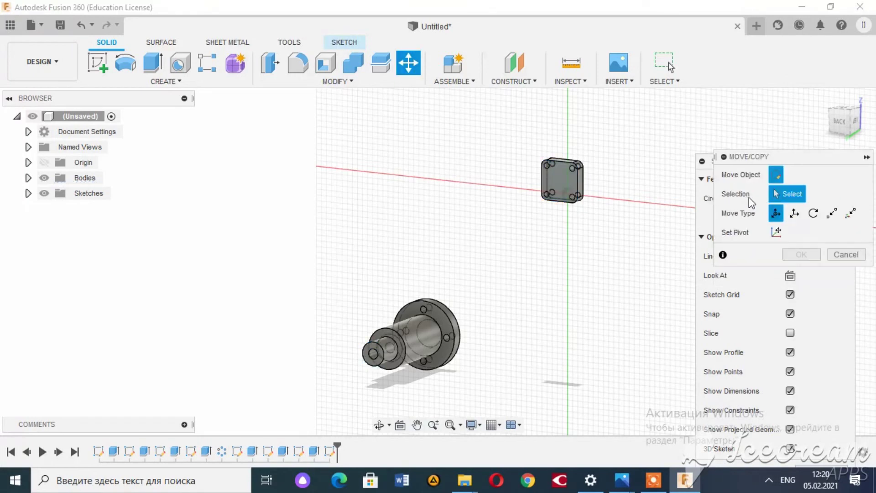
click(795, 213)
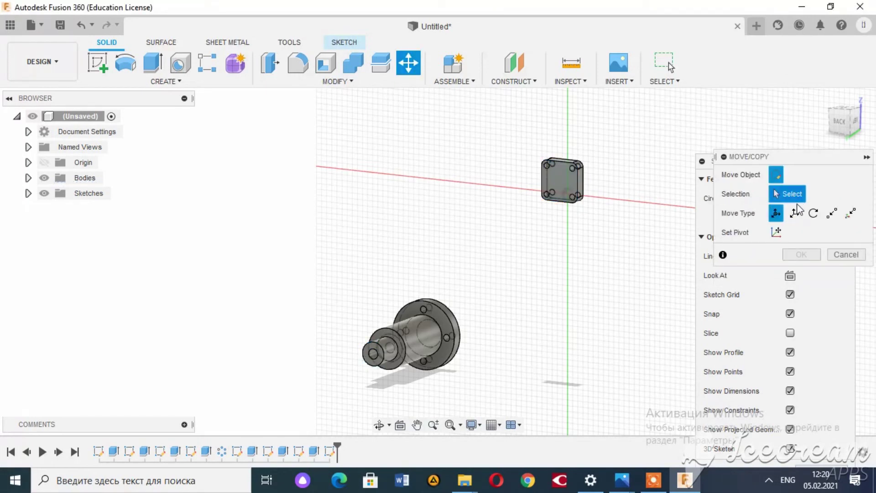
click(777, 213)
View from the back, select the plate face, set Move to Point to Point, and finish the sketch
click(840, 121)
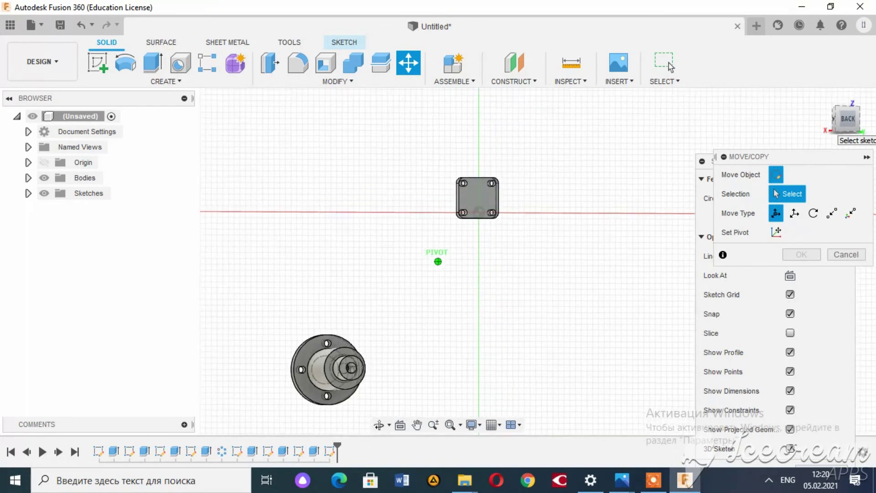
drag(487, 175, 399, 253)
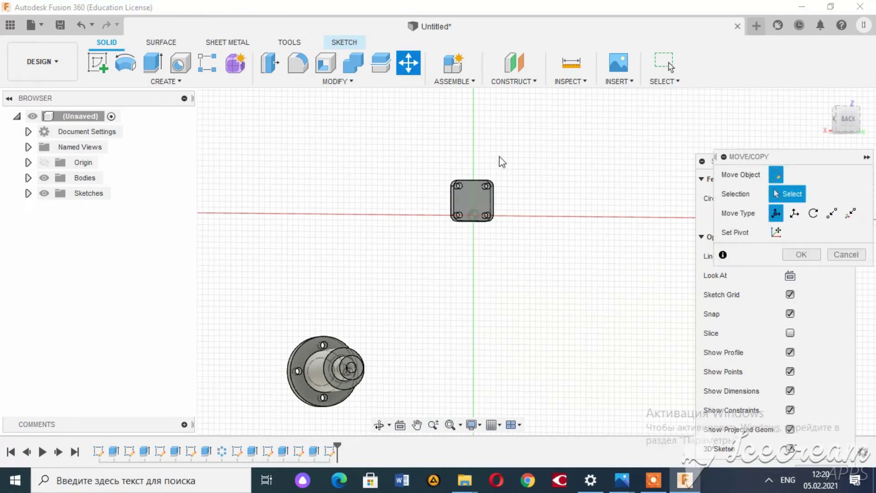
key(Escape)
click(466, 207)
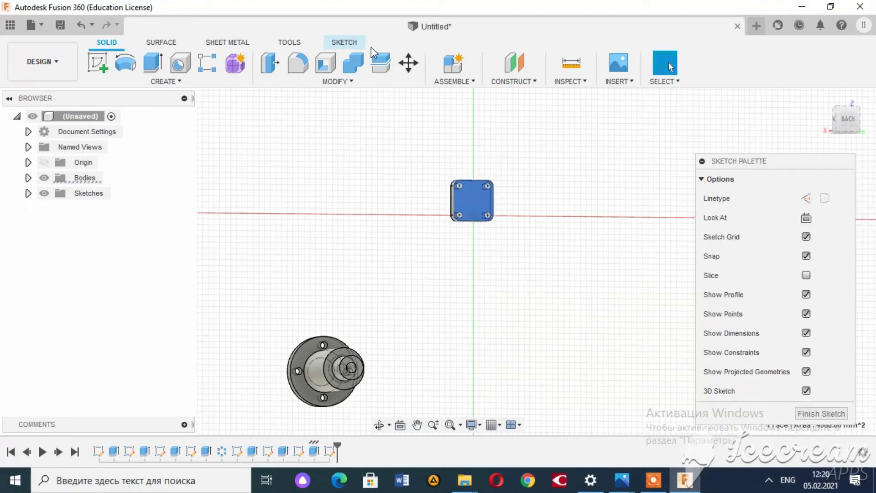
click(407, 63)
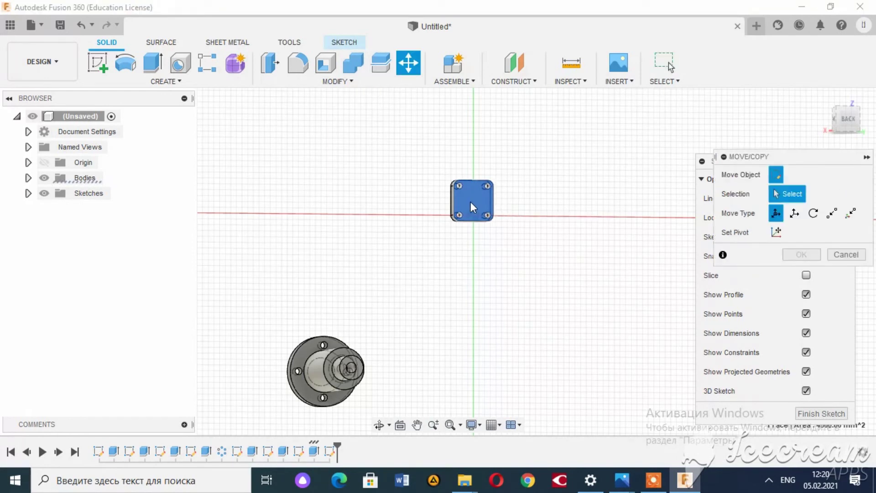
click(794, 213)
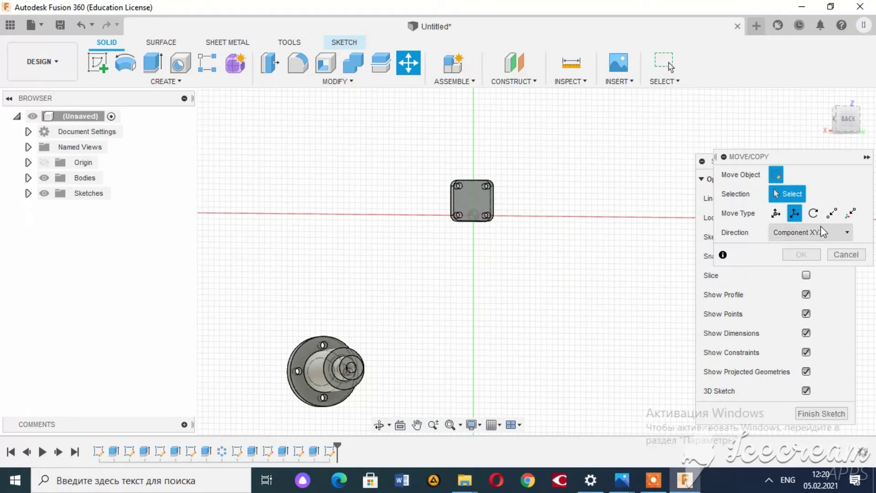
click(831, 213)
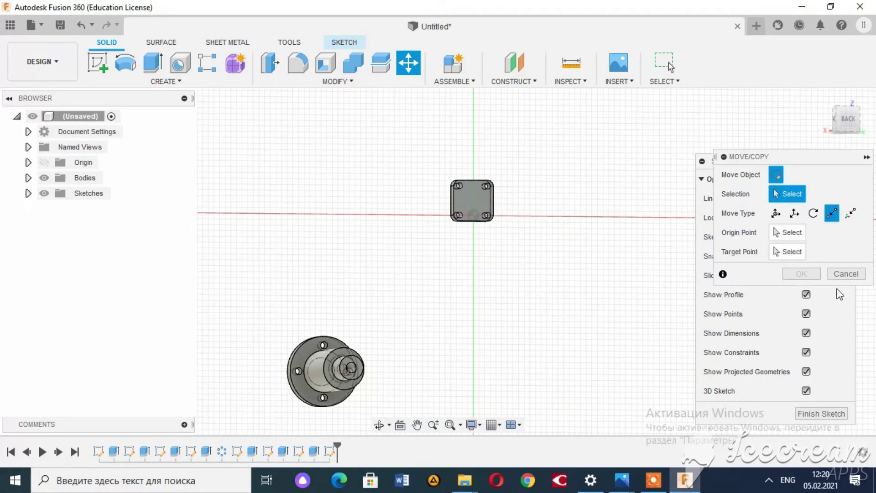
click(815, 407)
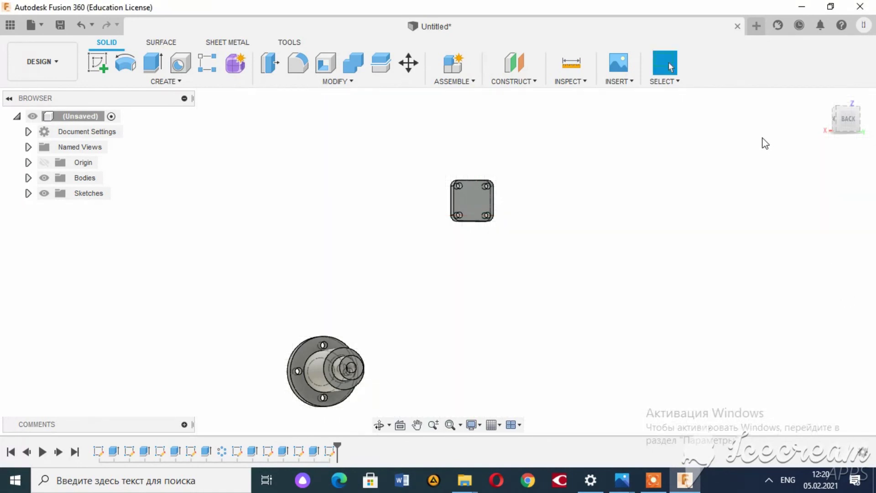
Start a Point to Point move, picking the plate face centre and the shaft end as points
click(408, 63)
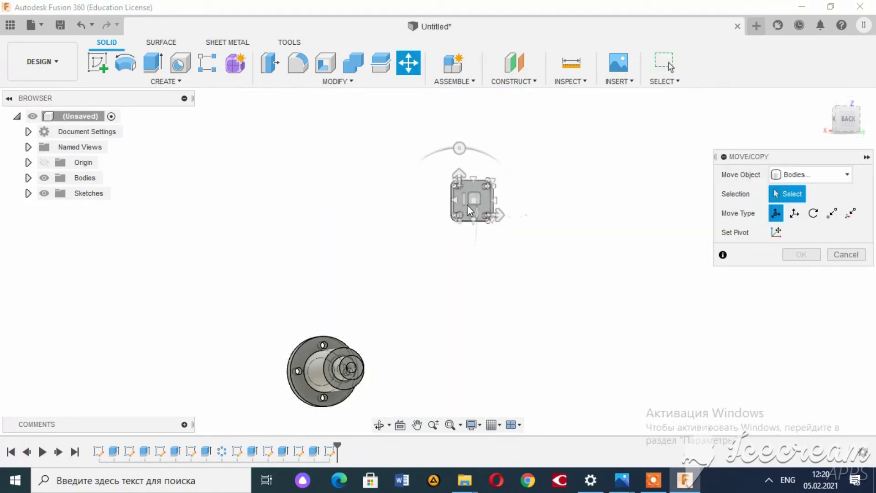
click(832, 213)
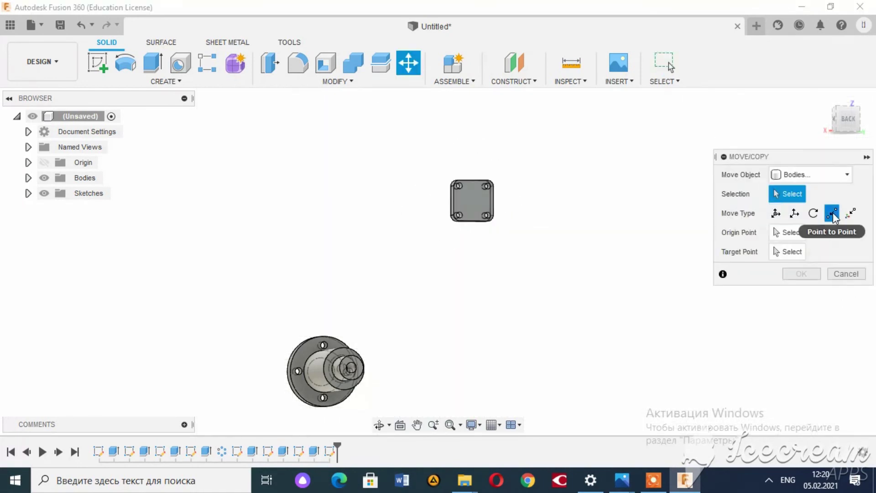
click(468, 195)
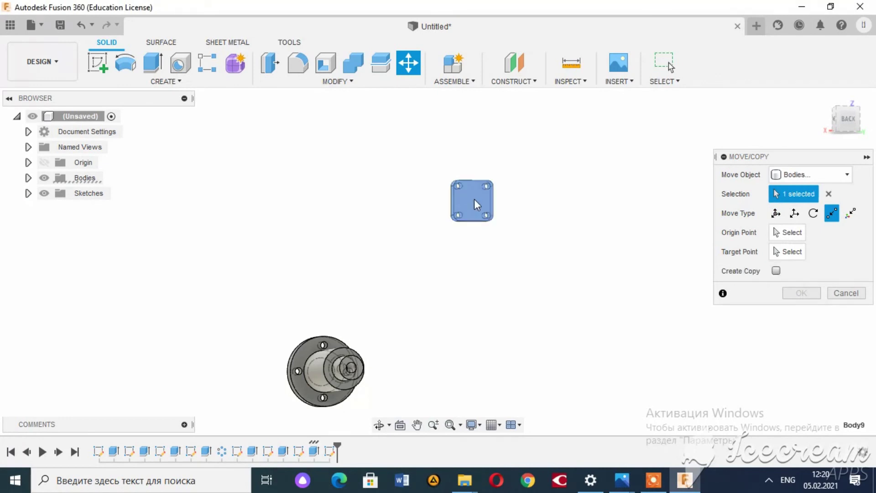
click(475, 201)
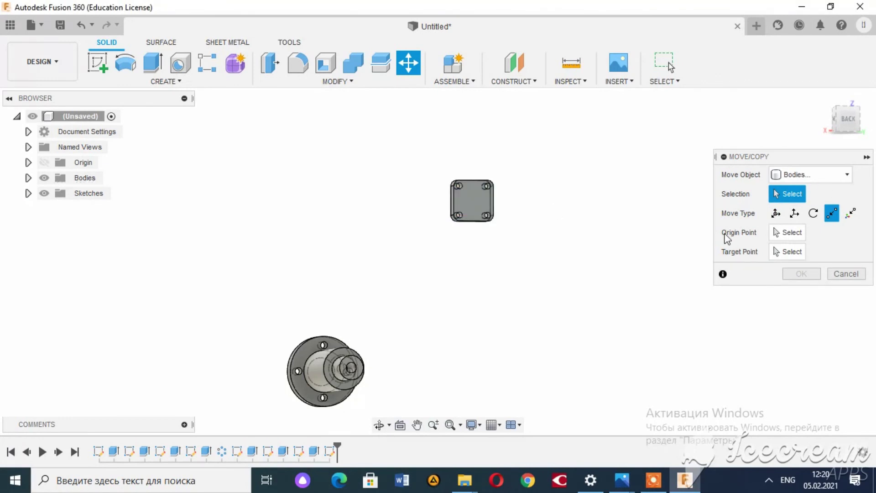
click(794, 235)
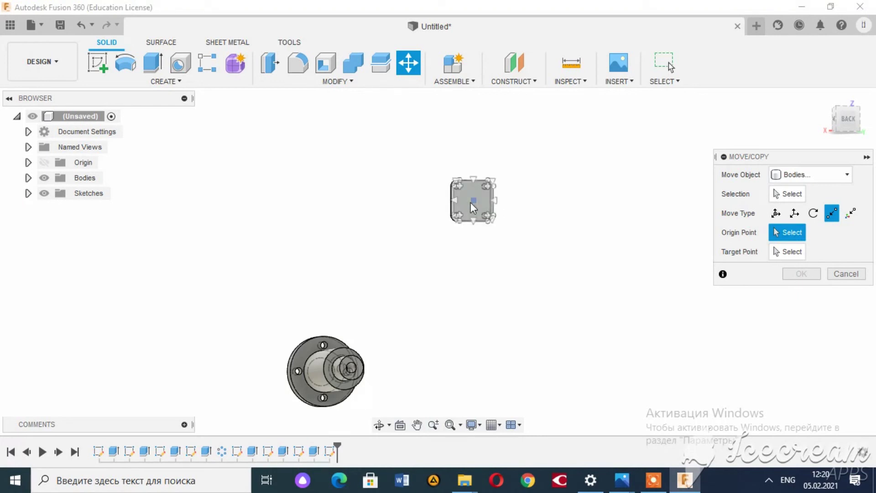
click(470, 201)
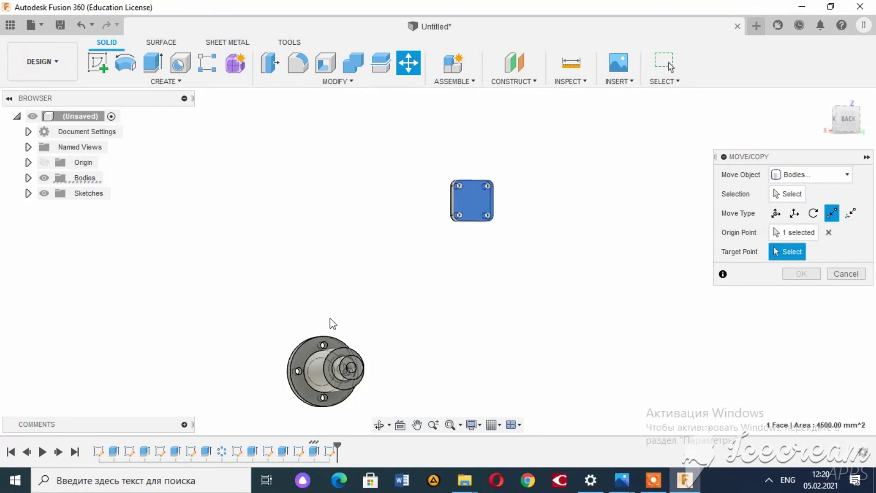
click(354, 374)
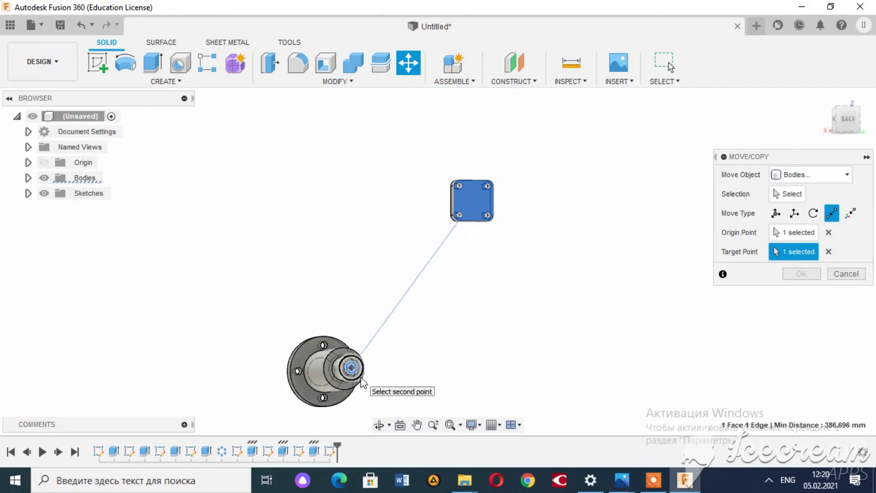
click(358, 377)
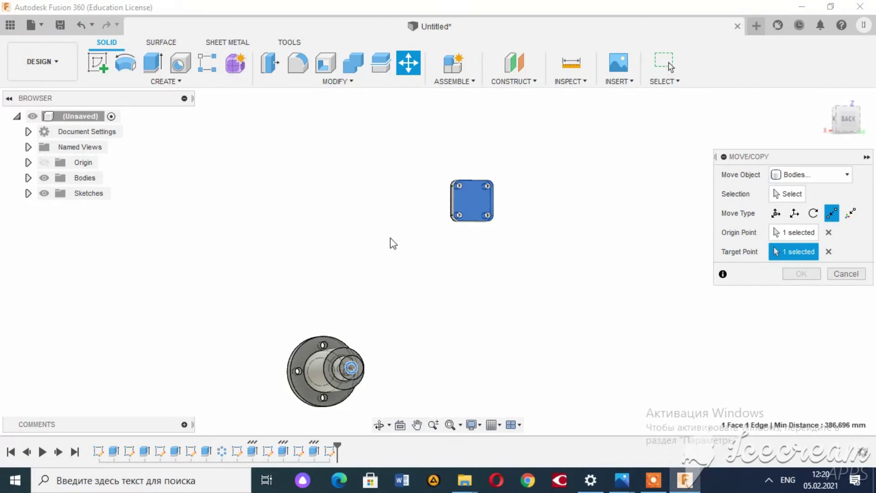
Orbit and retry picking the shaft end's circular edge, then cancel and restart Move/Copy
click(453, 207)
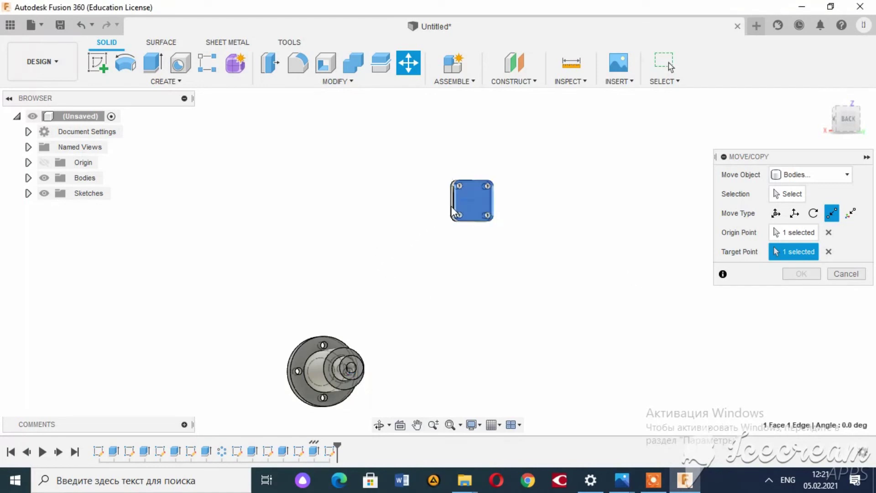
shift+middle_drag(525, 183, 433, 199)
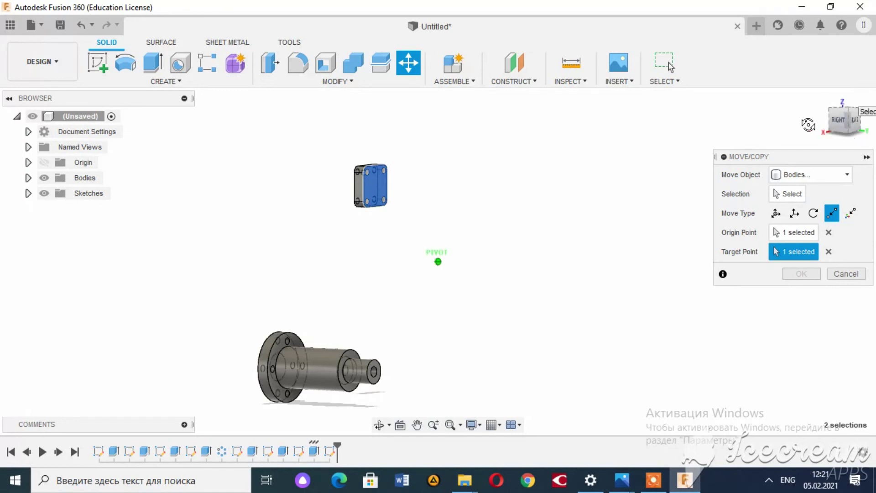
shift+middle_drag(807, 125, 843, 133)
click(351, 368)
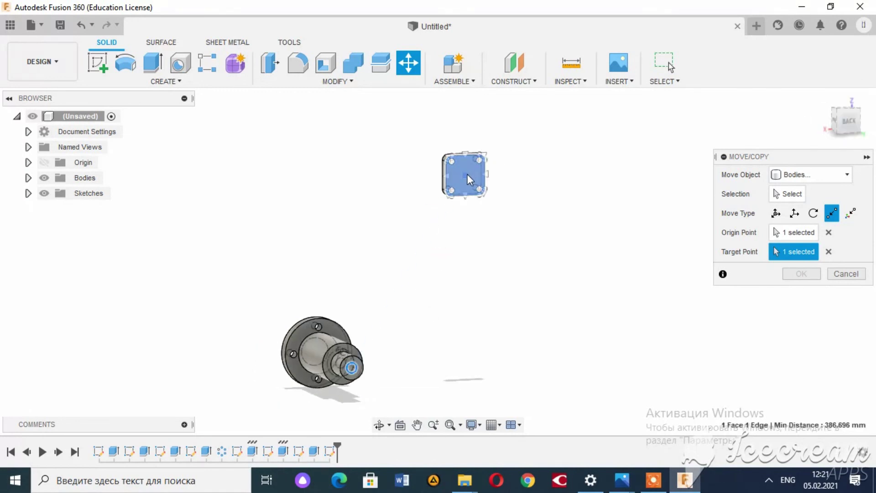
click(445, 176)
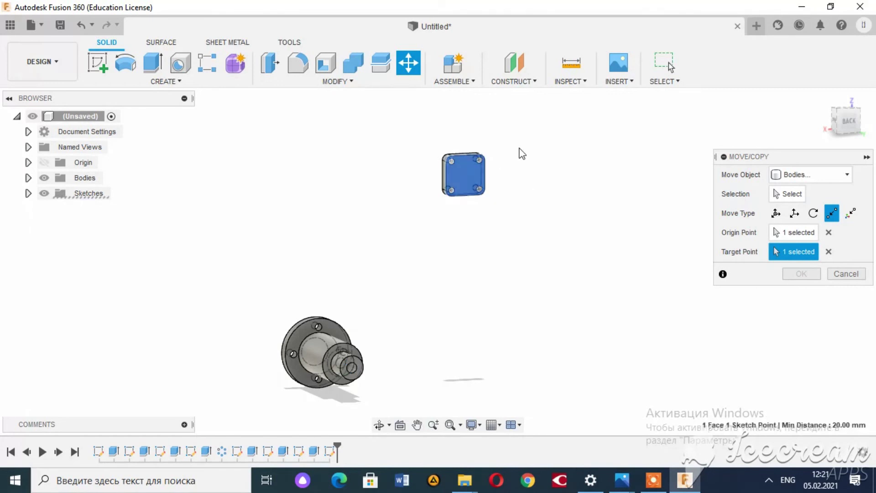
key(Return)
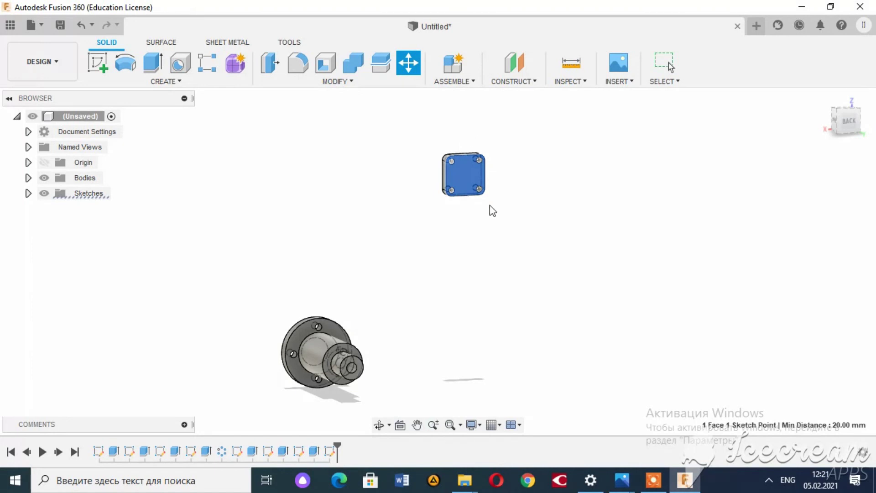
click(413, 68)
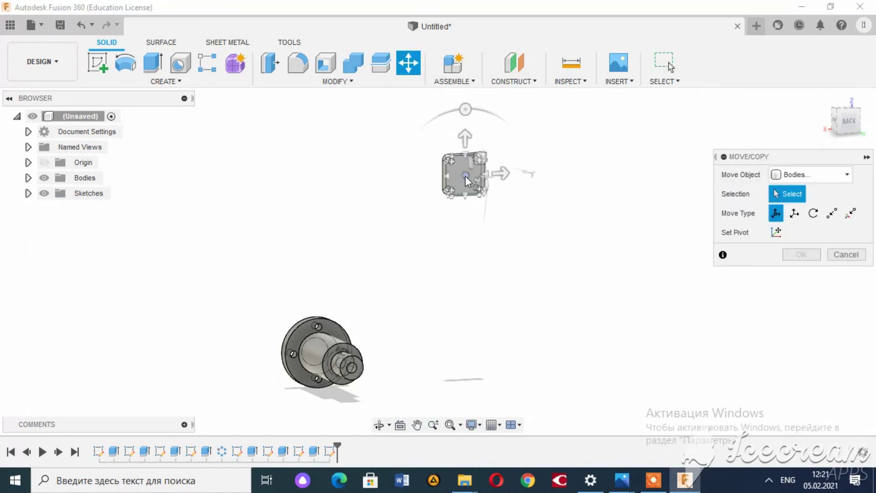
Select the square plate and drag it 200 mm along Z beside the shaft
click(466, 177)
mouse_move(466, 137)
mouse_down()
mouse_move(478, 325)
mouse_move(434, 350)
mouse_up()
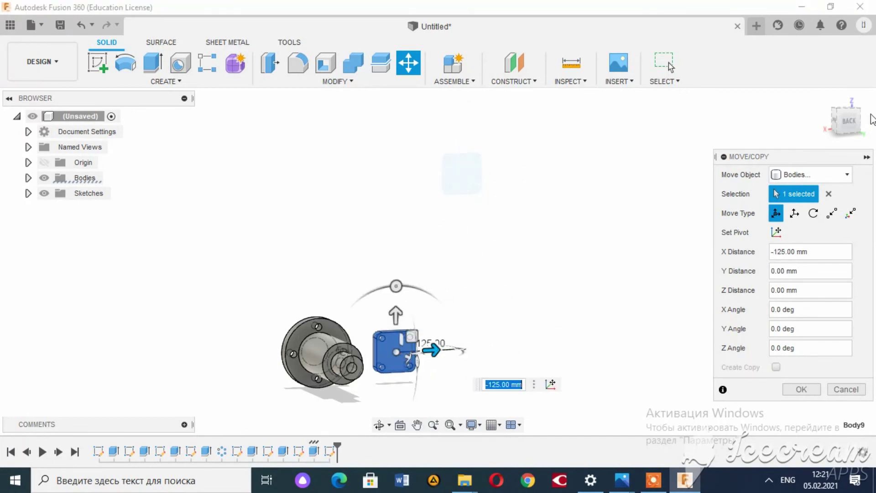
drag(850, 120, 865, 128)
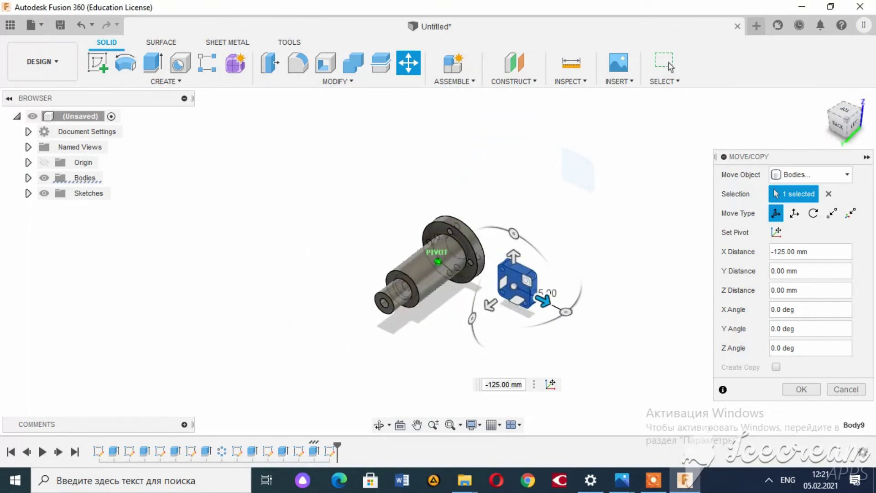
drag(522, 335, 402, 350)
drag(408, 349, 409, 349)
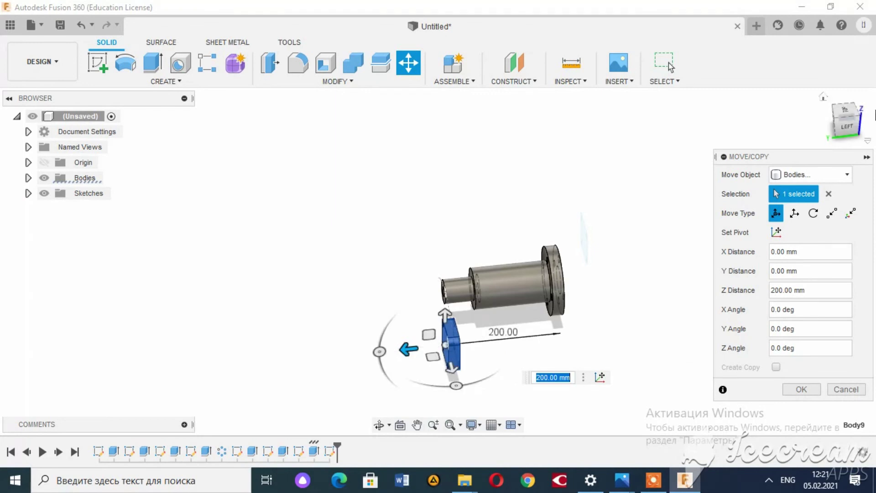
click(856, 114)
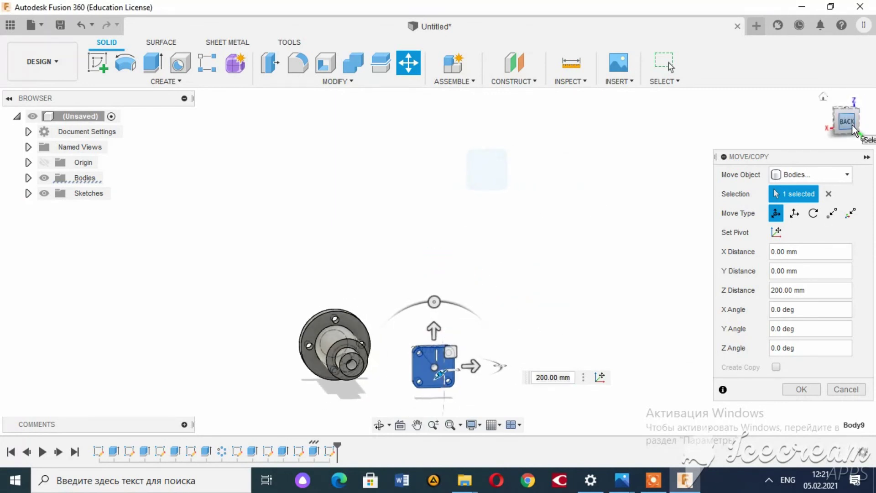
key(Escape)
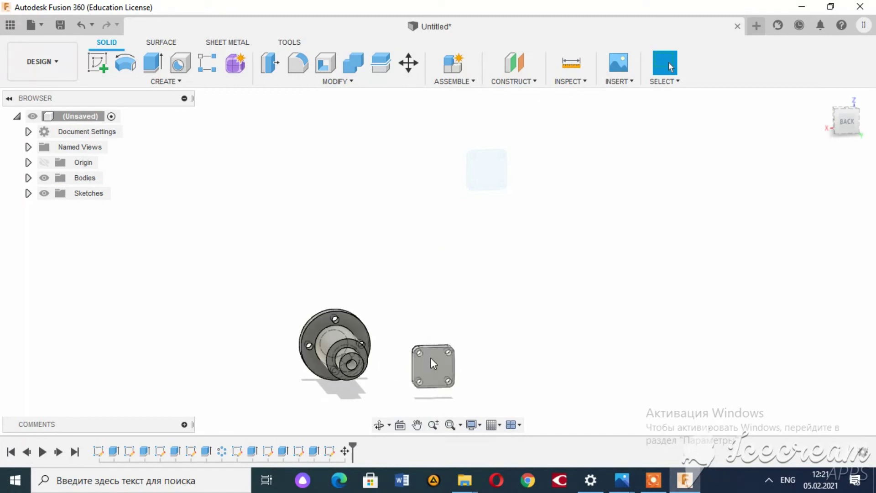
Move the plate Point to Point from its centre onto the shaft end's centre
click(412, 75)
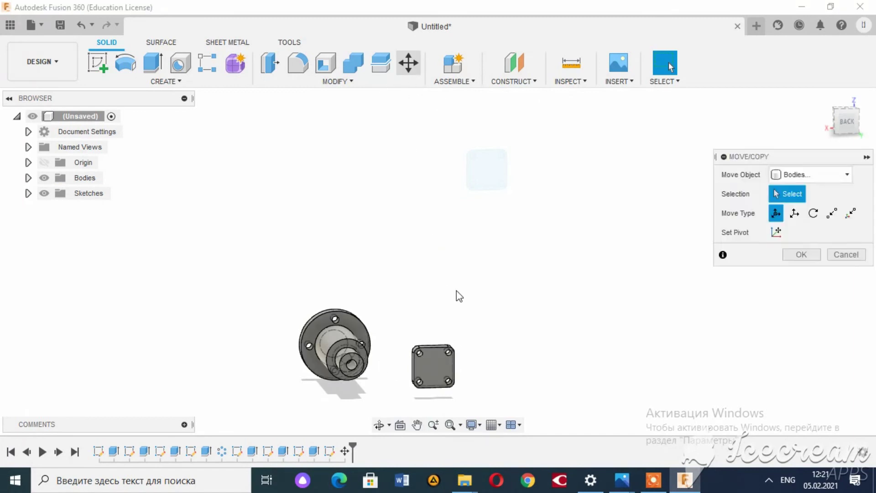
drag(489, 313, 398, 404)
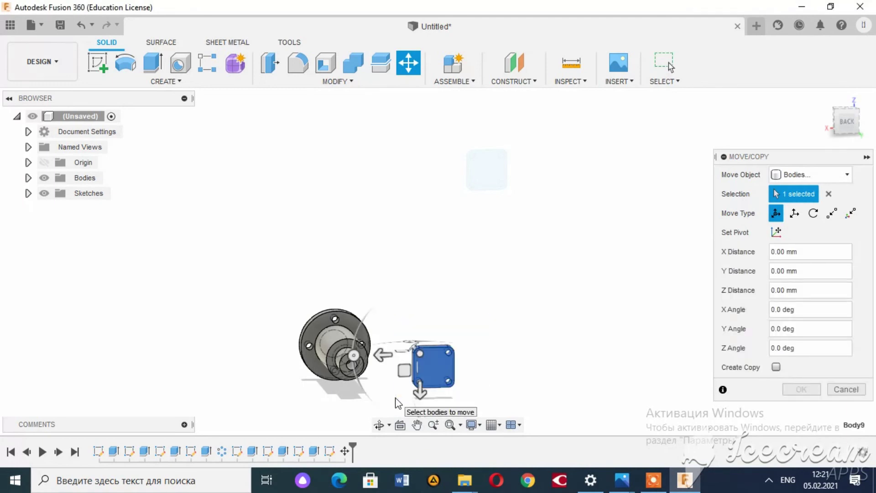
click(831, 214)
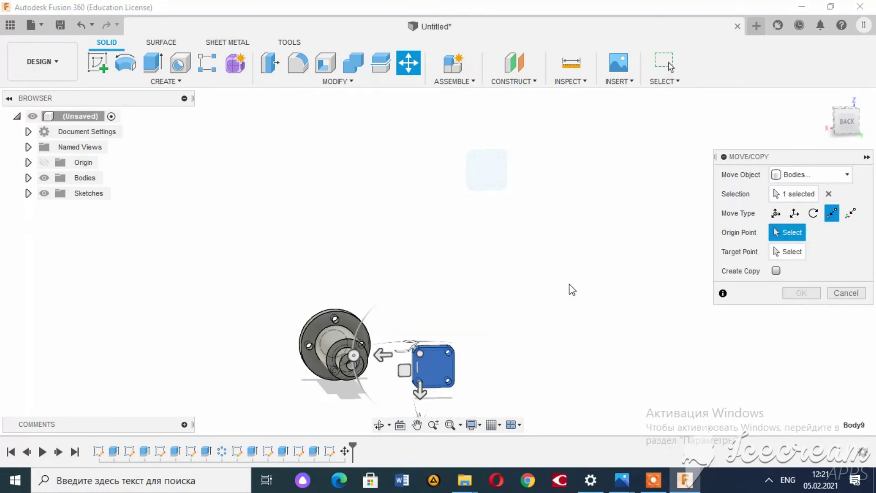
click(437, 373)
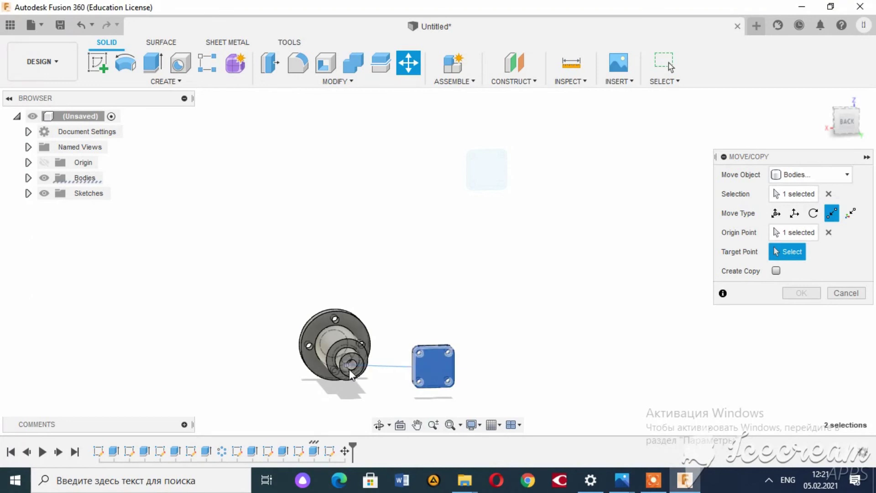
click(358, 370)
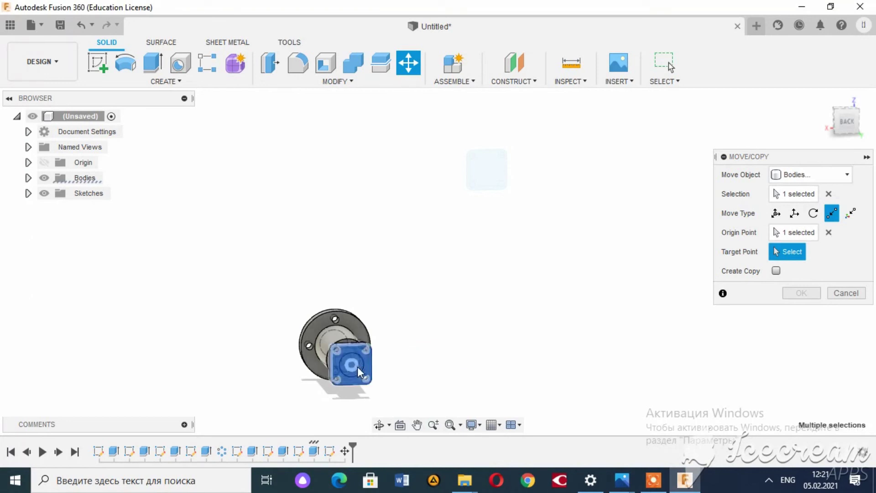
key(Return)
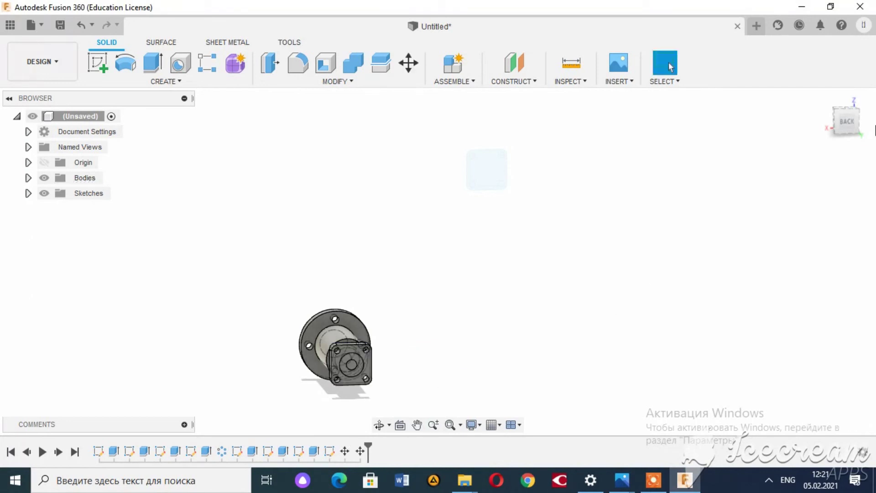
Orbit to inspect the joined parts, then switch to the Render workspace
drag(847, 133, 831, 140)
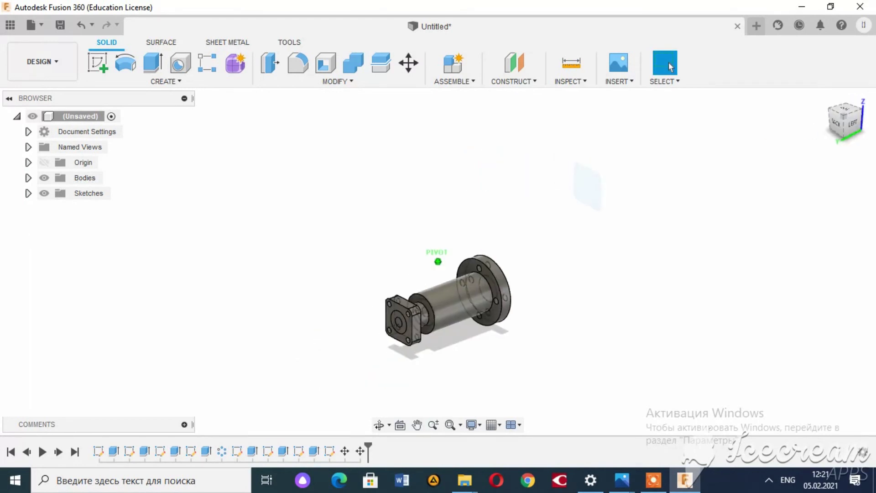
mouse_move(456, 274)
shift+middle_down()
mouse_move(502, 297)
mouse_move(529, 297)
shift+middle_up()
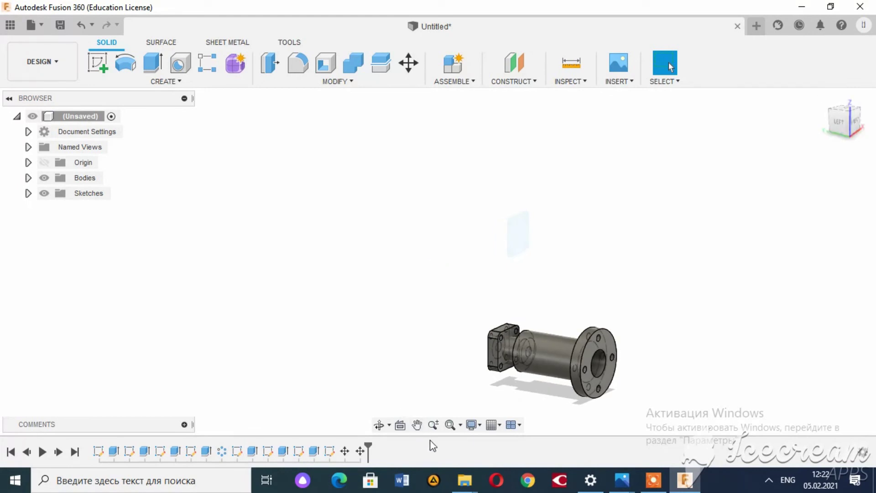
mouse_move(653, 480)
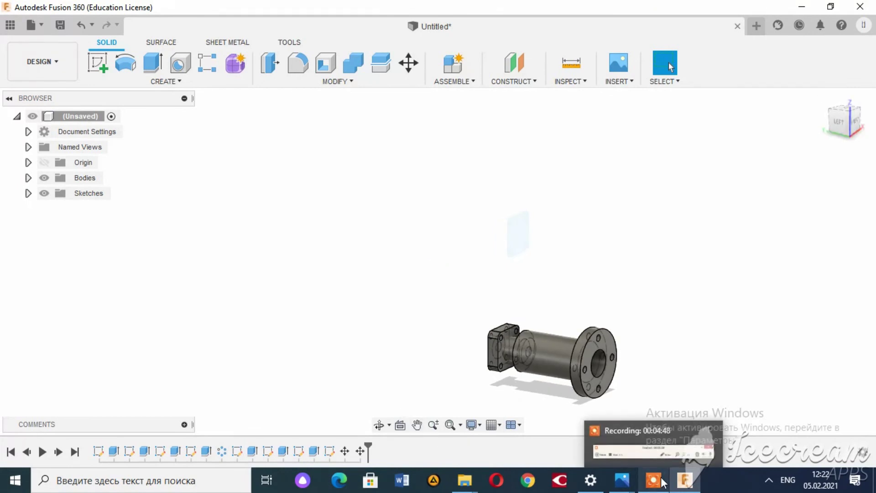
click(50, 55)
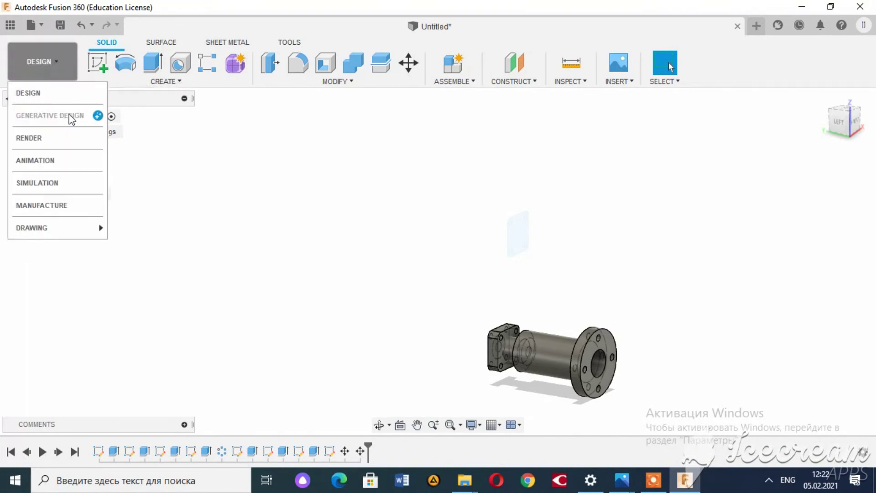
click(64, 146)
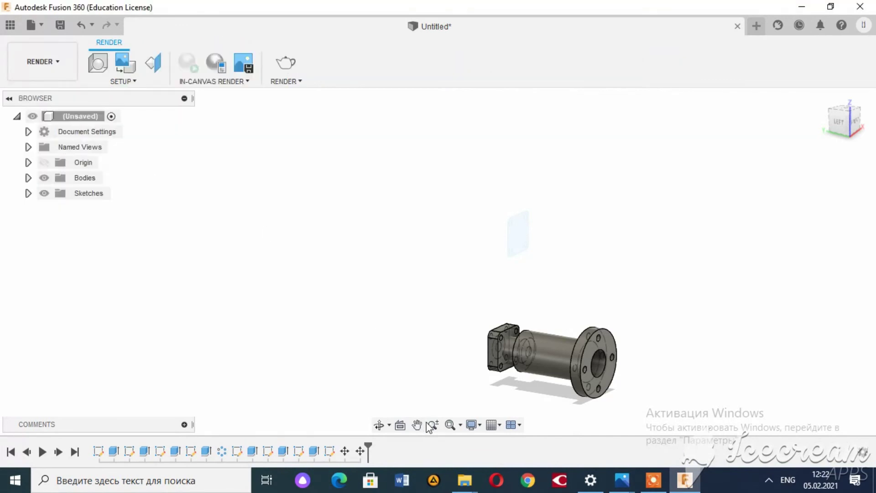